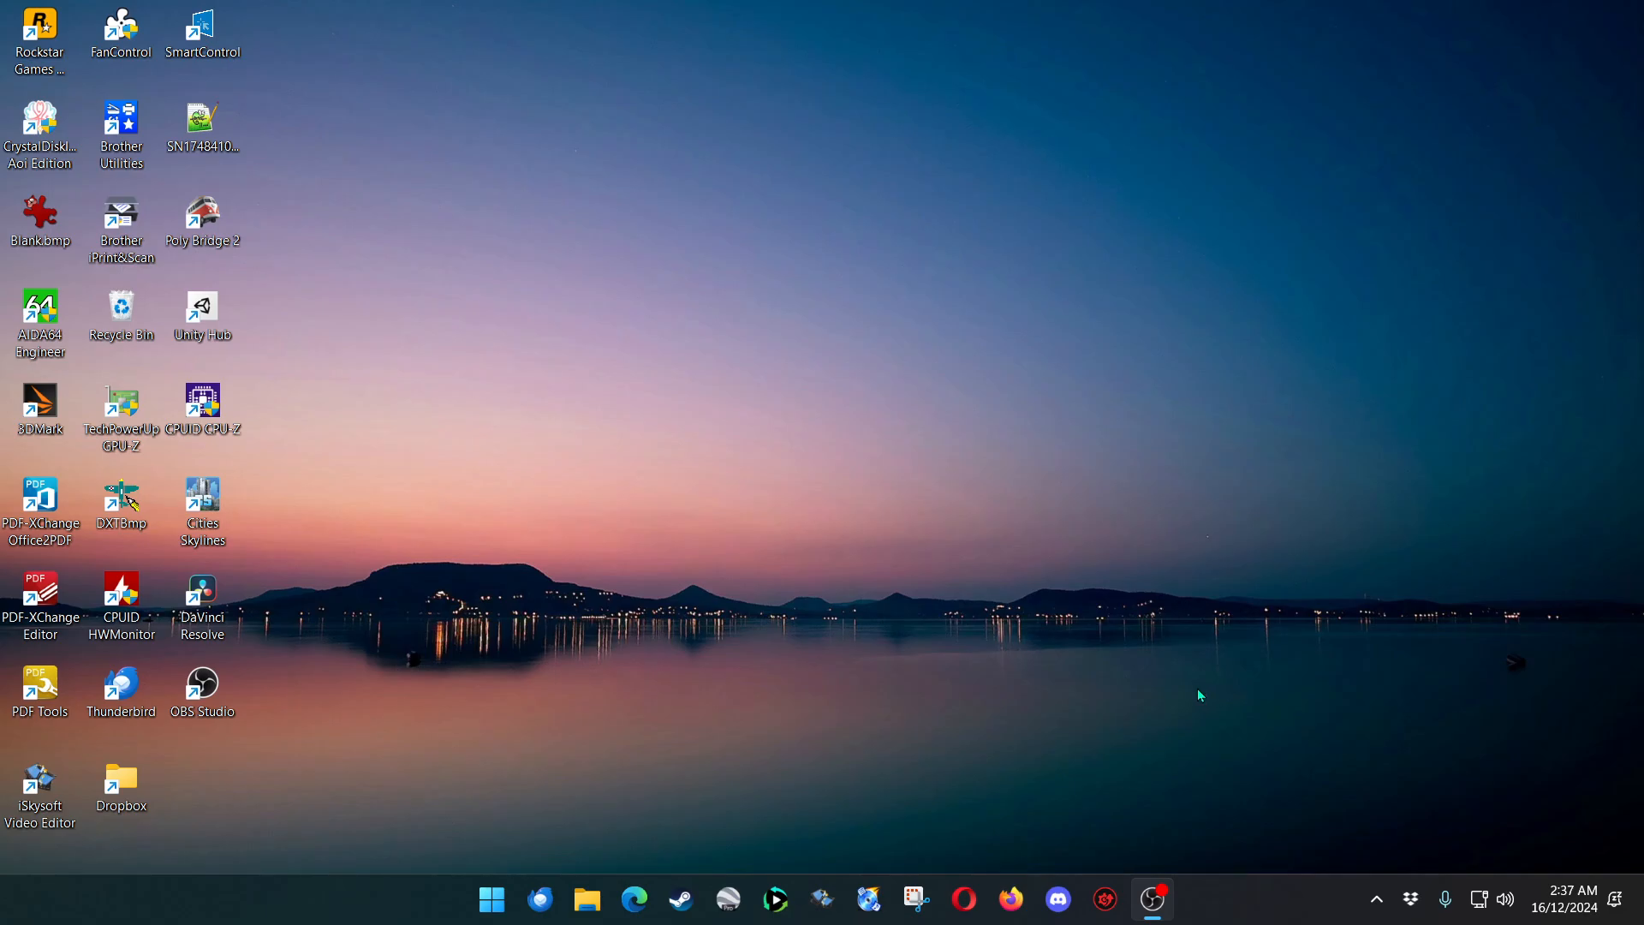
Launch FS Earth Tiles and maximize its window.
{"action": "left_click", "coordinate": [493, 899]}
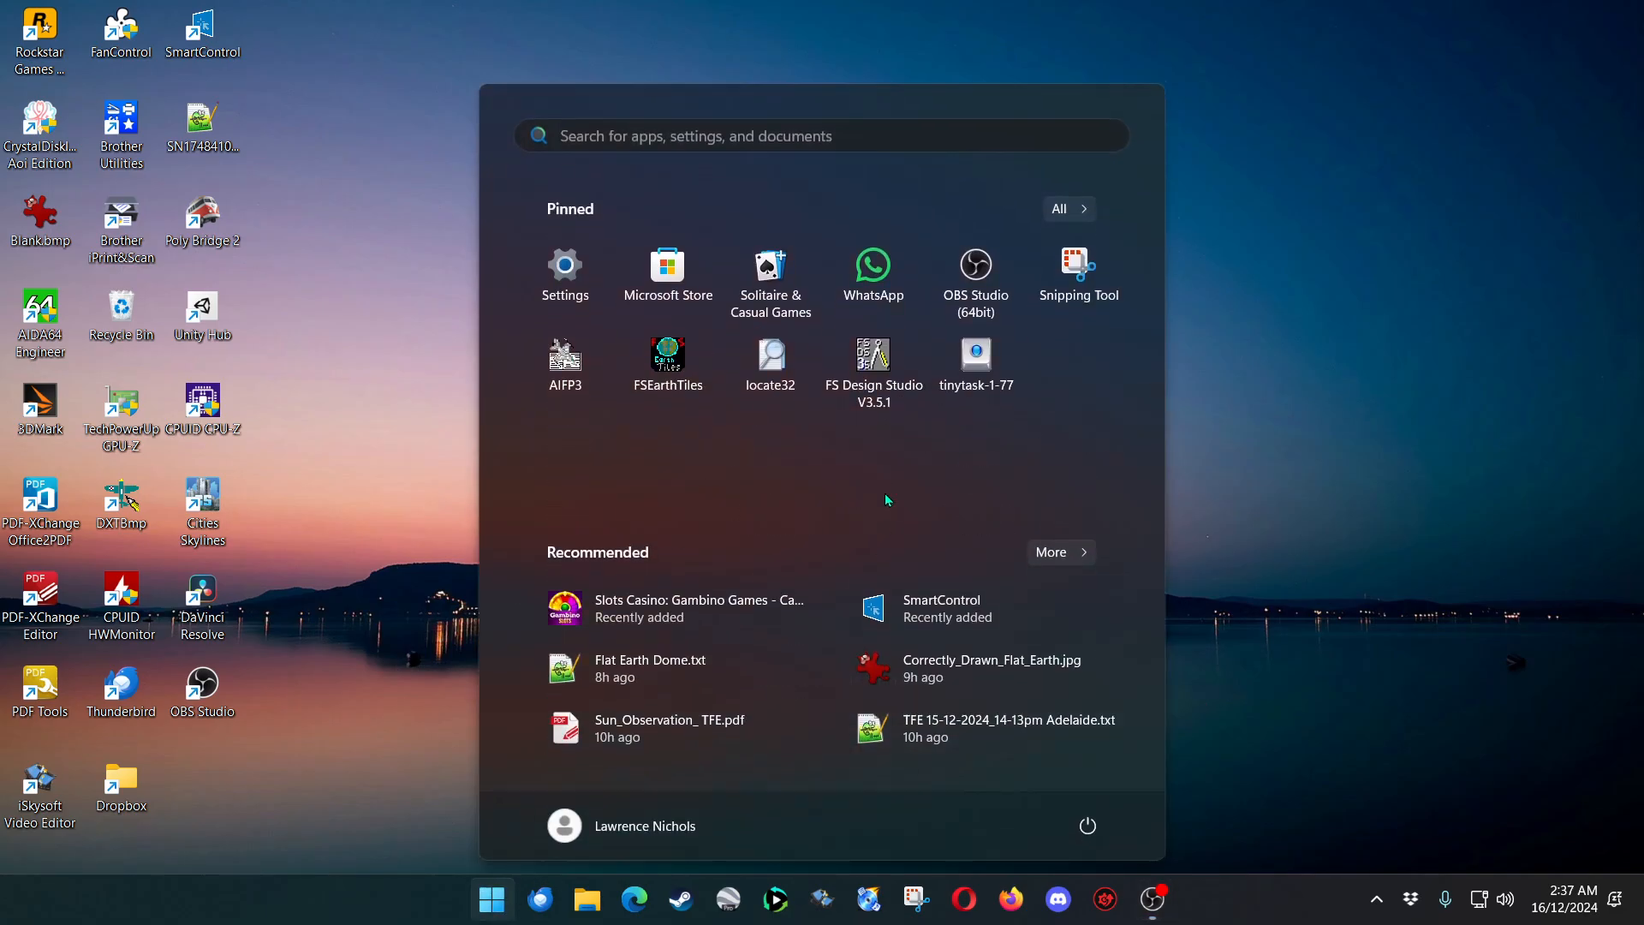
{"action": "left_click", "coordinate": [682, 370]}
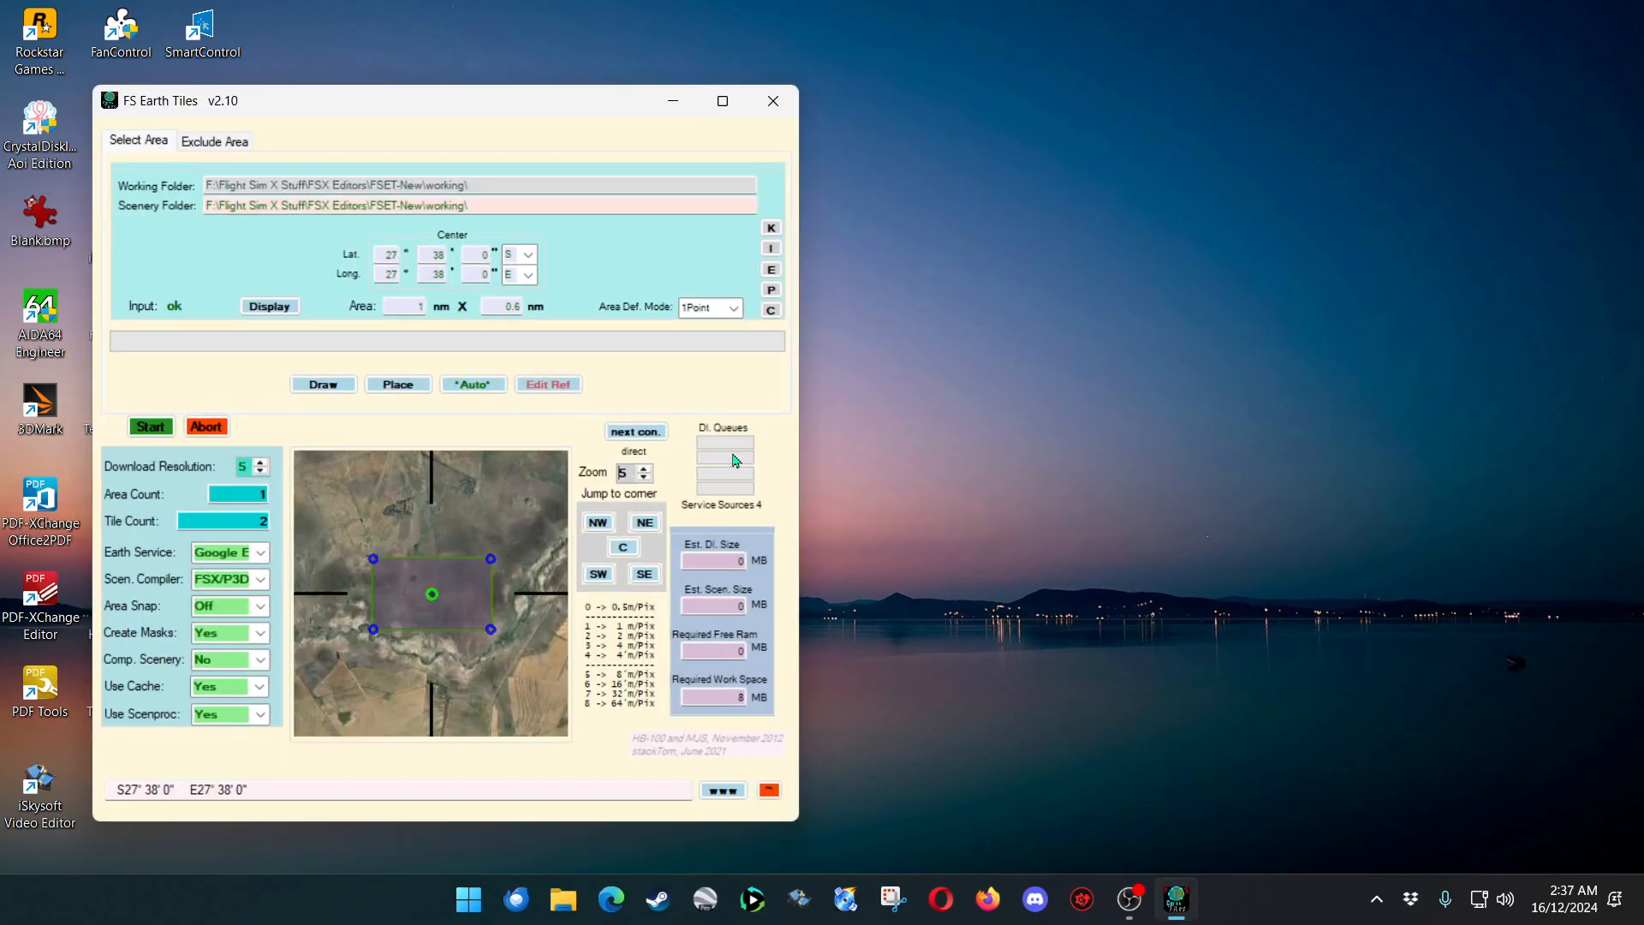
{"action": "left_click", "coordinate": [722, 100]}
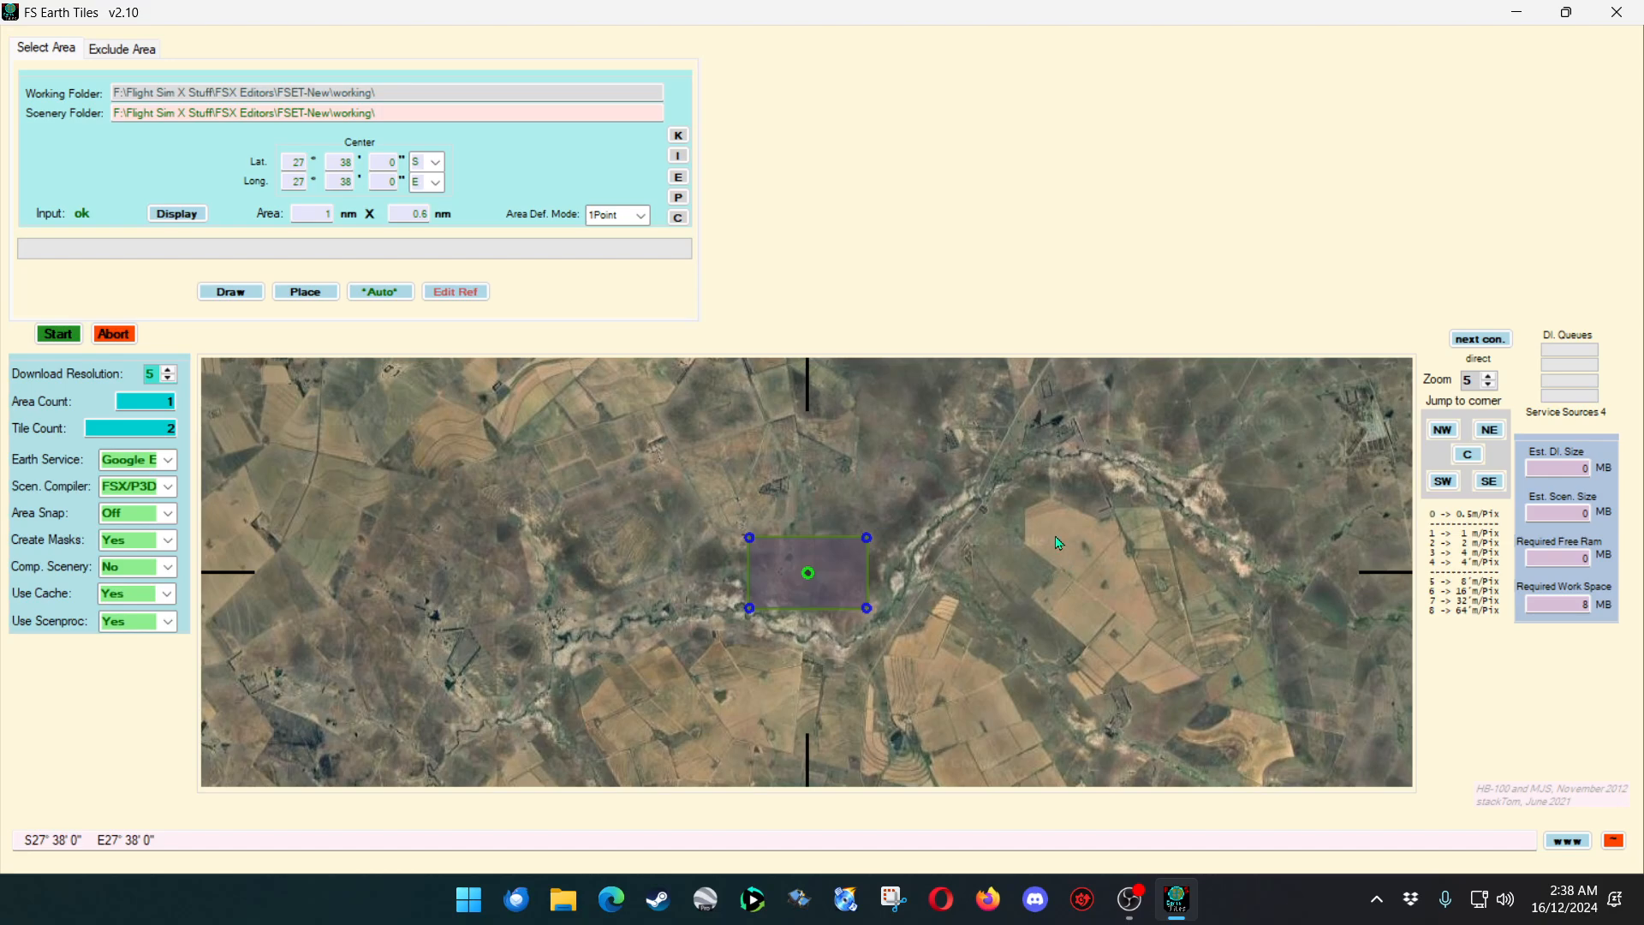
Examine the working folder and scenery folder paths in the area selection settings.
{"action": "left_click_drag", "start_coordinate": [403, 111], "coordinate": [5, 120]}
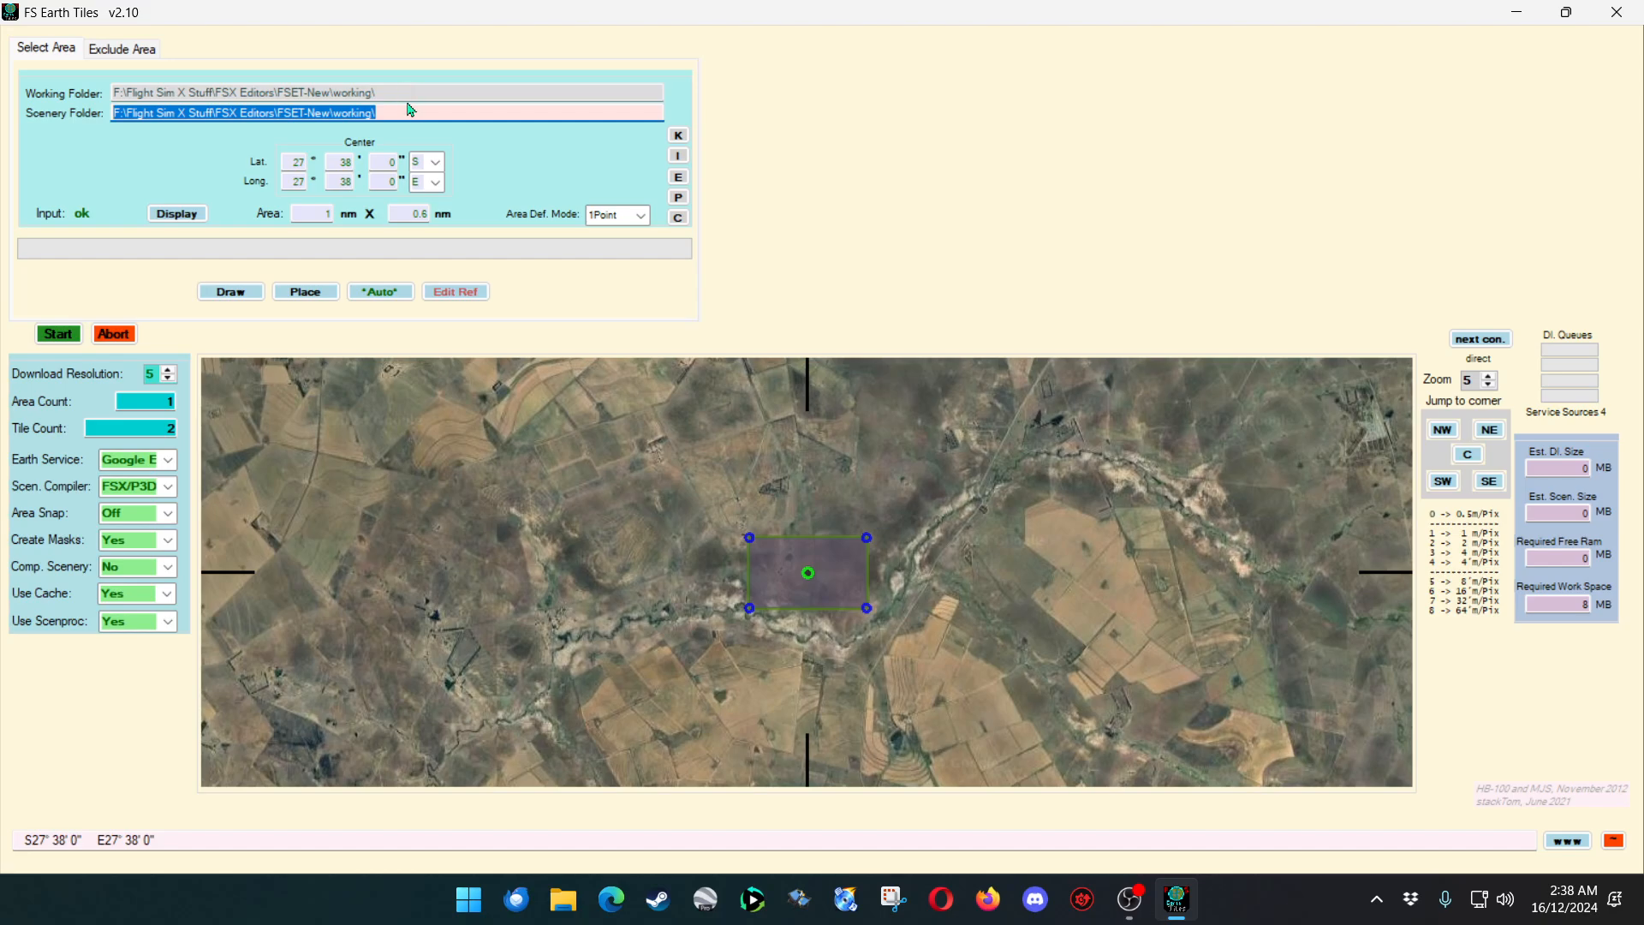
{"action": "left_click_drag", "start_coordinate": [400, 112], "coordinate": [56, 116]}
{"action": "left_click_drag", "start_coordinate": [405, 92], "coordinate": [59, 92]}
{"action": "left_click", "coordinate": [461, 112]}
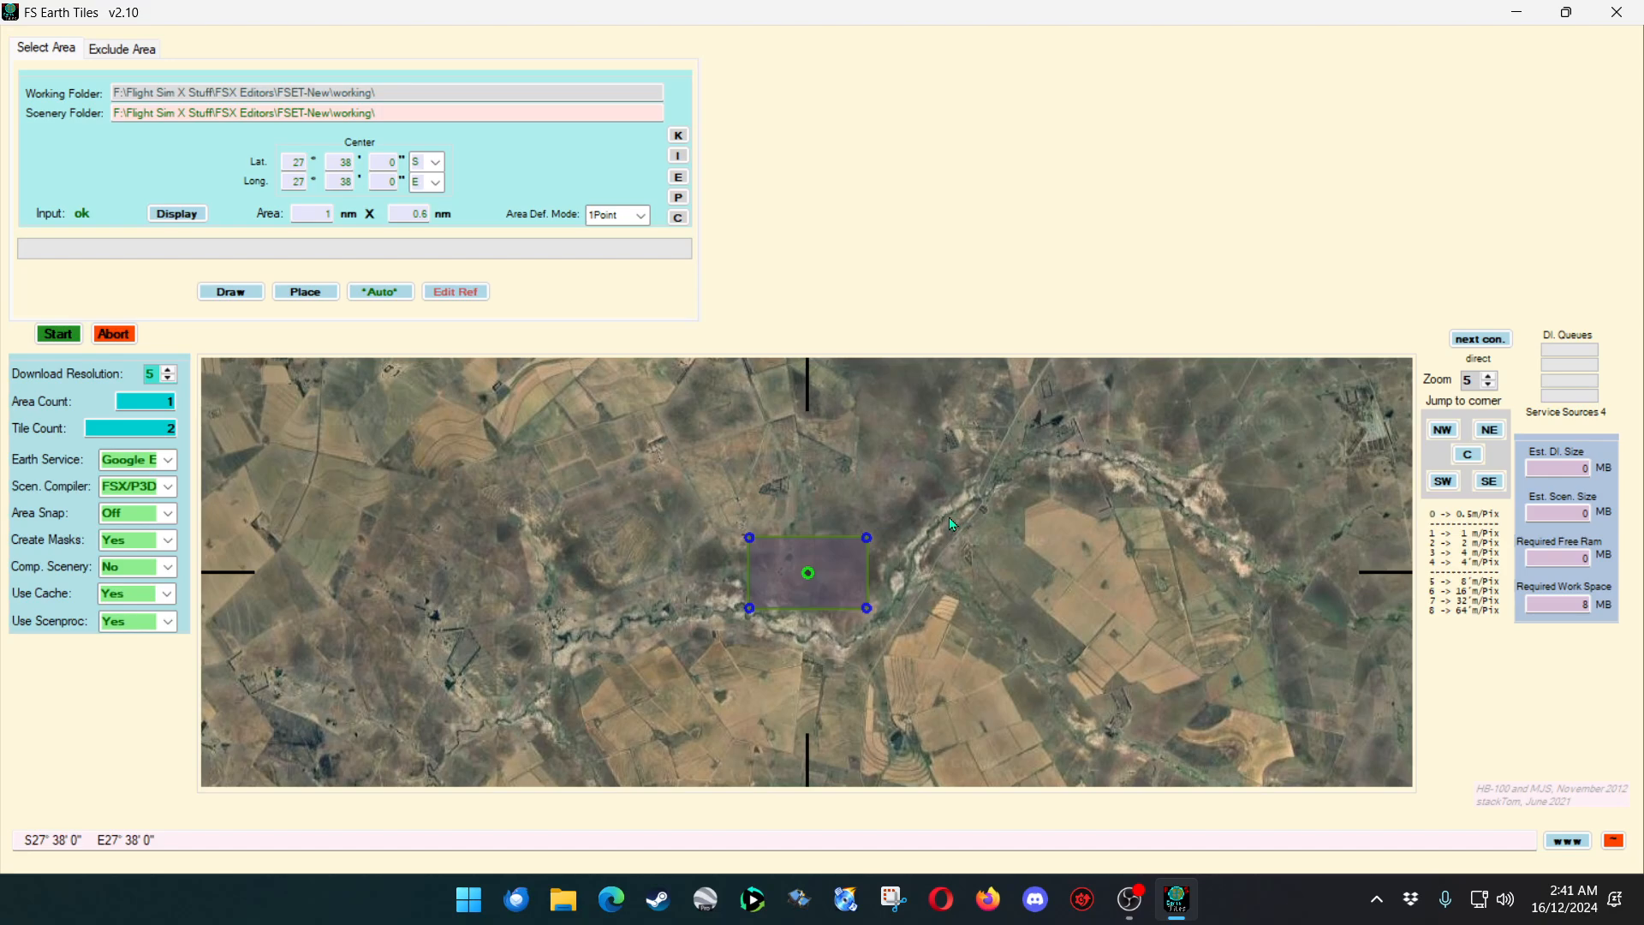
{"action": "left_click_drag", "start_coordinate": [426, 114], "coordinate": [116, 114]}
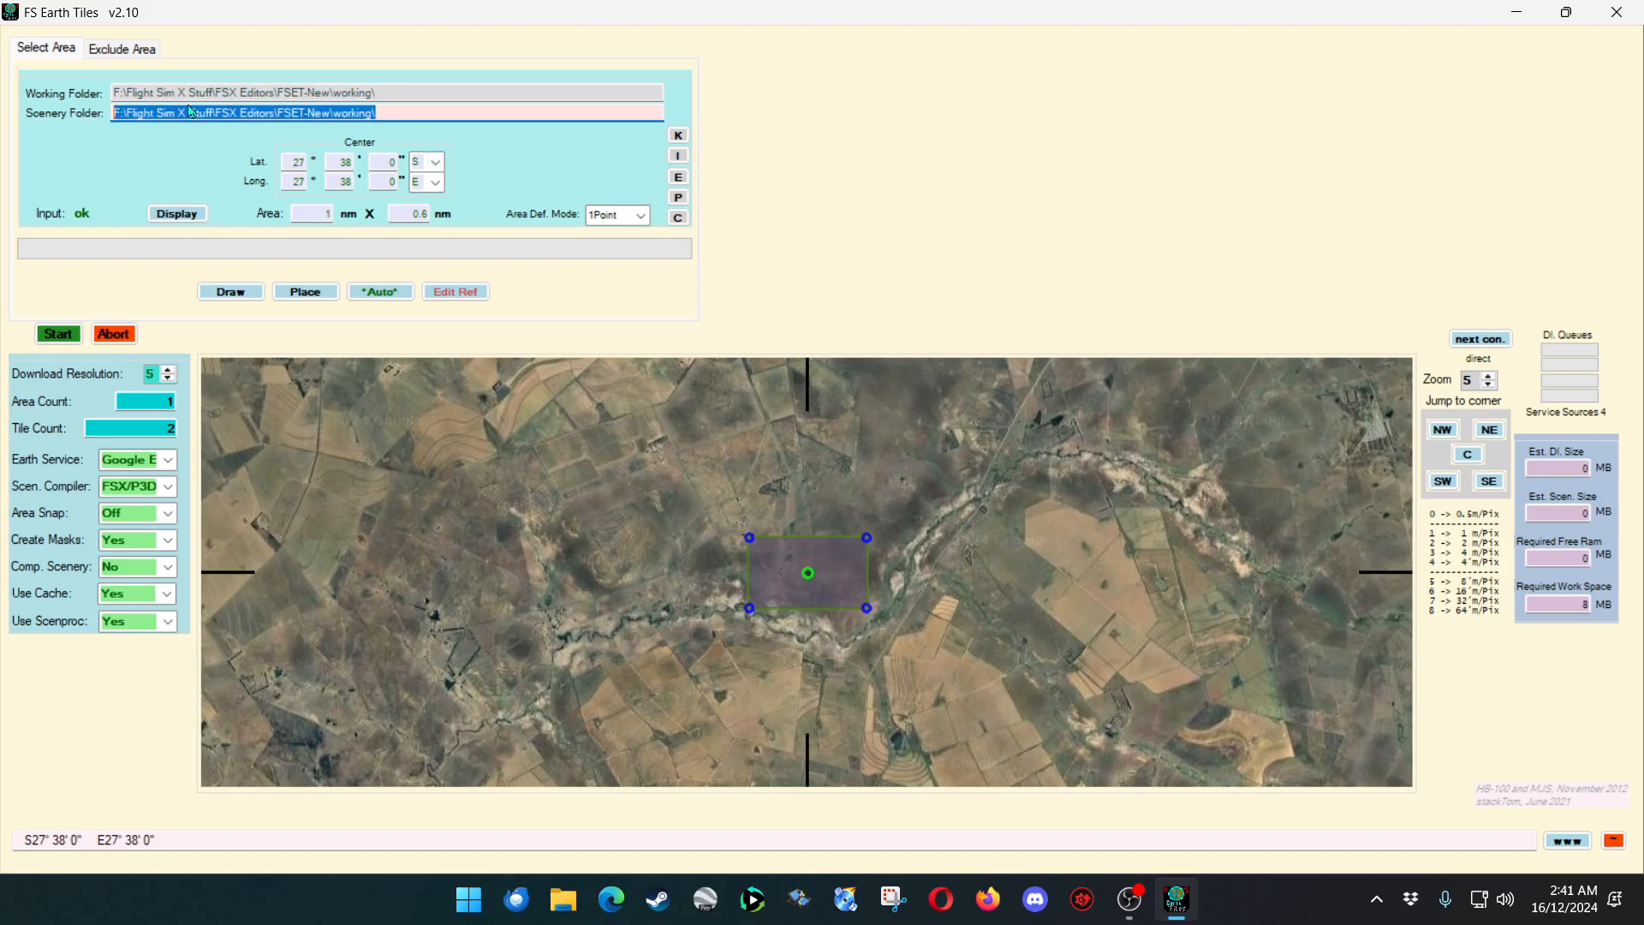
{"action": "left_click", "coordinate": [413, 94]}
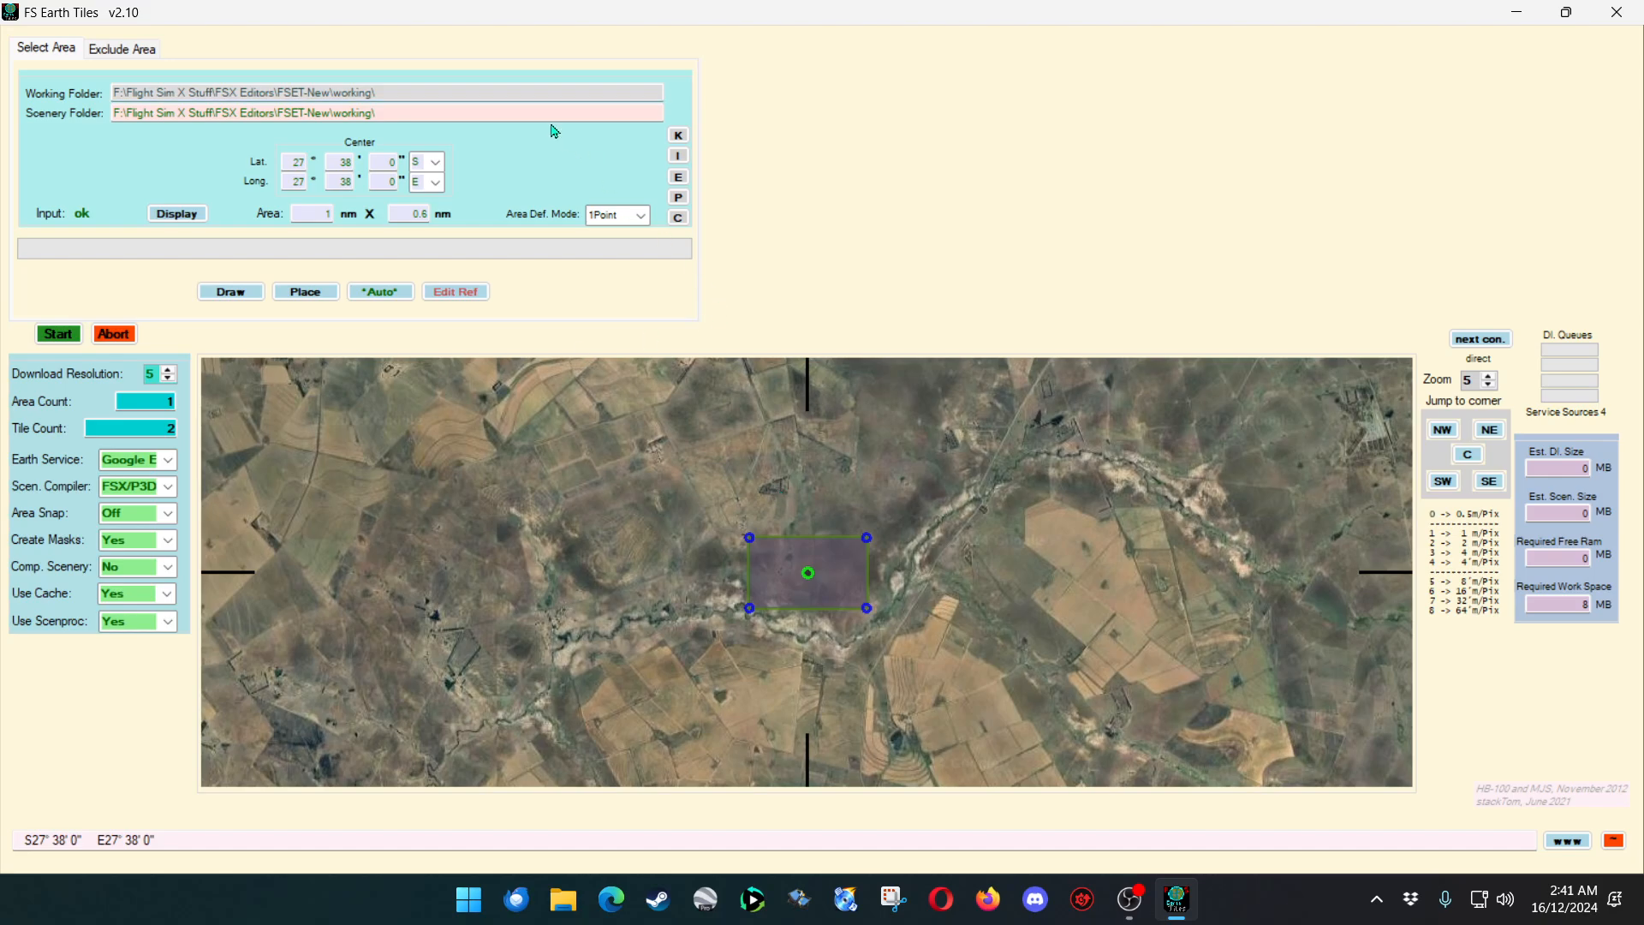
Zoom the satellite map out to level 15 to view southern Africa and the surrounding oceans.
{"action": "scroll", "coordinate": [881, 476], "scroll_direction": "up", "scroll_amount": 6}
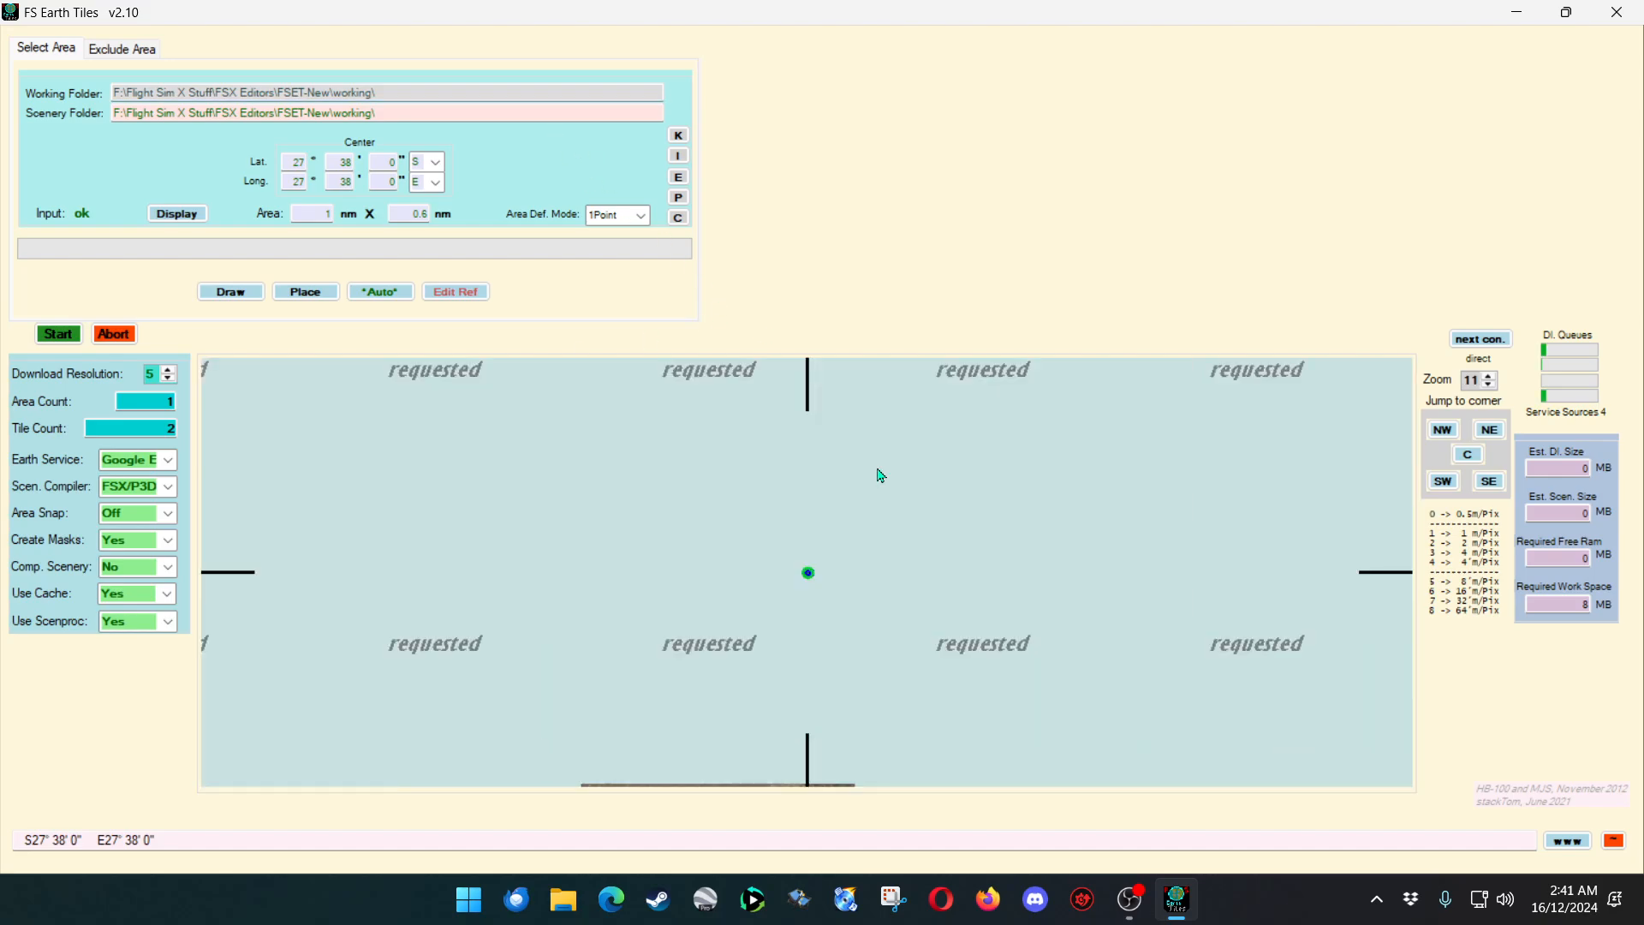
{"action": "scroll", "coordinate": [877, 470], "scroll_direction": "down", "scroll_amount": 2}
{"action": "scroll", "coordinate": [877, 470], "scroll_direction": "up", "scroll_amount": 5}
{"action": "scroll", "coordinate": [876, 469], "scroll_direction": "down", "scroll_amount": 4}
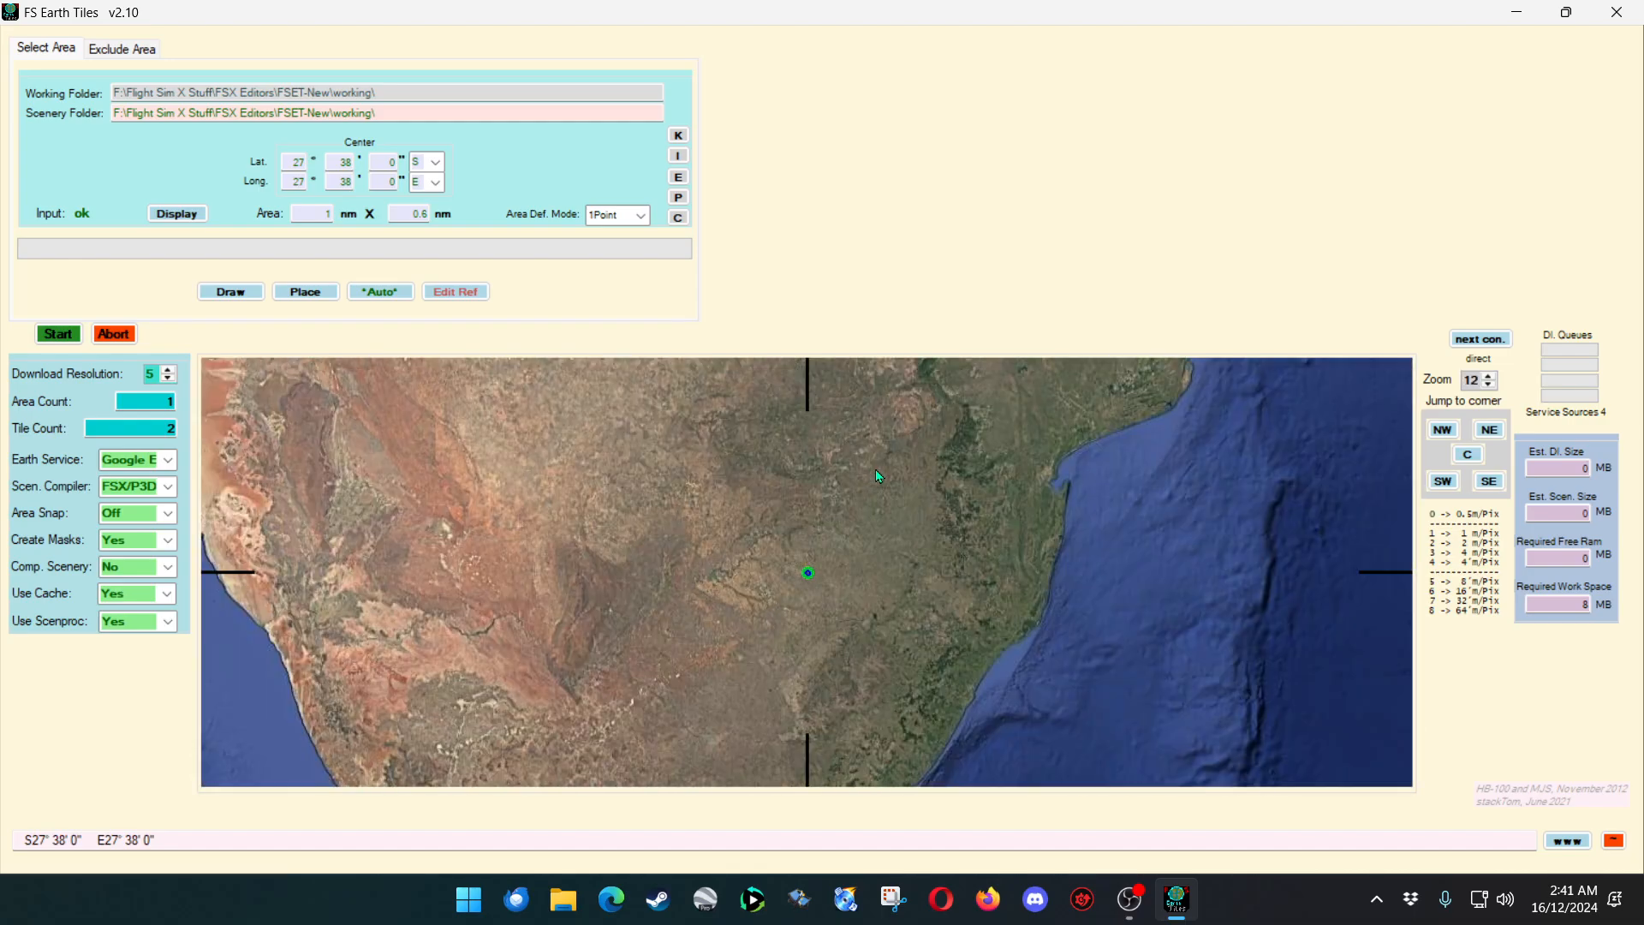
{"action": "scroll", "coordinate": [875, 469], "scroll_direction": "down", "scroll_amount": 2}
{"action": "scroll", "coordinate": [875, 469], "scroll_direction": "up", "scroll_amount": 5}
{"action": "scroll", "coordinate": [875, 469], "scroll_direction": "down", "scroll_amount": 2}
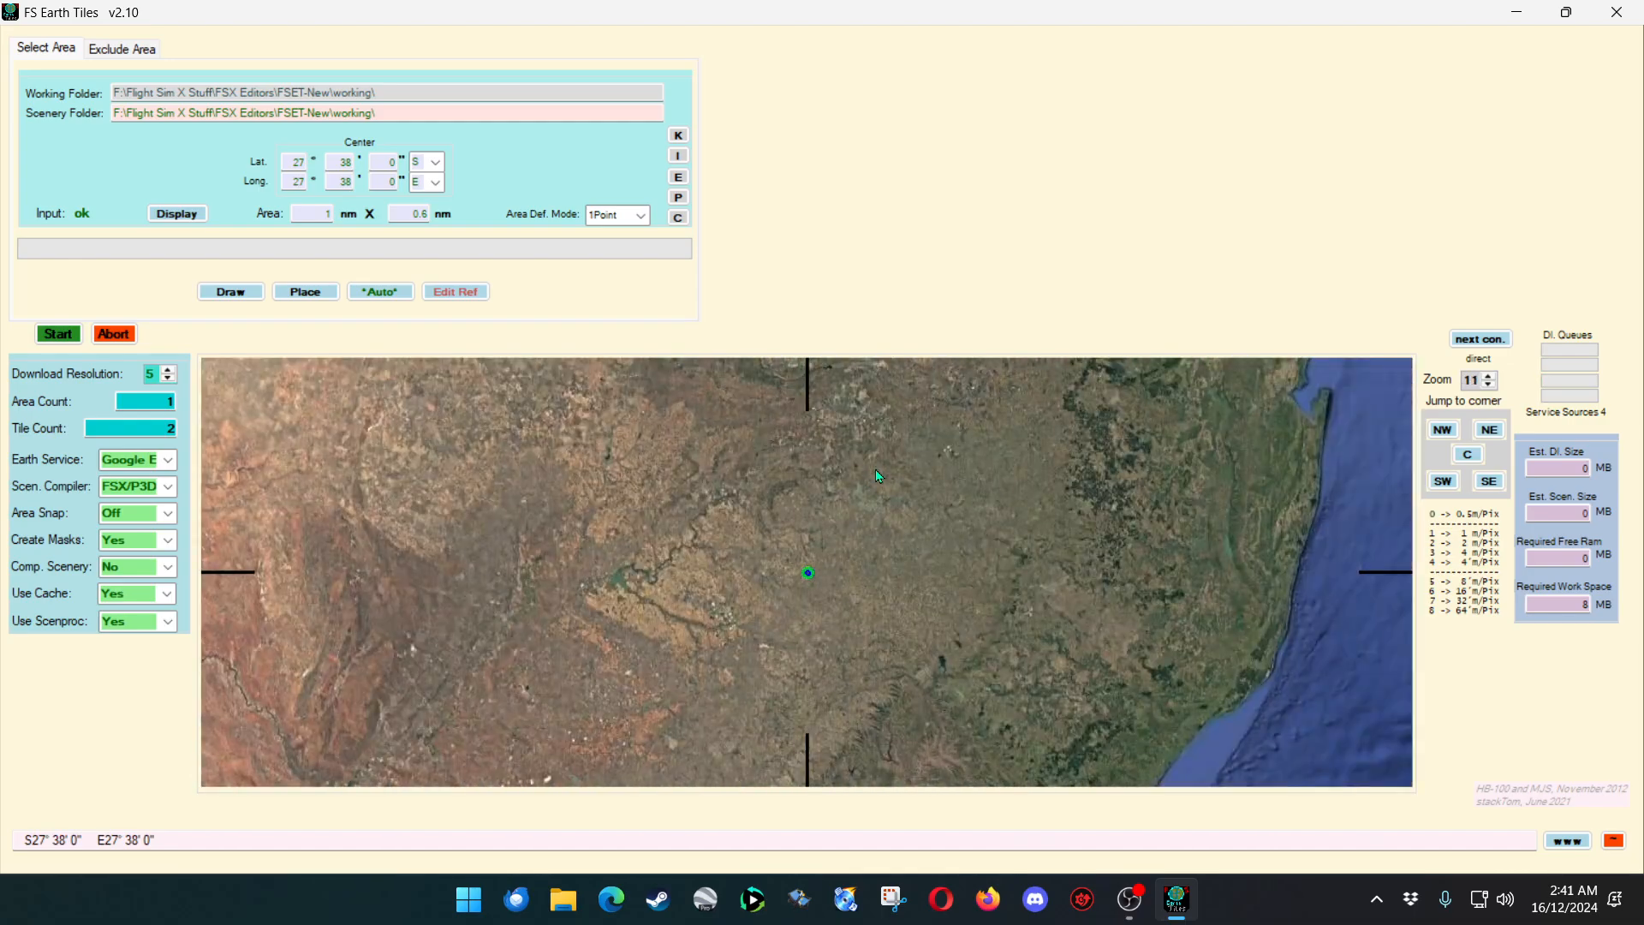
{"action": "scroll", "coordinate": [875, 470], "scroll_direction": "down", "scroll_amount": 4}
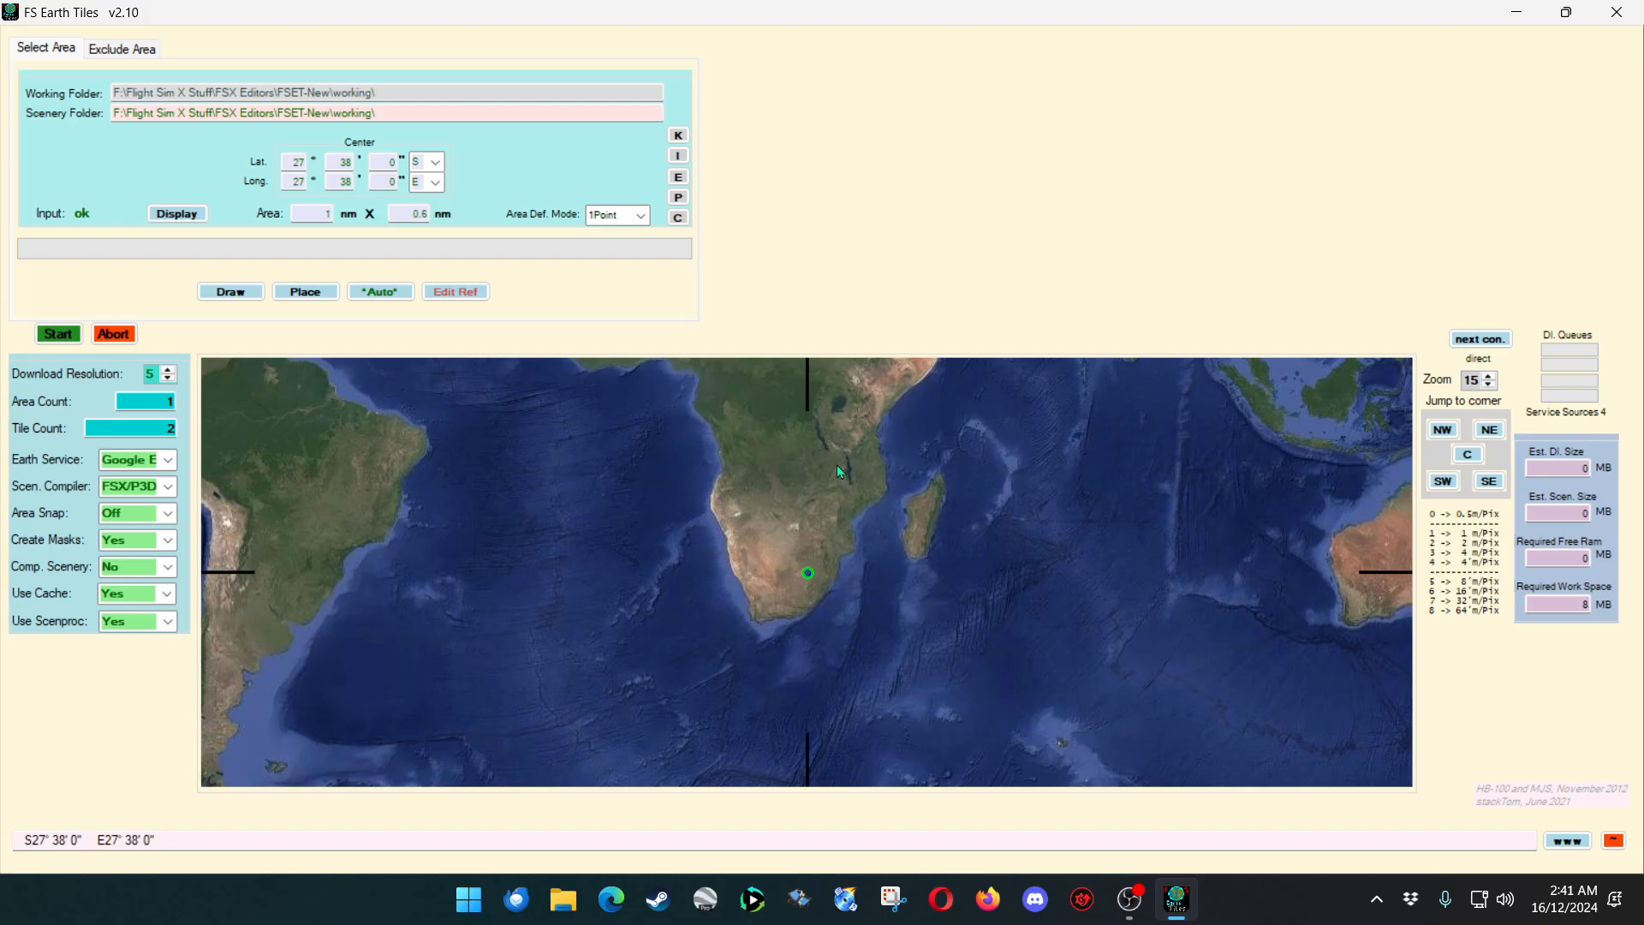
Navigate the map from Africa to Australia and inspect the Brisbane coastline at zoom level 10.
{"action": "left_click_drag", "start_coordinate": [835, 465], "coordinate": [939, 577]}
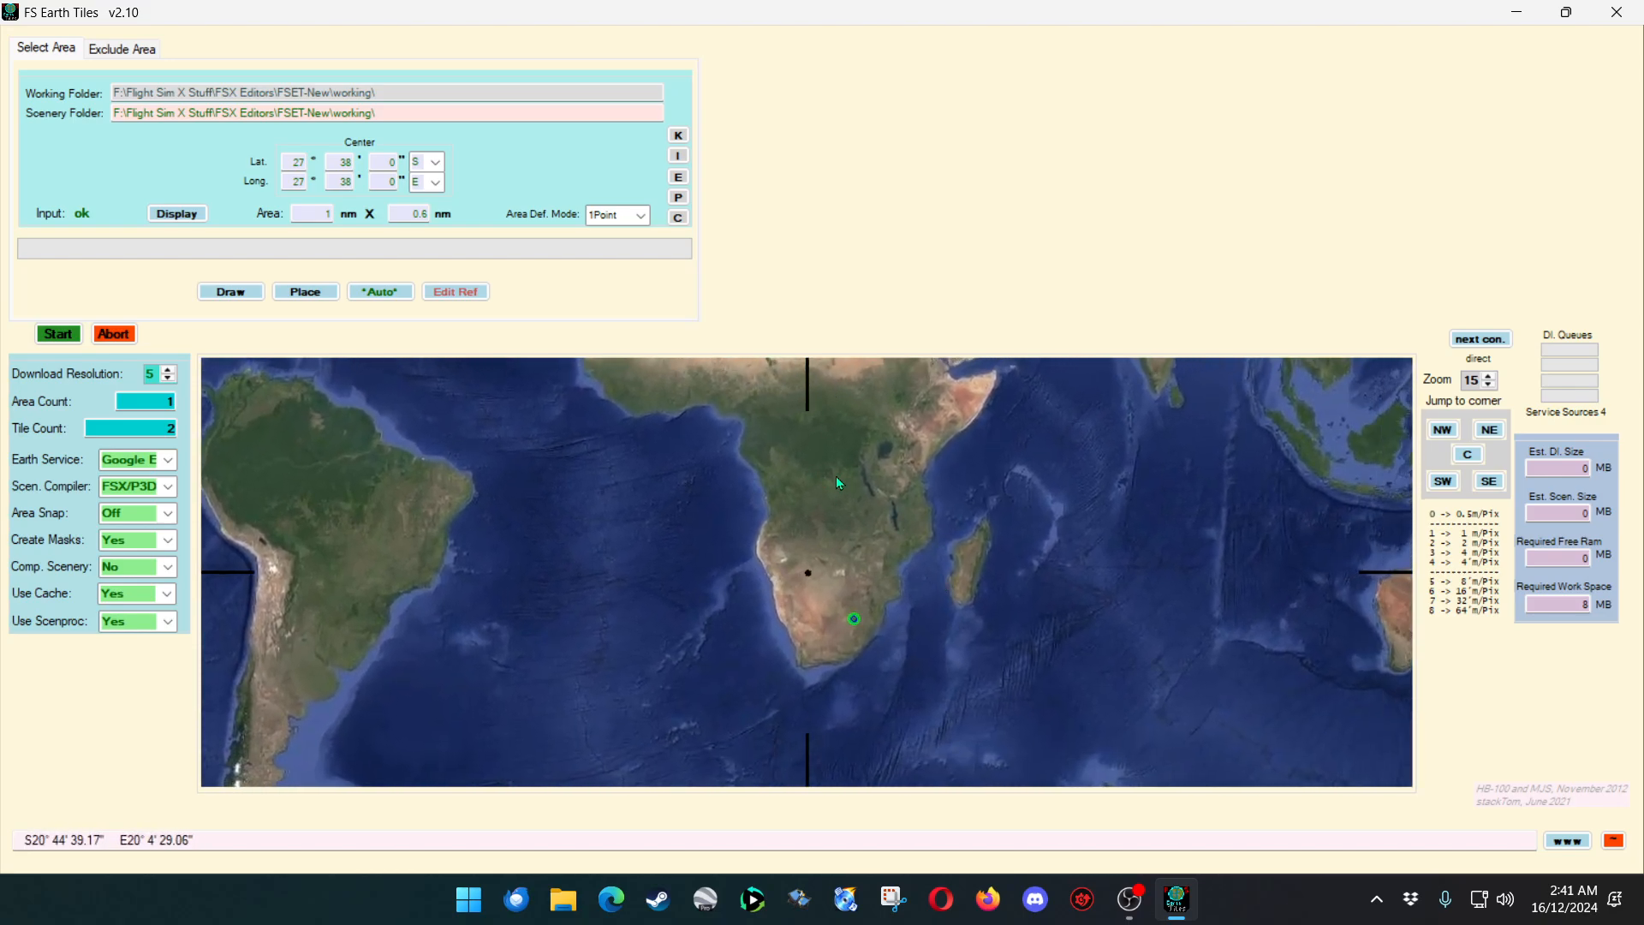
{"action": "left_click_drag", "start_coordinate": [836, 476], "coordinate": [663, 537]}
{"action": "left_click_drag", "start_coordinate": [874, 521], "coordinate": [578, 505]}
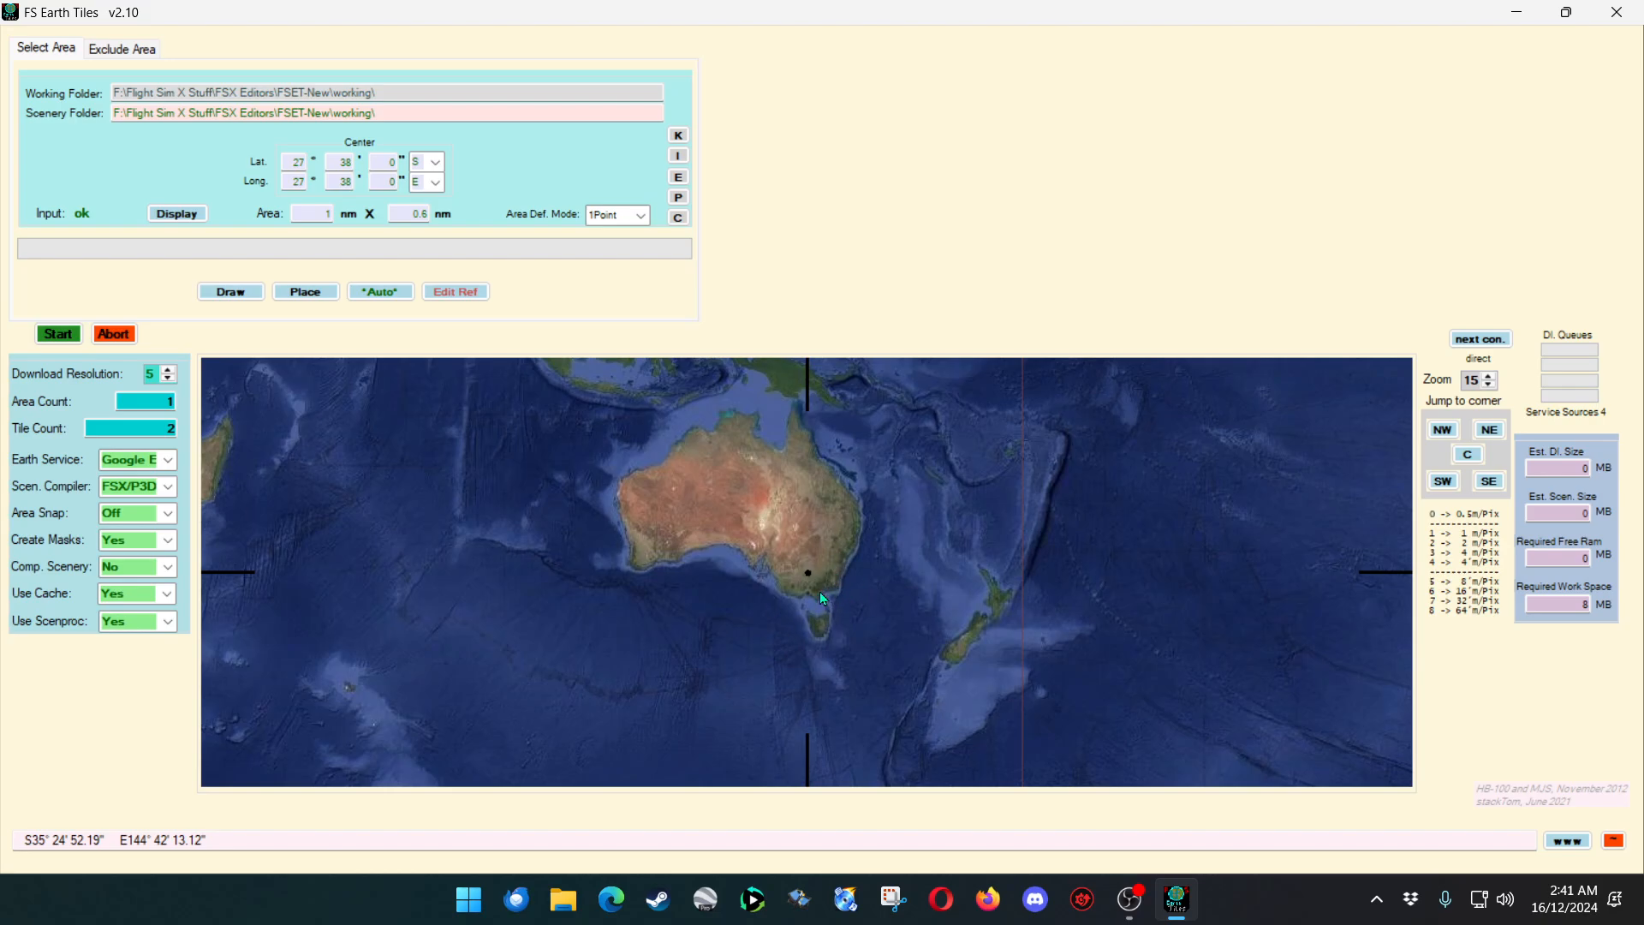
{"action": "left_click_drag", "start_coordinate": [979, 577], "coordinate": [793, 629]}
{"action": "scroll", "coordinate": [802, 610], "scroll_direction": "up", "scroll_amount": 3}
{"action": "scroll", "coordinate": [802, 609], "scroll_direction": "up", "scroll_amount": 2}
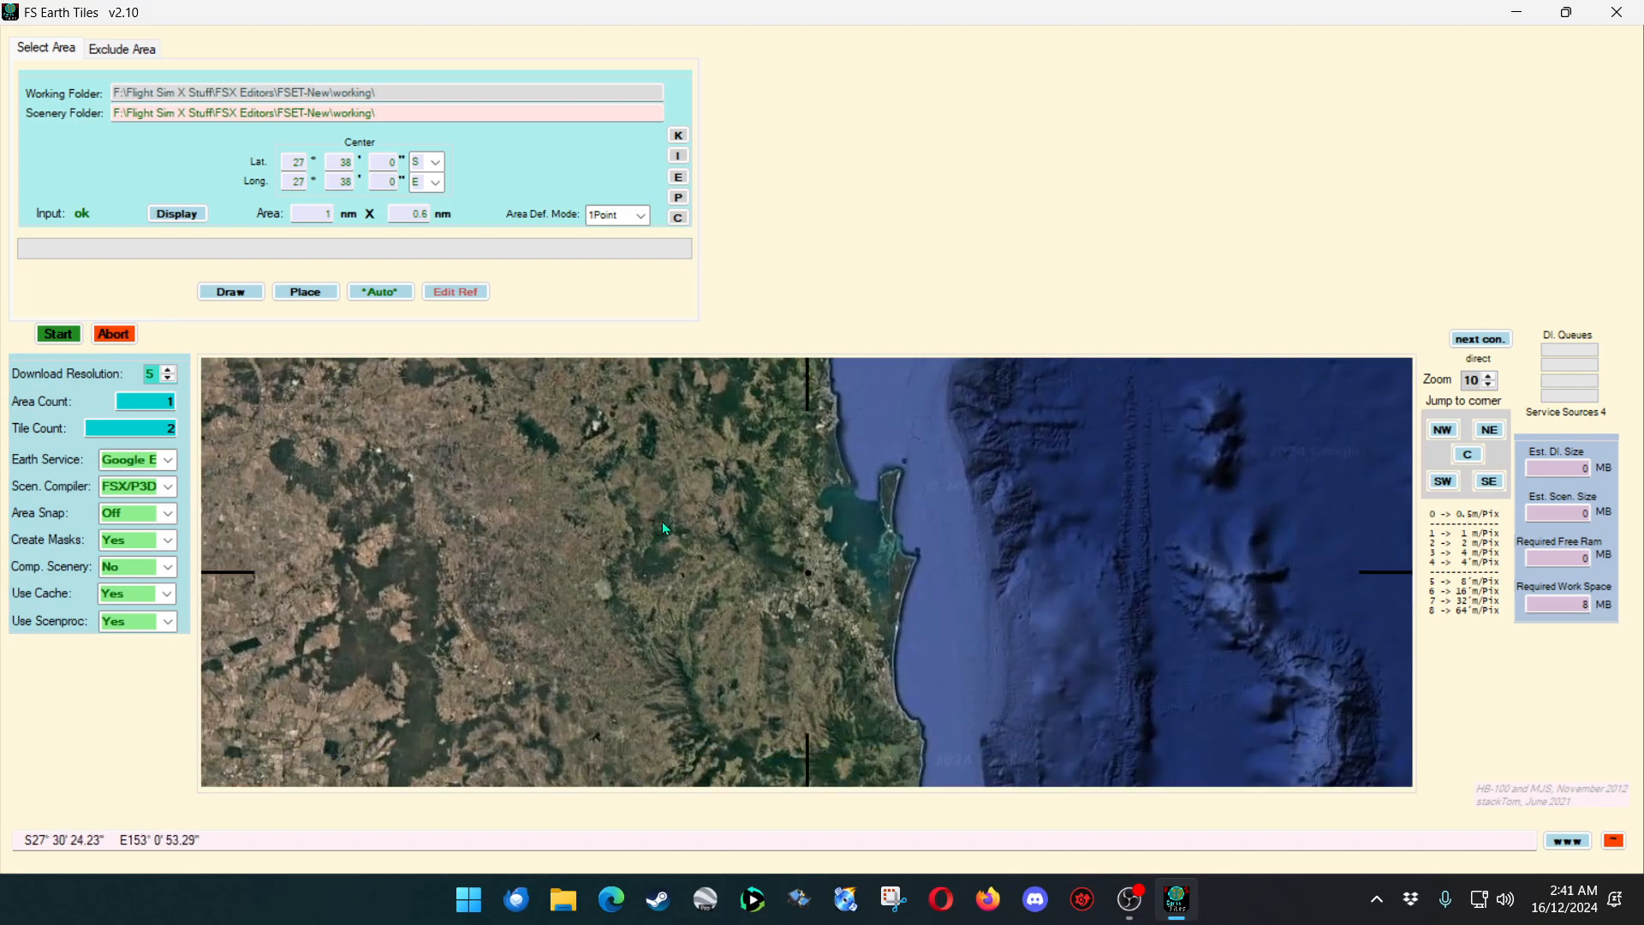
{"action": "left_click_drag", "start_coordinate": [751, 634], "coordinate": [886, 556]}
View Australia on the world map, then examine its southern and eastern coasts at zoom level 13.
{"action": "scroll", "coordinate": [887, 555], "scroll_direction": "down", "scroll_amount": 5}
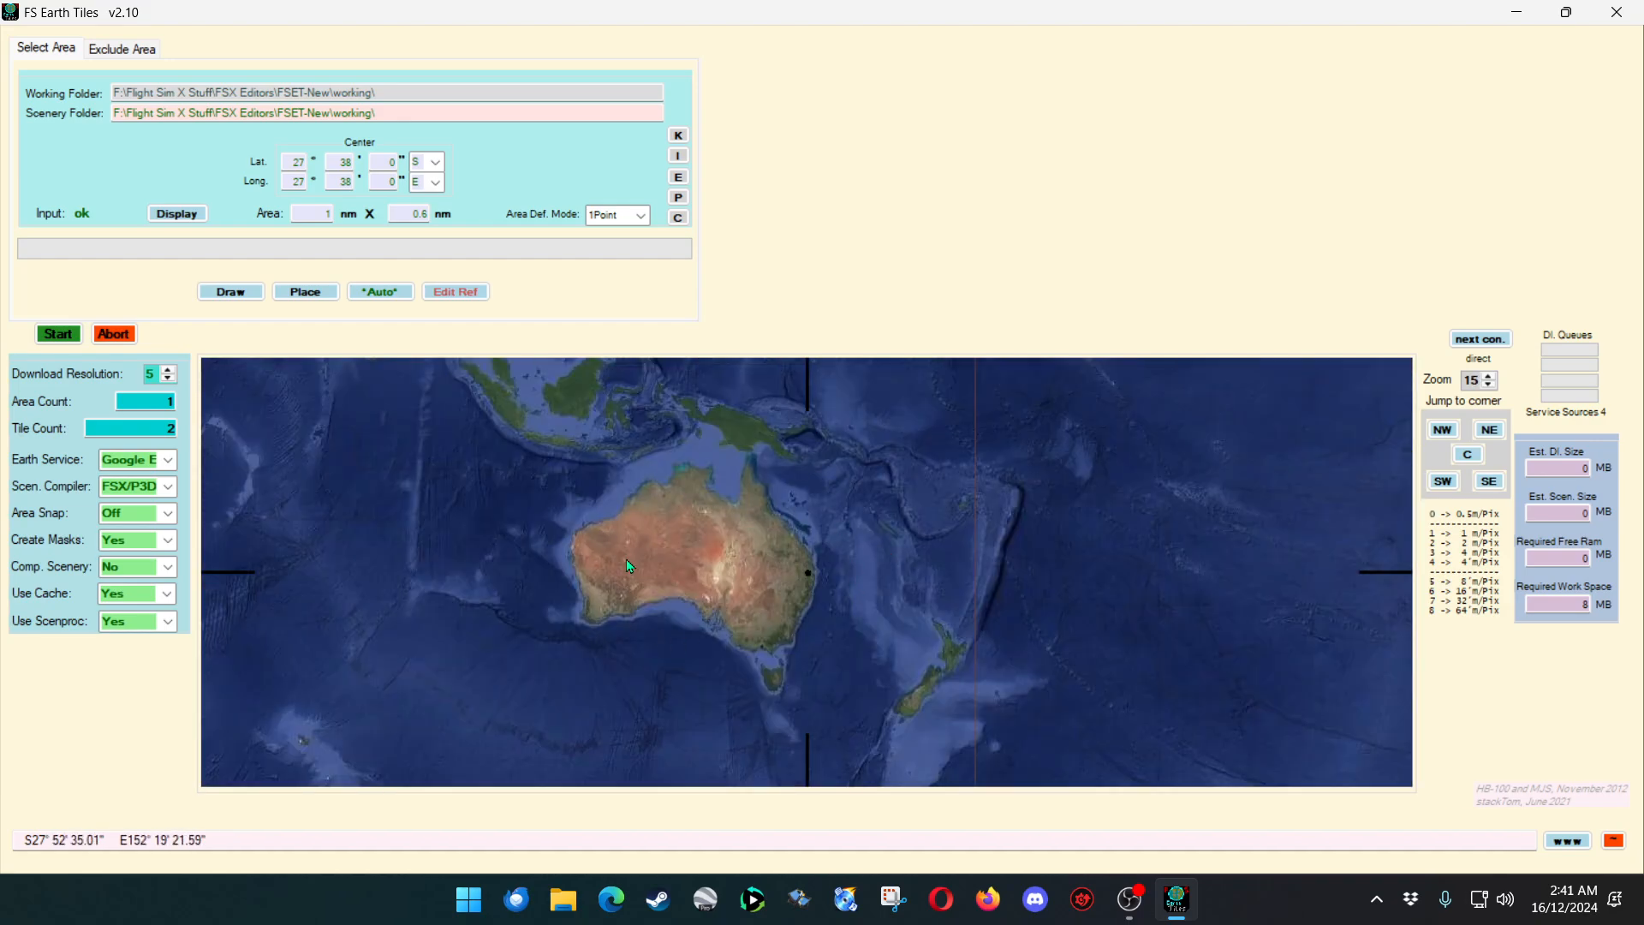
{"action": "scroll", "coordinate": [774, 618], "scroll_direction": "down", "scroll_amount": 1}
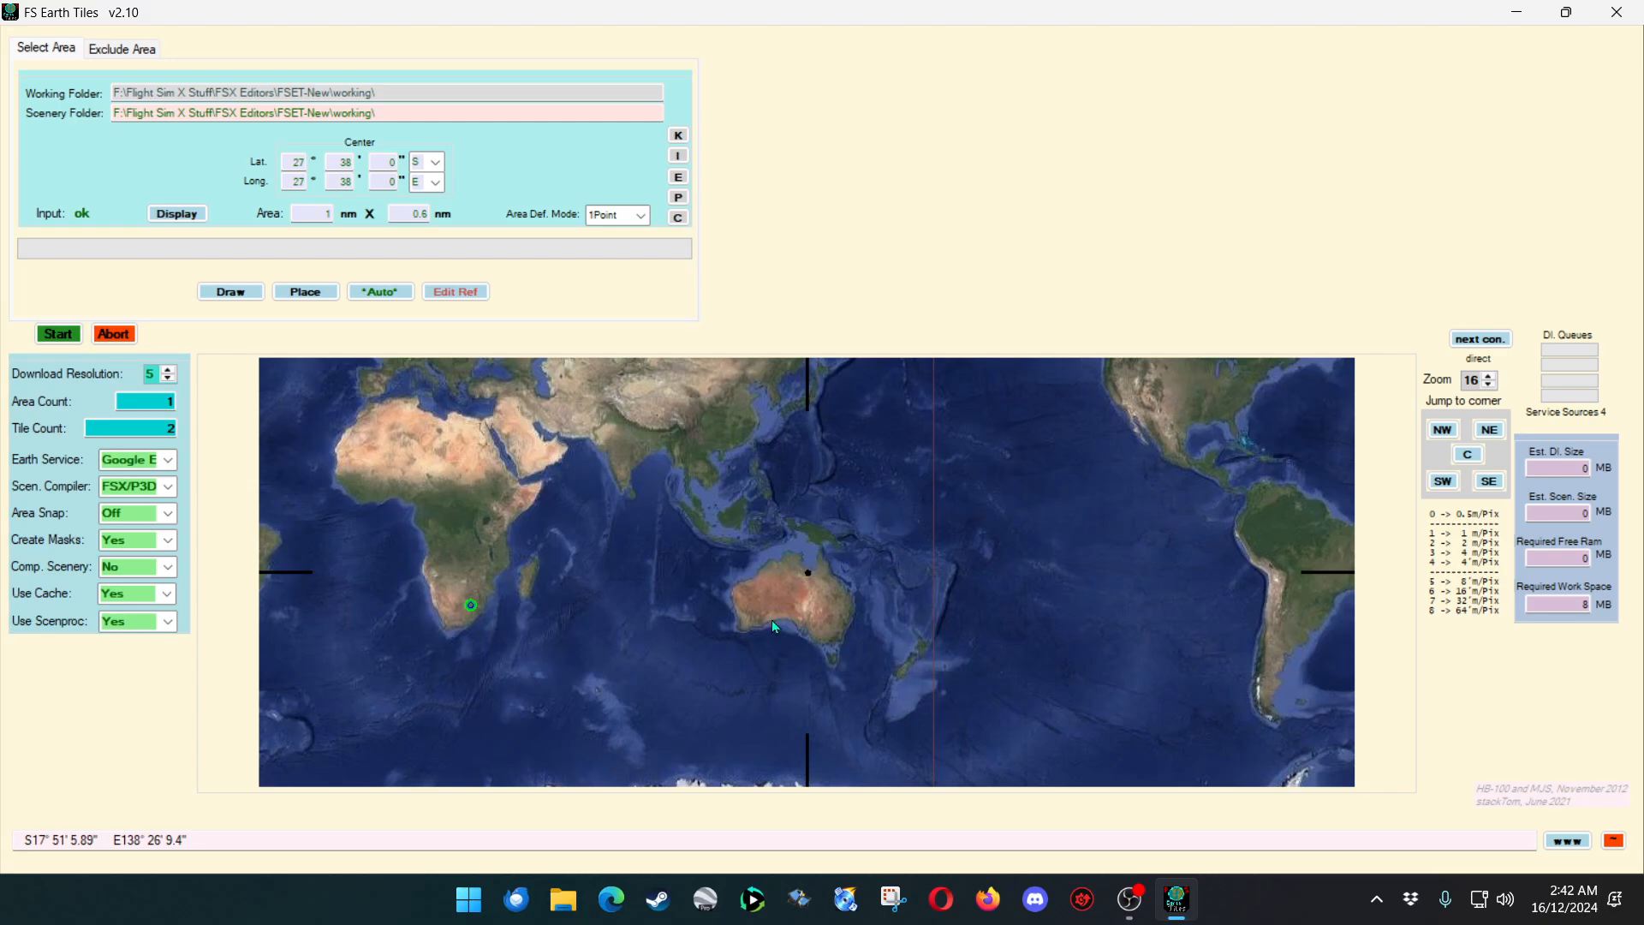
{"action": "scroll", "coordinate": [820, 632], "scroll_direction": "up", "scroll_amount": 3}
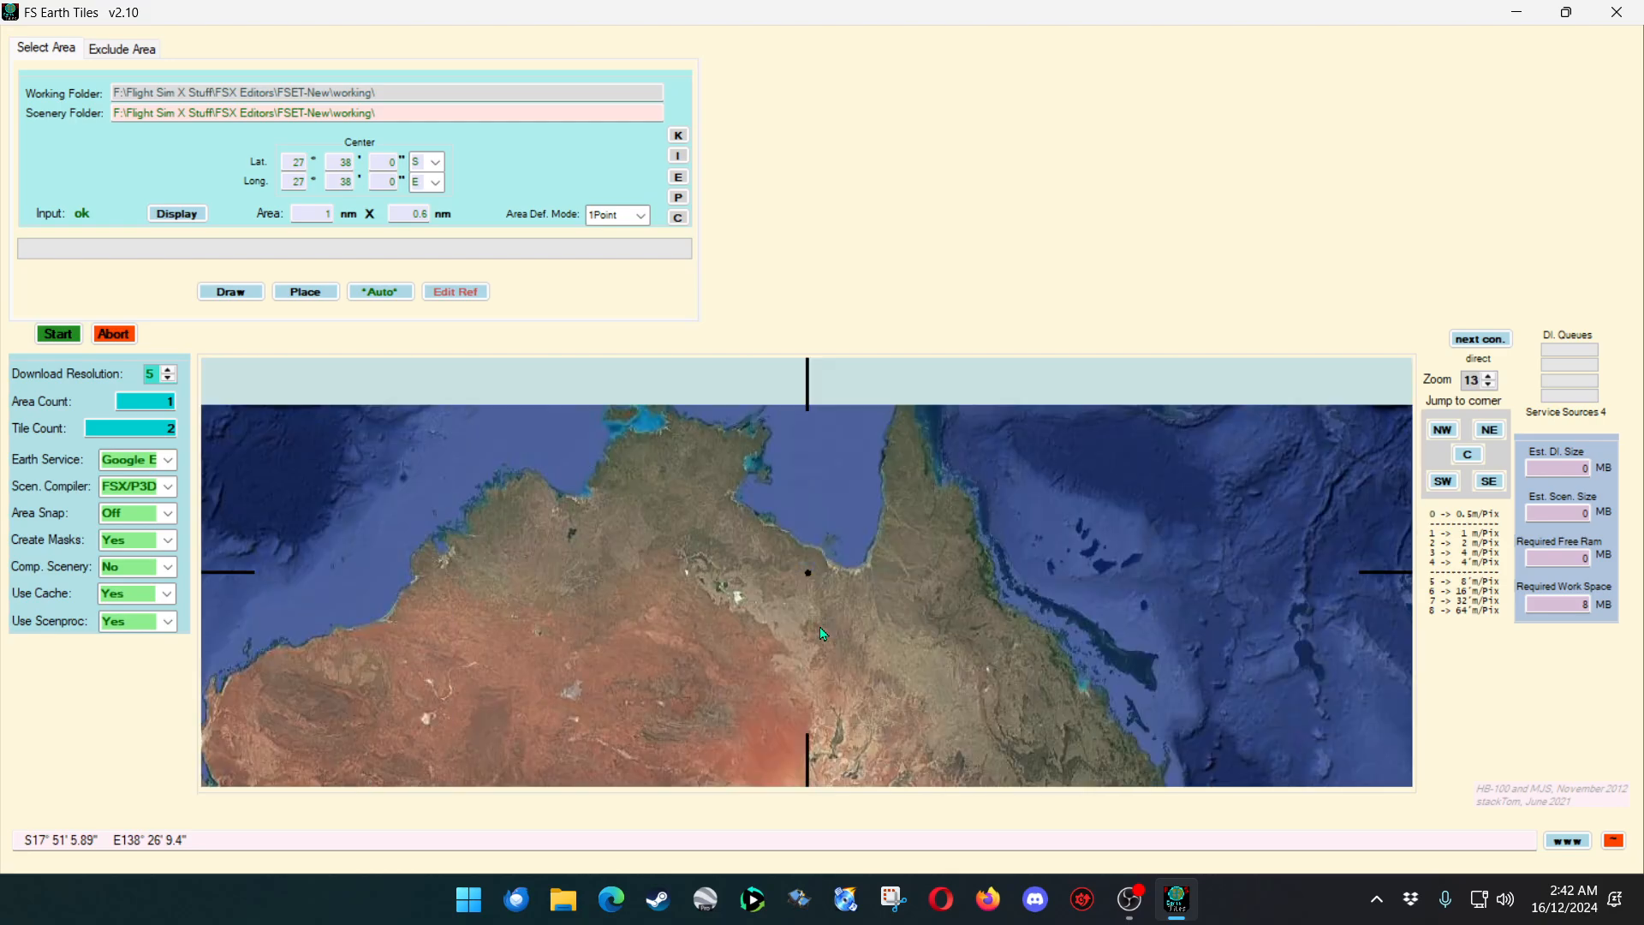
{"action": "left_click_drag", "start_coordinate": [837, 620], "coordinate": [1002, 469]}
{"action": "left_click_drag", "start_coordinate": [1028, 625], "coordinate": [952, 436]}
{"action": "left_click_drag", "start_coordinate": [934, 548], "coordinate": [901, 478]}
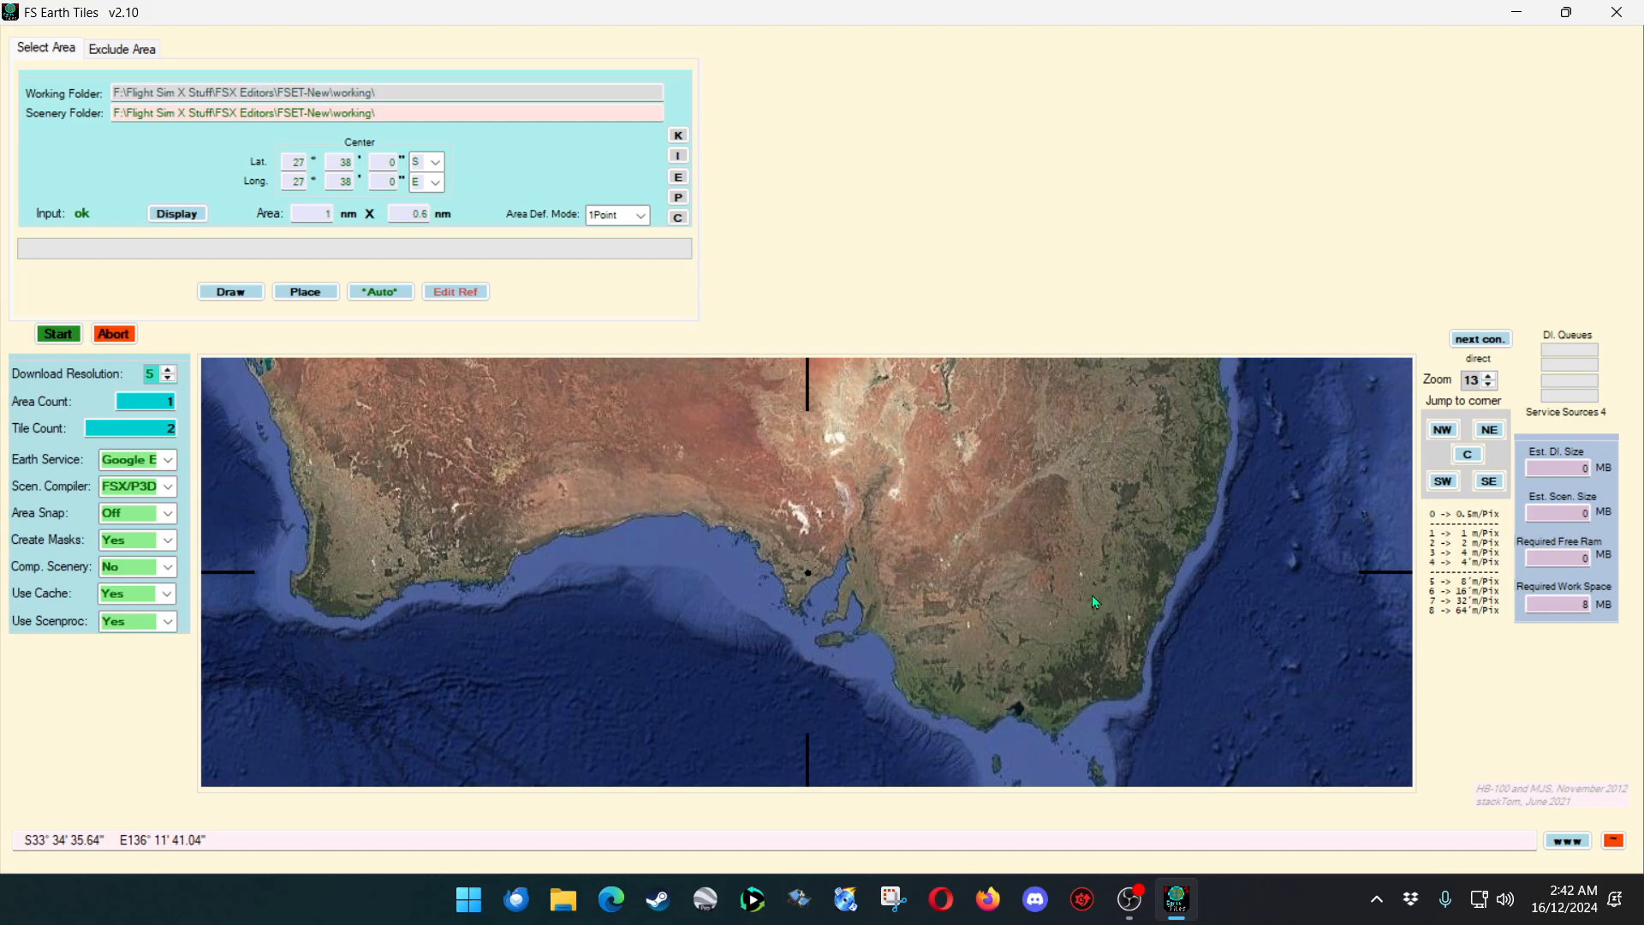
{"action": "mouse_move", "coordinate": [1092, 594]}
{"action": "left_mouse_down"}
{"action": "mouse_move", "coordinate": [865, 499]}
{"action": "mouse_move", "coordinate": [1000, 496]}
{"action": "mouse_move", "coordinate": [999, 523]}
{"action": "mouse_move", "coordinate": [875, 539]}
{"action": "mouse_move", "coordinate": [818, 583]}
{"action": "mouse_move", "coordinate": [780, 651]}
{"action": "left_mouse_up"}
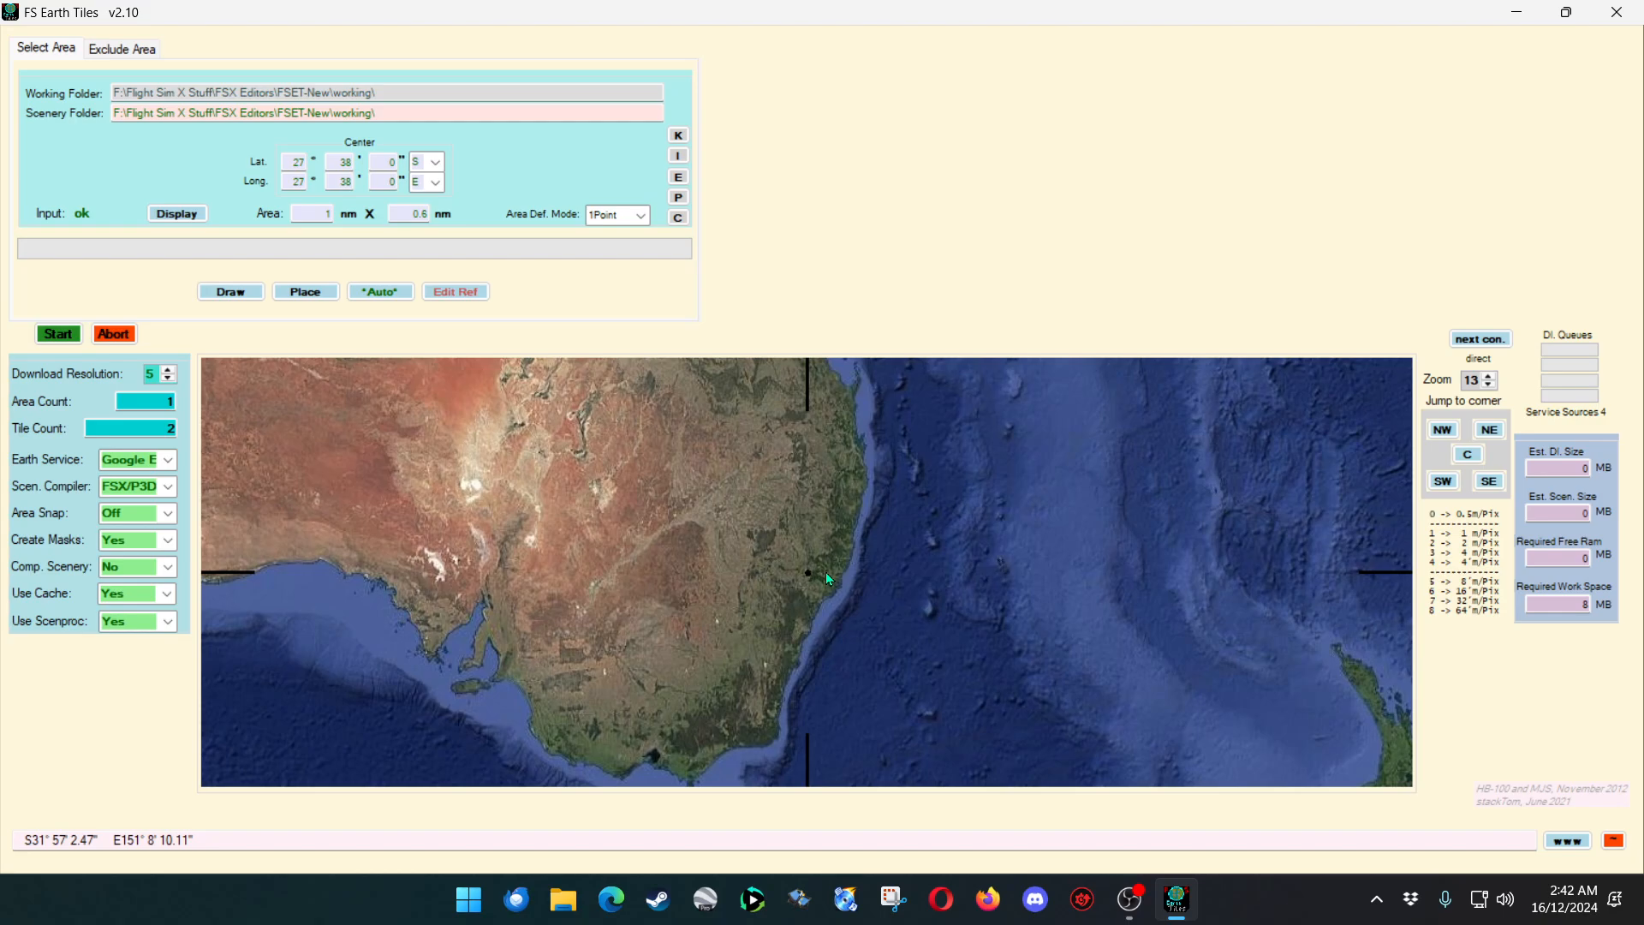
{"action": "left_click_drag", "start_coordinate": [835, 569], "coordinate": [880, 610]}
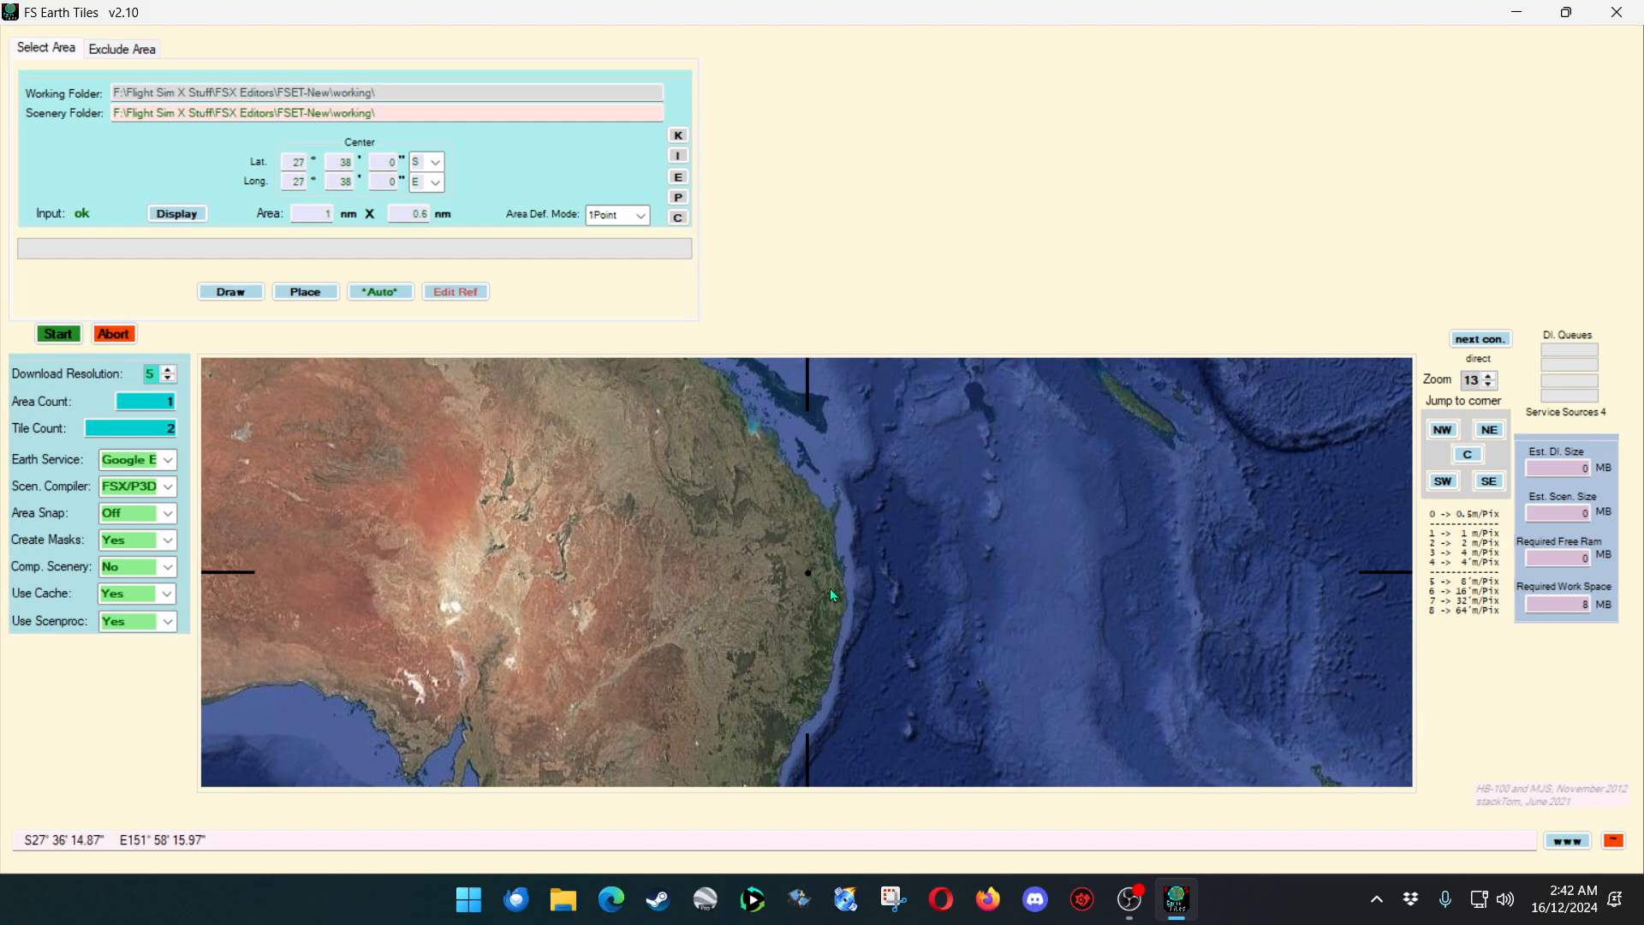
{"action": "left_click_drag", "start_coordinate": [740, 583], "coordinate": [742, 639]}
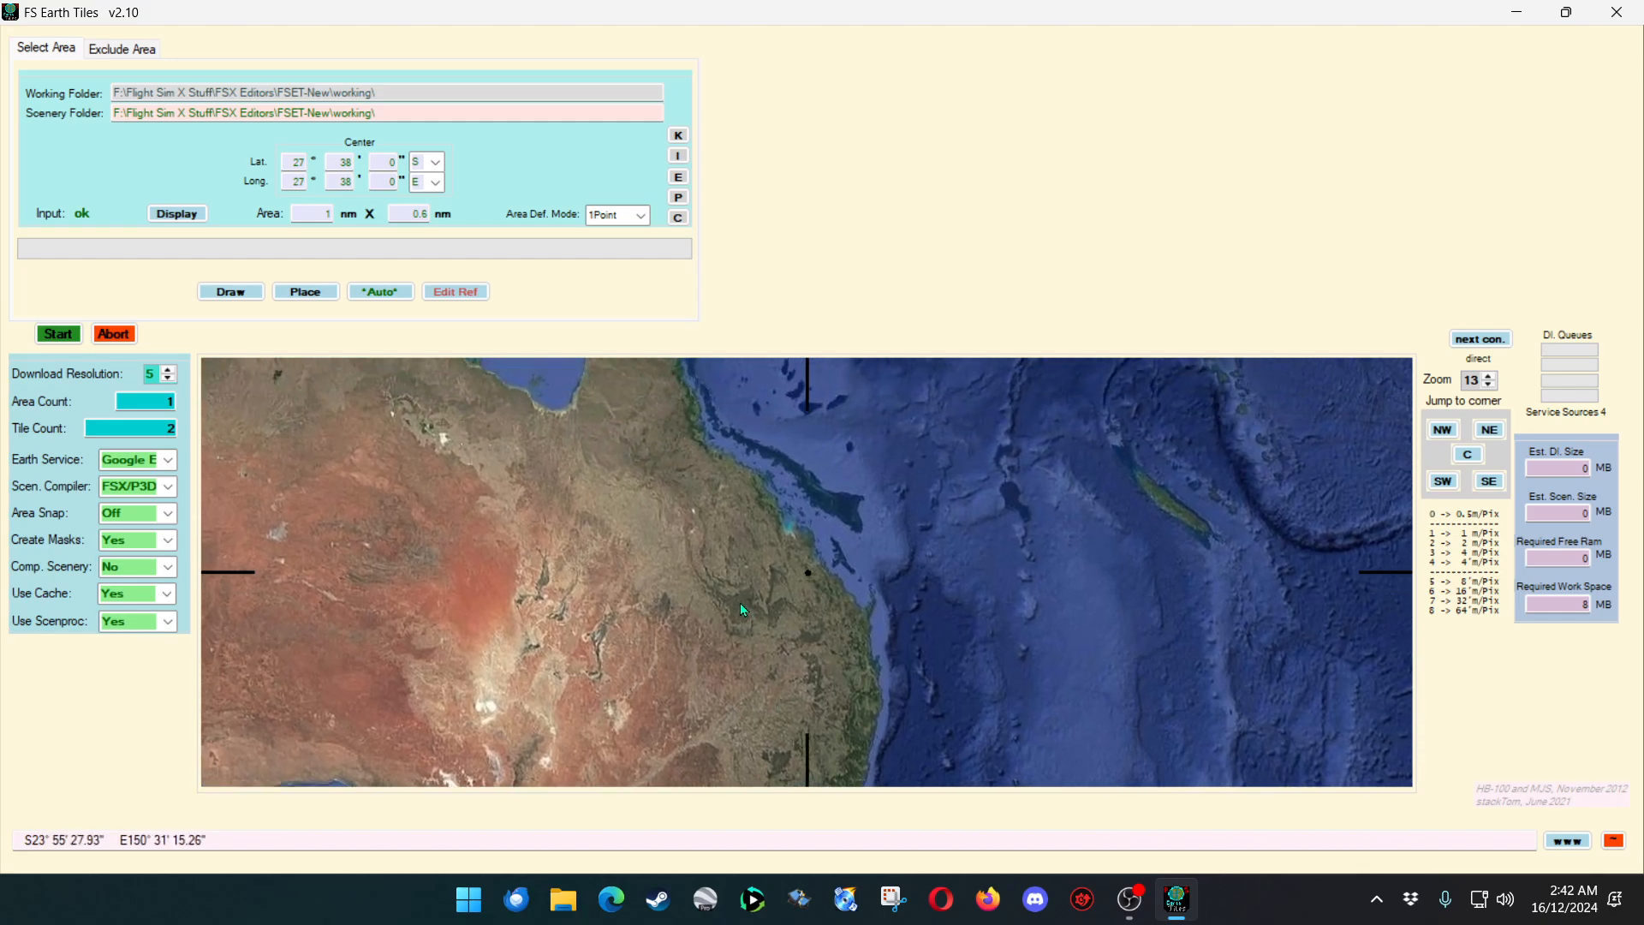
Examine the map from the Western Australian coast across southern Australia to Tasmania.
{"action": "left_click_drag", "start_coordinate": [280, 620], "coordinate": [951, 613]}
{"action": "left_click_drag", "start_coordinate": [762, 610], "coordinate": [939, 592]}
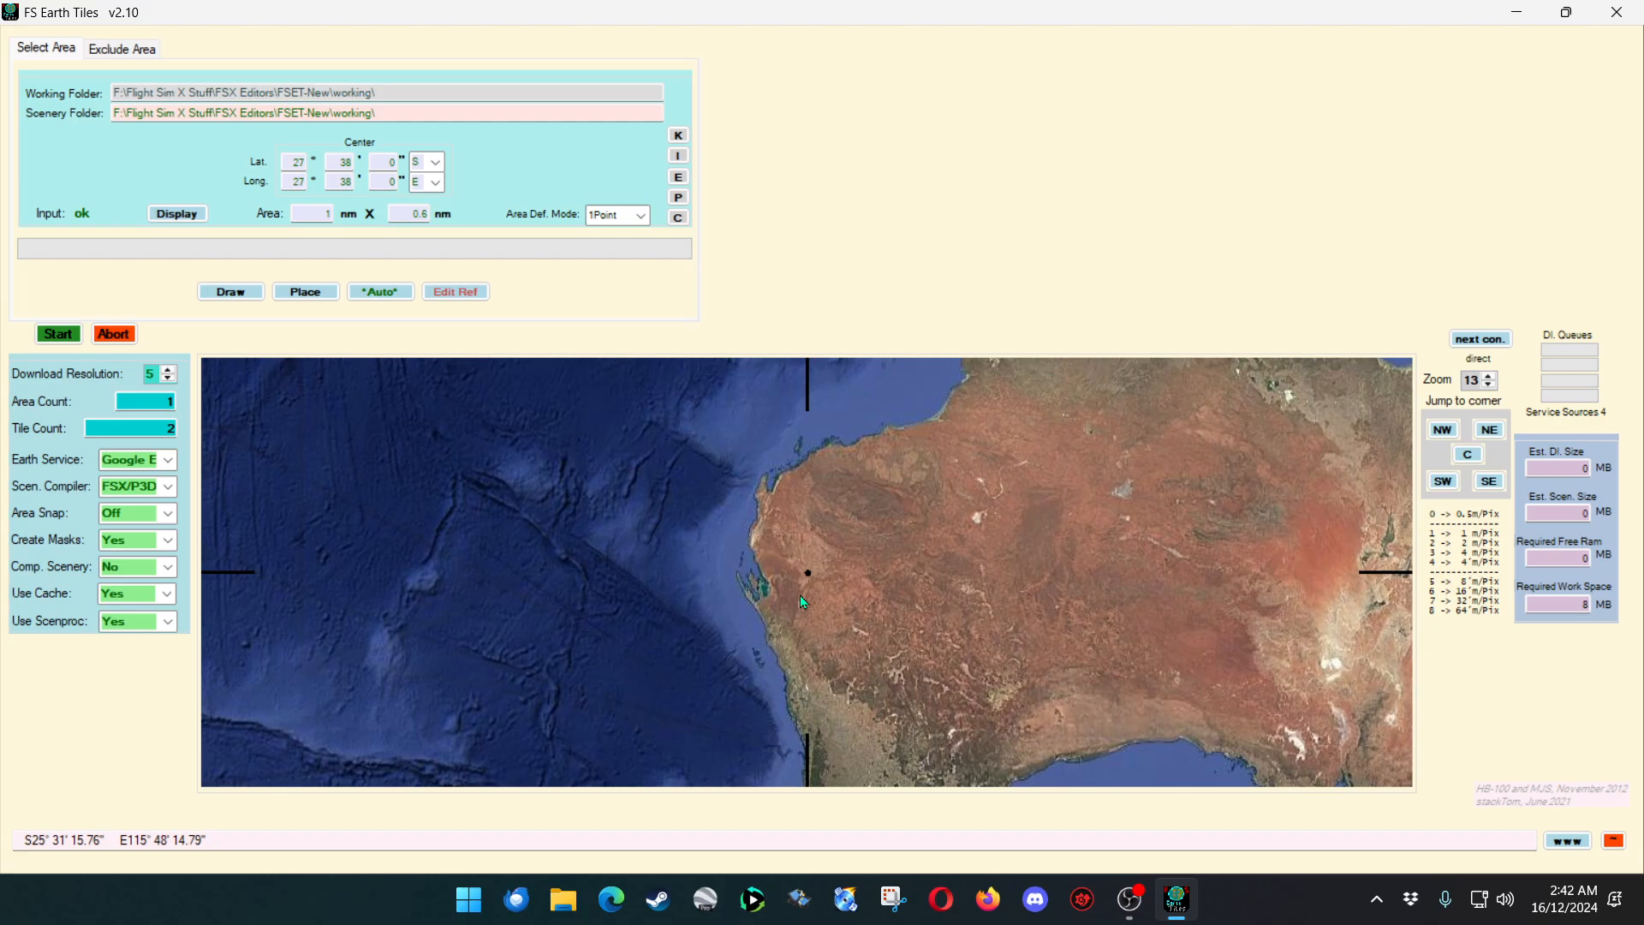
{"action": "mouse_move", "coordinate": [829, 568]}
{"action": "left_mouse_down"}
{"action": "mouse_move", "coordinate": [830, 584]}
{"action": "mouse_move", "coordinate": [821, 569]}
{"action": "left_mouse_up"}
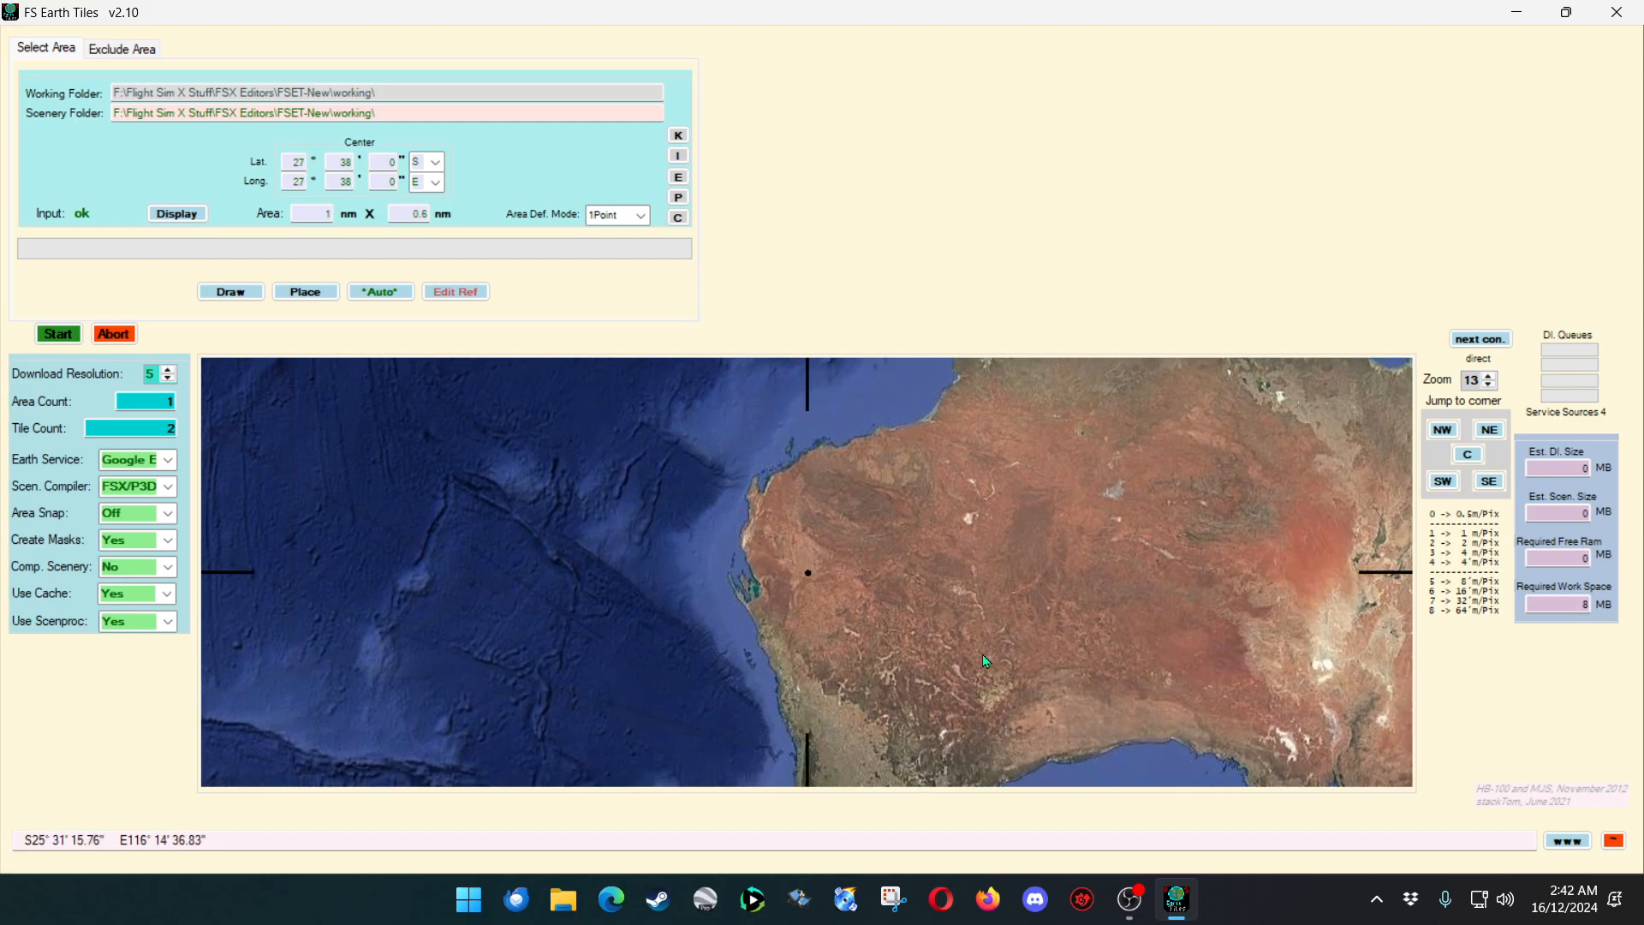
{"action": "left_click_drag", "start_coordinate": [983, 654], "coordinate": [873, 586]}
{"action": "left_click_drag", "start_coordinate": [1042, 651], "coordinate": [909, 620]}
{"action": "left_click_drag", "start_coordinate": [1187, 612], "coordinate": [1106, 505]}
{"action": "left_click_drag", "start_coordinate": [1141, 650], "coordinate": [1005, 508]}
{"action": "left_click_drag", "start_coordinate": [1076, 619], "coordinate": [921, 567]}
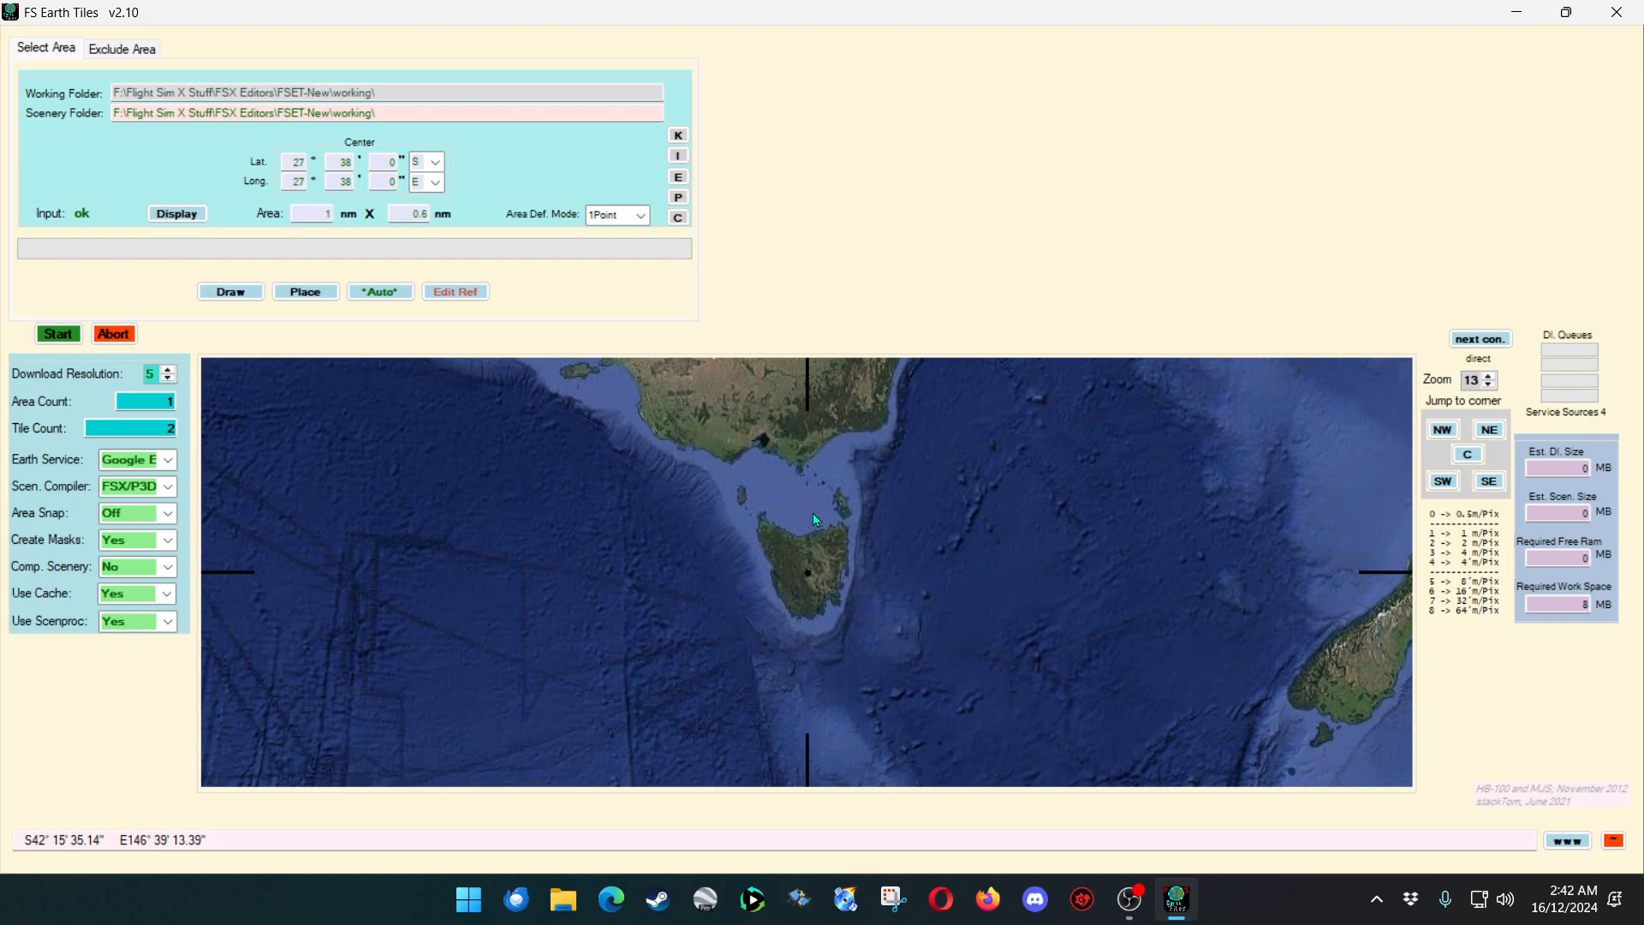
Follow Australia's east coast on the map from Tasmania north to southeast Queensland.
{"action": "left_click_drag", "start_coordinate": [891, 602], "coordinate": [966, 708]}
{"action": "left_click_drag", "start_coordinate": [987, 637], "coordinate": [948, 699]}
{"action": "left_click_drag", "start_coordinate": [961, 627], "coordinate": [920, 684]}
{"action": "mouse_move", "coordinate": [916, 580]}
{"action": "left_mouse_down"}
{"action": "mouse_move", "coordinate": [879, 607]}
{"action": "mouse_move", "coordinate": [840, 688]}
{"action": "left_mouse_up"}
{"action": "mouse_move", "coordinate": [854, 606]}
{"action": "left_mouse_down"}
{"action": "mouse_move", "coordinate": [794, 652]}
{"action": "mouse_move", "coordinate": [810, 678]}
{"action": "left_mouse_up"}
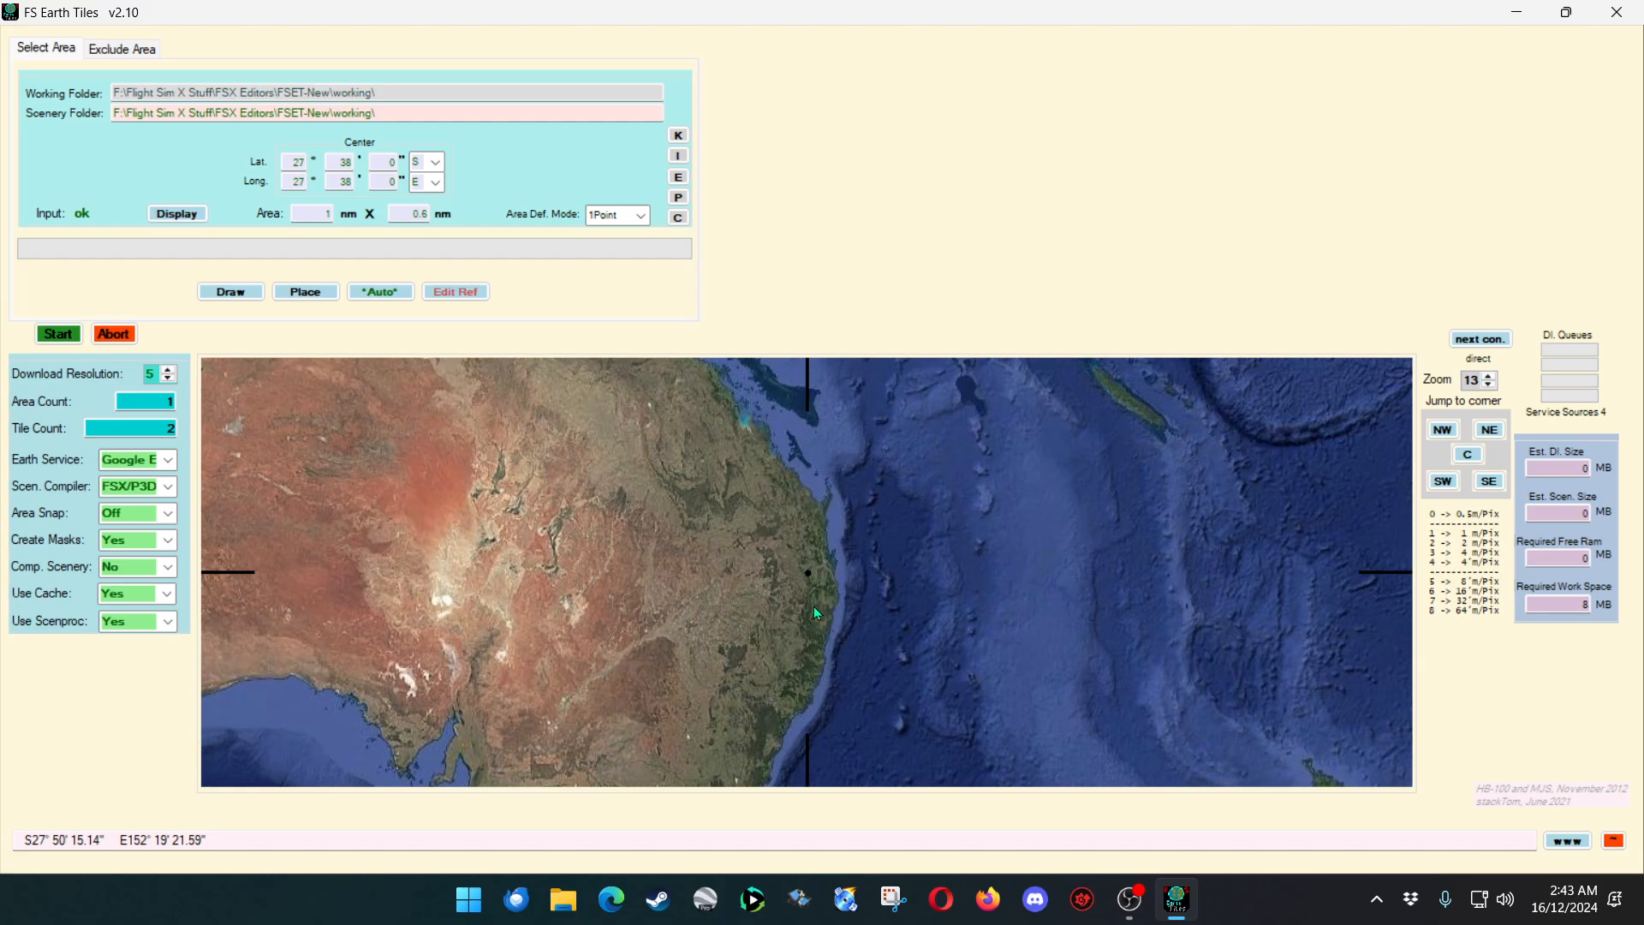
Zoom in on the Brisbane River mouth to level 3 to inspect the port imagery.
{"action": "scroll", "coordinate": [814, 591], "scroll_direction": "up", "scroll_amount": 3}
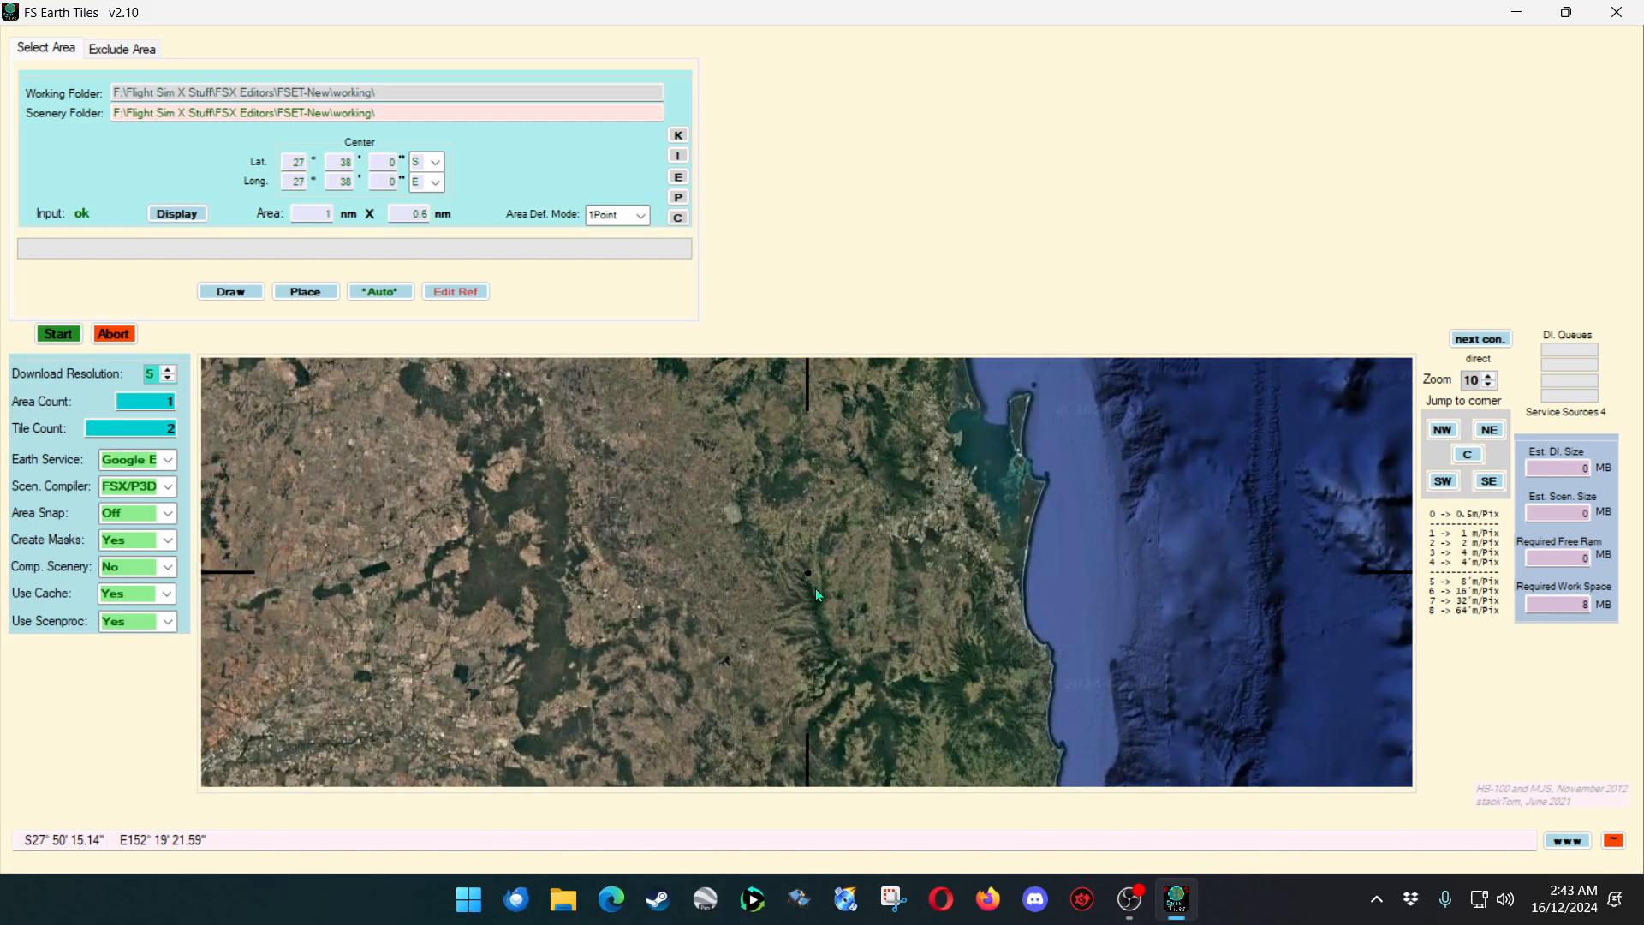
{"action": "left_click_drag", "start_coordinate": [999, 579], "coordinate": [940, 641]}
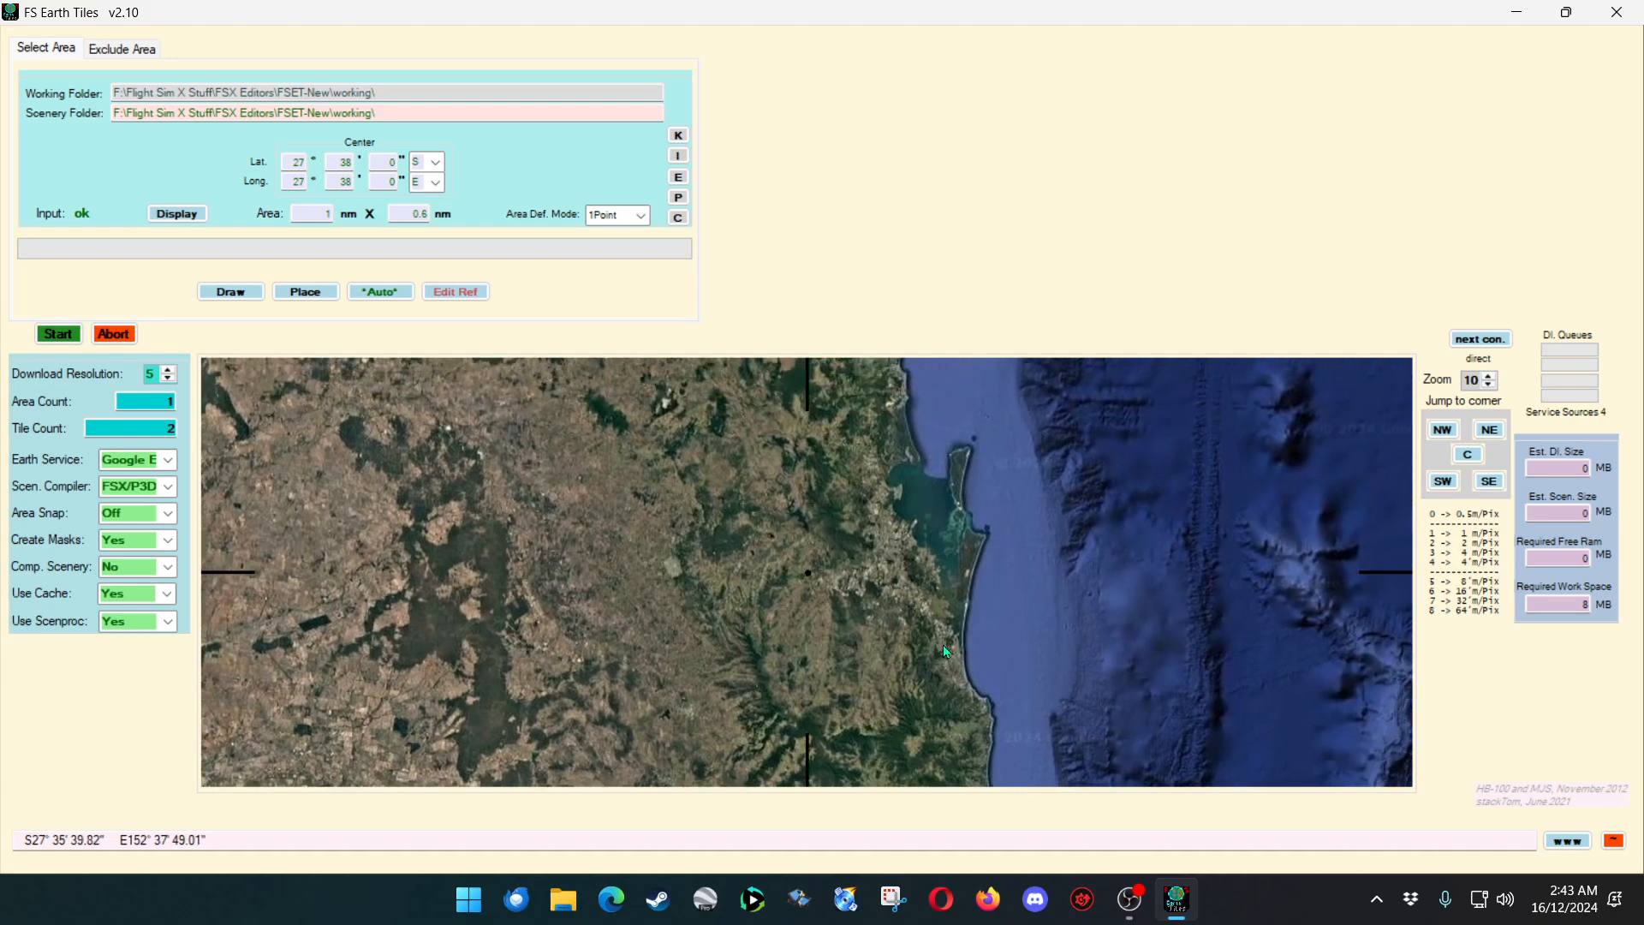
{"action": "left_click_drag", "start_coordinate": [927, 553], "coordinate": [780, 663]}
{"action": "scroll", "coordinate": [852, 568], "scroll_direction": "up", "scroll_amount": 2}
{"action": "scroll", "coordinate": [859, 569], "scroll_direction": "up", "scroll_amount": 1}
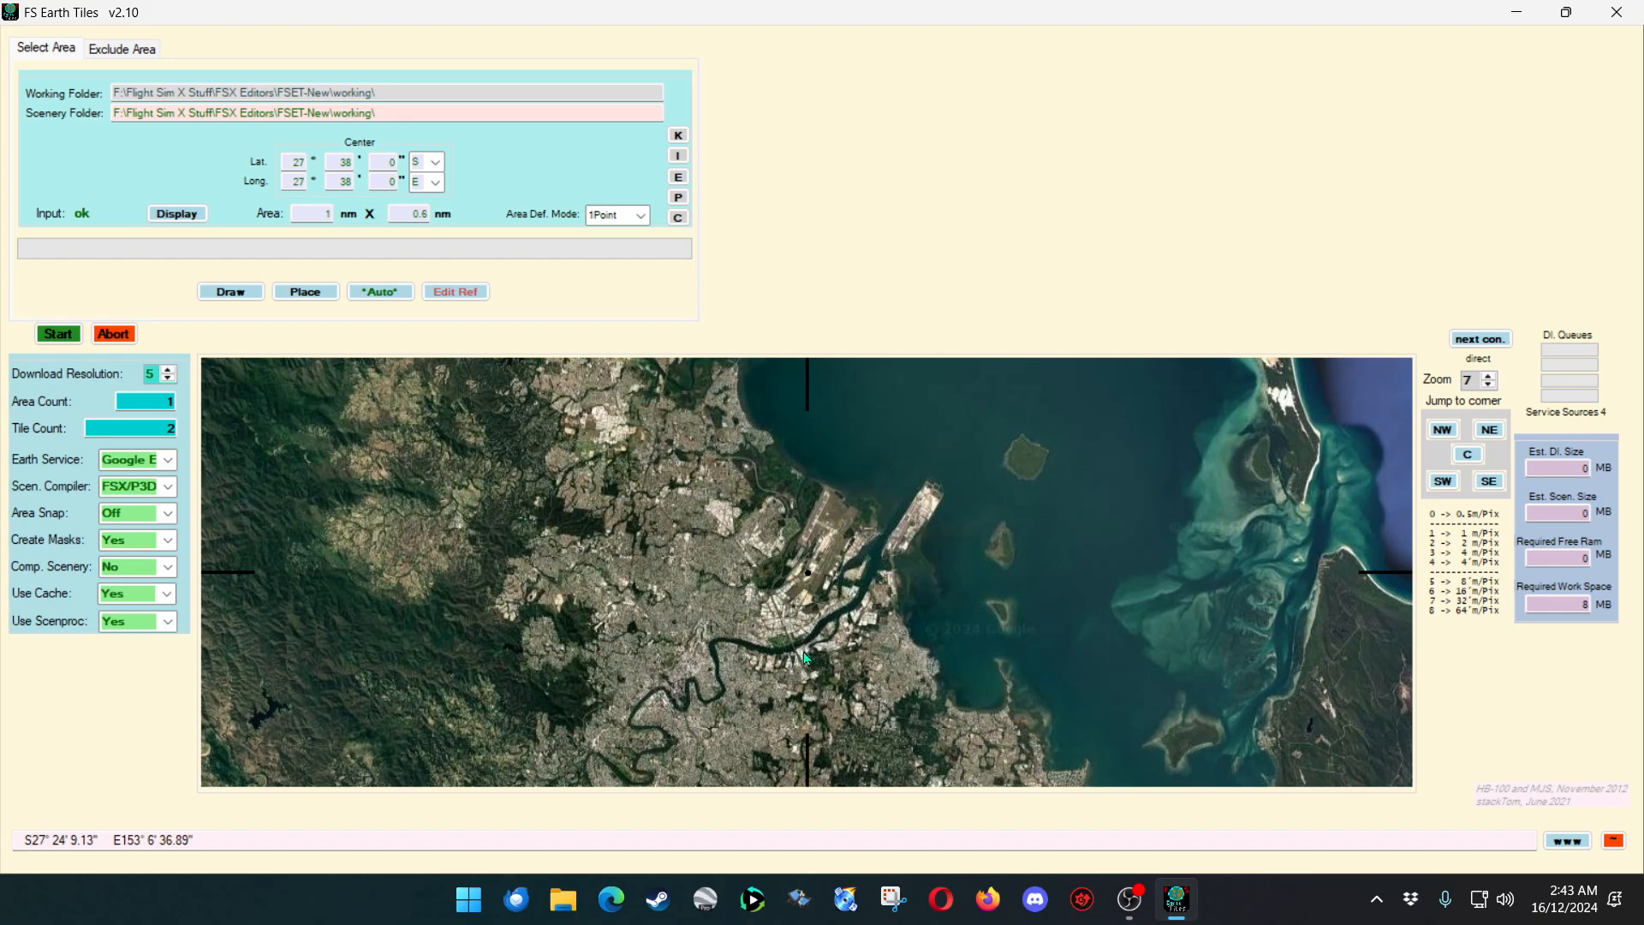
{"action": "scroll", "coordinate": [805, 658], "scroll_direction": "up", "scroll_amount": 1}
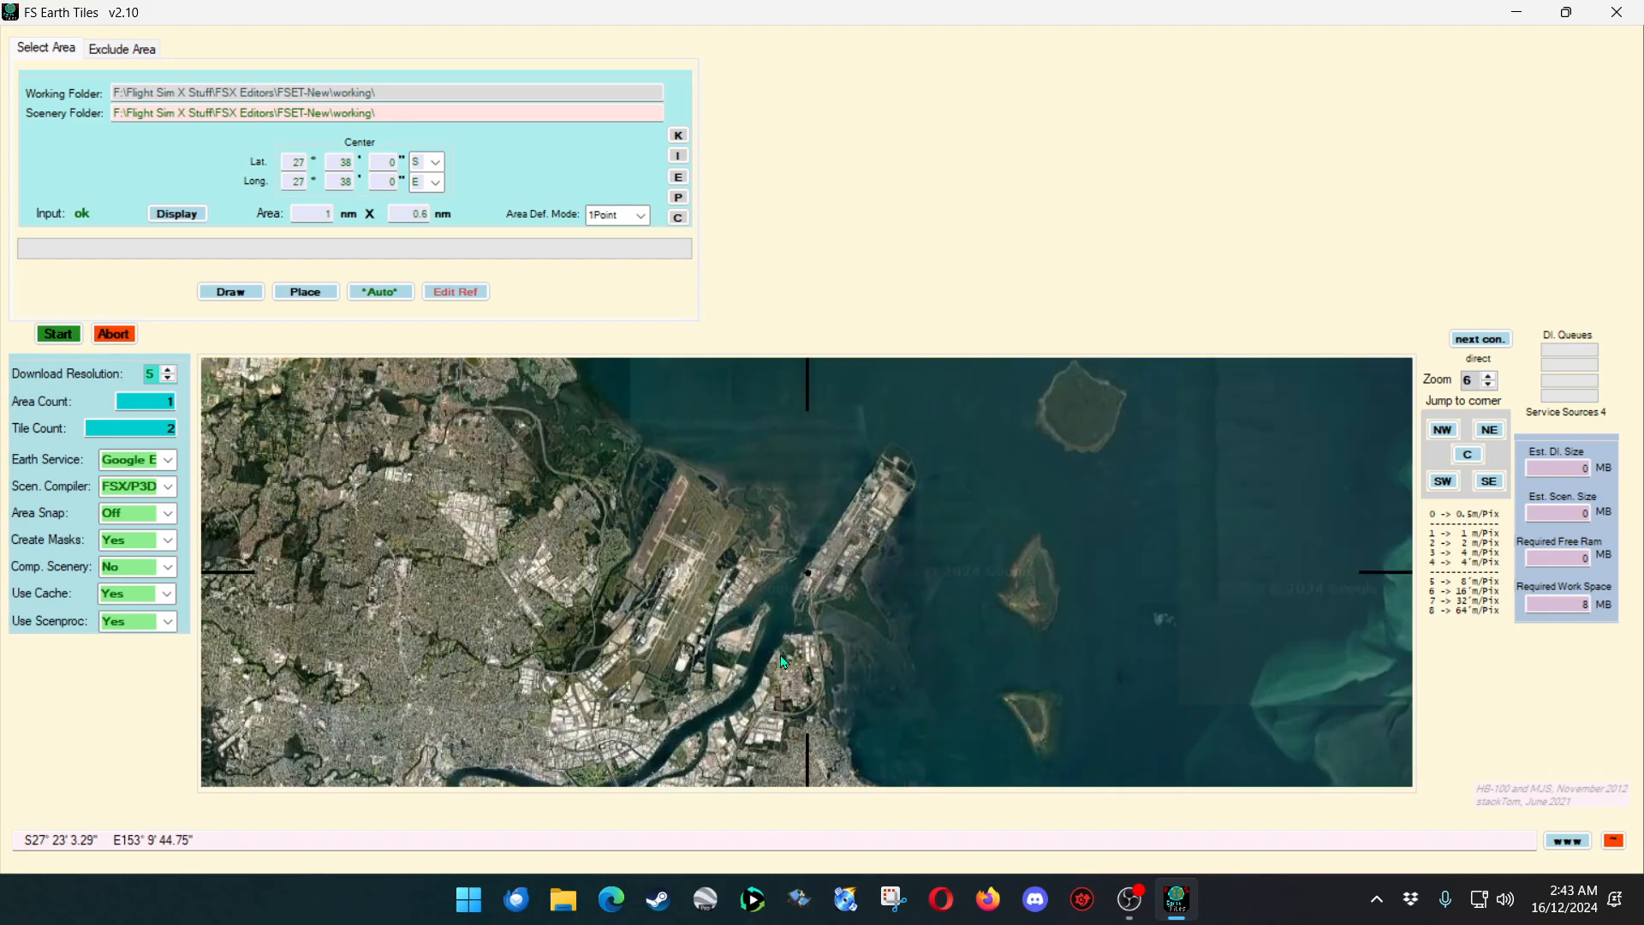
{"action": "scroll", "coordinate": [783, 660], "scroll_direction": "up", "scroll_amount": 3}
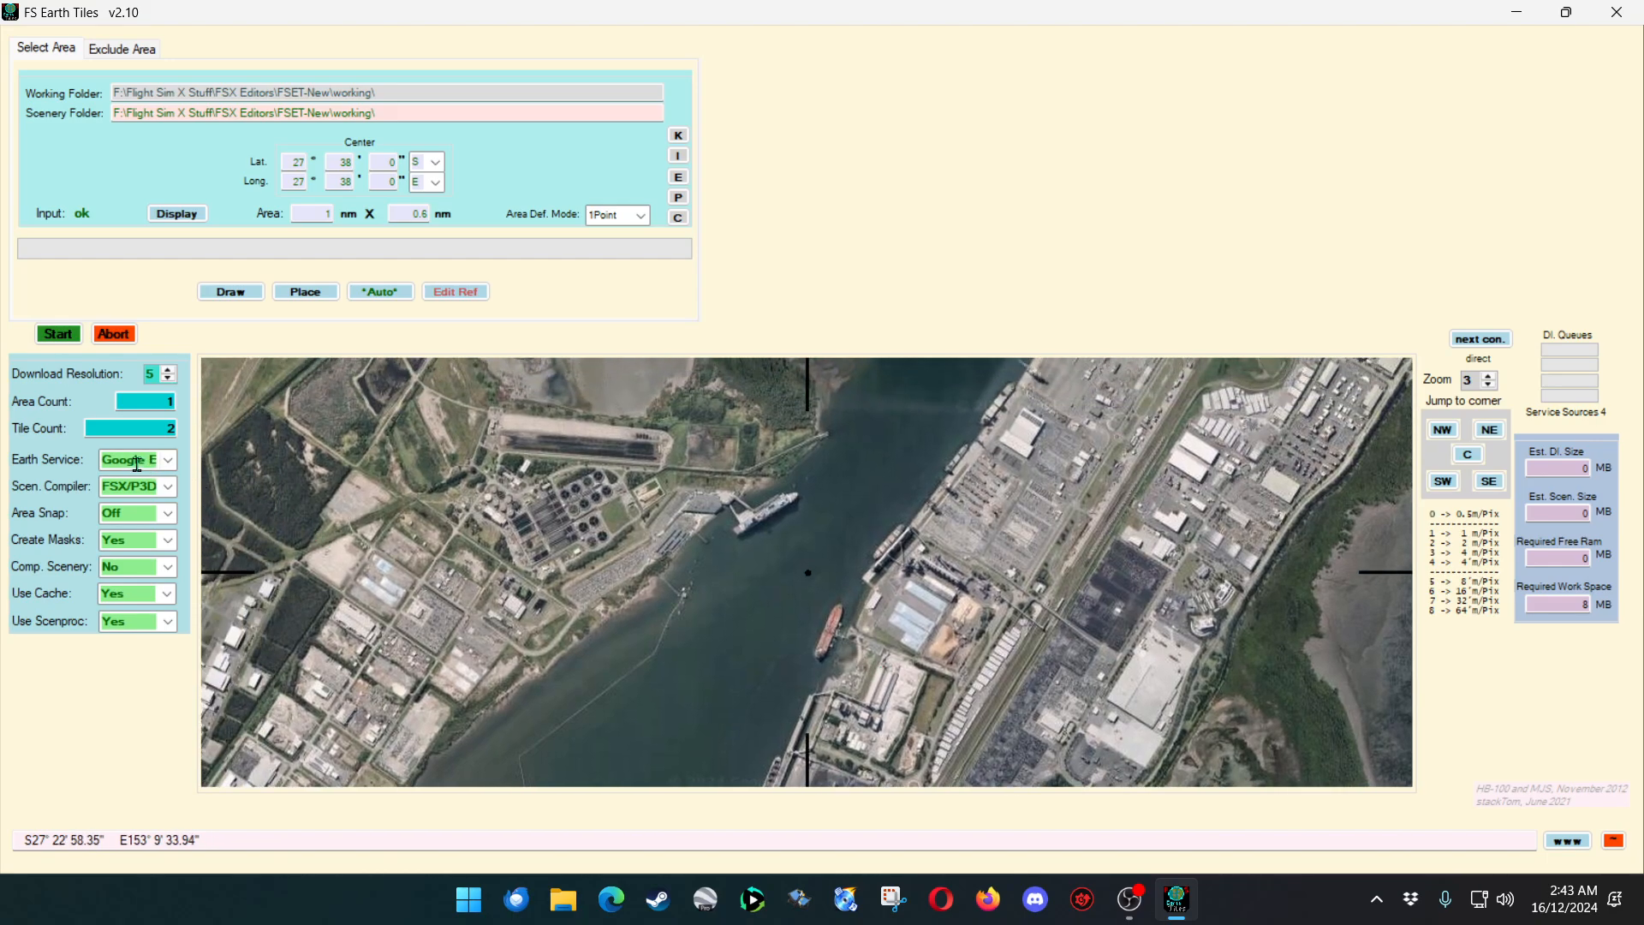
Examine the satellite imagery of the Port of Brisbane wharves and the adjoining river mouth.
{"action": "left_click_drag", "start_coordinate": [709, 476], "coordinate": [490, 653]}
{"action": "left_click_drag", "start_coordinate": [695, 568], "coordinate": [460, 767]}
{"action": "left_click_drag", "start_coordinate": [640, 535], "coordinate": [486, 749]}
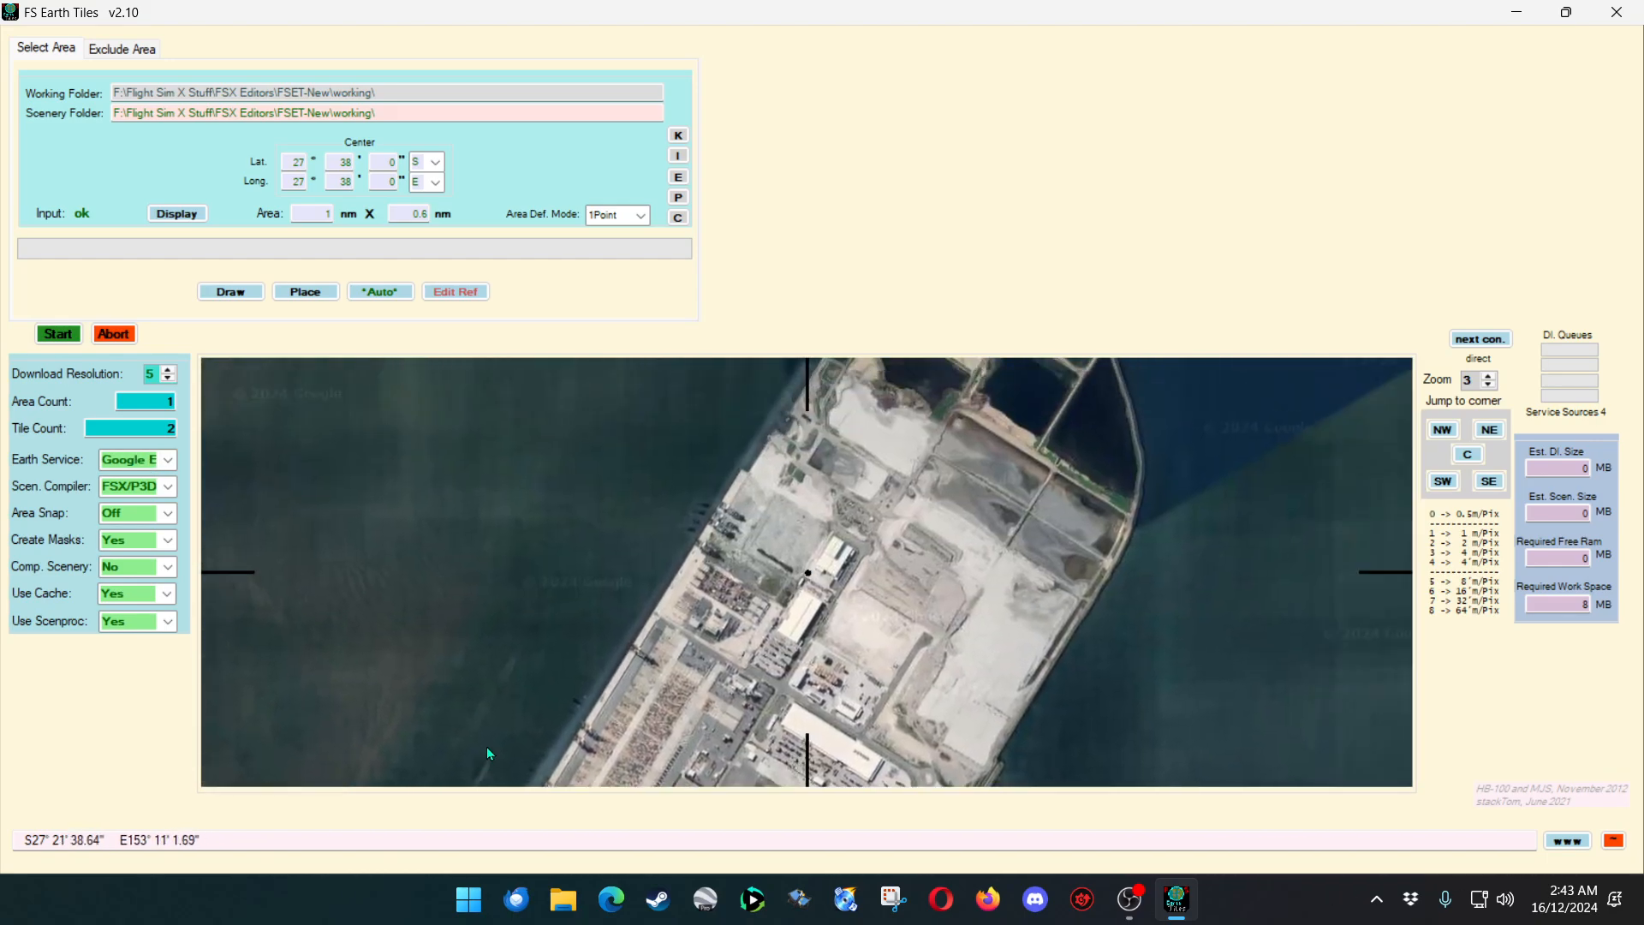
{"action": "left_click_drag", "start_coordinate": [657, 565], "coordinate": [836, 552]}
{"action": "left_click_drag", "start_coordinate": [757, 664], "coordinate": [977, 432]}
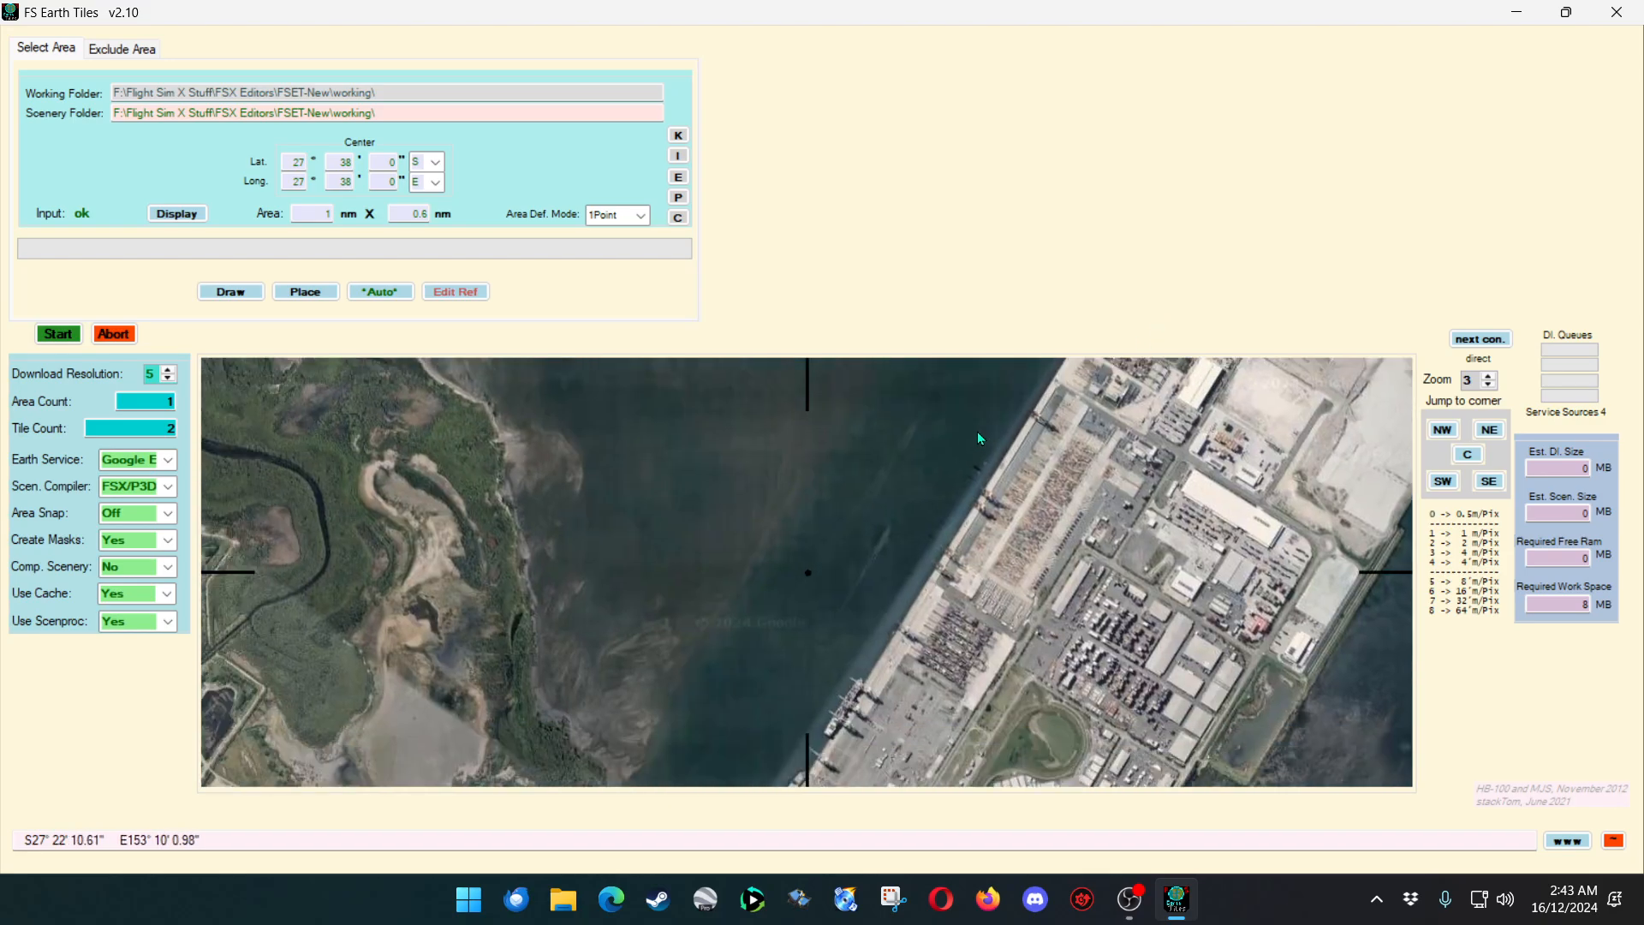
{"action": "left_click_drag", "start_coordinate": [756, 702], "coordinate": [944, 449]}
{"action": "left_click_drag", "start_coordinate": [762, 634], "coordinate": [905, 454]}
Inspect Brisbane Airport's runways and terminals, then view the surrounding area at zoom level 5.
{"action": "left_click_drag", "start_coordinate": [710, 513], "coordinate": [940, 548]}
{"action": "left_click_drag", "start_coordinate": [701, 474], "coordinate": [970, 608]}
{"action": "left_click_drag", "start_coordinate": [728, 531], "coordinate": [950, 582]}
{"action": "left_click_drag", "start_coordinate": [680, 586], "coordinate": [888, 468]}
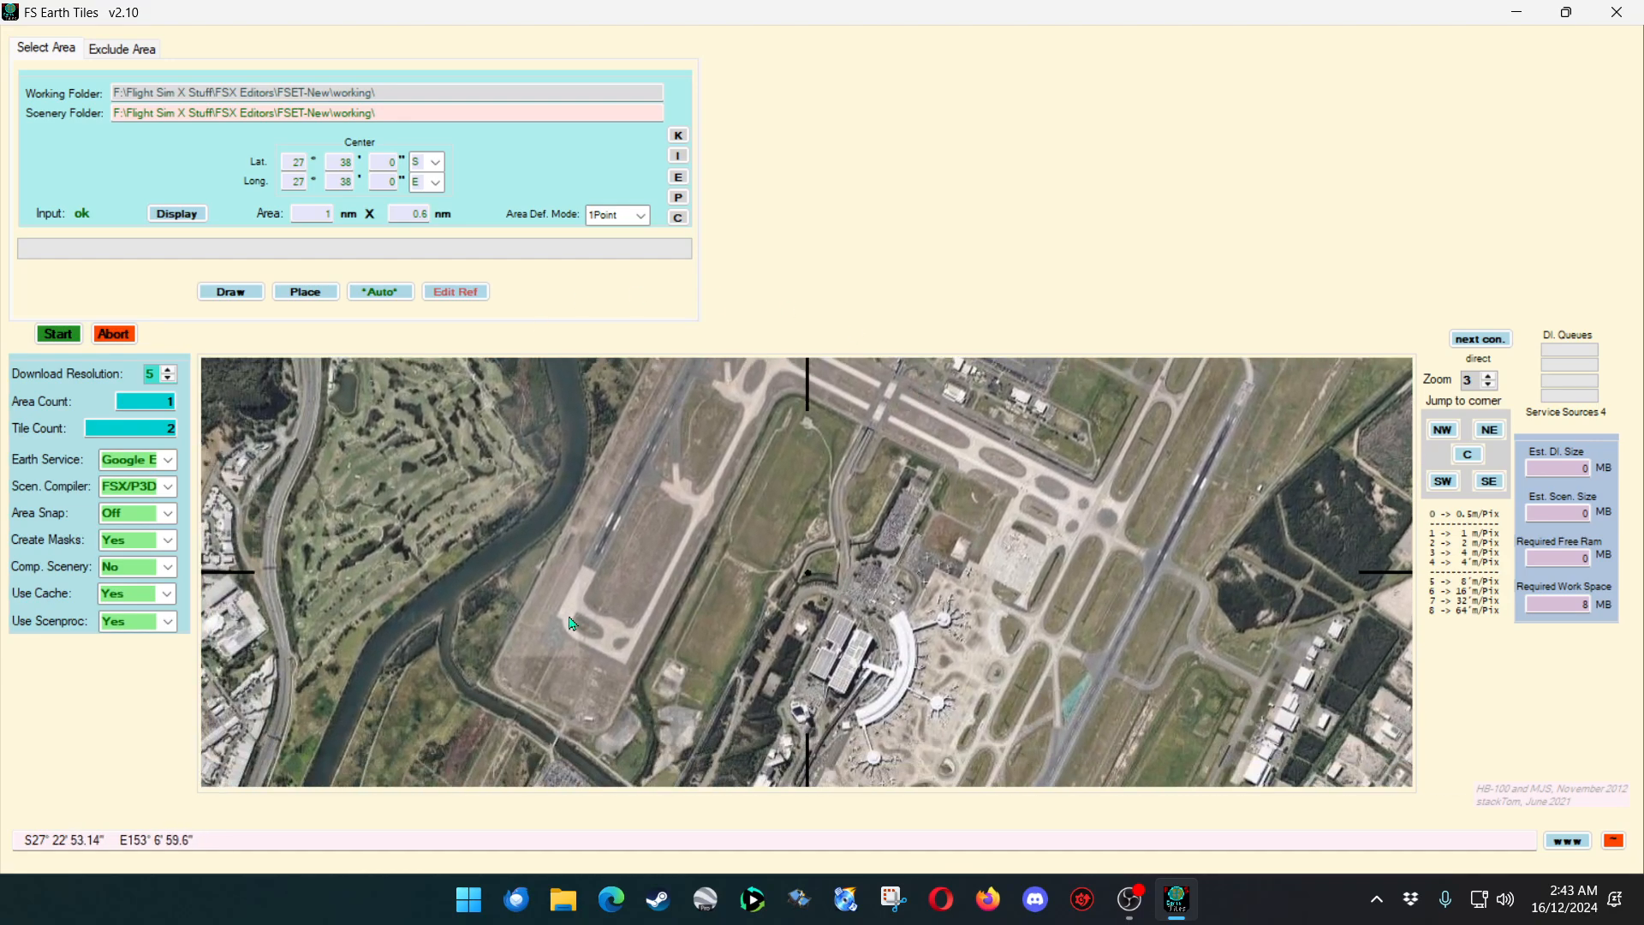
{"action": "left_click_drag", "start_coordinate": [800, 618], "coordinate": [813, 492]}
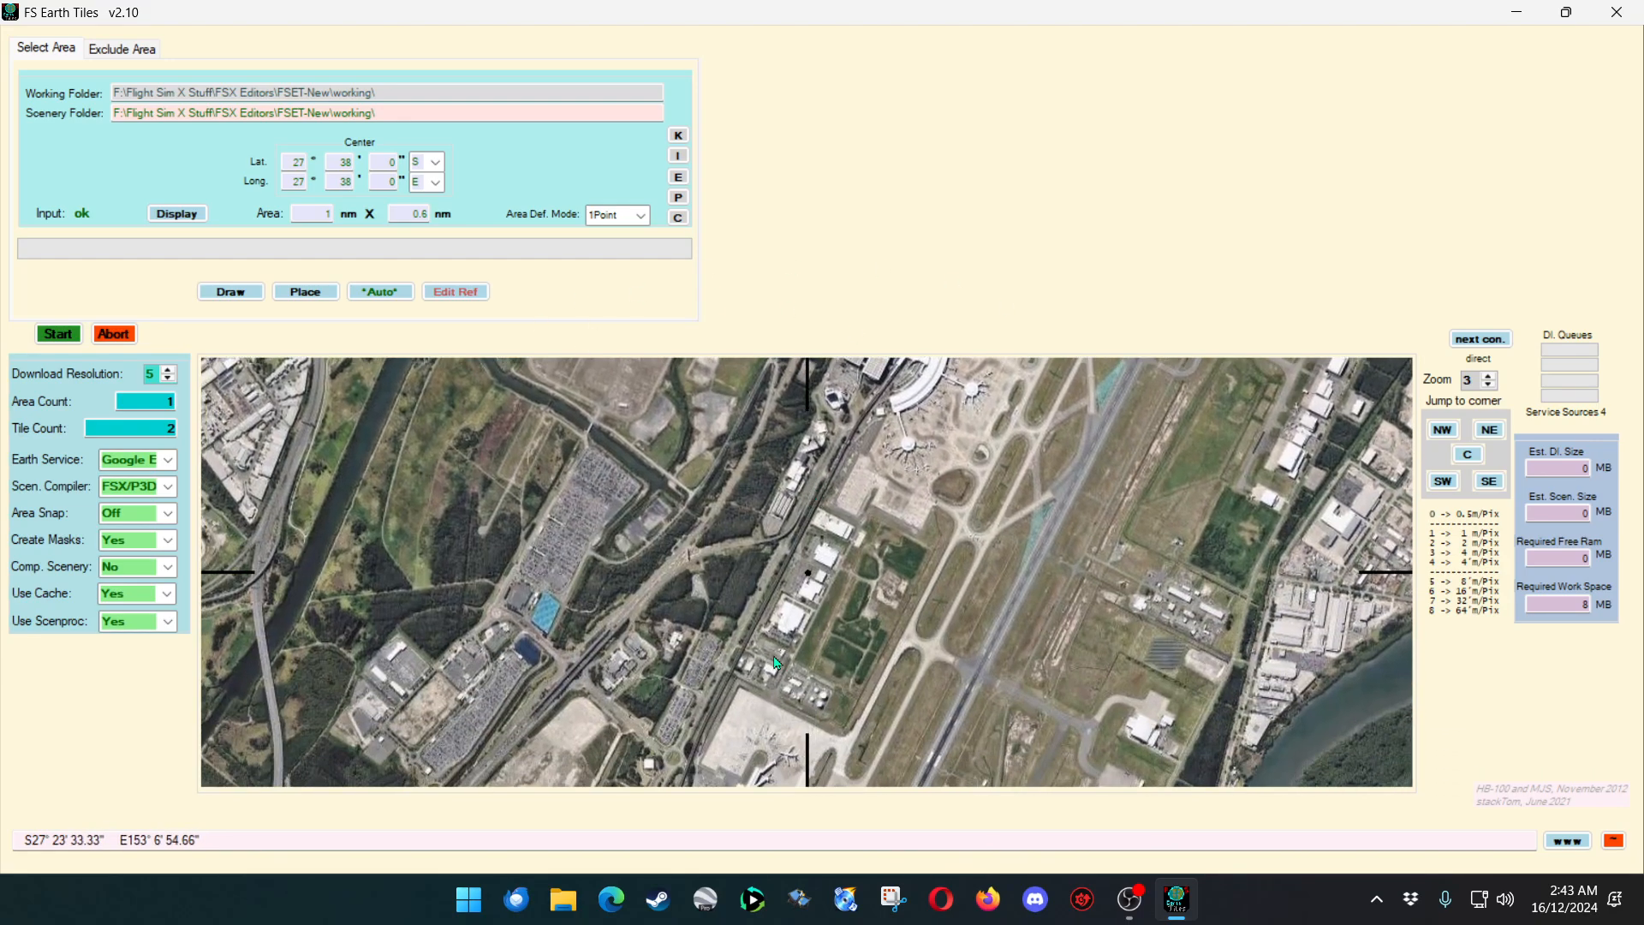
{"action": "scroll", "coordinate": [776, 662], "scroll_direction": "down", "scroll_amount": 2}
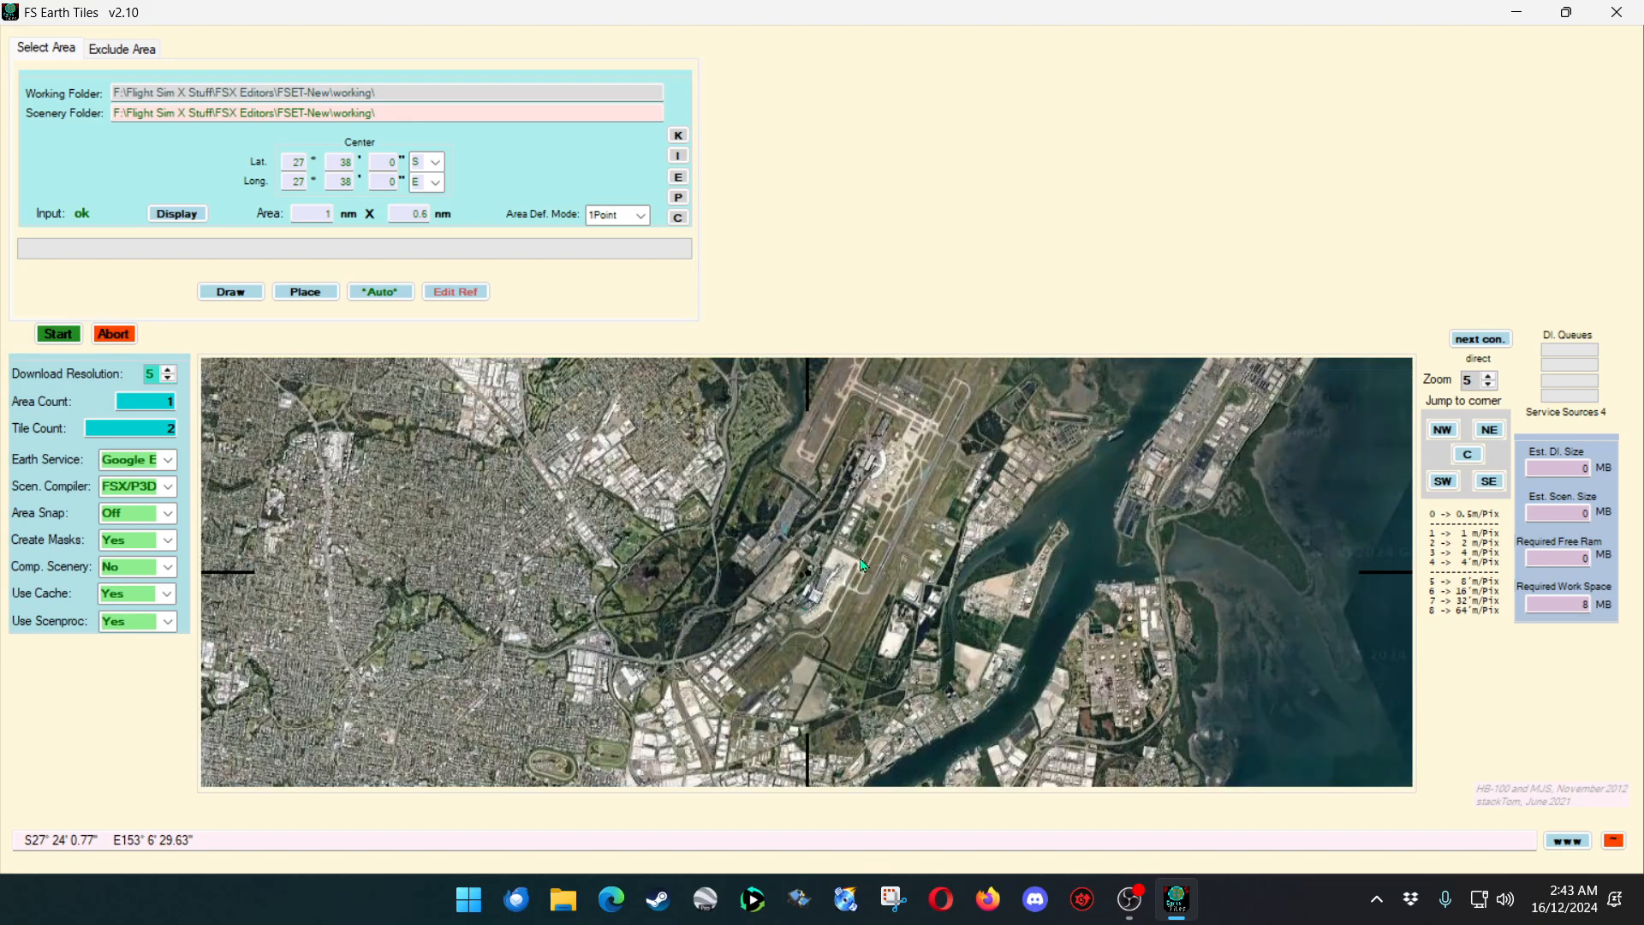
Examine Brisbane Airport's parallel runways and terminal precinct at zoom levels 3 to 5.
{"action": "left_click_drag", "start_coordinate": [860, 559], "coordinate": [683, 797]}
{"action": "left_click_drag", "start_coordinate": [778, 621], "coordinate": [870, 518]}
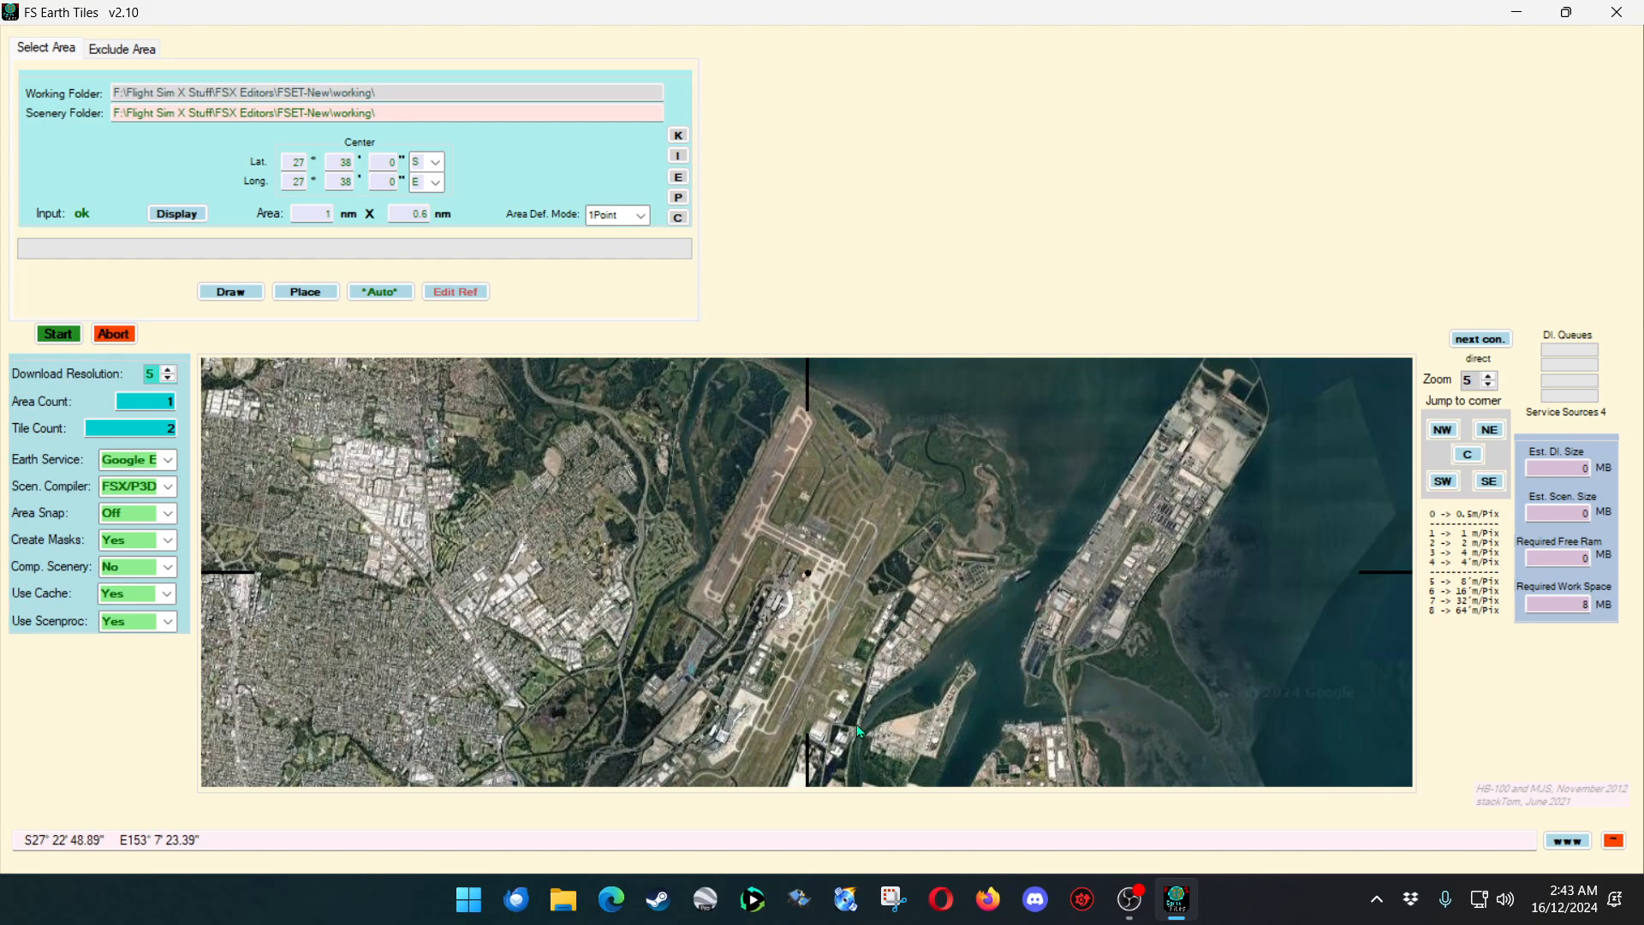
{"action": "scroll", "coordinate": [796, 640], "scroll_direction": "up", "scroll_amount": 1}
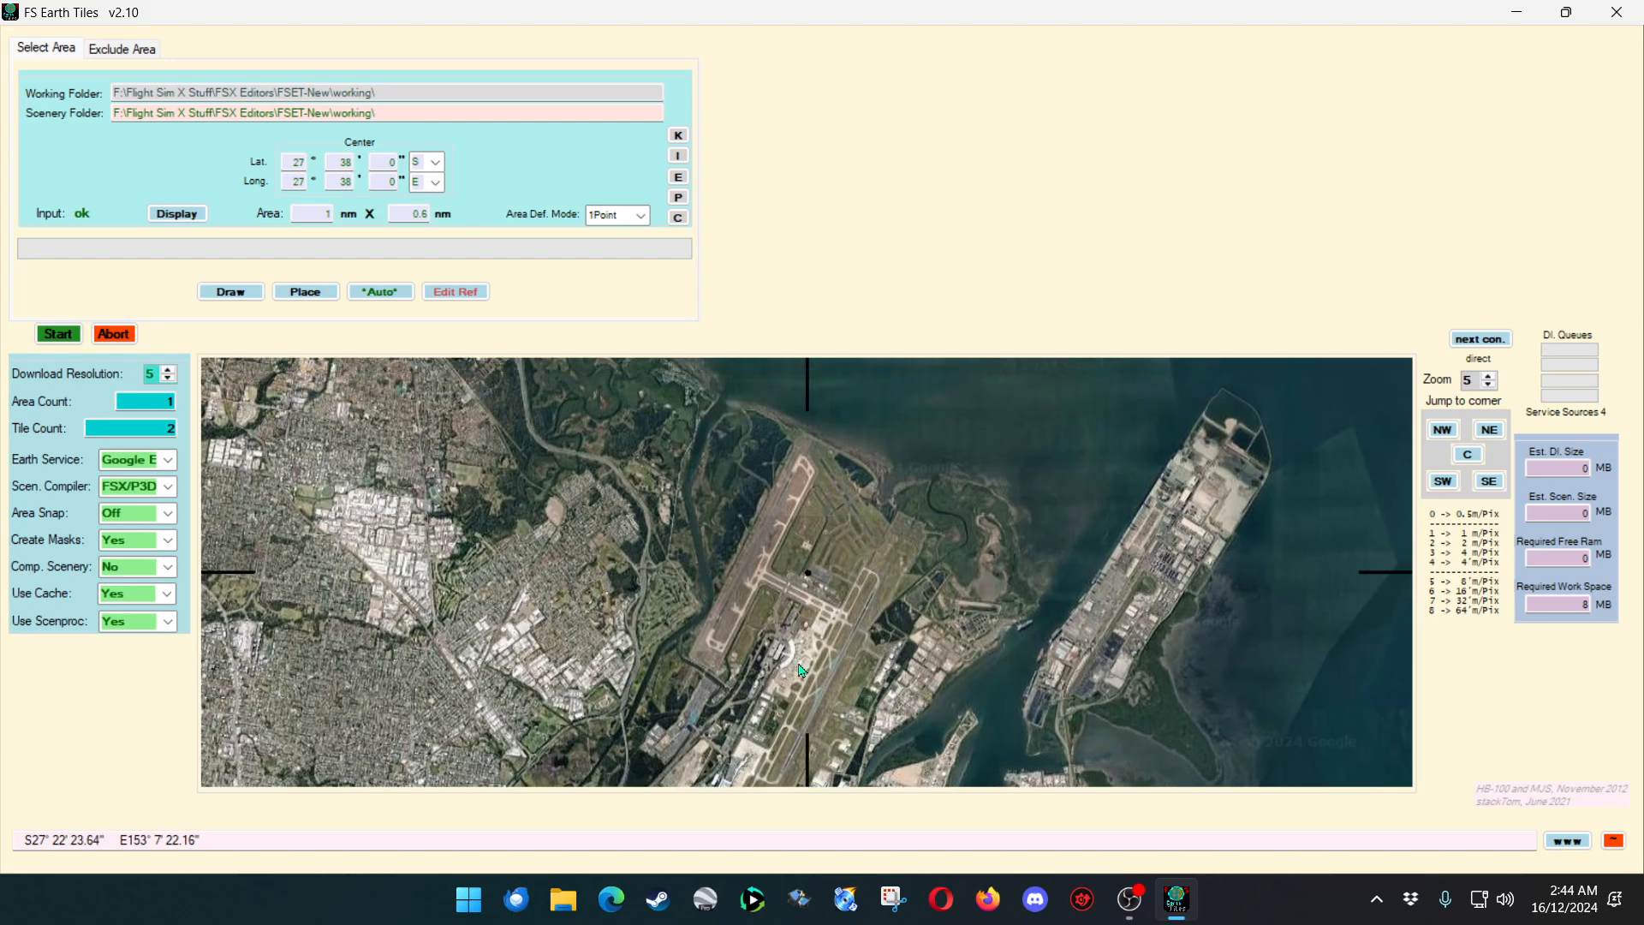
{"action": "scroll", "coordinate": [801, 640], "scroll_direction": "up", "scroll_amount": 1}
{"action": "left_click_drag", "start_coordinate": [731, 628], "coordinate": [1047, 482]}
{"action": "left_click_drag", "start_coordinate": [897, 622], "coordinate": [888, 506]}
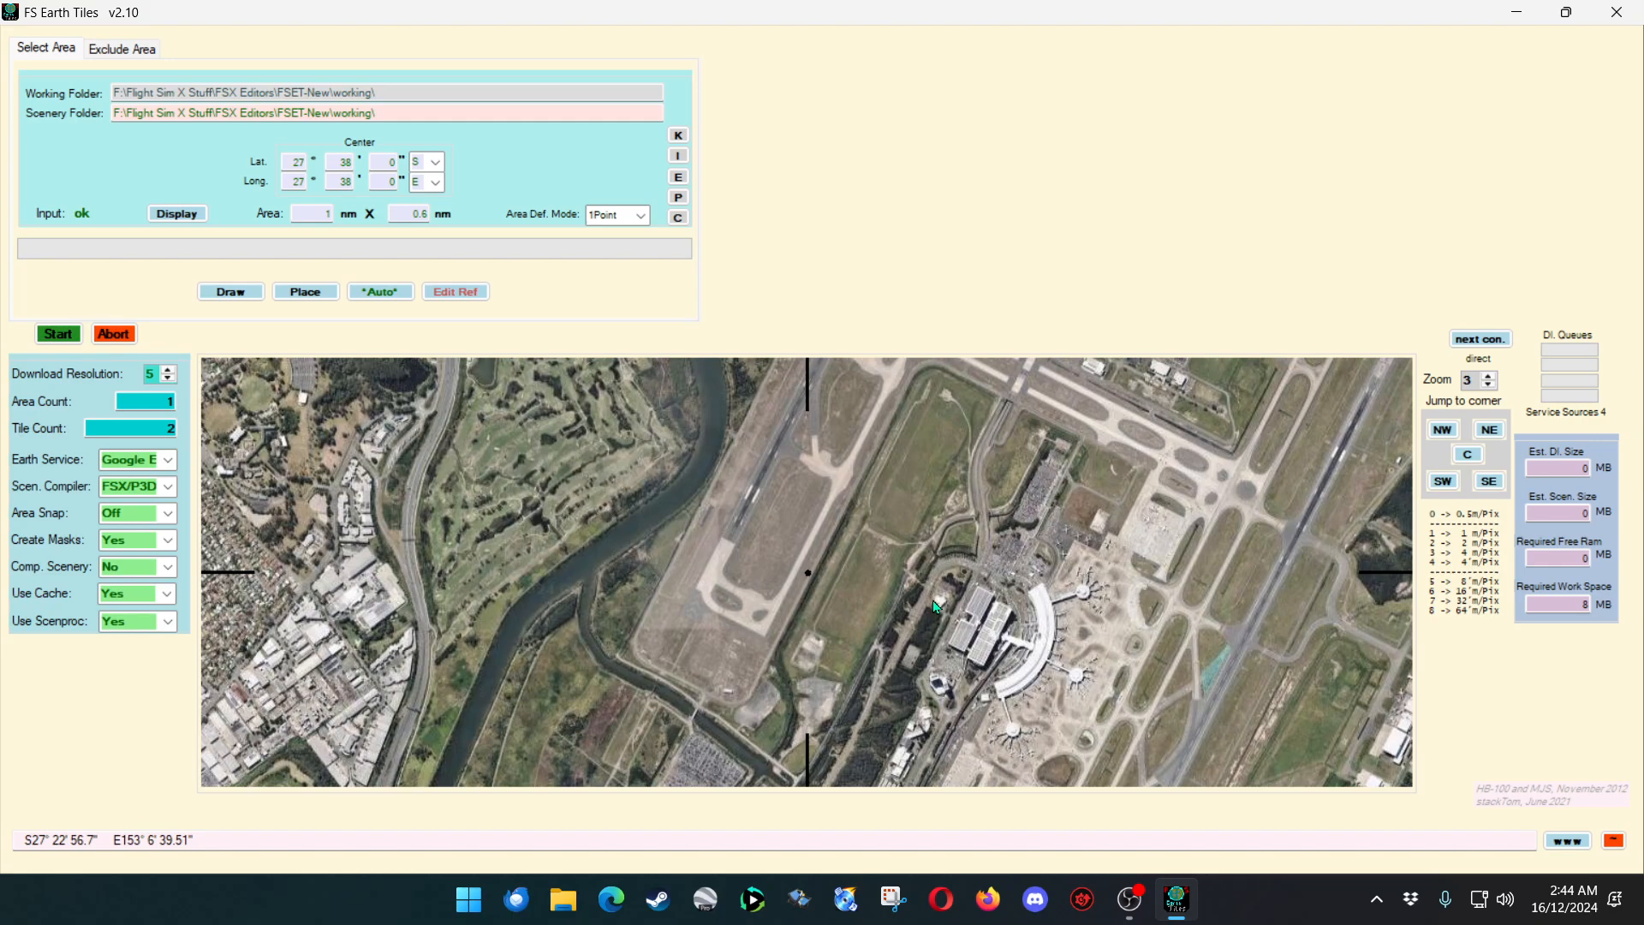
{"action": "scroll", "coordinate": [936, 605], "scroll_direction": "down", "scroll_amount": 1}
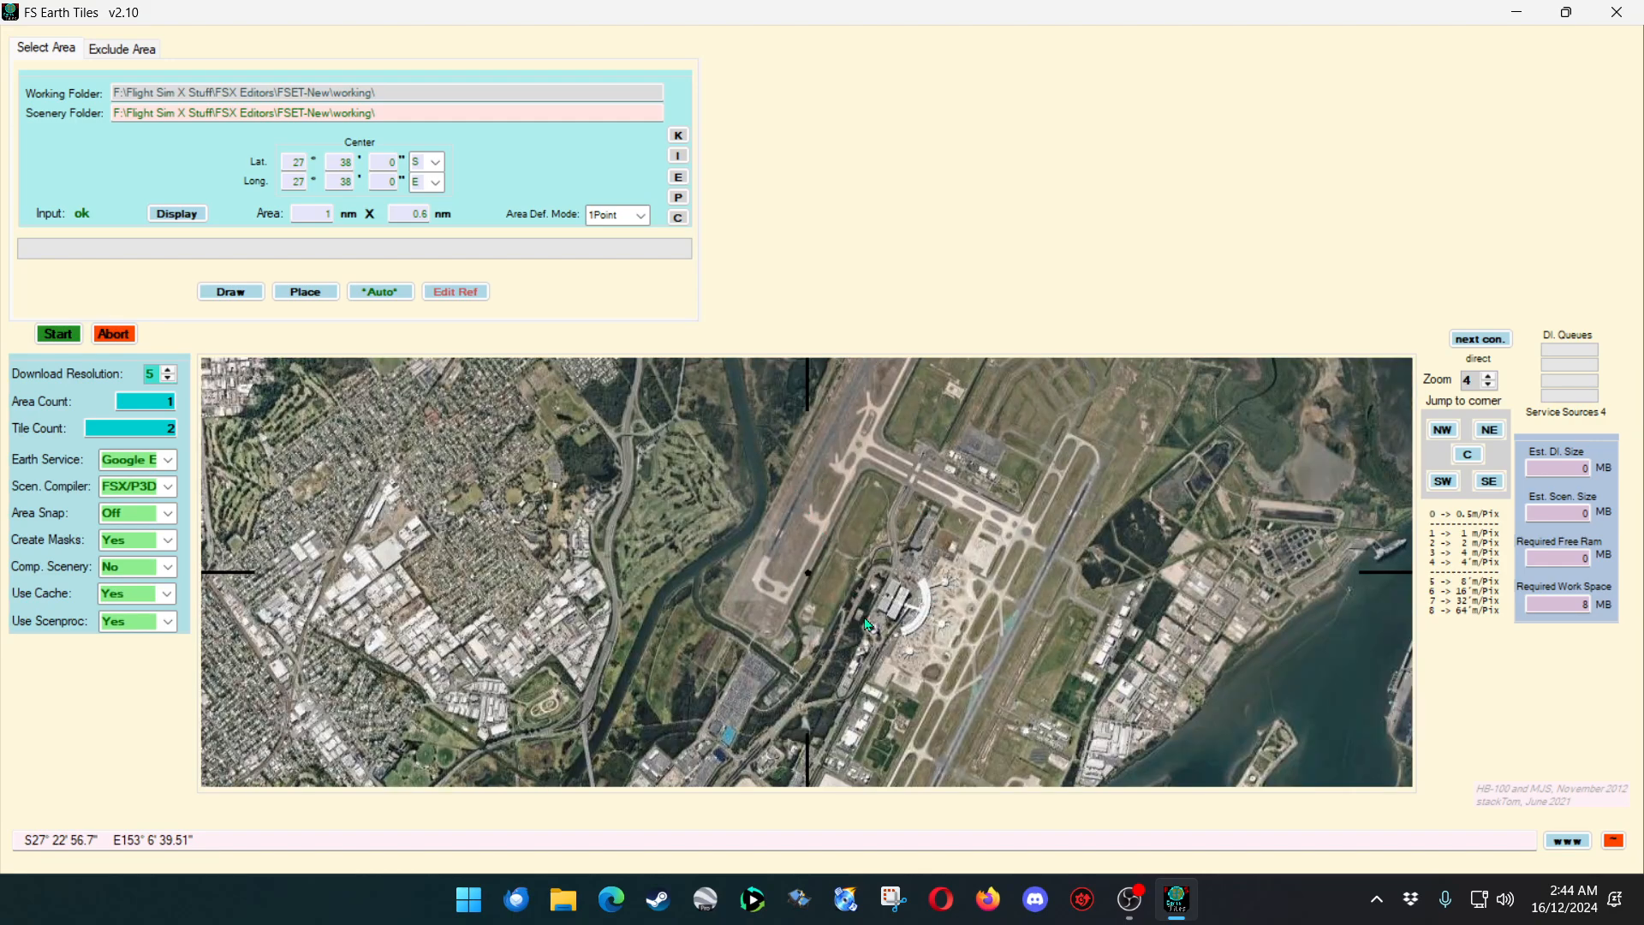
{"action": "scroll", "coordinate": [866, 623], "scroll_direction": "down", "scroll_amount": 1}
{"action": "left_click_drag", "start_coordinate": [959, 584], "coordinate": [940, 650]}
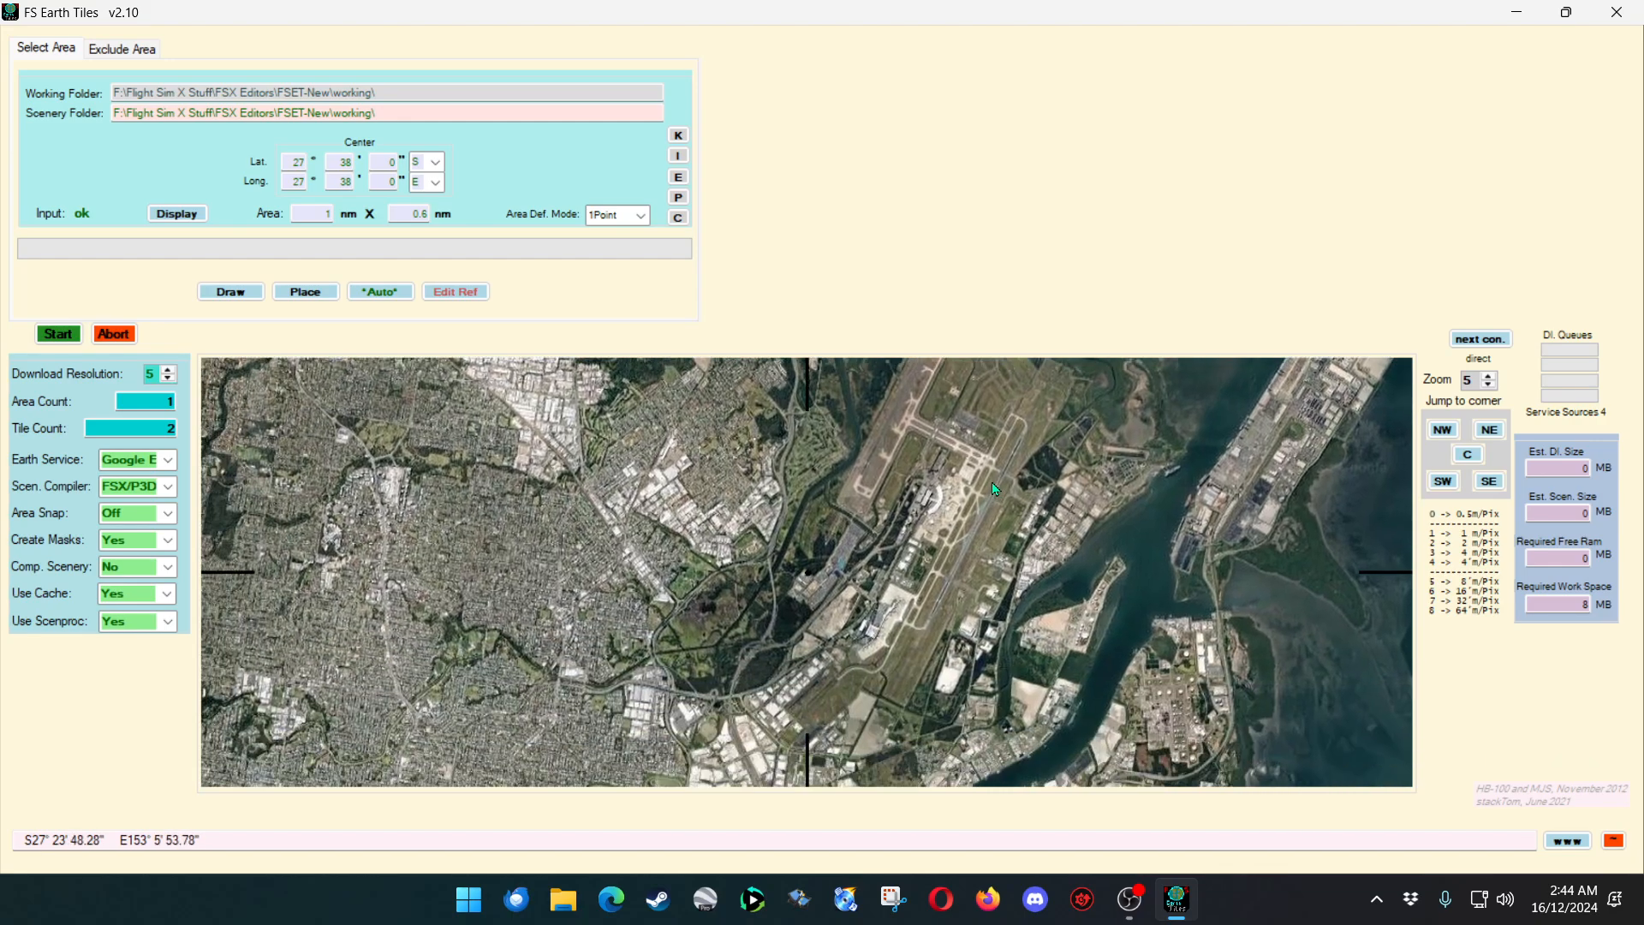
Follow the Brisbane River upstream from the airport, southwest past the city, at zoom level 6.
{"action": "left_click_drag", "start_coordinate": [819, 713], "coordinate": [872, 525]}
{"action": "left_click_drag", "start_coordinate": [990, 523], "coordinate": [991, 463]}
{"action": "left_click_drag", "start_coordinate": [904, 630], "coordinate": [1055, 521]}
{"action": "scroll", "coordinate": [1060, 529], "scroll_direction": "down", "scroll_amount": 1}
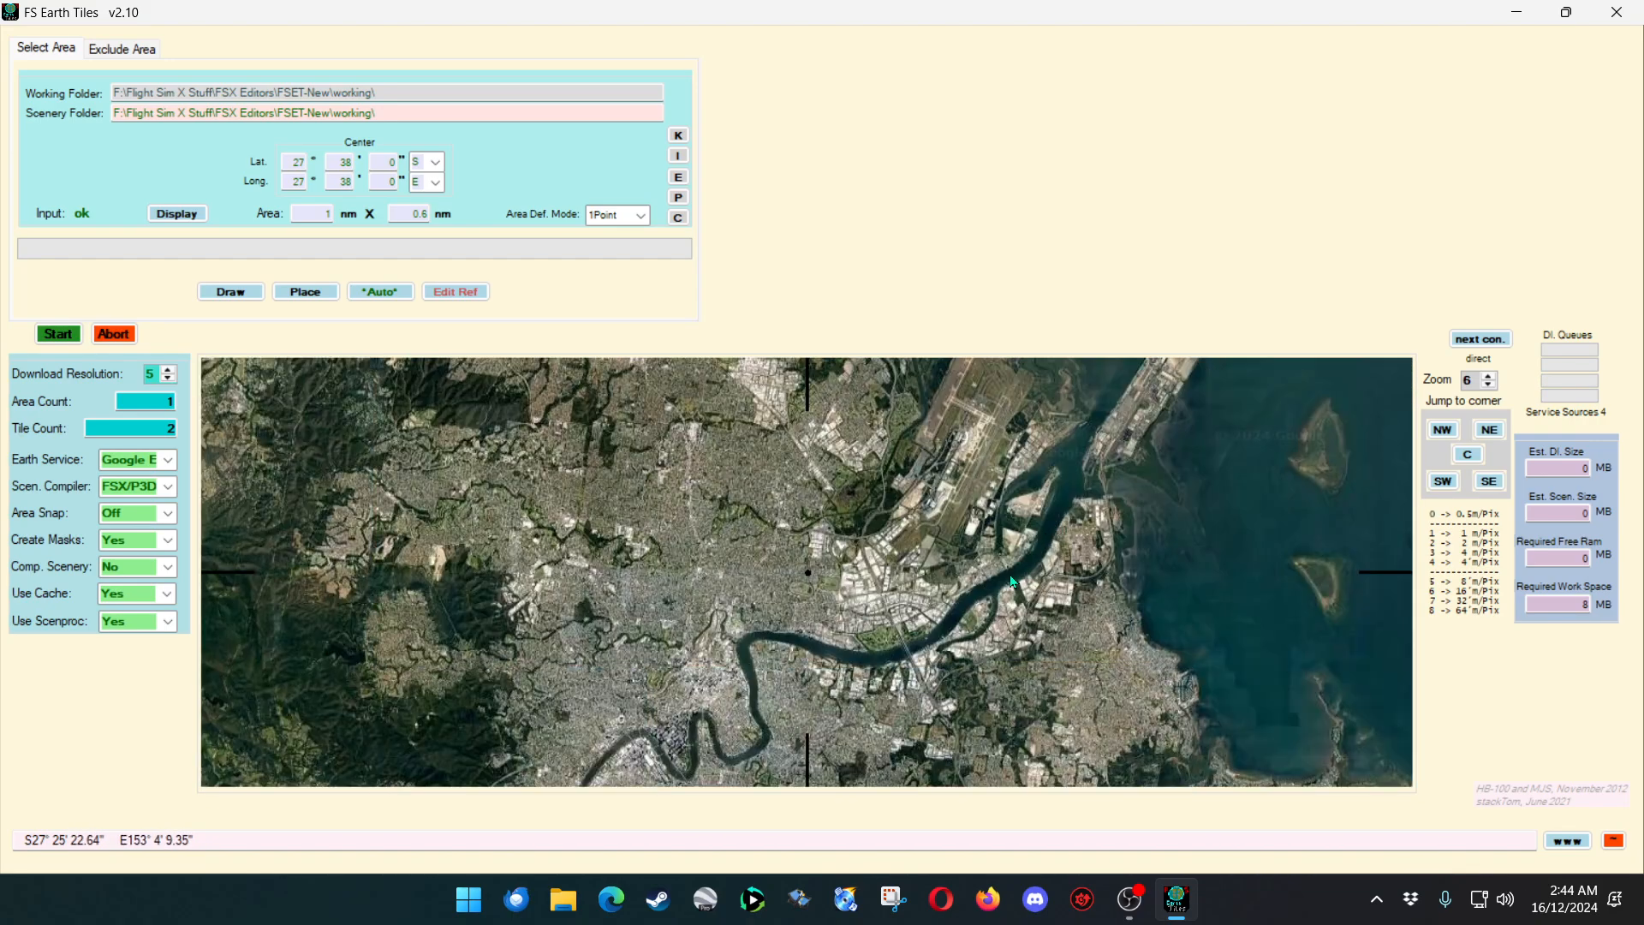
{"action": "left_click_drag", "start_coordinate": [813, 677], "coordinate": [969, 533]}
{"action": "left_click_drag", "start_coordinate": [848, 653], "coordinate": [932, 533]}
{"action": "left_click_drag", "start_coordinate": [853, 604], "coordinate": [949, 548]}
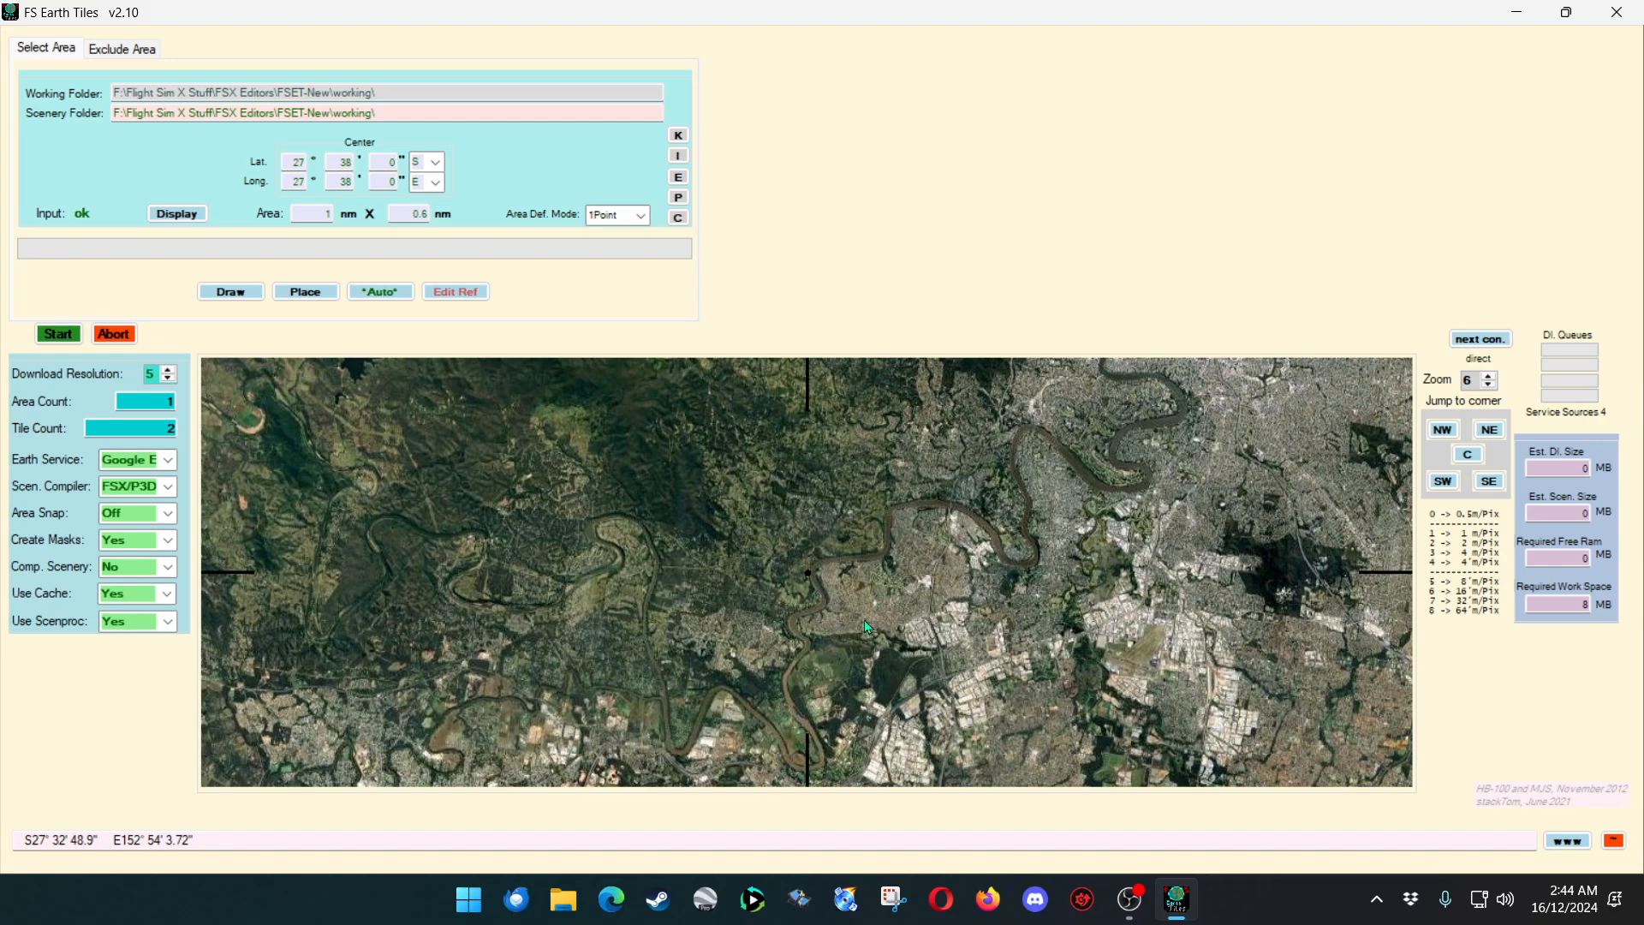
Locate the airfield southwest of Brisbane near S27° 38', E152° 42' and view it at zoom level 4.
{"action": "left_click_drag", "start_coordinate": [857, 630], "coordinate": [995, 527]}
{"action": "left_click_drag", "start_coordinate": [920, 578], "coordinate": [1027, 520]}
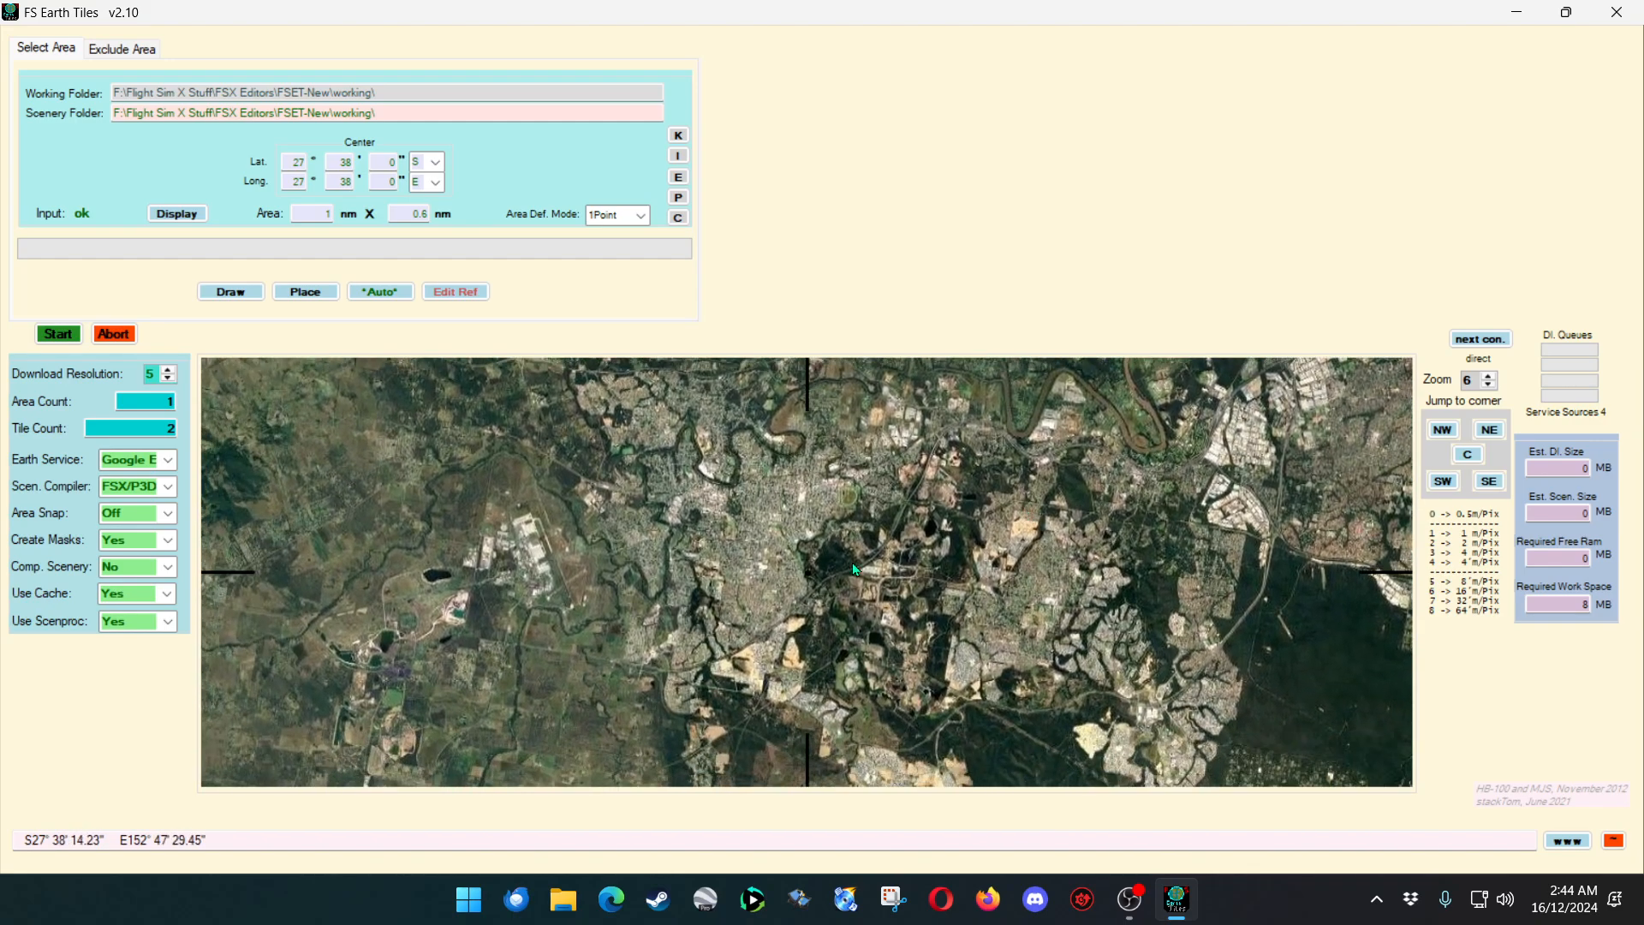
{"action": "left_click_drag", "start_coordinate": [857, 570], "coordinate": [967, 635]}
{"action": "left_click_drag", "start_coordinate": [809, 645], "coordinate": [853, 557]}
{"action": "scroll", "coordinate": [908, 603], "scroll_direction": "up", "scroll_amount": 2}
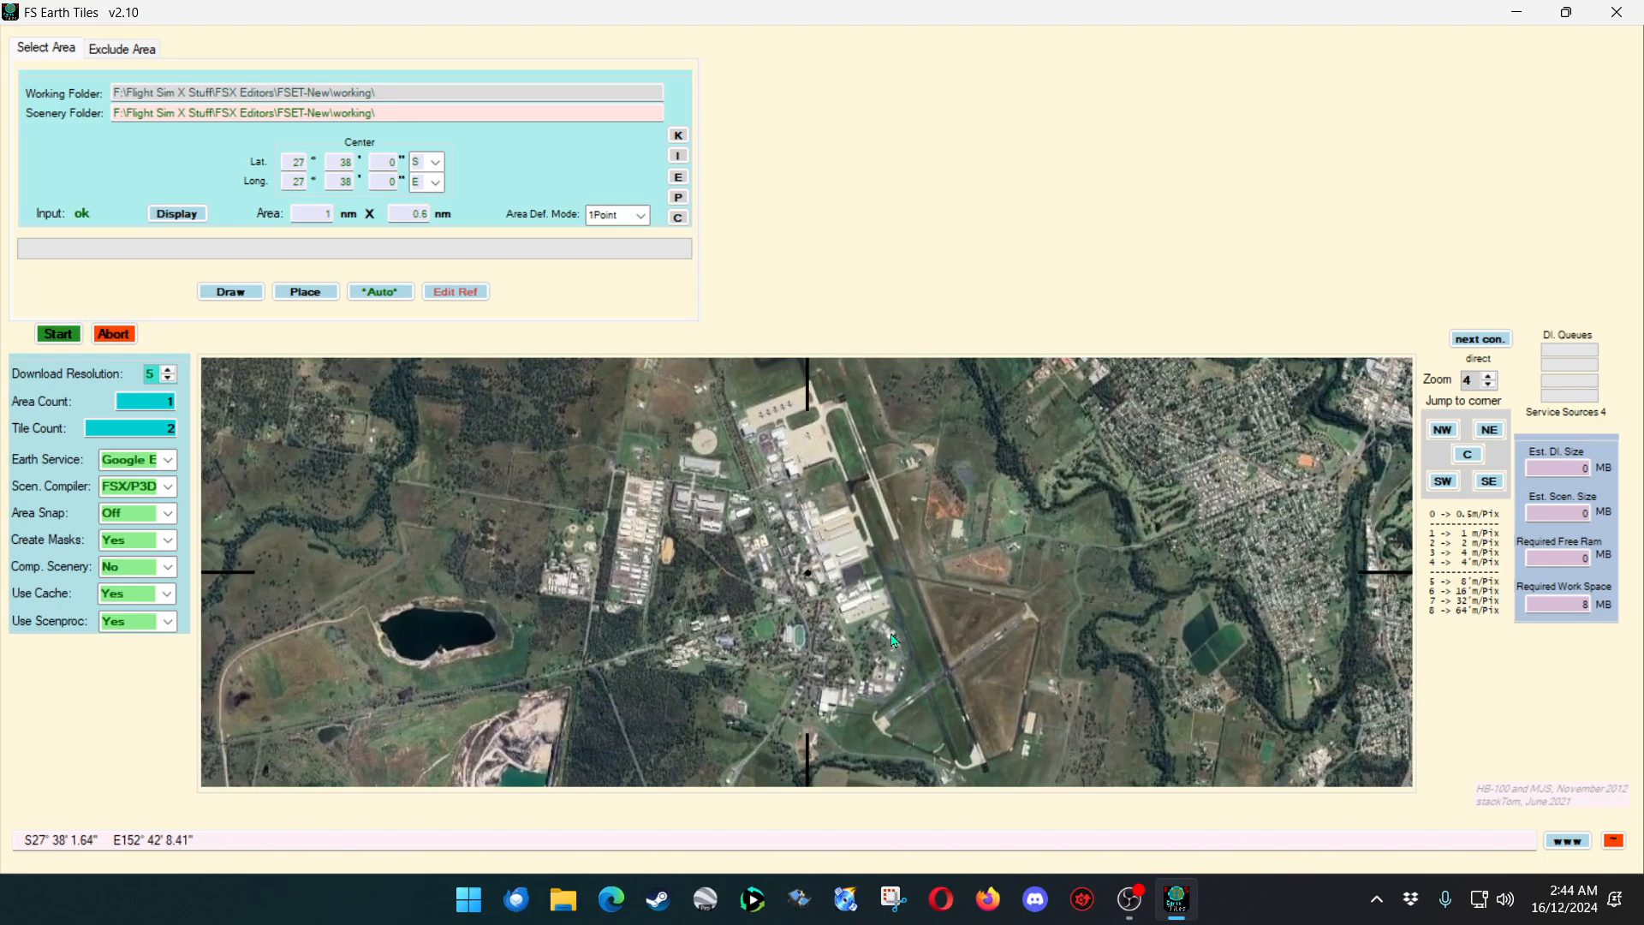
Examine the airfield's buildings, large hangars and northern apron at zoom level -1.
{"action": "scroll", "coordinate": [893, 641], "scroll_direction": "up", "scroll_amount": 2}
{"action": "scroll", "coordinate": [916, 630], "scroll_direction": "up", "scroll_amount": 3}
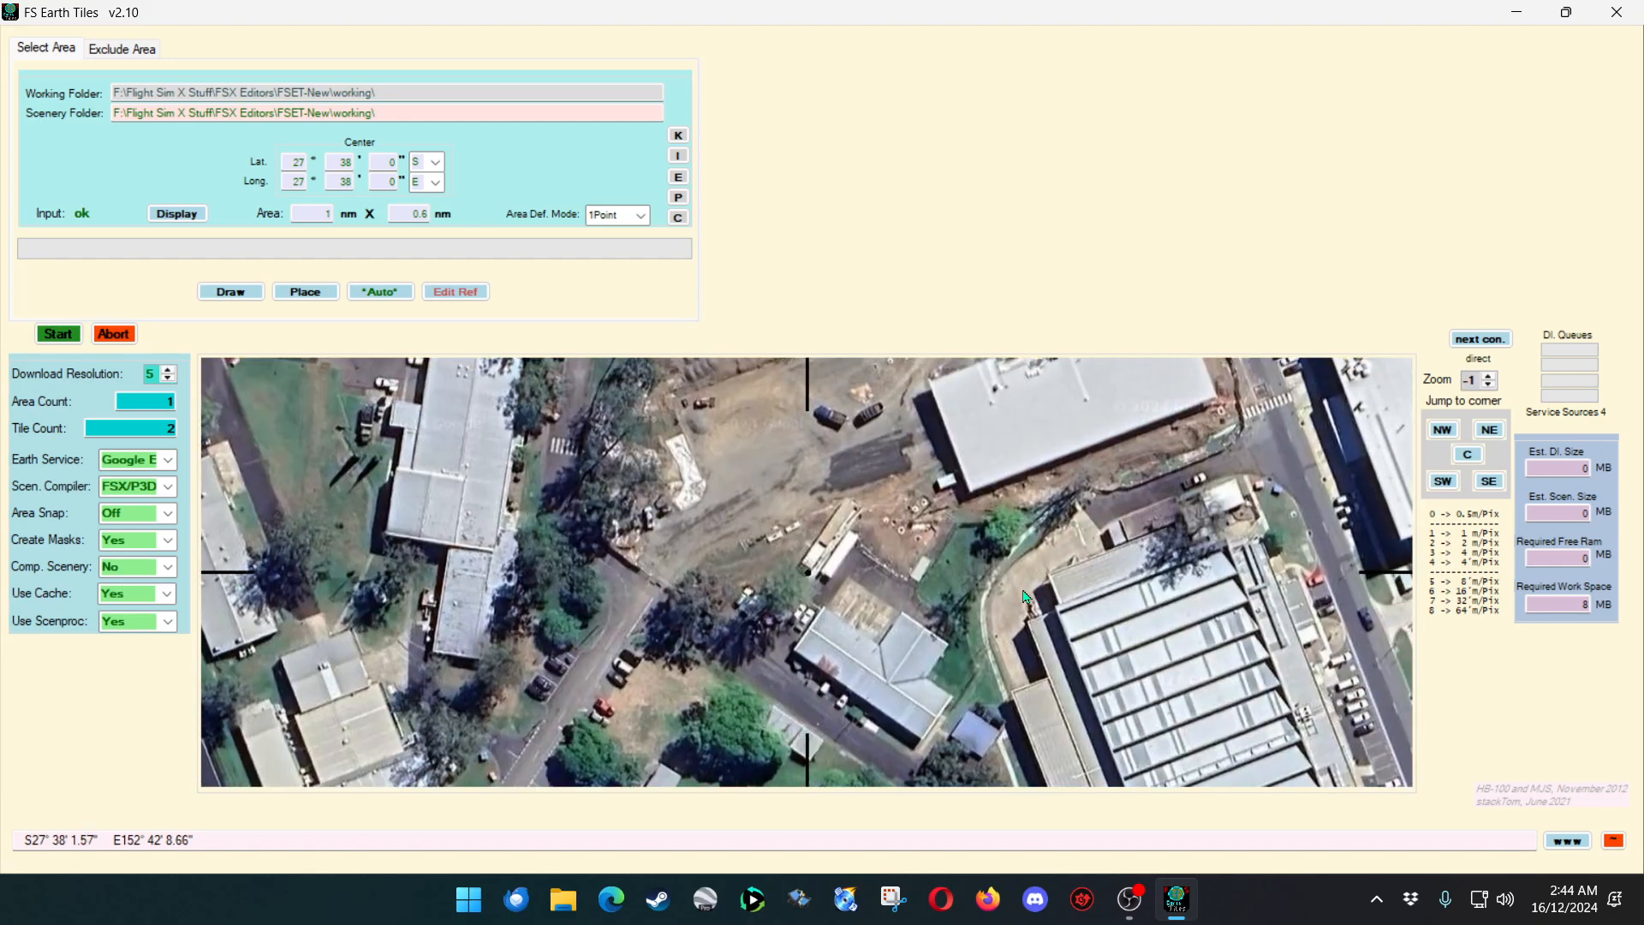
{"action": "left_click_drag", "start_coordinate": [1023, 591], "coordinate": [631, 700]}
{"action": "left_click_drag", "start_coordinate": [779, 558], "coordinate": [746, 769]}
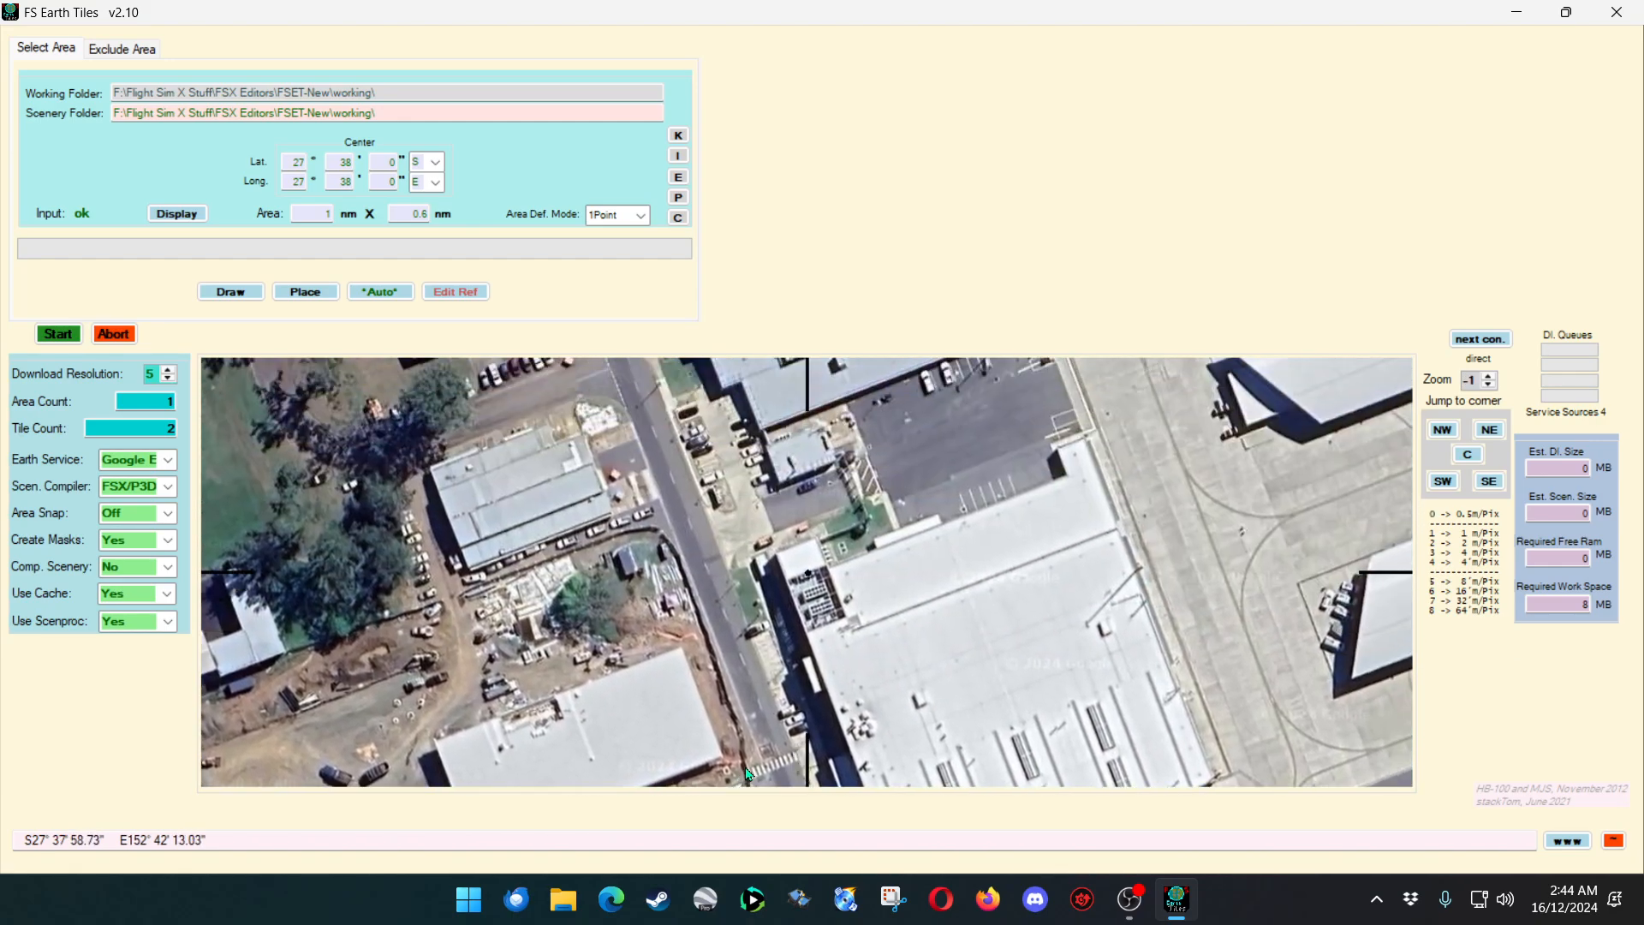
{"action": "mouse_move", "coordinate": [936, 556]}
{"action": "left_mouse_down"}
{"action": "mouse_move", "coordinate": [760, 648]}
{"action": "mouse_move", "coordinate": [673, 765]}
{"action": "left_mouse_up"}
{"action": "left_click_drag", "start_coordinate": [781, 520], "coordinate": [876, 743]}
{"action": "left_click_drag", "start_coordinate": [875, 587], "coordinate": [1072, 675]}
{"action": "left_click_drag", "start_coordinate": [962, 564], "coordinate": [946, 683]}
{"action": "left_click_drag", "start_coordinate": [975, 535], "coordinate": [972, 696]}
{"action": "mouse_move", "coordinate": [1052, 507]}
{"action": "left_mouse_down"}
{"action": "mouse_move", "coordinate": [1015, 723]}
{"action": "mouse_move", "coordinate": [1038, 738]}
{"action": "mouse_move", "coordinate": [987, 710]}
{"action": "mouse_move", "coordinate": [977, 726]}
{"action": "left_mouse_up"}
{"action": "mouse_move", "coordinate": [1000, 598]}
{"action": "left_mouse_down"}
{"action": "mouse_move", "coordinate": [839, 618]}
{"action": "mouse_move", "coordinate": [770, 677]}
{"action": "left_mouse_up"}
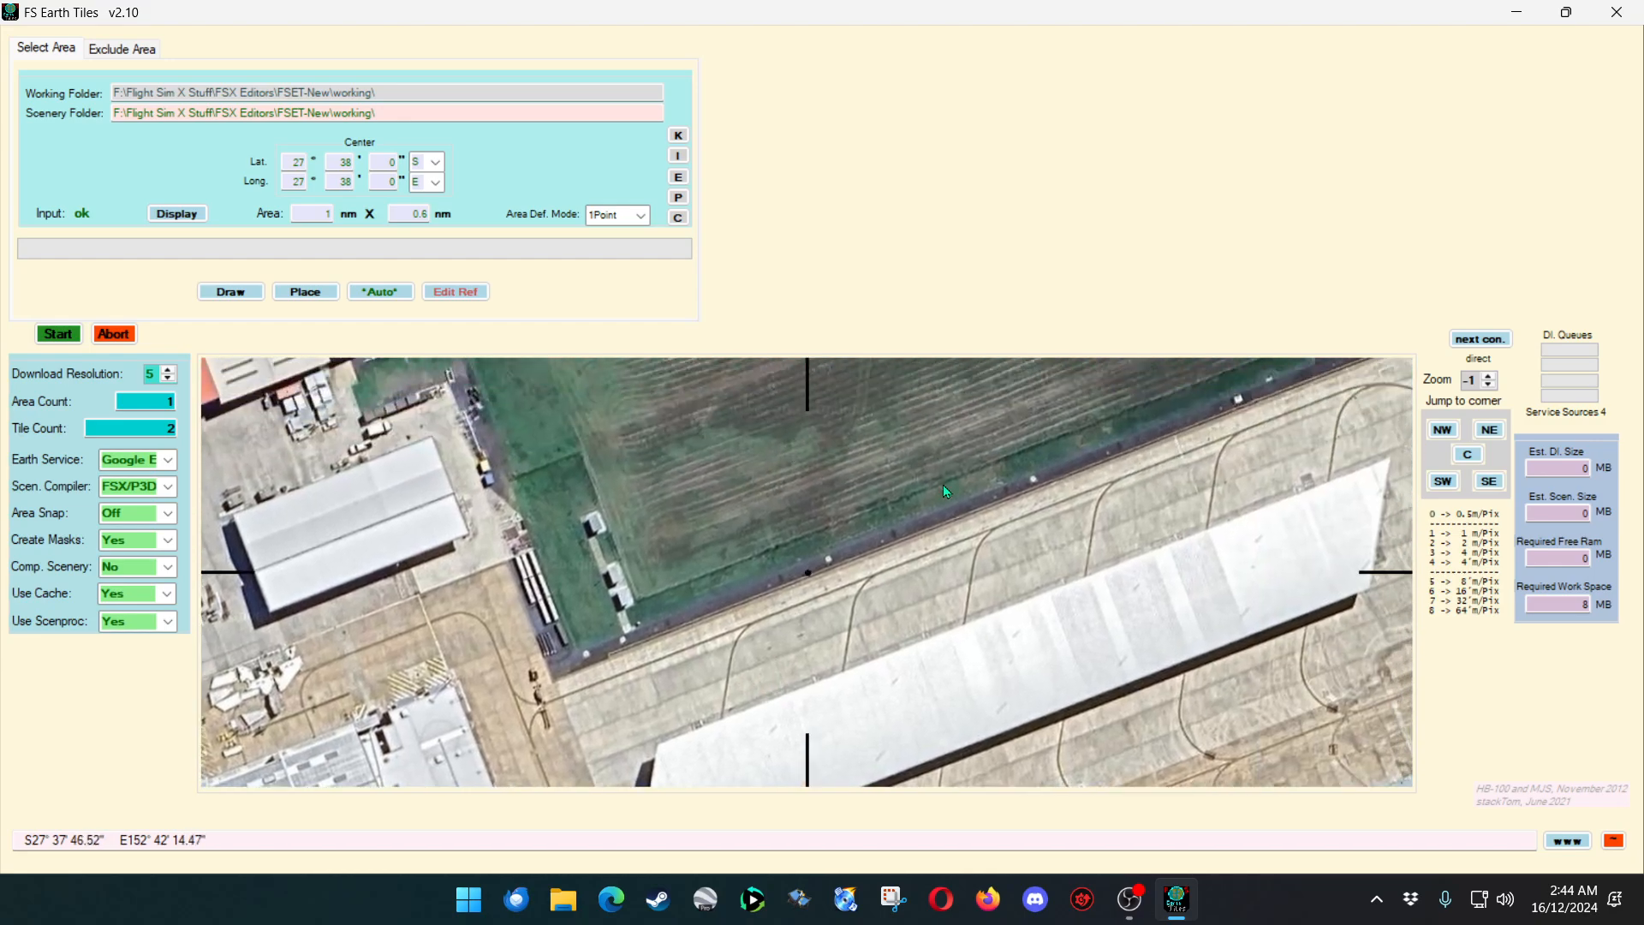
{"action": "mouse_move", "coordinate": [945, 483]}
{"action": "left_mouse_down"}
{"action": "mouse_move", "coordinate": [699, 697]}
{"action": "mouse_move", "coordinate": [734, 580]}
{"action": "left_mouse_up"}
{"action": "left_click_drag", "start_coordinate": [1047, 529], "coordinate": [809, 457]}
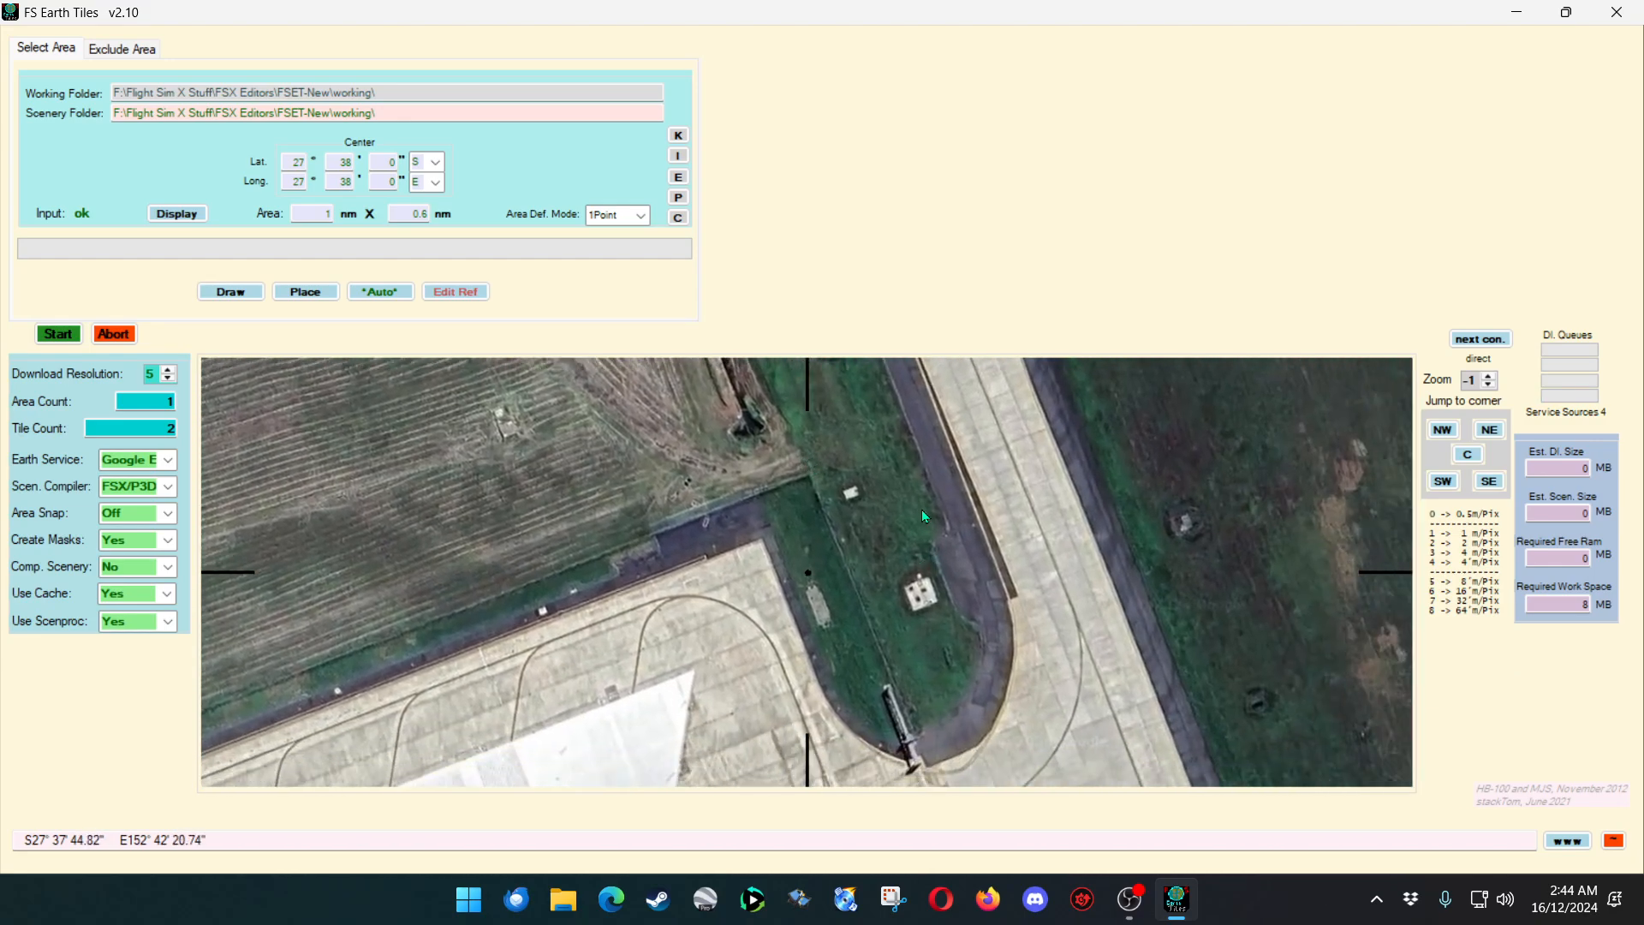
Trace the taxiway and main runway south from the northern apron, ending at zoom level 0.
{"action": "left_click_drag", "start_coordinate": [1105, 688], "coordinate": [1063, 564]}
{"action": "left_click_drag", "start_coordinate": [1055, 657], "coordinate": [828, 566]}
{"action": "mouse_move", "coordinate": [993, 578]}
{"action": "left_mouse_down"}
{"action": "mouse_move", "coordinate": [861, 585]}
{"action": "mouse_move", "coordinate": [933, 449]}
{"action": "left_mouse_up"}
{"action": "left_click_drag", "start_coordinate": [1060, 548], "coordinate": [897, 400]}
{"action": "left_click_drag", "start_coordinate": [1143, 694], "coordinate": [461, 666]}
{"action": "left_click_drag", "start_coordinate": [1030, 707], "coordinate": [939, 424]}
{"action": "left_click_drag", "start_coordinate": [1043, 665], "coordinate": [965, 443]}
{"action": "mouse_move", "coordinate": [1013, 638]}
{"action": "left_mouse_down"}
{"action": "mouse_move", "coordinate": [1000, 451]}
{"action": "mouse_move", "coordinate": [982, 478]}
{"action": "left_mouse_up"}
{"action": "scroll", "coordinate": [1005, 540], "scroll_direction": "down", "scroll_amount": 1}
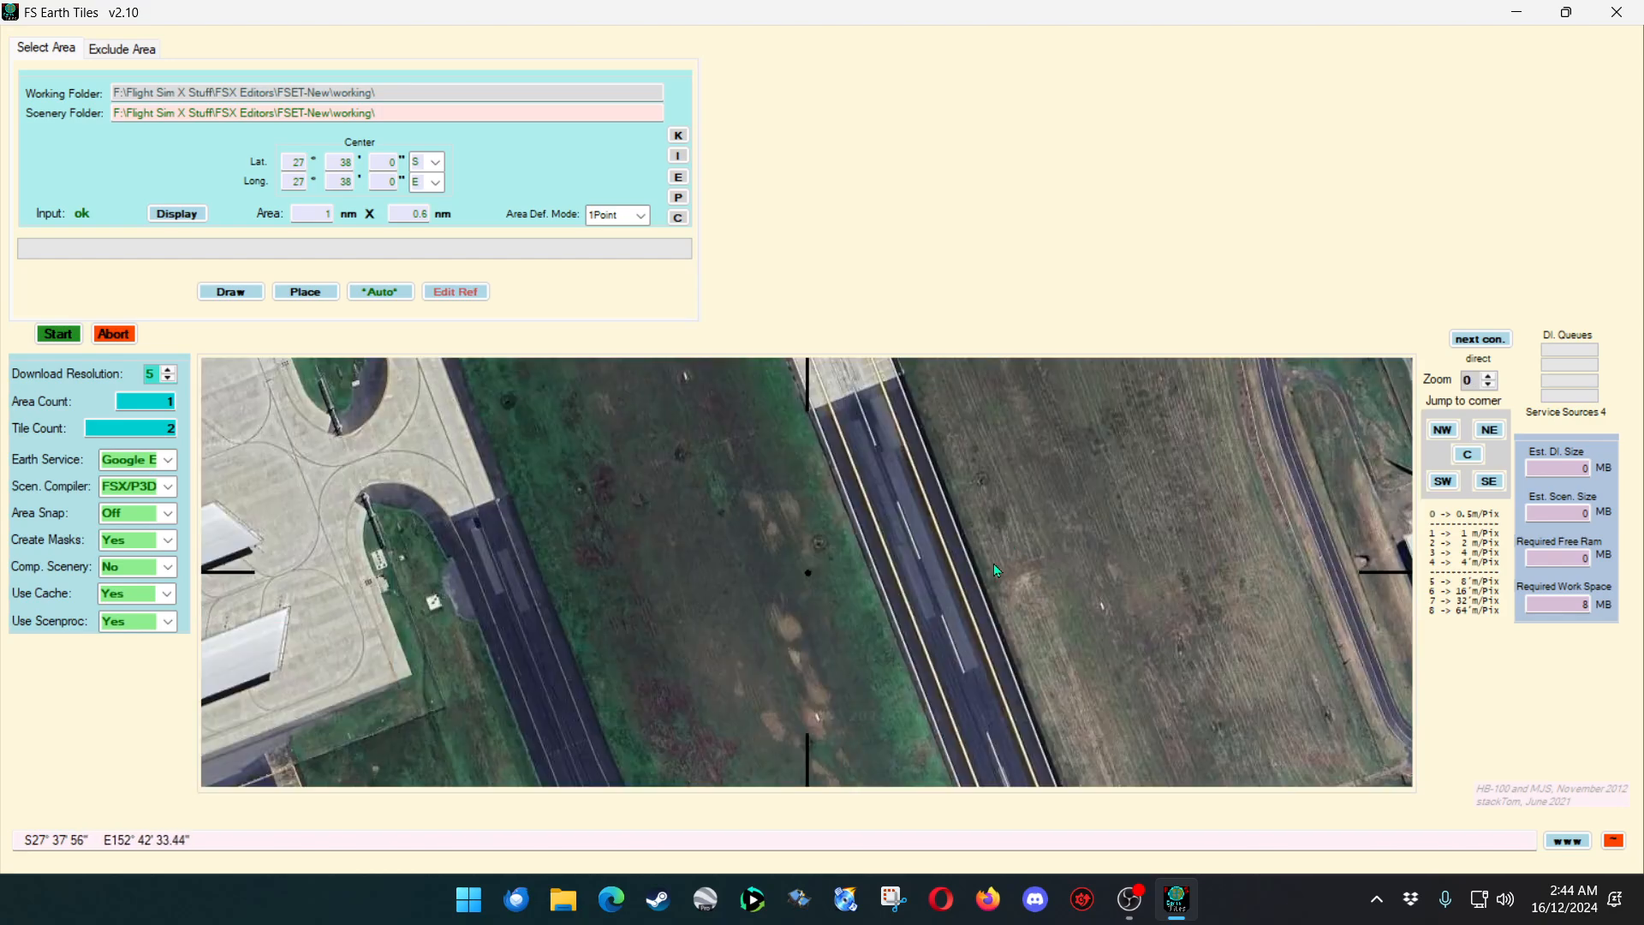
Examine the long white hangar and the aircraft parked on its apron at zoom level 0.
{"action": "left_click_drag", "start_coordinate": [929, 607], "coordinate": [1105, 357]}
{"action": "left_click_drag", "start_coordinate": [998, 665], "coordinate": [1031, 439]}
{"action": "left_click_drag", "start_coordinate": [966, 601], "coordinate": [1096, 420]}
{"action": "left_click_drag", "start_coordinate": [698, 705], "coordinate": [860, 561]}
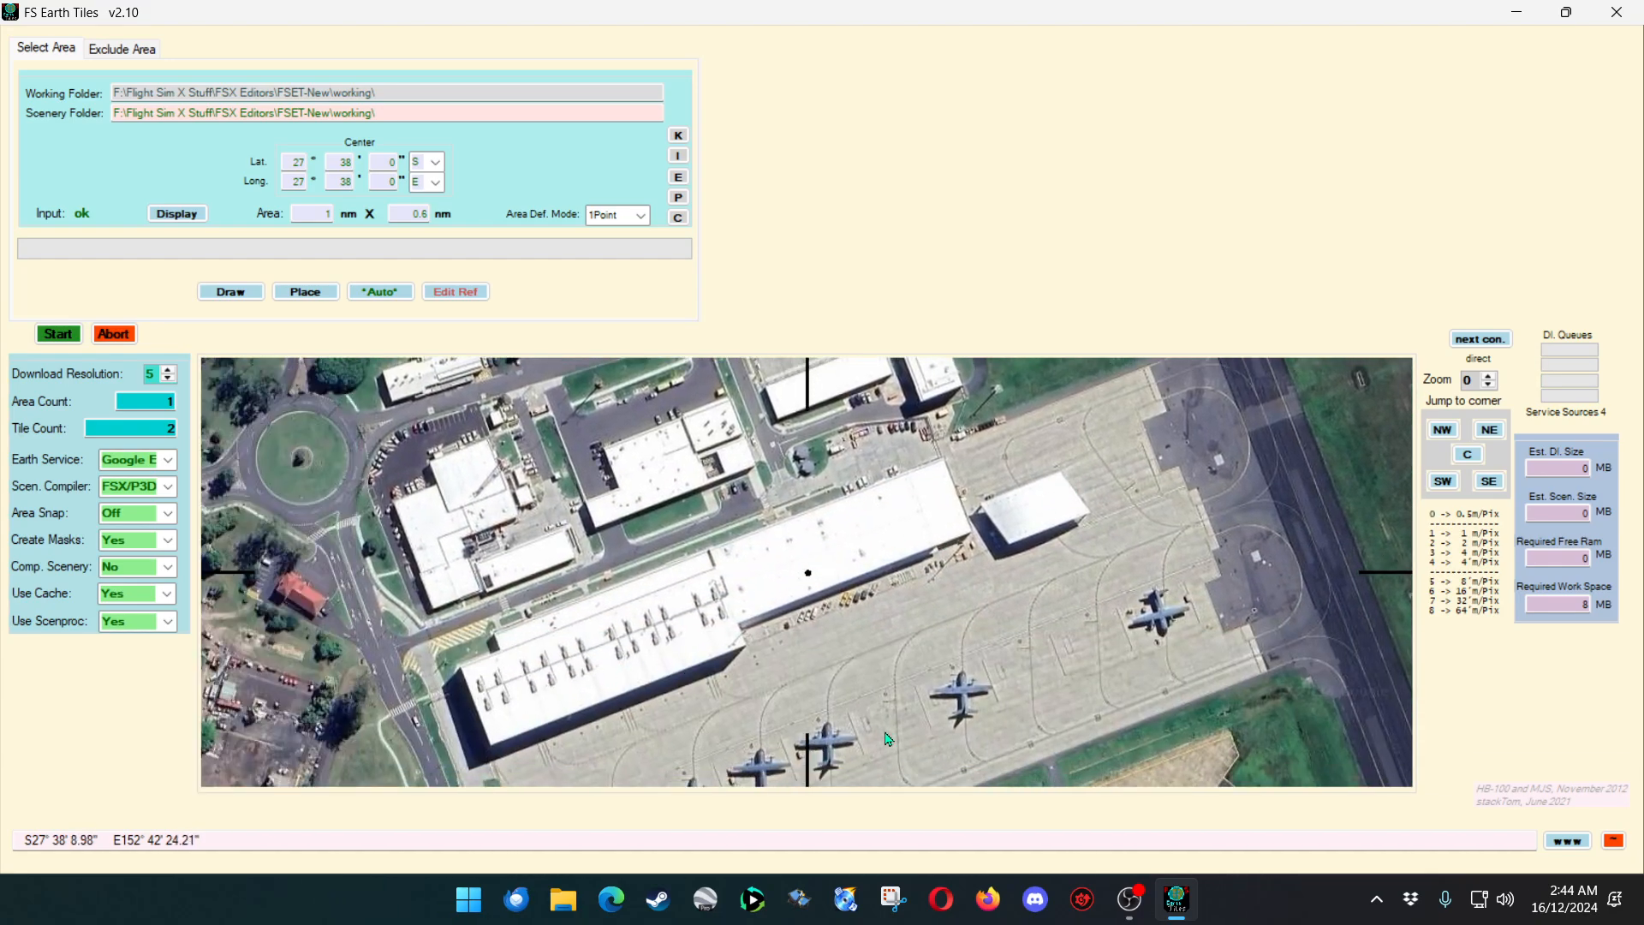
{"action": "left_click_drag", "start_coordinate": [887, 739], "coordinate": [973, 530]}
{"action": "left_click_drag", "start_coordinate": [994, 726], "coordinate": [896, 877]}
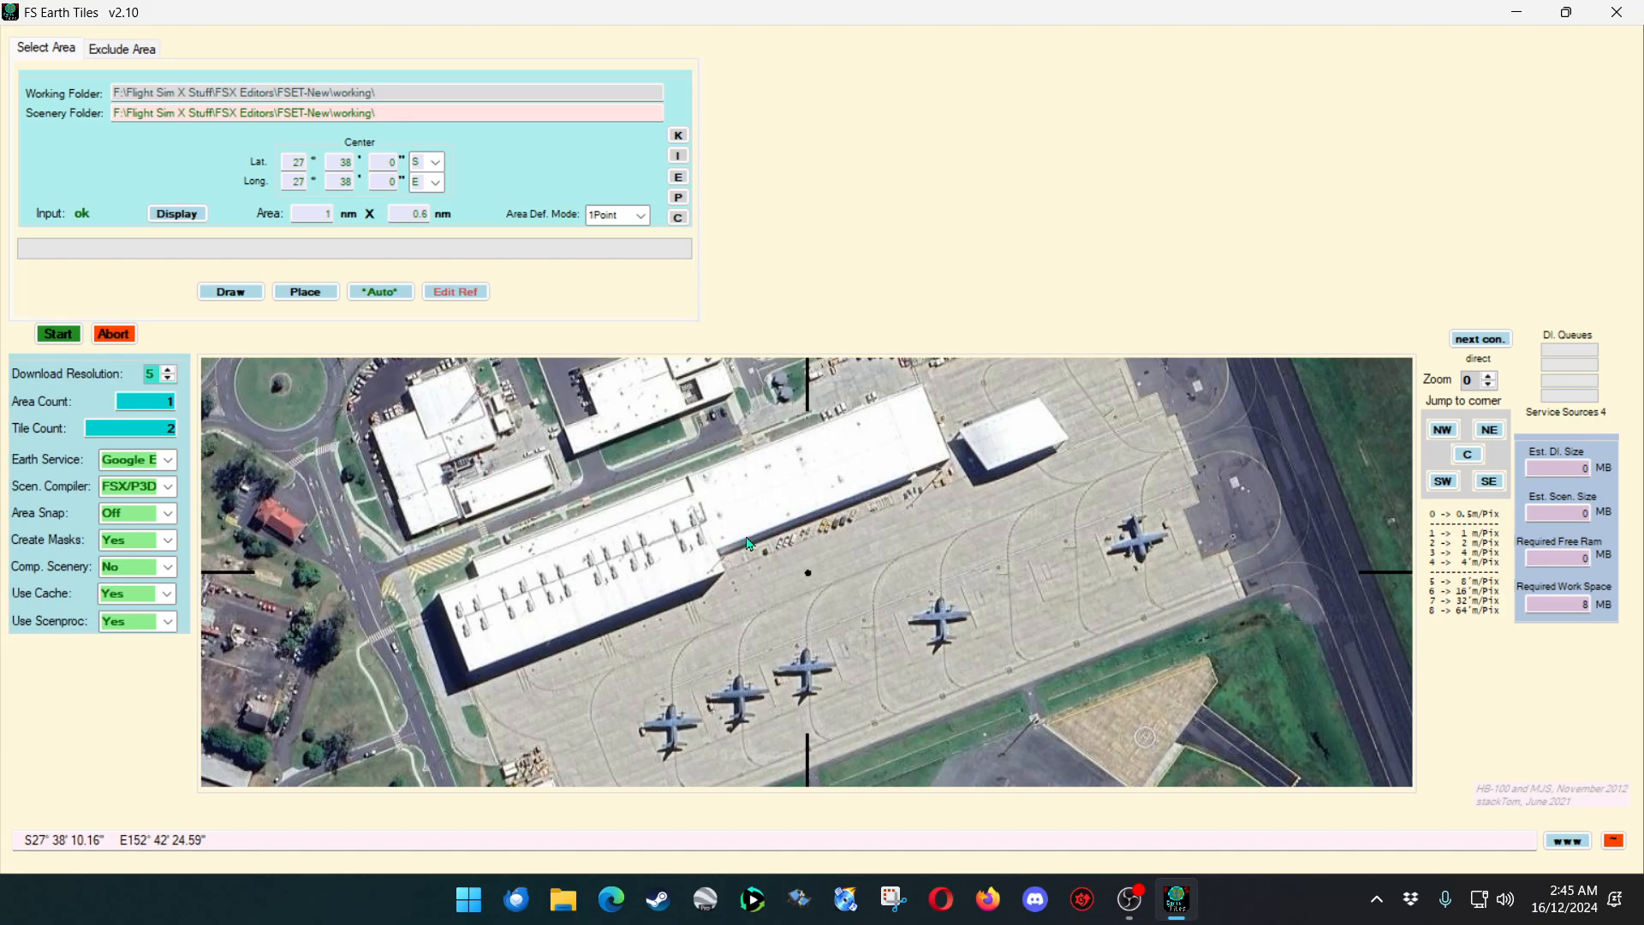
{"action": "left_click_drag", "start_coordinate": [748, 542], "coordinate": [945, 485]}
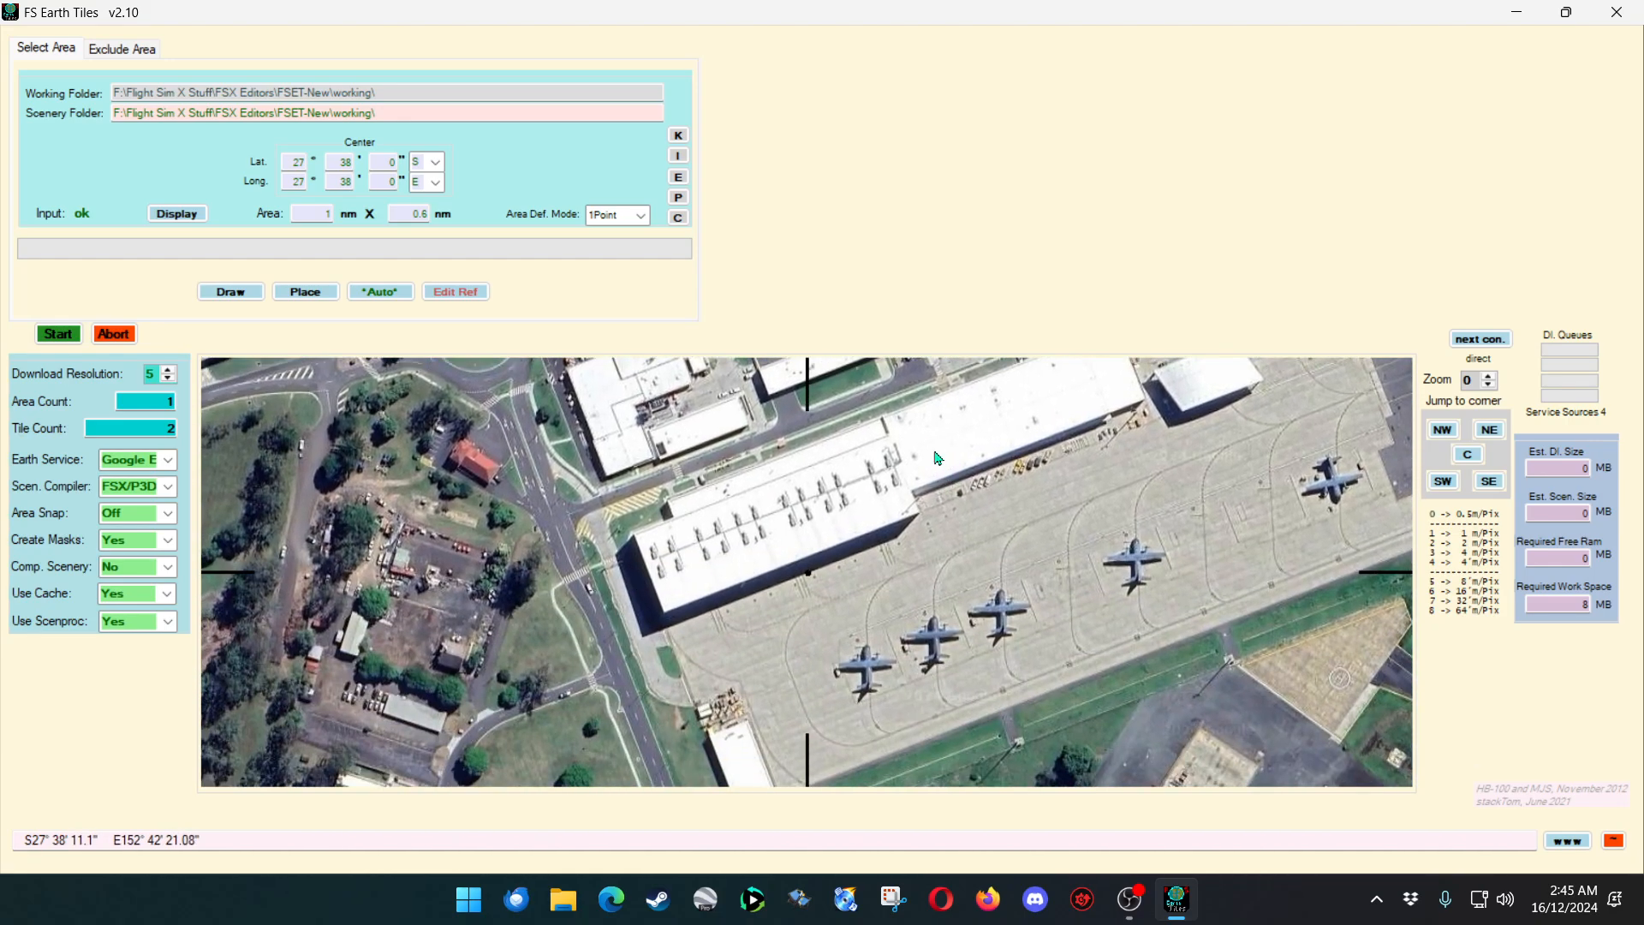
{"action": "left_click_drag", "start_coordinate": [945, 573], "coordinate": [907, 602]}
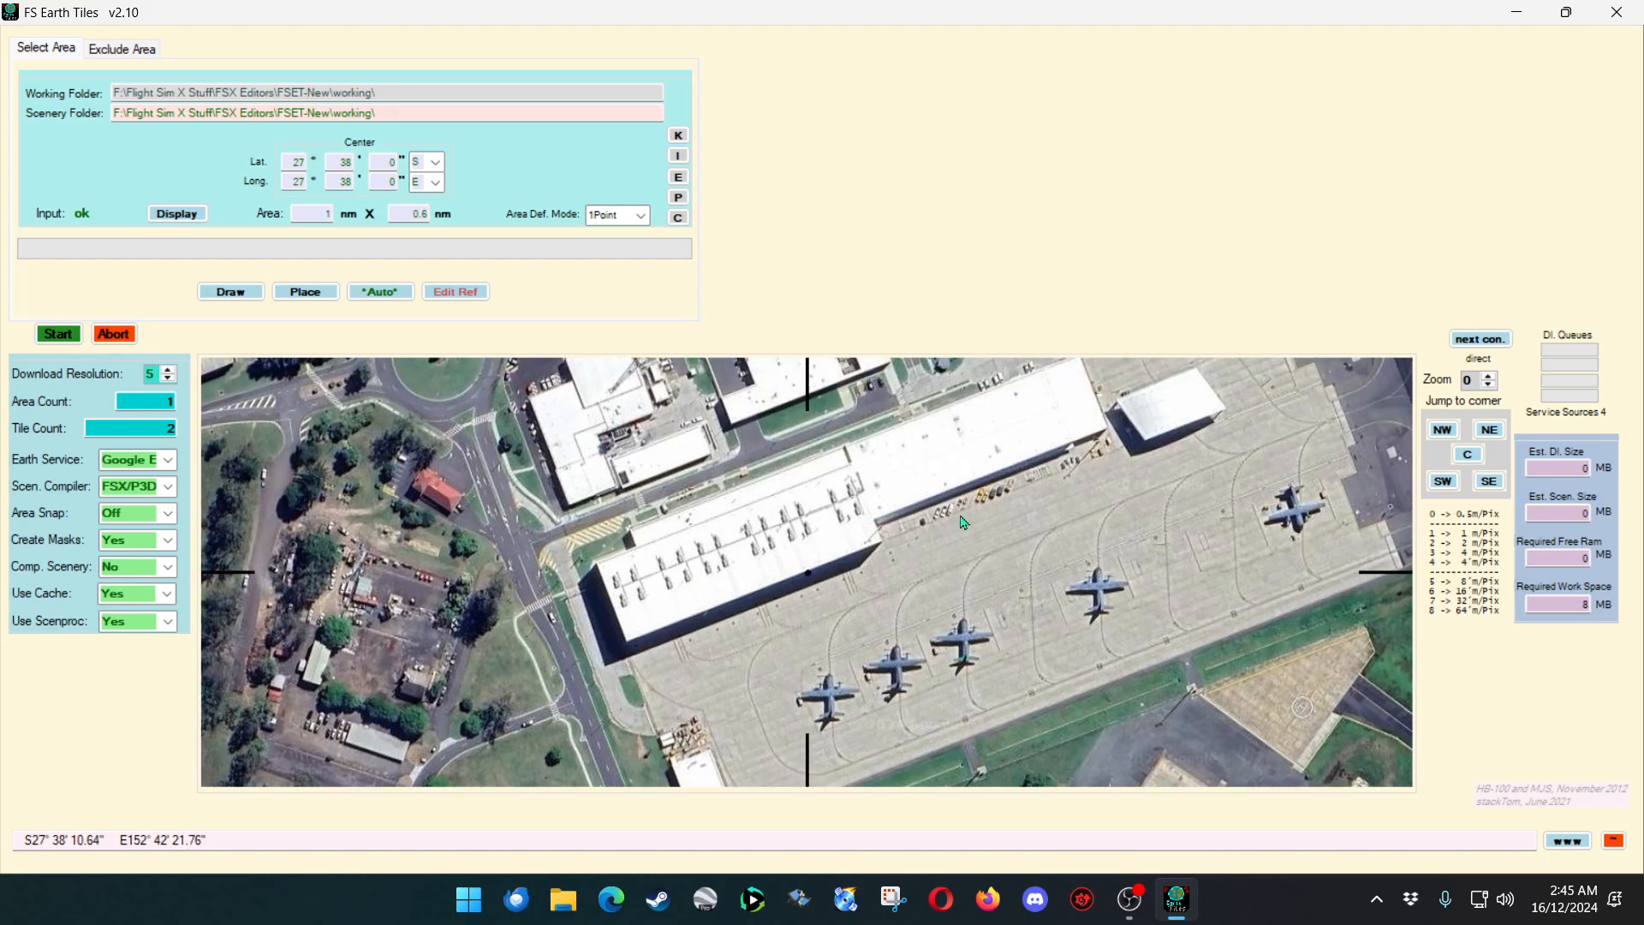
Inspect the concrete pad edged with rows of stored equipment south of the apron, down to zoom level -2.
{"action": "left_click_drag", "start_coordinate": [1062, 719], "coordinate": [840, 435]}
{"action": "left_click_drag", "start_coordinate": [1003, 691], "coordinate": [1051, 757]}
{"action": "left_click_drag", "start_coordinate": [1074, 589], "coordinate": [959, 380]}
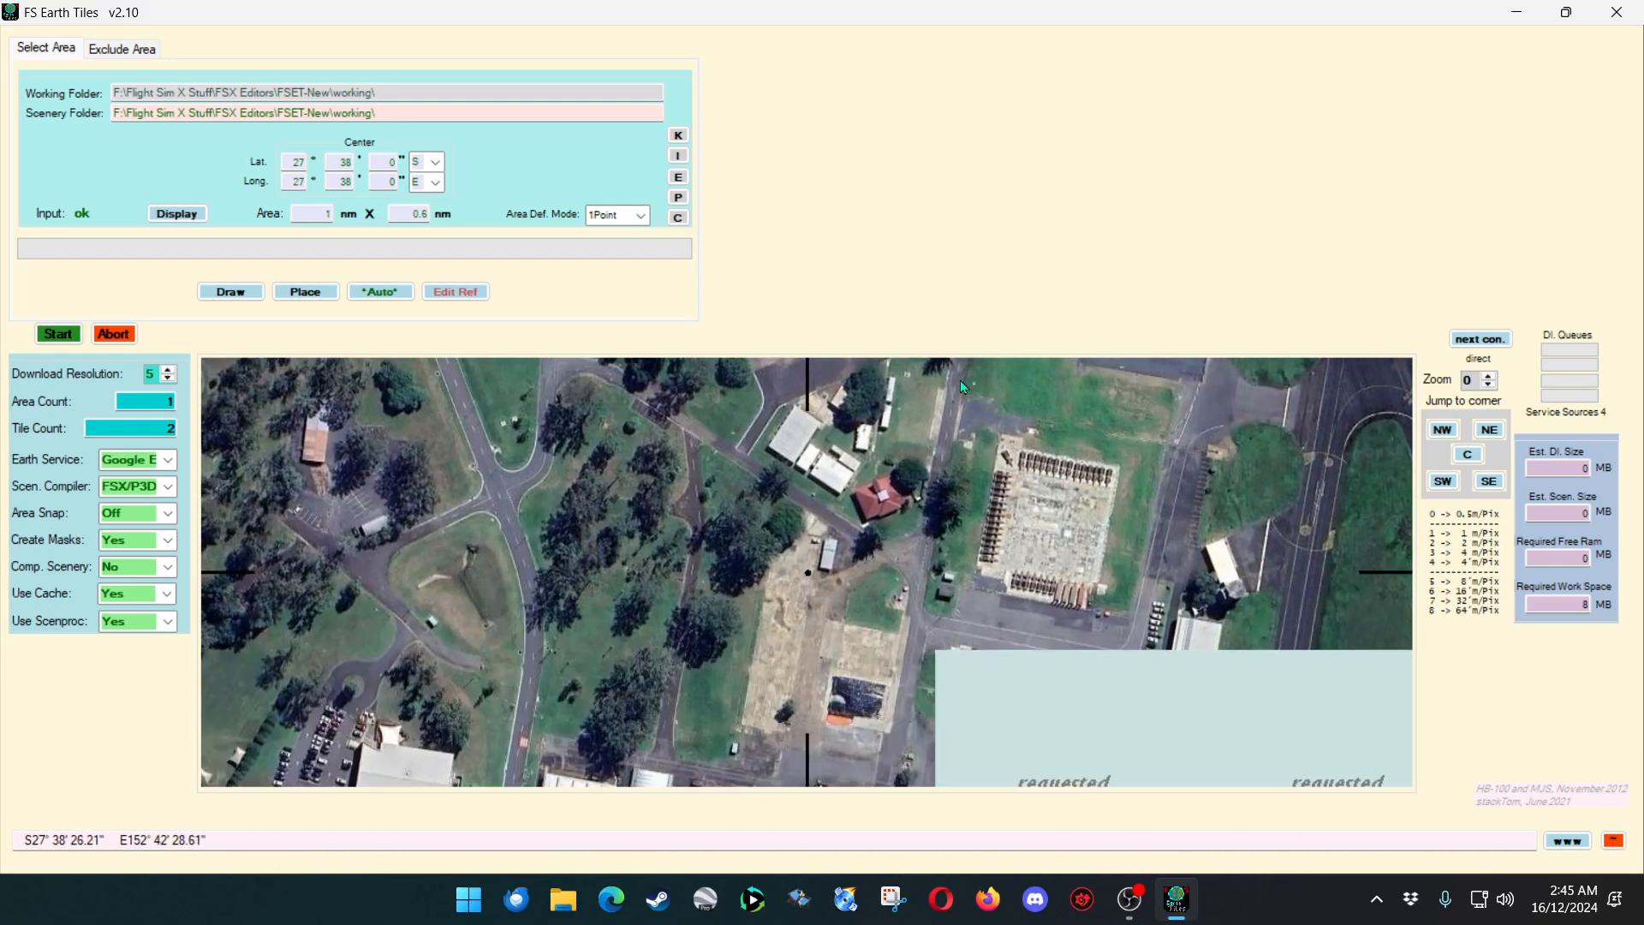
{"action": "scroll", "coordinate": [973, 595], "scroll_direction": "up", "scroll_amount": 1}
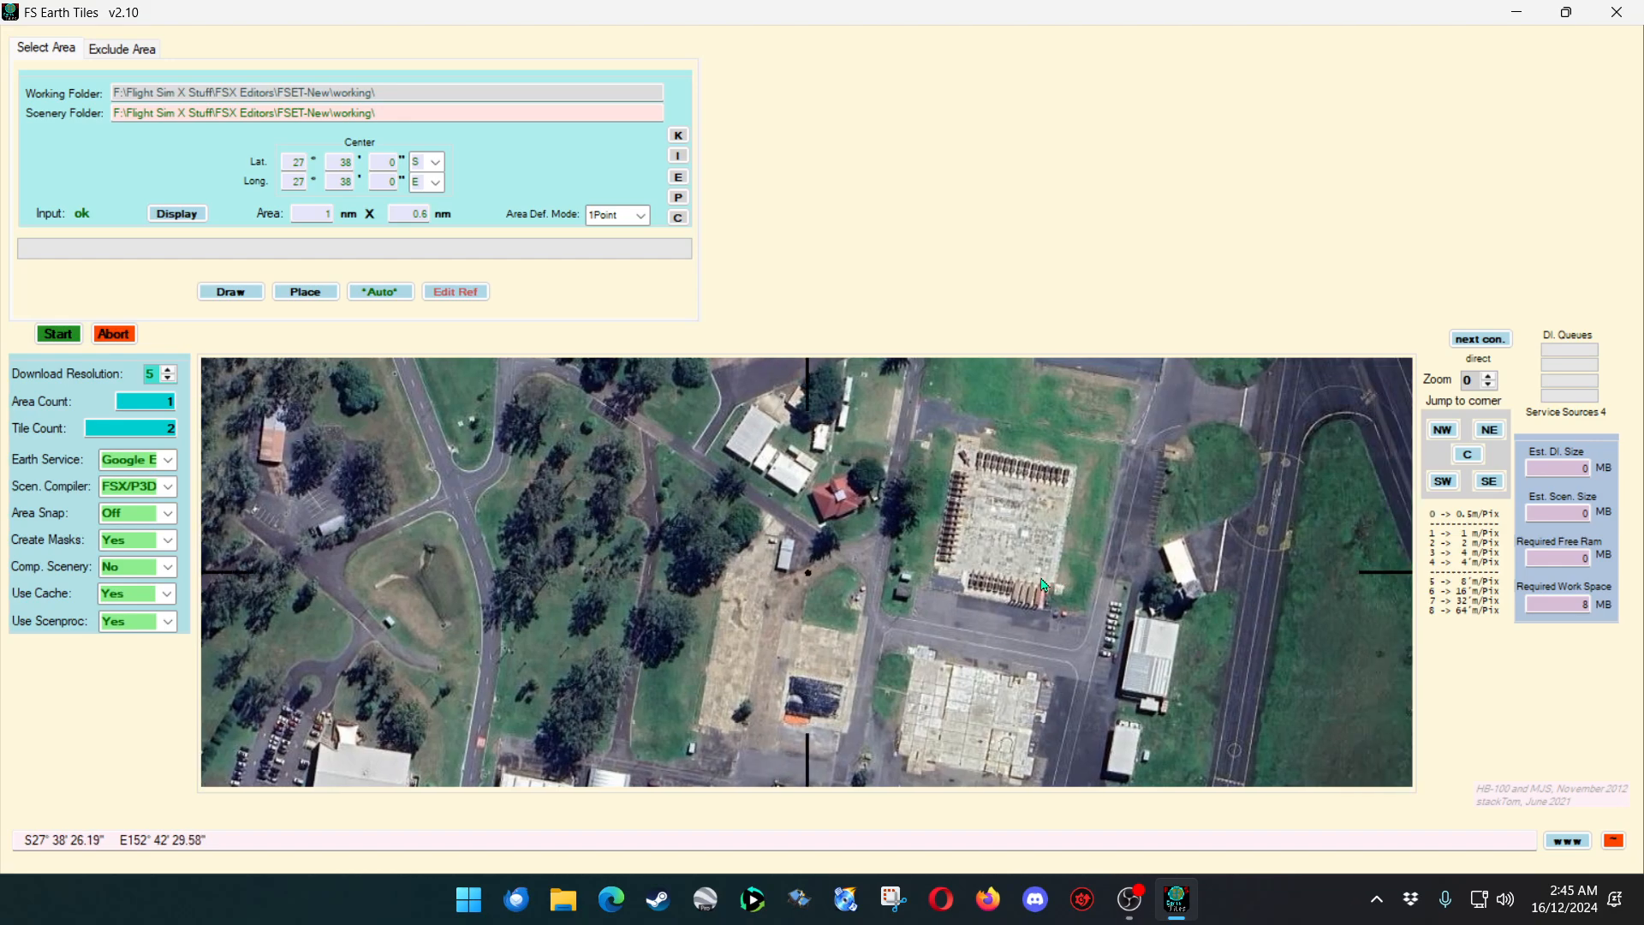
{"action": "scroll", "coordinate": [972, 595], "scroll_direction": "up", "scroll_amount": 1}
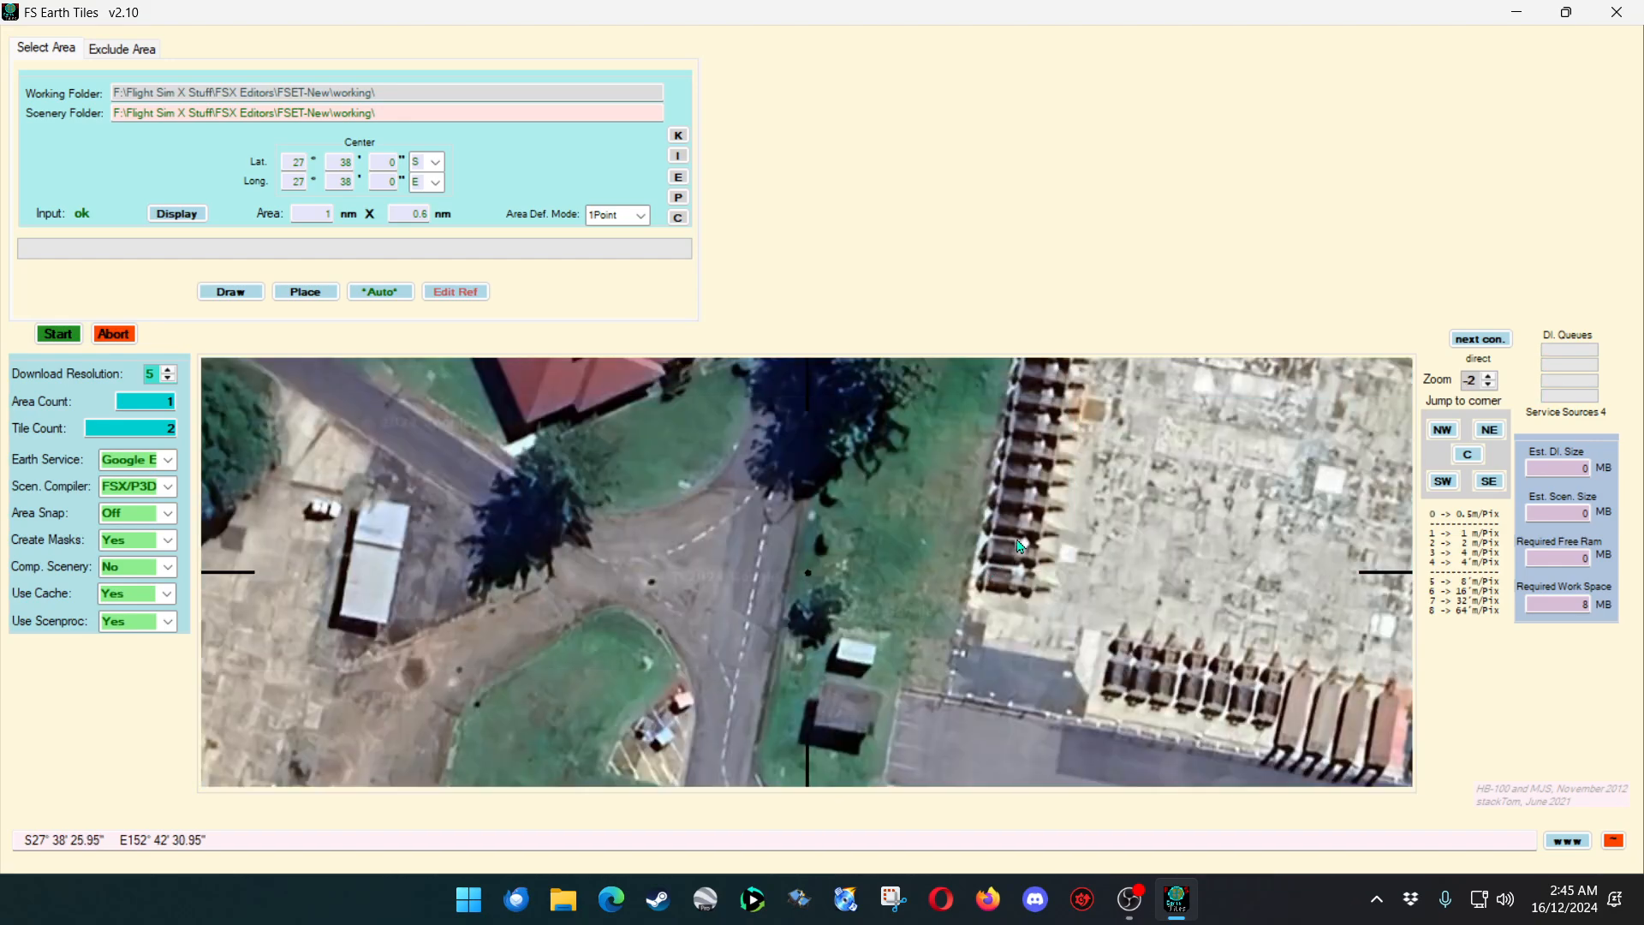
{"action": "left_click_drag", "start_coordinate": [972, 591], "coordinate": [683, 750]}
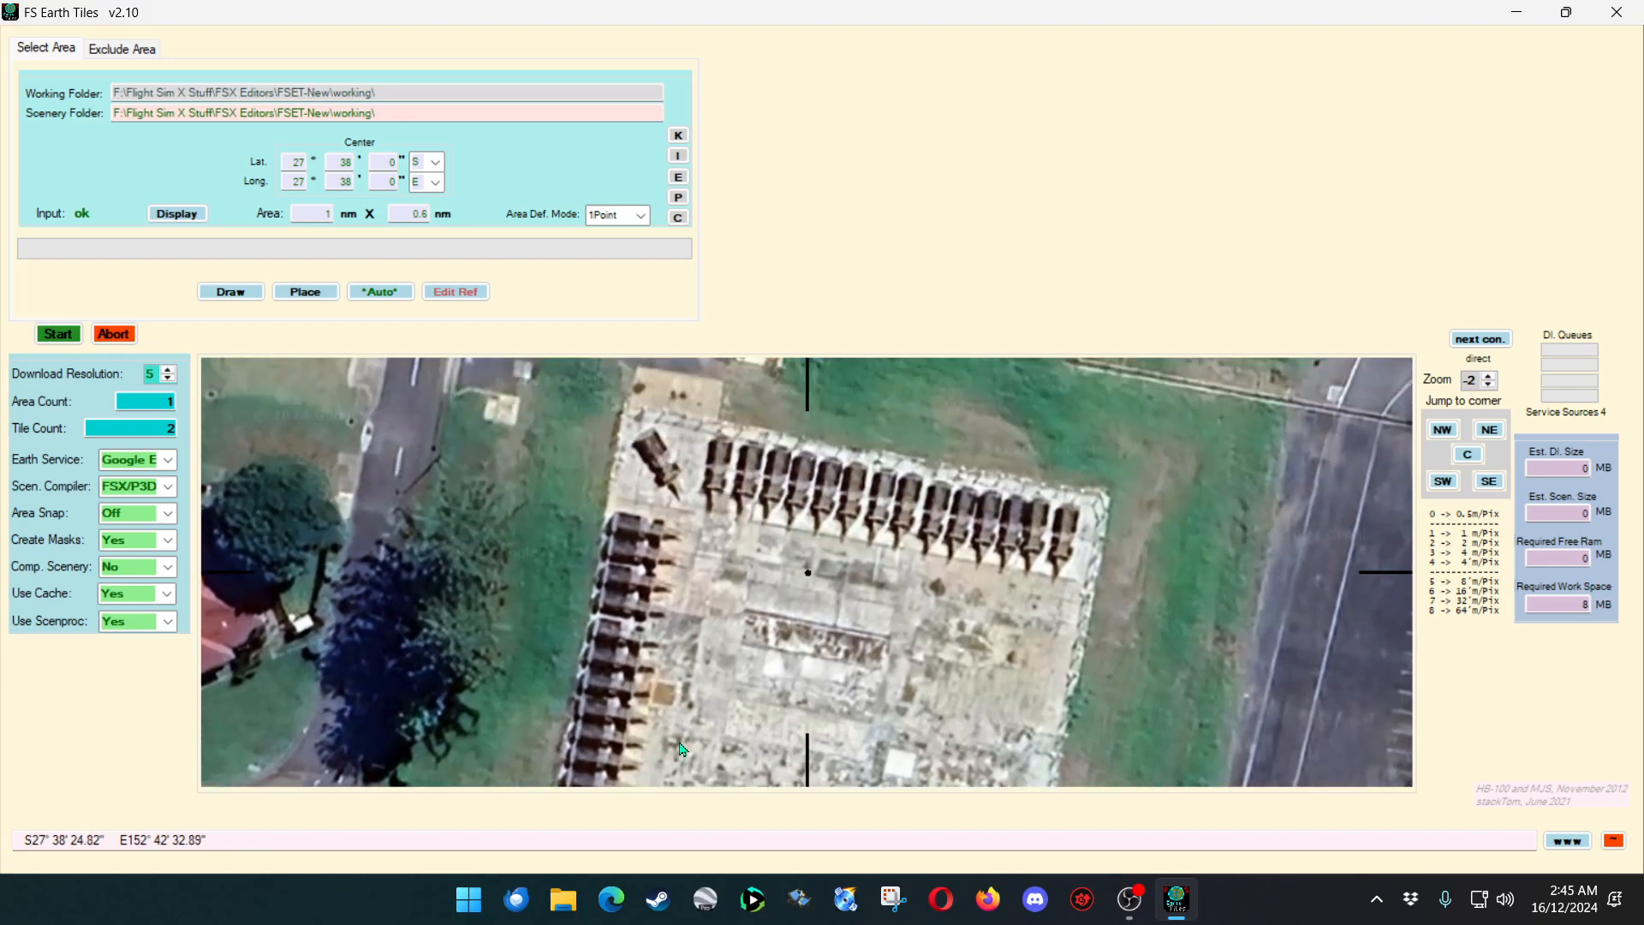
{"action": "scroll", "coordinate": [683, 749], "scroll_direction": "down", "scroll_amount": 1}
{"action": "scroll", "coordinate": [691, 546], "scroll_direction": "down", "scroll_amount": 1}
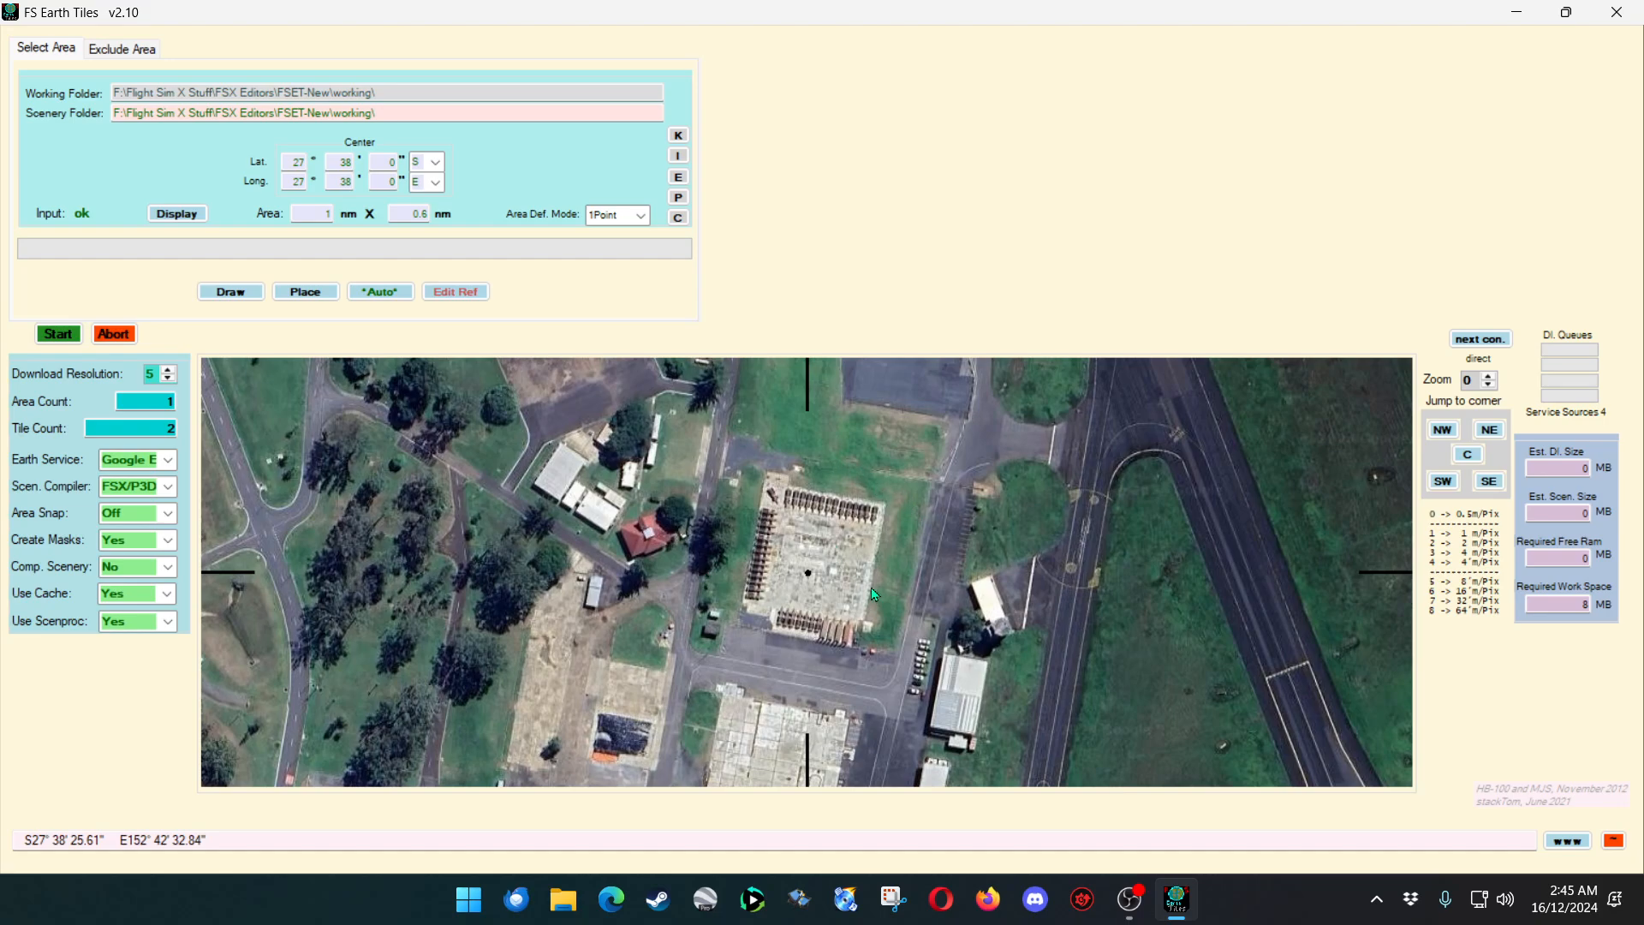
{"action": "scroll", "coordinate": [891, 593], "scroll_direction": "down", "scroll_amount": 1}
{"action": "left_click_drag", "start_coordinate": [990, 522], "coordinate": [998, 618]}
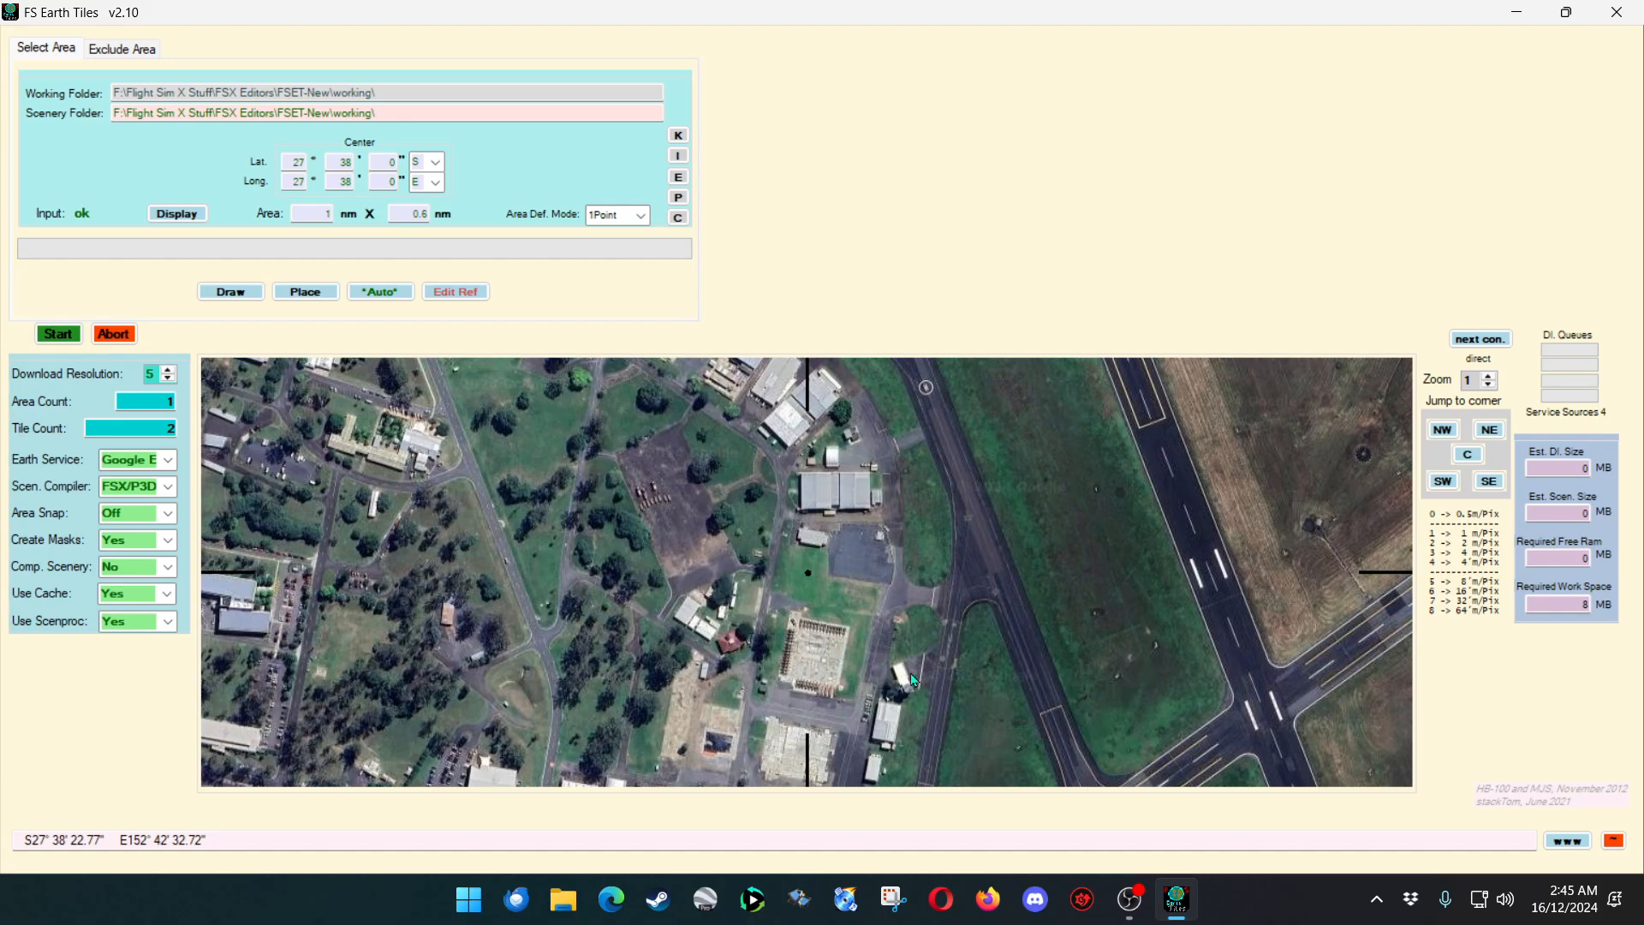
Inspect the adjacent empty concrete pad and the dark pit with the orange edge at zoom level -2.
{"action": "left_click_drag", "start_coordinate": [837, 648], "coordinate": [859, 561]}
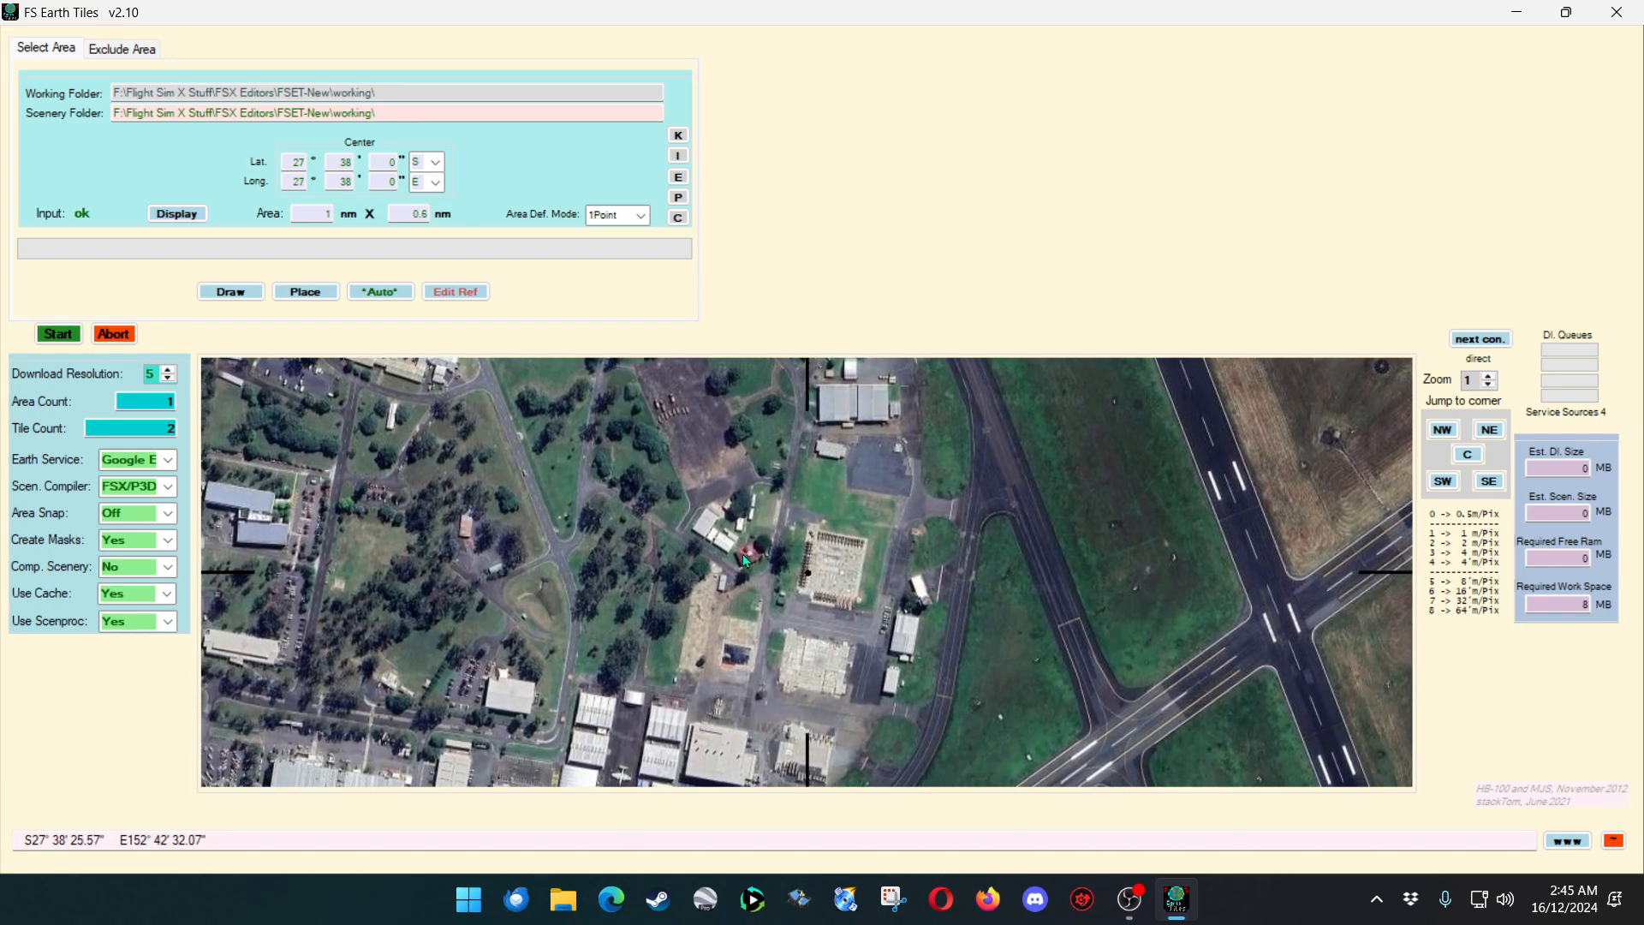
{"action": "scroll", "coordinate": [781, 565], "scroll_direction": "up", "scroll_amount": 2}
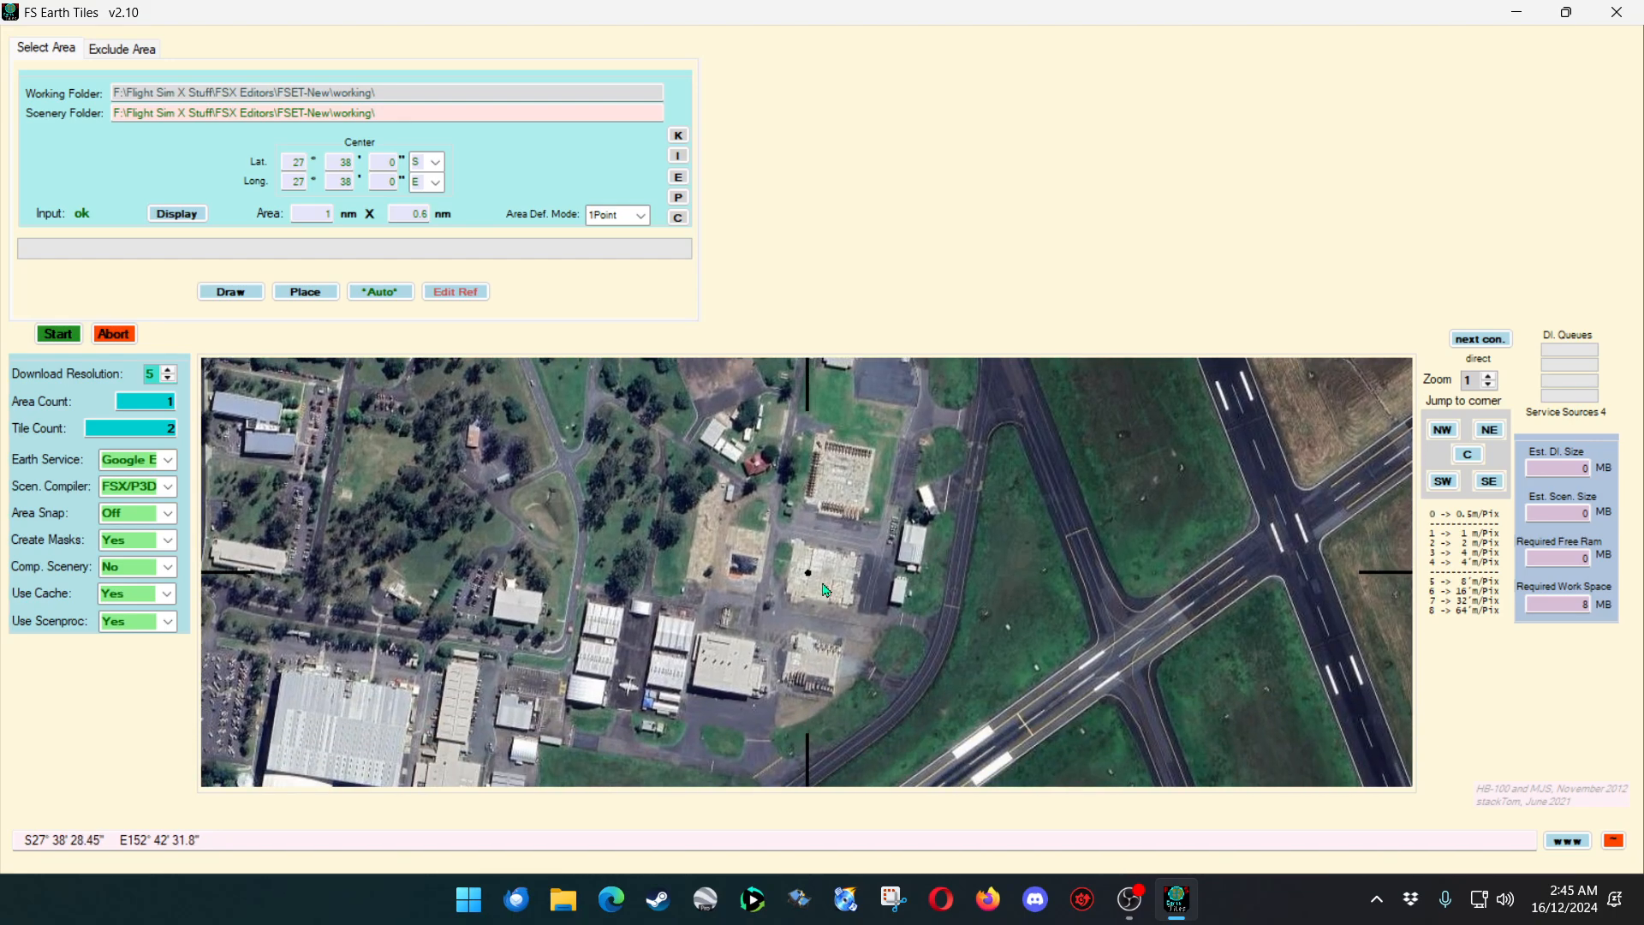
{"action": "scroll", "coordinate": [824, 591], "scroll_direction": "up", "scroll_amount": 1}
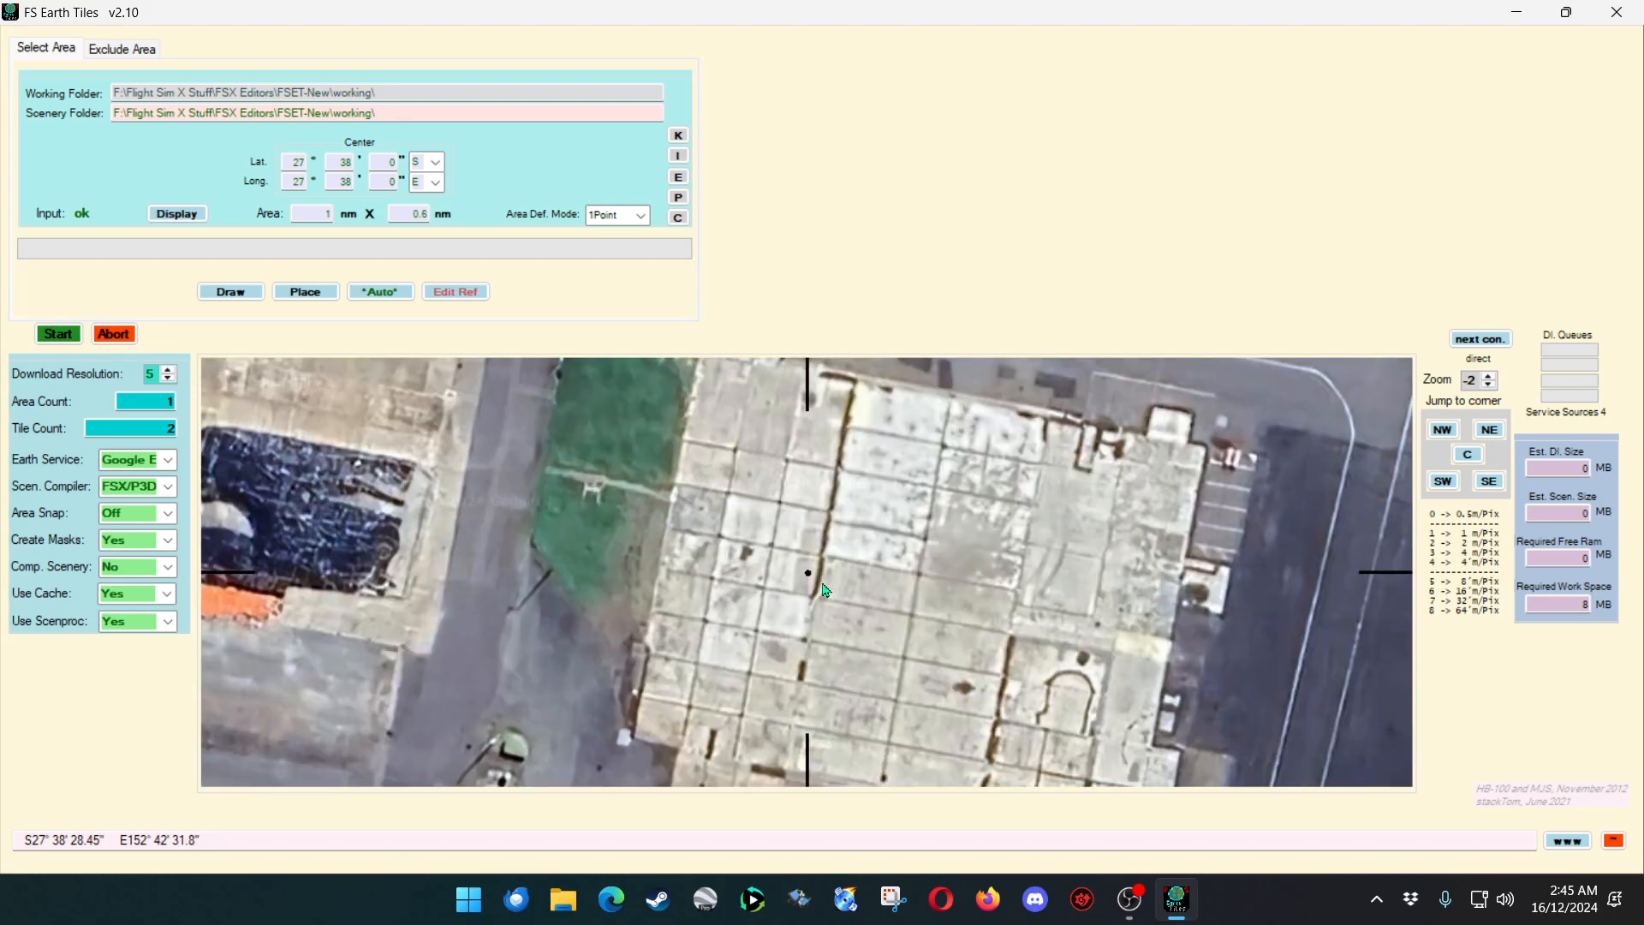
{"action": "left_click_drag", "start_coordinate": [856, 562], "coordinate": [1021, 472]}
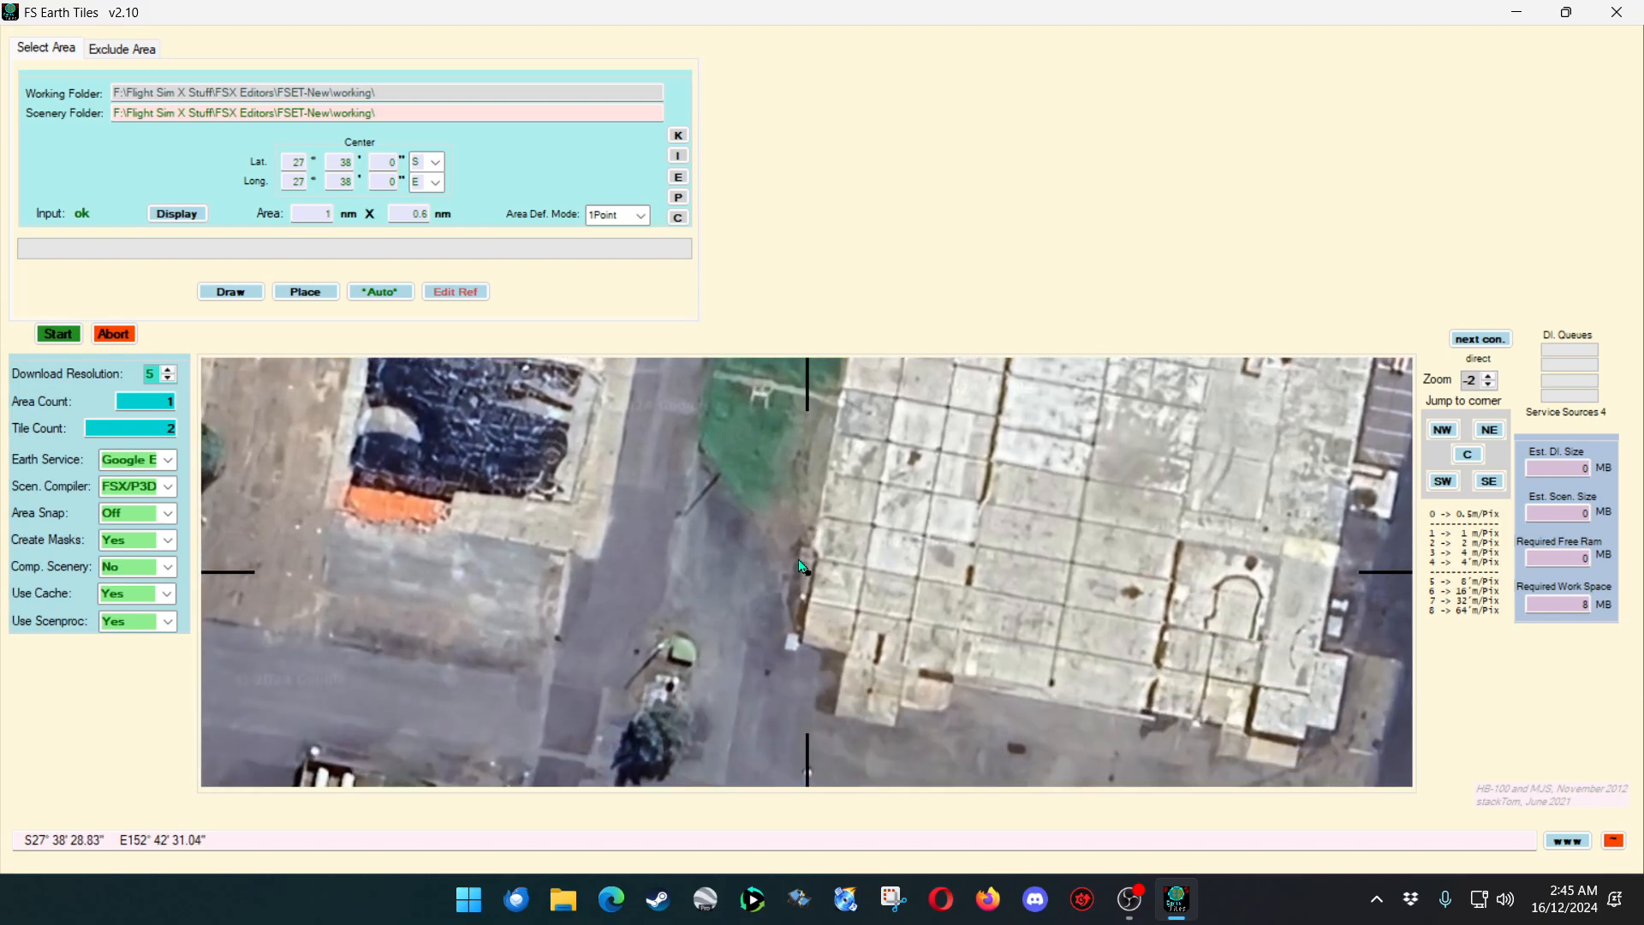
{"action": "left_click_drag", "start_coordinate": [797, 561], "coordinate": [1055, 730]}
{"action": "left_click_drag", "start_coordinate": [686, 529], "coordinate": [708, 568]}
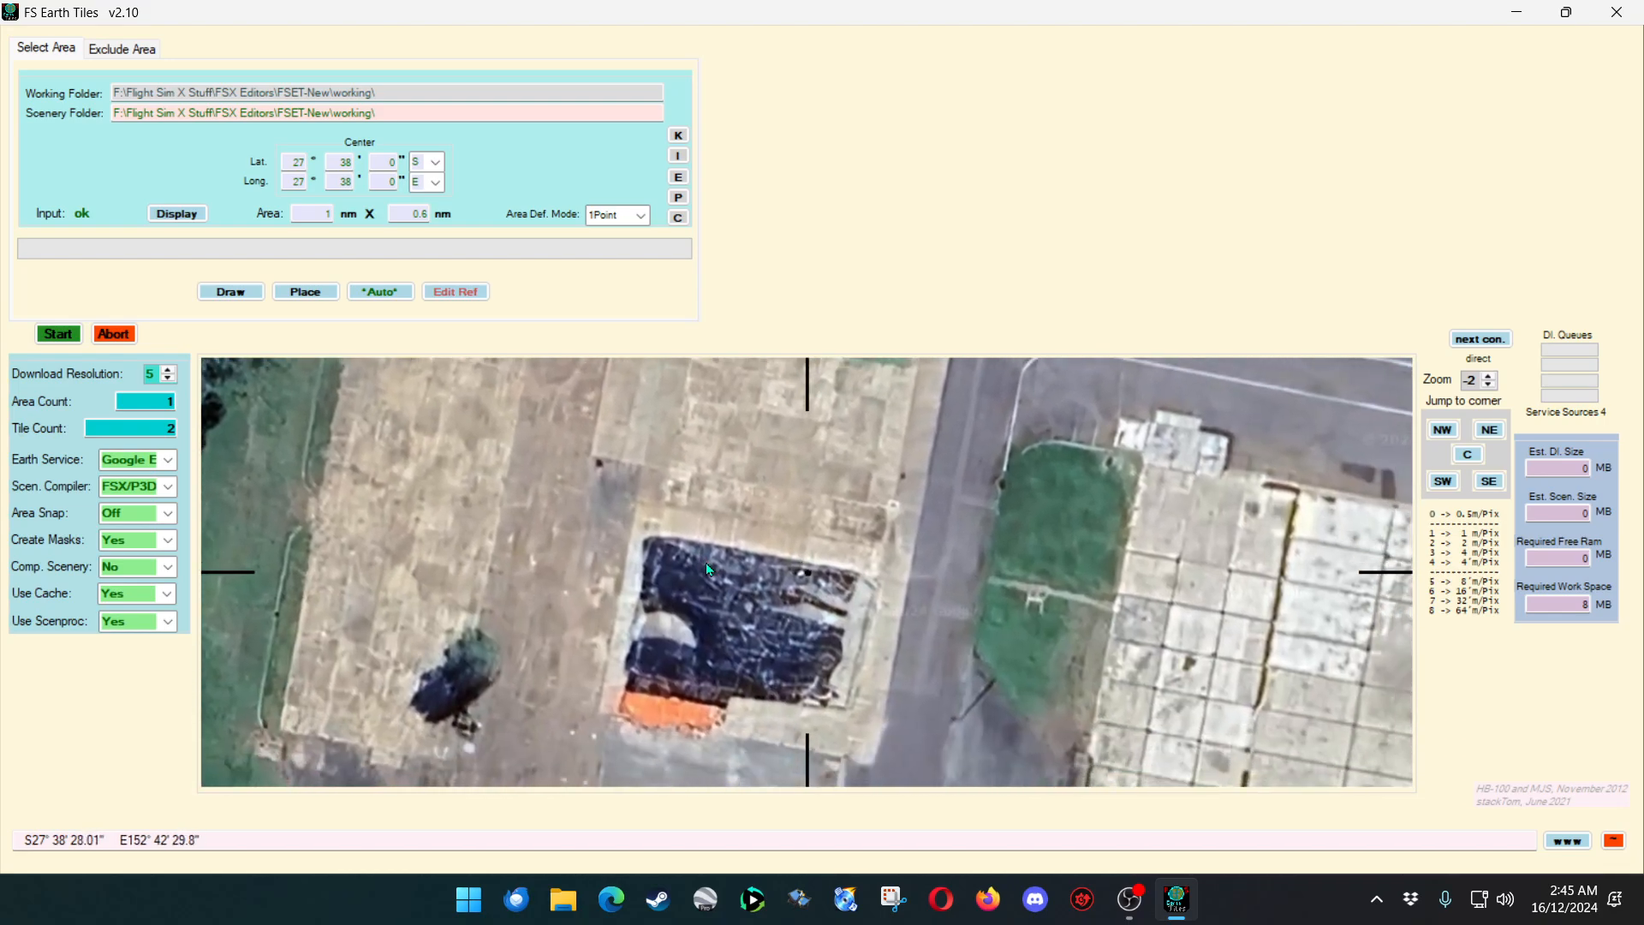
Examine the fenced storage pad beside the large hangar near the curved taxiway, down to zoom level -2.
{"action": "scroll", "coordinate": [709, 569], "scroll_direction": "down", "scroll_amount": 1}
{"action": "scroll", "coordinate": [708, 568], "scroll_direction": "down", "scroll_amount": 1}
{"action": "left_click_drag", "start_coordinate": [824, 675], "coordinate": [811, 503]}
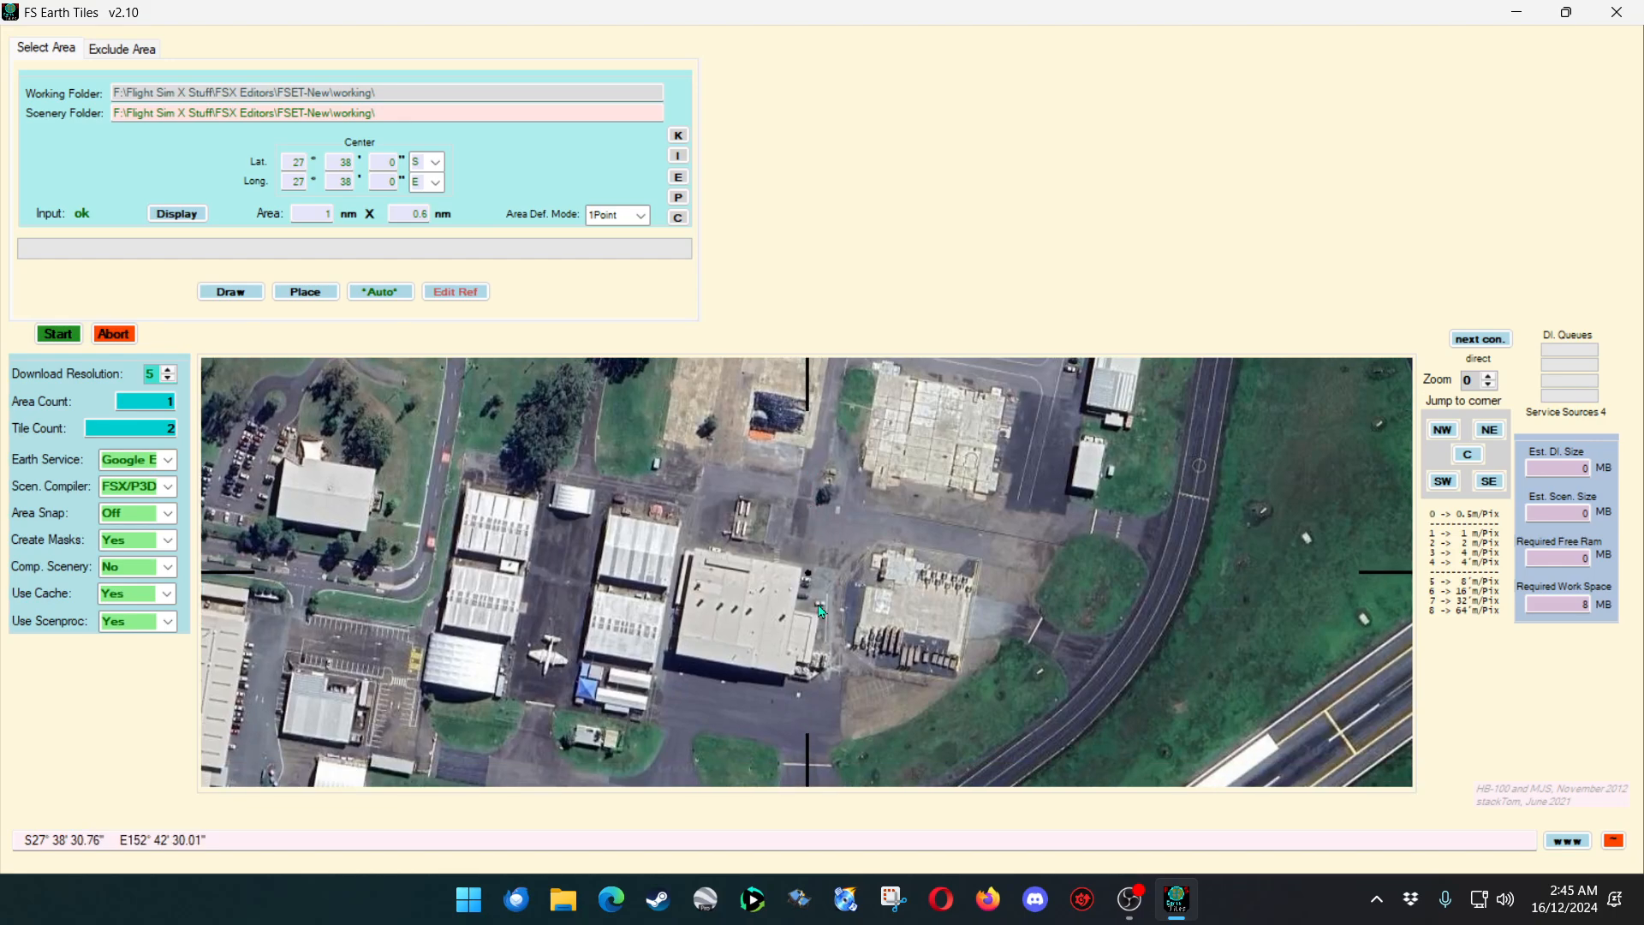
{"action": "scroll", "coordinate": [914, 651], "scroll_direction": "up", "scroll_amount": 2}
{"action": "left_click_drag", "start_coordinate": [980, 671], "coordinate": [665, 466]}
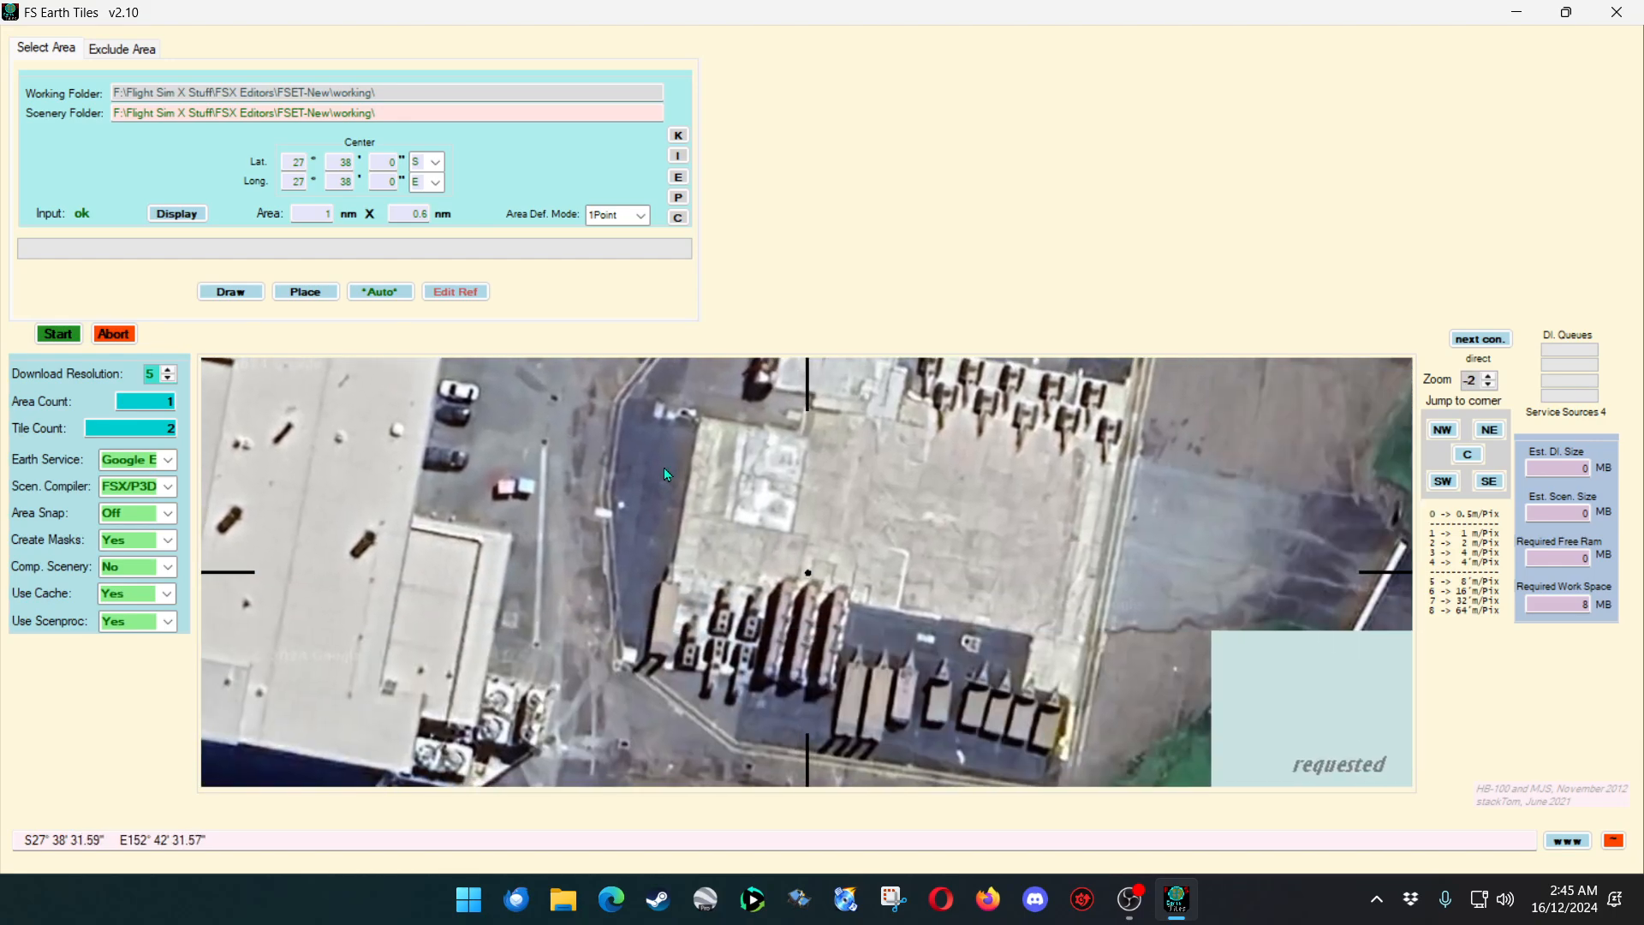
{"action": "left_click_drag", "start_coordinate": [807, 537], "coordinate": [737, 646]}
{"action": "scroll", "coordinate": [736, 642], "scroll_direction": "down", "scroll_amount": 3}
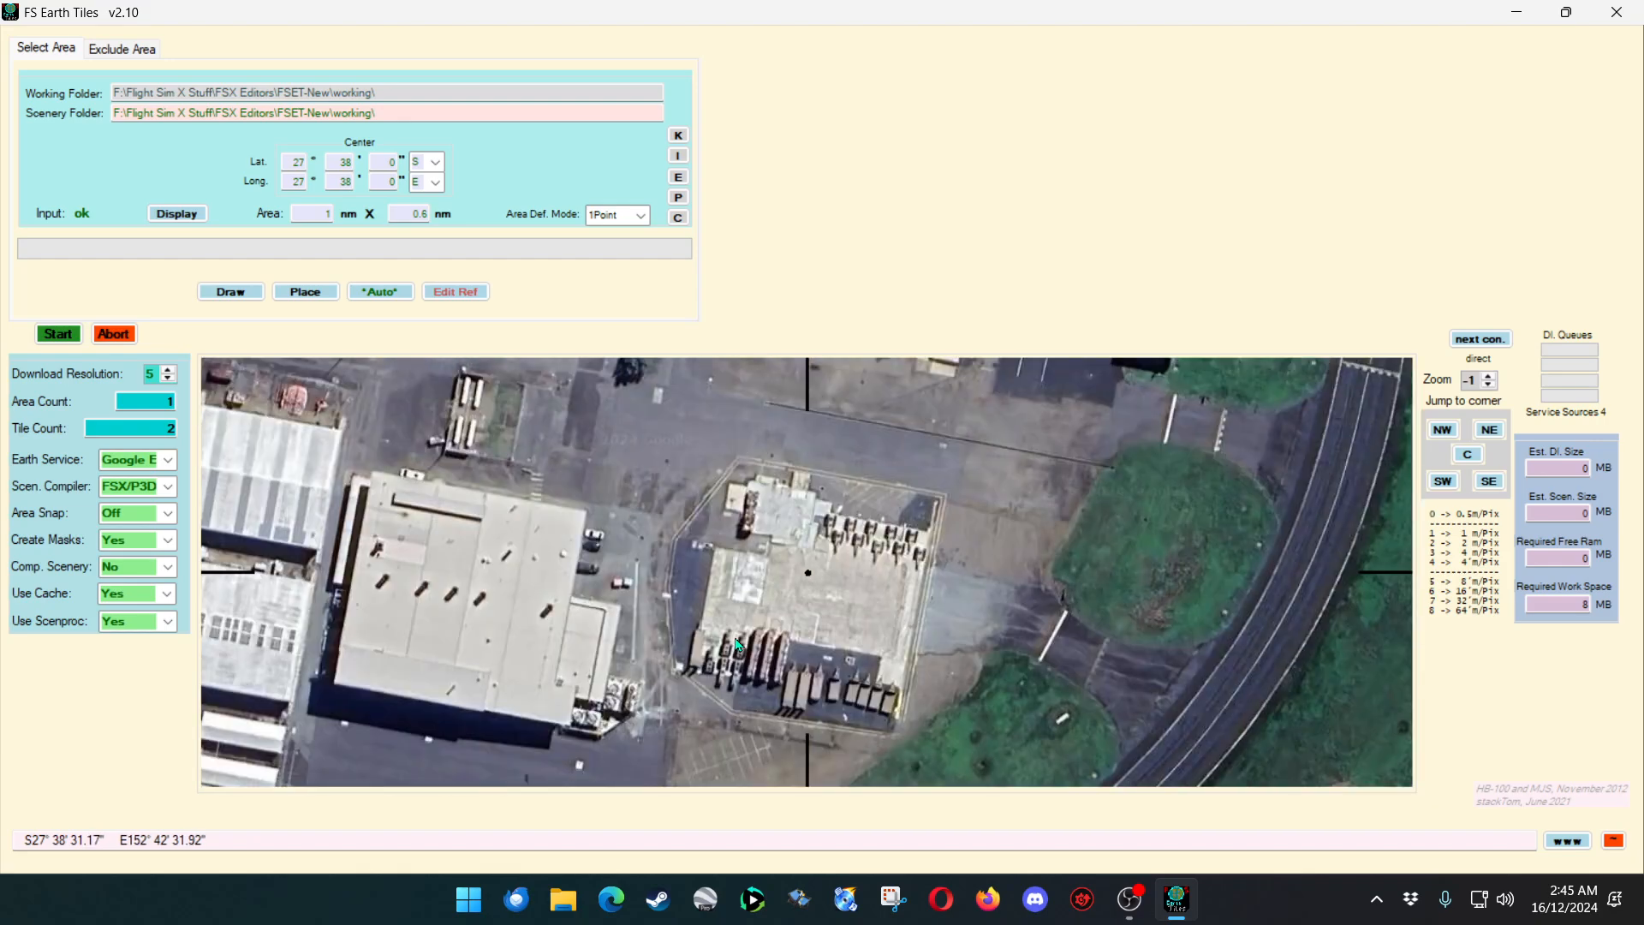
Inspect the rows of older hangars and the white aircraft parked between them at zoom level -1.
{"action": "left_click_drag", "start_coordinate": [735, 630], "coordinate": [747, 653]}
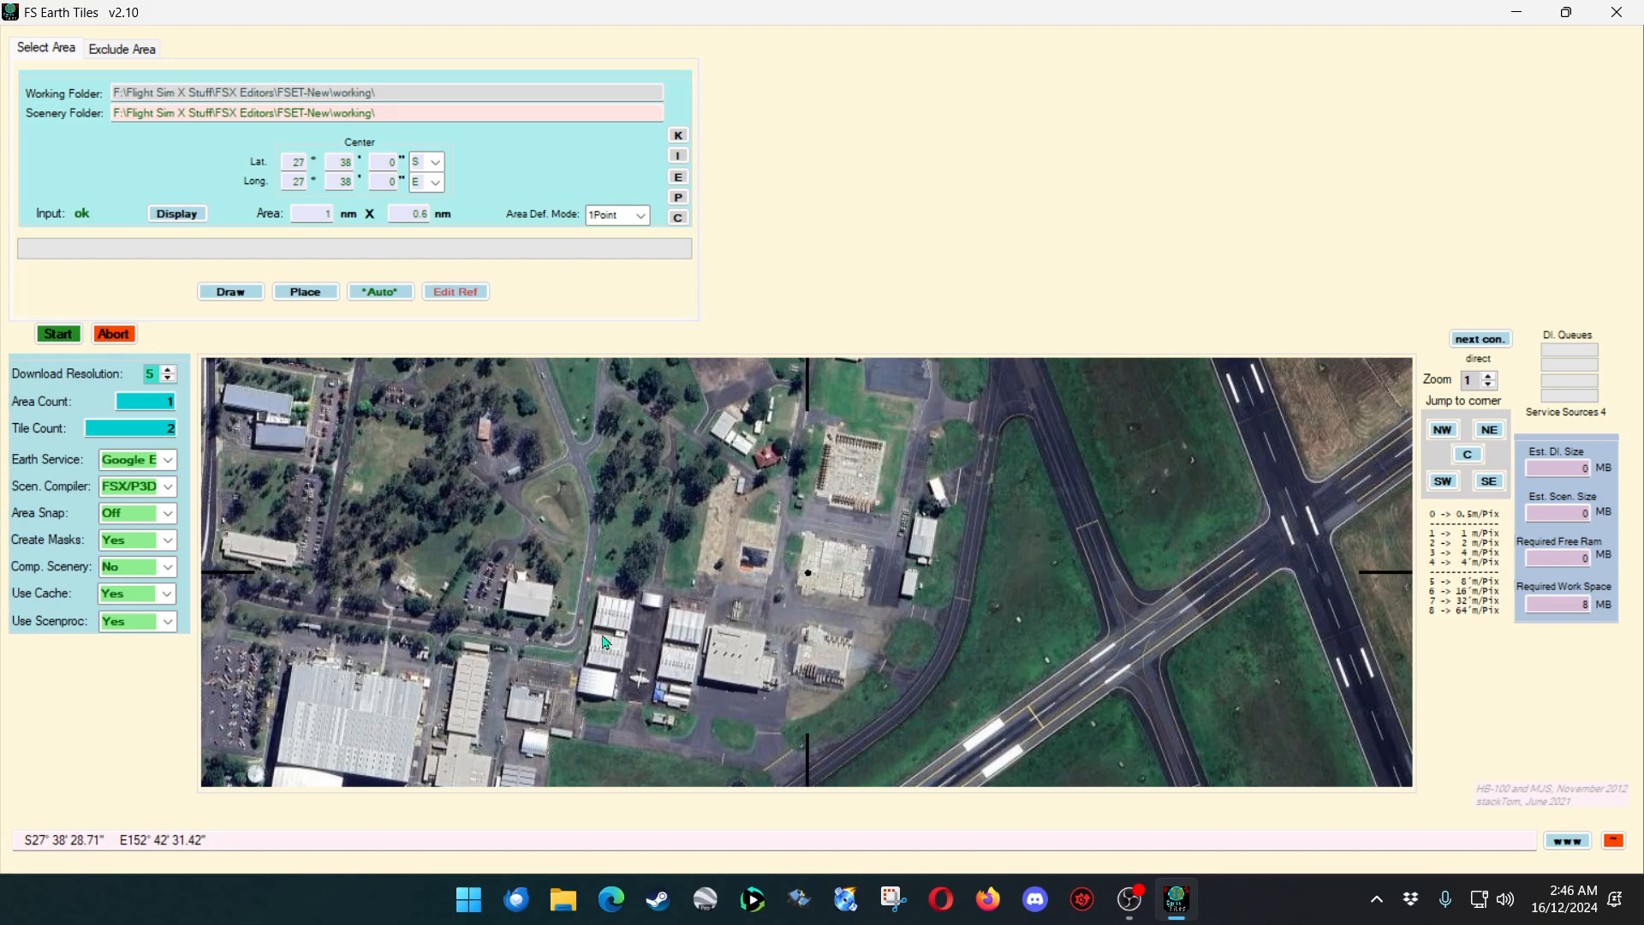
{"action": "scroll", "coordinate": [677, 667], "scroll_direction": "up", "scroll_amount": 2}
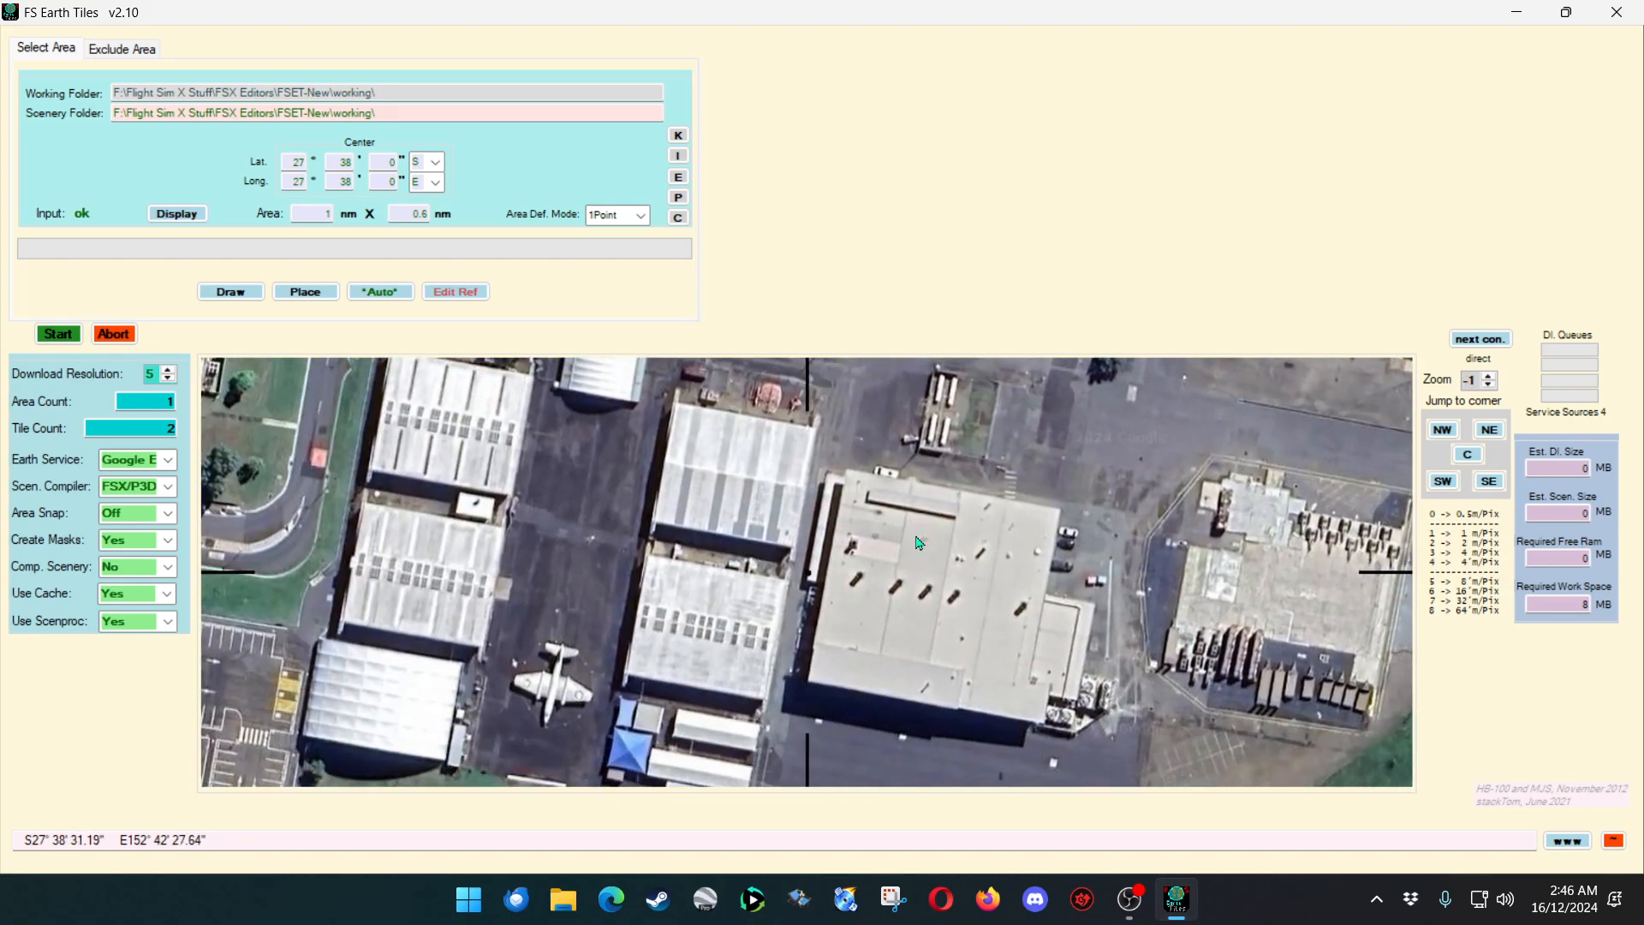
{"action": "left_click_drag", "start_coordinate": [918, 543], "coordinate": [1137, 576]}
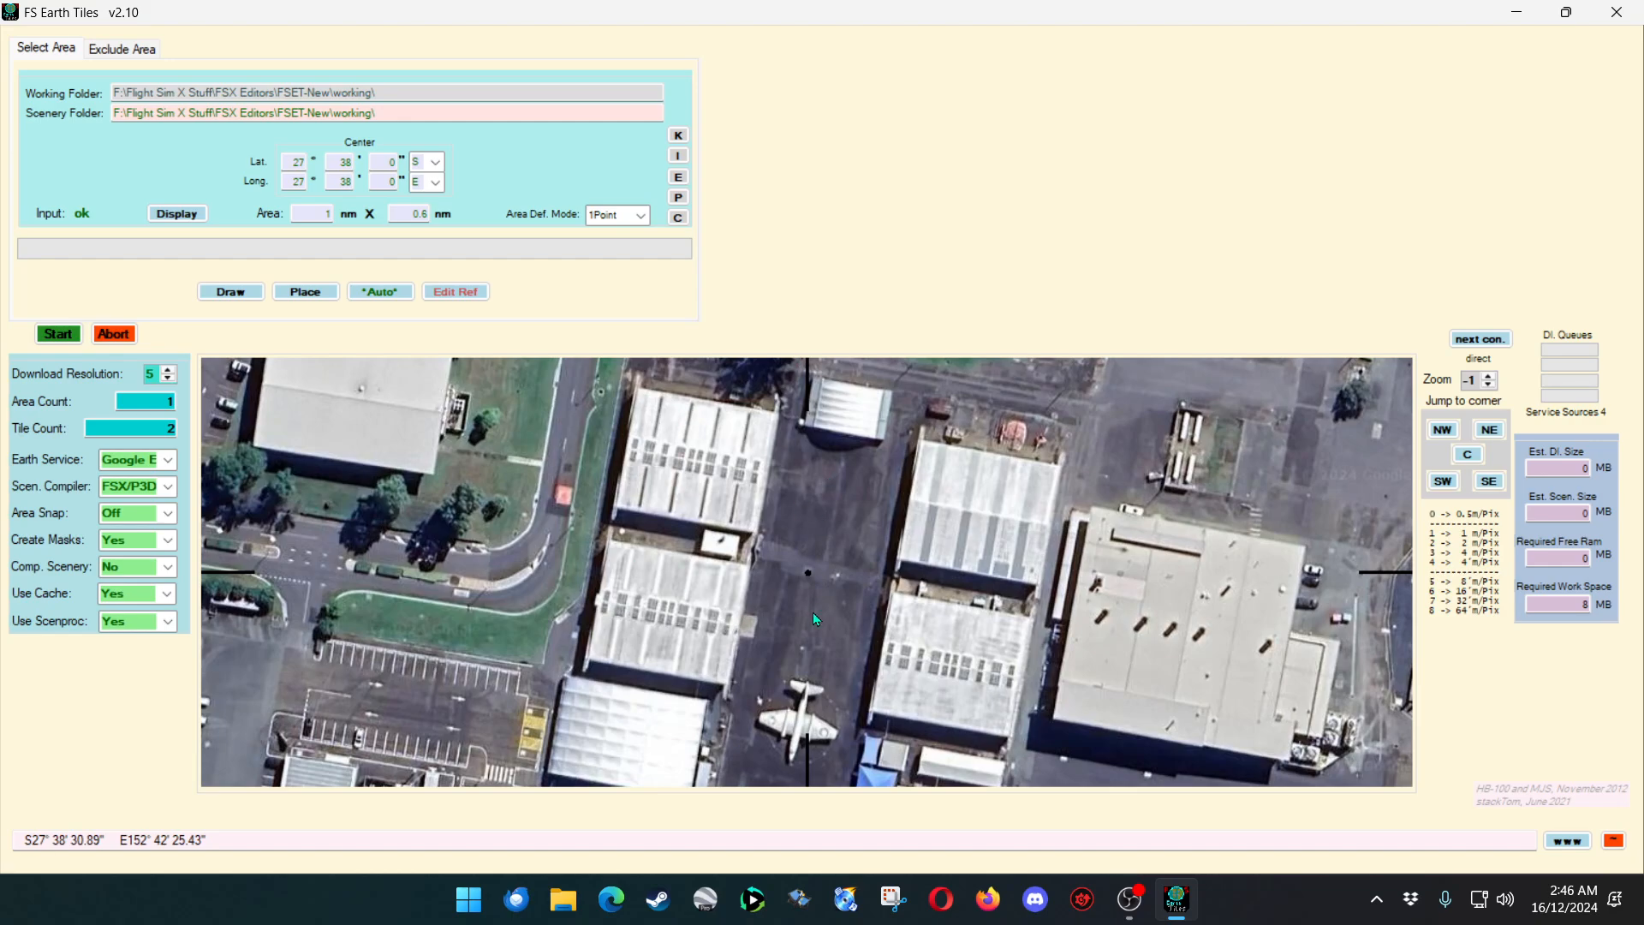
Examine the older hangars around the parked white aircraft and the concrete pads to their northeast, out to zoom level 0.
{"action": "left_click_drag", "start_coordinate": [814, 613], "coordinate": [1021, 498]}
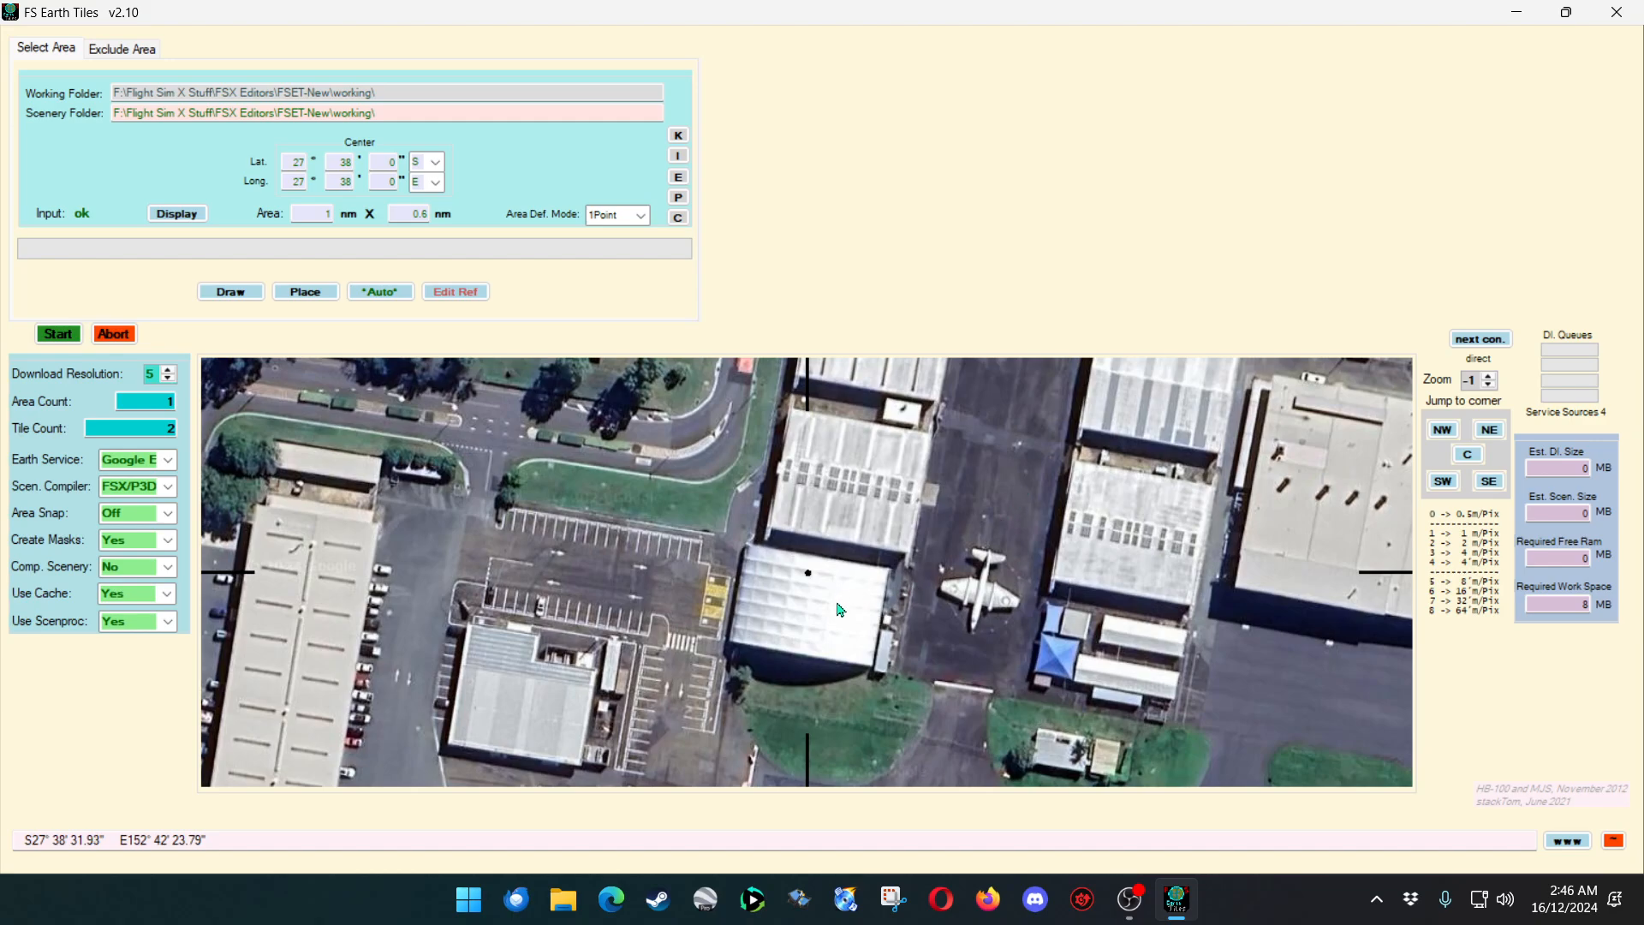
{"action": "left_click_drag", "start_coordinate": [837, 602], "coordinate": [685, 763]}
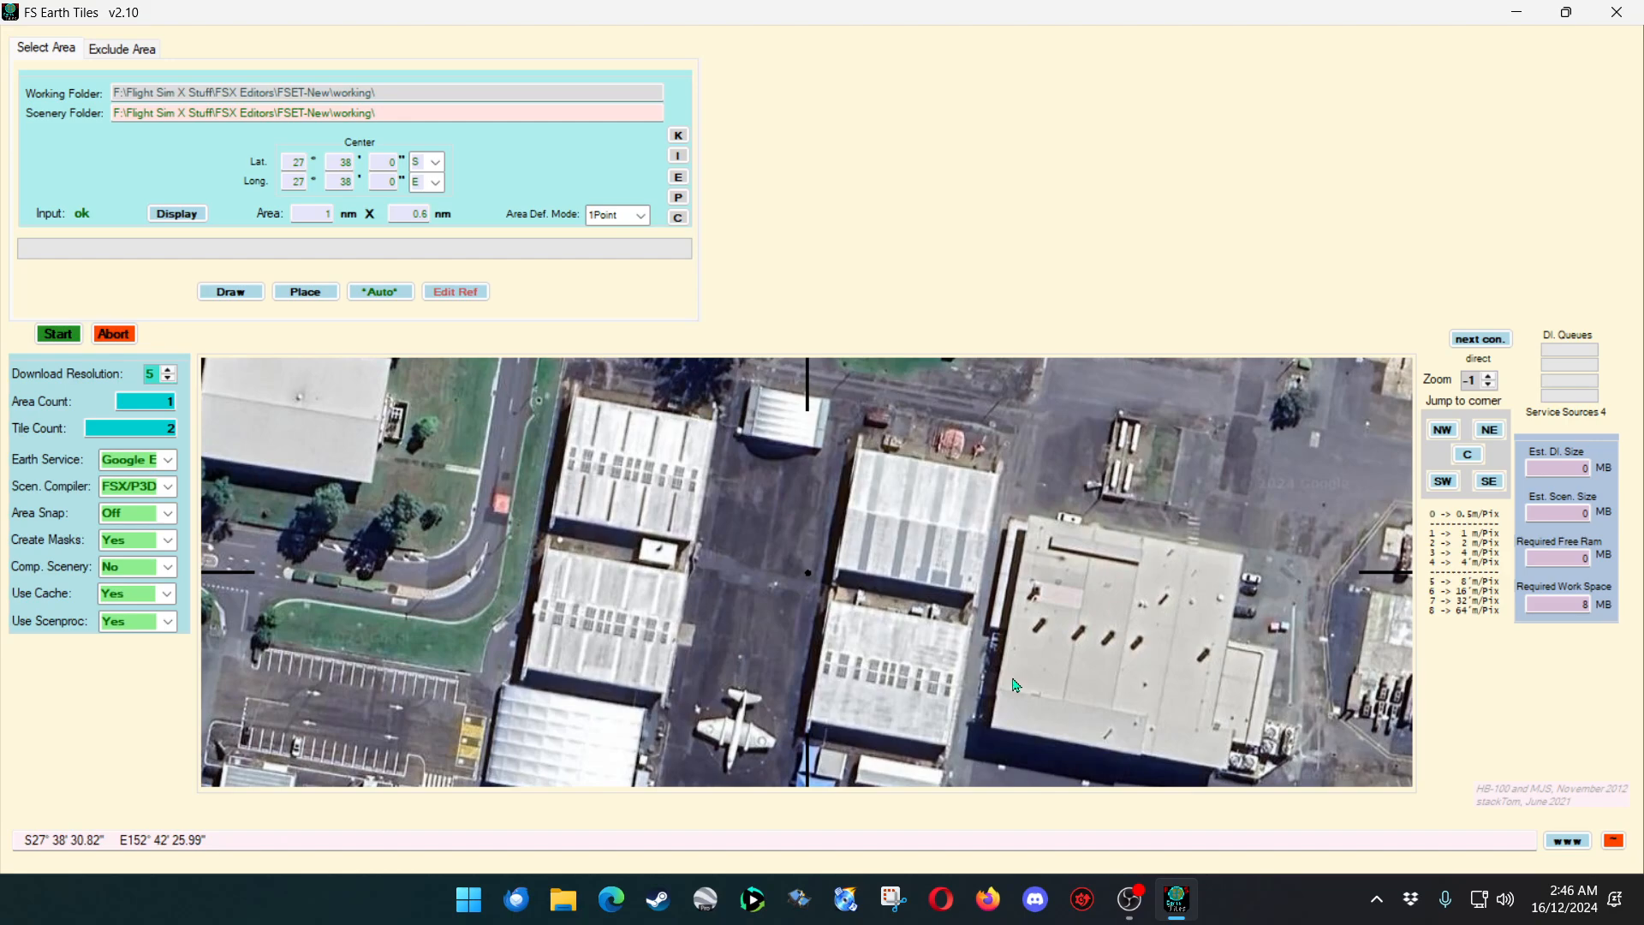
{"action": "scroll", "coordinate": [839, 610], "scroll_direction": "down", "scroll_amount": 1}
{"action": "left_click_drag", "start_coordinate": [839, 629], "coordinate": [527, 805]}
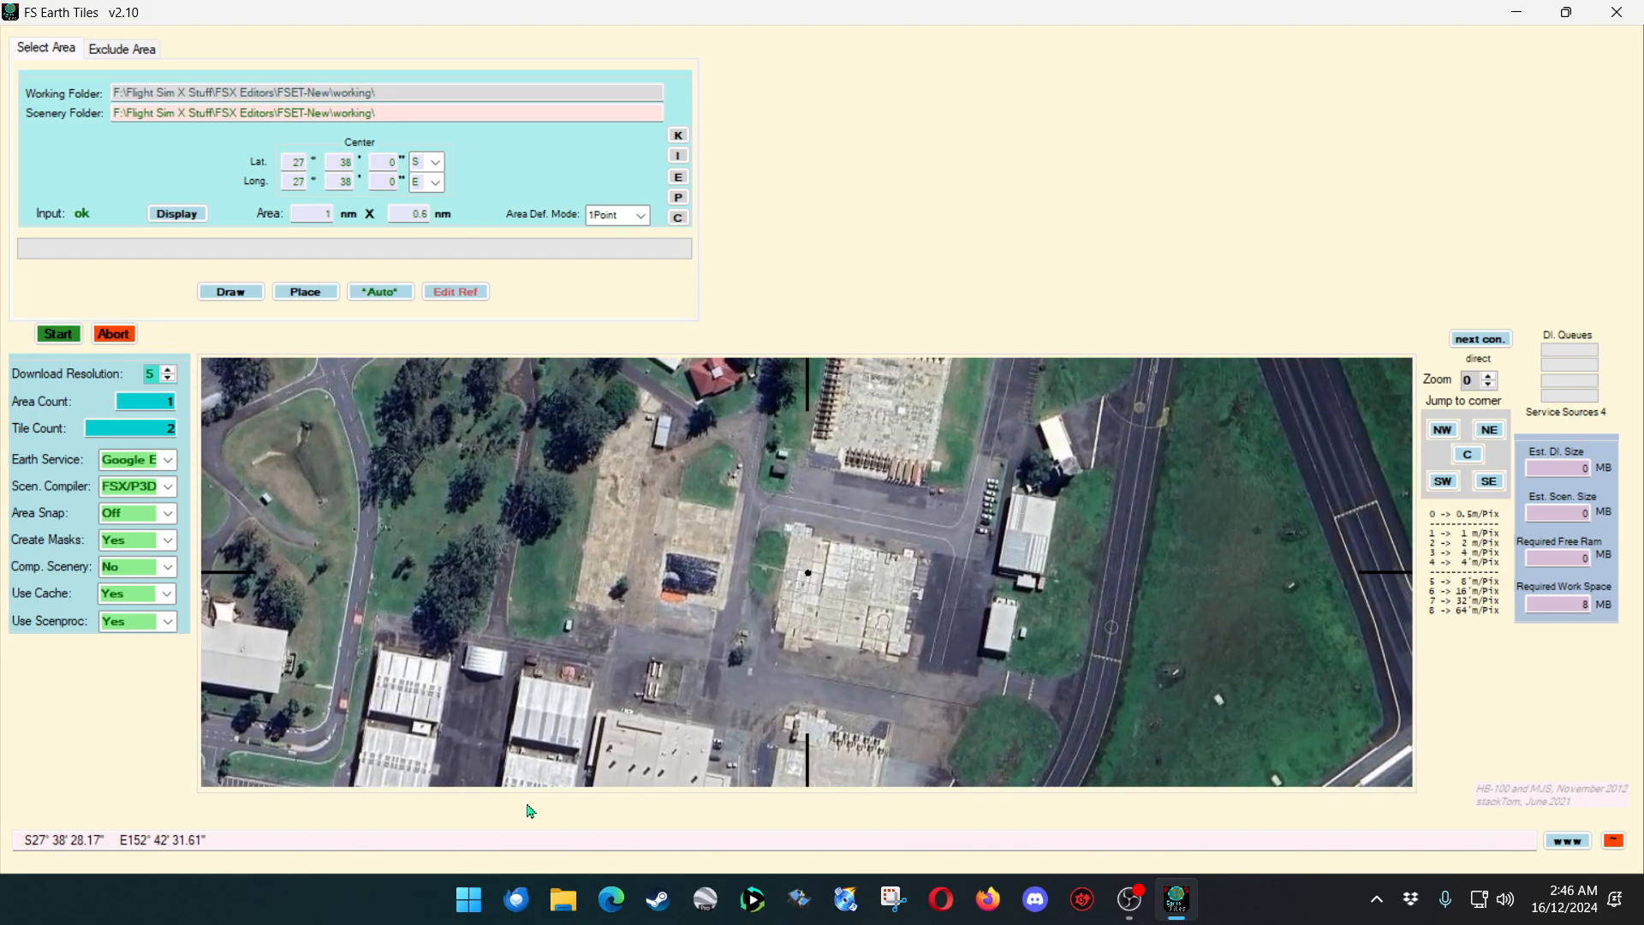
{"action": "mouse_move", "coordinate": [886, 724]}
{"action": "left_mouse_down"}
{"action": "mouse_move", "coordinate": [882, 673]}
{"action": "mouse_move", "coordinate": [865, 726]}
{"action": "left_mouse_up"}
{"action": "left_click_drag", "start_coordinate": [879, 580], "coordinate": [858, 728]}
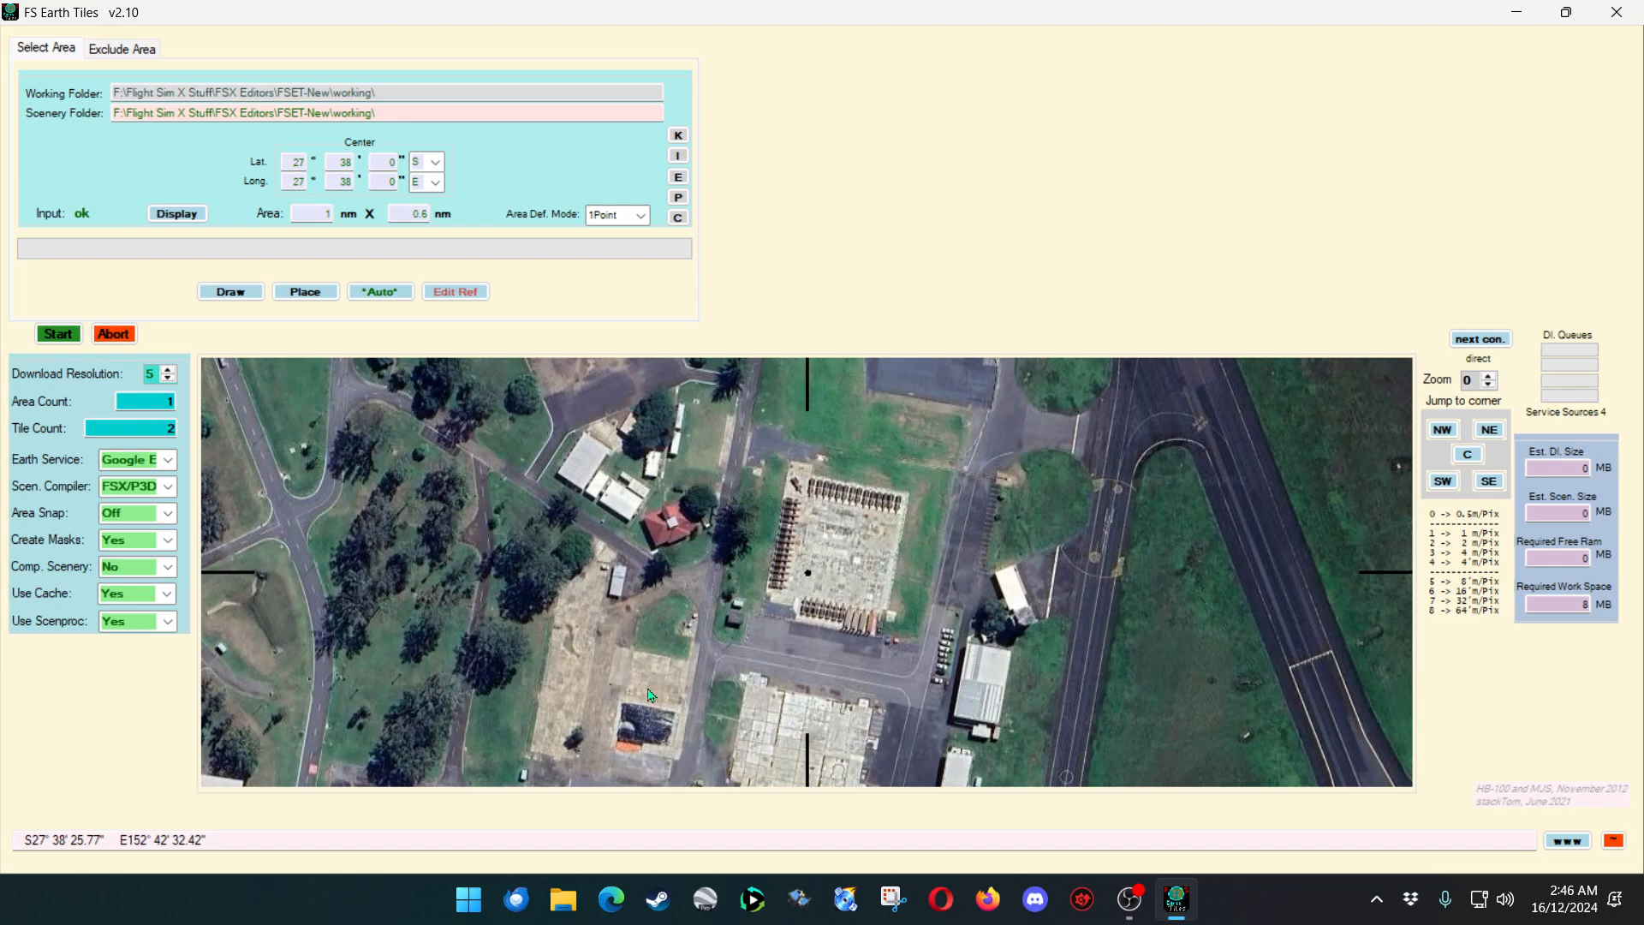
{"action": "left_click_drag", "start_coordinate": [917, 662], "coordinate": [931, 437]}
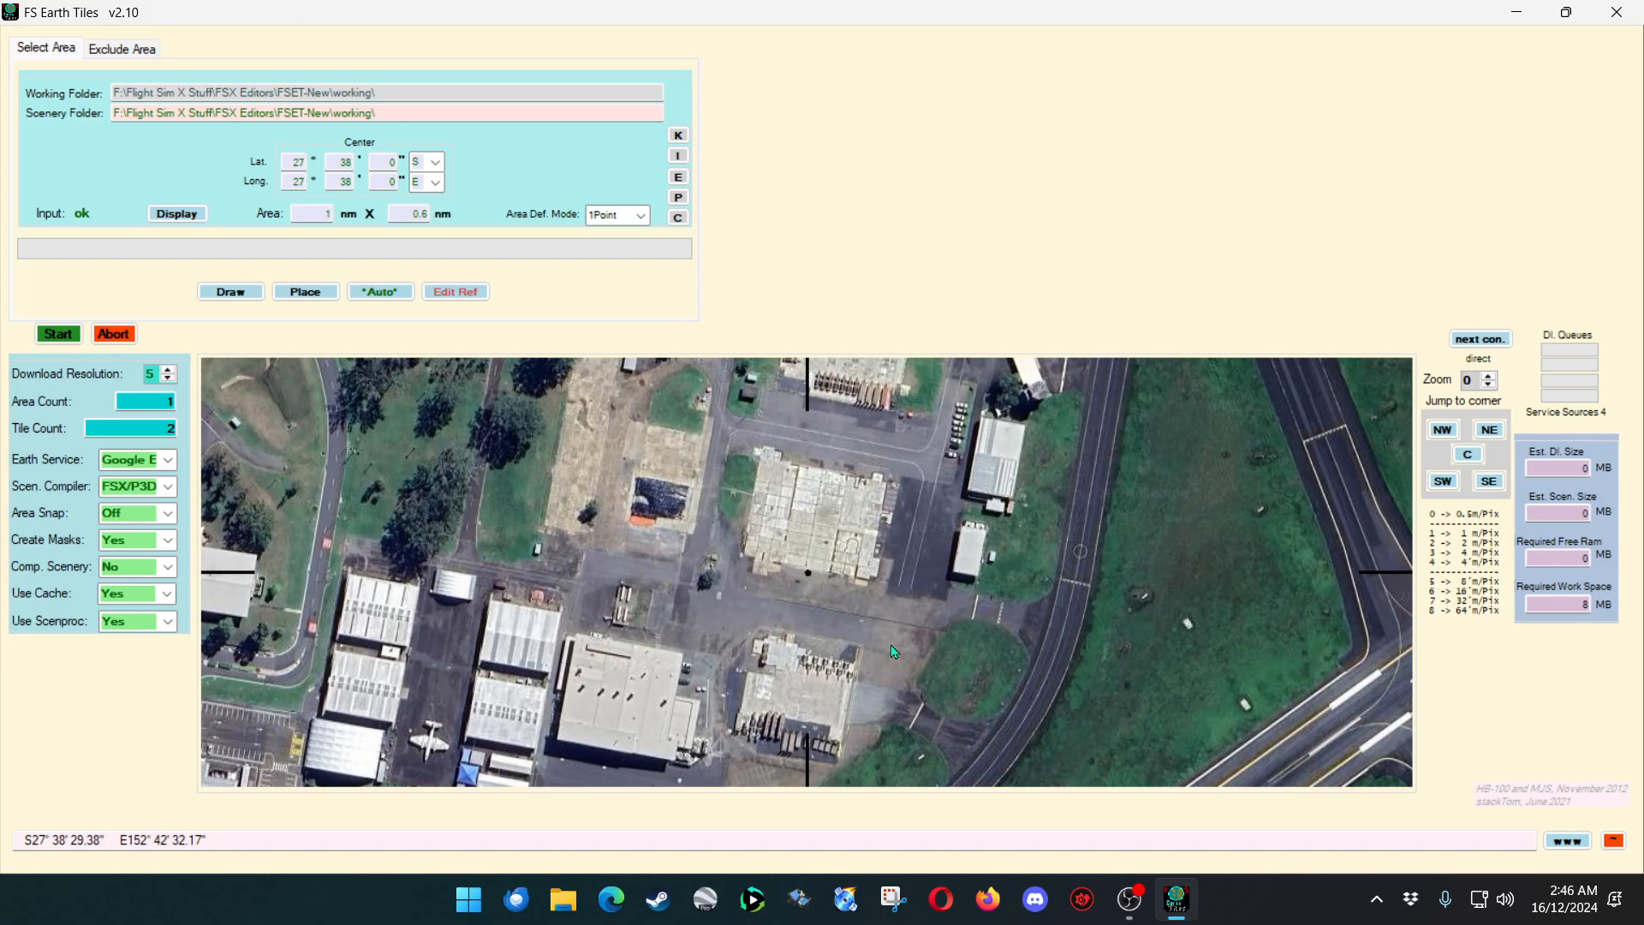
{"action": "left_click_drag", "start_coordinate": [912, 532], "coordinate": [896, 646]}
Locate the rows of accommodation blocks west of the sports ovals and inspect them at zoom level 0.
{"action": "scroll", "coordinate": [896, 575], "scroll_direction": "down", "scroll_amount": 2}
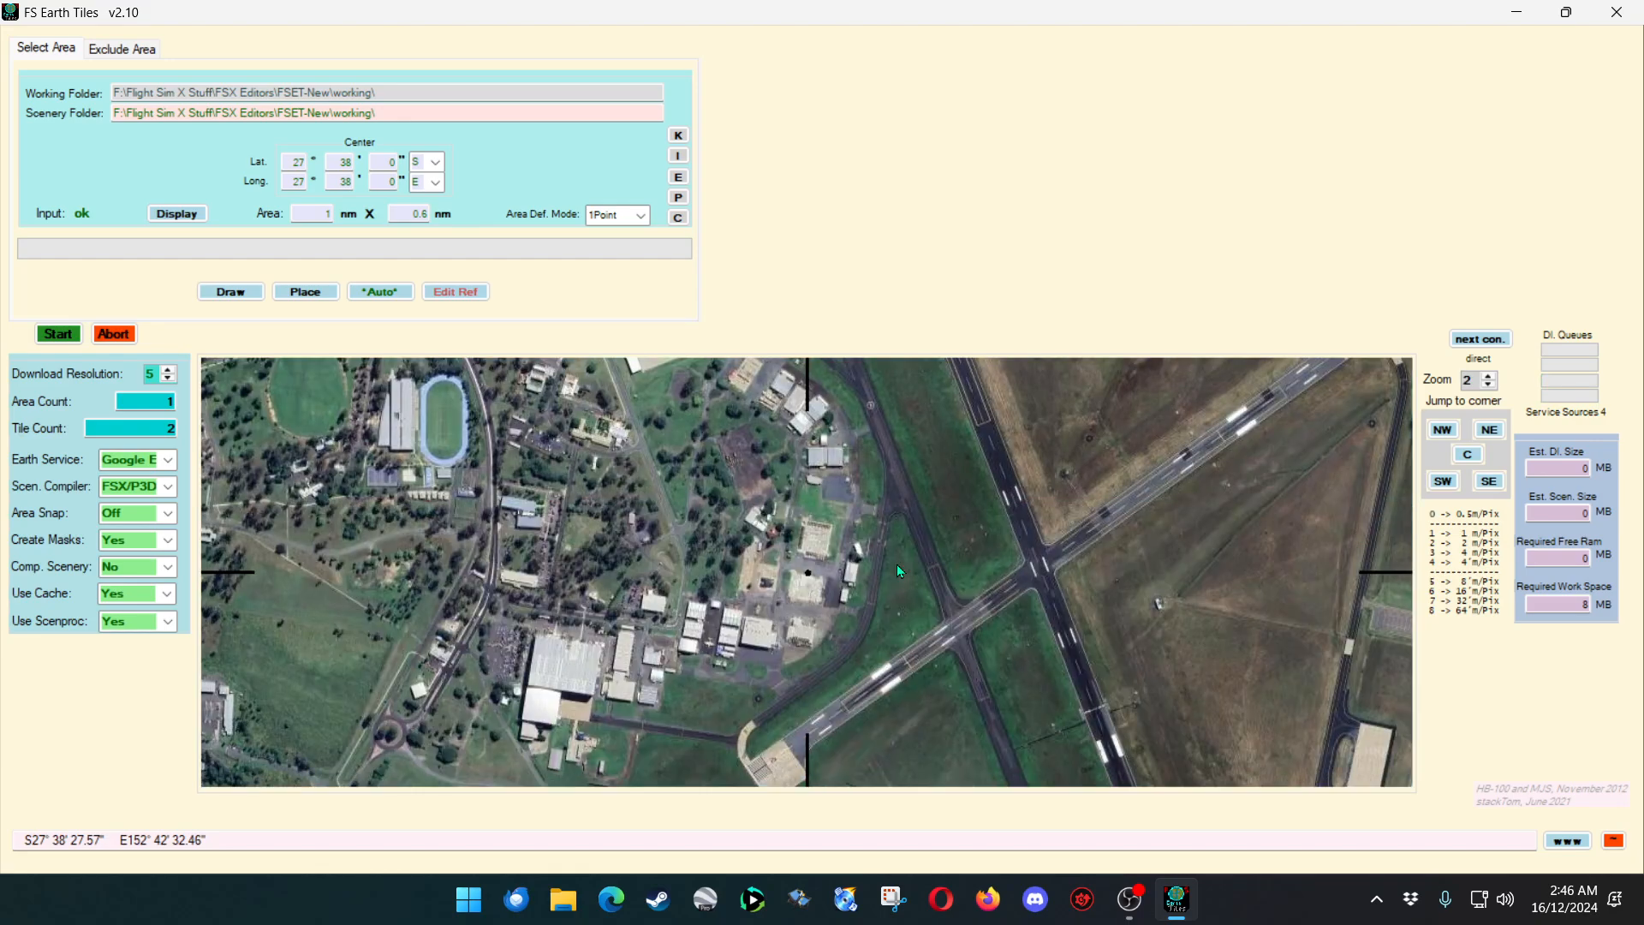
{"action": "left_click_drag", "start_coordinate": [897, 564], "coordinate": [1178, 586]}
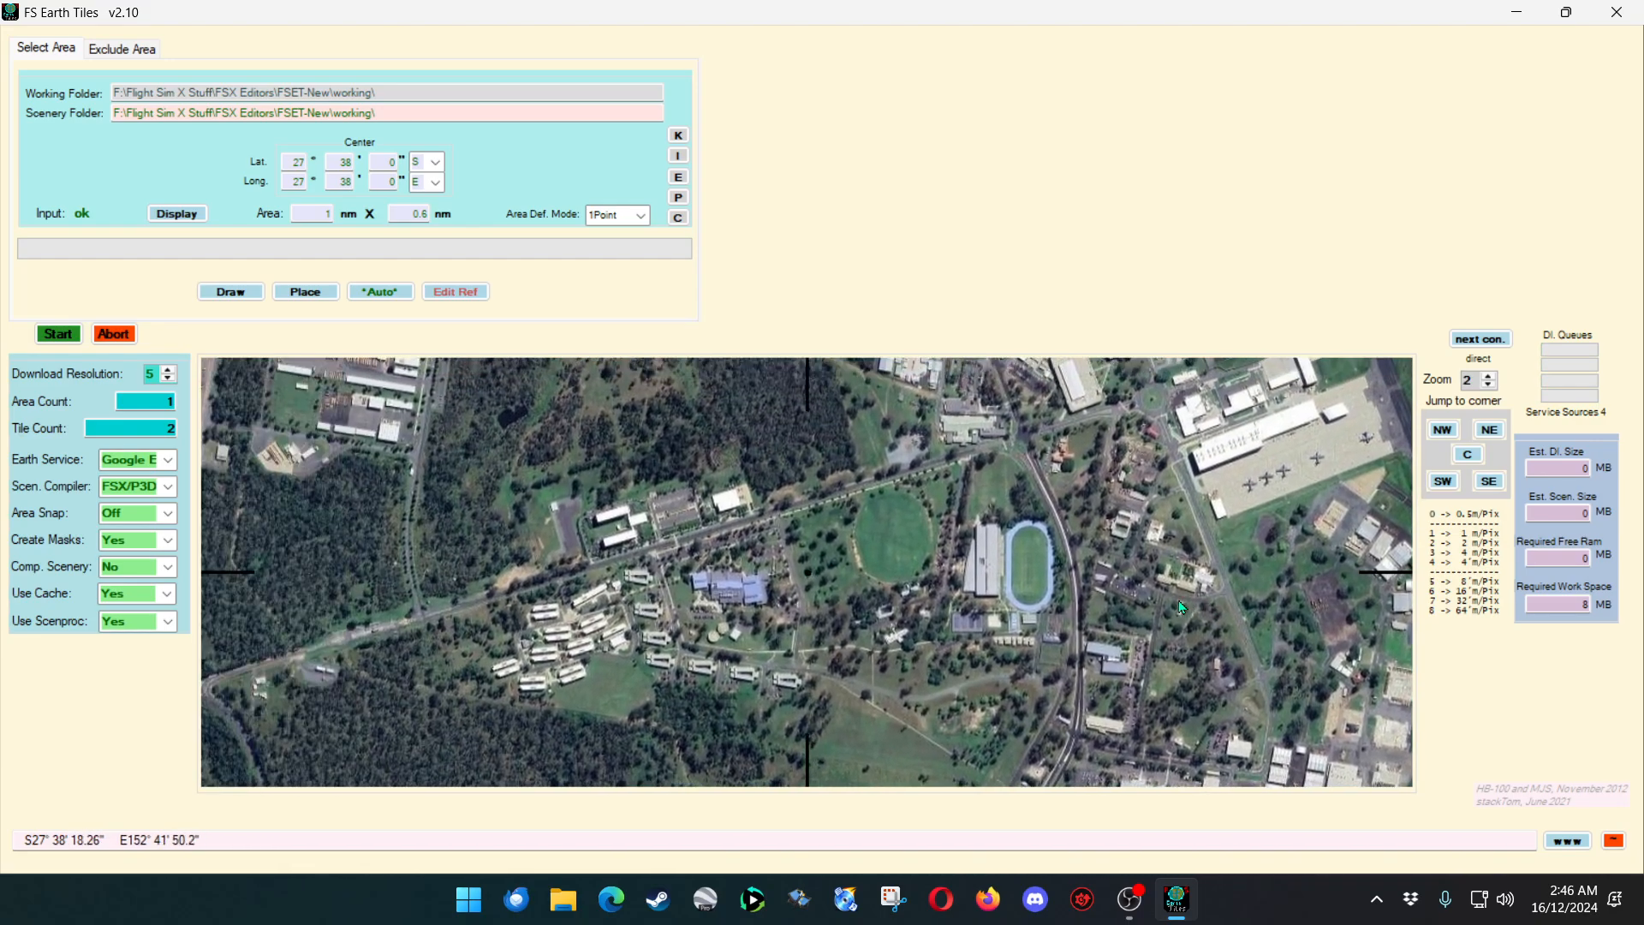
{"action": "left_click_drag", "start_coordinate": [916, 613], "coordinate": [1031, 597]}
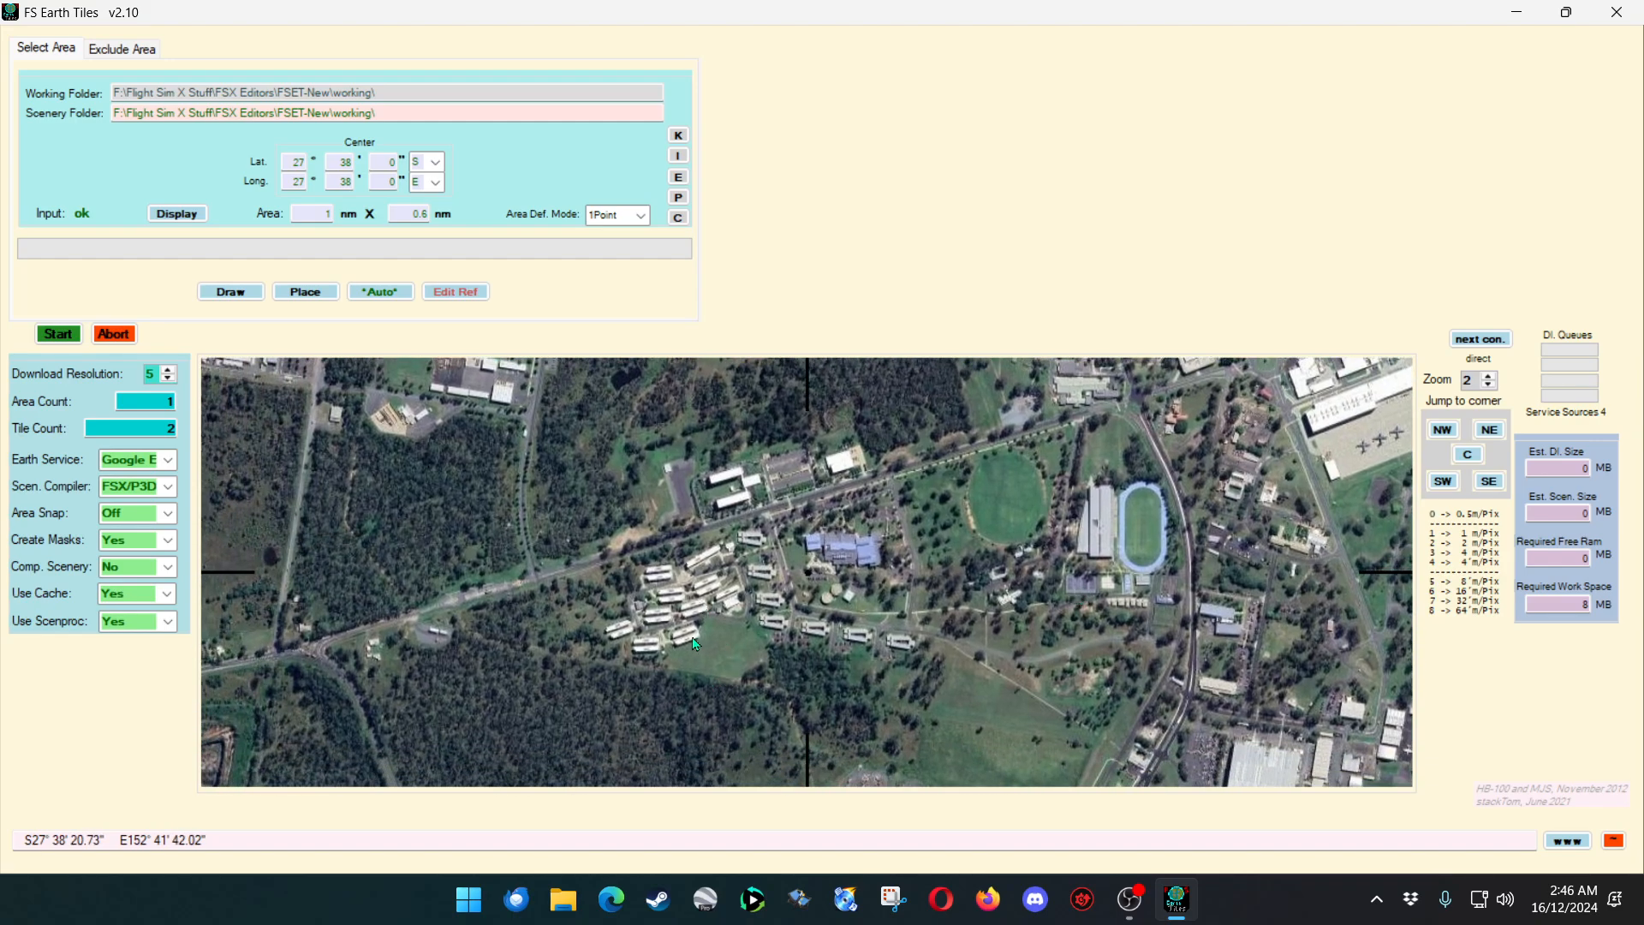
{"action": "scroll", "coordinate": [695, 644], "scroll_direction": "up", "scroll_amount": 2}
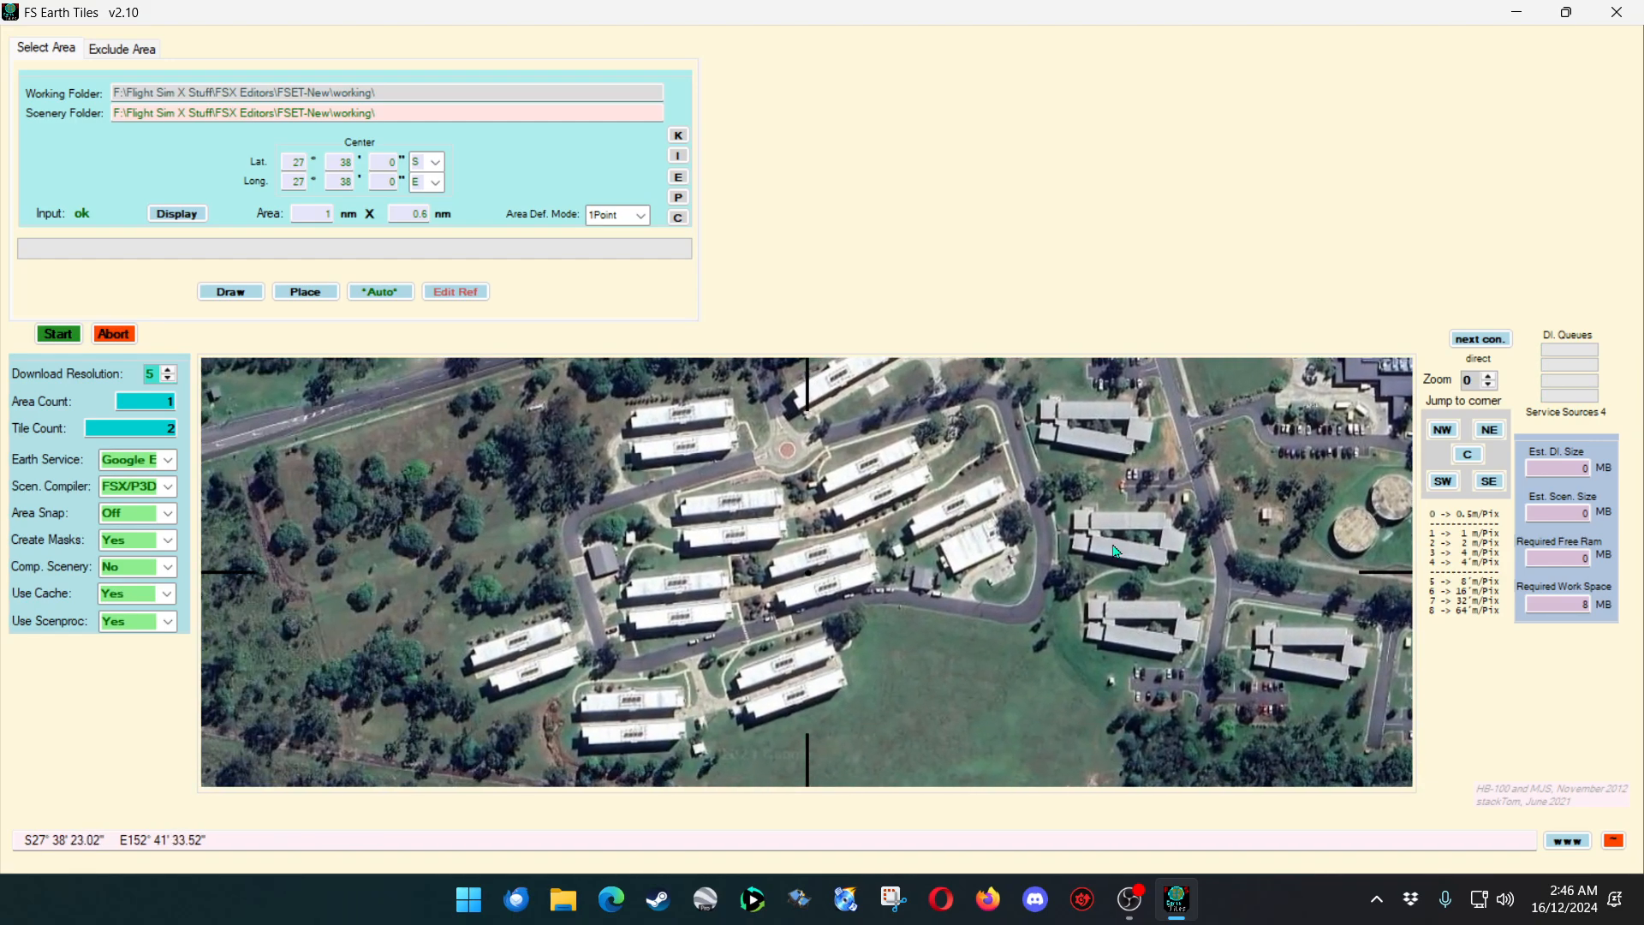
{"action": "left_click_drag", "start_coordinate": [1304, 601], "coordinate": [1016, 567]}
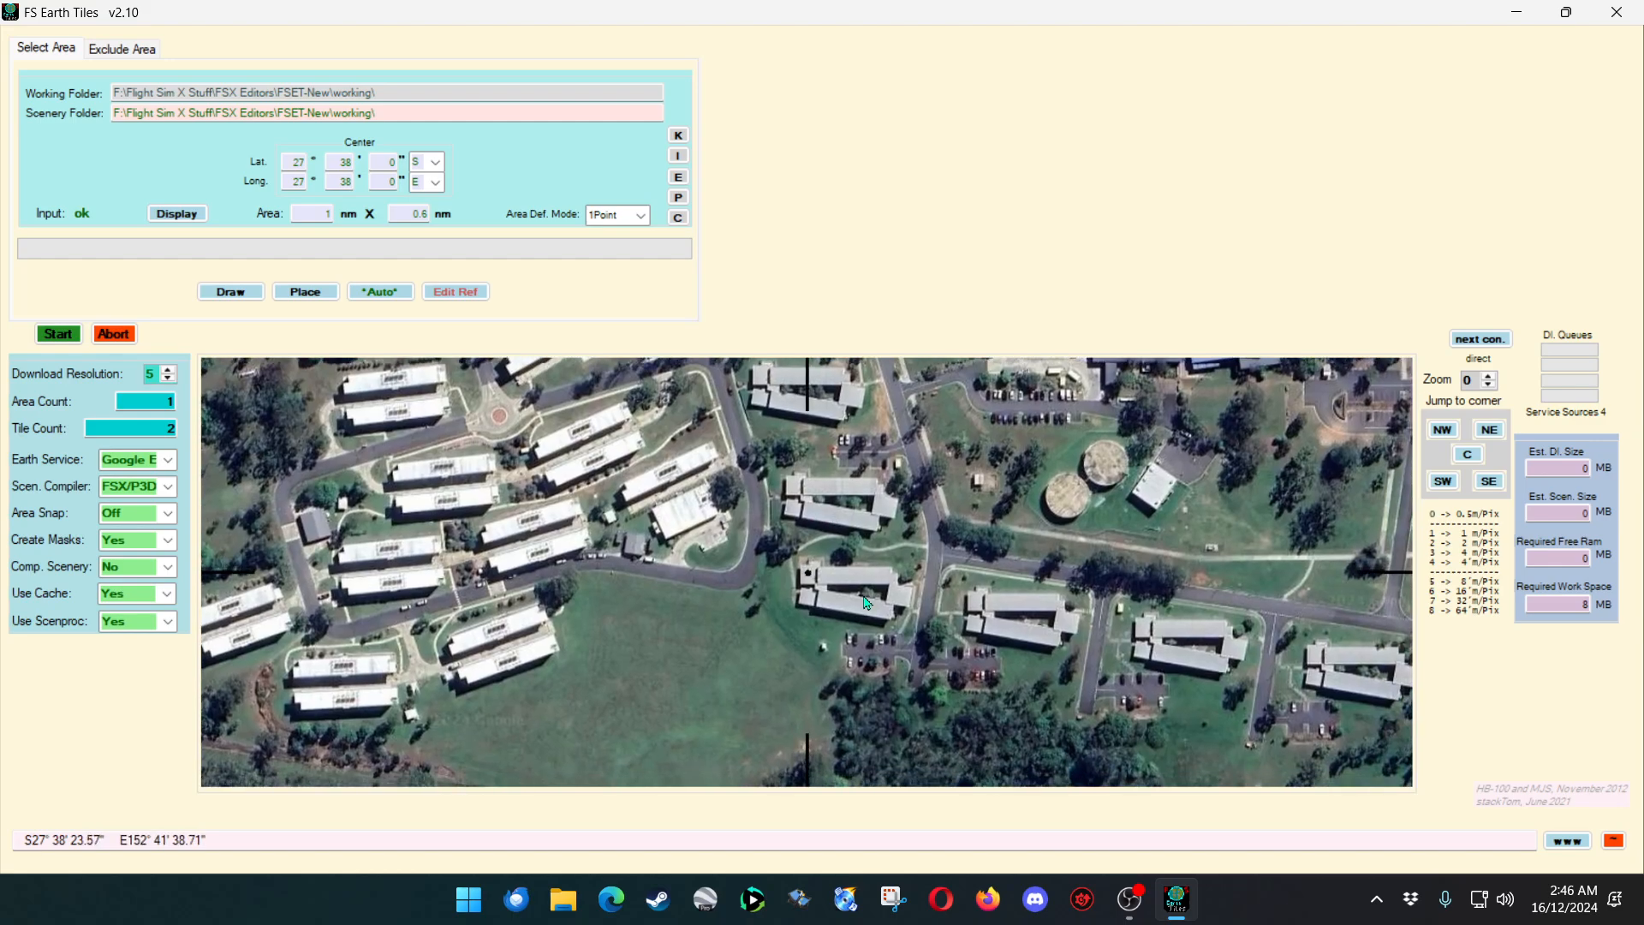
{"action": "left_click_drag", "start_coordinate": [857, 563], "coordinate": [1150, 672]}
{"action": "left_click_drag", "start_coordinate": [1247, 655], "coordinate": [1161, 563]}
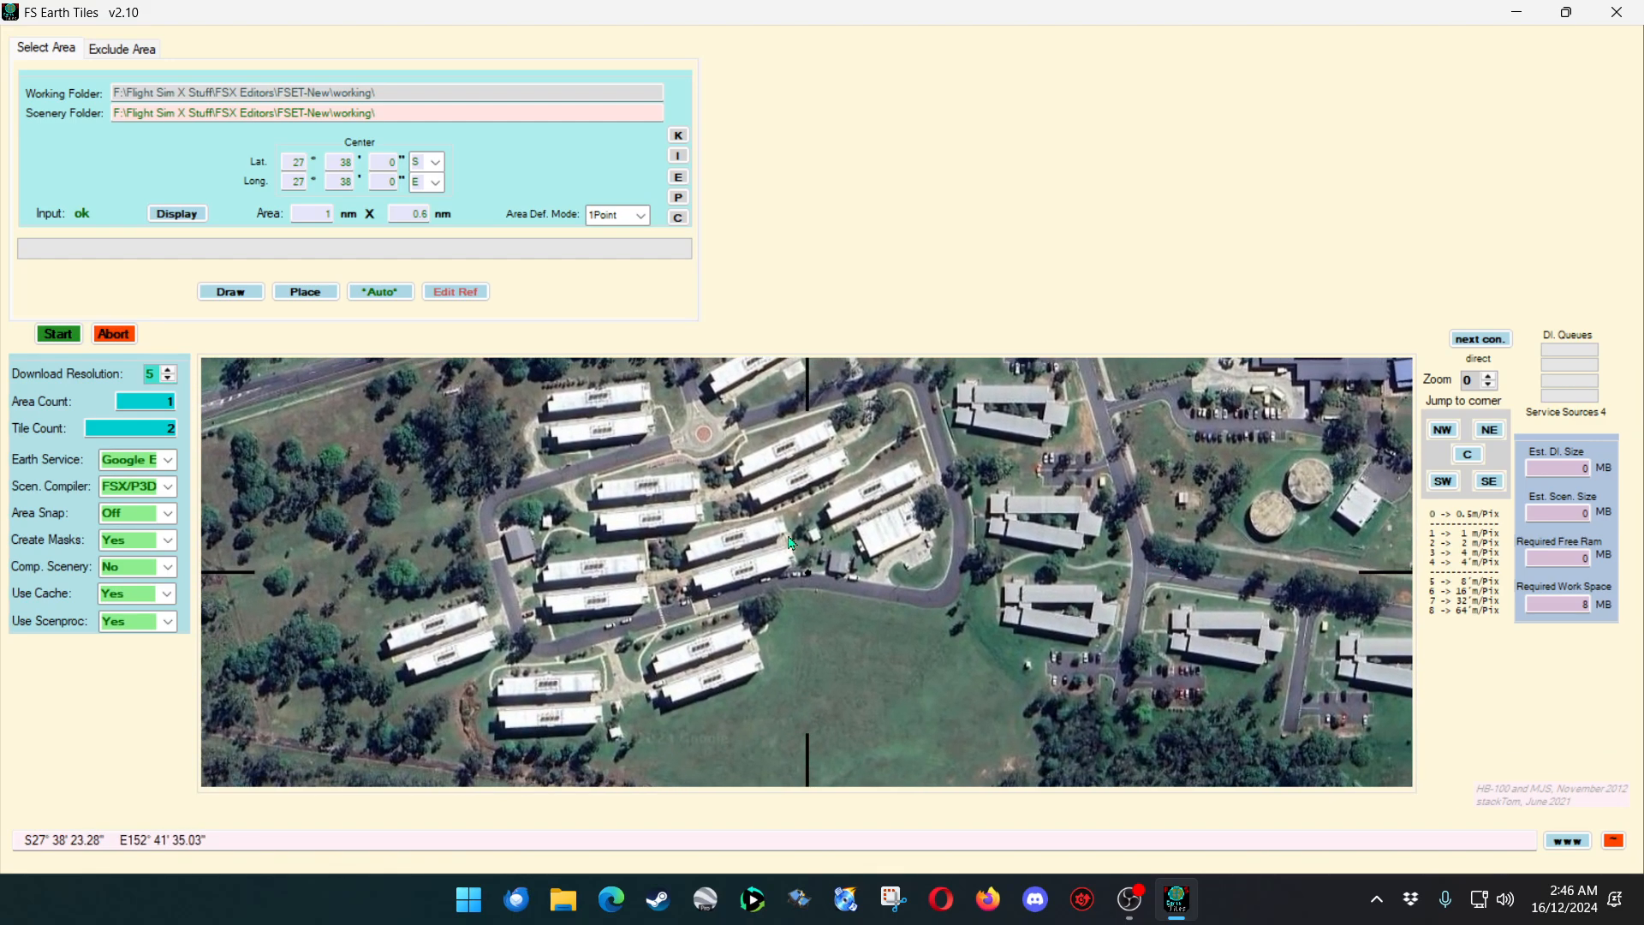
Survey the white-roofed blocks around the small roundabout and the wooded ground beside them at zoom level 0.
{"action": "left_click_drag", "start_coordinate": [943, 605], "coordinate": [978, 733]}
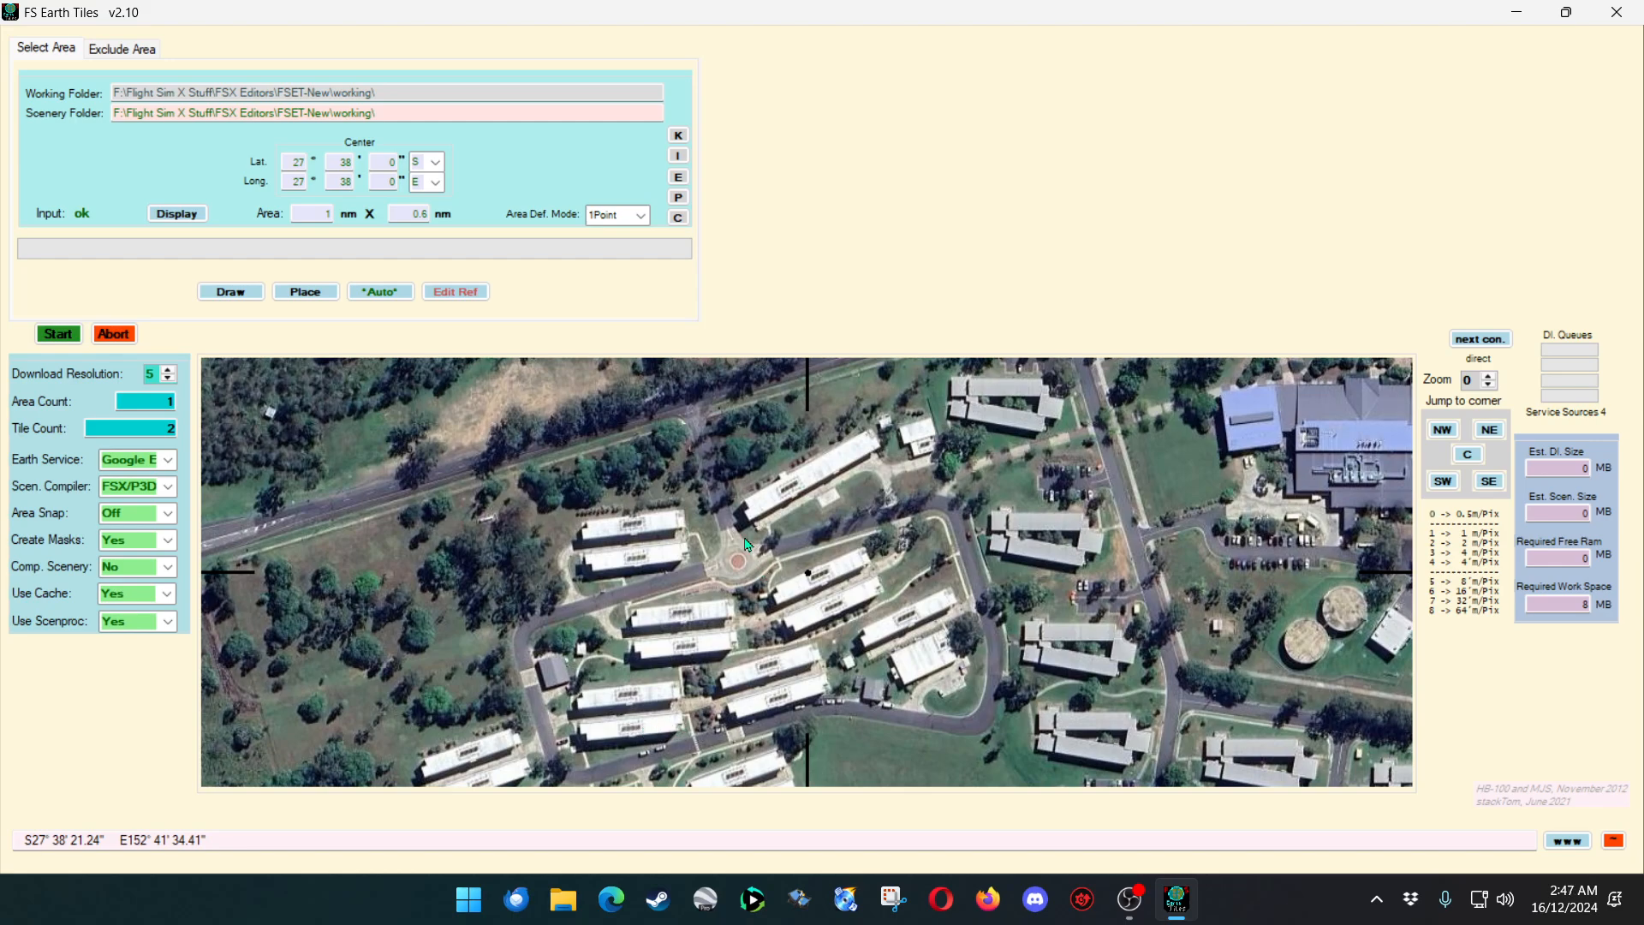
{"action": "left_click_drag", "start_coordinate": [743, 537], "coordinate": [1040, 466]}
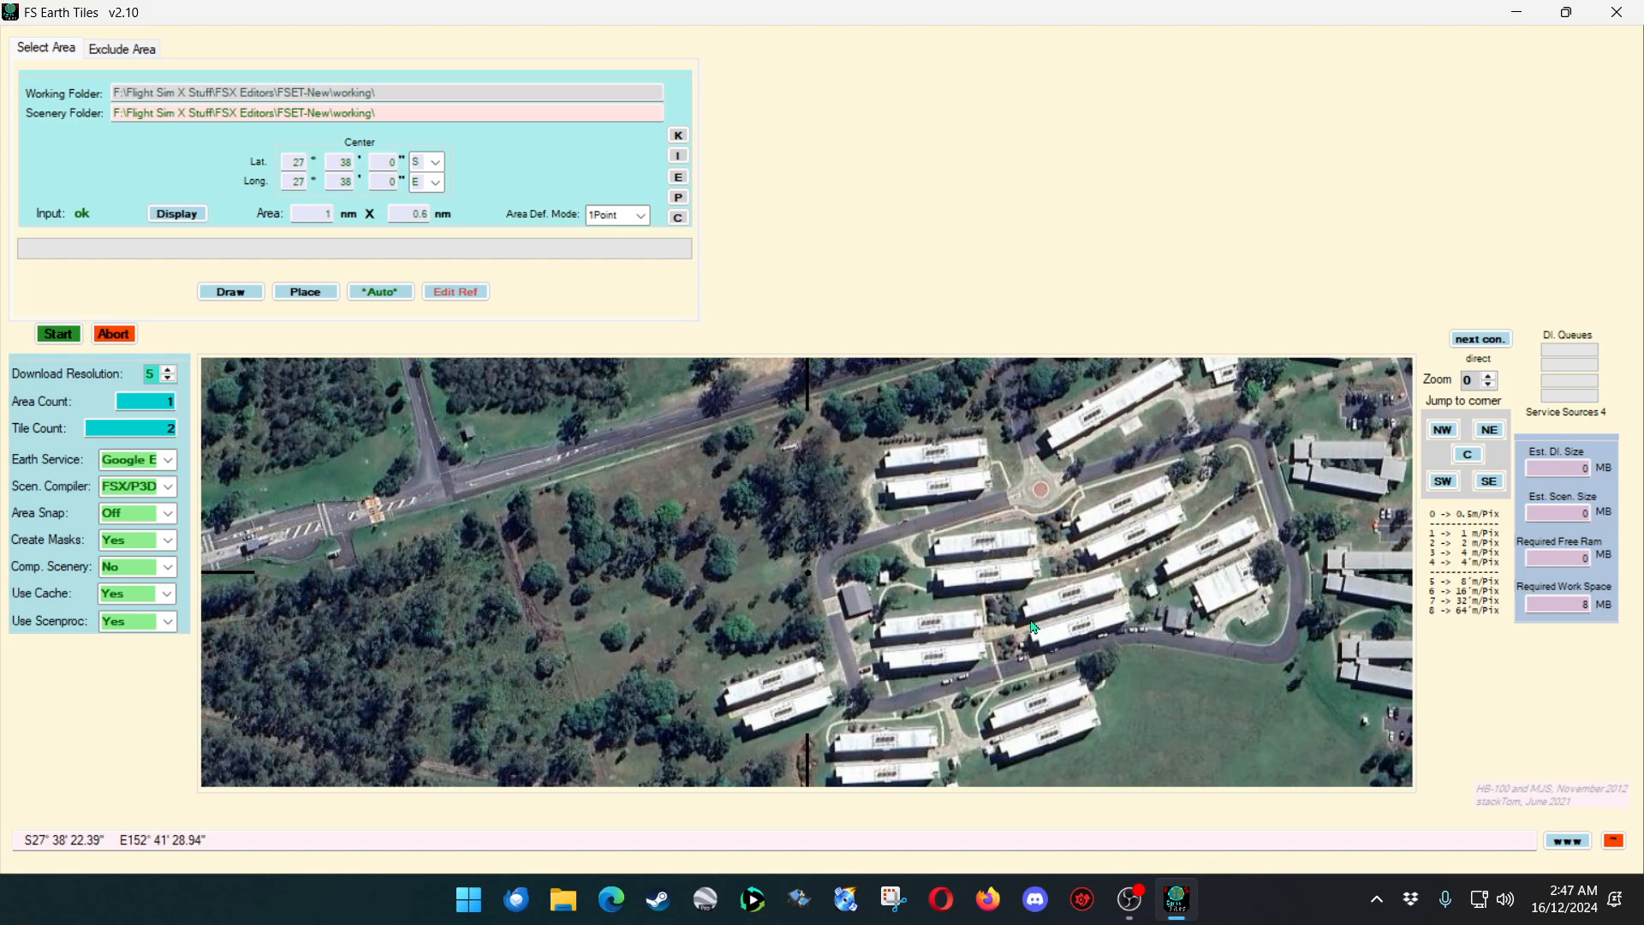
{"action": "left_click_drag", "start_coordinate": [1070, 672], "coordinate": [829, 752]}
{"action": "left_click_drag", "start_coordinate": [808, 576], "coordinate": [826, 629]}
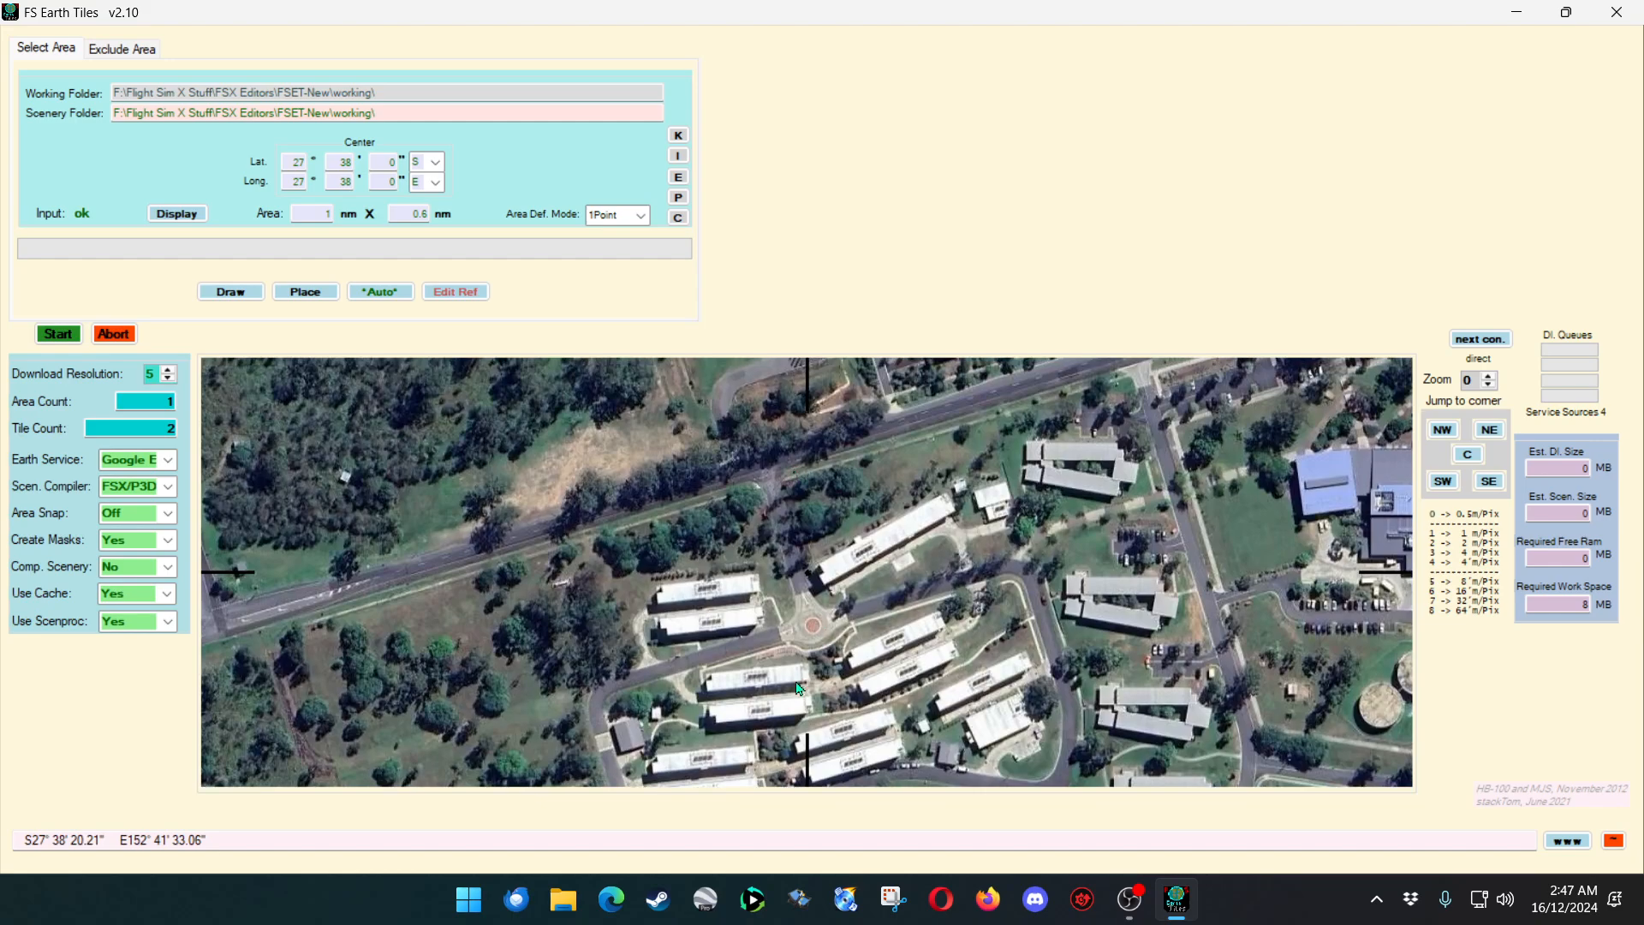
{"action": "left_click_drag", "start_coordinate": [798, 687], "coordinate": [784, 563]}
{"action": "left_click_drag", "start_coordinate": [745, 489], "coordinate": [811, 480]}
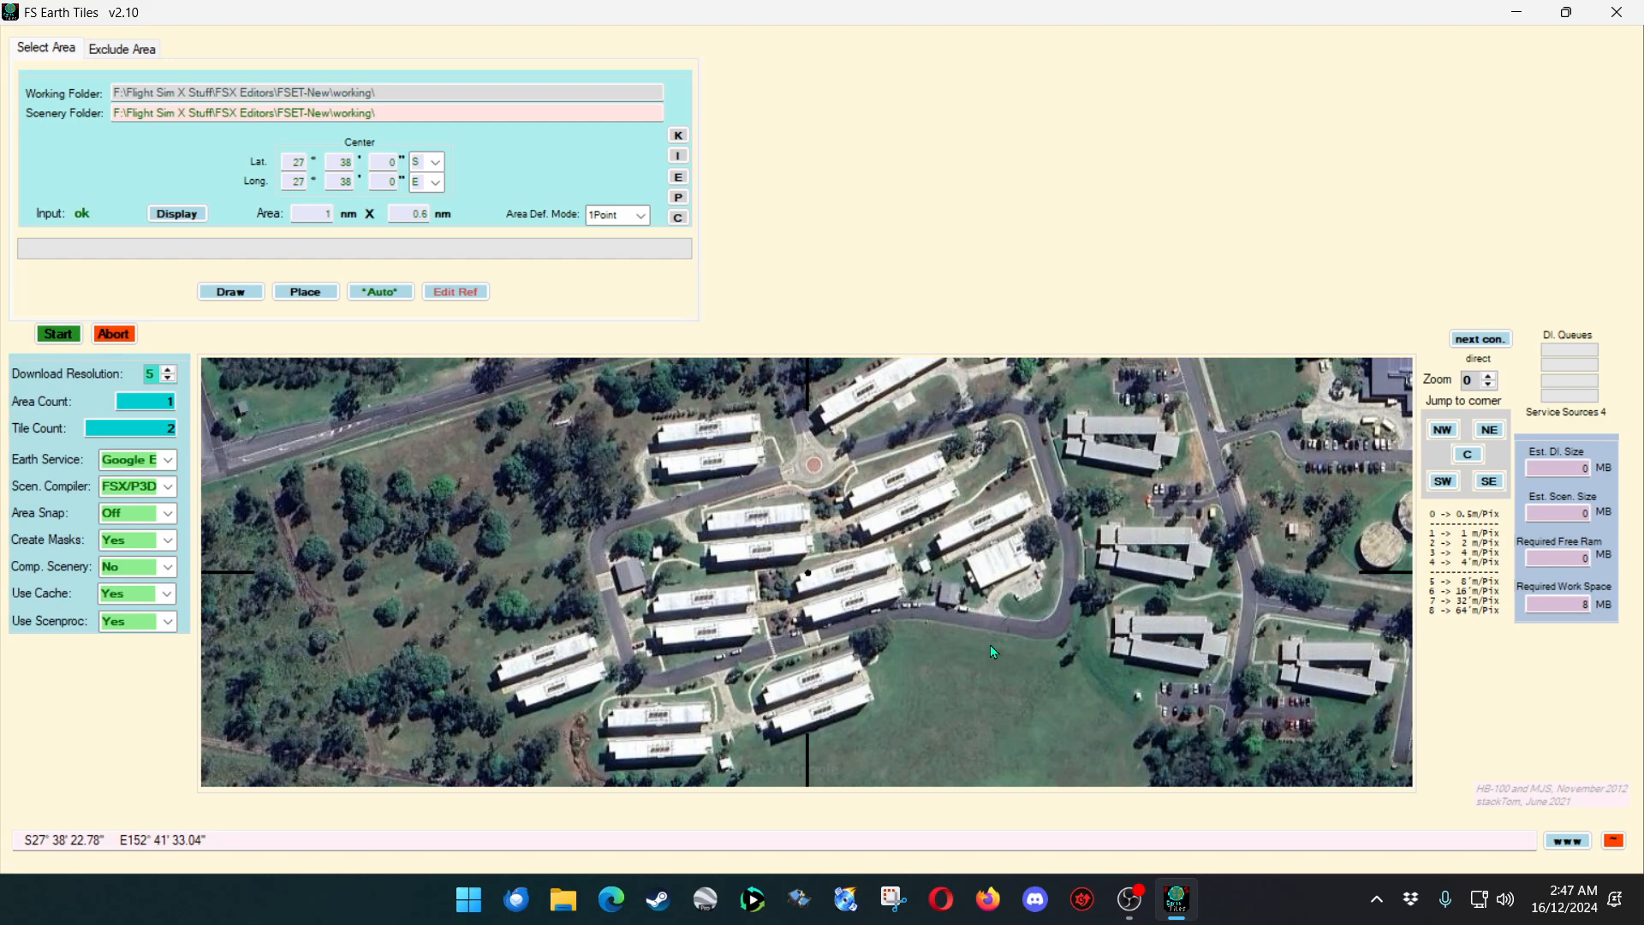
Inspect the large blue-roofed complex east of the accommodation blocks and the buildings across the main road.
{"action": "left_click_drag", "start_coordinate": [990, 645], "coordinate": [402, 649]}
{"action": "left_click_drag", "start_coordinate": [721, 562], "coordinate": [623, 672]}
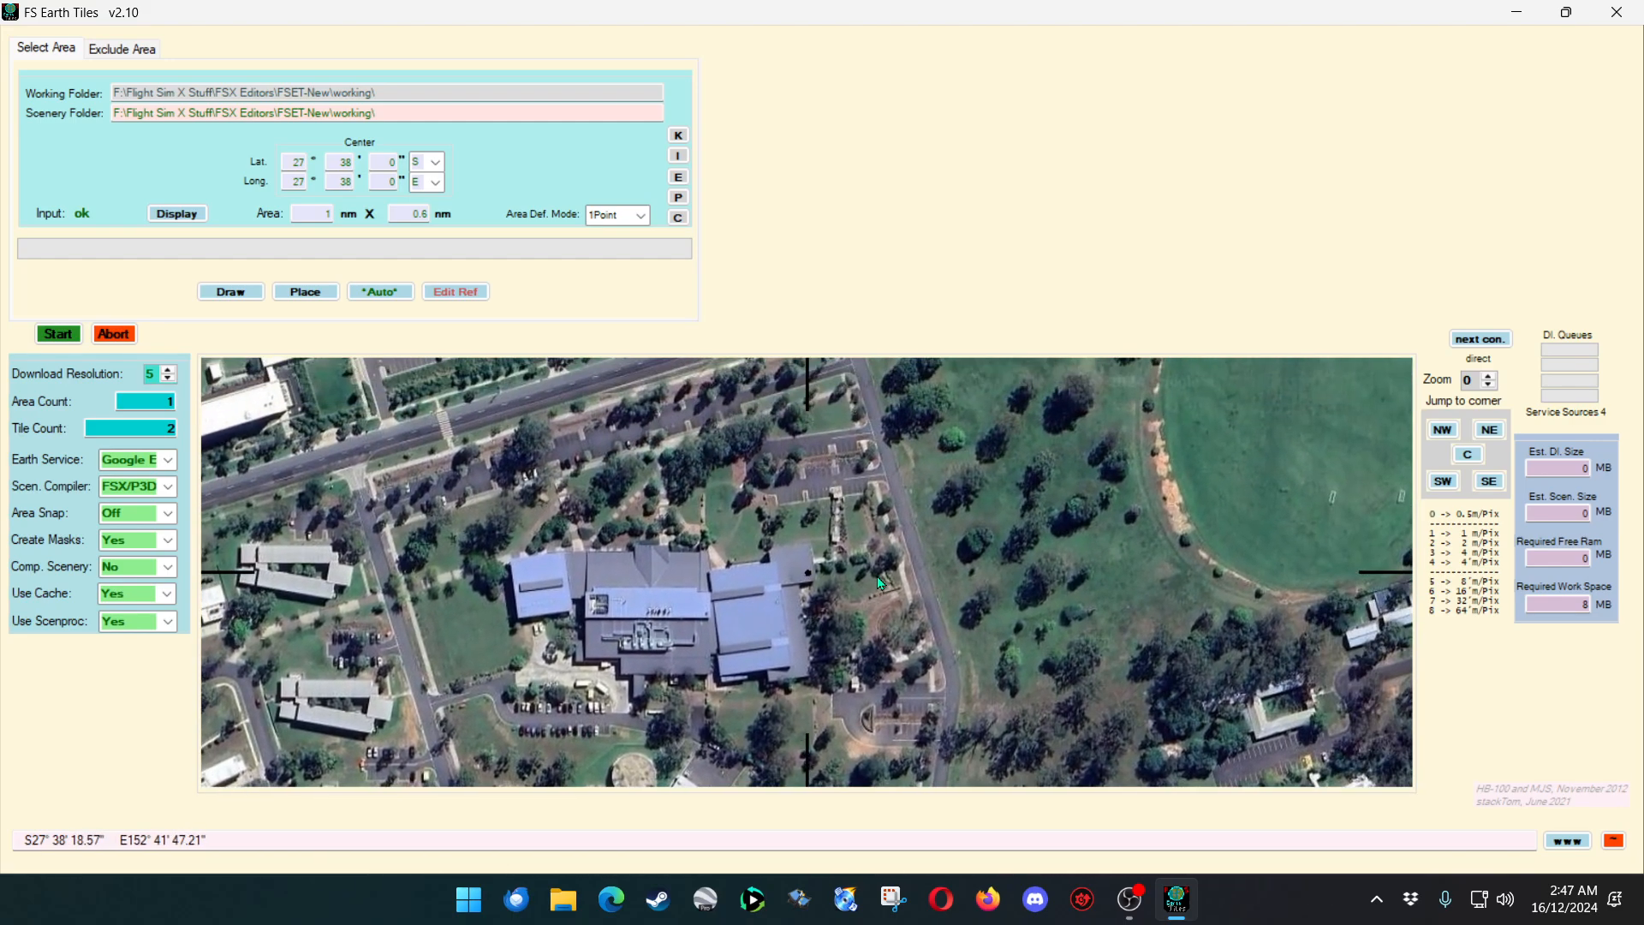
{"action": "left_click_drag", "start_coordinate": [694, 615], "coordinate": [993, 512]}
{"action": "left_click_drag", "start_coordinate": [692, 522], "coordinate": [877, 500]}
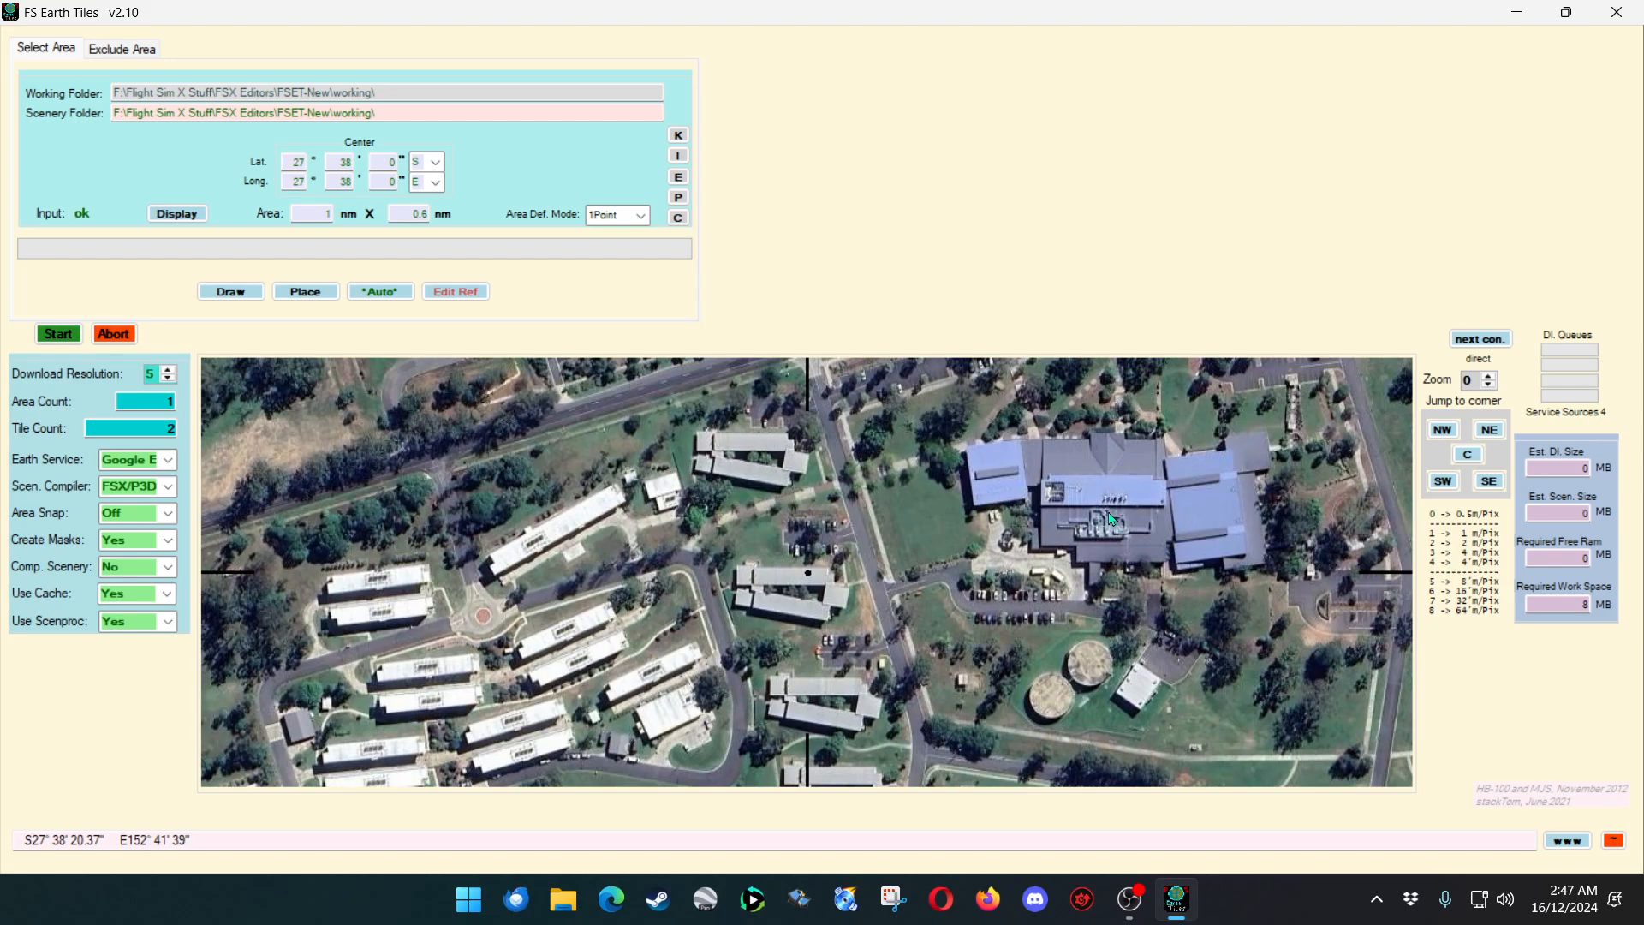
{"action": "left_click_drag", "start_coordinate": [1110, 519], "coordinate": [908, 732]}
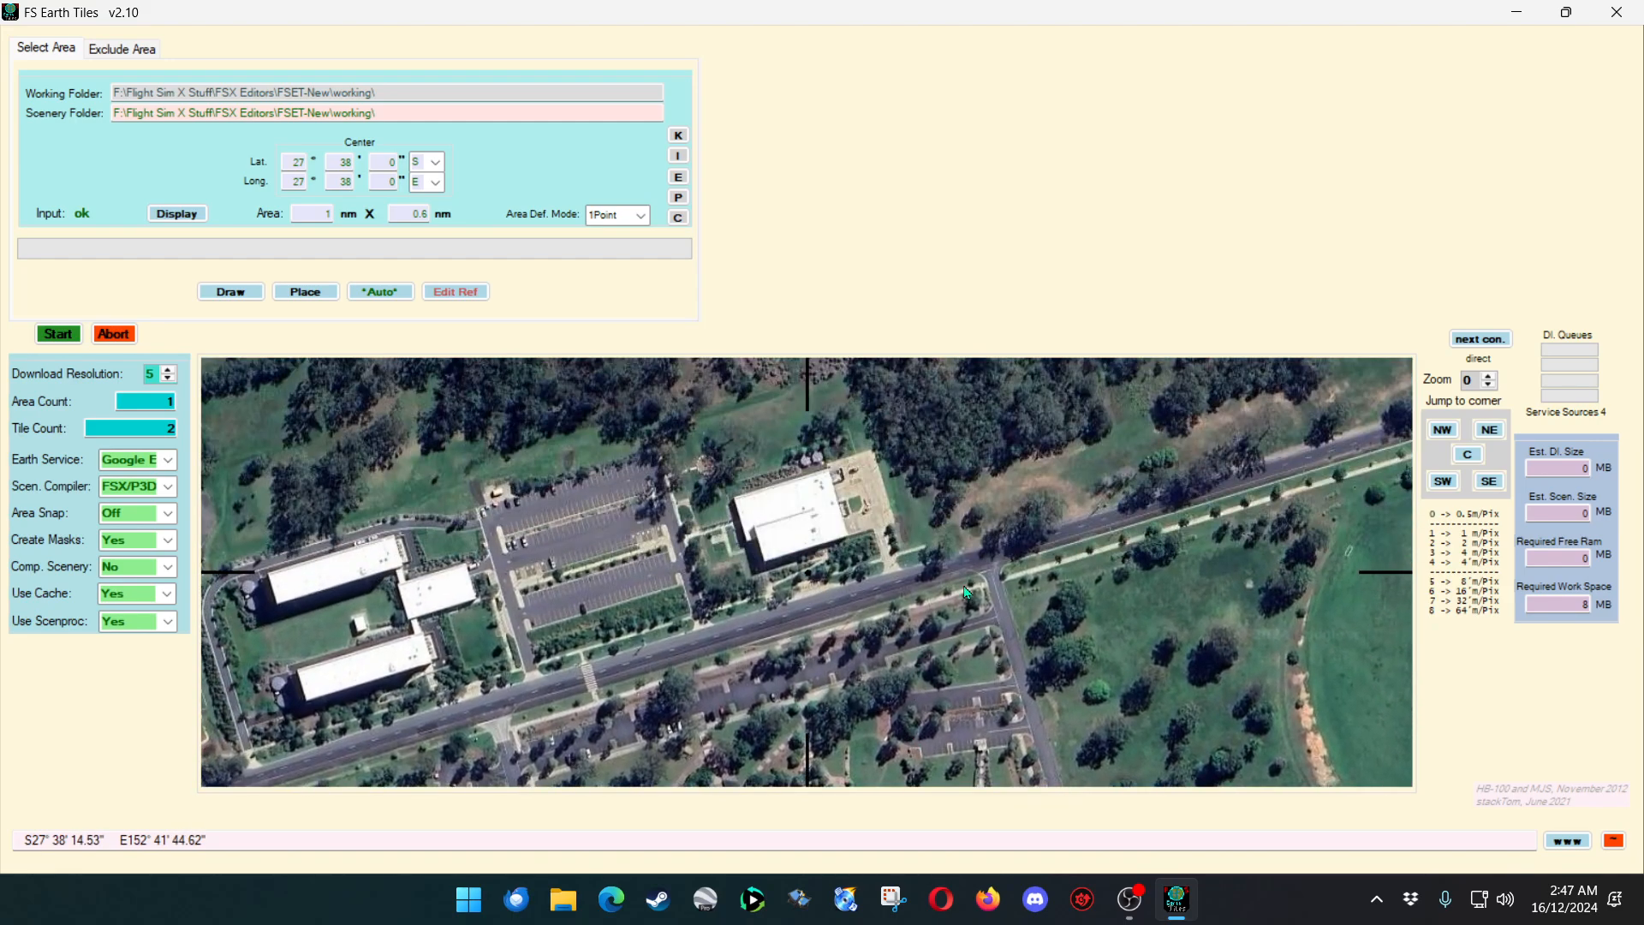
View the round sports oval and the blue-tracked field, widening out to the whole airfield at zoom level 3.
{"action": "left_click_drag", "start_coordinate": [964, 586], "coordinate": [556, 446]}
{"action": "left_click_drag", "start_coordinate": [1293, 552], "coordinate": [783, 644]}
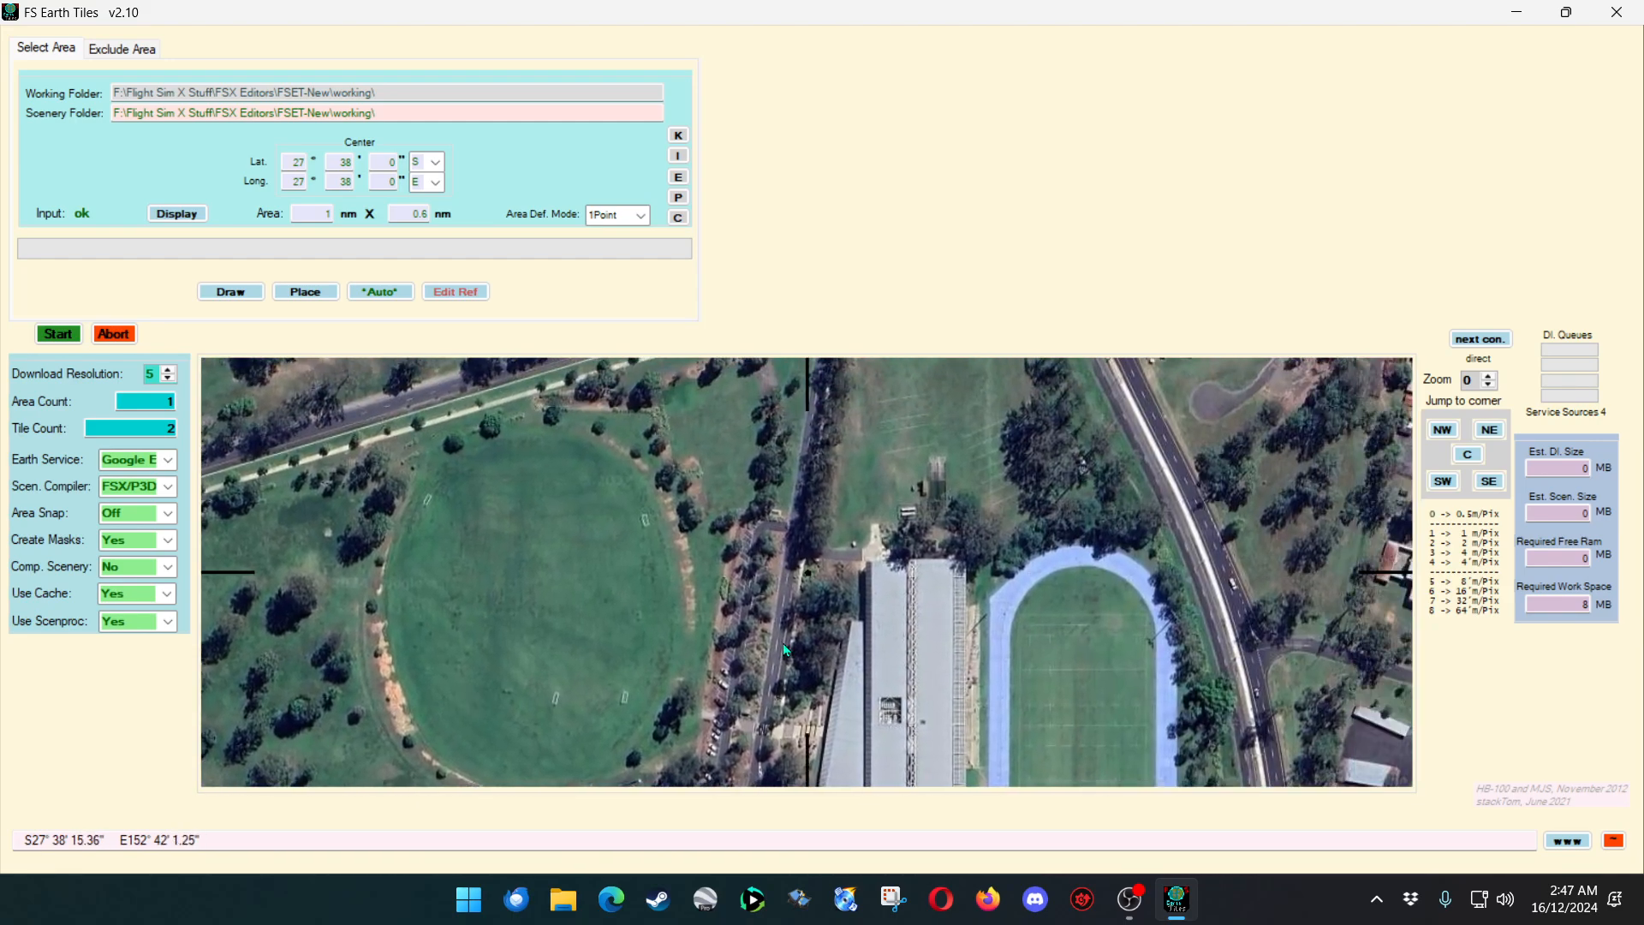
{"action": "scroll", "coordinate": [784, 649], "scroll_direction": "down", "scroll_amount": 2}
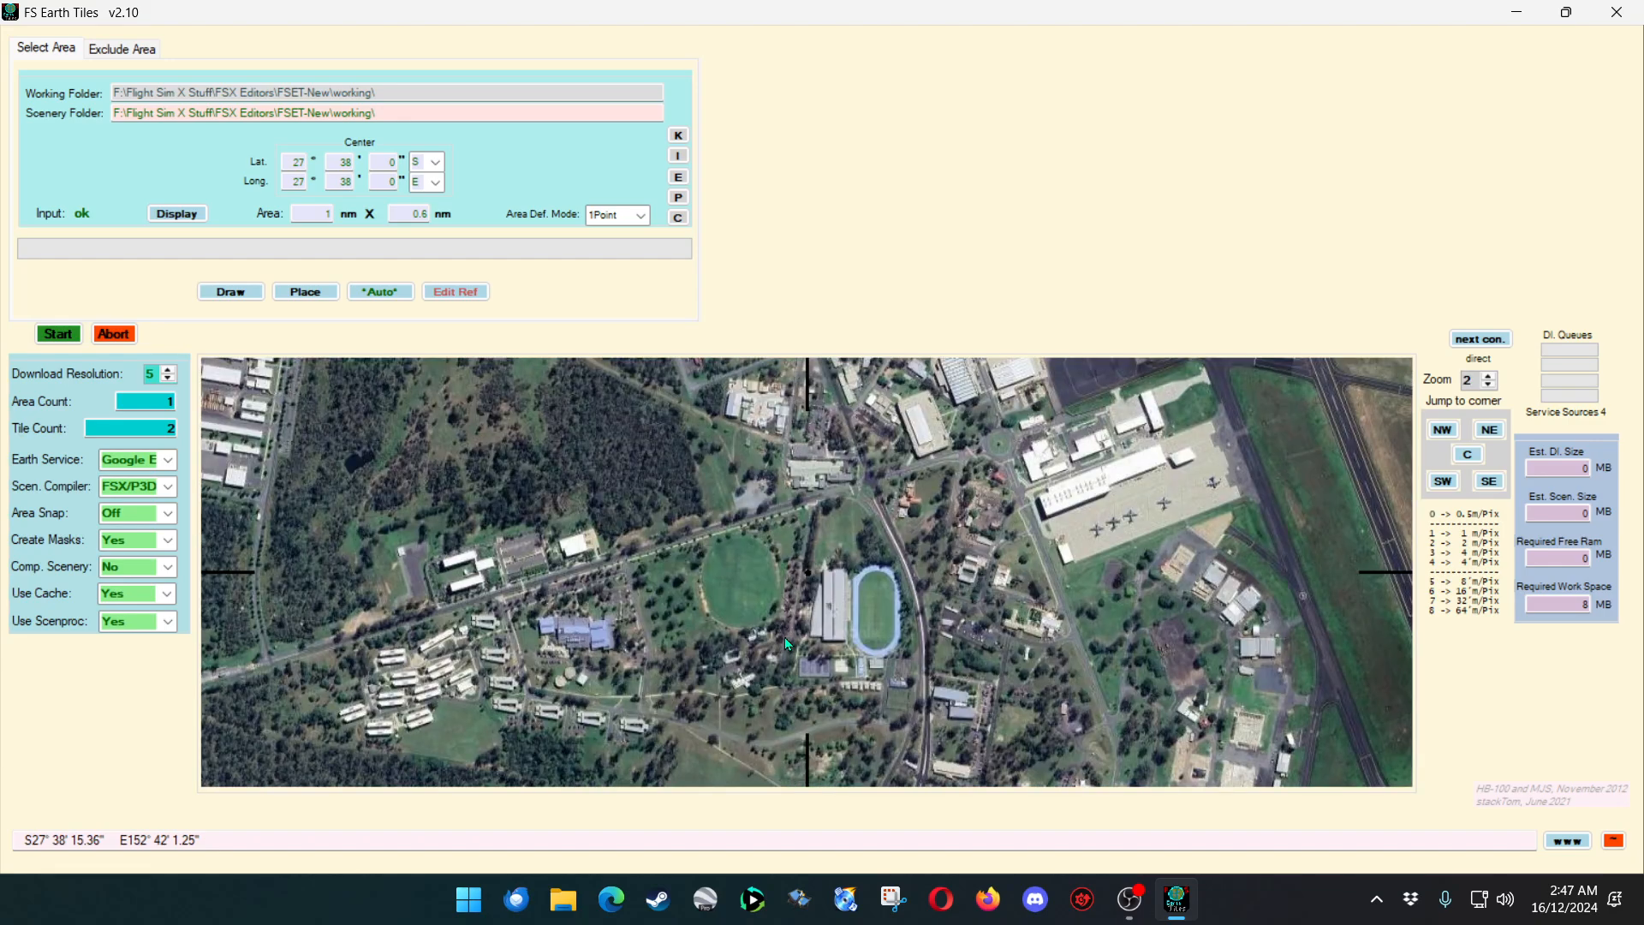
{"action": "left_click_drag", "start_coordinate": [922, 578], "coordinate": [589, 692]}
{"action": "scroll", "coordinate": [870, 617], "scroll_direction": "down", "scroll_amount": 1}
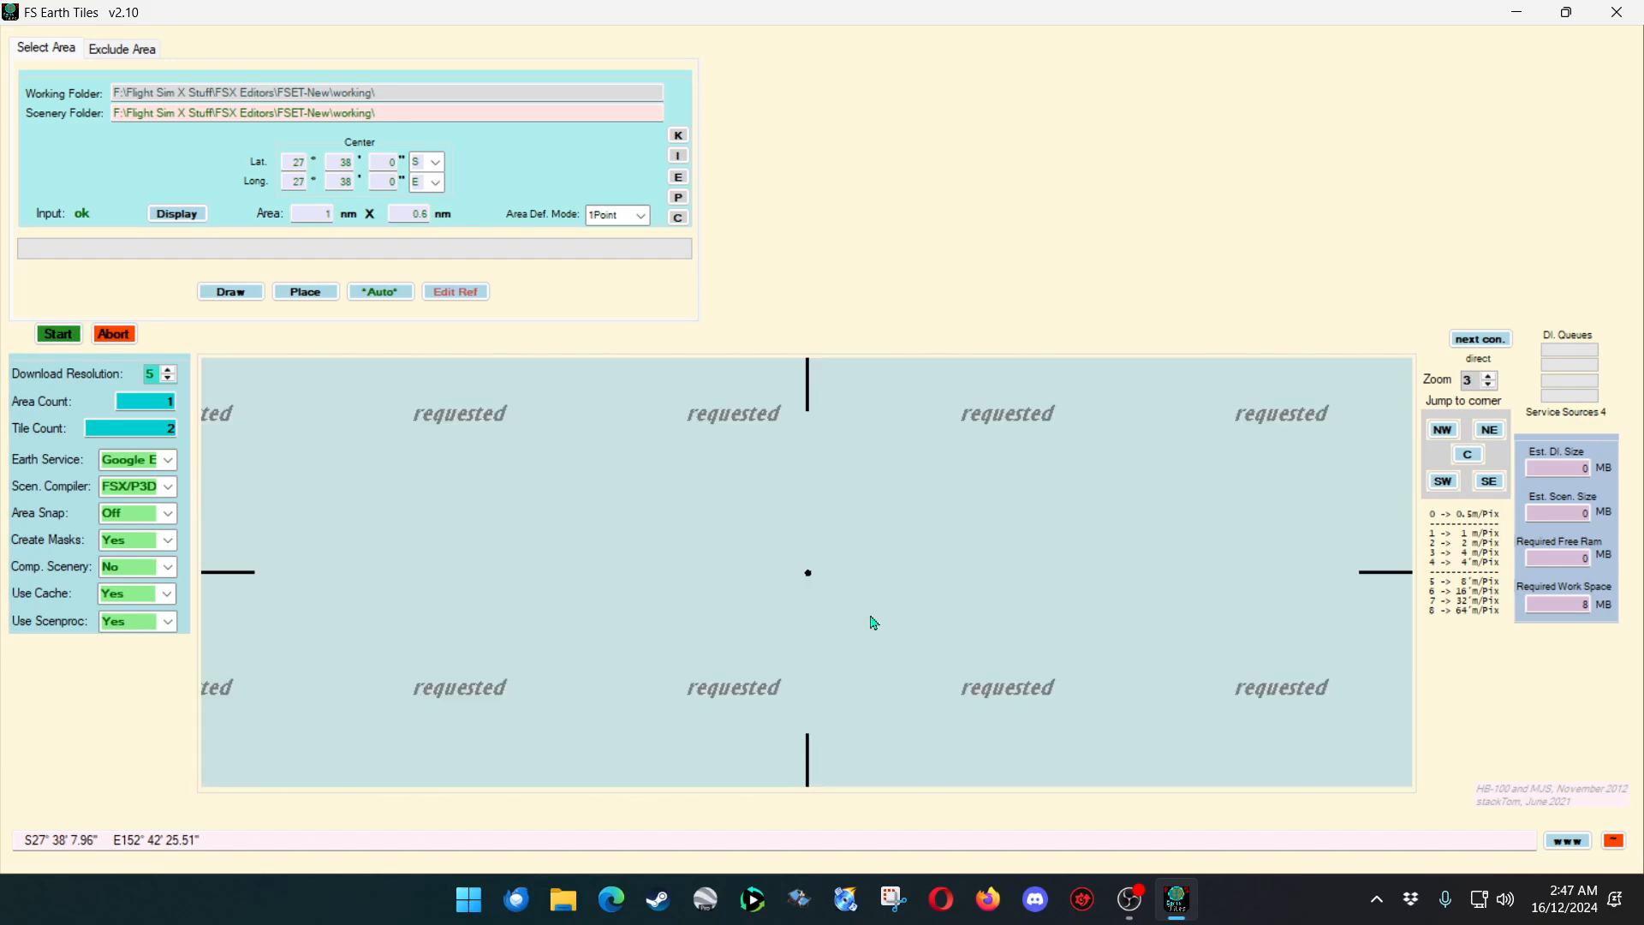
{"action": "left_click_drag", "start_coordinate": [822, 689], "coordinate": [851, 587]}
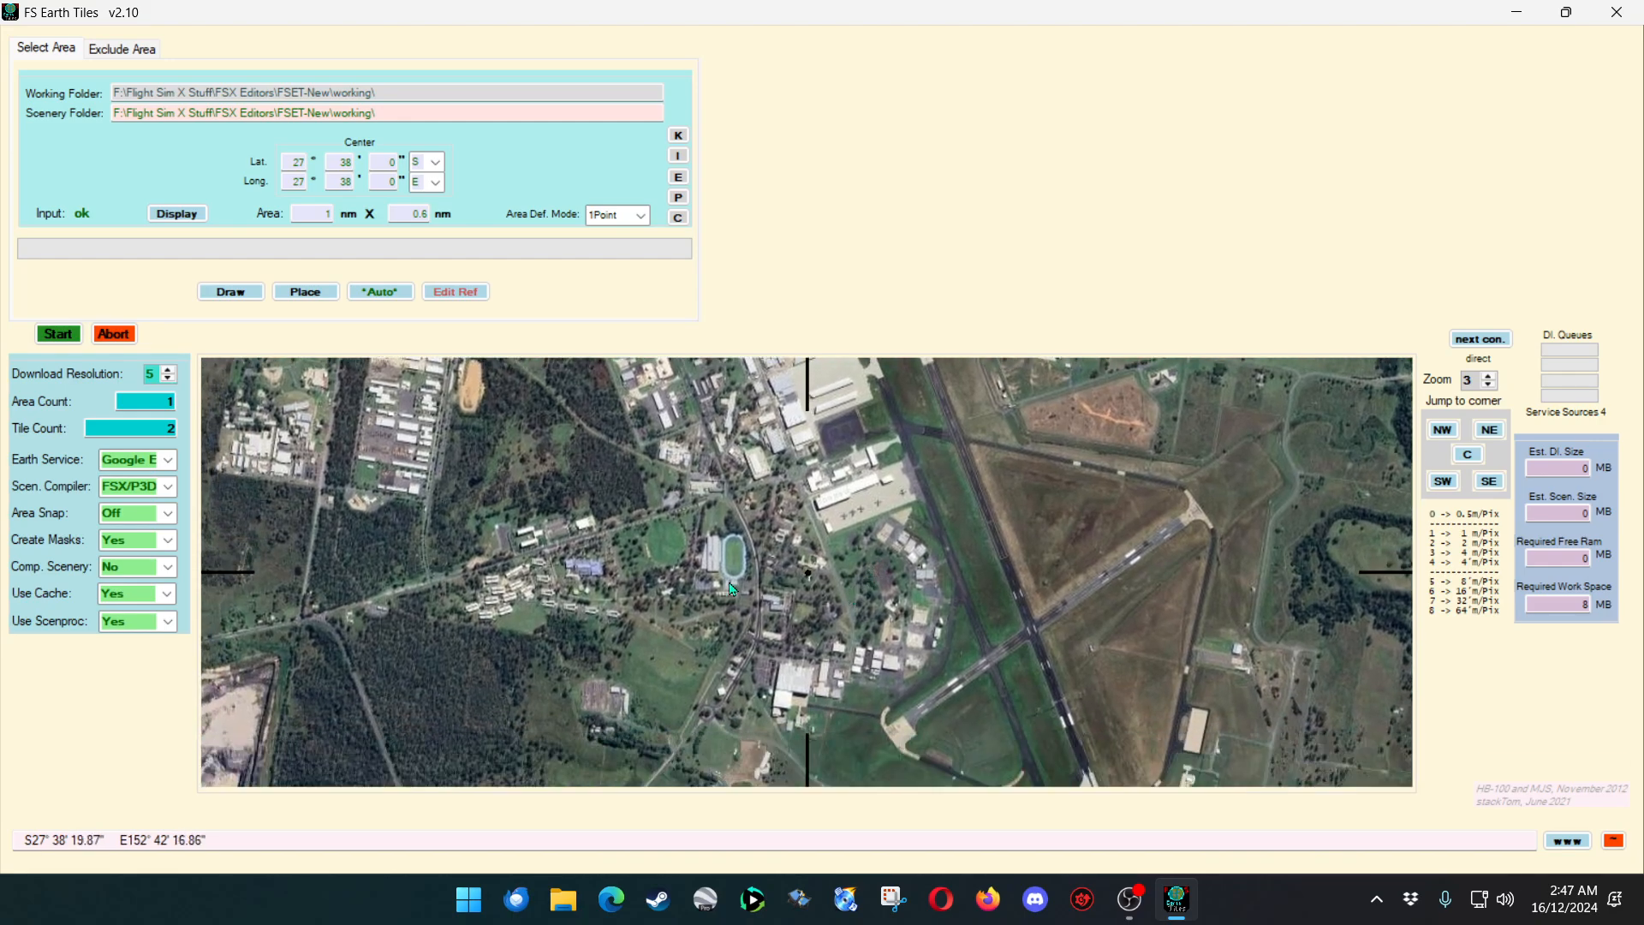
Inspect the propeller aircraft parked on the apron beside the long white hangar, down to zoom level -4.
{"action": "scroll", "coordinate": [732, 589], "scroll_direction": "up", "scroll_amount": 1}
{"action": "left_click_drag", "start_coordinate": [916, 441], "coordinate": [812, 581]}
{"action": "scroll", "coordinate": [800, 582], "scroll_direction": "up", "scroll_amount": 1}
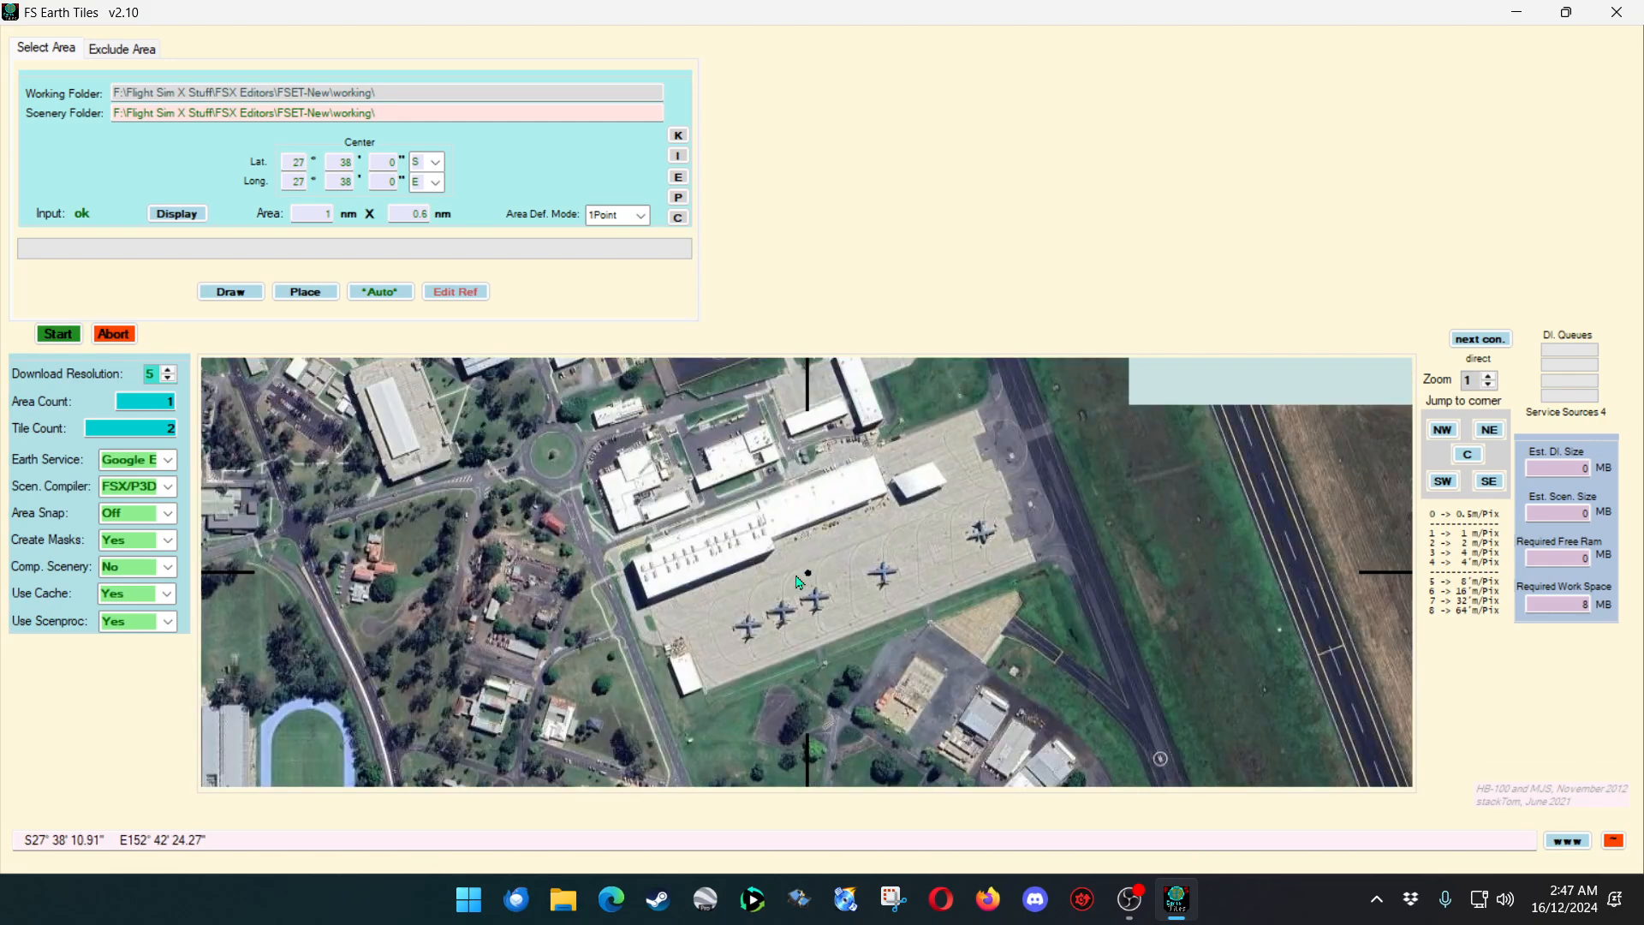
{"action": "scroll", "coordinate": [797, 582], "scroll_direction": "up", "scroll_amount": 3}
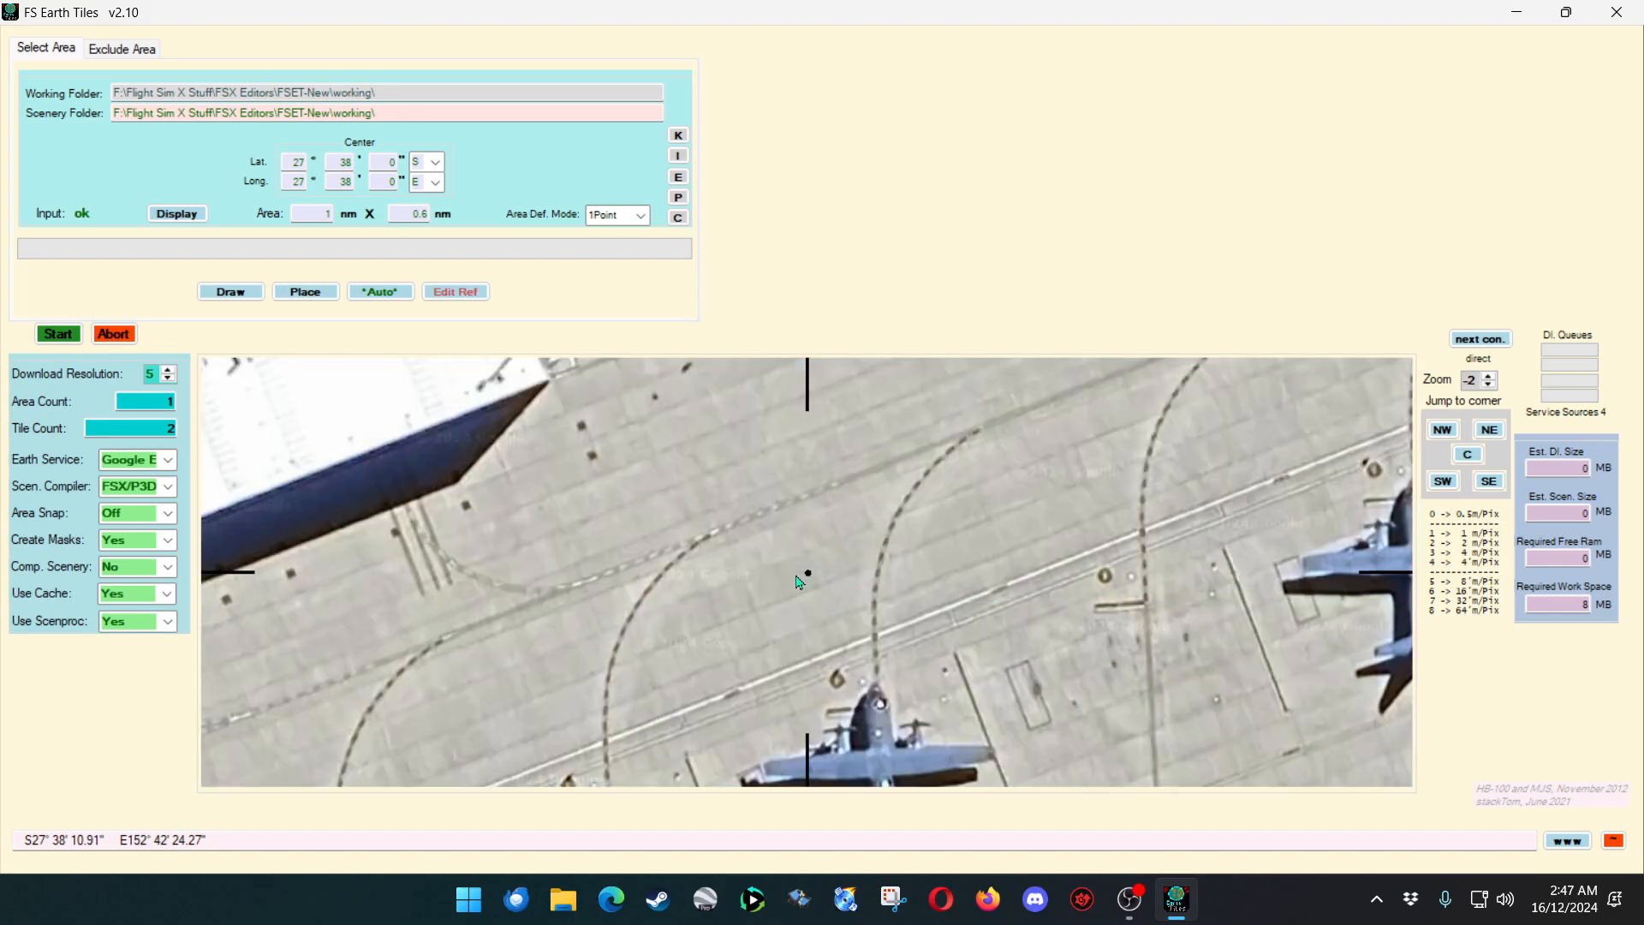
{"action": "scroll", "coordinate": [796, 583], "scroll_direction": "up", "scroll_amount": 1}
{"action": "scroll", "coordinate": [799, 583], "scroll_direction": "up", "scroll_amount": 1}
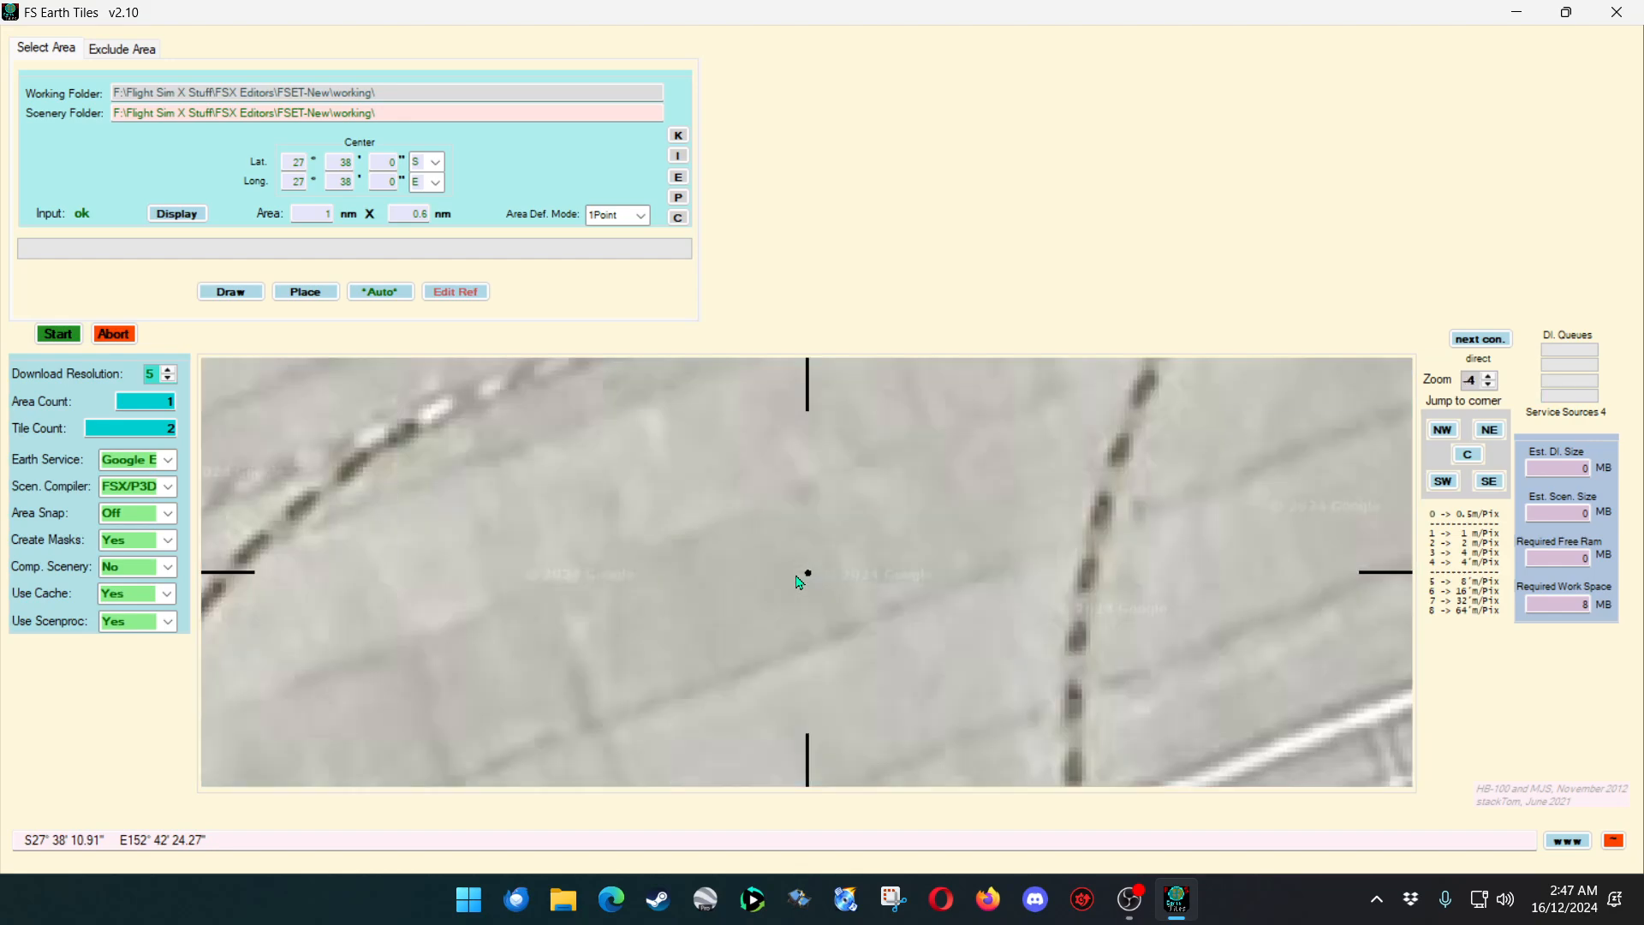
{"action": "left_click_drag", "start_coordinate": [797, 582], "coordinate": [462, 400]}
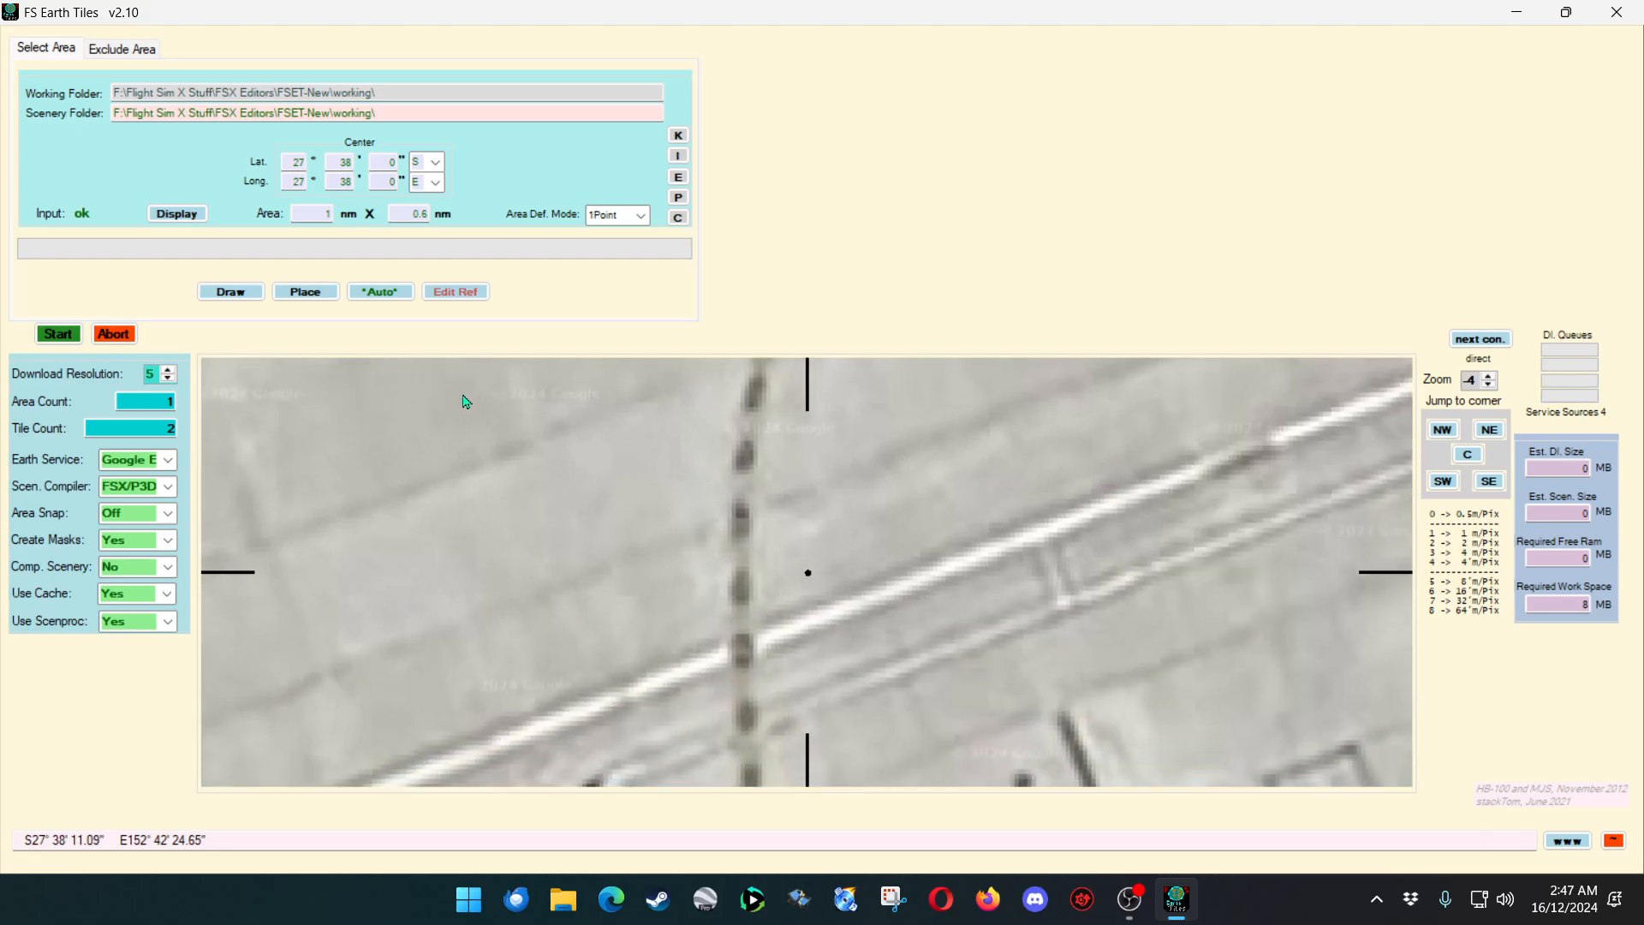
{"action": "left_click_drag", "start_coordinate": [574, 575], "coordinate": [667, 432]}
{"action": "left_click_drag", "start_coordinate": [718, 526], "coordinate": [712, 368]}
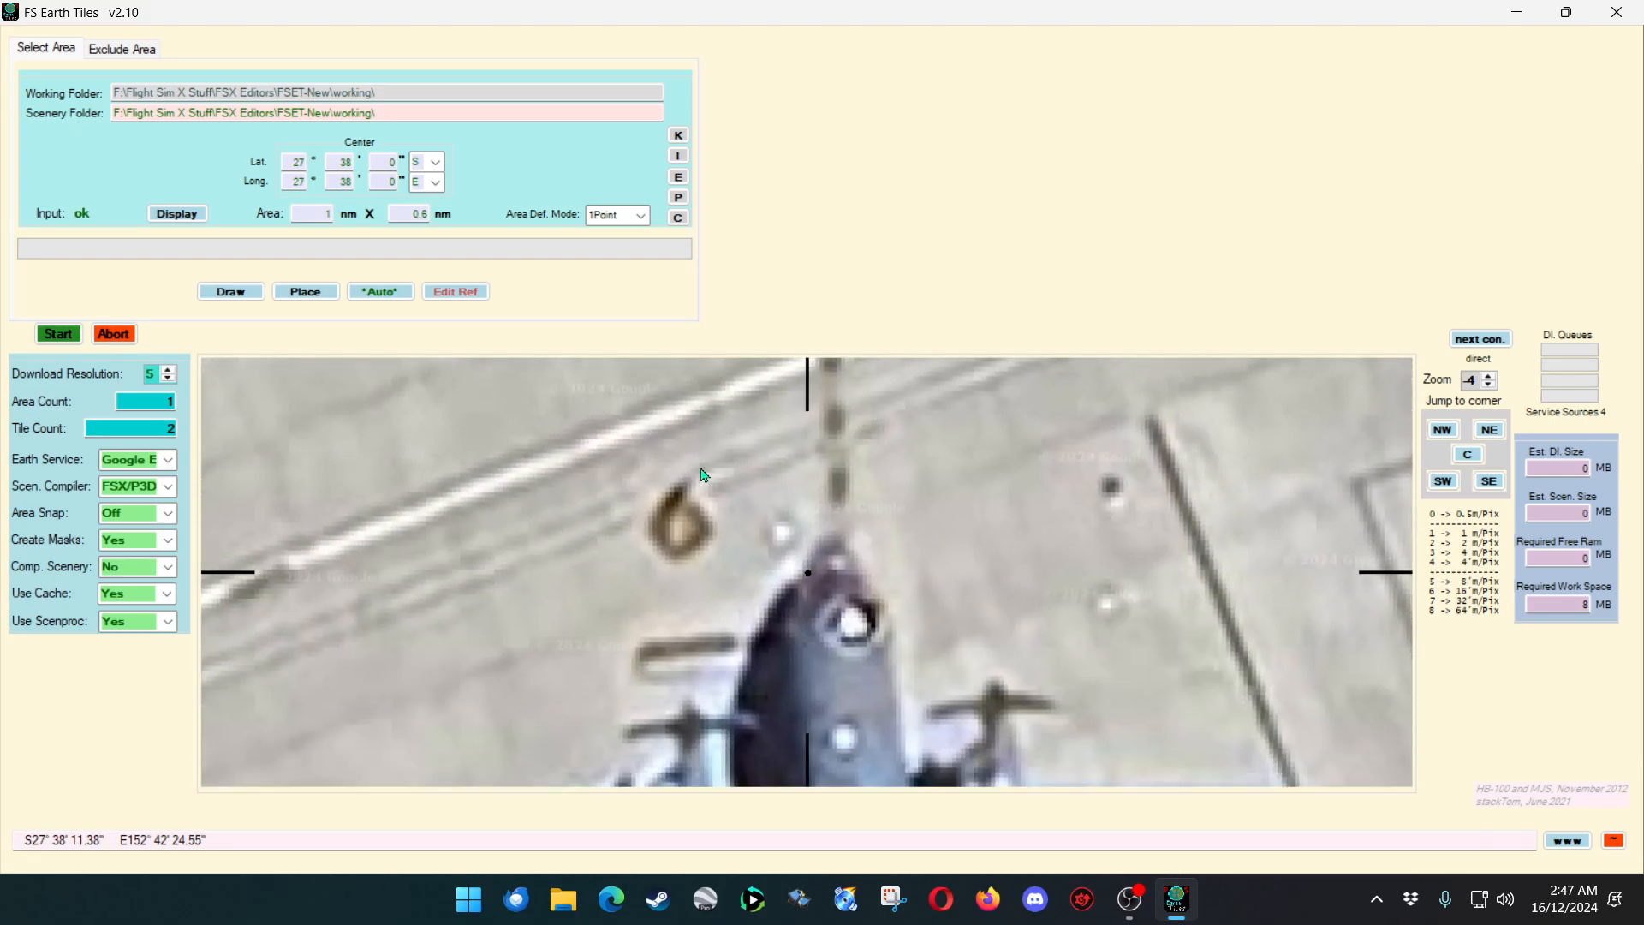
{"action": "left_click_drag", "start_coordinate": [709, 474], "coordinate": [701, 423]}
{"action": "scroll", "coordinate": [701, 424], "scroll_direction": "down", "scroll_amount": 1}
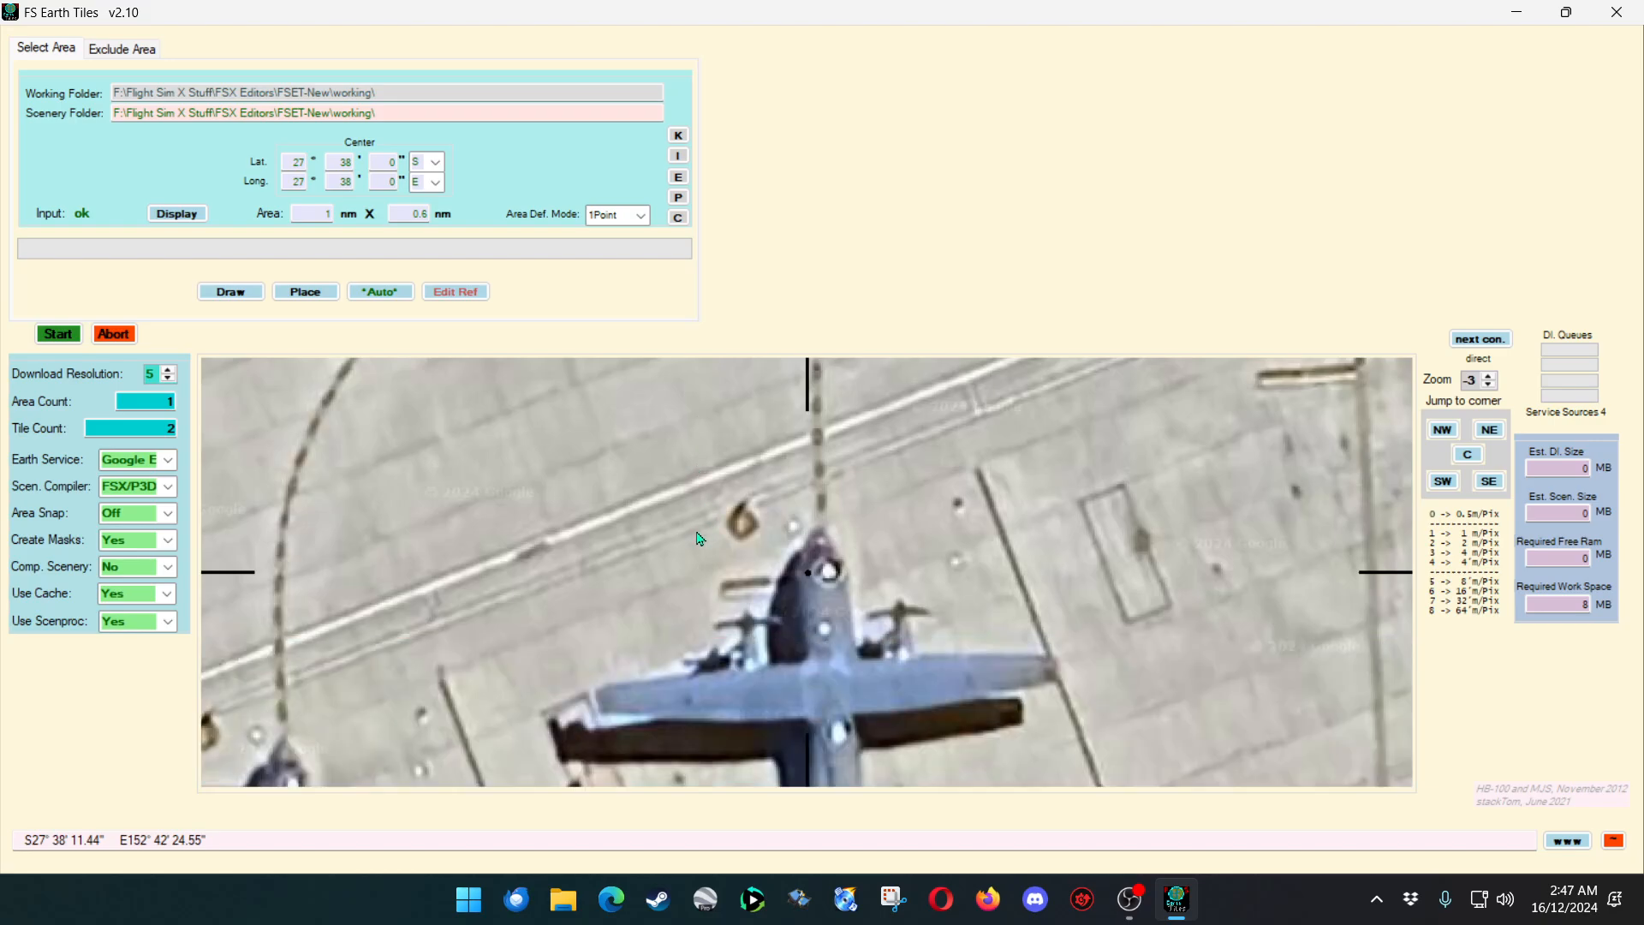
Switch the Earth Service to BI and view the parked propeller aircraft at zoom level -1.
{"action": "left_click", "coordinate": [168, 462]}
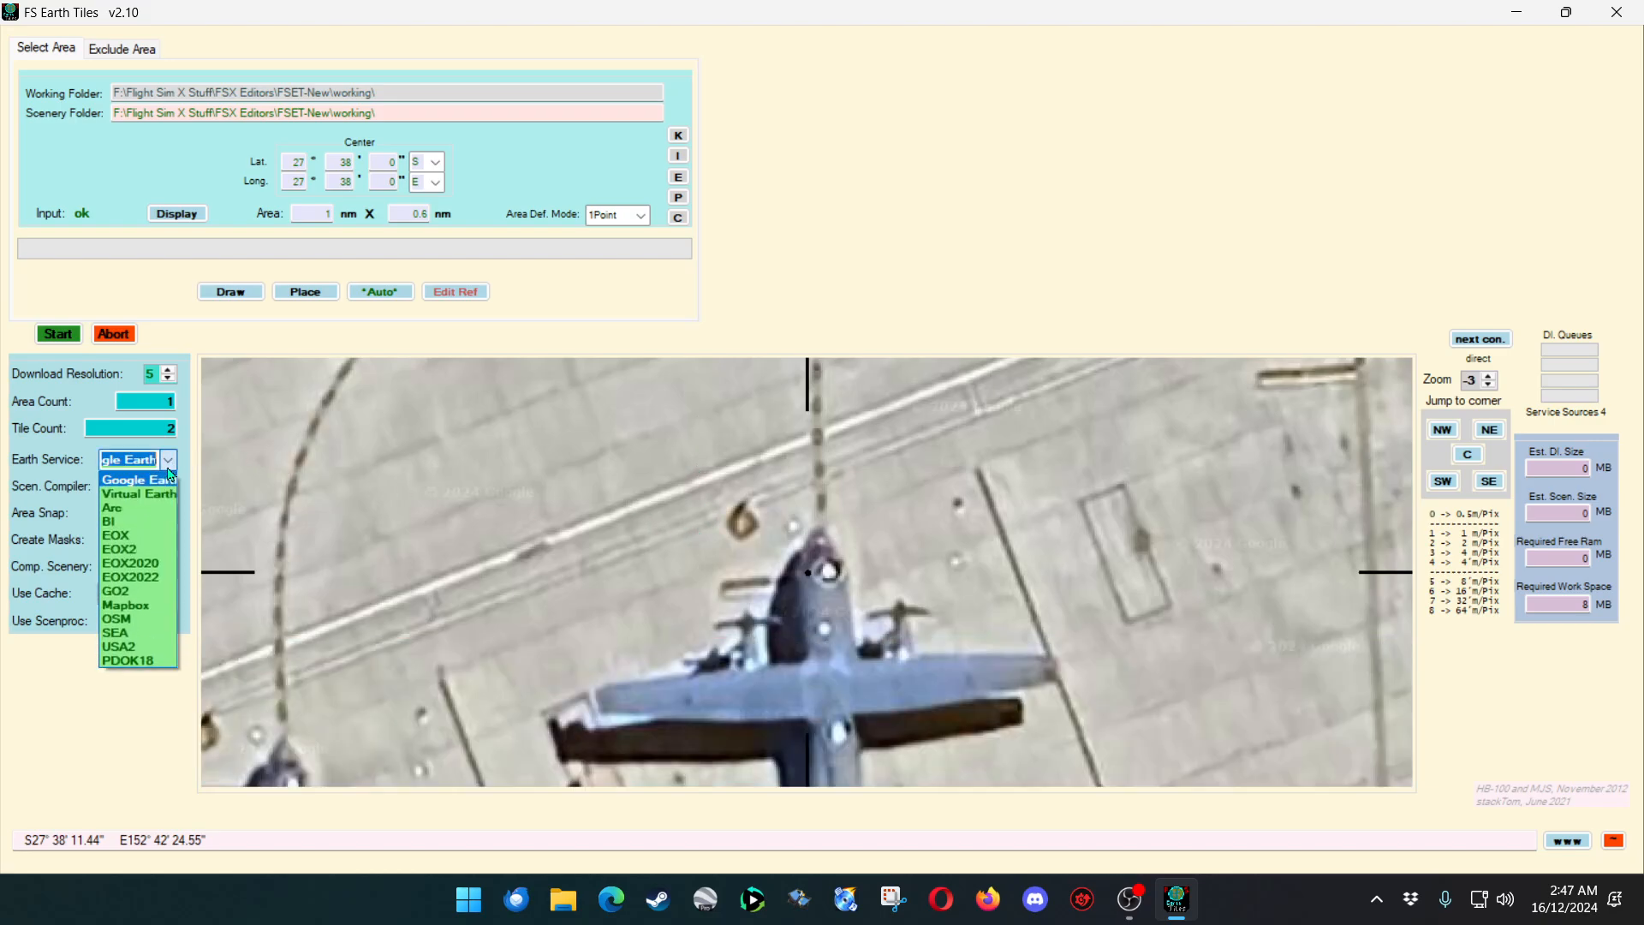
{"action": "left_click", "coordinate": [152, 522]}
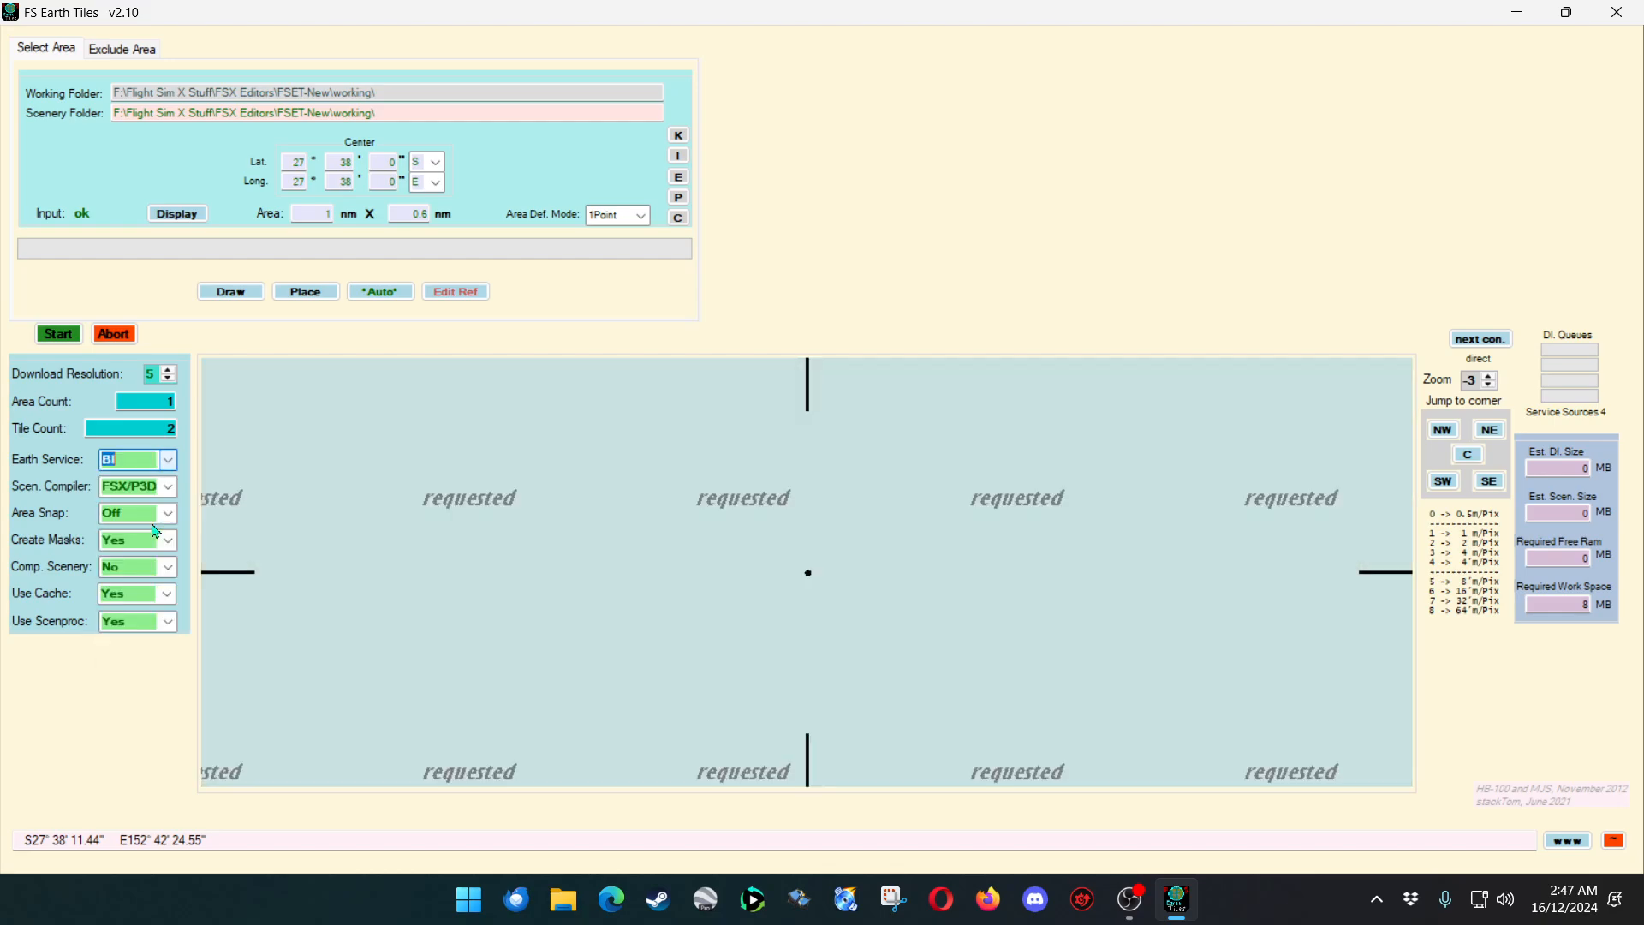
{"action": "scroll", "coordinate": [789, 572], "scroll_direction": "up", "scroll_amount": 1}
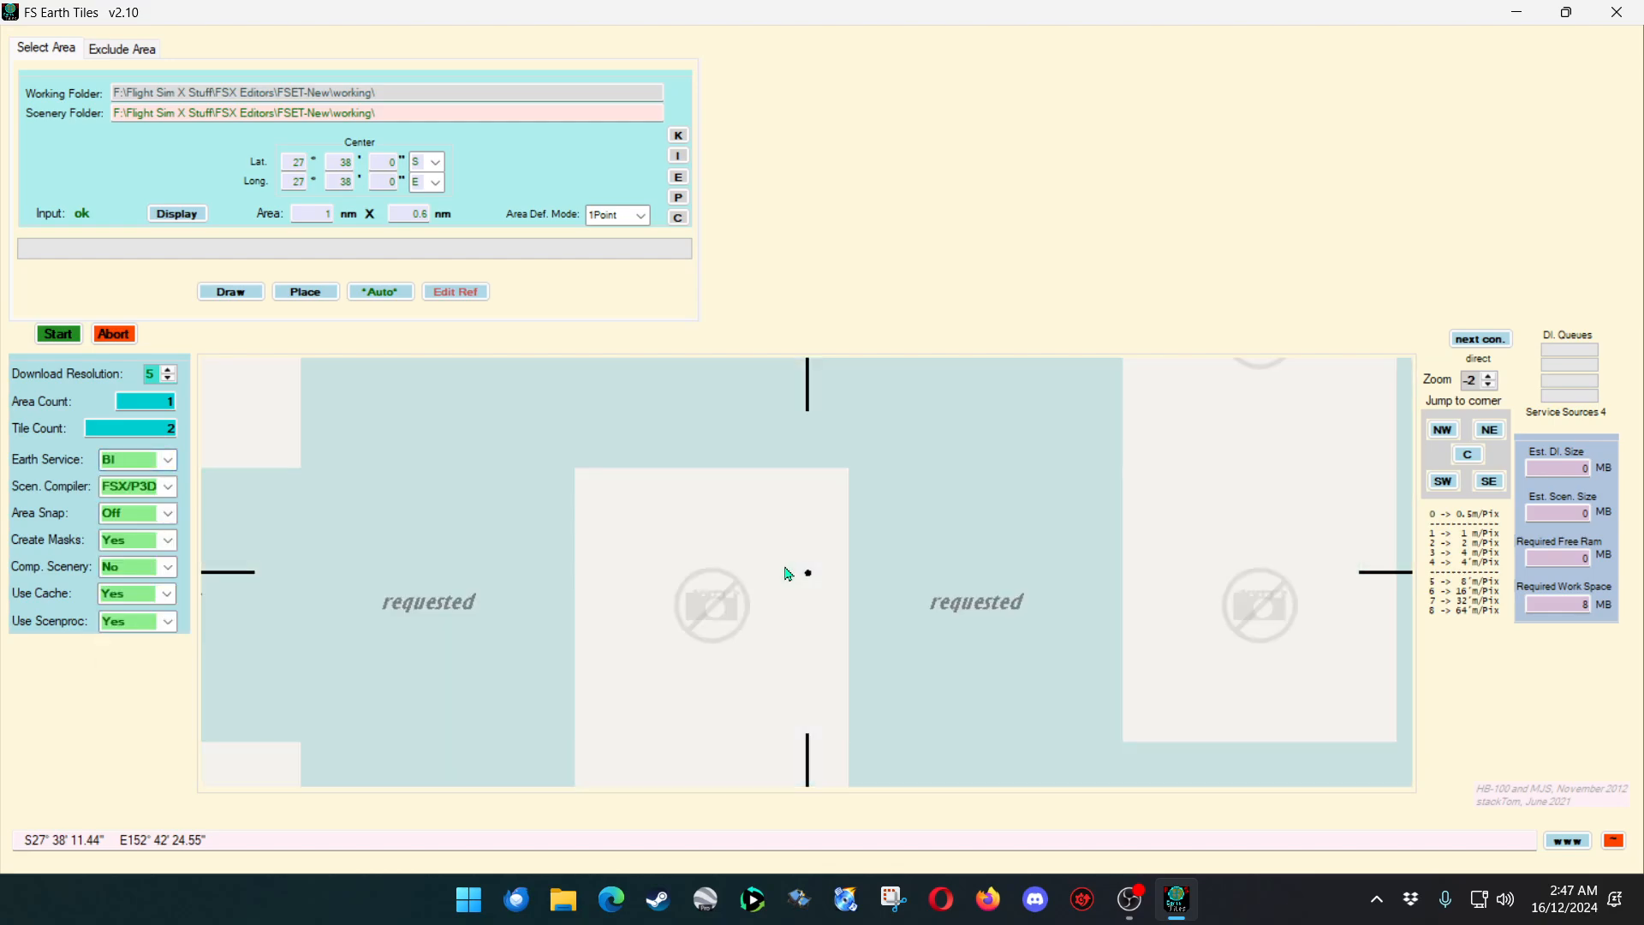
{"action": "scroll", "coordinate": [789, 573], "scroll_direction": "up", "scroll_amount": 1}
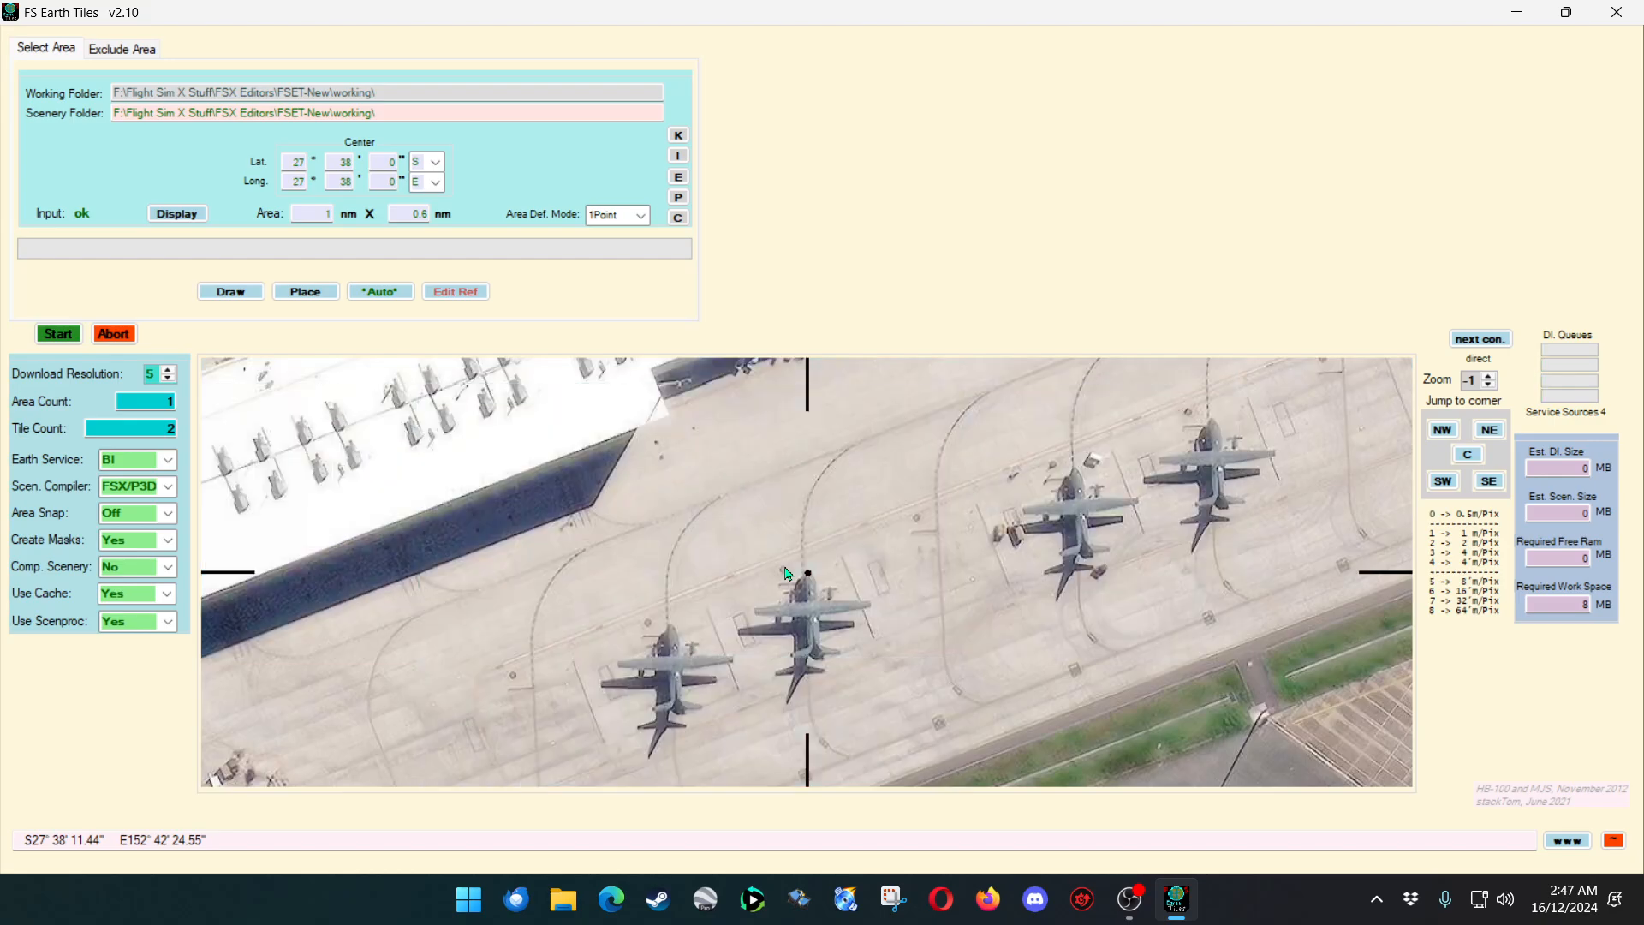
Examine the large building south of the apron near the curved taxiway in the BI imagery, down to zoom level -1.
{"action": "left_click_drag", "start_coordinate": [785, 587], "coordinate": [525, 662]}
{"action": "scroll", "coordinate": [789, 591], "scroll_direction": "up", "scroll_amount": 1}
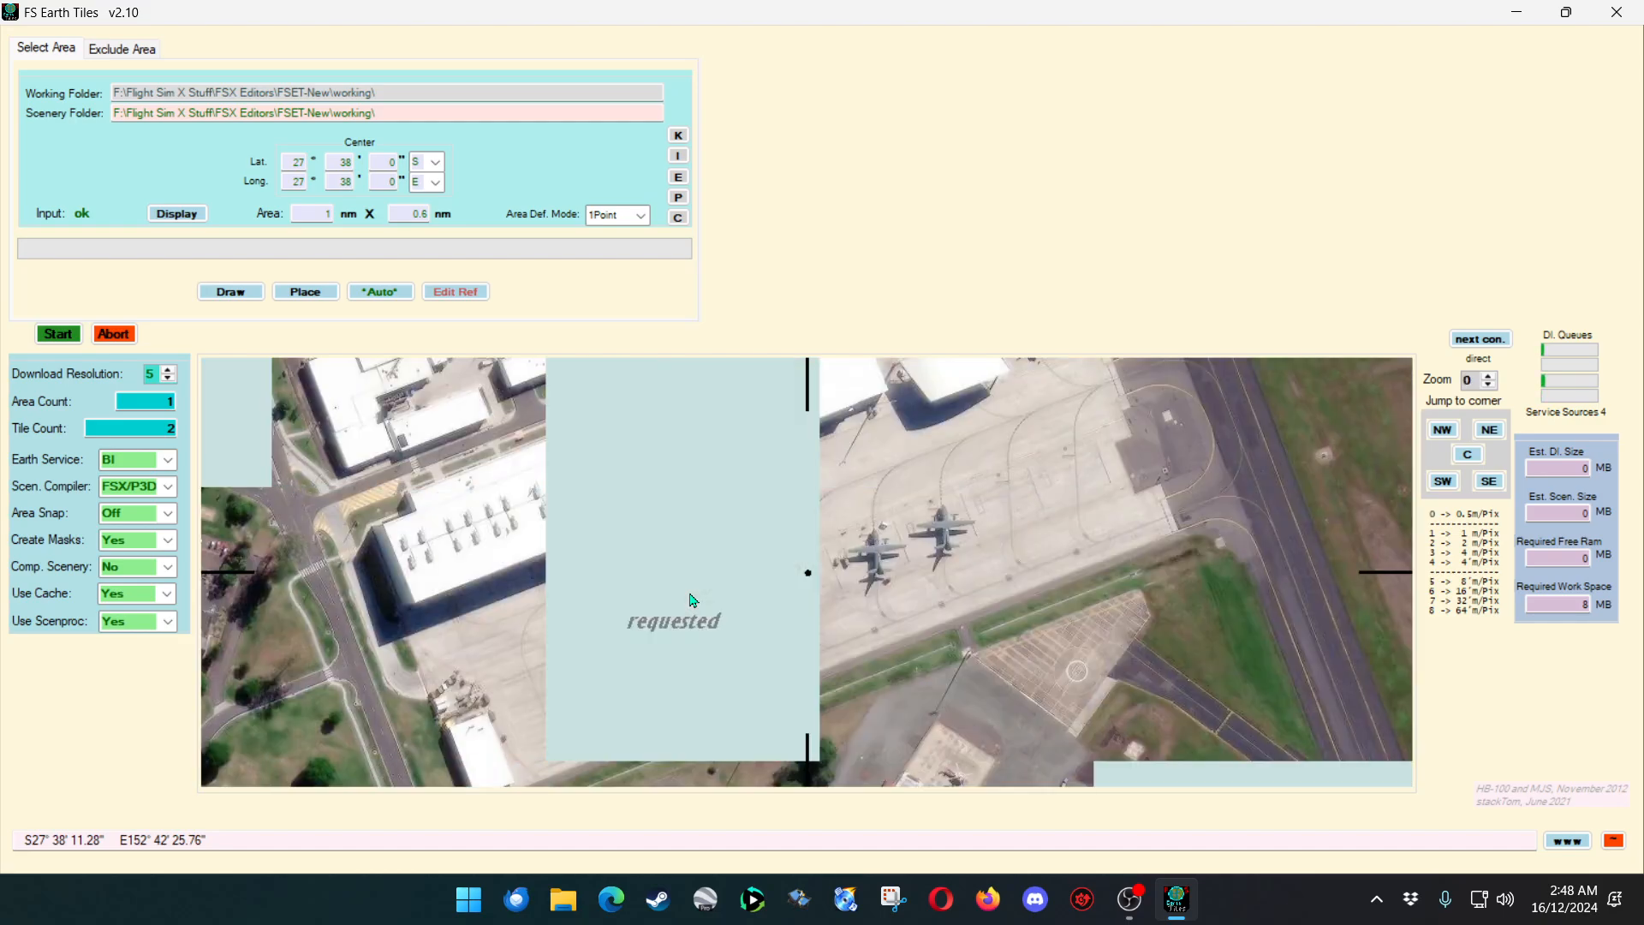
{"action": "left_click_drag", "start_coordinate": [920, 675], "coordinate": [793, 461]}
{"action": "left_click_drag", "start_coordinate": [868, 571], "coordinate": [853, 493]}
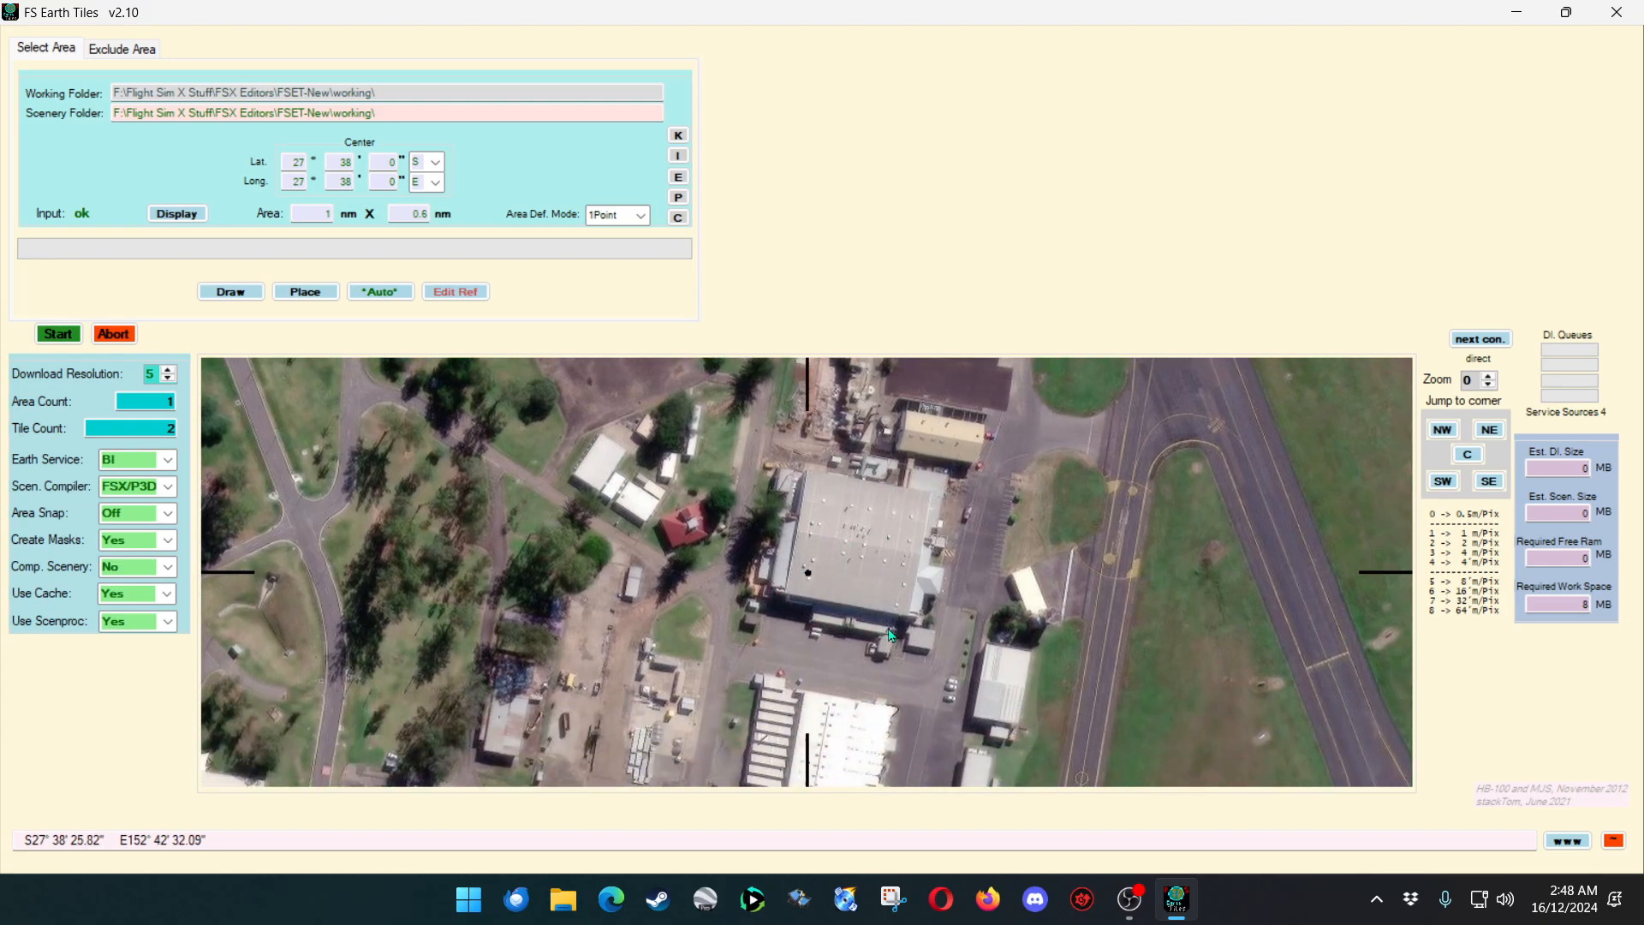
{"action": "left_click_drag", "start_coordinate": [891, 634], "coordinate": [880, 619]}
{"action": "scroll", "coordinate": [879, 547], "scroll_direction": "up", "scroll_amount": 1}
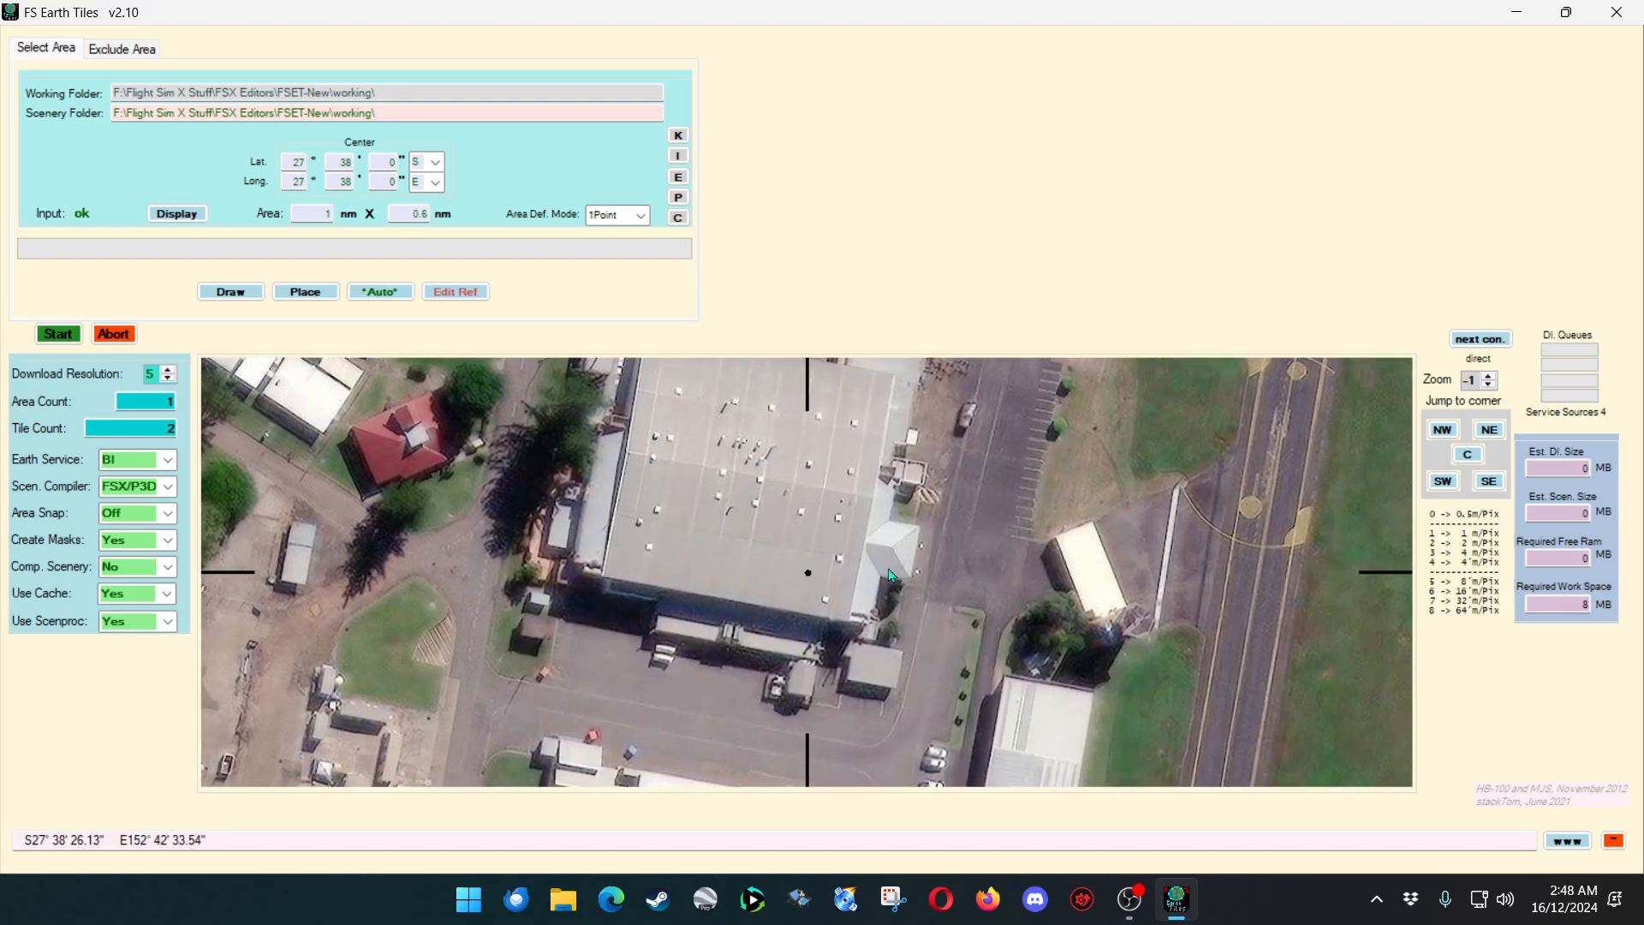
Examine the hangars and the cleared concrete slab beside the curved taxiway in the BI imagery at zoom level -1.
{"action": "left_click_drag", "start_coordinate": [771, 624], "coordinate": [794, 785]}
{"action": "left_click_drag", "start_coordinate": [818, 637], "coordinate": [980, 494]}
{"action": "left_click_drag", "start_coordinate": [896, 699], "coordinate": [948, 536]}
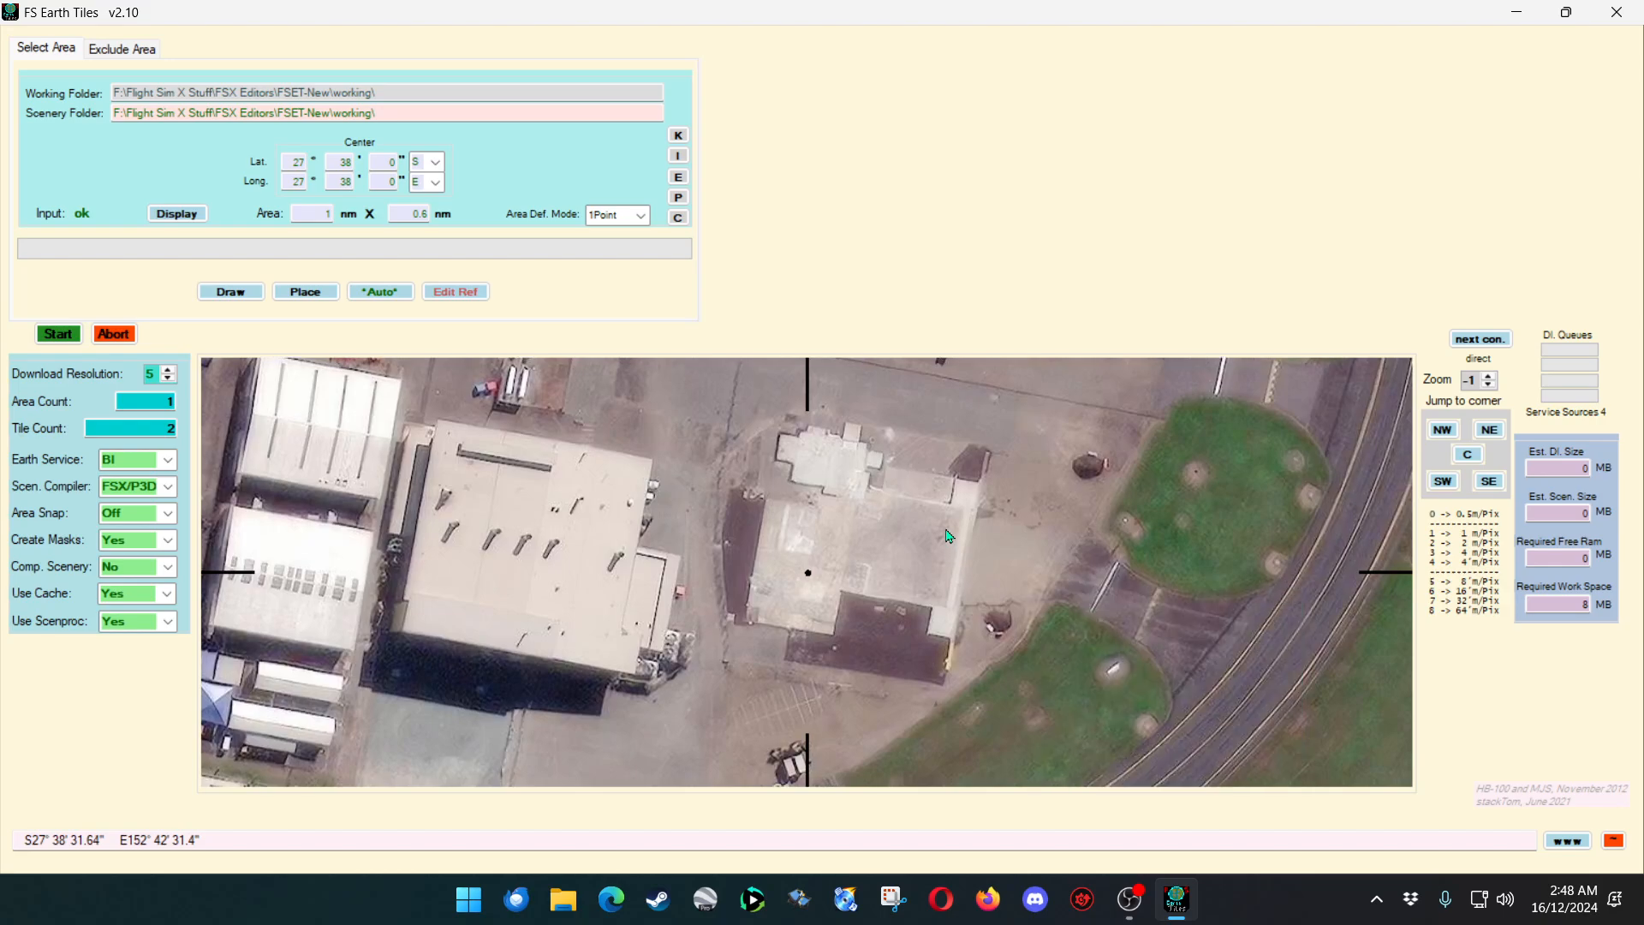
Try the Mapbox Earth Service for the airfield imagery, widening the view to zoom level 4.
{"action": "left_click", "coordinate": [169, 488]}
{"action": "left_click", "coordinate": [171, 490]}
{"action": "left_click", "coordinate": [171, 463]}
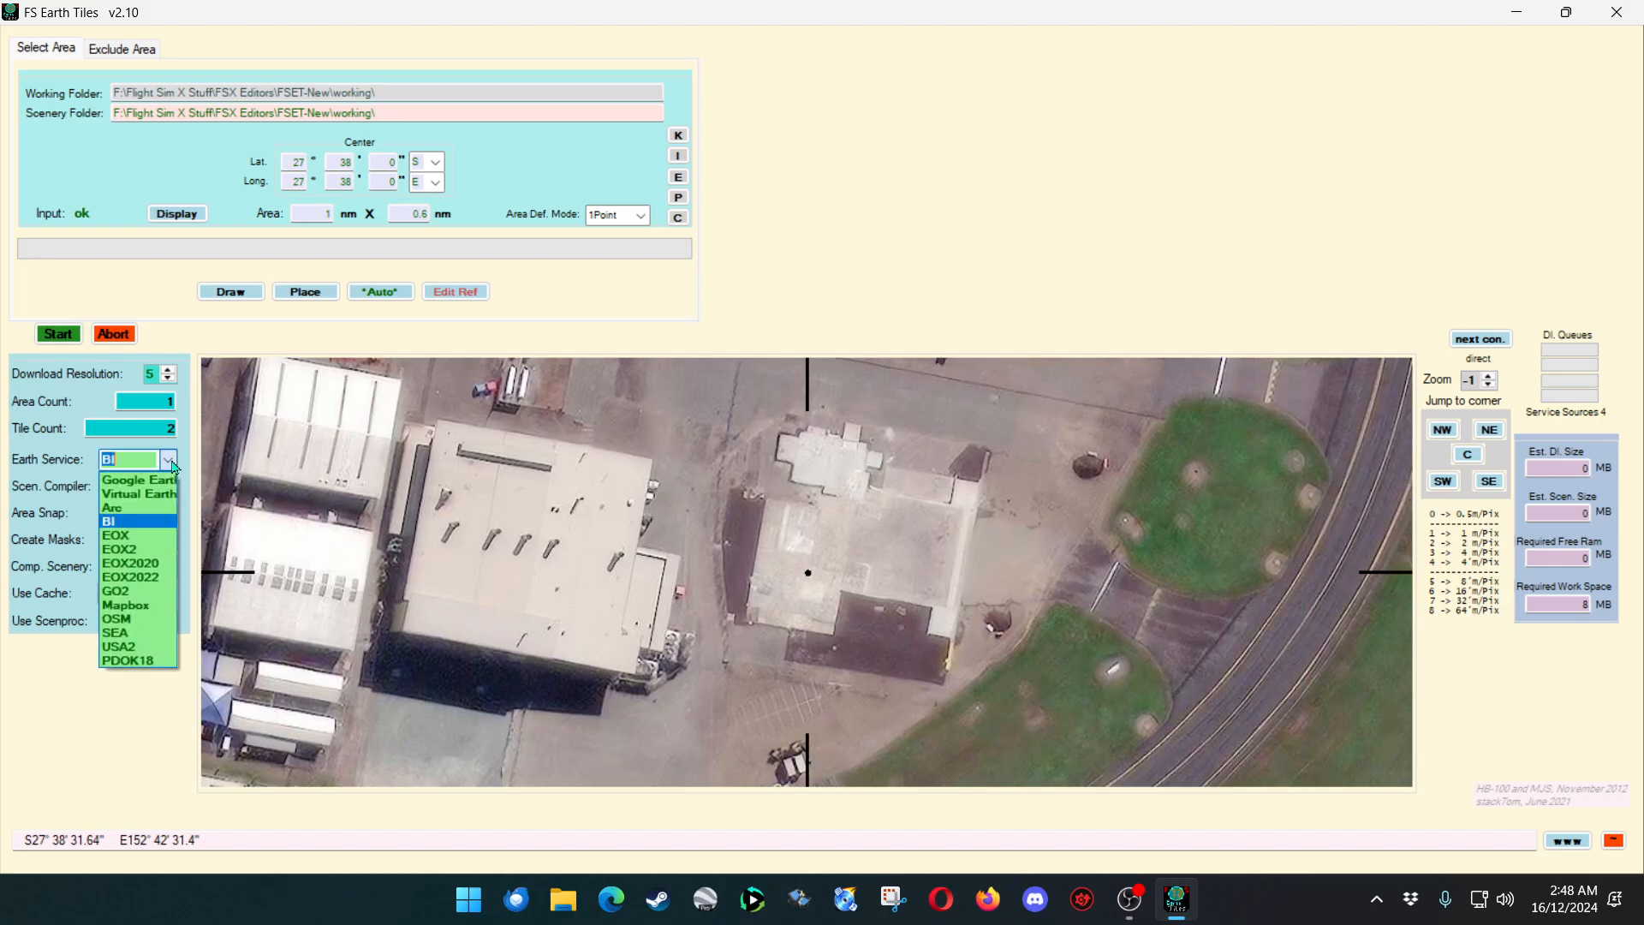
{"action": "left_click", "coordinate": [150, 605]}
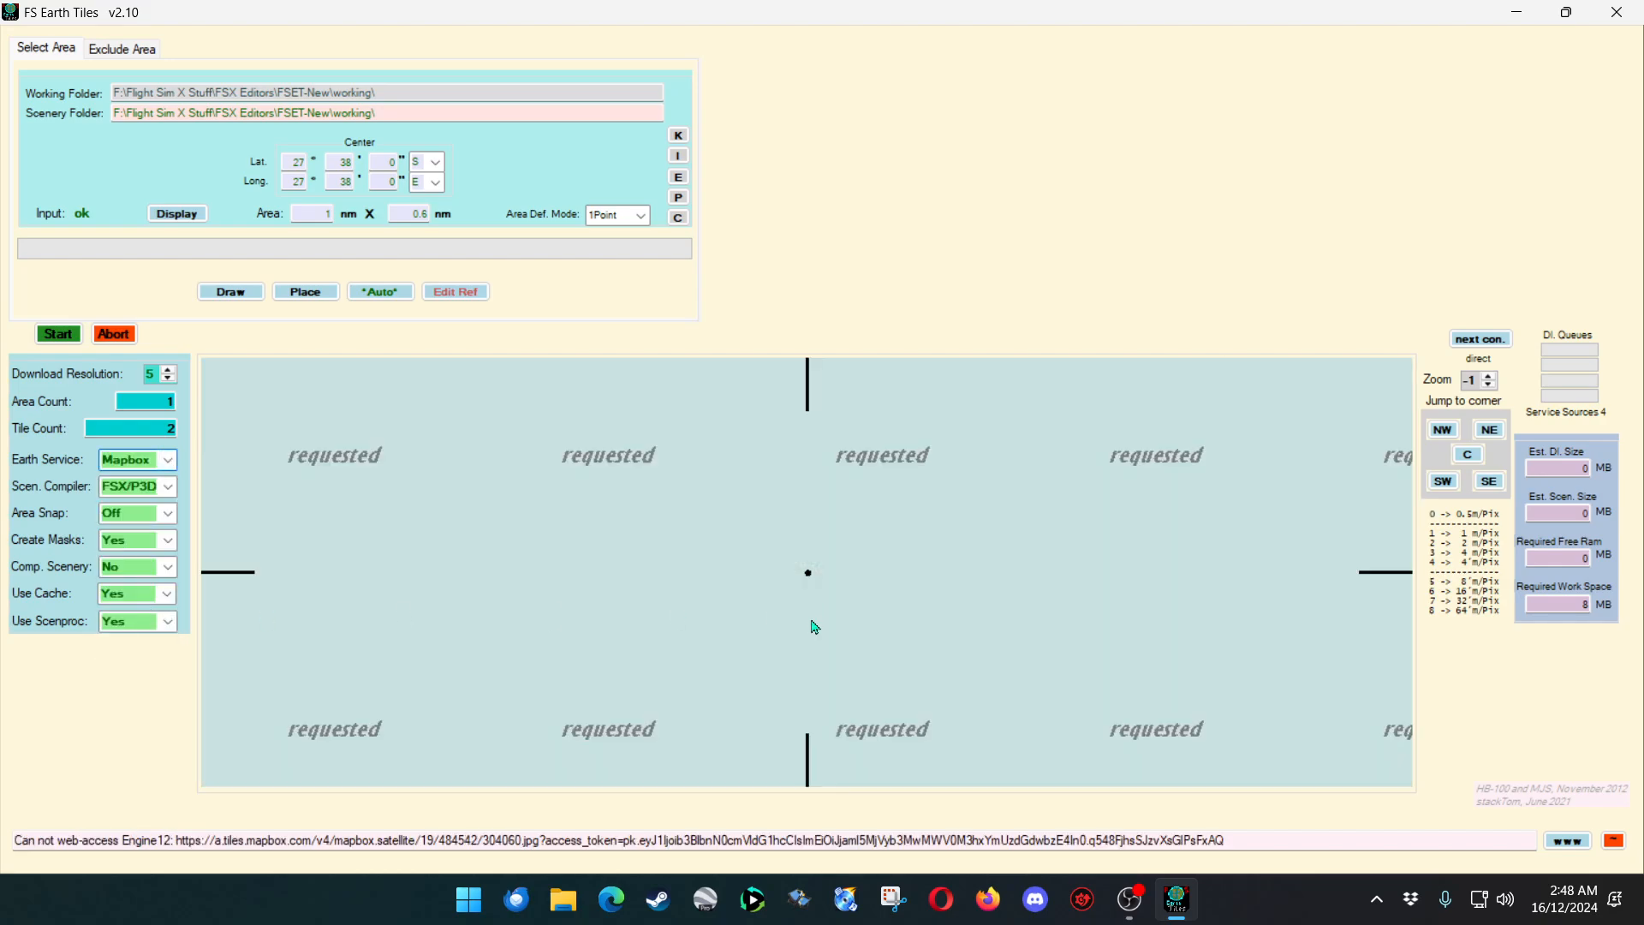
{"action": "scroll", "coordinate": [814, 627], "scroll_direction": "up", "scroll_amount": 4}
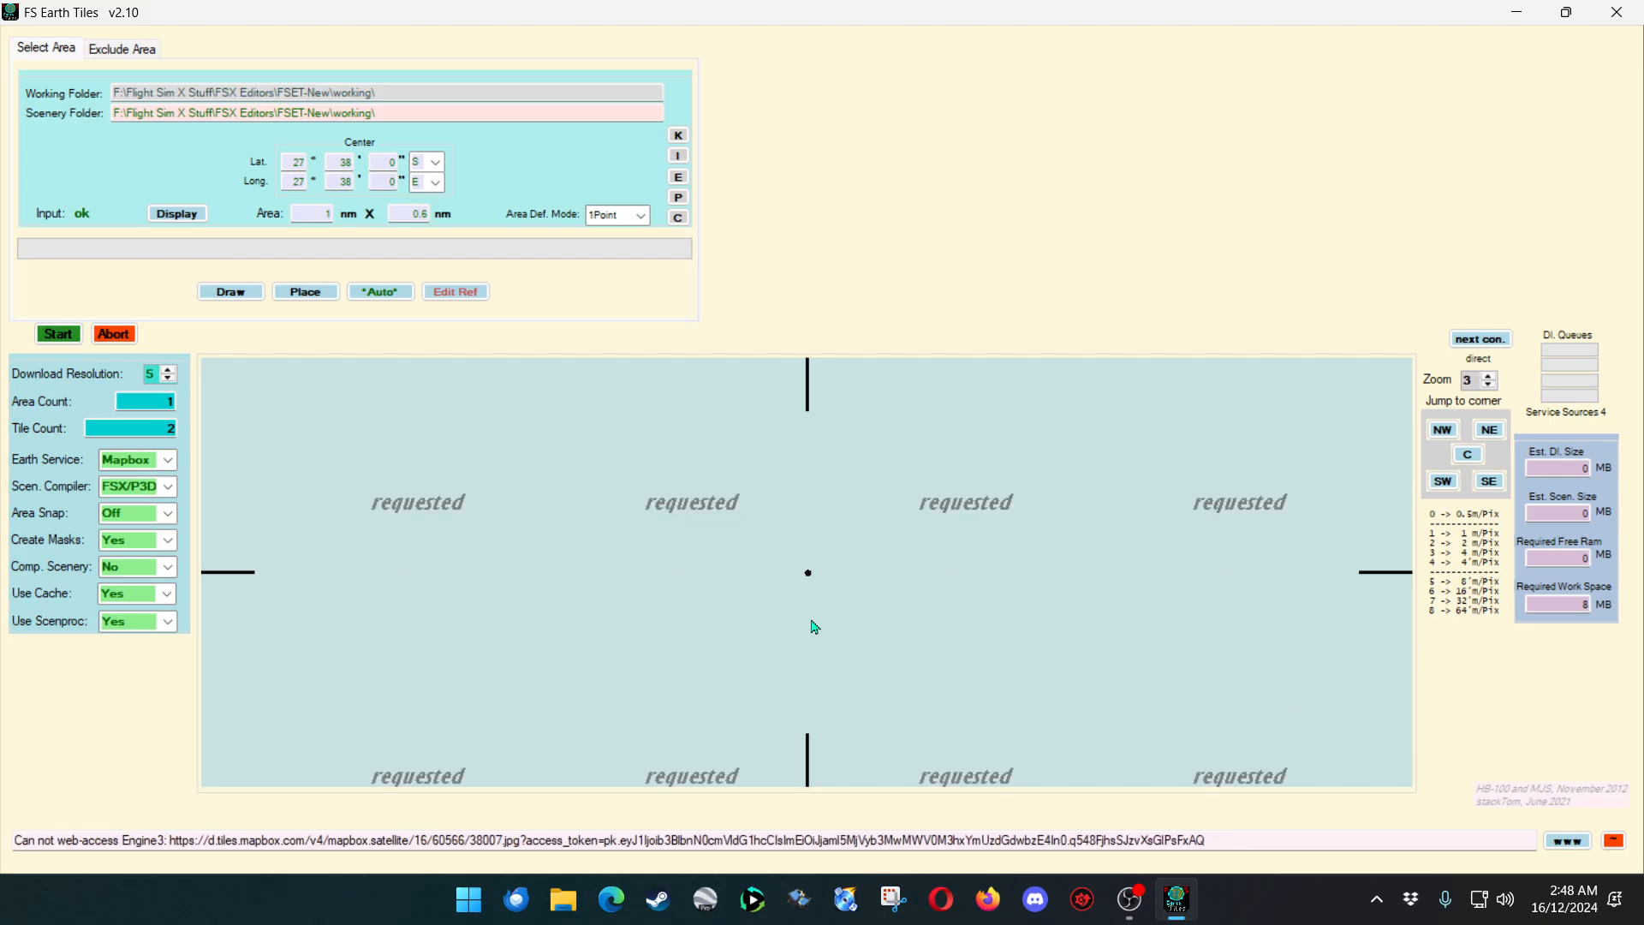
{"action": "scroll", "coordinate": [814, 628], "scroll_direction": "up", "scroll_amount": 1}
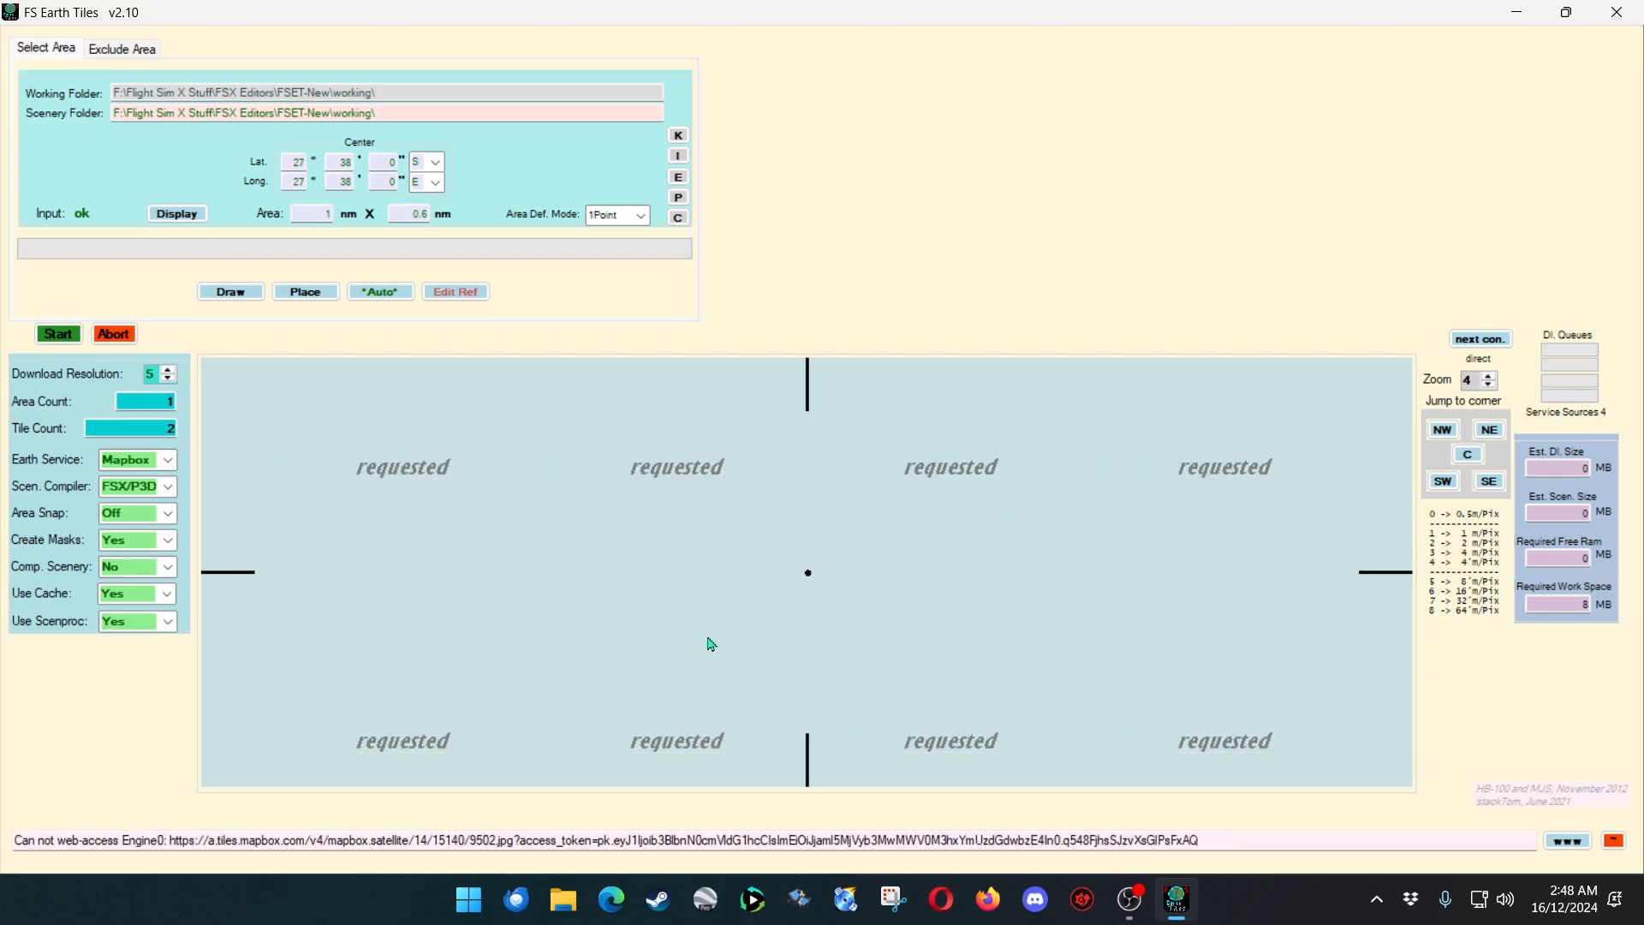
Switch the Earth Service to Arc and view the airfield's crossing runways at zoom level 2.
{"action": "left_click", "coordinate": [168, 462]}
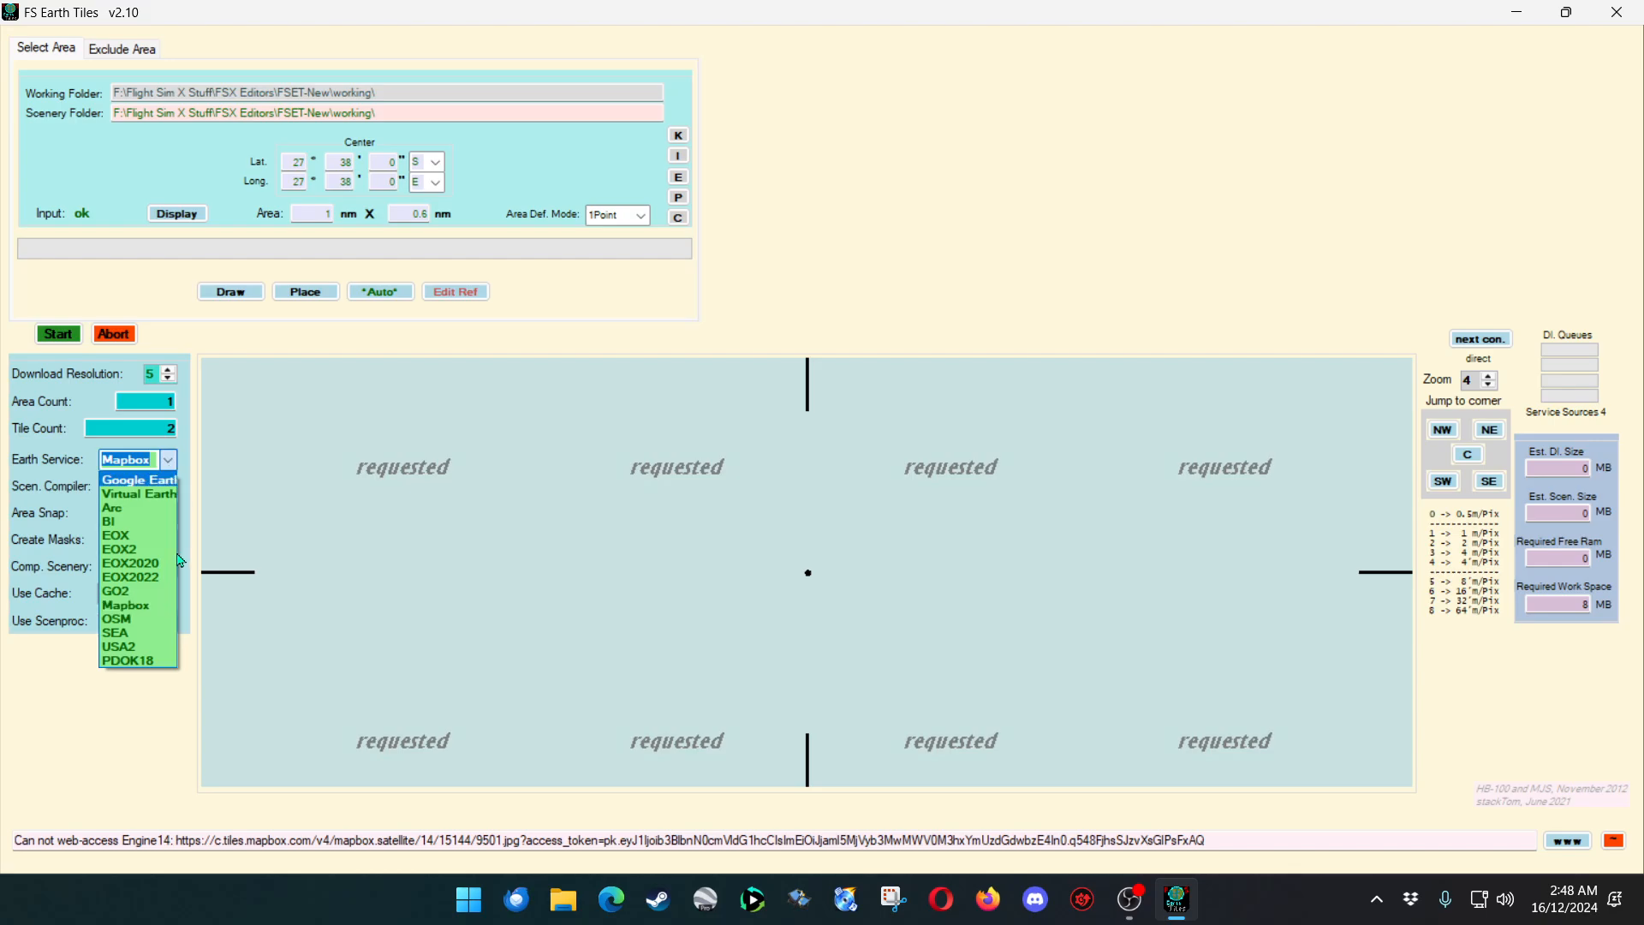
{"action": "left_click", "coordinate": [164, 508]}
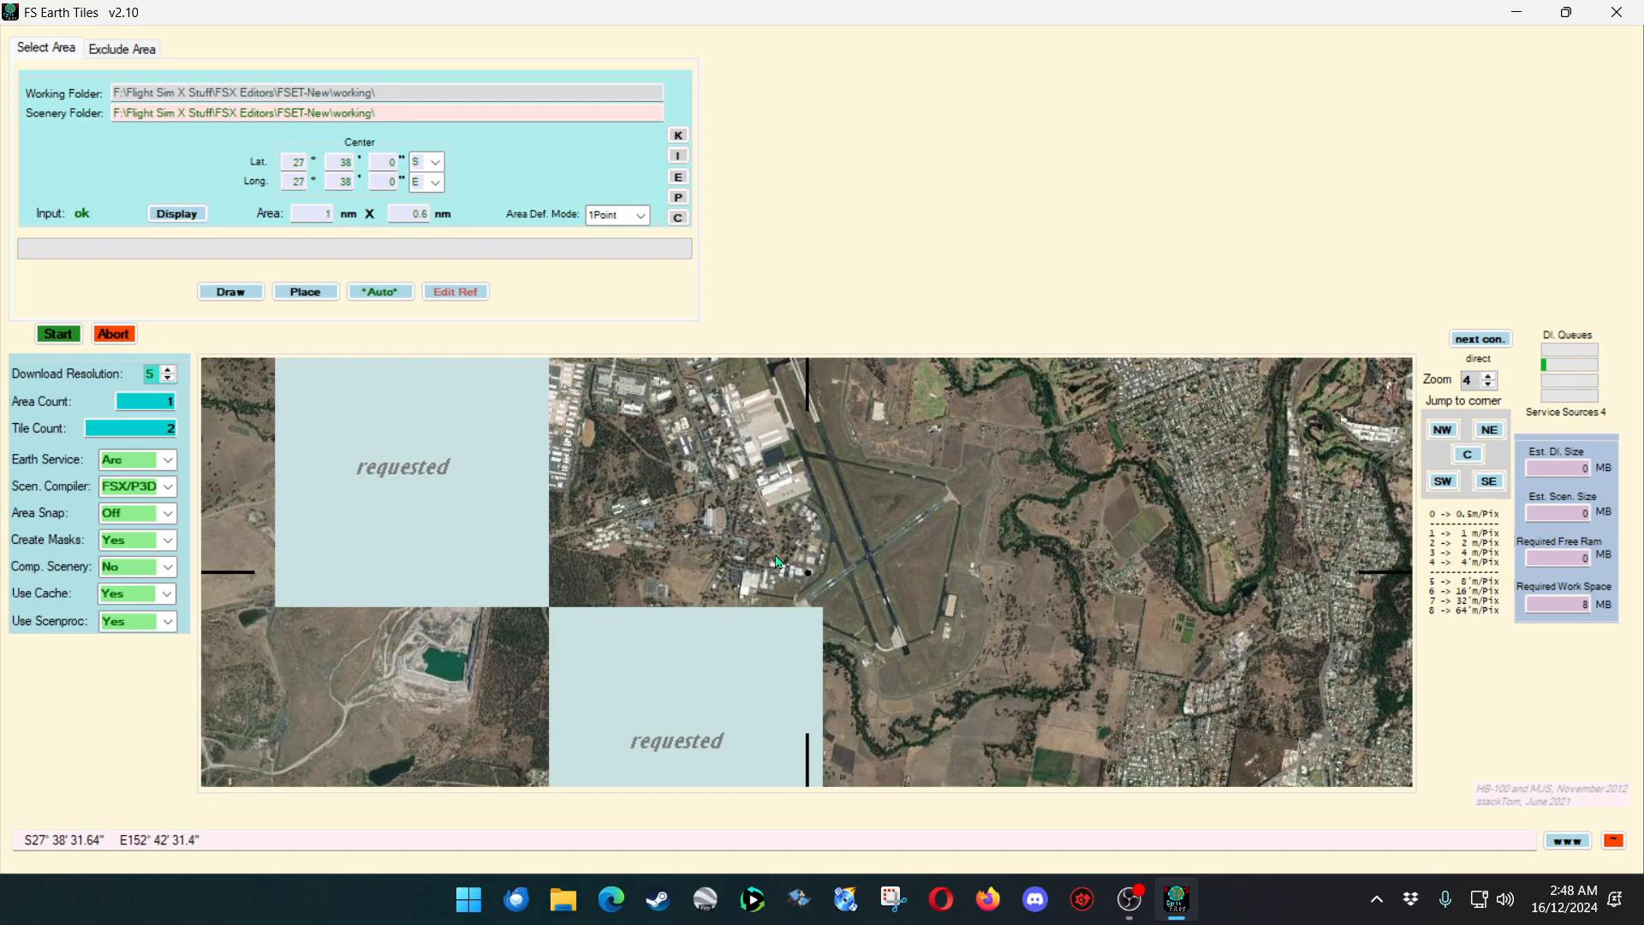
{"action": "scroll", "coordinate": [779, 561], "scroll_direction": "up", "scroll_amount": 1}
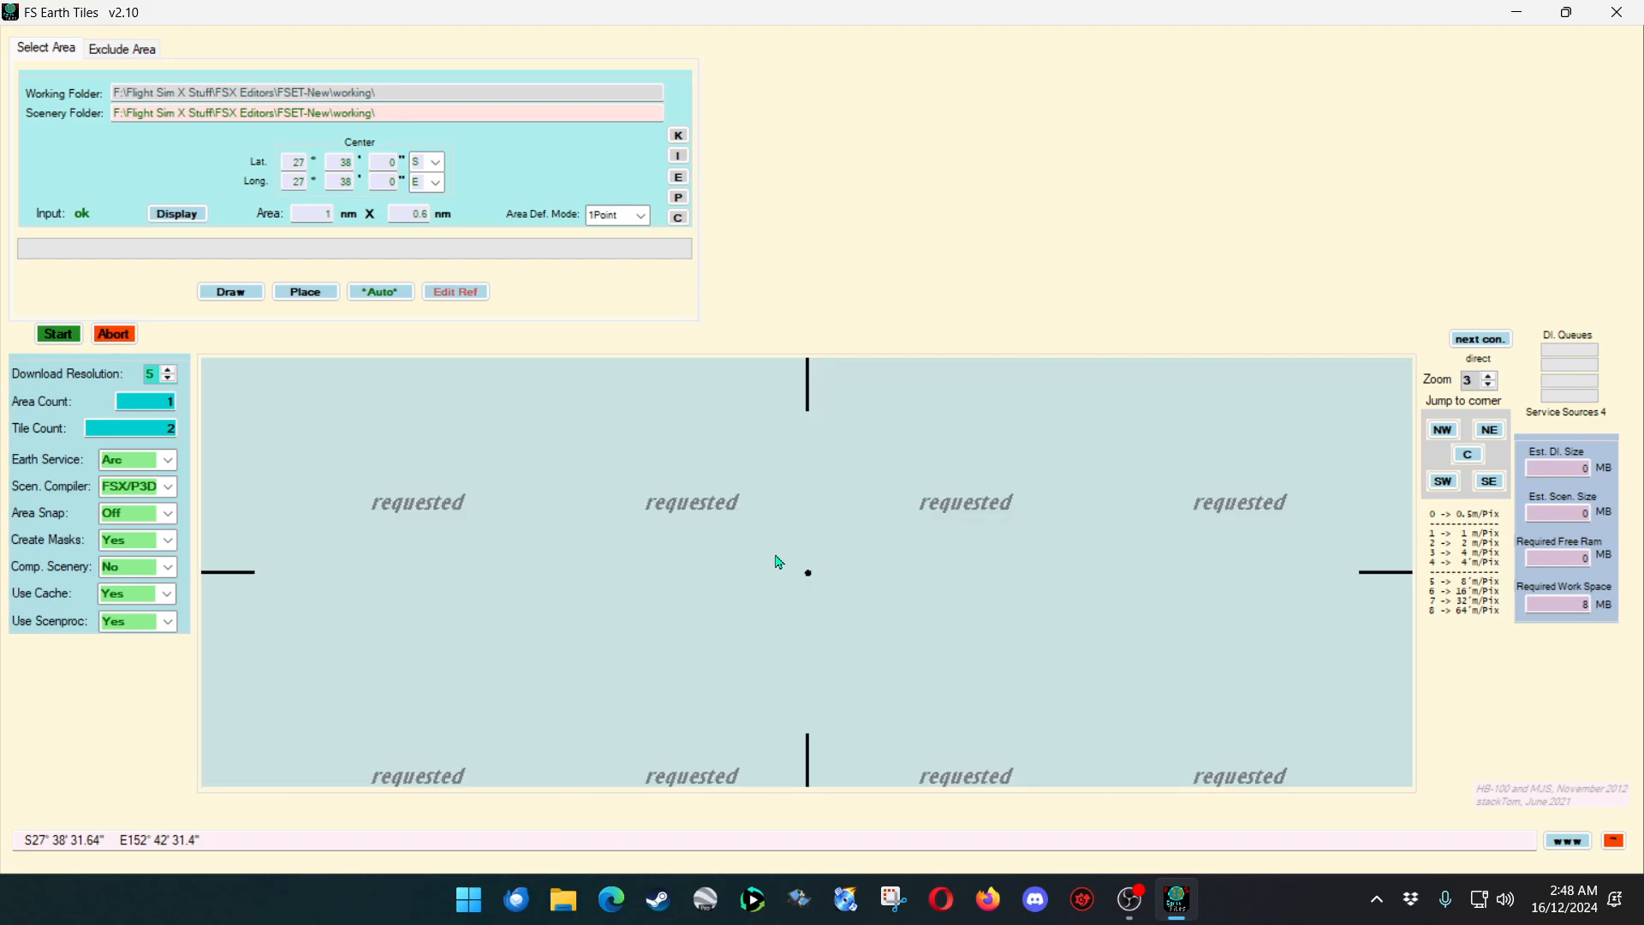
{"action": "scroll", "coordinate": [778, 562], "scroll_direction": "up", "scroll_amount": 1}
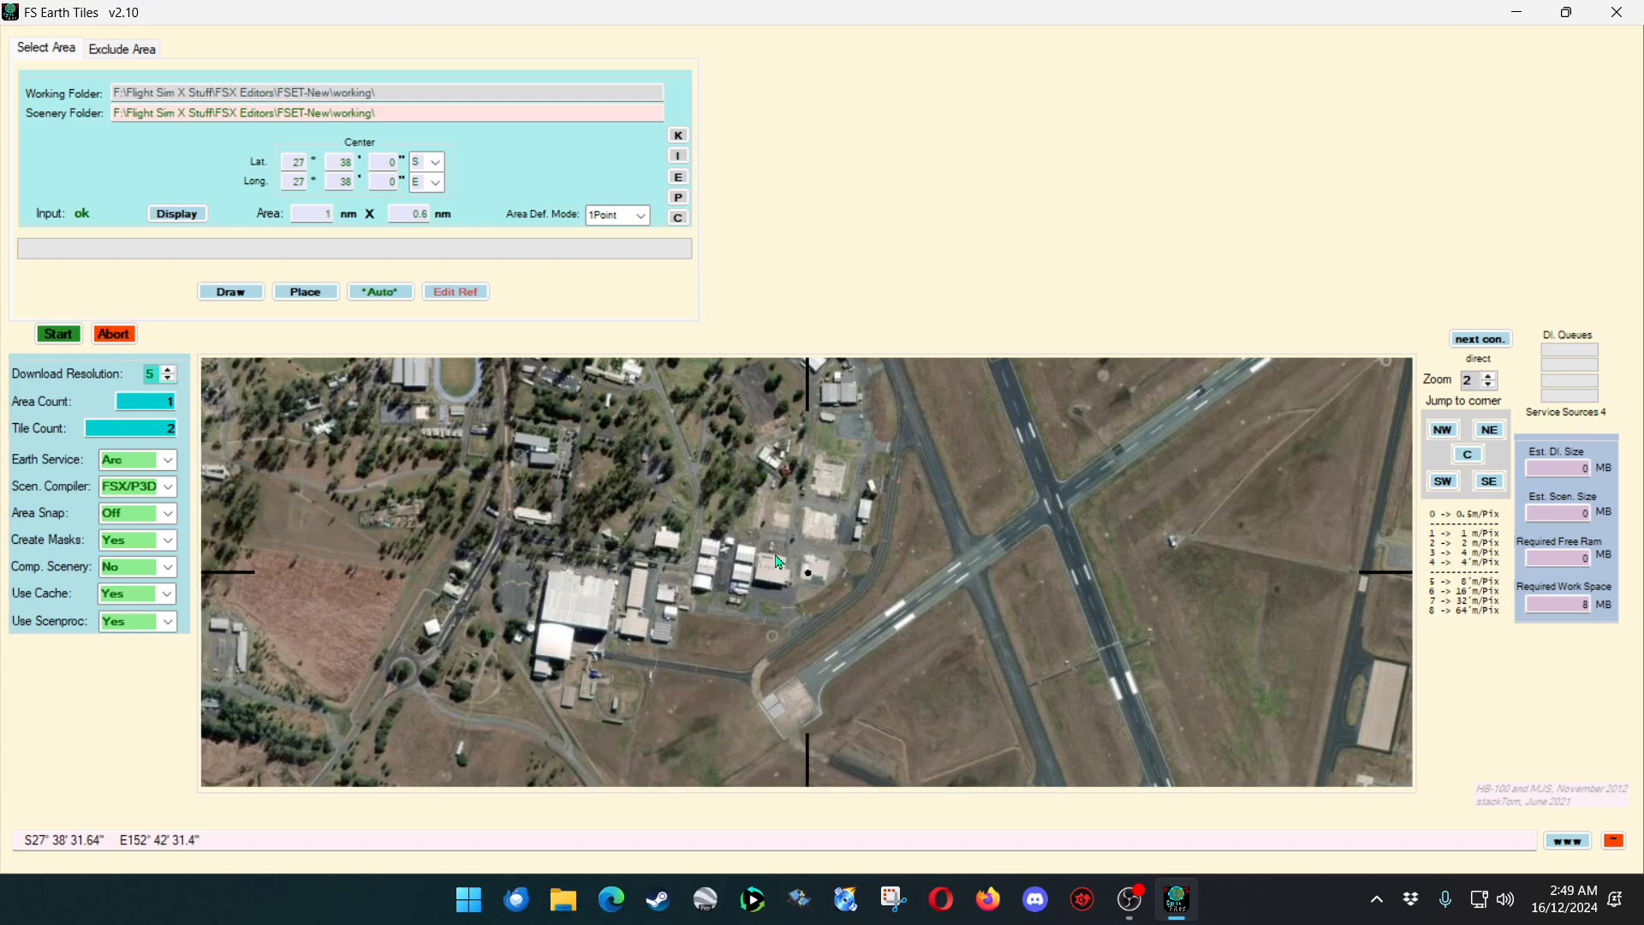
Examine the propeller aircraft apron and the buildings south of it in the Arc imagery at zoom level 0.
{"action": "left_click_drag", "start_coordinate": [819, 527], "coordinate": [938, 570]}
{"action": "scroll", "coordinate": [971, 606], "scroll_direction": "up", "scroll_amount": 2}
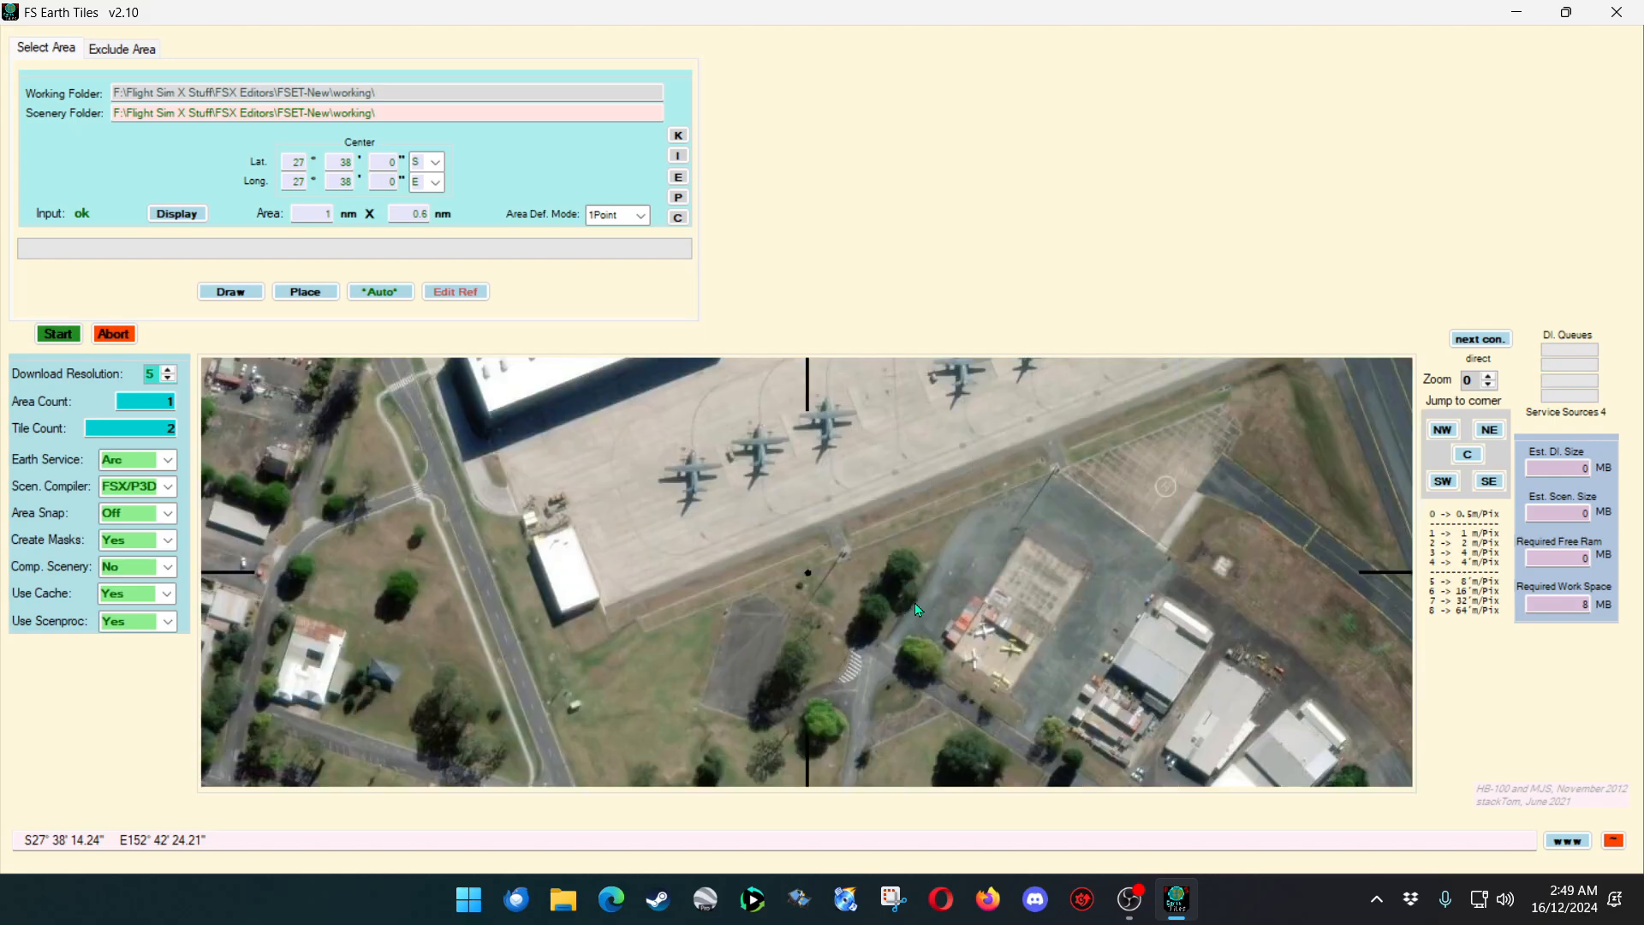
{"action": "left_click", "coordinate": [974, 648]}
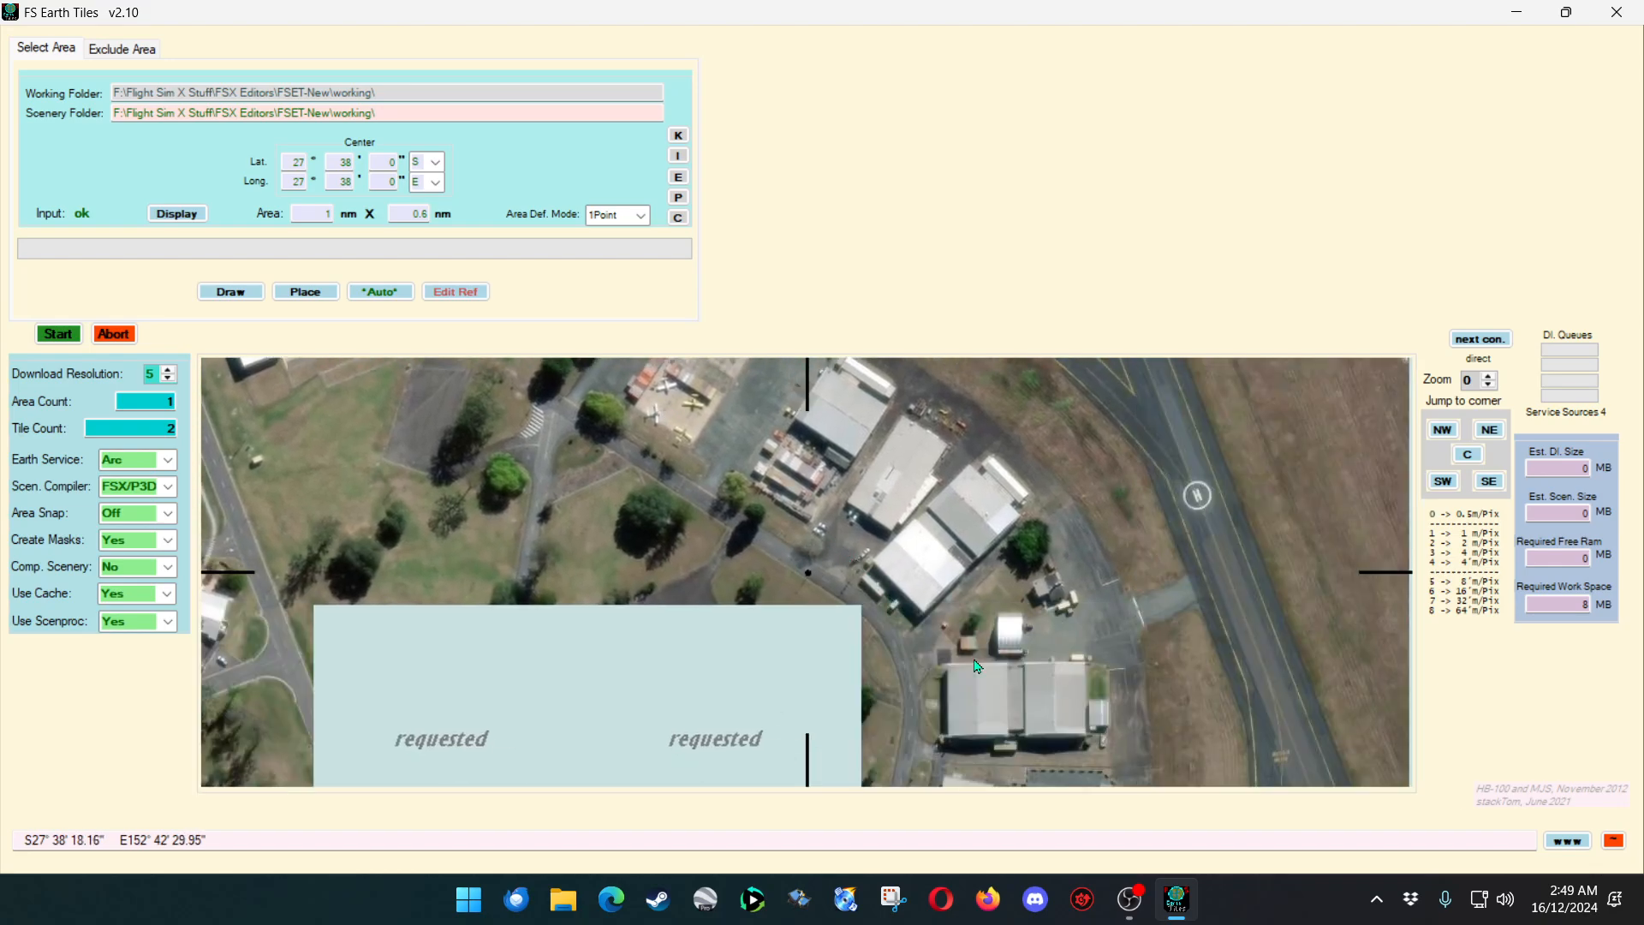
{"action": "left_click_drag", "start_coordinate": [967, 473], "coordinate": [952, 406]}
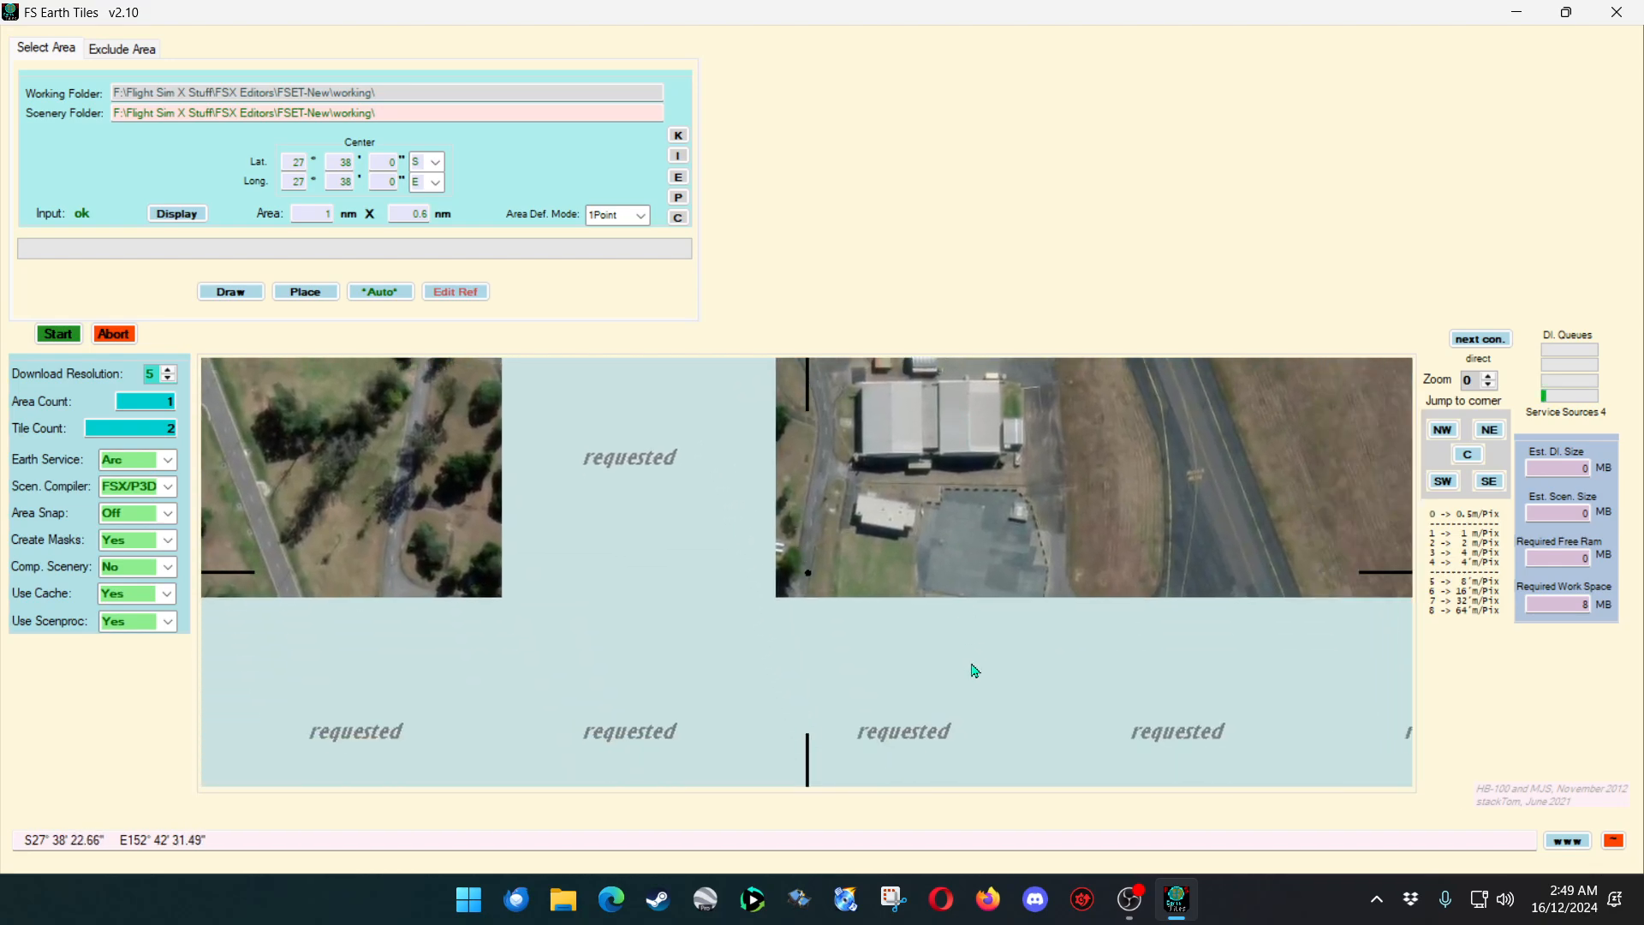
{"action": "left_click", "coordinate": [957, 716]}
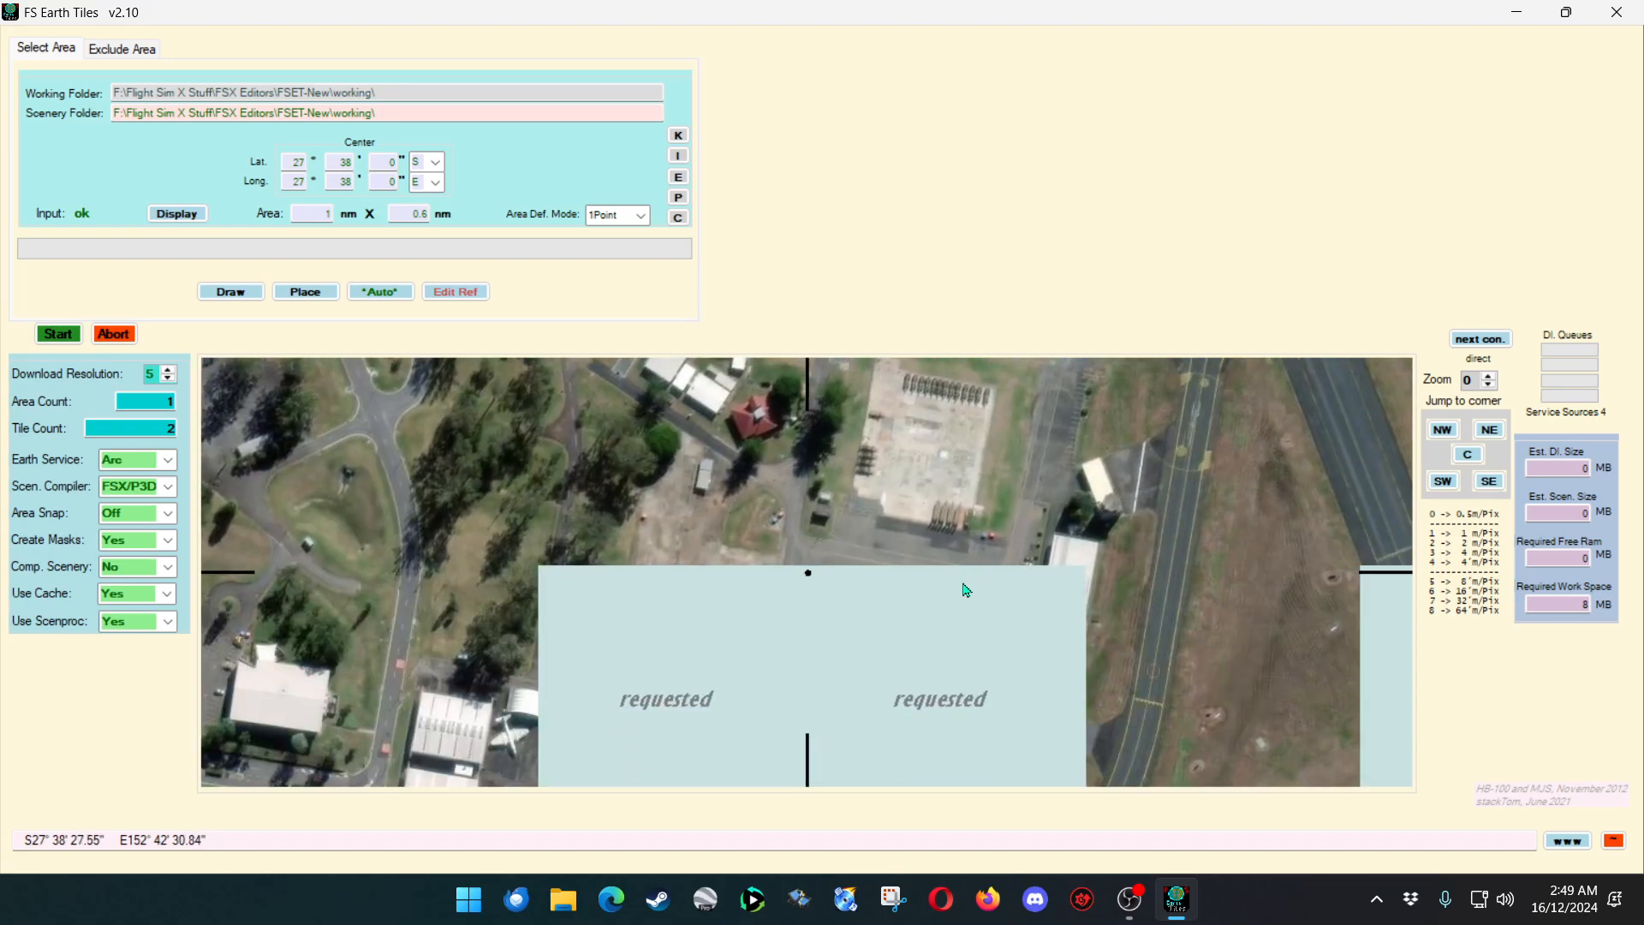
{"action": "left_click_drag", "start_coordinate": [970, 632], "coordinate": [1005, 434]}
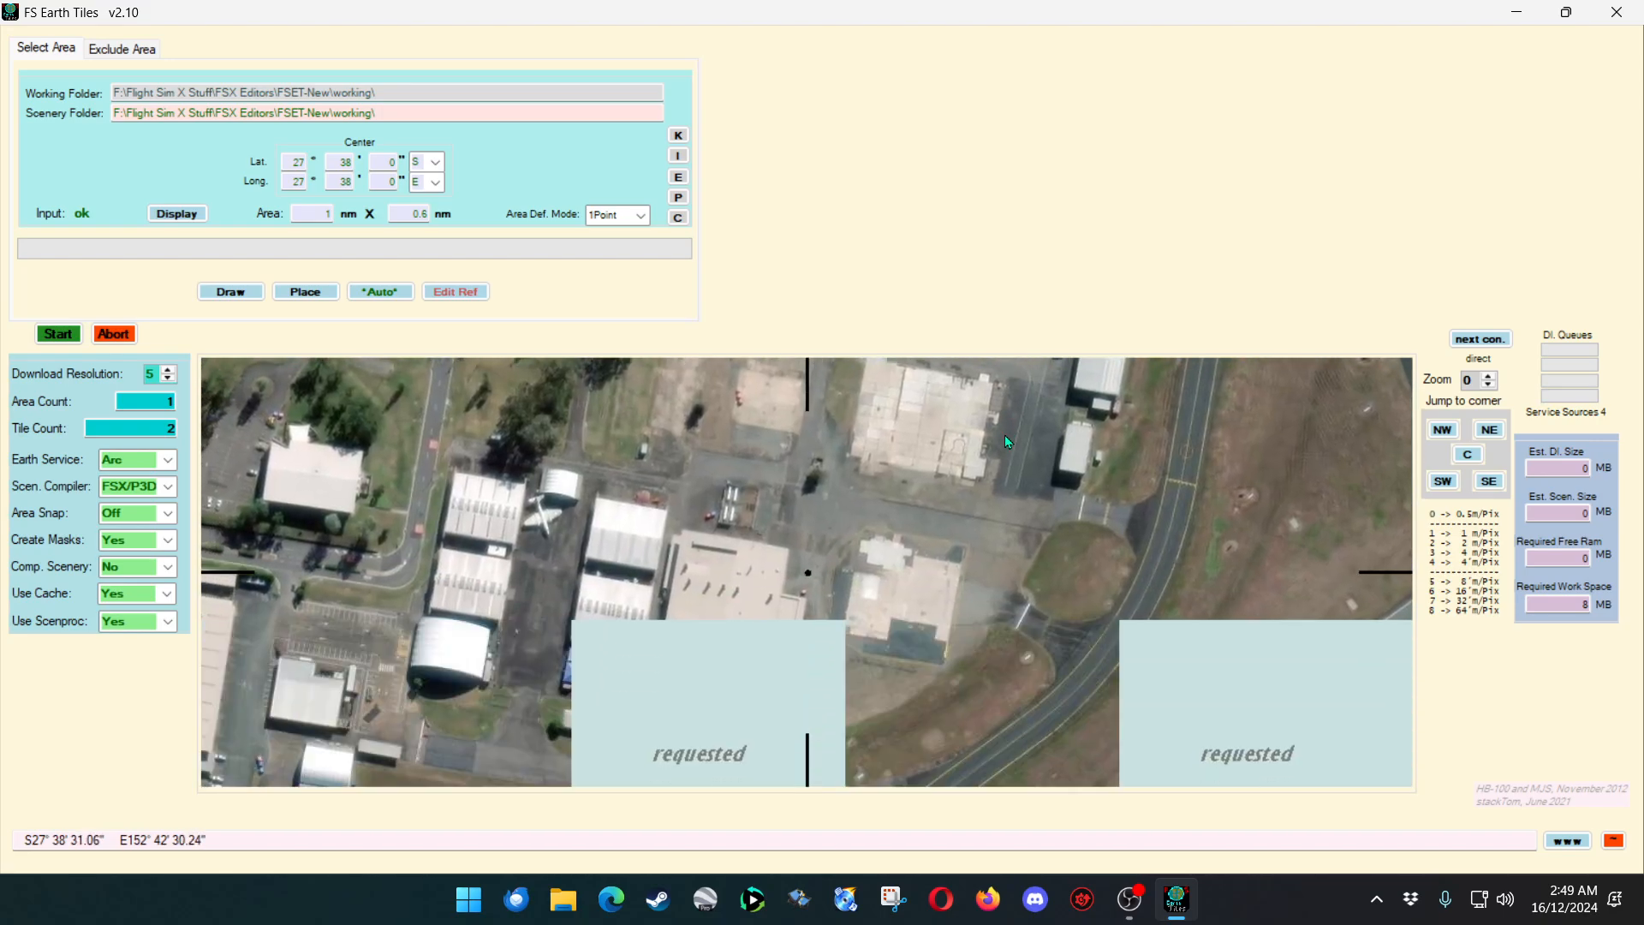
{"action": "left_click_drag", "start_coordinate": [1000, 511], "coordinate": [1098, 680]}
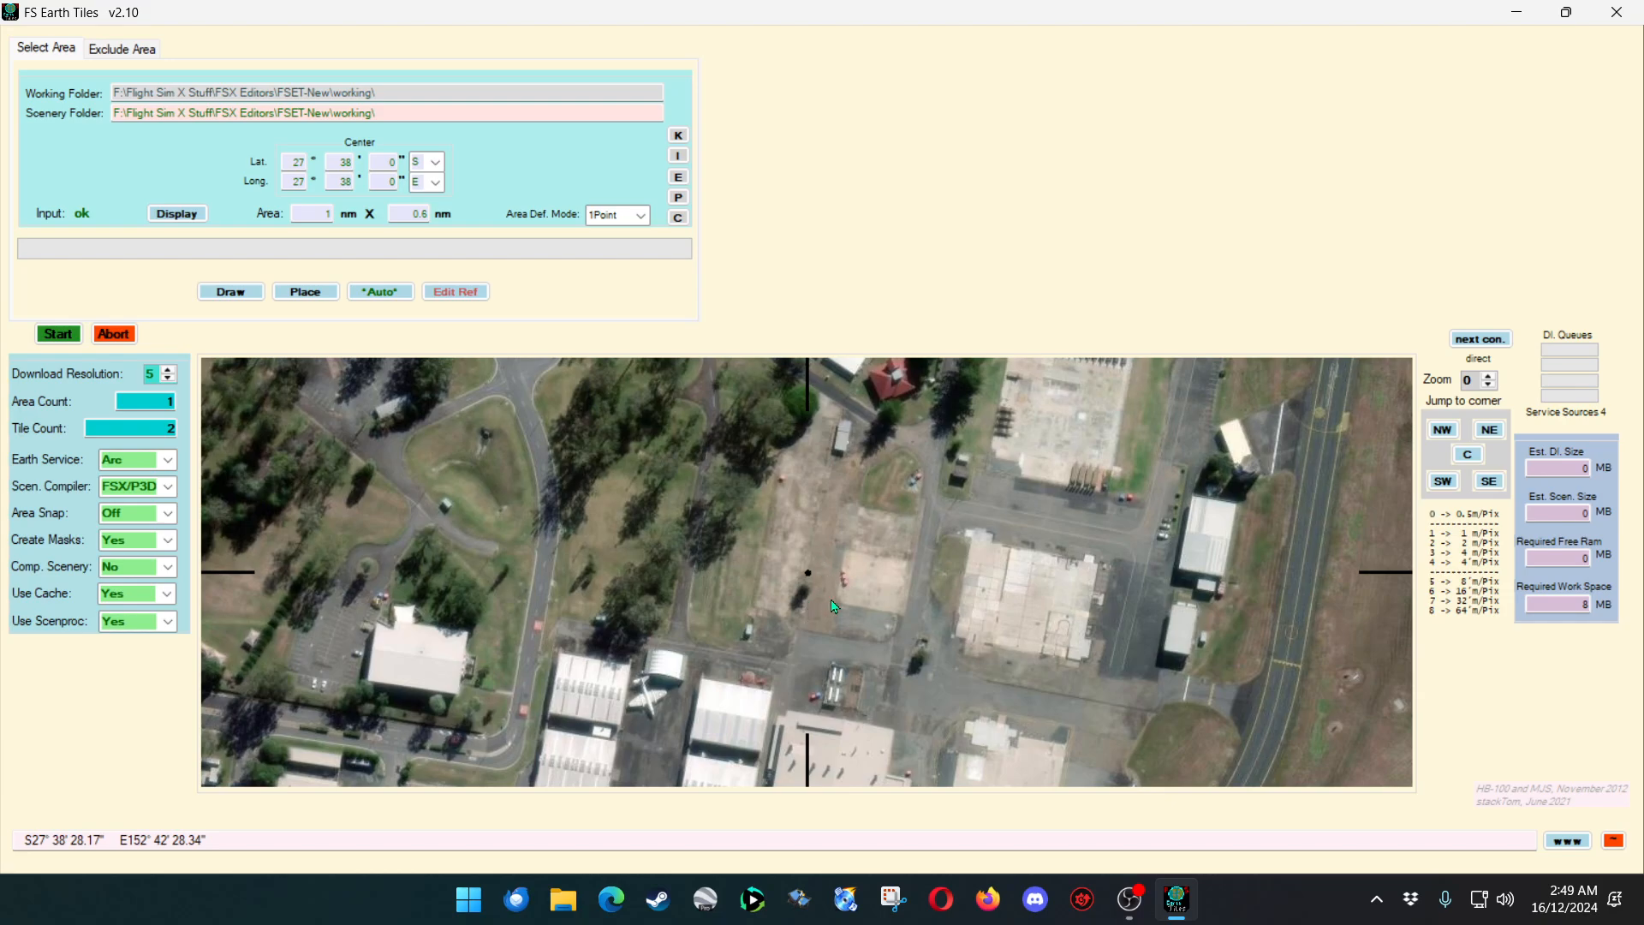
Compare the Google Earth and Arc imagery of the cleared building slabs near the taxiway, ending on Arc.
{"action": "left_click", "coordinate": [167, 460]}
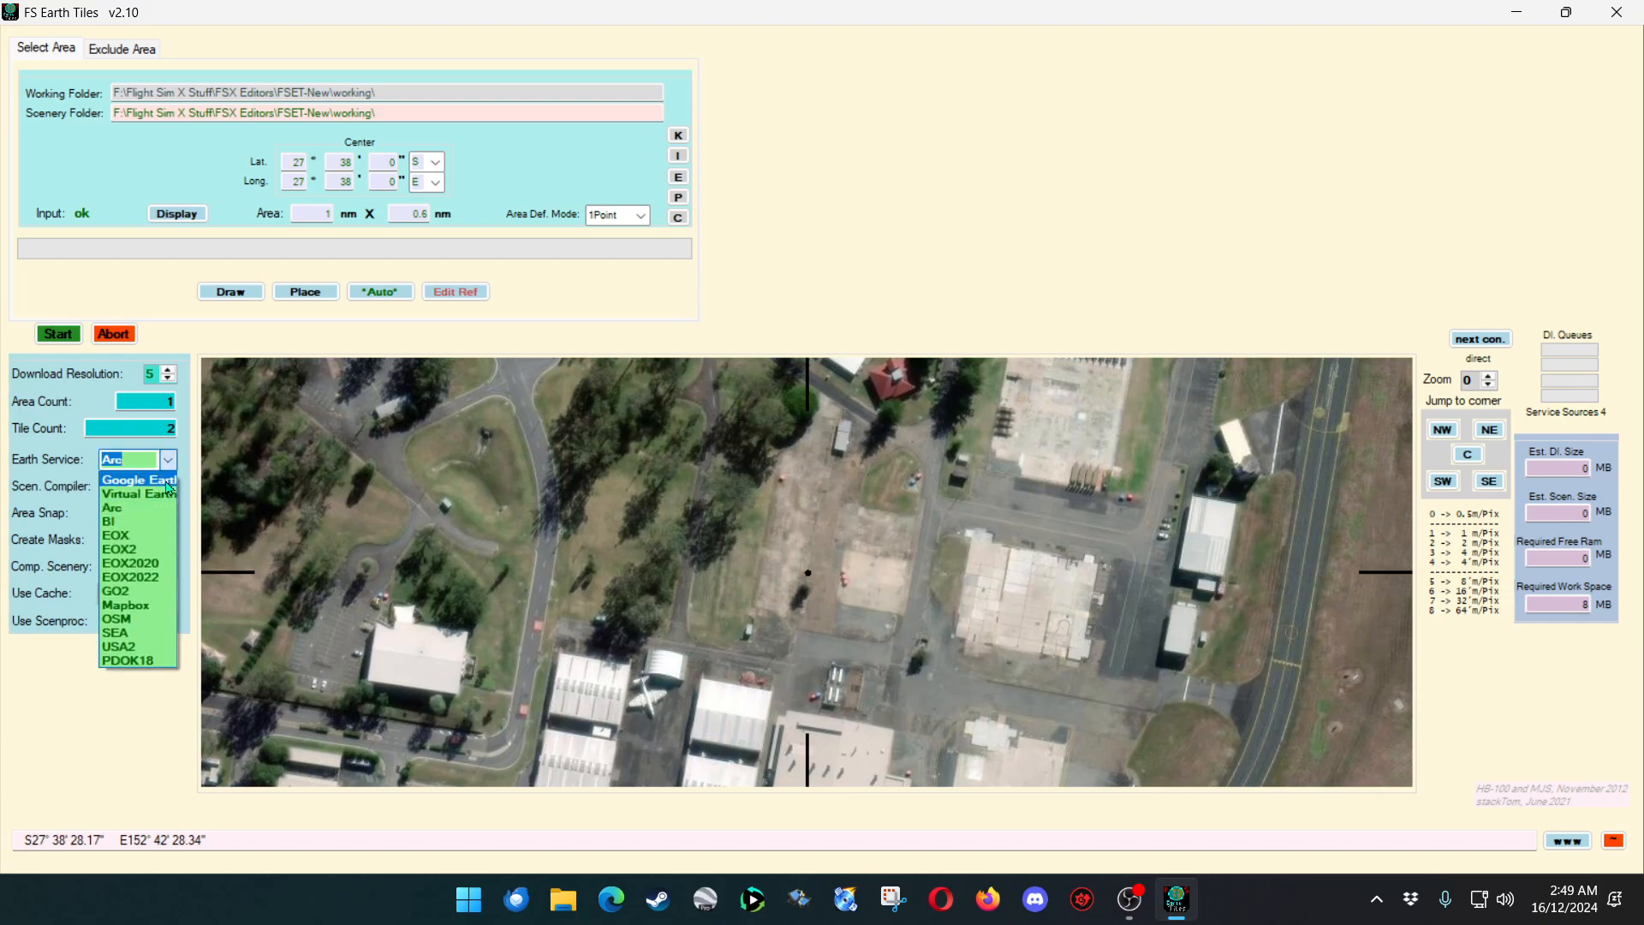
{"action": "left_click", "coordinate": [169, 484]}
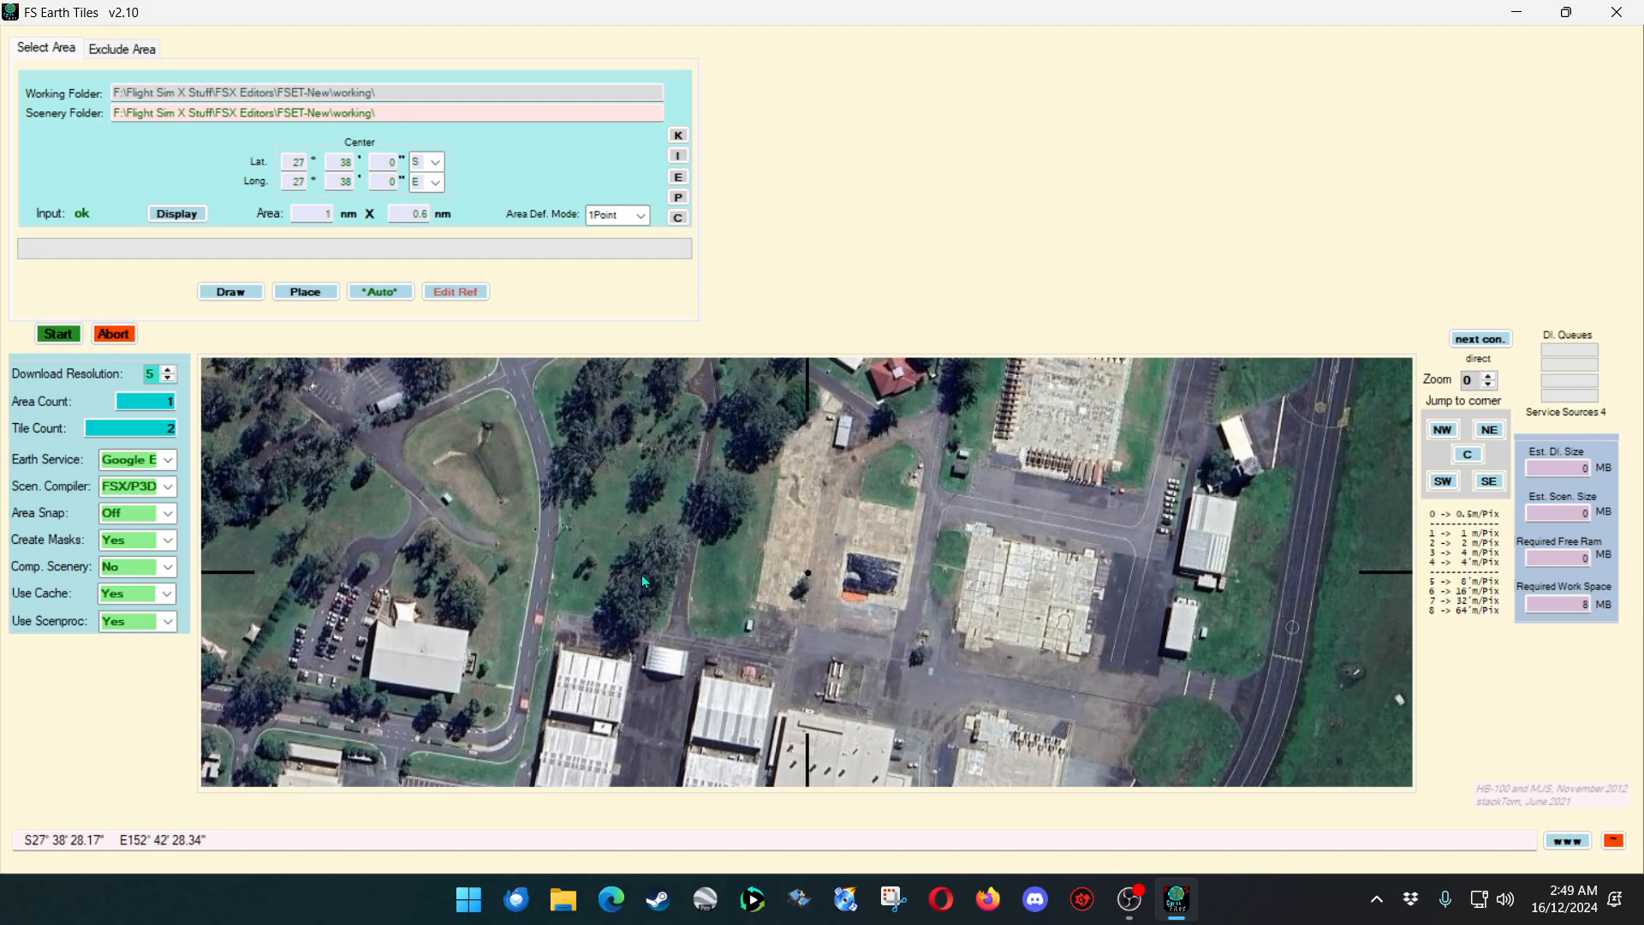
{"action": "left_click", "coordinate": [169, 458]}
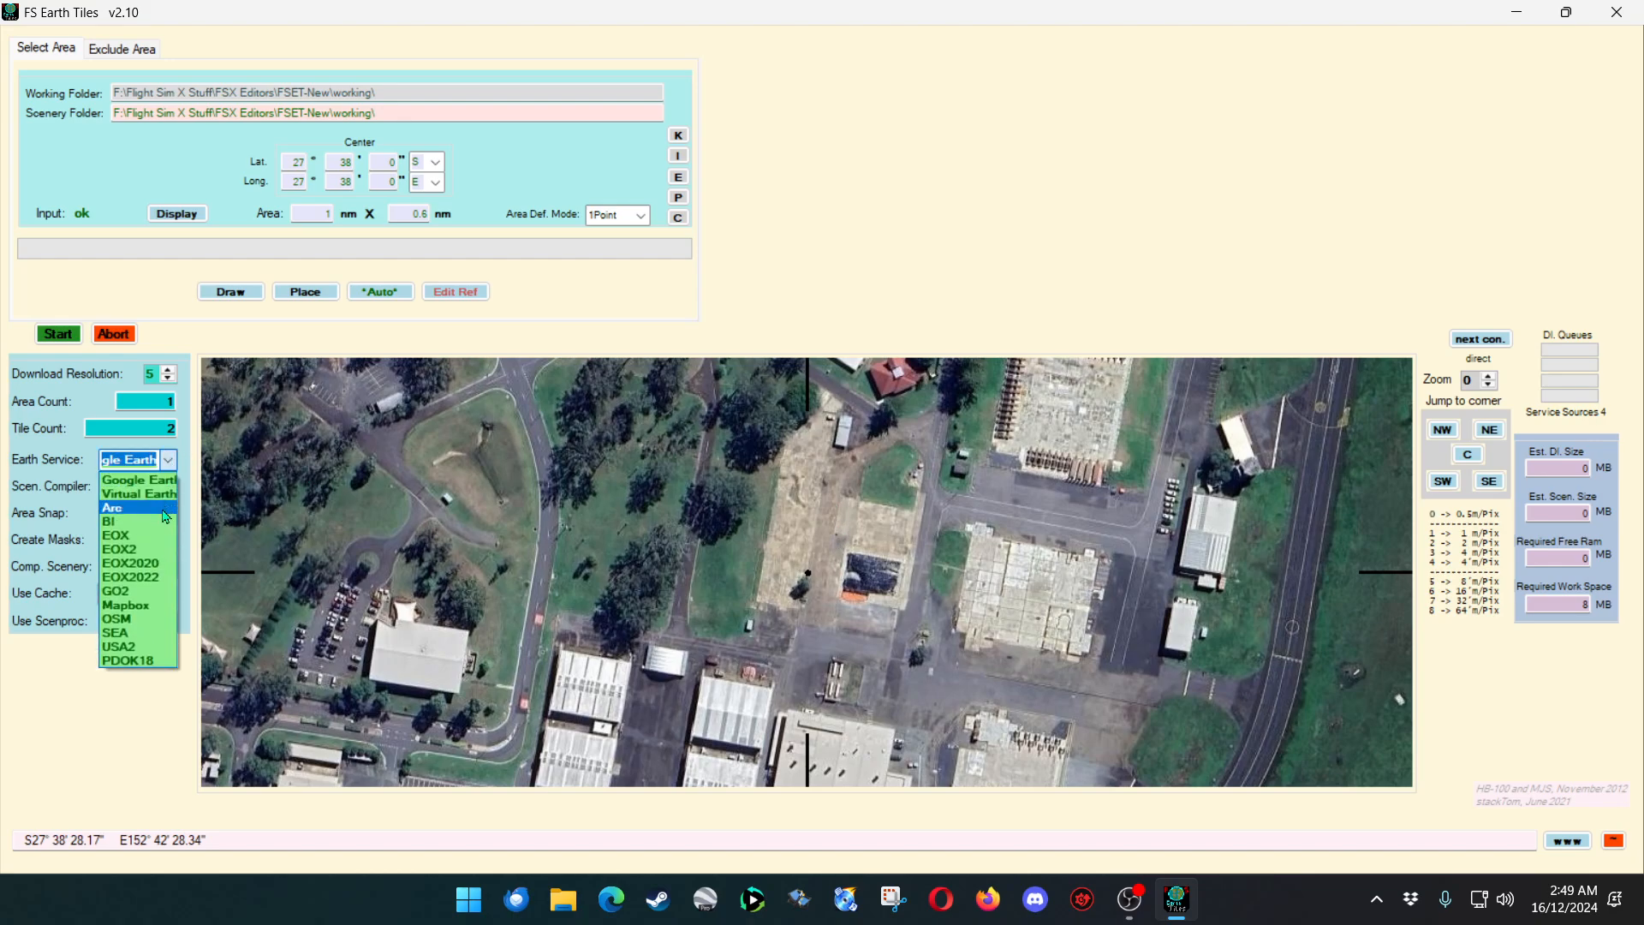
{"action": "left_click", "coordinate": [166, 513]}
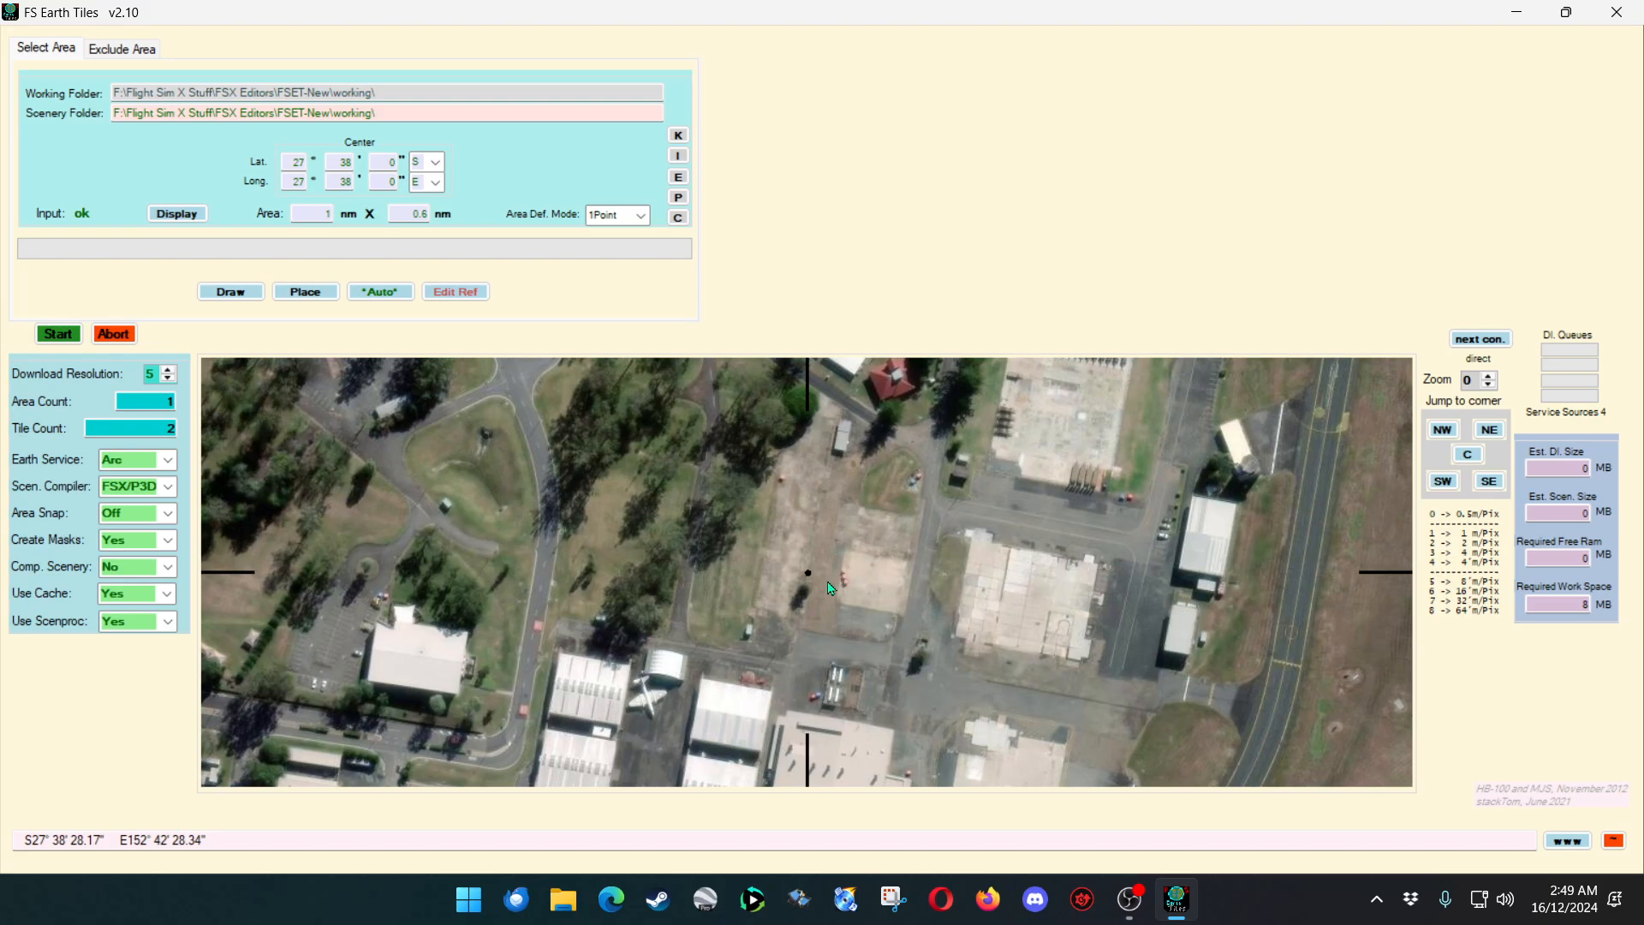
Inspect the aircraft parked between the white hangars in the Arc imagery at zoom level -1, widening out to level 1.
{"action": "scroll", "coordinate": [831, 587], "scroll_direction": "up", "scroll_amount": 1}
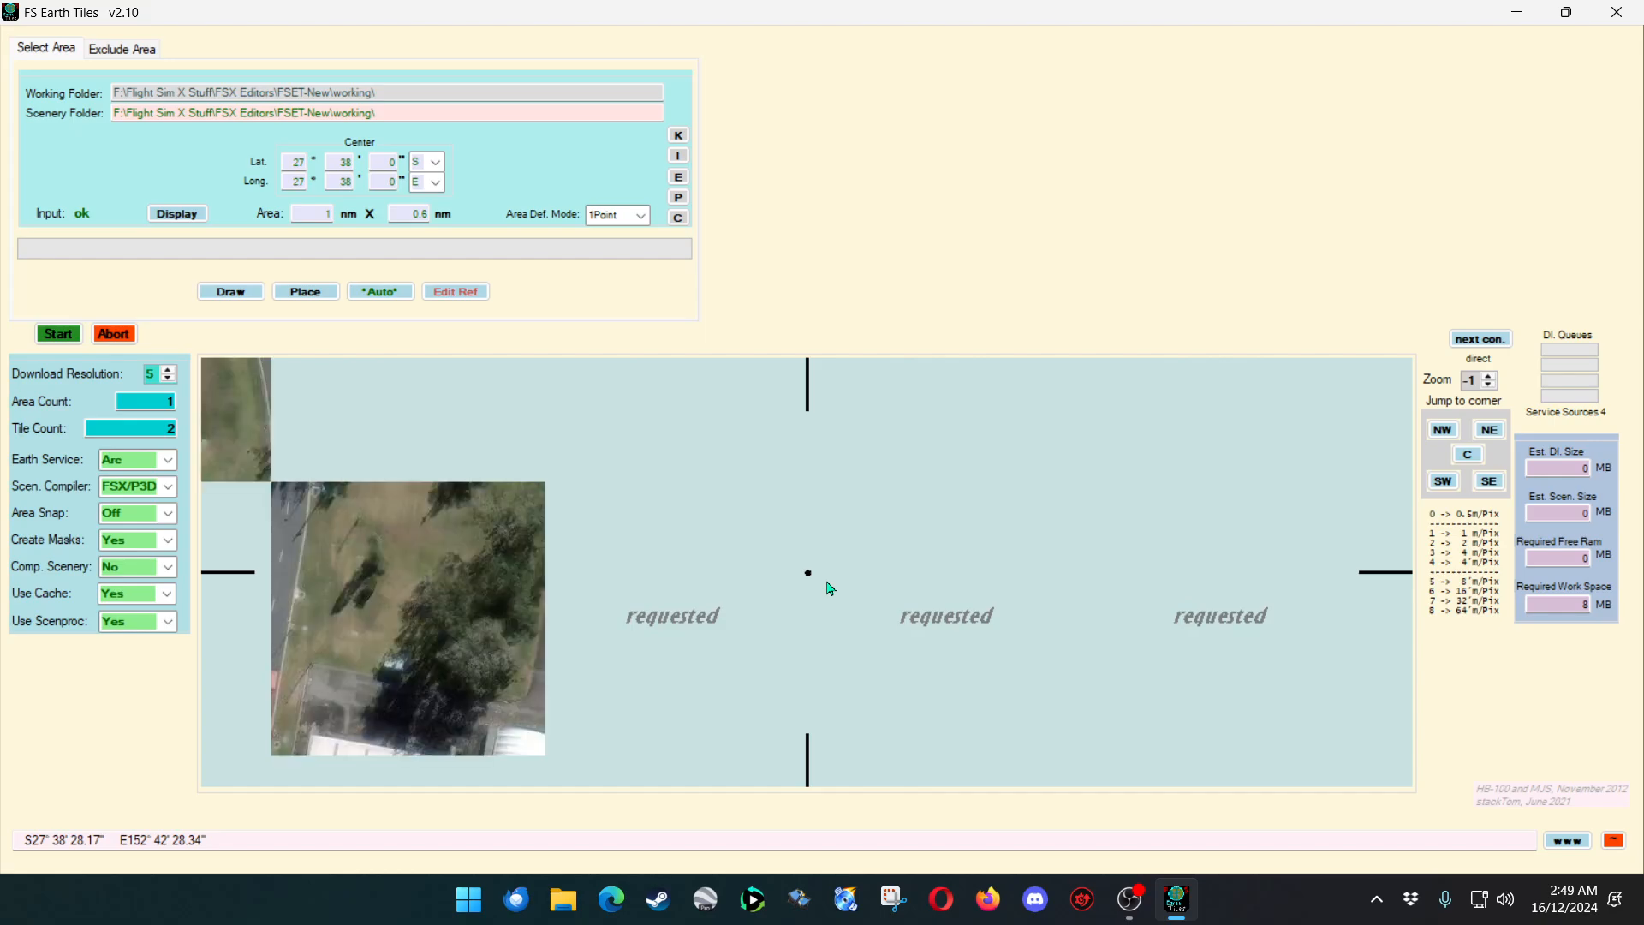
{"action": "left_click_drag", "start_coordinate": [714, 780], "coordinate": [1049, 481]}
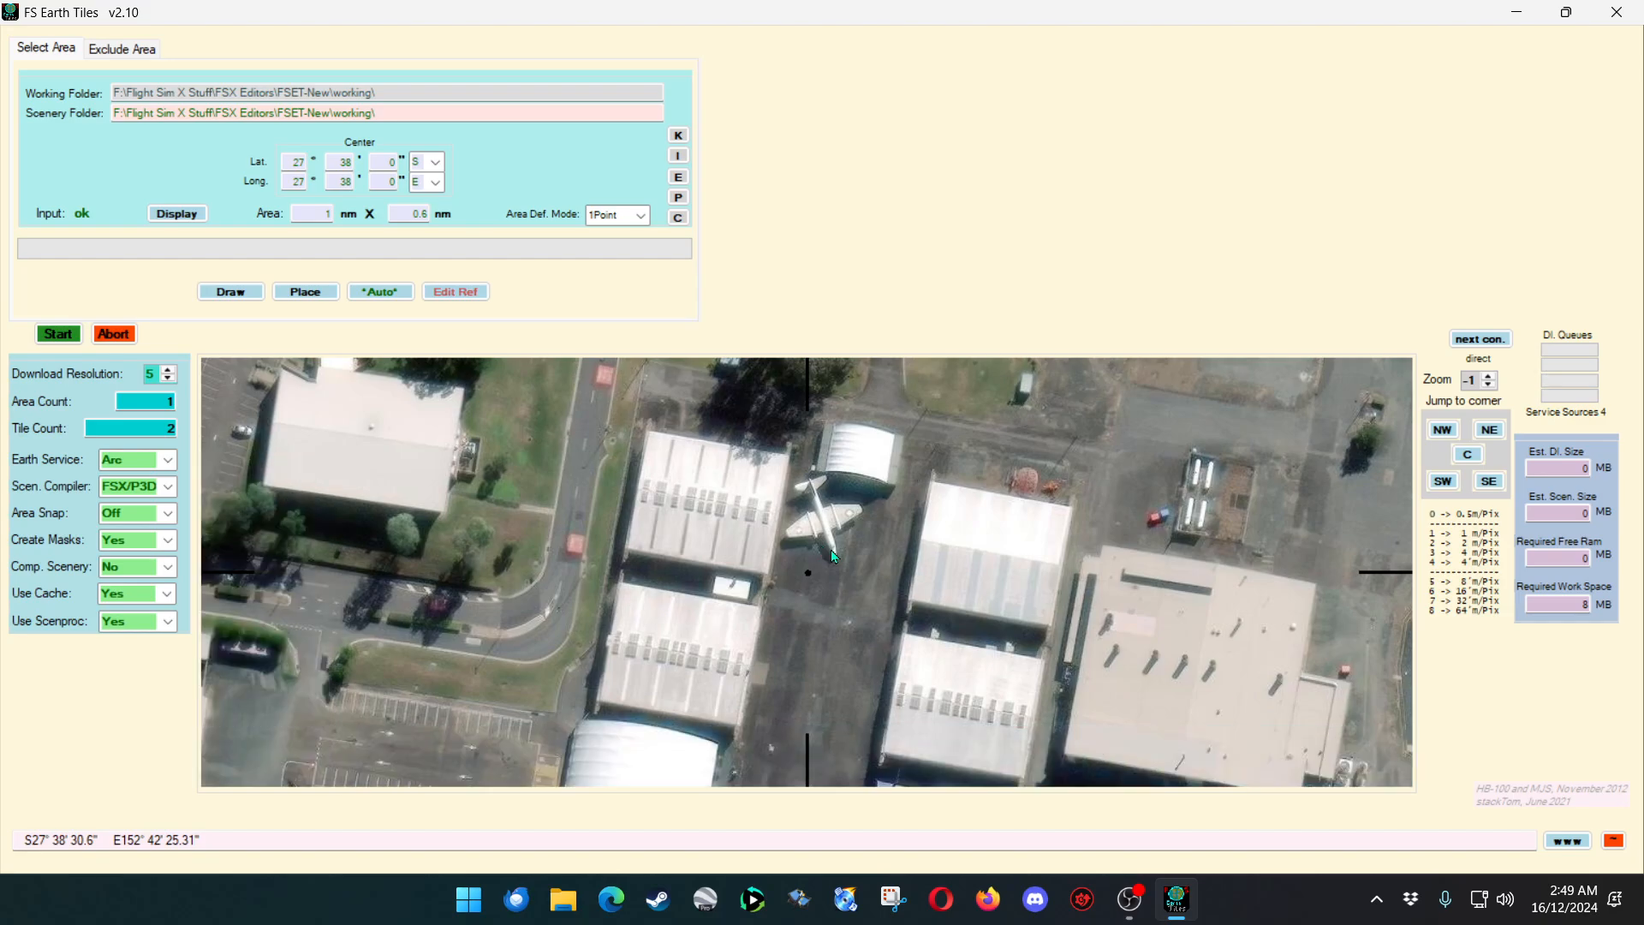
{"action": "scroll", "coordinate": [832, 554], "scroll_direction": "down", "scroll_amount": 2}
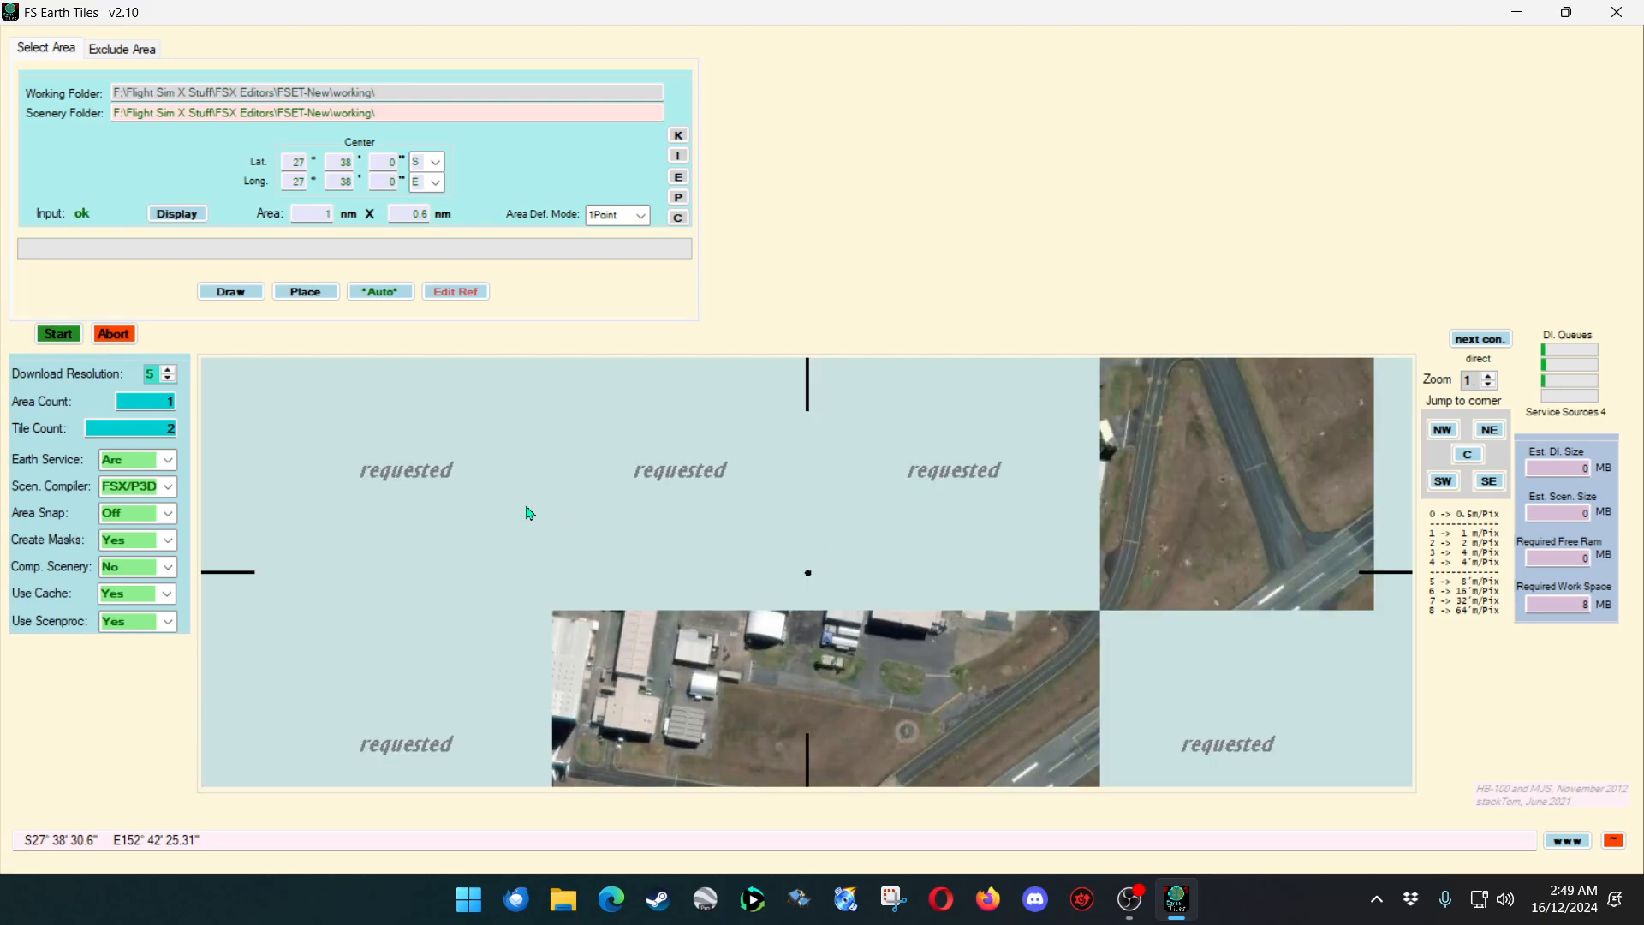
Switch the Earth Service to Google Earth and inspect the hangar area and fenced tanks at zoom level -2.
{"action": "left_click", "coordinate": [169, 461]}
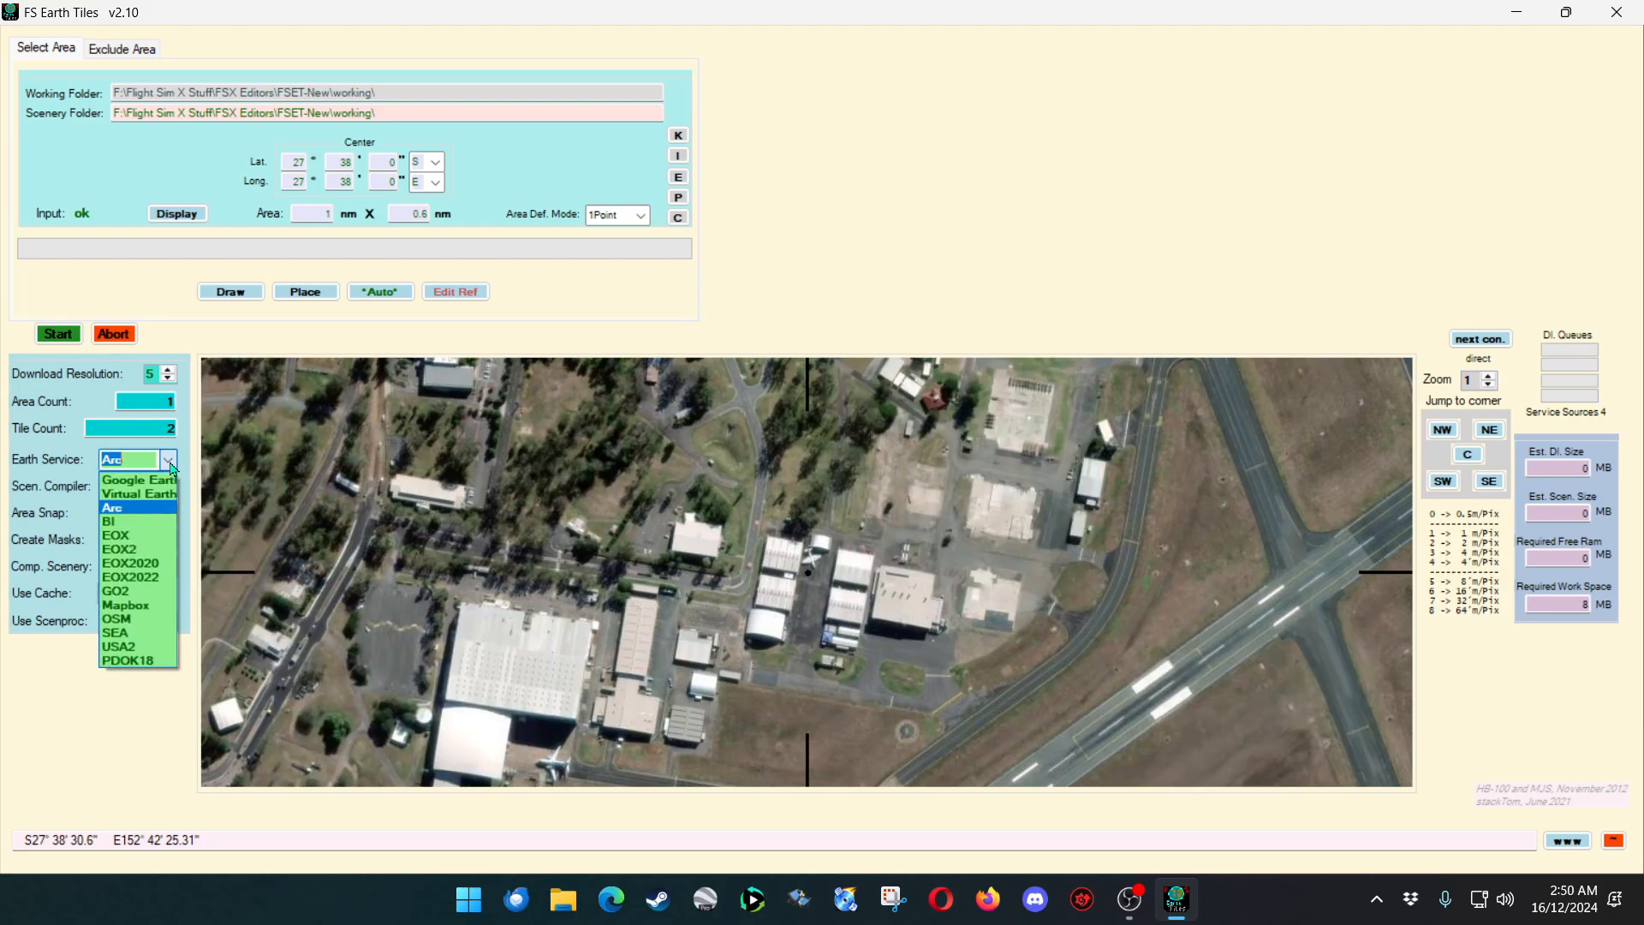
{"action": "left_click", "coordinate": [129, 476]}
{"action": "scroll", "coordinate": [850, 628], "scroll_direction": "up", "scroll_amount": 3}
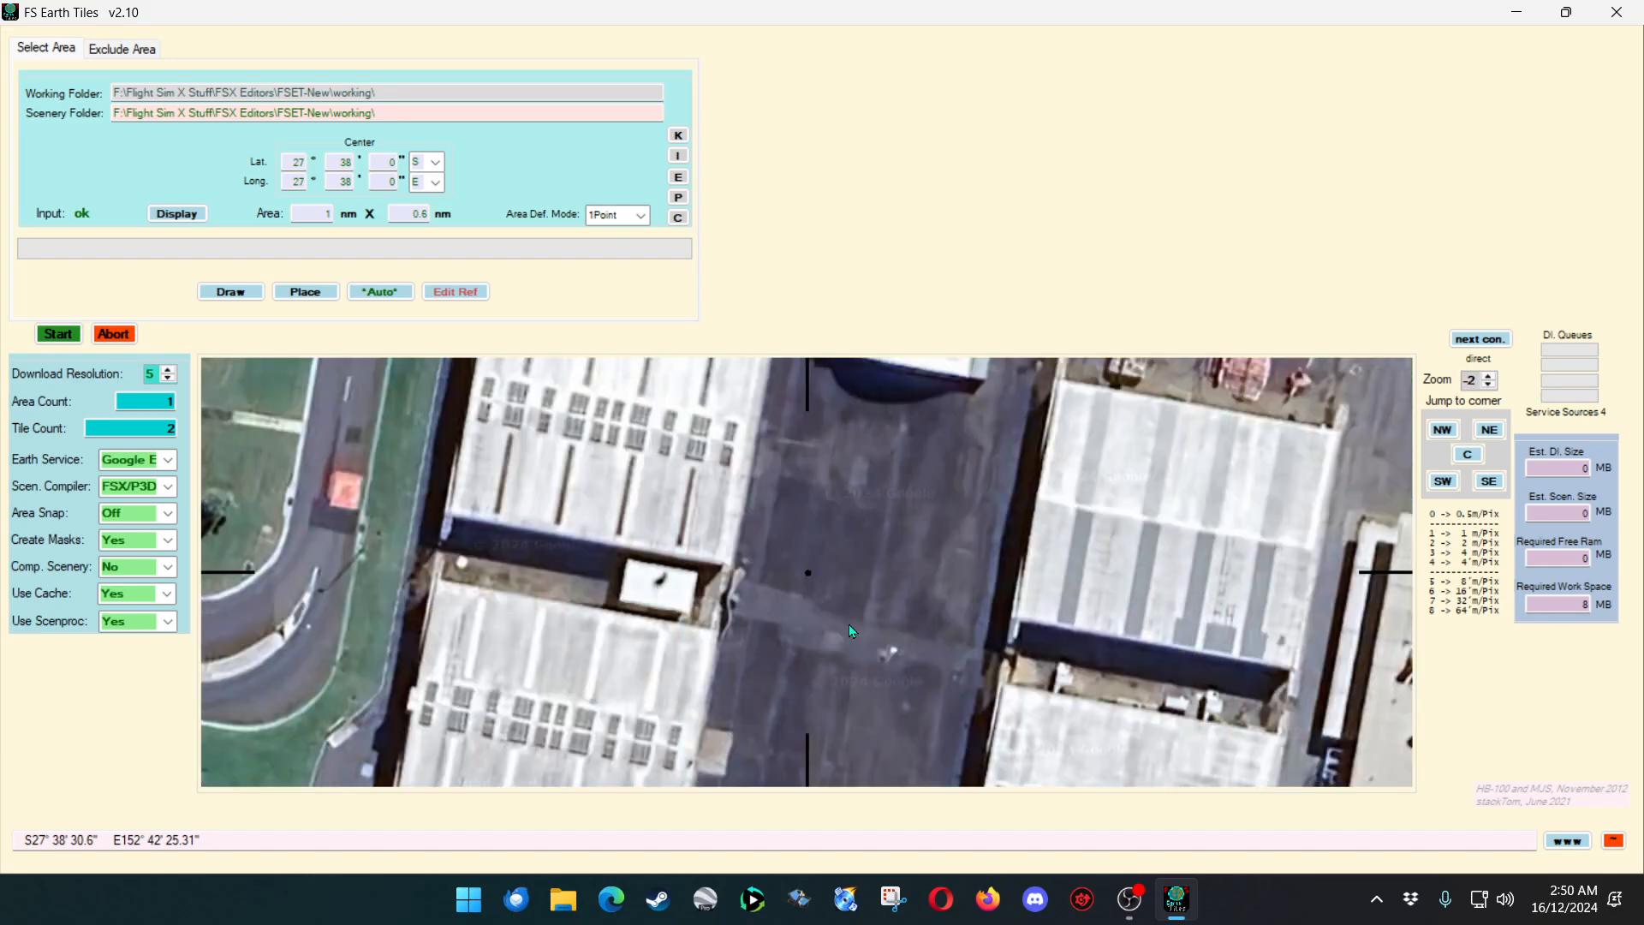
{"action": "left_click_drag", "start_coordinate": [1151, 576], "coordinate": [599, 761]}
{"action": "left_click_drag", "start_coordinate": [1013, 546], "coordinate": [822, 651]}
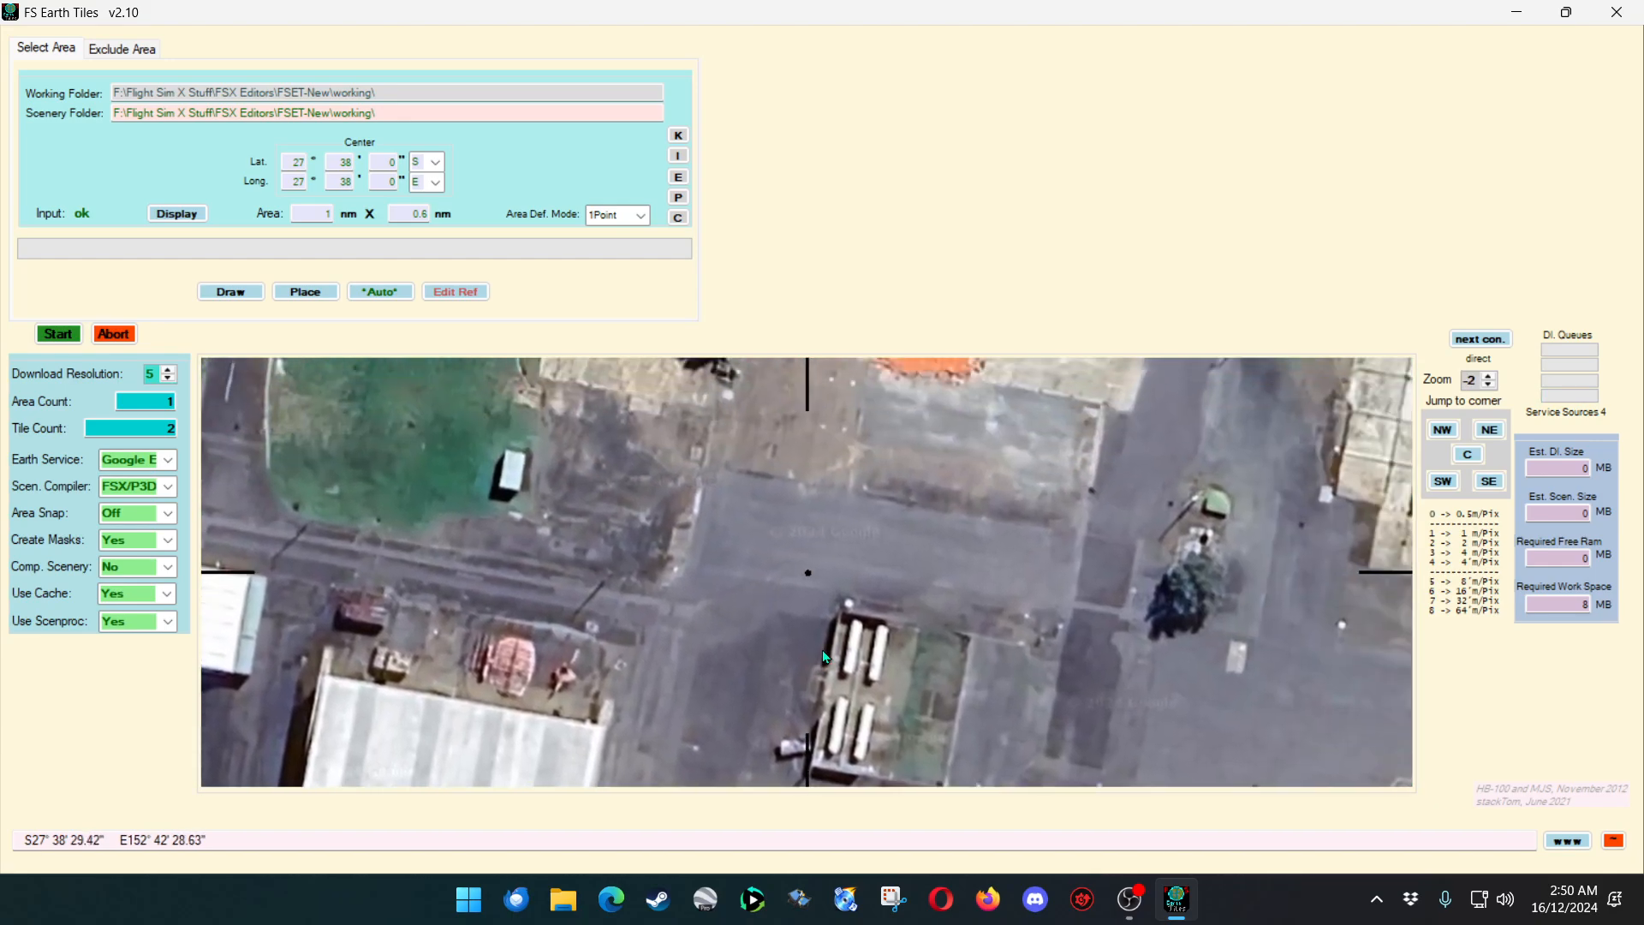
Draw a rectangular scenery area of about 3.236 by 3.967 nm around the whole airfield at zoom level 5.
{"action": "scroll", "coordinate": [865, 574], "scroll_direction": "down", "scroll_amount": 5}
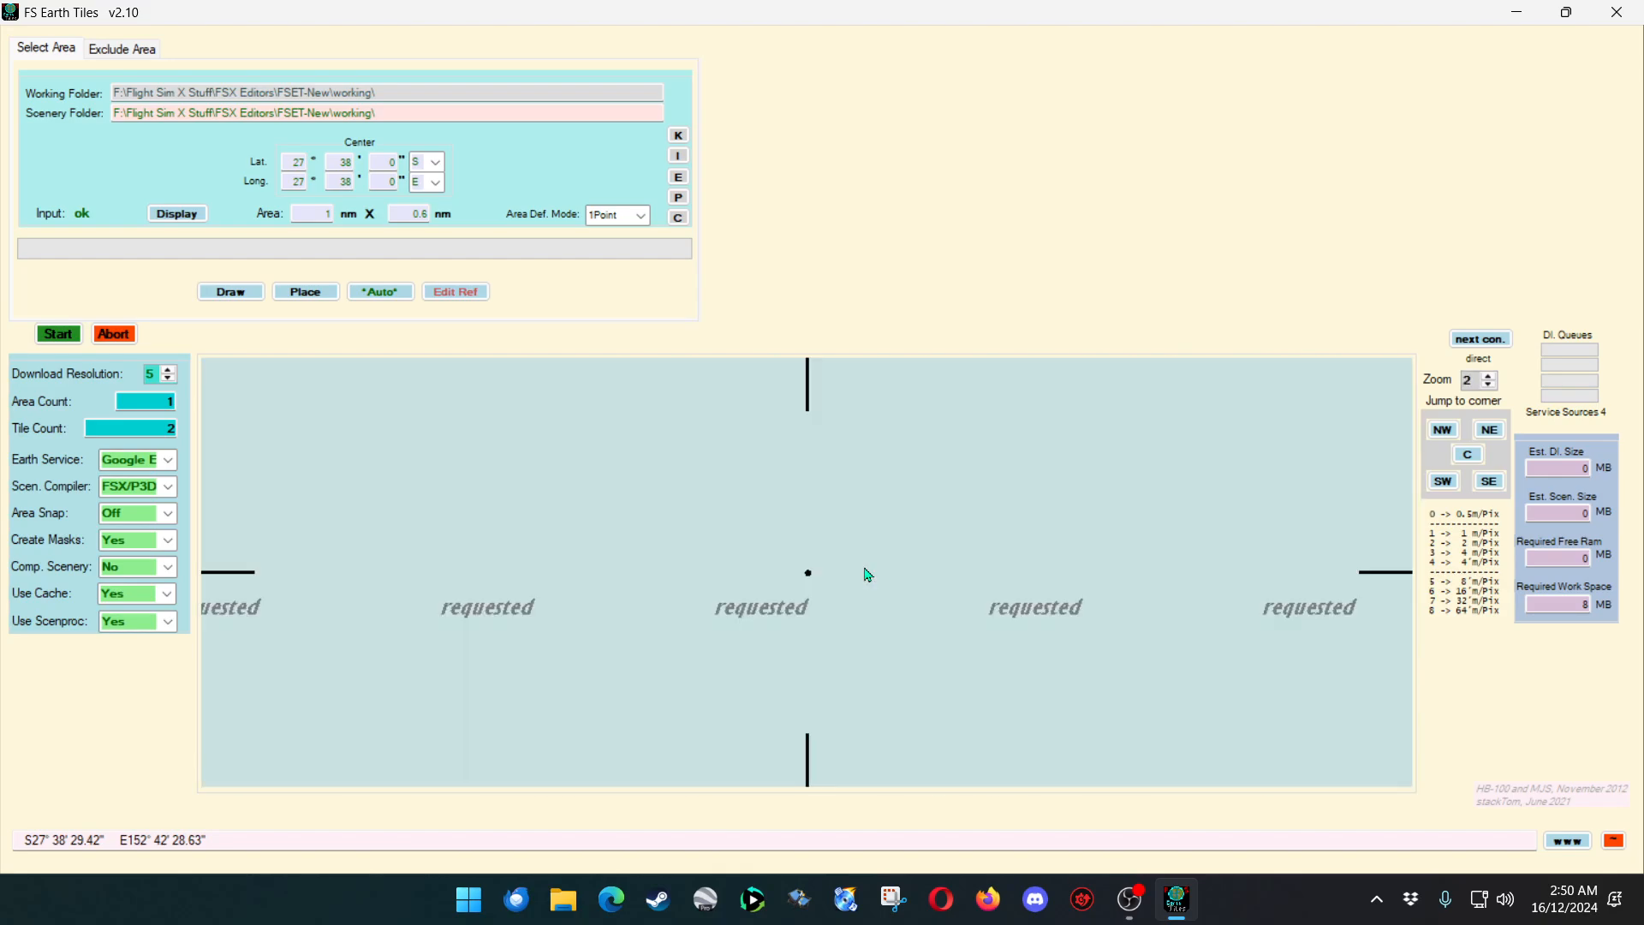
{"action": "scroll", "coordinate": [867, 573], "scroll_direction": "down", "scroll_amount": 2}
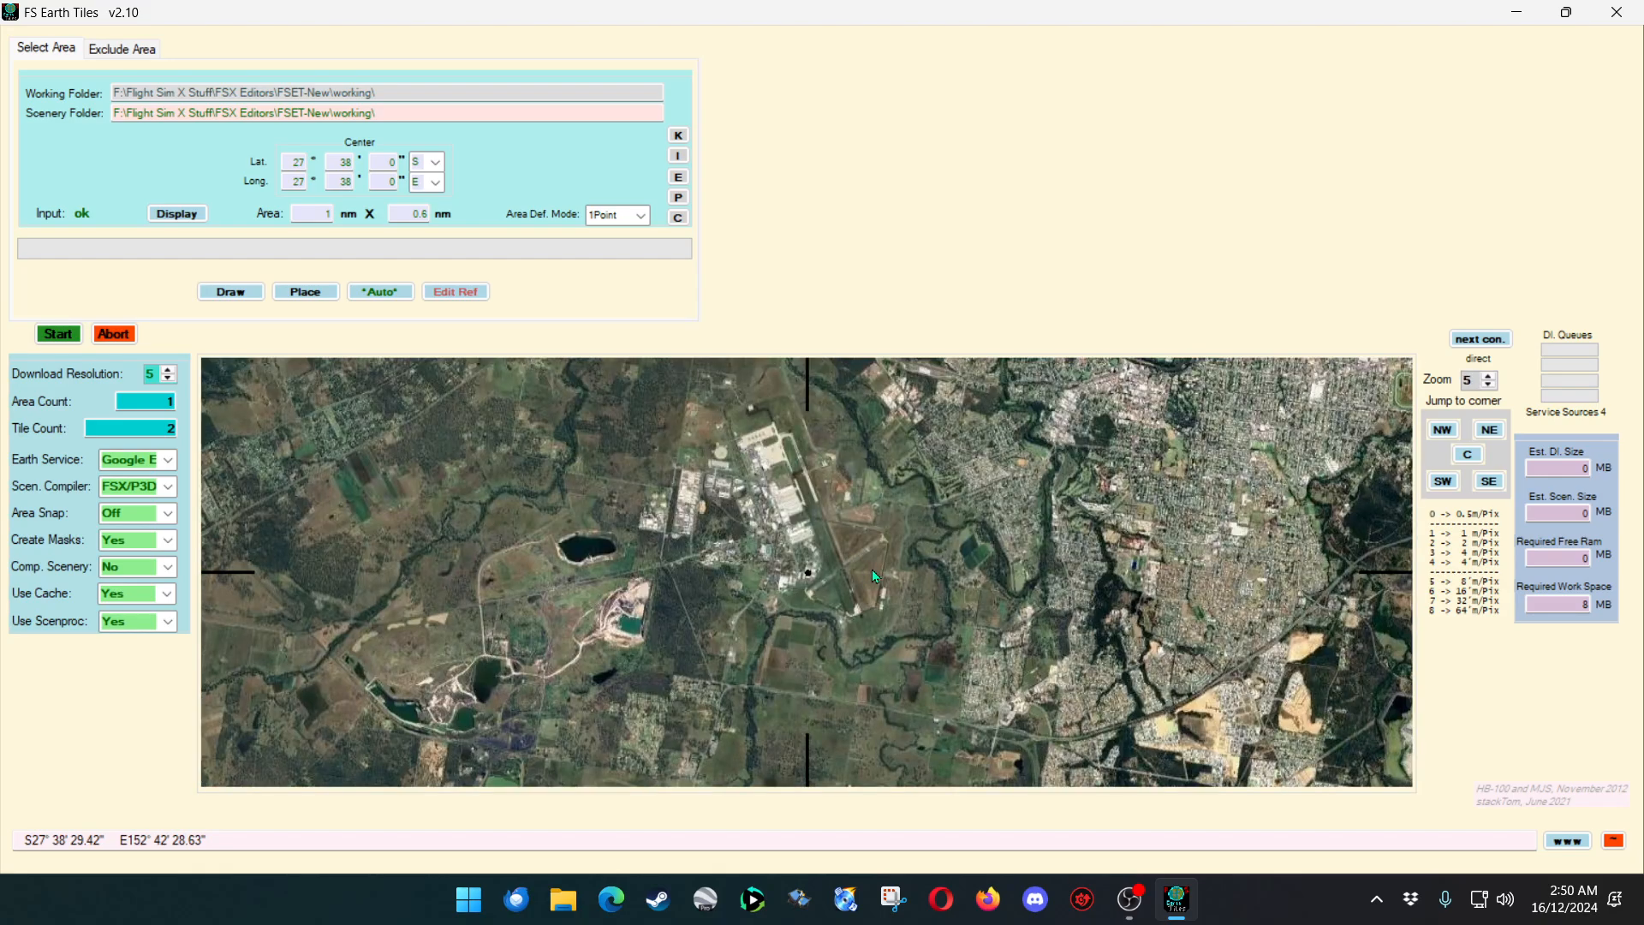
{"action": "left_click_drag", "start_coordinate": [887, 578], "coordinate": [875, 588]}
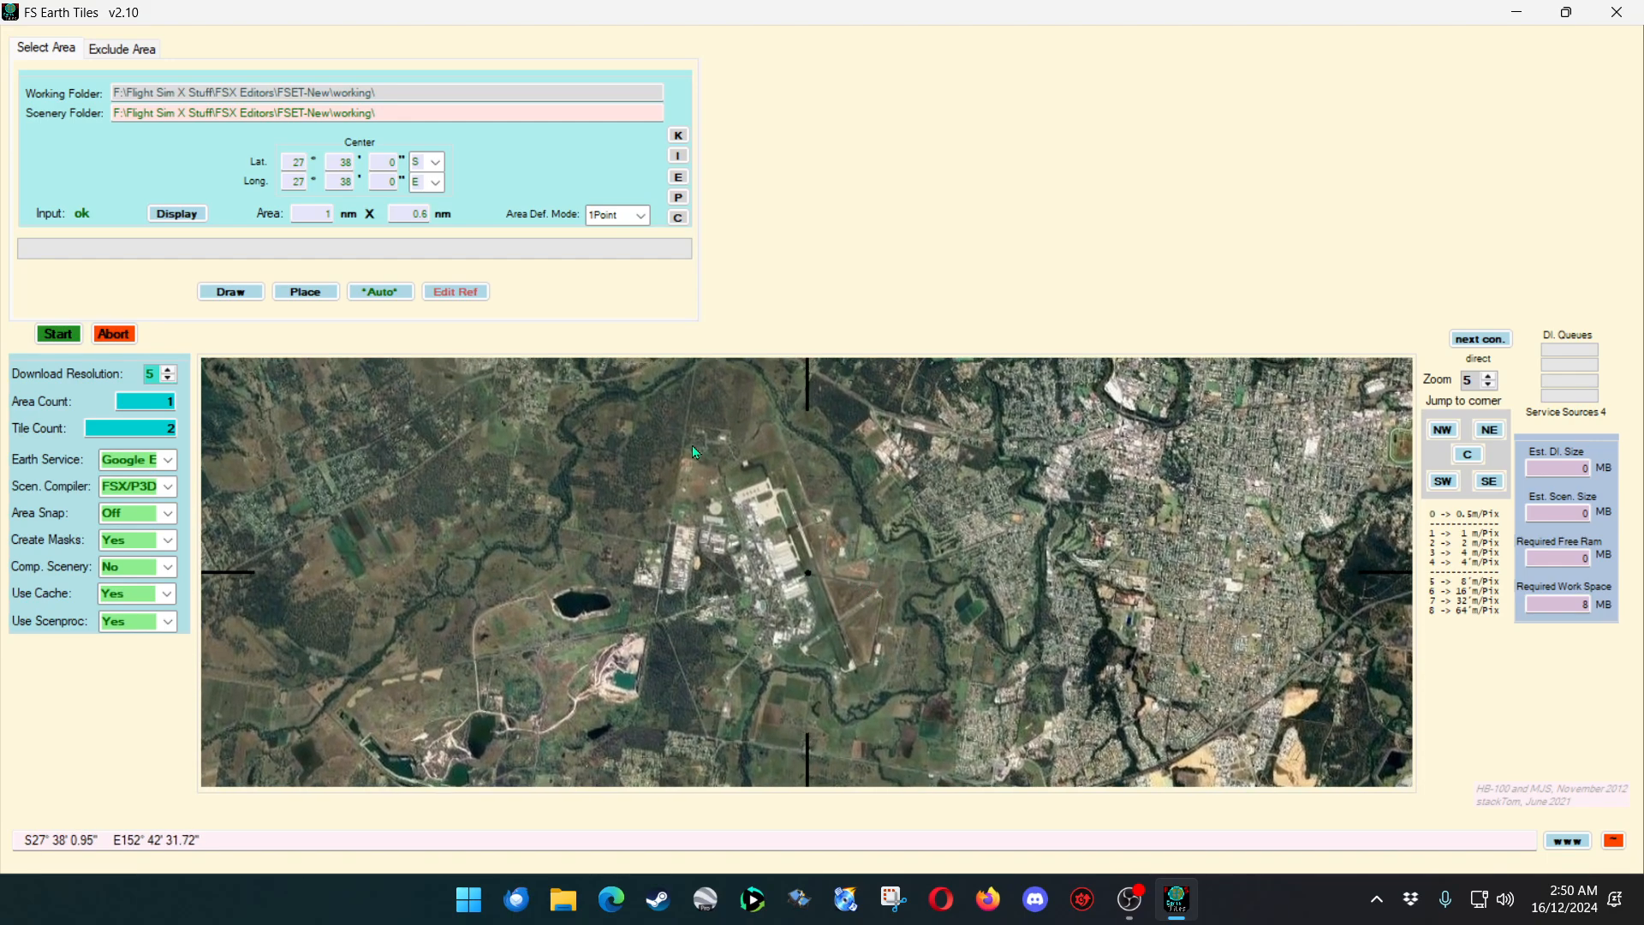
{"action": "left_click_drag", "start_coordinate": [693, 446], "coordinate": [690, 448]}
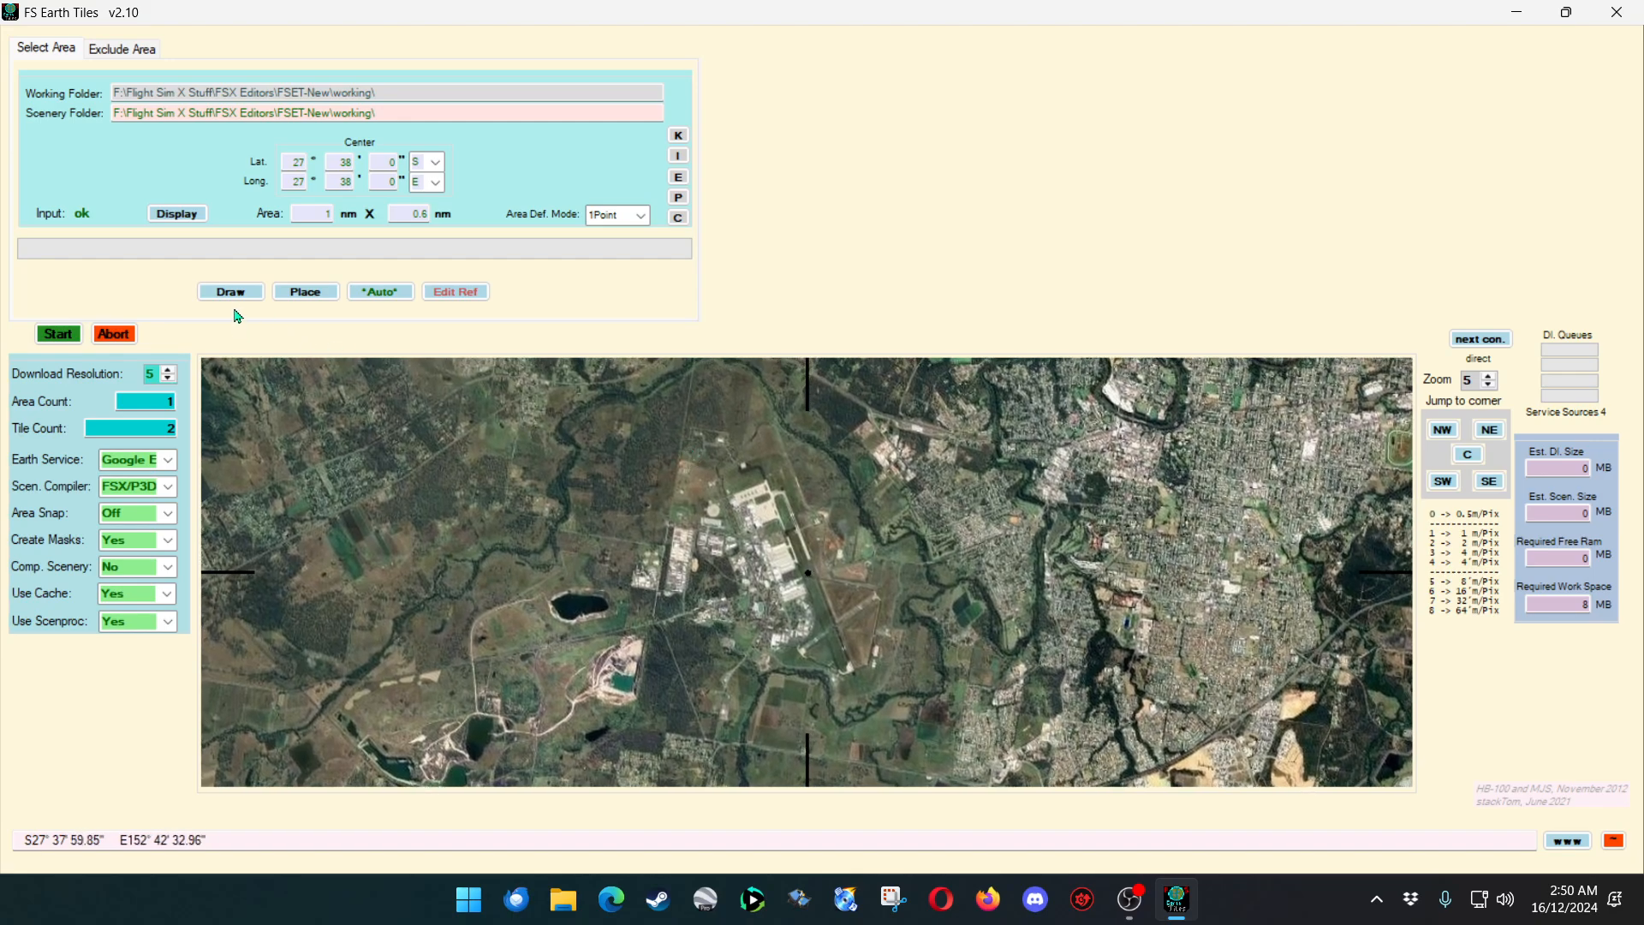
{"action": "left_click_drag", "start_coordinate": [701, 518], "coordinate": [699, 530]}
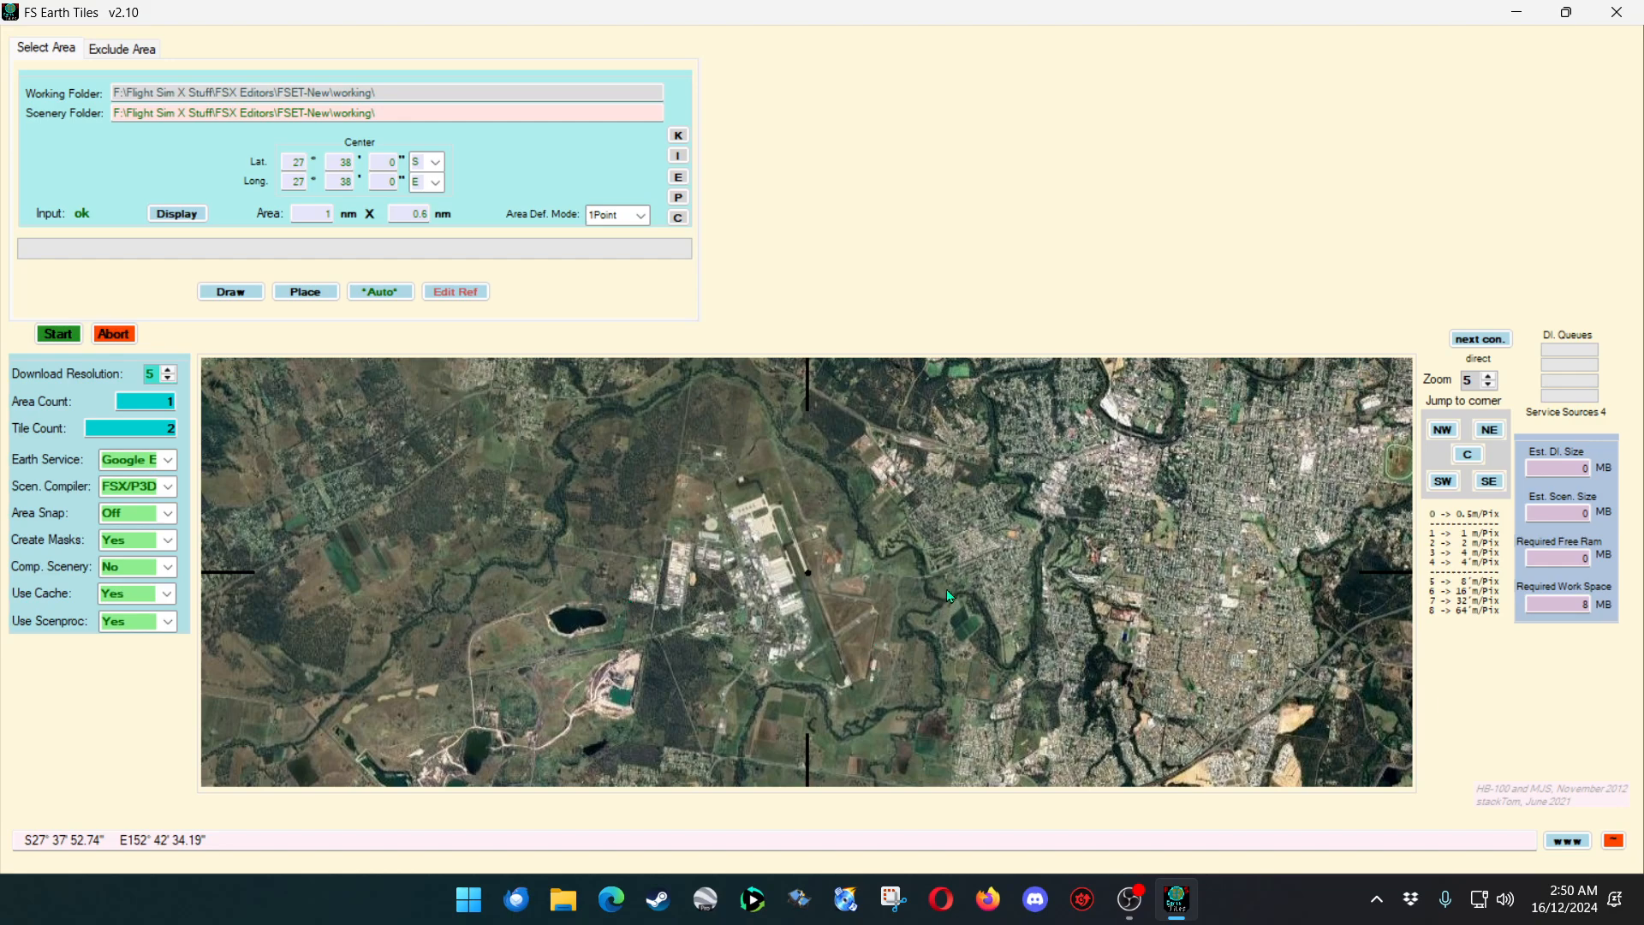
{"action": "left_click", "coordinate": [231, 291]}
{"action": "mouse_move", "coordinate": [581, 377]}
{"action": "left_mouse_down"}
{"action": "mouse_move", "coordinate": [583, 597]}
{"action": "mouse_move", "coordinate": [622, 749]}
{"action": "mouse_move", "coordinate": [1031, 735]}
{"action": "mouse_move", "coordinate": [953, 739]}
{"action": "left_mouse_up"}
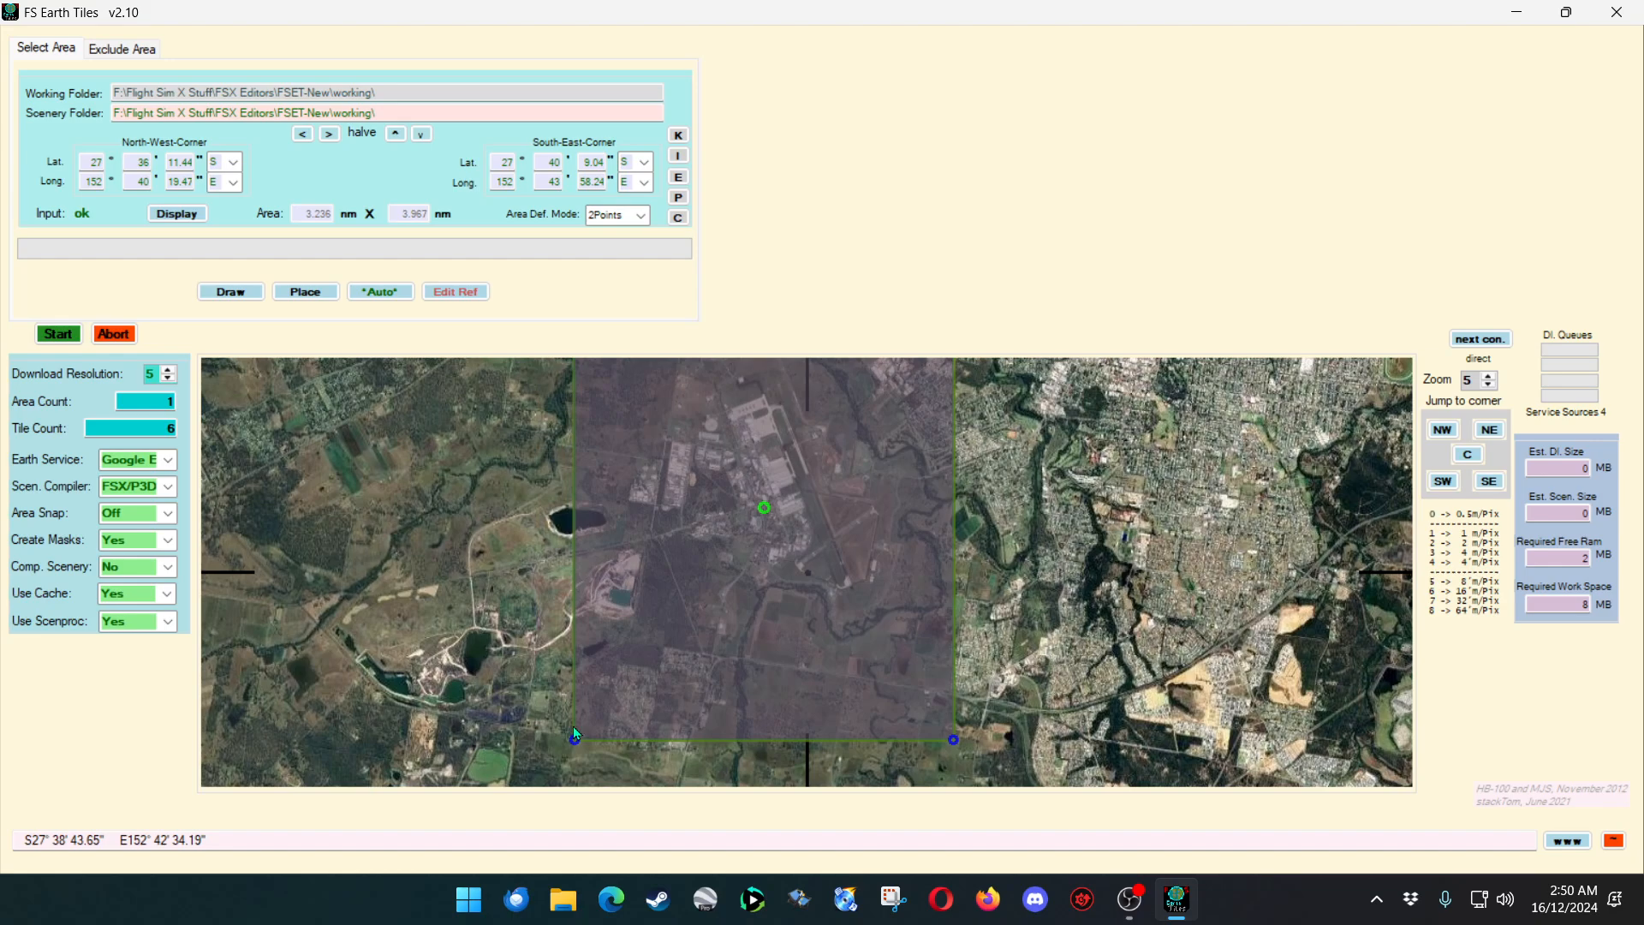
Adjust the south-west, south-east and north-east corners of the scenery area to about 2.825 by 4.013 nm overall.
{"action": "left_click_drag", "start_coordinate": [573, 740], "coordinate": [619, 729]}
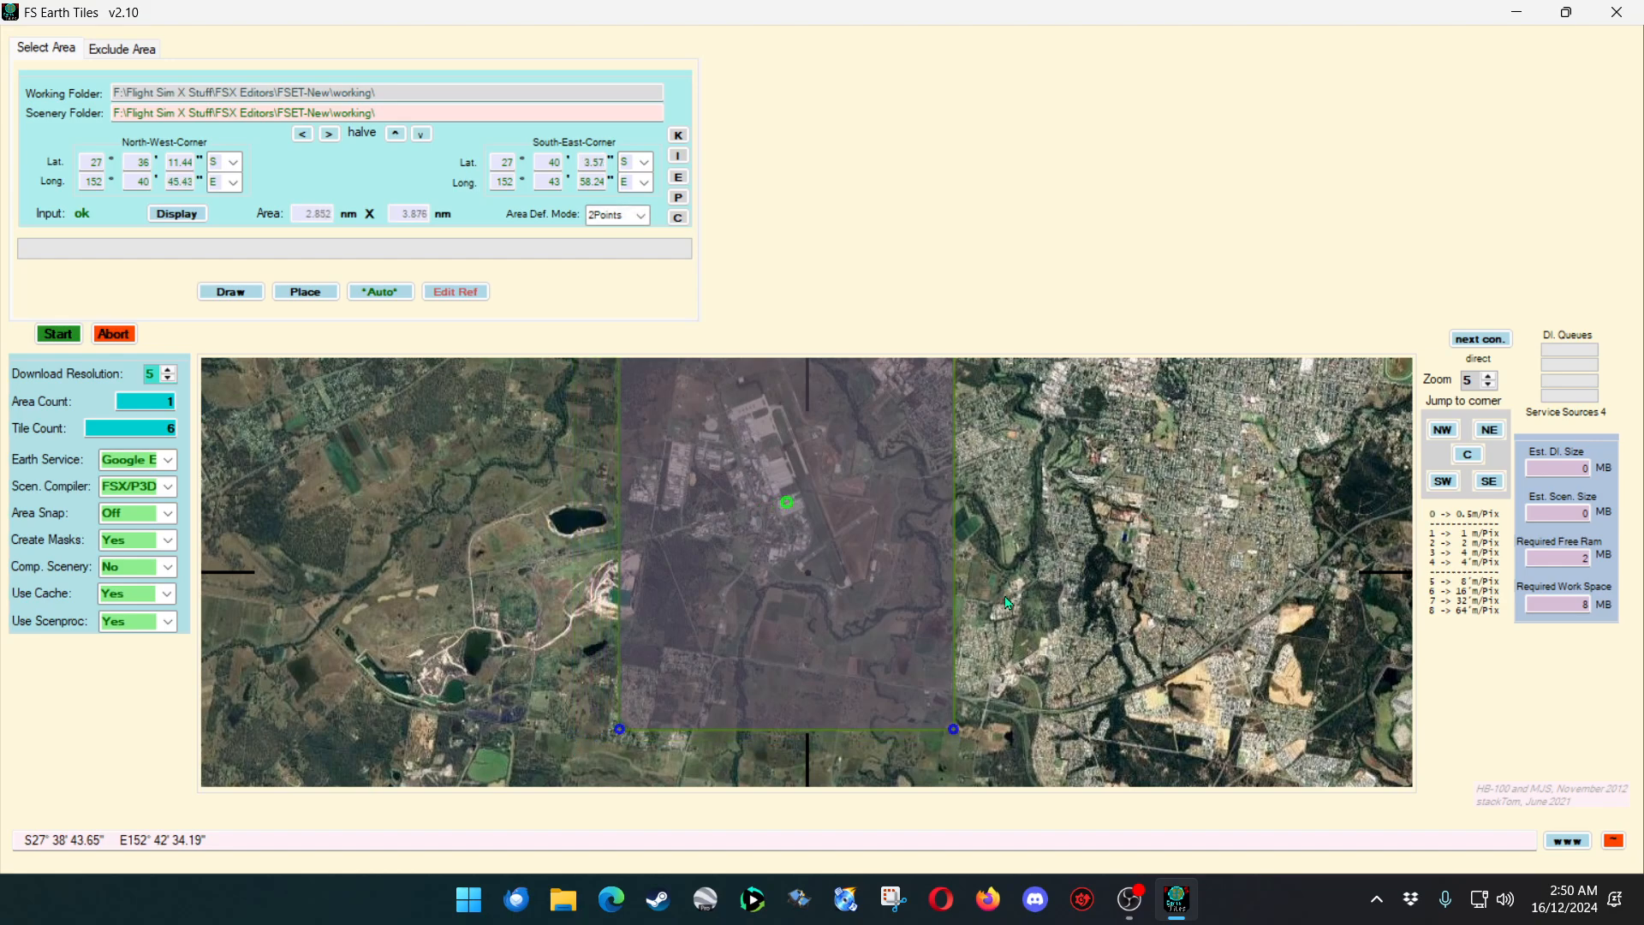
{"action": "left_click_drag", "start_coordinate": [954, 729], "coordinate": [963, 755]}
{"action": "left_click_drag", "start_coordinate": [1111, 526], "coordinate": [1113, 672]}
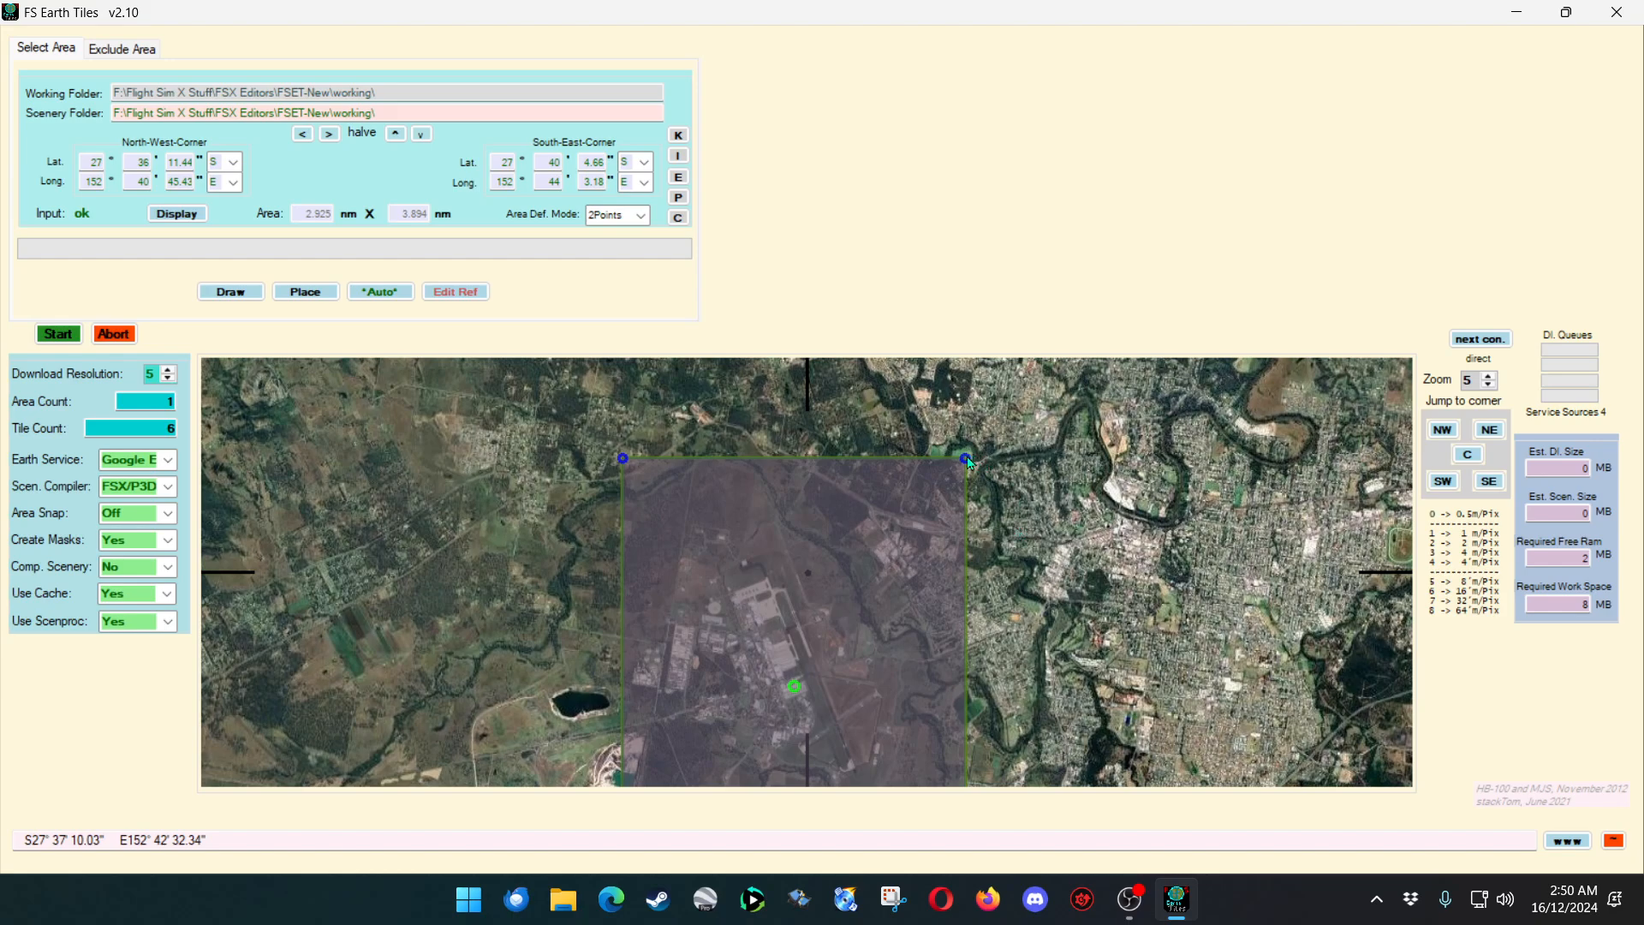
{"action": "left_click_drag", "start_coordinate": [967, 460], "coordinate": [954, 445]}
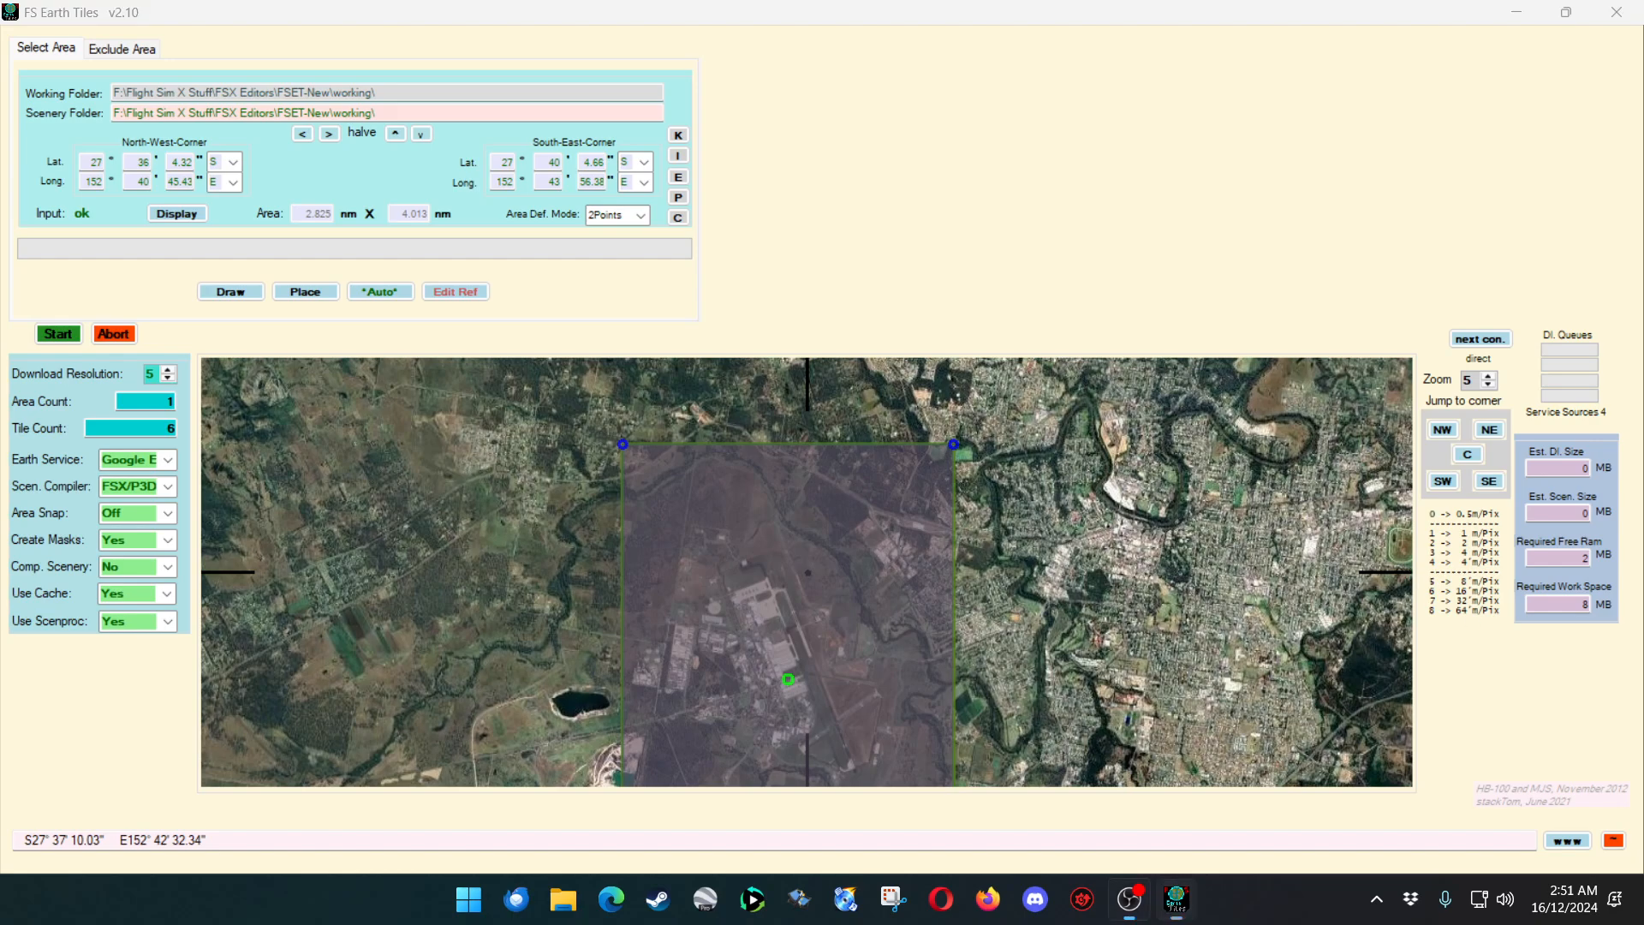
{"action": "left_click_drag", "start_coordinate": [1260, 656], "coordinate": [1248, 505]}
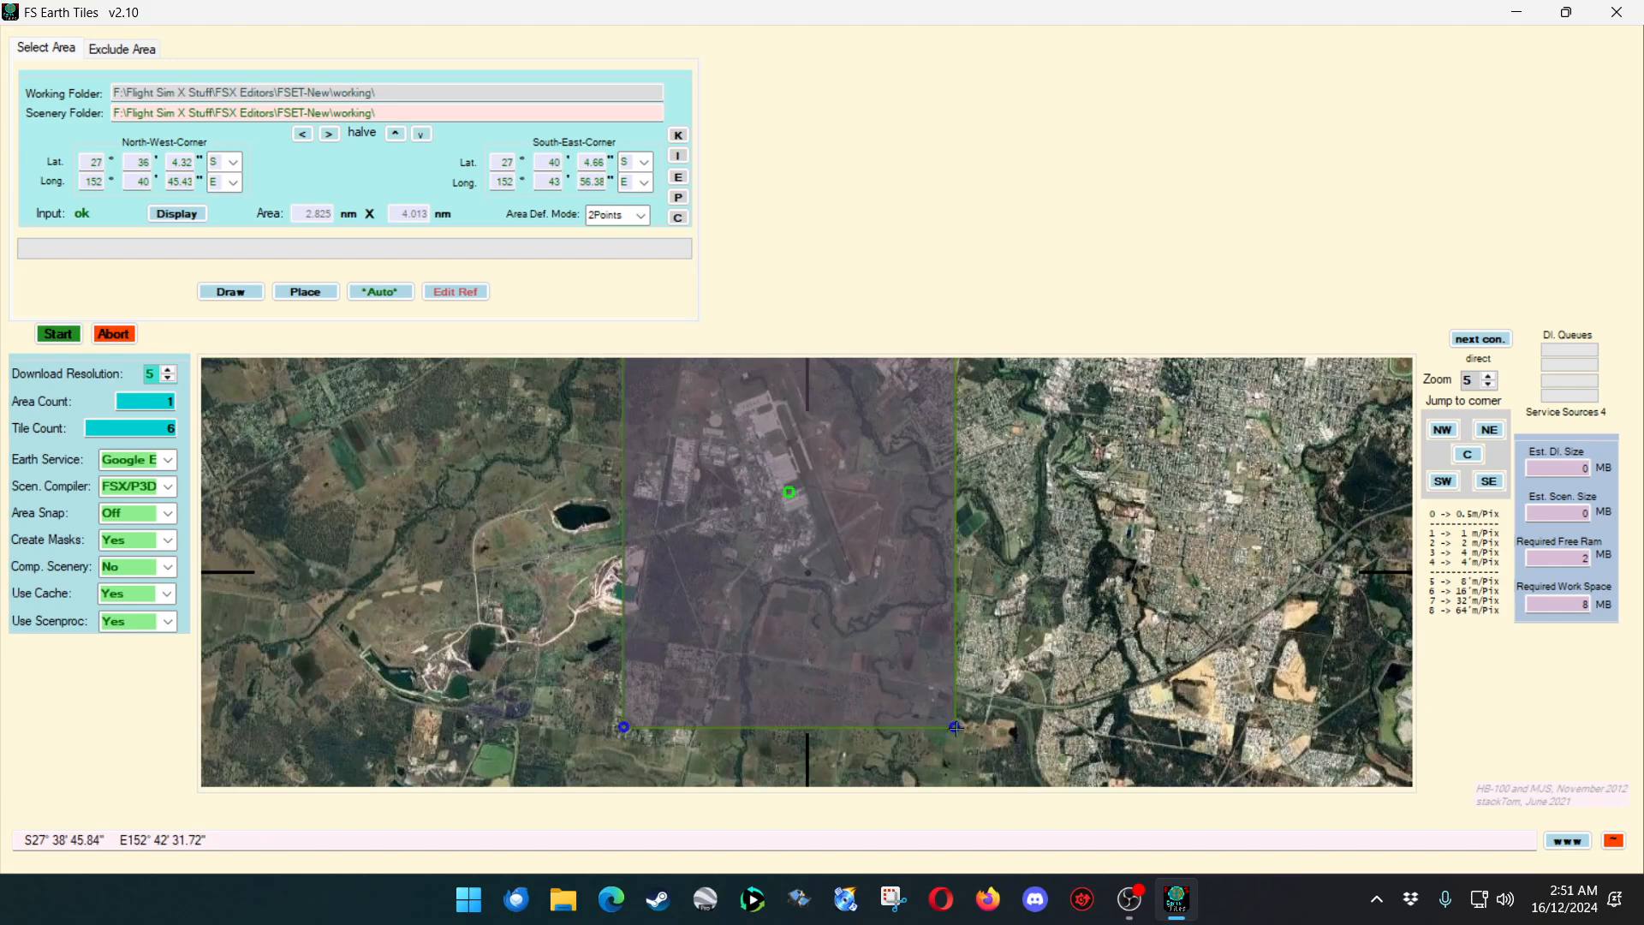
Shrink the scenery area from its south-east corner to about 2.861 by 3.337 nm.
{"action": "left_click_drag", "start_coordinate": [956, 728], "coordinate": [959, 648]}
{"action": "left_click_drag", "start_coordinate": [1144, 547], "coordinate": [1152, 657]}
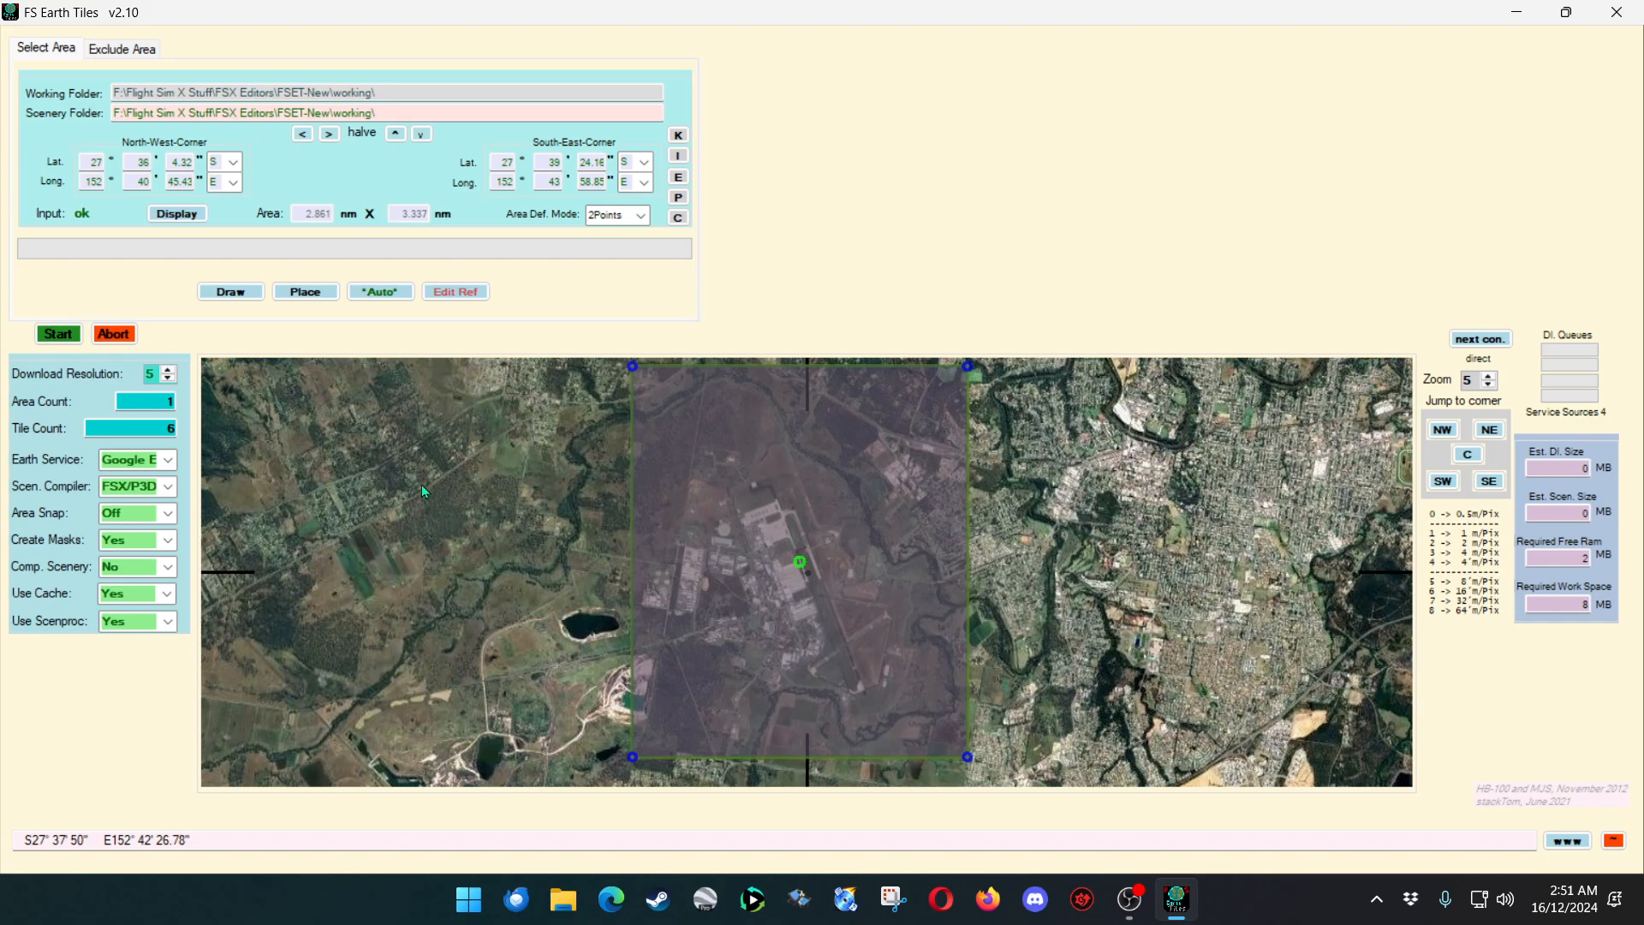
Set the Download Resolution to 0 for the airfield scenery area.
{"action": "left_click", "coordinate": [176, 381]}
{"action": "left_click", "coordinate": [176, 383]}
{"action": "left_click", "coordinate": [177, 382]}
{"action": "left_click", "coordinate": [176, 383]}
{"action": "left_click", "coordinate": [176, 383]}
{"action": "left_click_drag", "start_coordinate": [530, 533], "coordinate": [547, 558]}
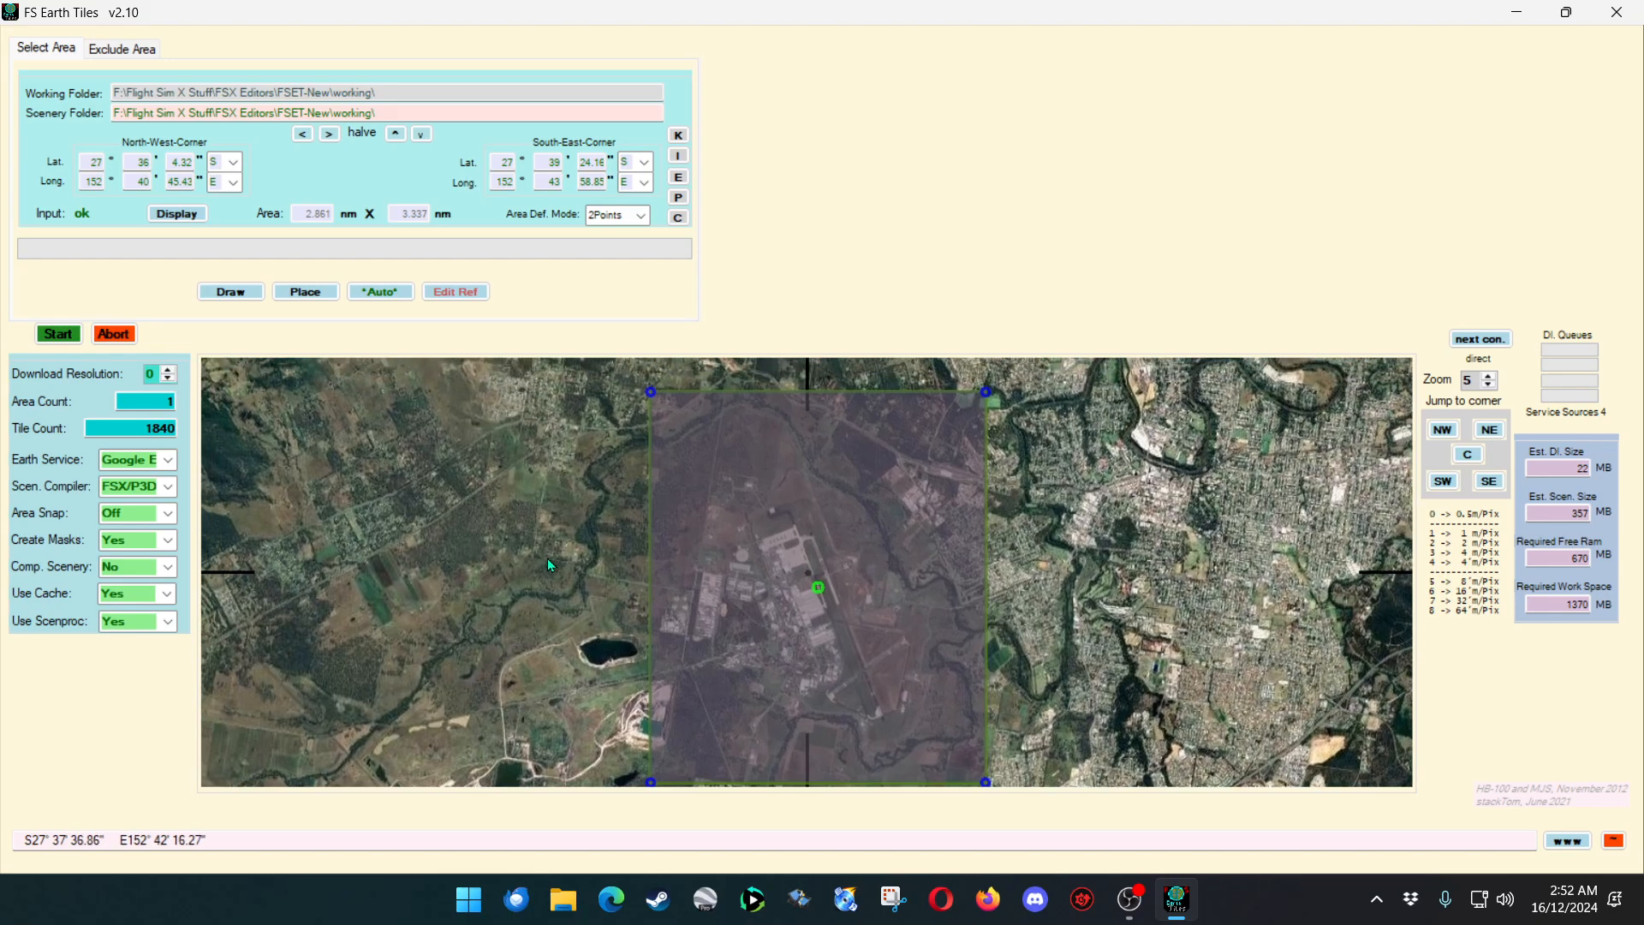
Try a Download Resolution of -1 for the scenery area and return it to 0.
{"action": "left_click", "coordinate": [168, 378]}
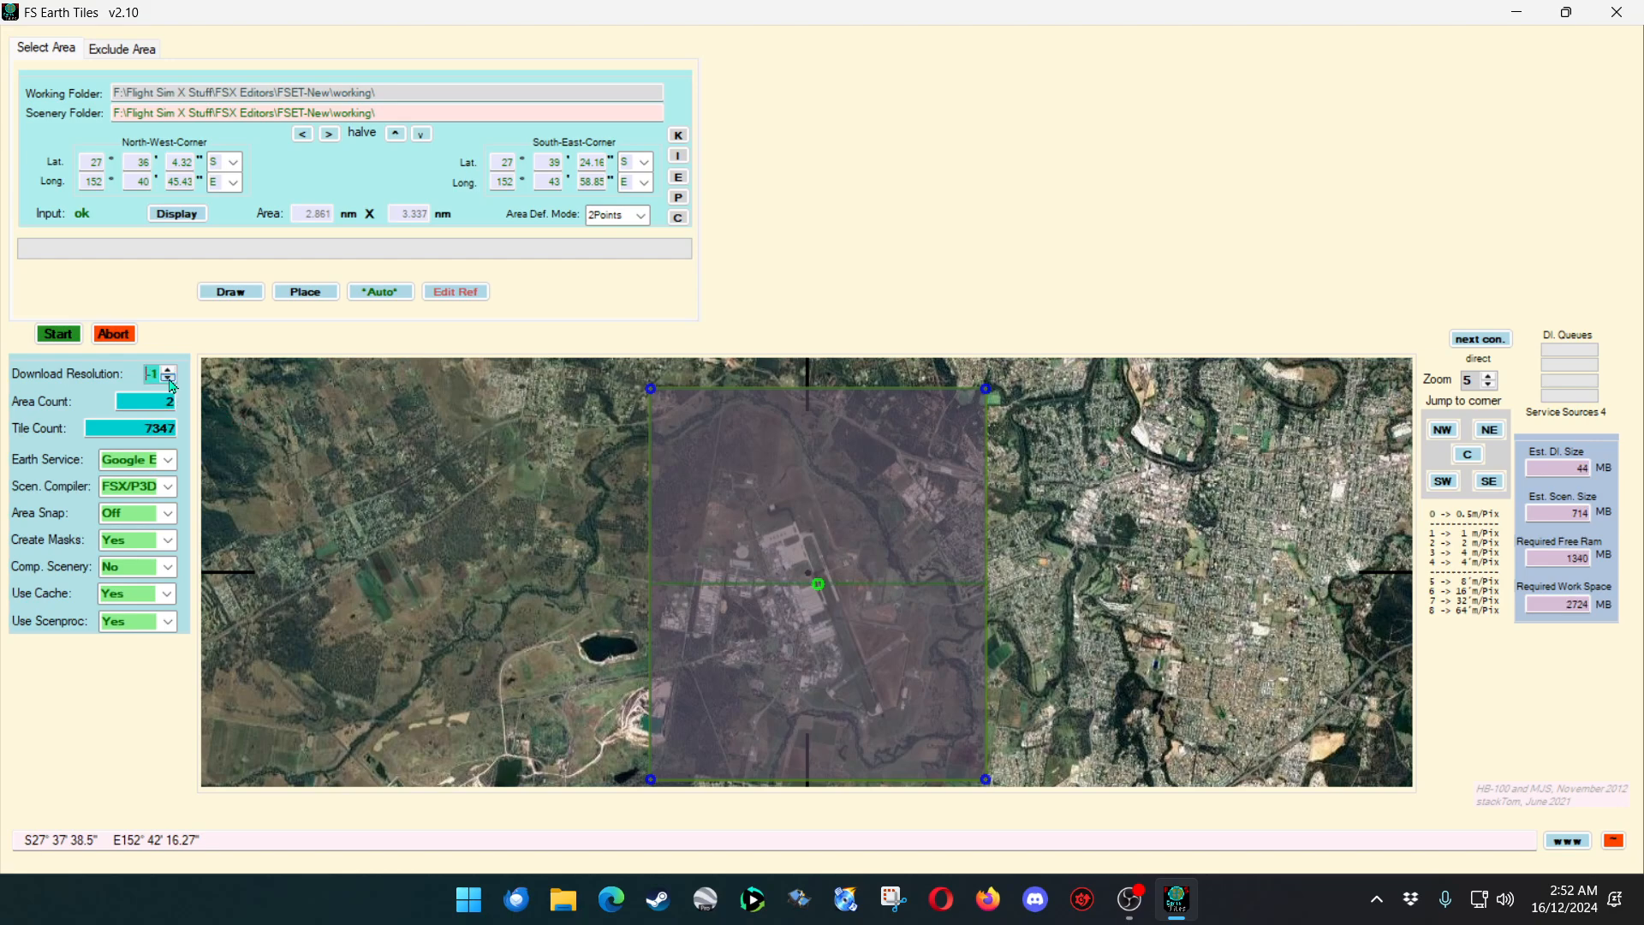
{"action": "left_click", "coordinate": [170, 379]}
{"action": "left_click", "coordinate": [170, 380]}
{"action": "left_click", "coordinate": [168, 369]}
Clear the existing paths from the Working Folder and Scenery Folder.
{"action": "left_click", "coordinate": [430, 92]}
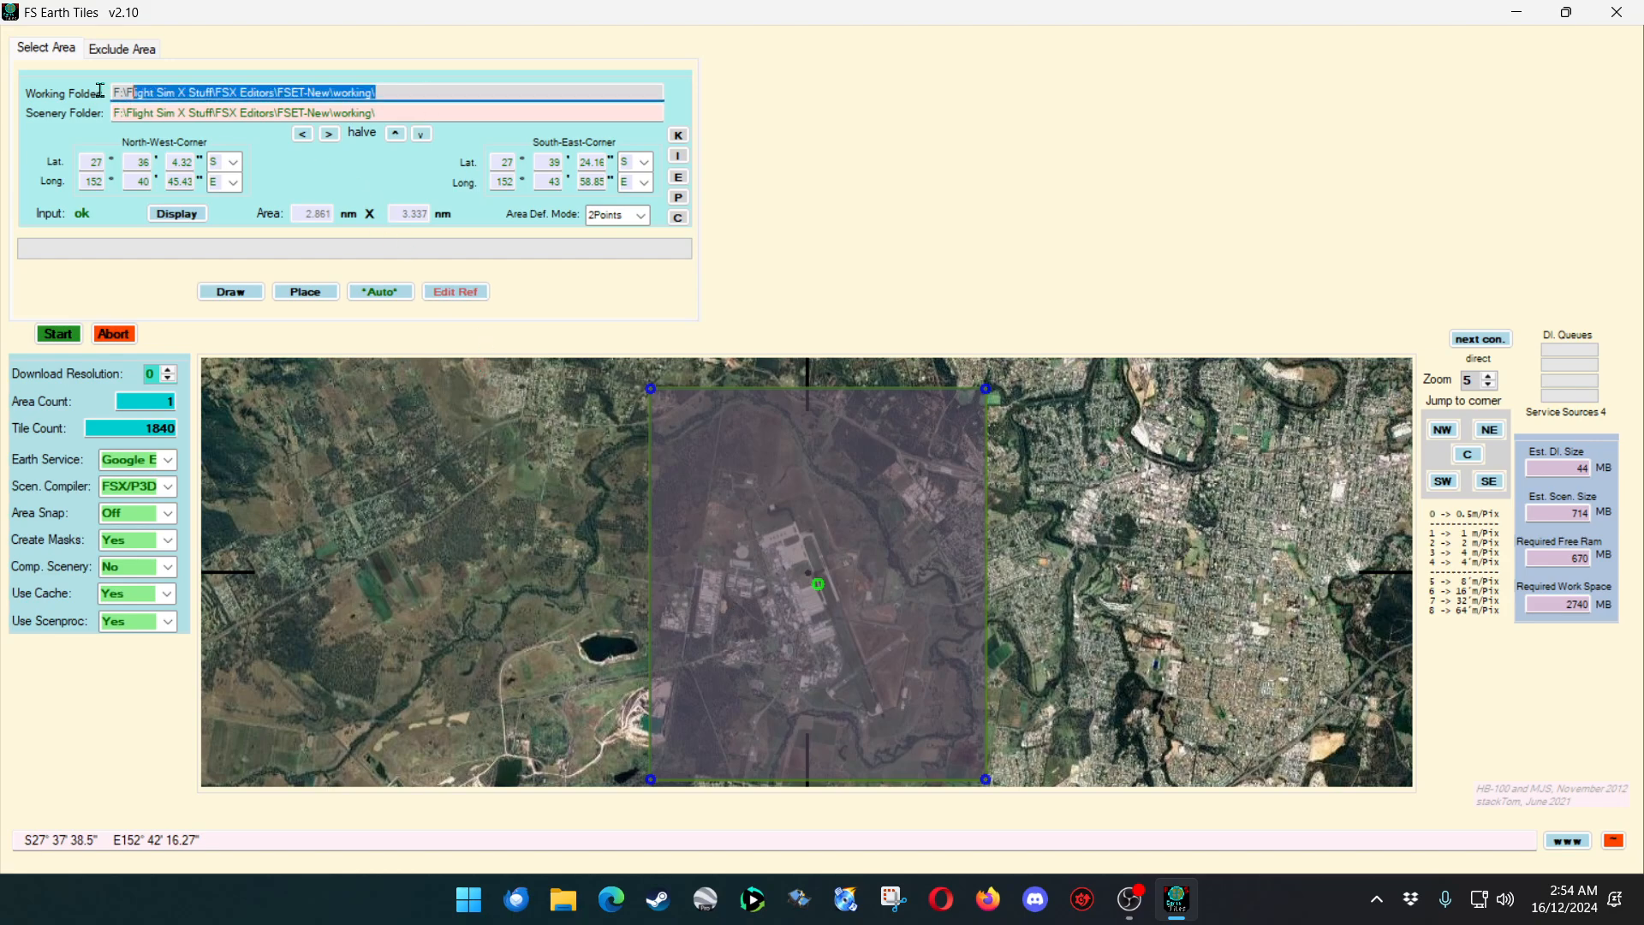
{"action": "key", "text": "Delete"}
{"action": "left_click", "coordinate": [424, 113]}
{"action": "key", "text": "Delete"}
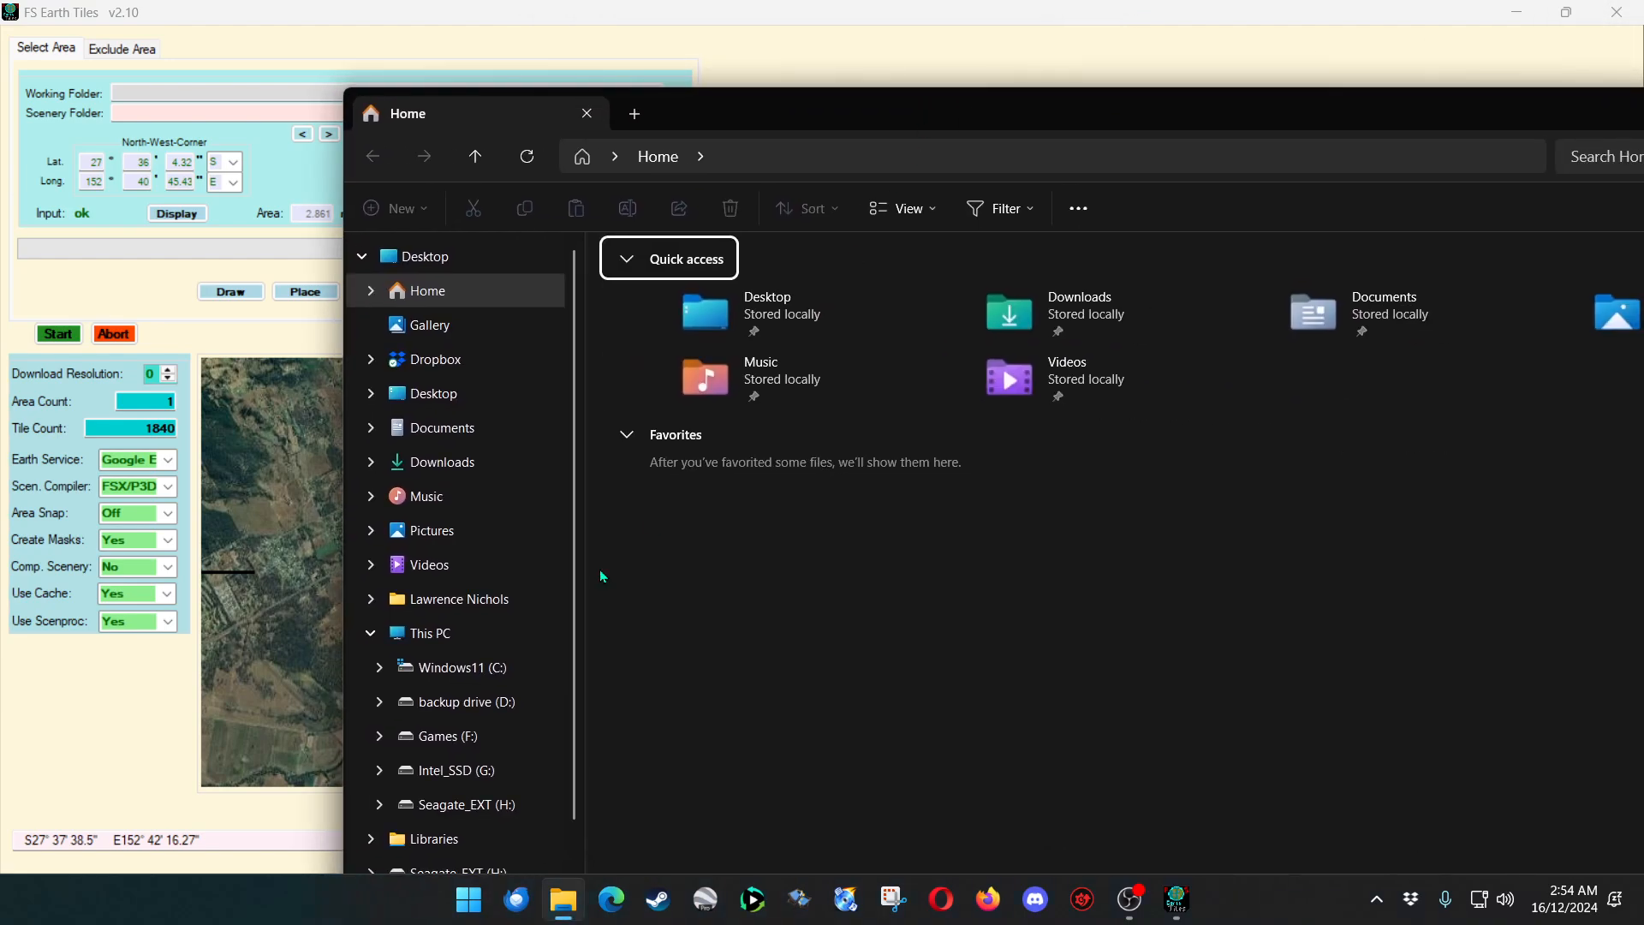
On the Games (F:) drive in File Explorer, delete the War Robots folder and create a folder named Amberley 2024.
{"action": "left_click", "coordinate": [481, 747]}
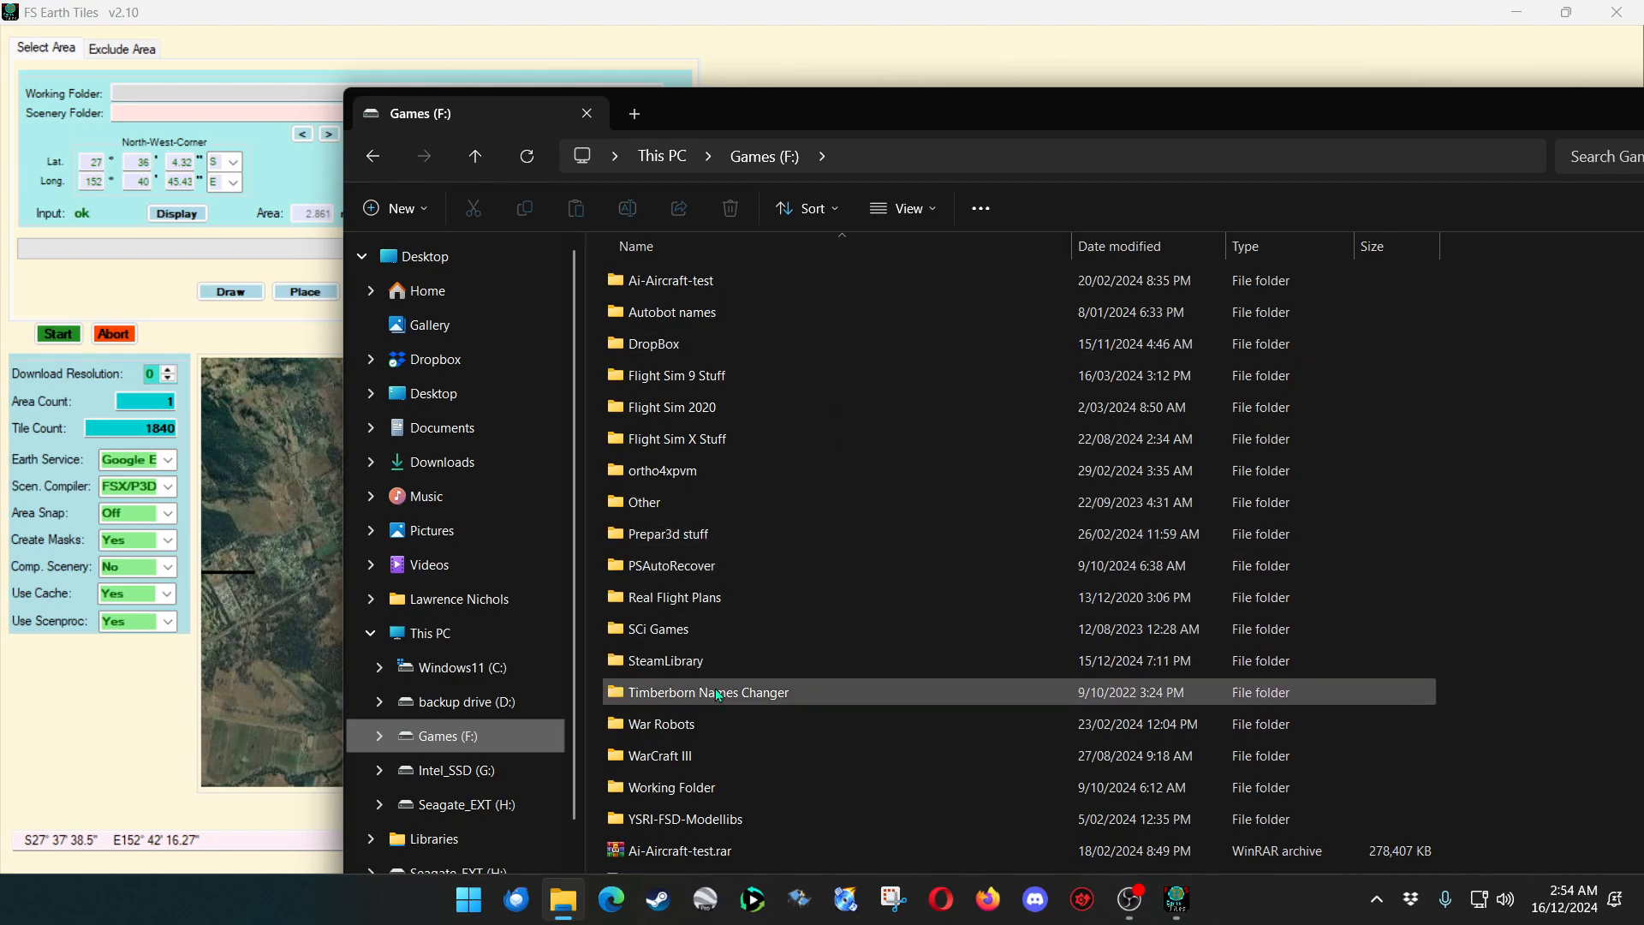
{"action": "left_click", "coordinate": [826, 729]}
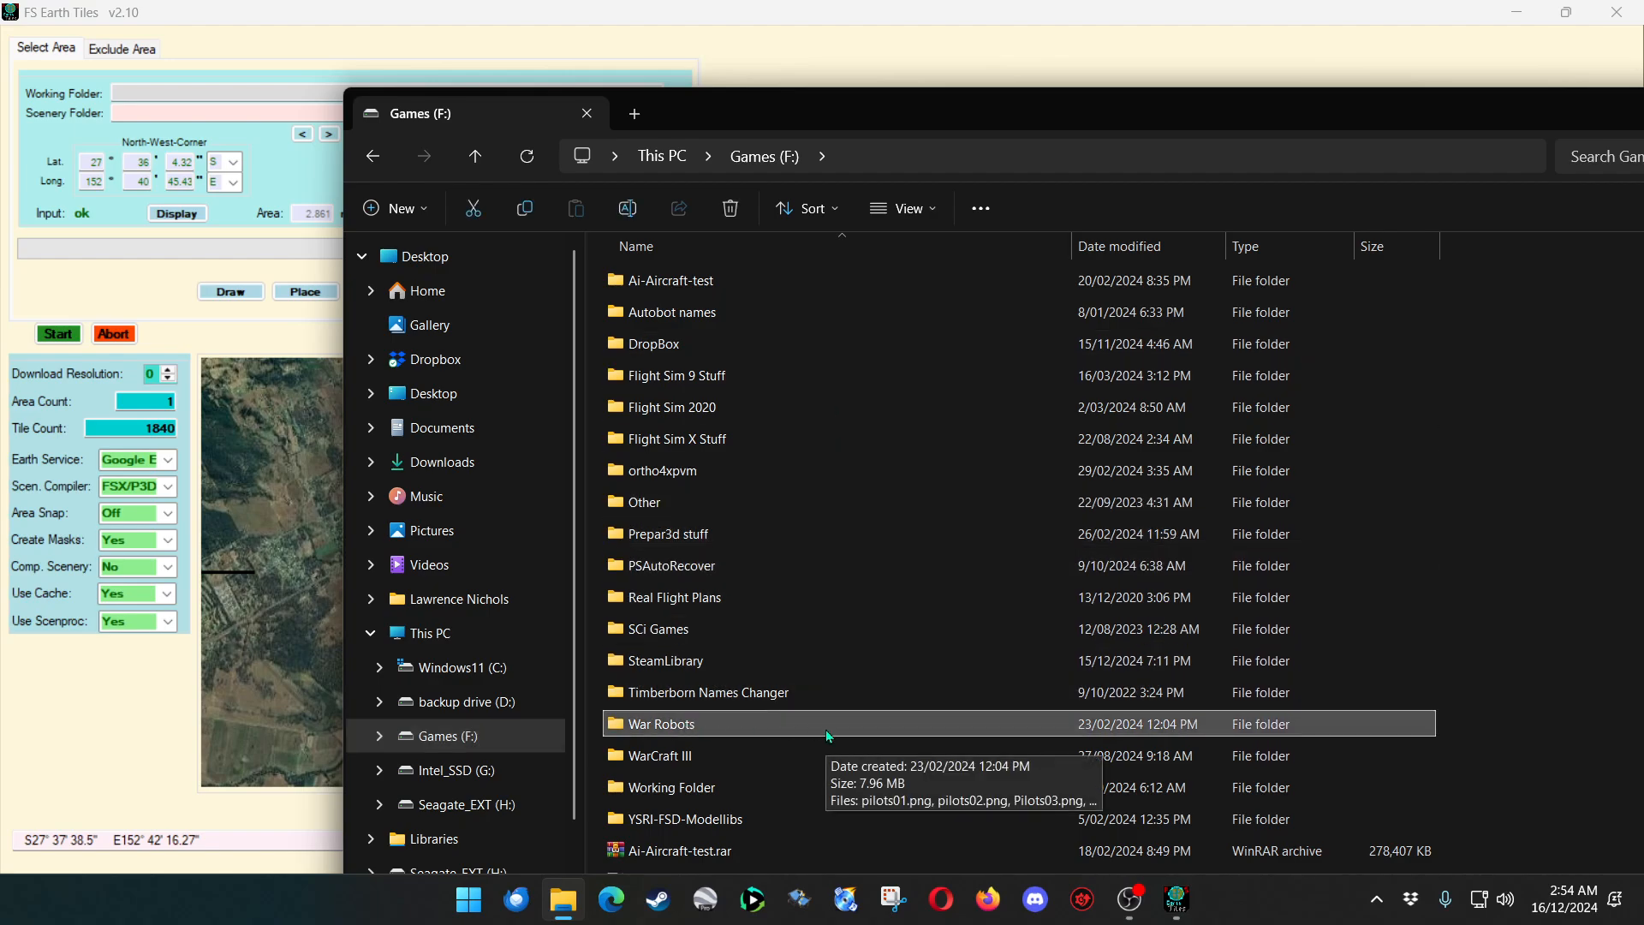
{"action": "key", "text": "Delete"}
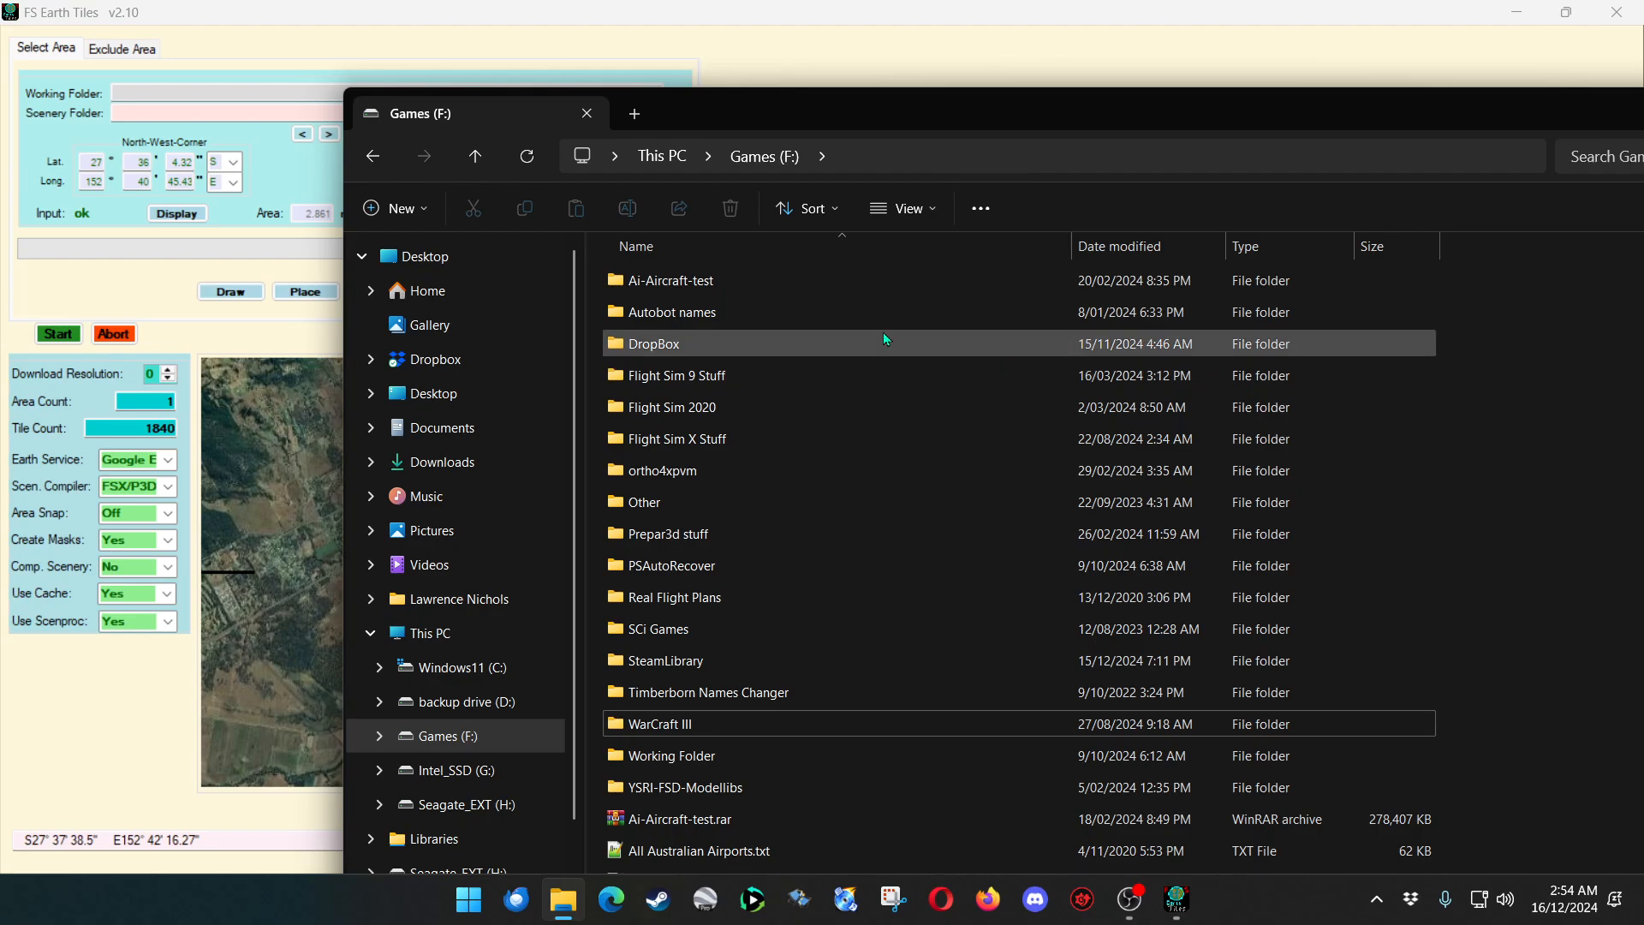
{"action": "left_click", "coordinate": [383, 208]}
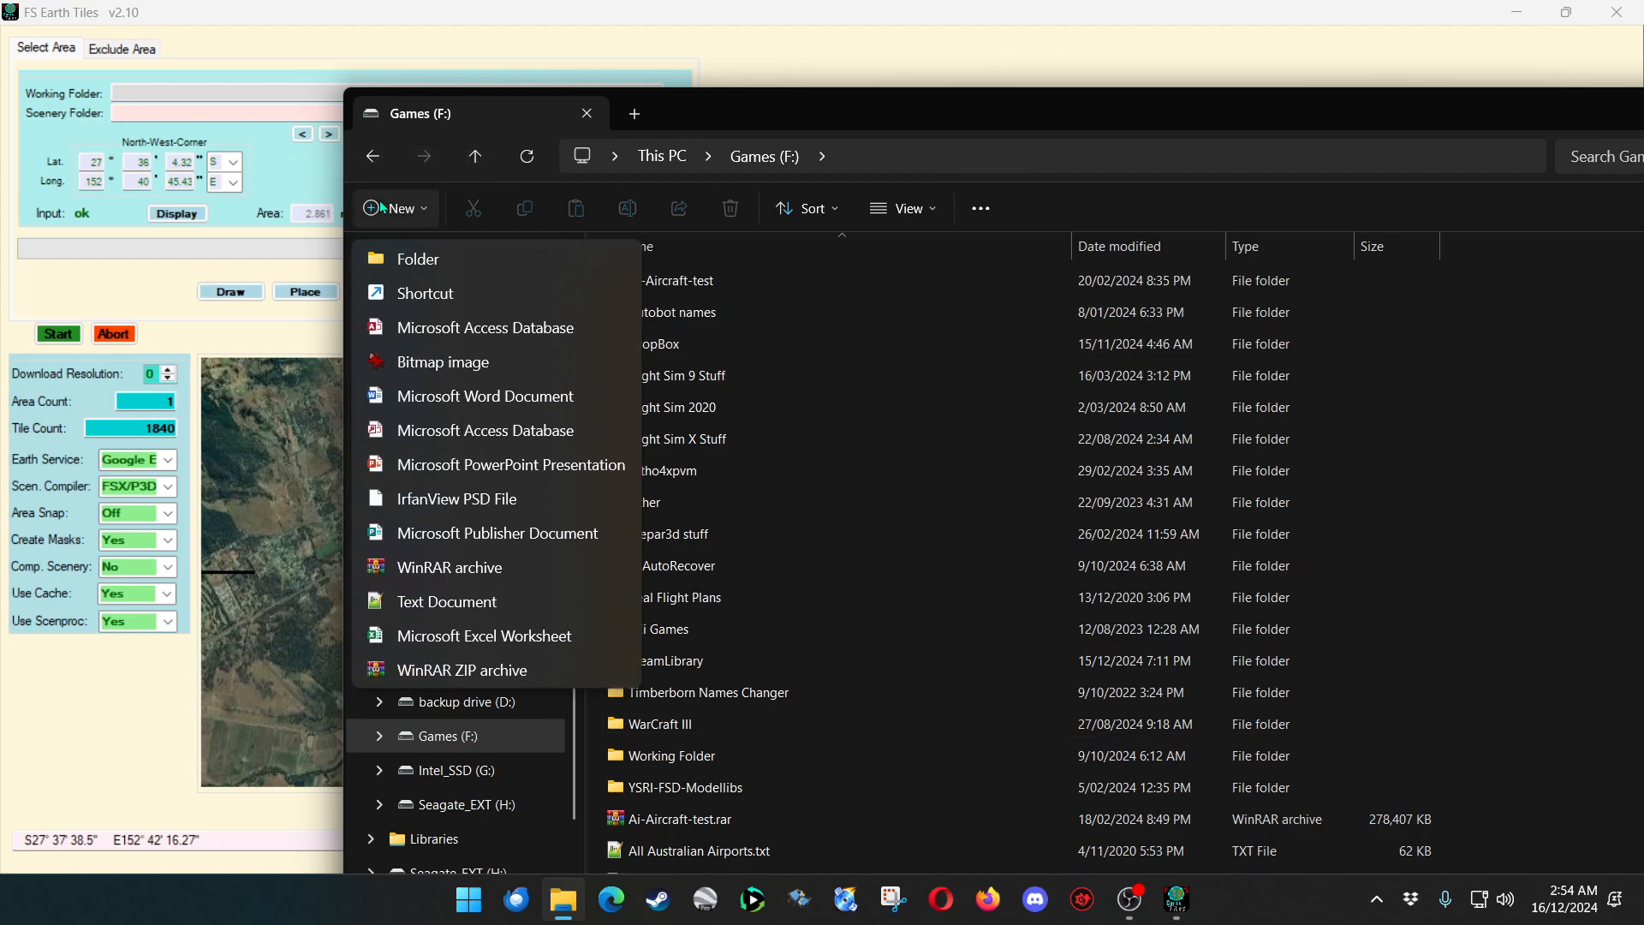
{"action": "left_click", "coordinate": [399, 269]}
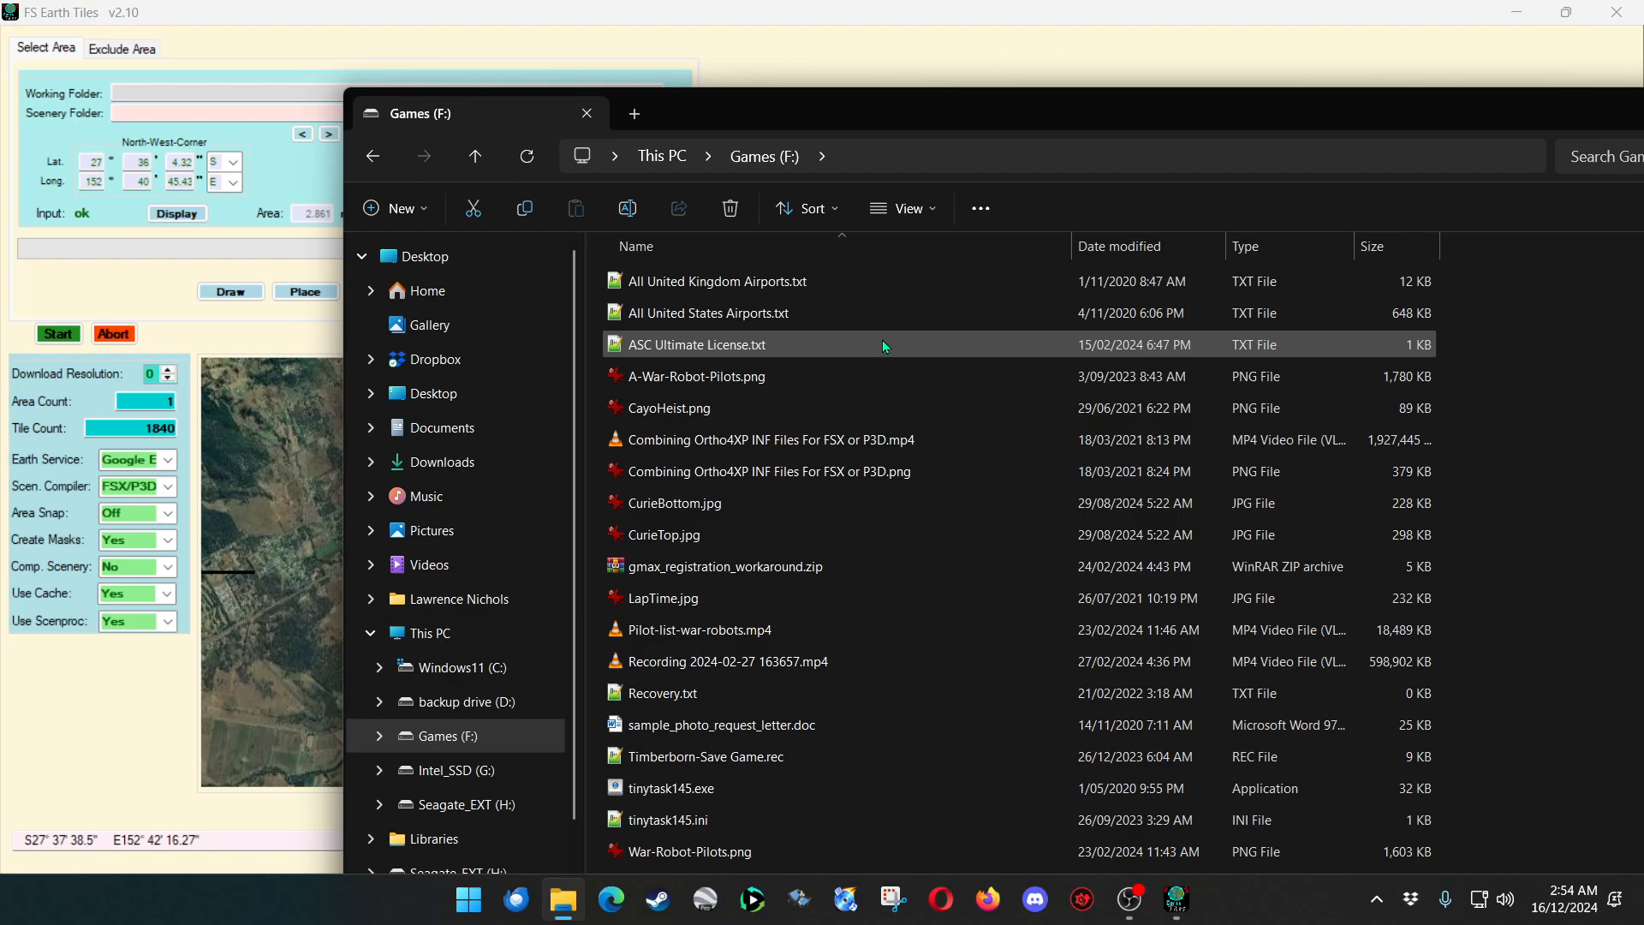
{"action": "left_click", "coordinate": [912, 598]}
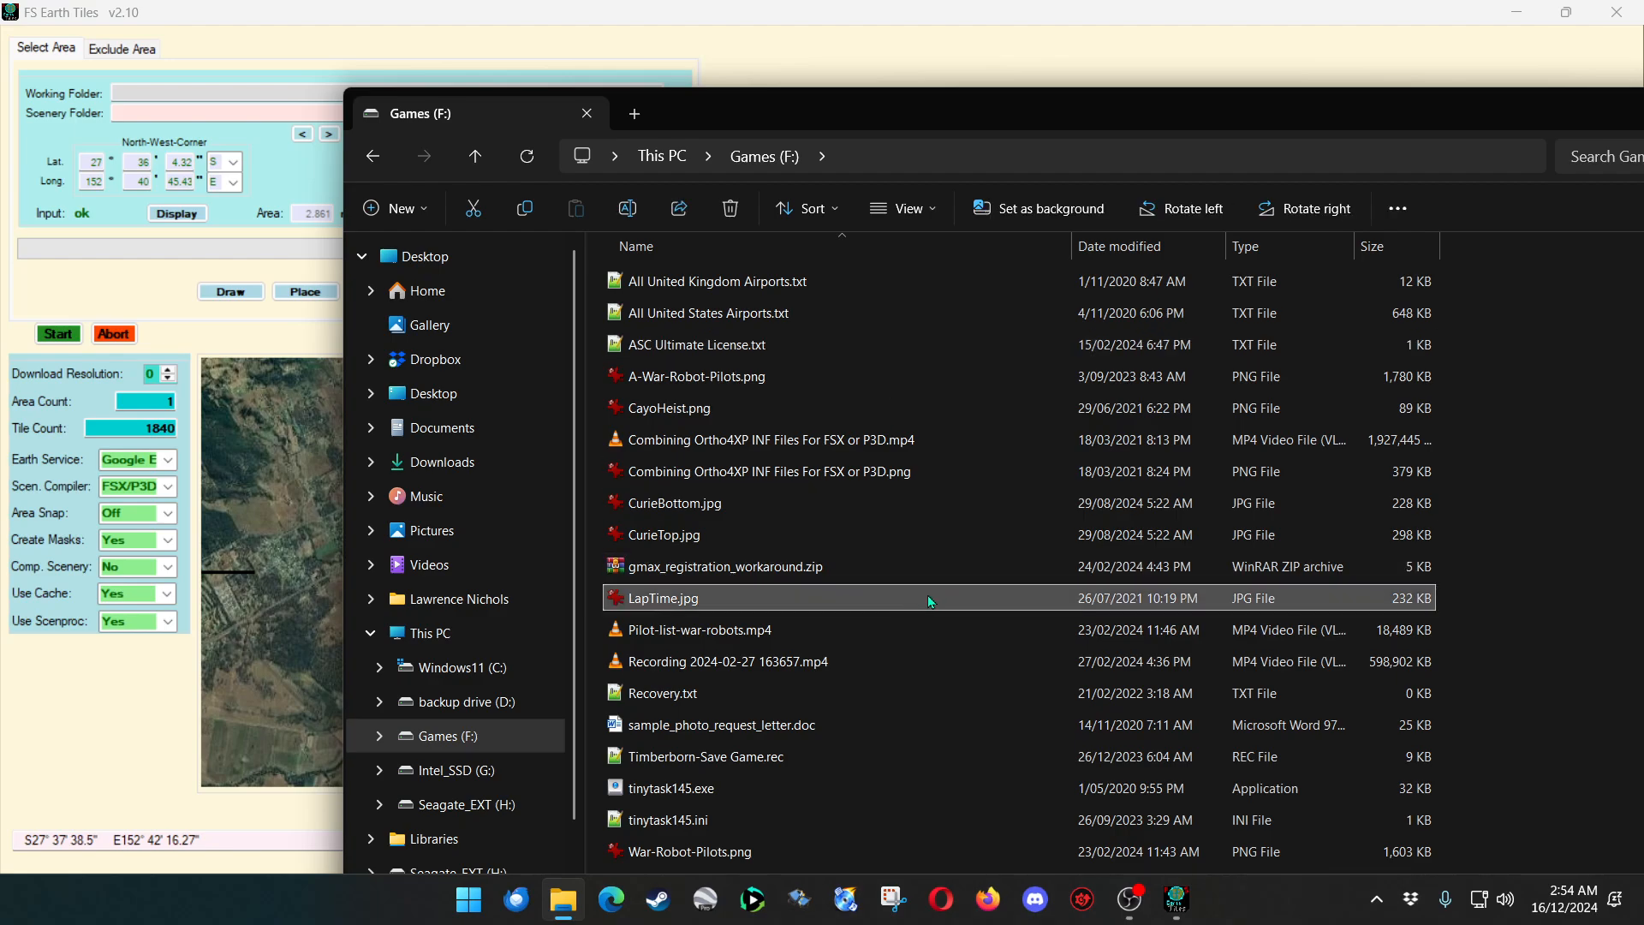
{"action": "scroll", "coordinate": [928, 596], "scroll_direction": "up", "scroll_amount": 5}
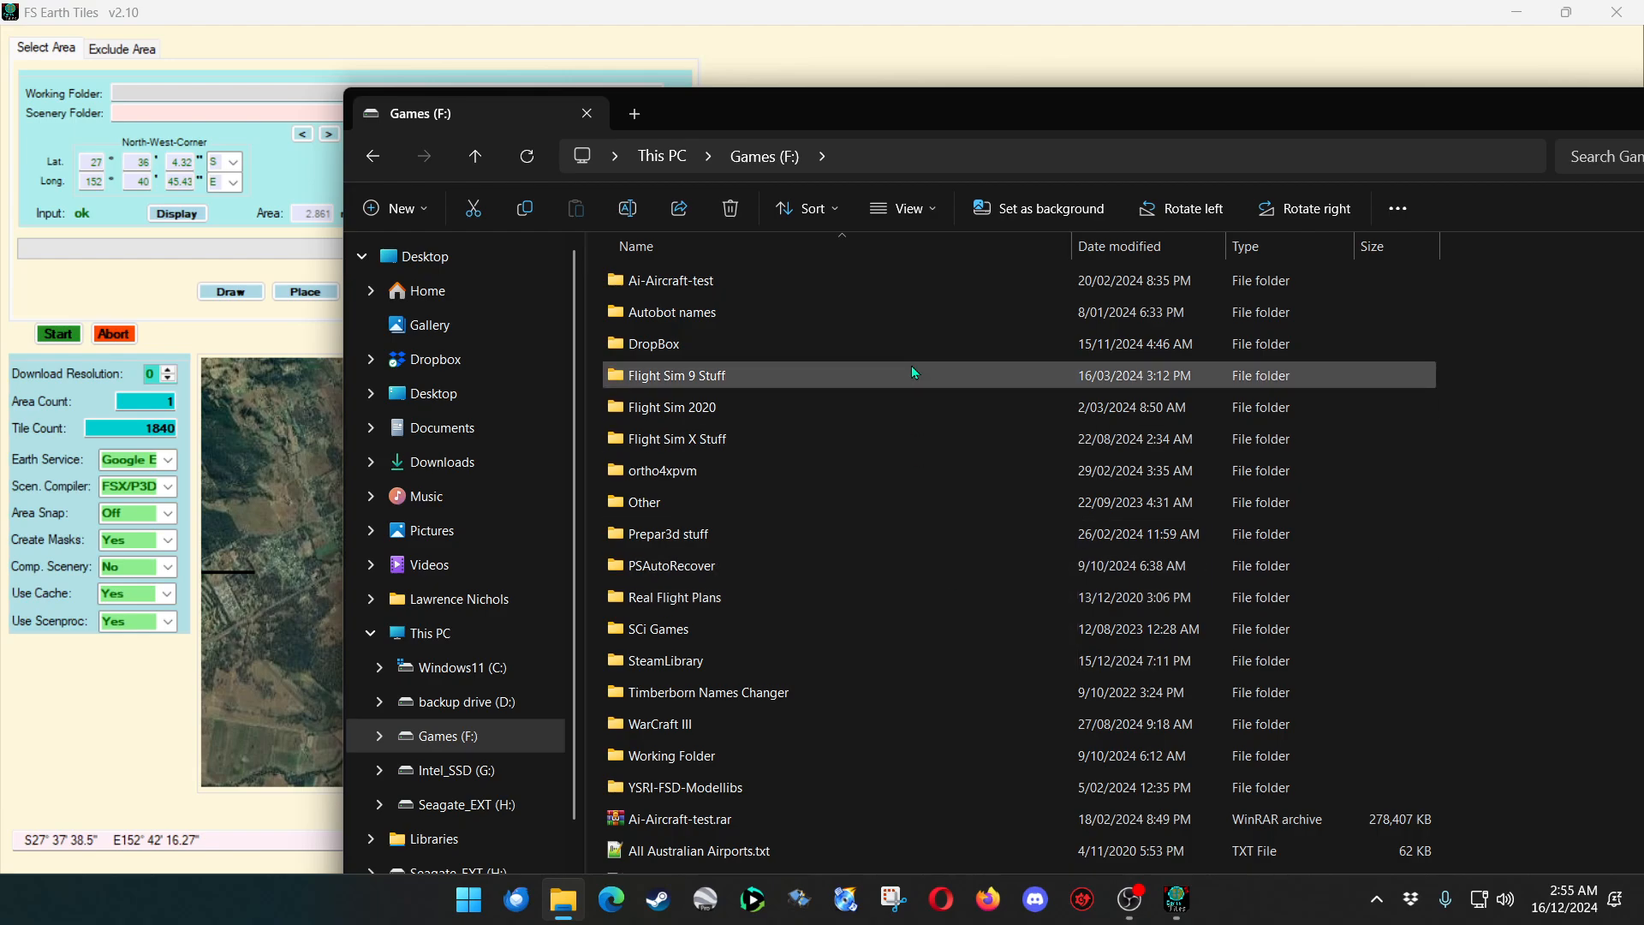
{"action": "scroll", "coordinate": [911, 371], "scroll_direction": "down", "scroll_amount": 1}
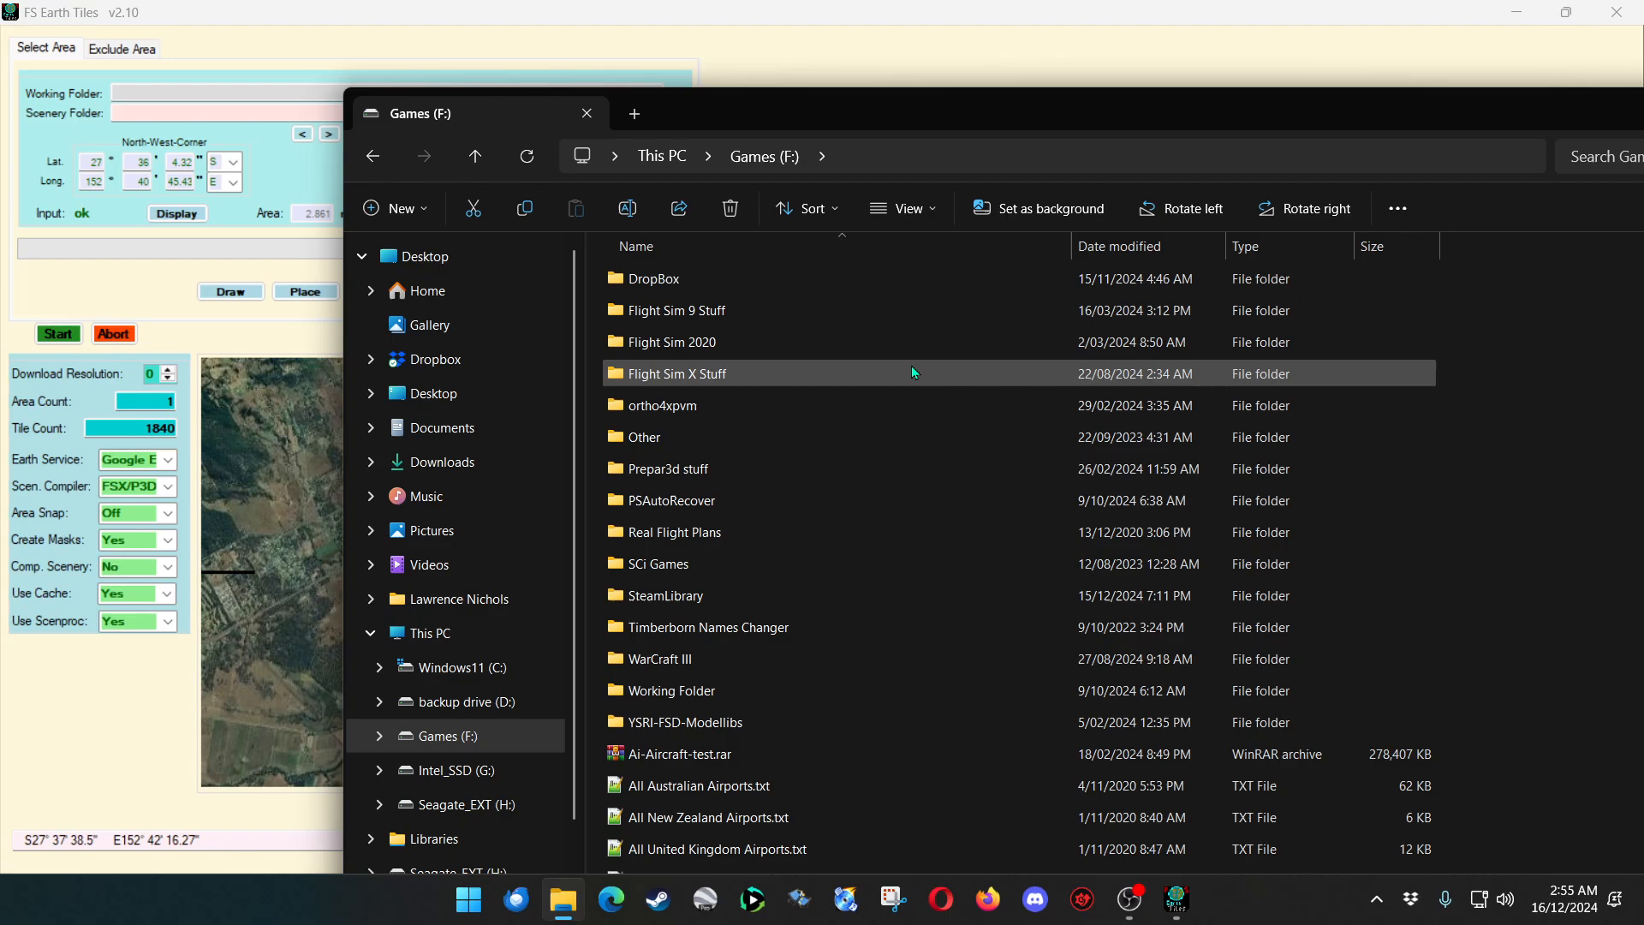
{"action": "scroll", "coordinate": [913, 372], "scroll_direction": "down", "scroll_amount": 6}
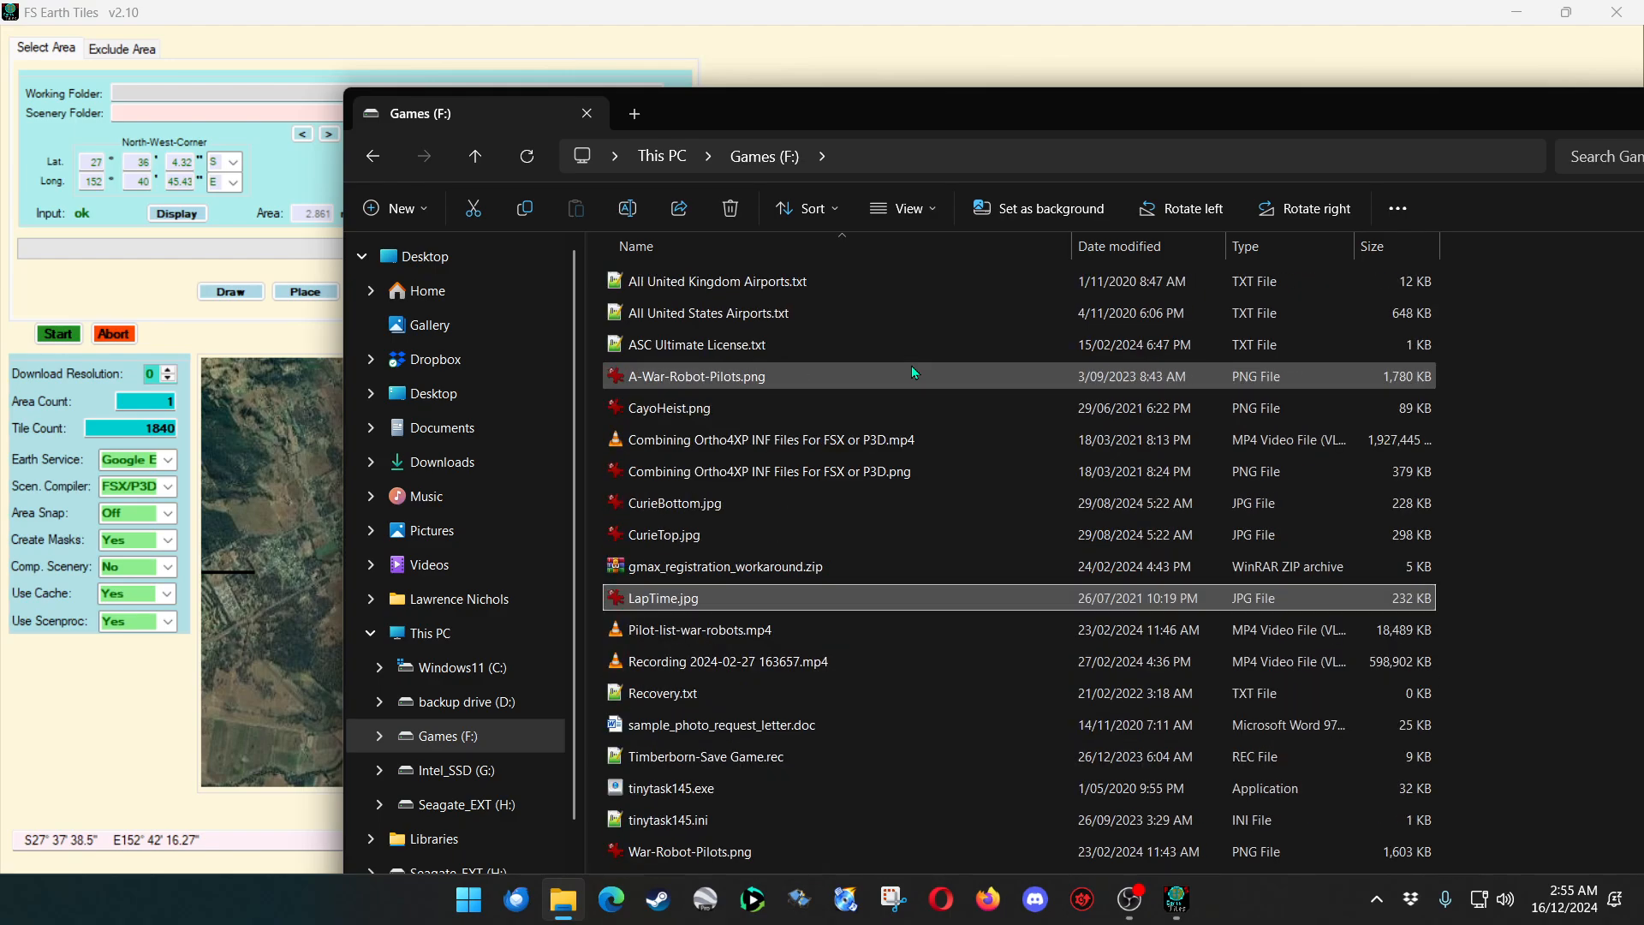
{"action": "scroll", "coordinate": [912, 374], "scroll_direction": "up", "scroll_amount": 7}
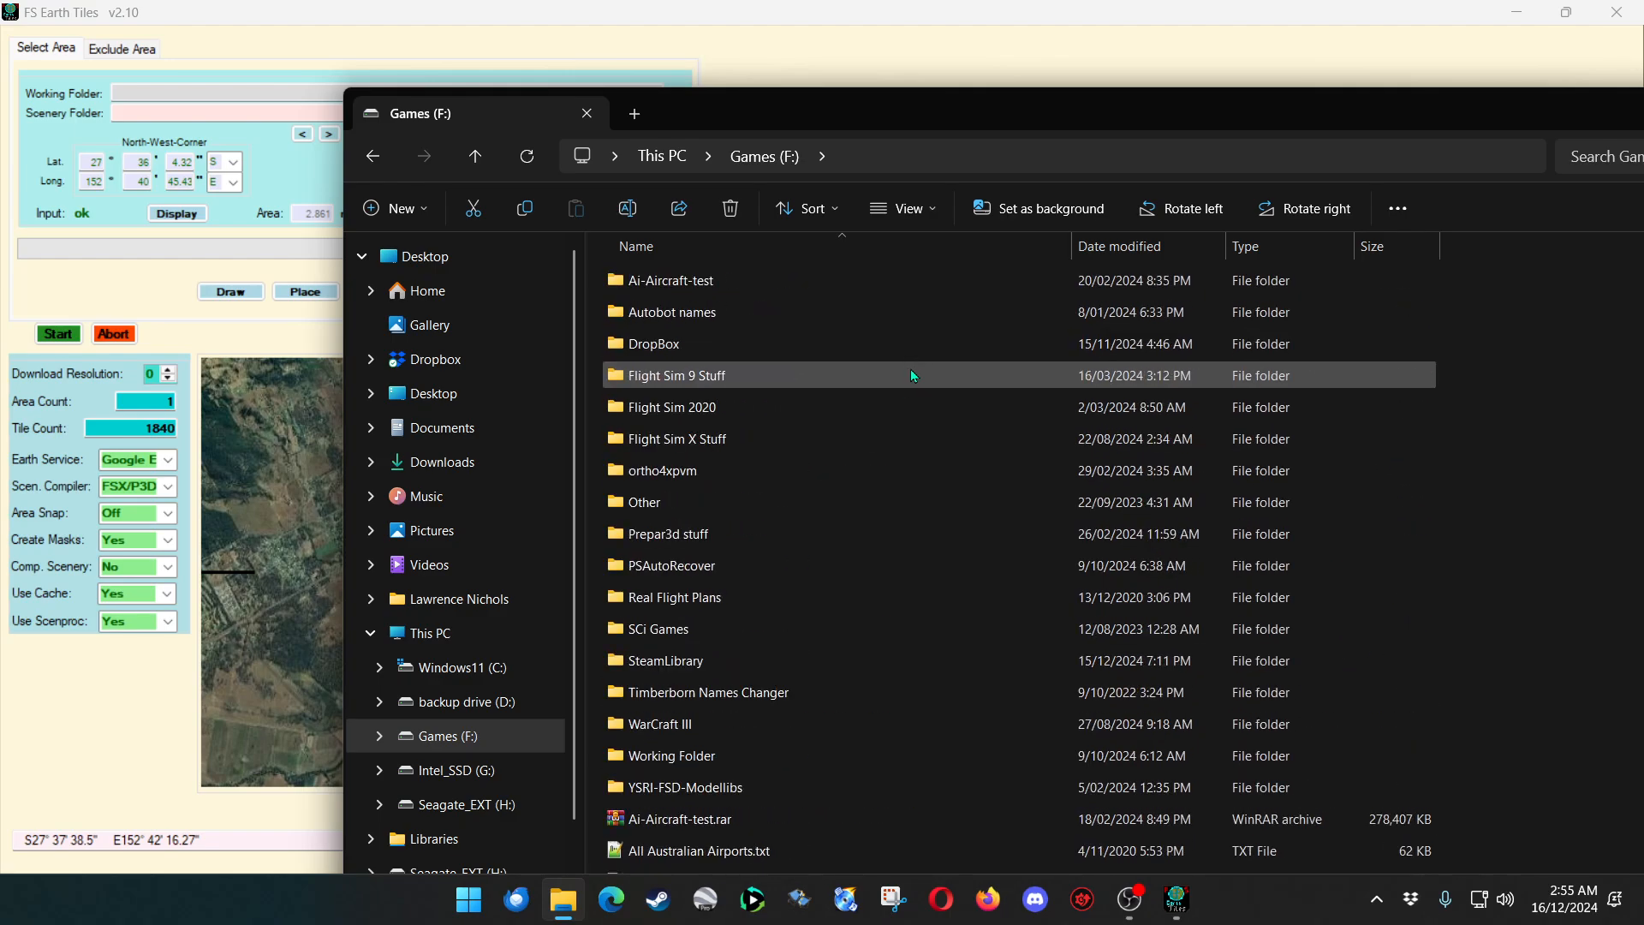
{"action": "left_click", "coordinate": [391, 214]}
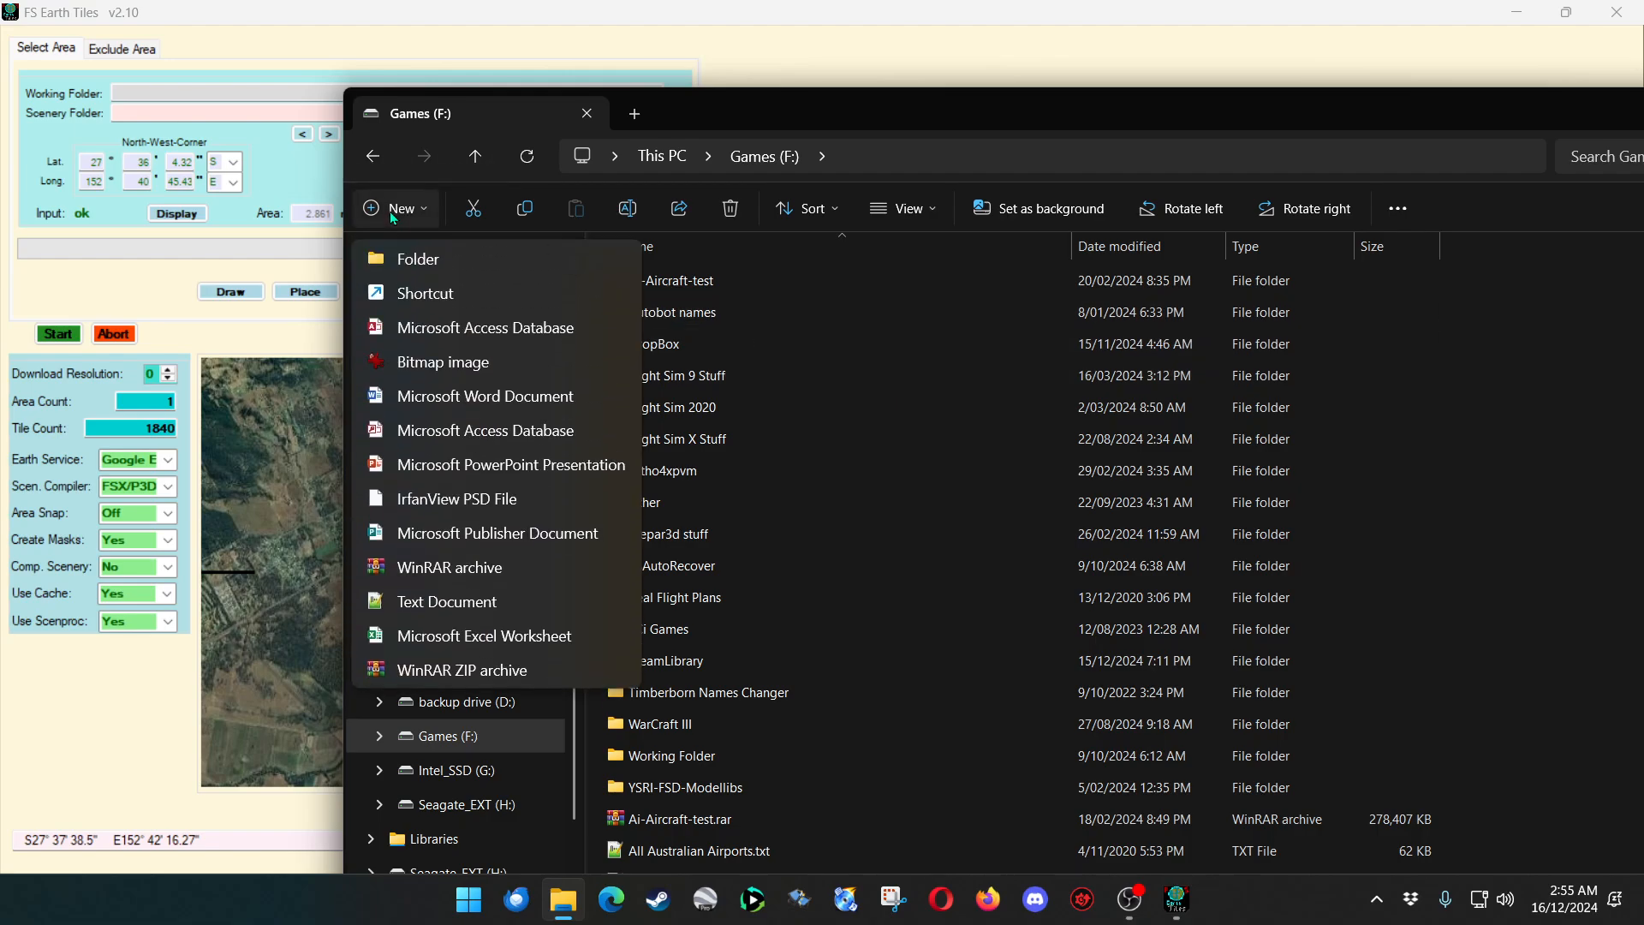
{"action": "left_click", "coordinate": [407, 261]}
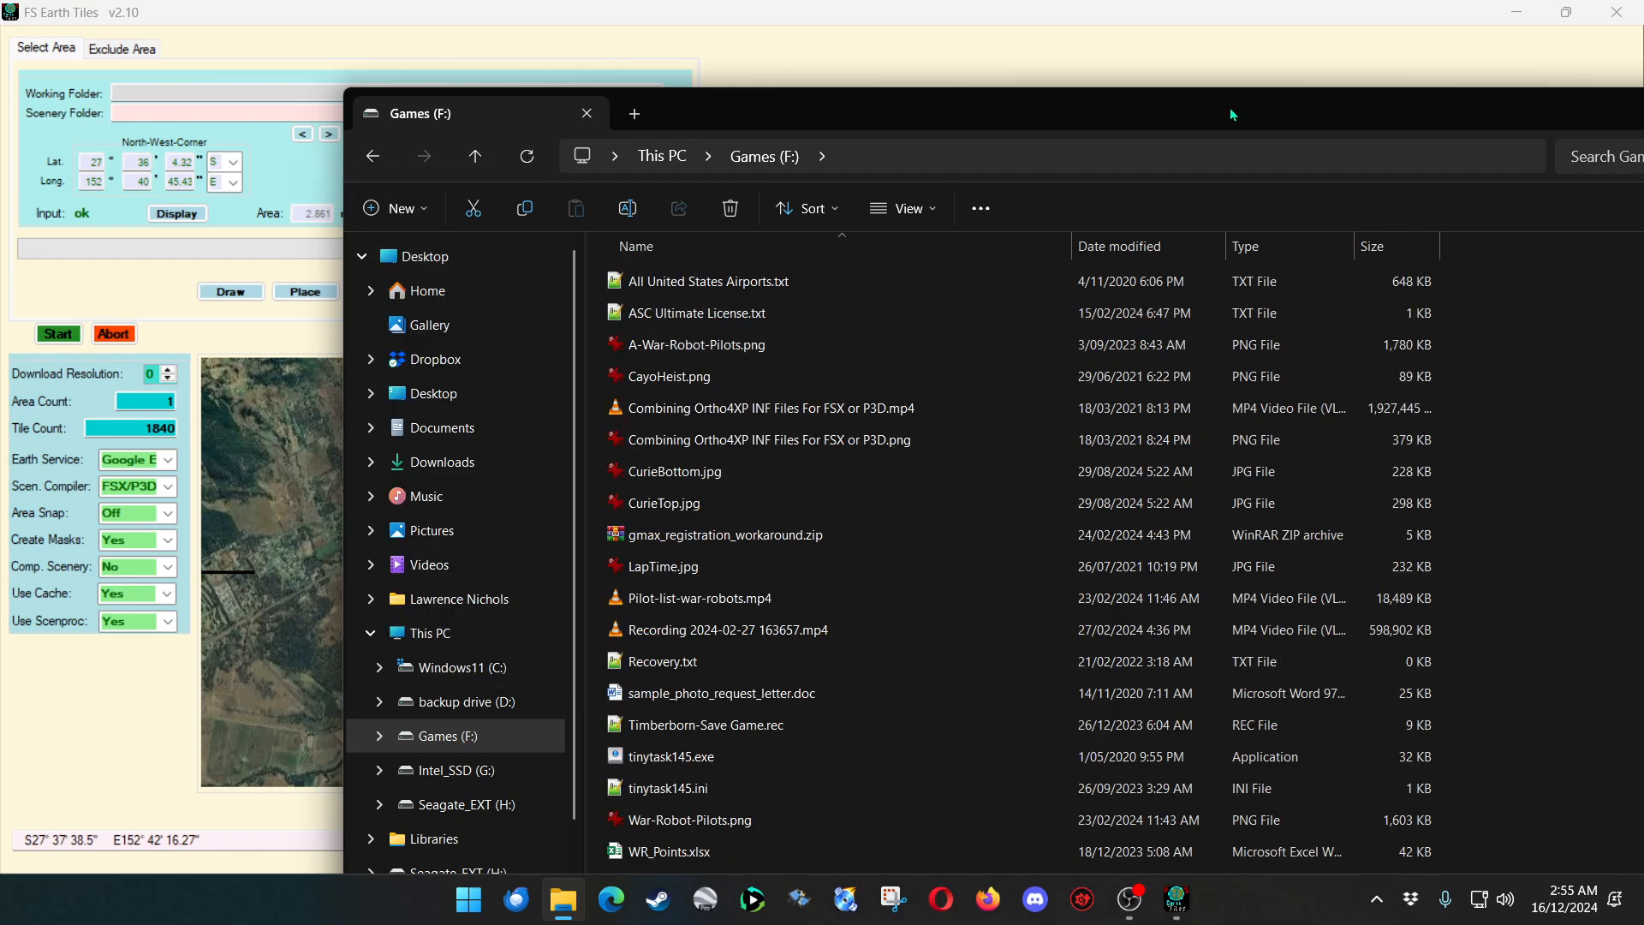
{"action": "left_click_drag", "start_coordinate": [1229, 108], "coordinate": [930, 69]}
{"action": "double_click", "coordinate": [932, 70]}
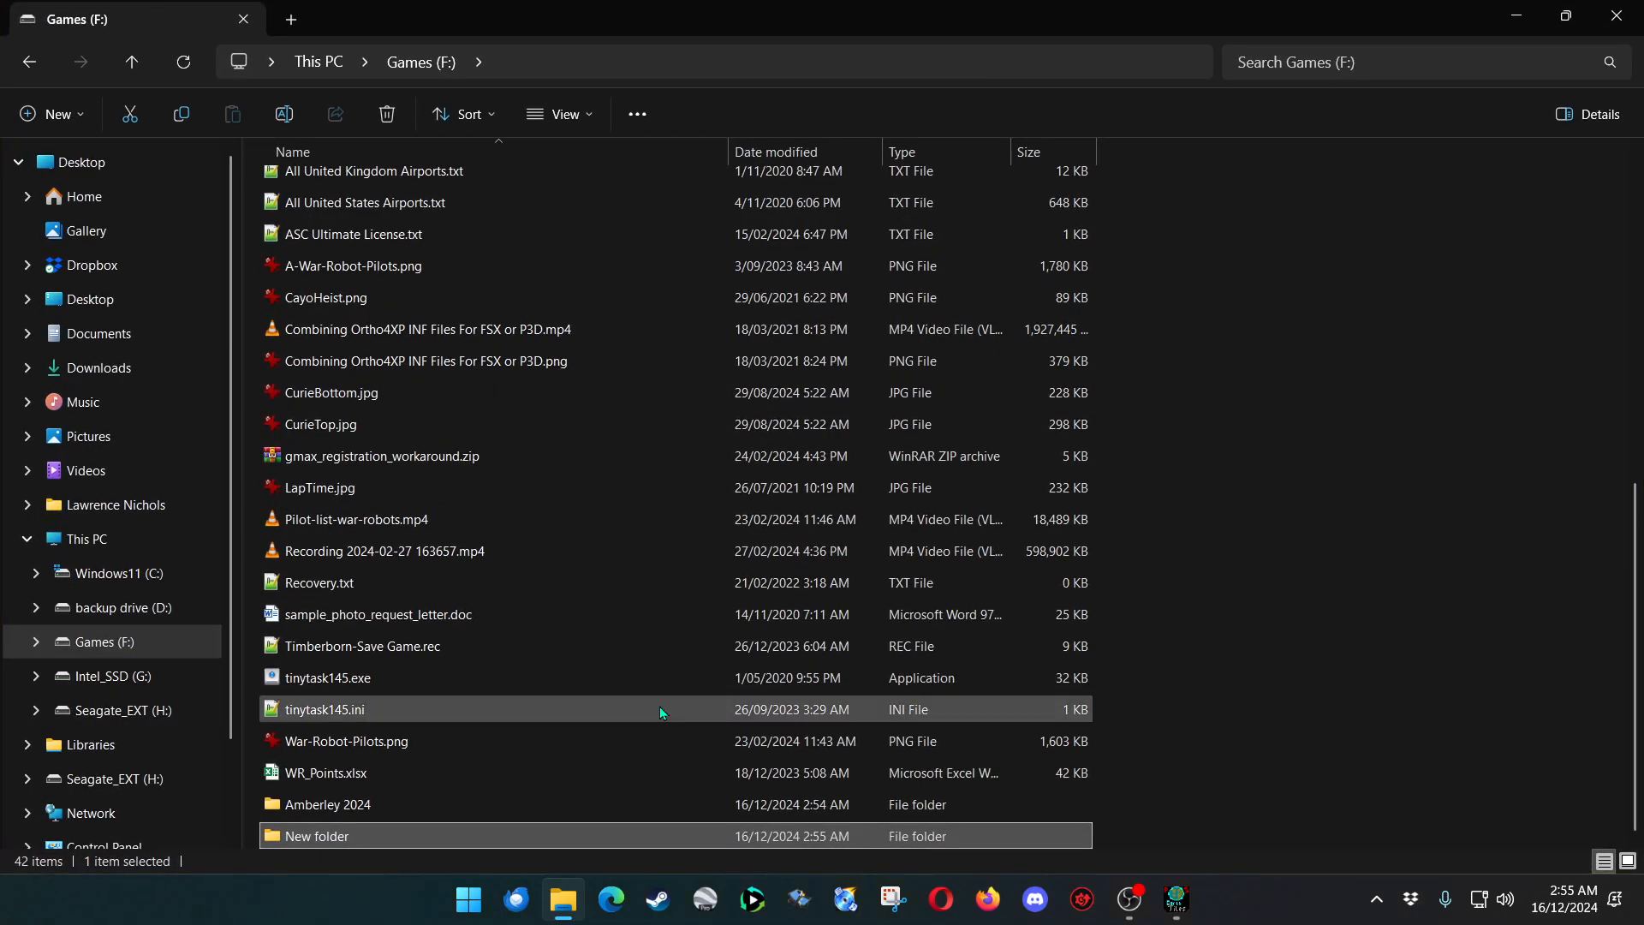
{"action": "left_click", "coordinate": [340, 805]}
{"action": "left_click", "coordinate": [349, 836]}
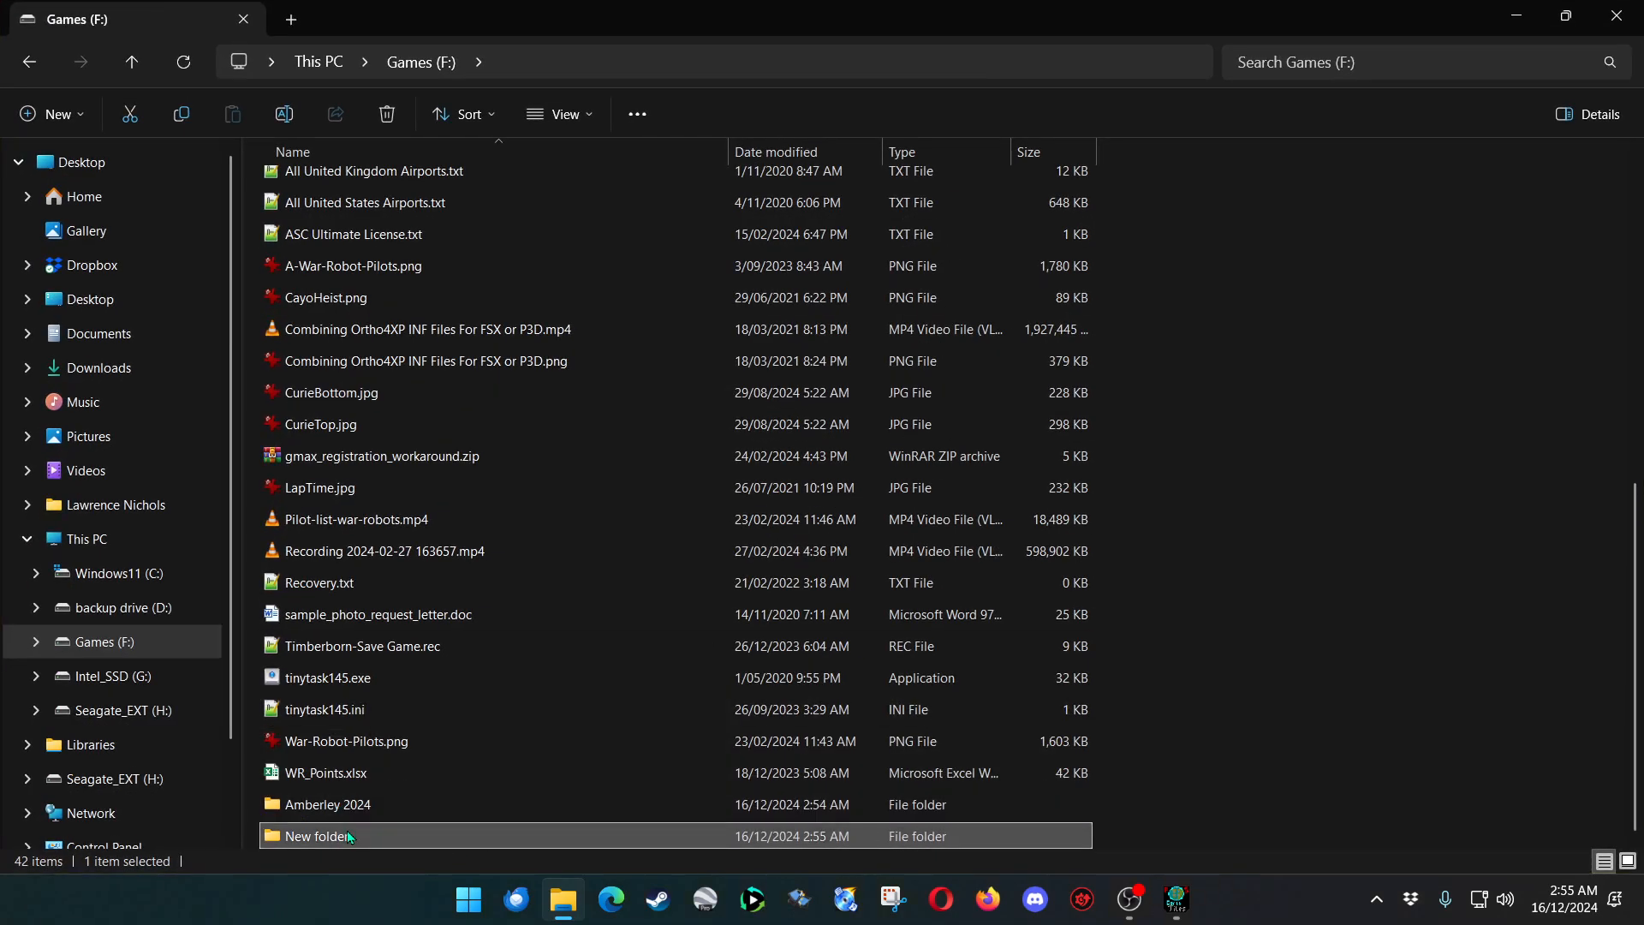
{"action": "key", "text": "Delete"}
Open the Amberley 2024 folder, copy its path F:\Amberley 2024 and close File Explorer.
{"action": "double_click", "coordinate": [347, 830]}
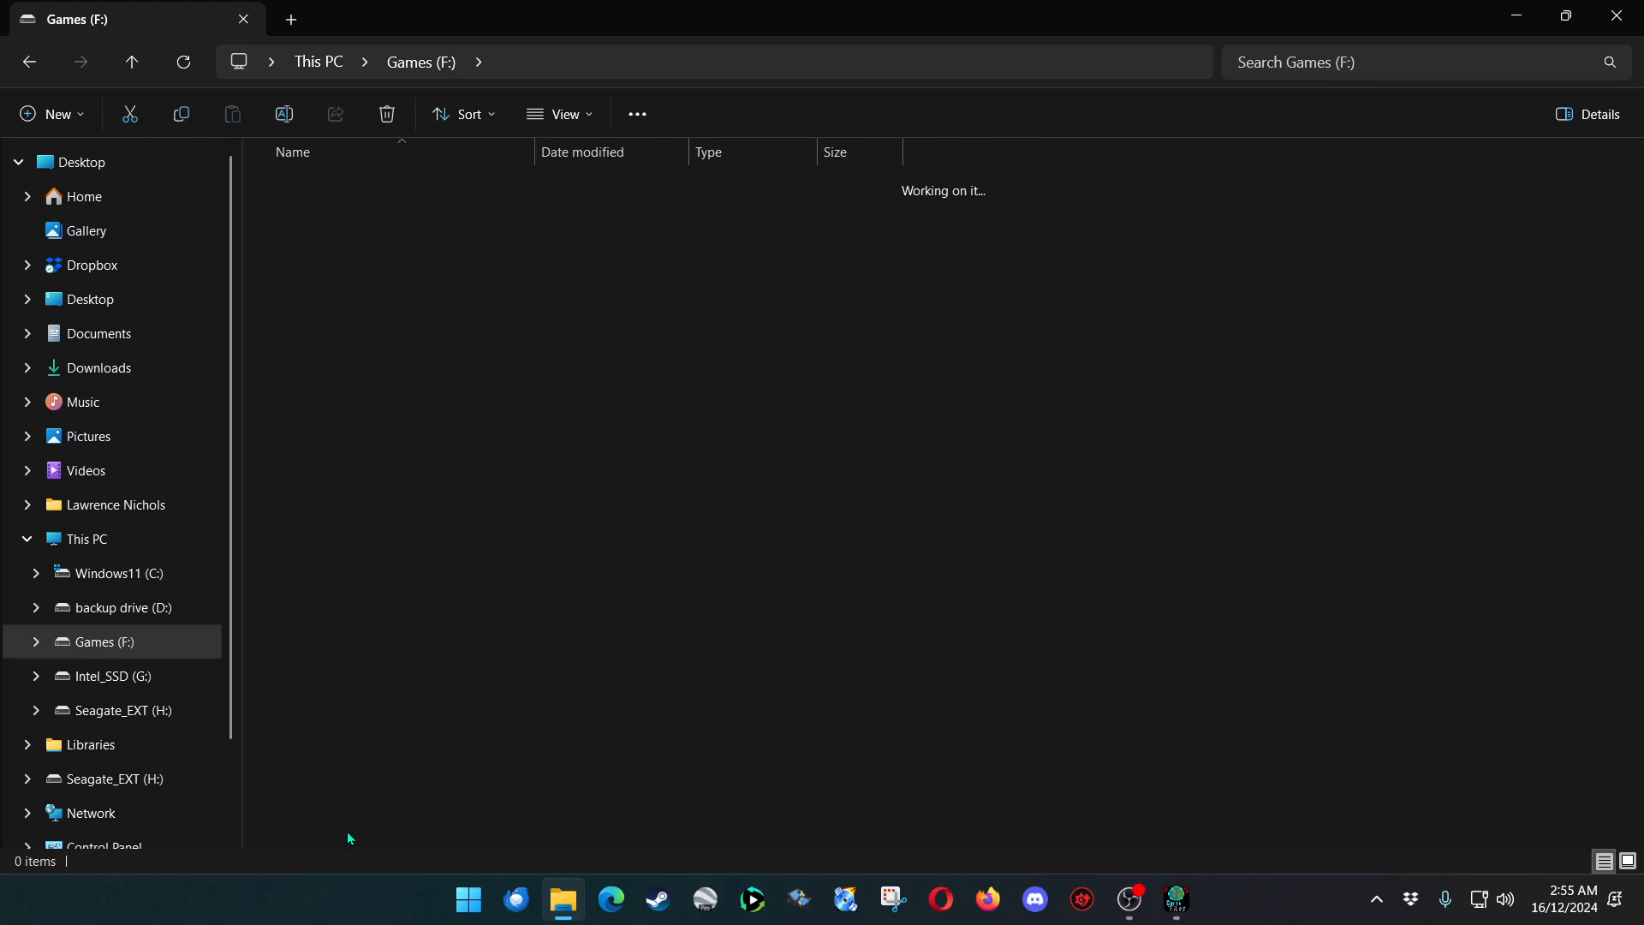
{"action": "left_click", "coordinate": [711, 60]}
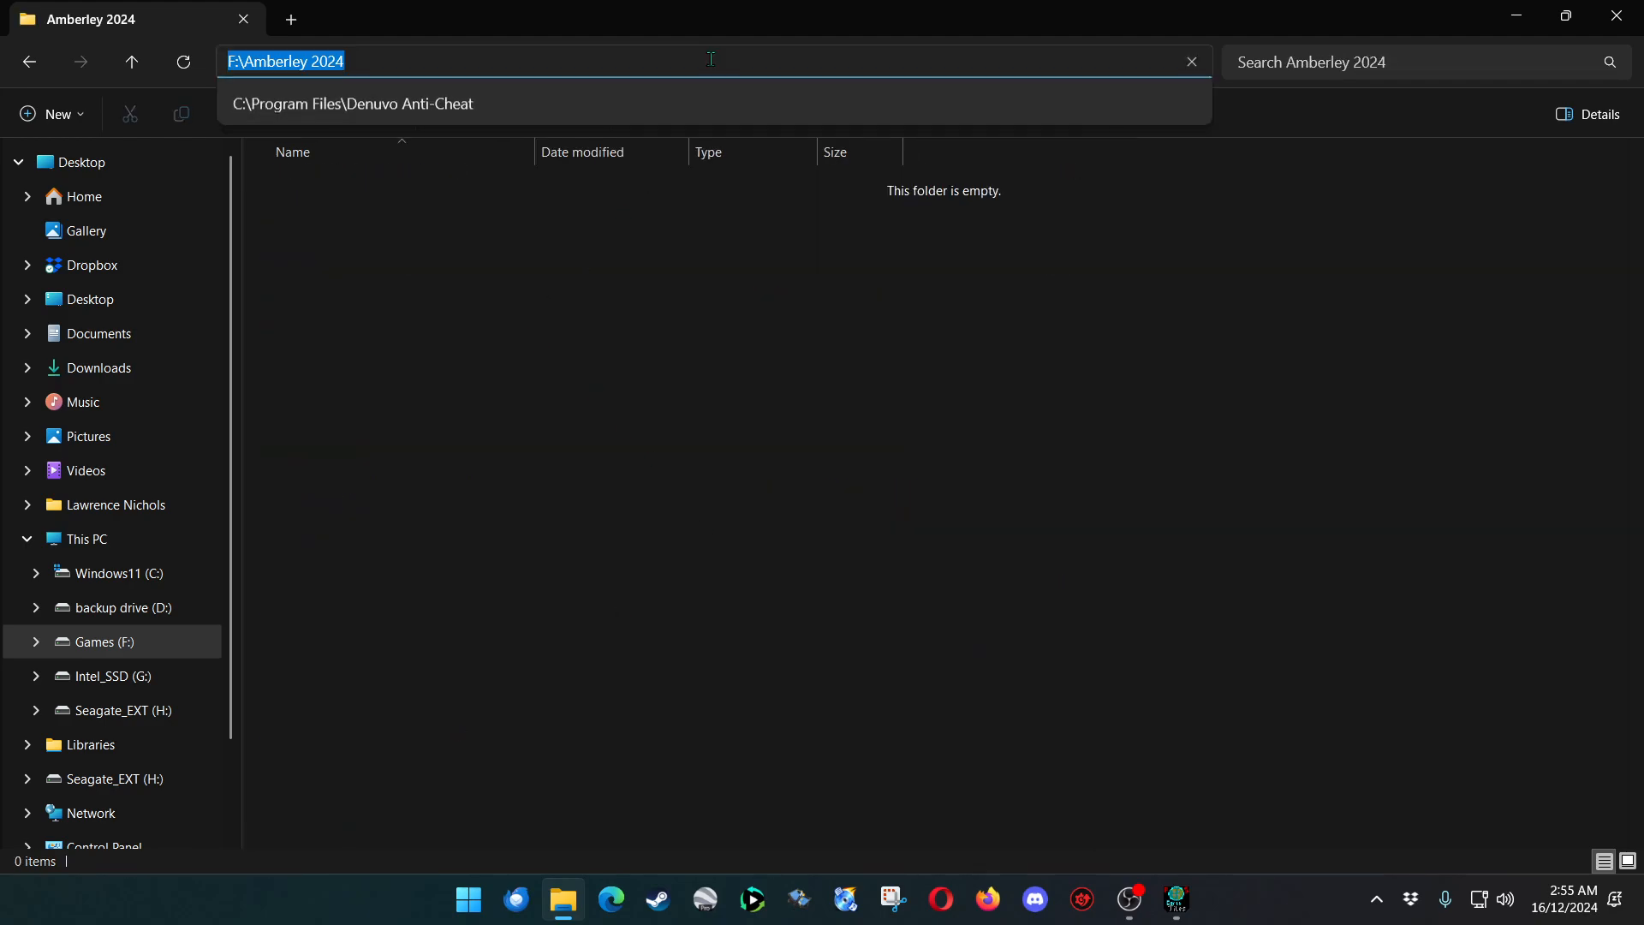
{"action": "right_click", "coordinate": [315, 62]}
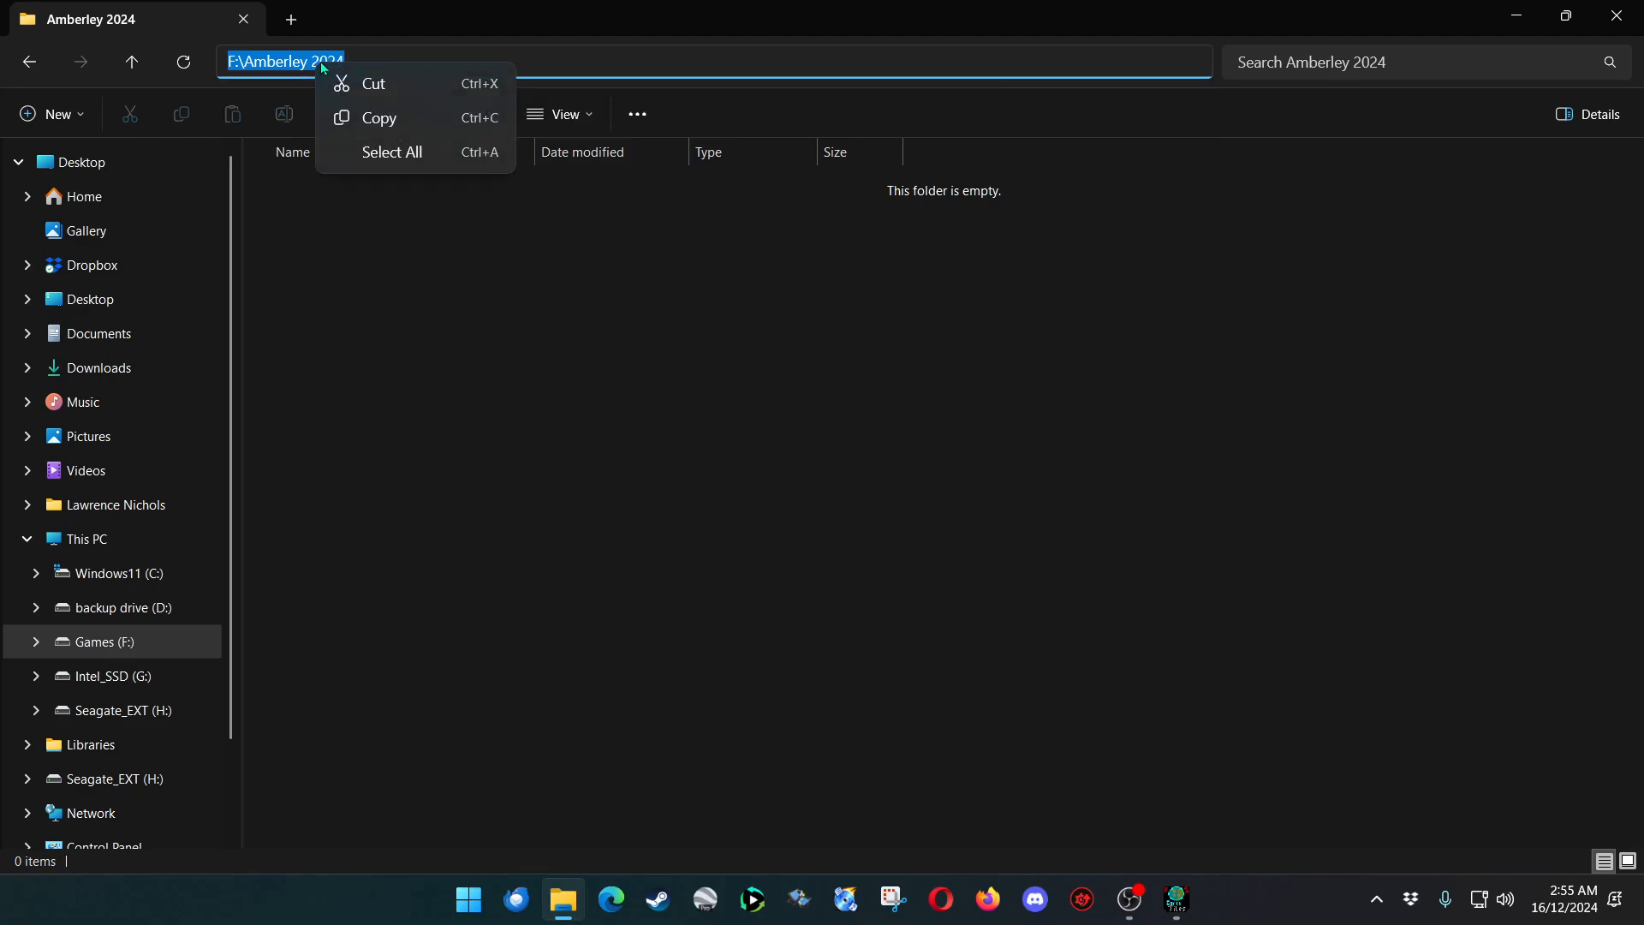
{"action": "left_click", "coordinate": [377, 117]}
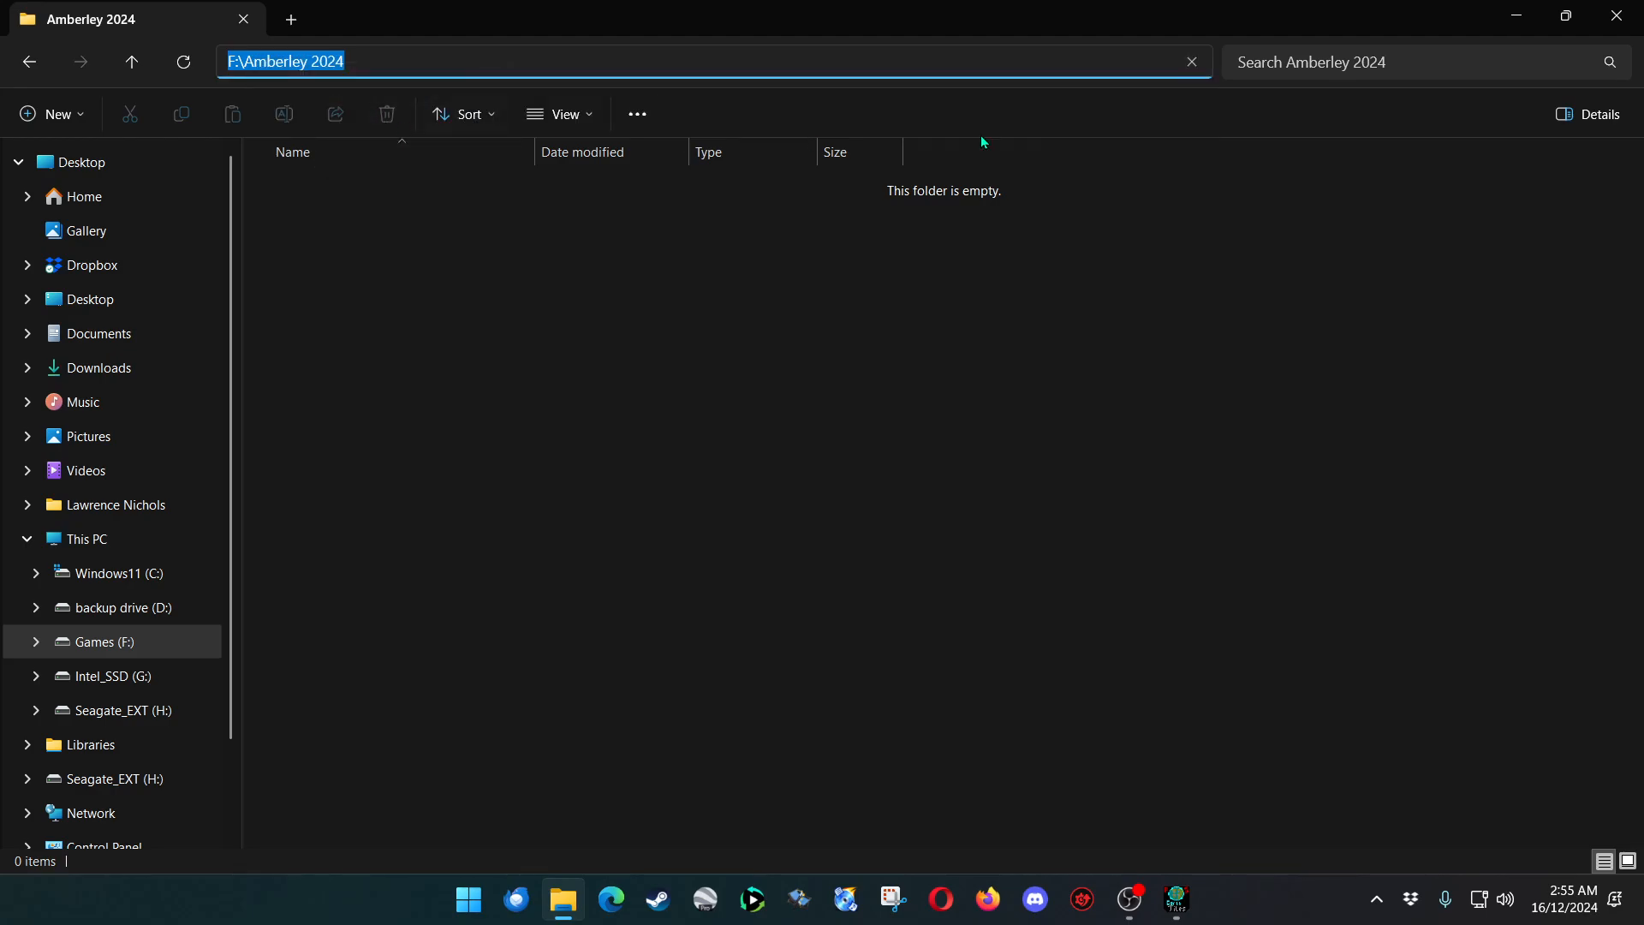
{"action": "left_click", "coordinate": [1617, 16]}
Set both the Working Folder and Scenery Folder to F:\Amberley 2024 and start the scenery download.
{"action": "left_click", "coordinate": [164, 93]}
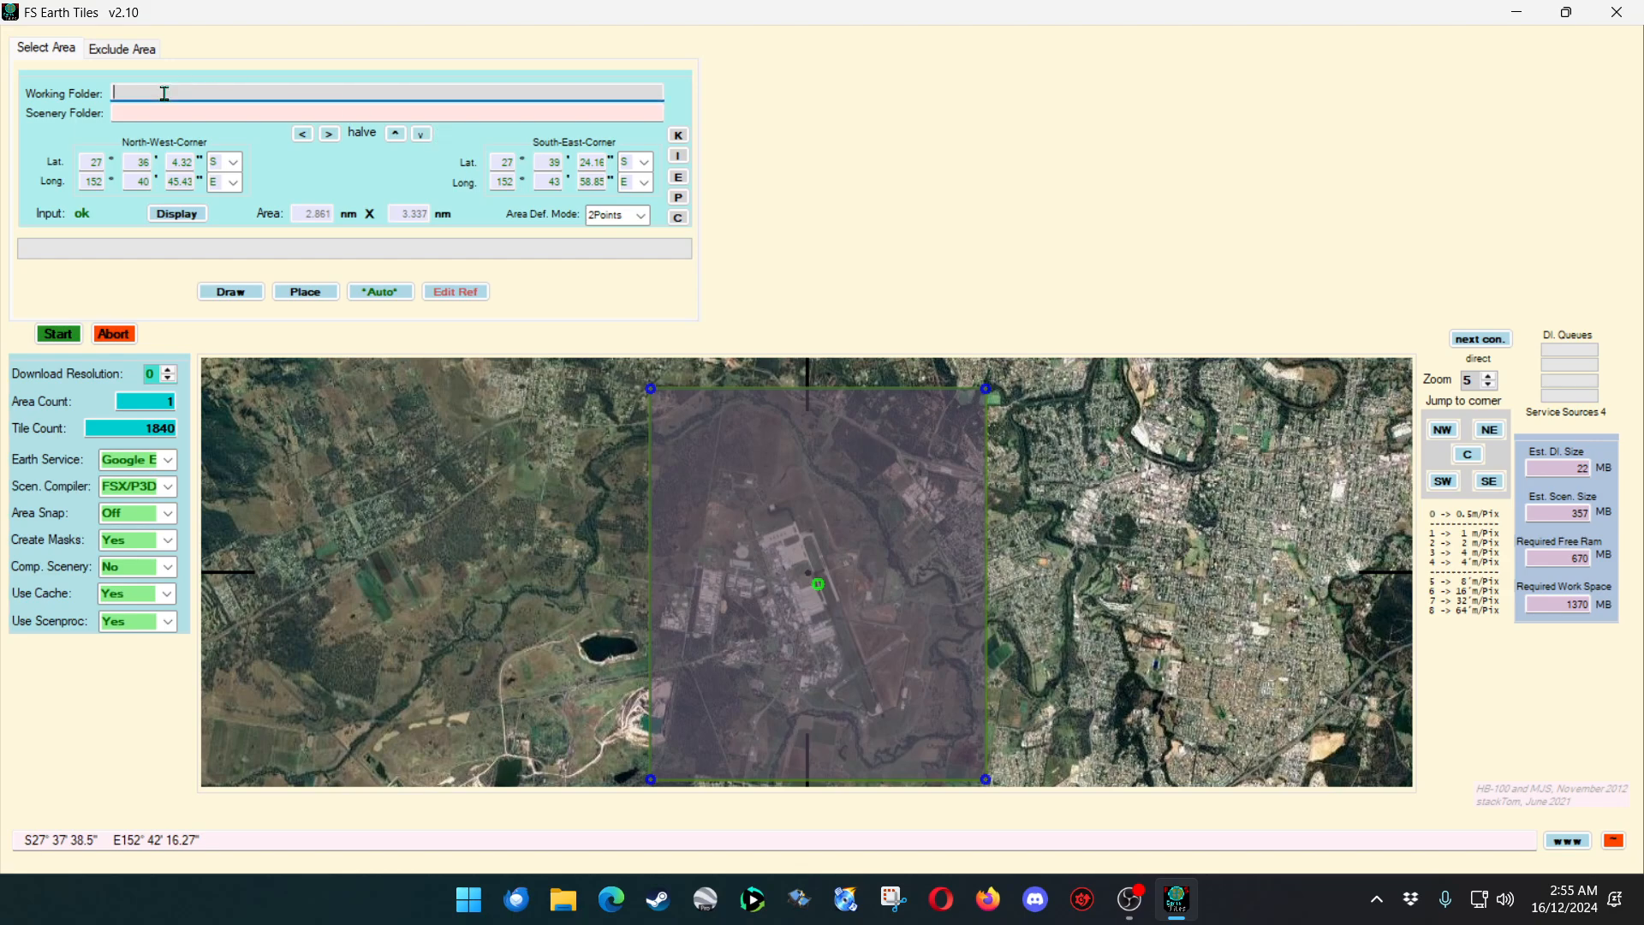
{"action": "key", "text": "ctrl+v"}
{"action": "left_click", "coordinate": [161, 113]}
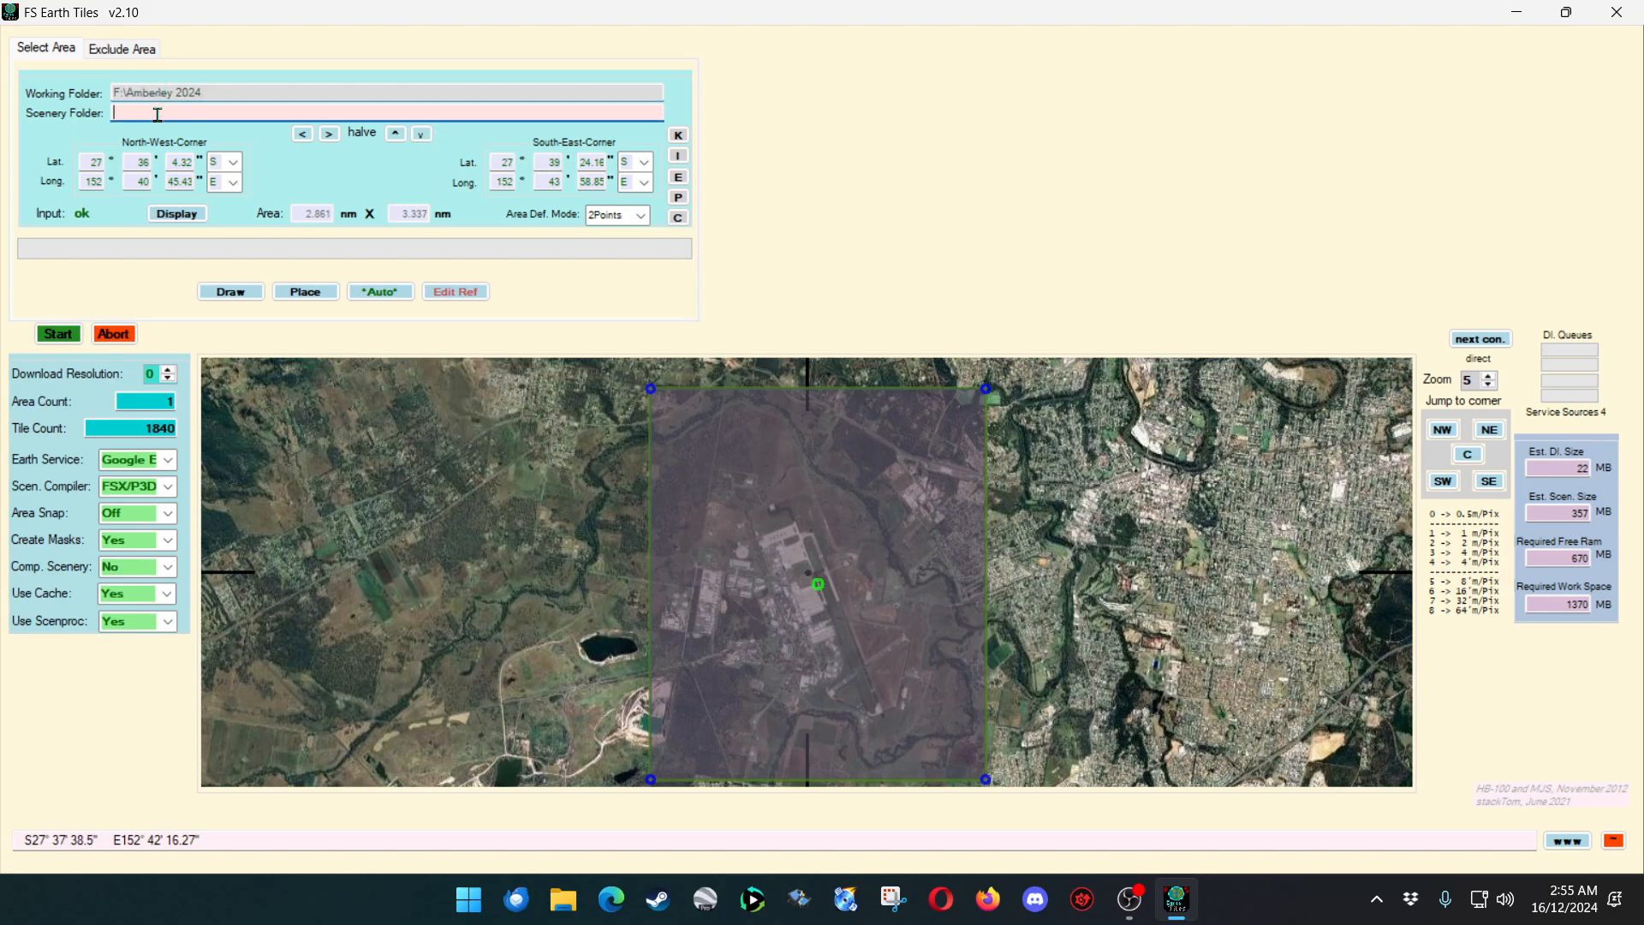
{"action": "key", "text": "ctrl+v"}
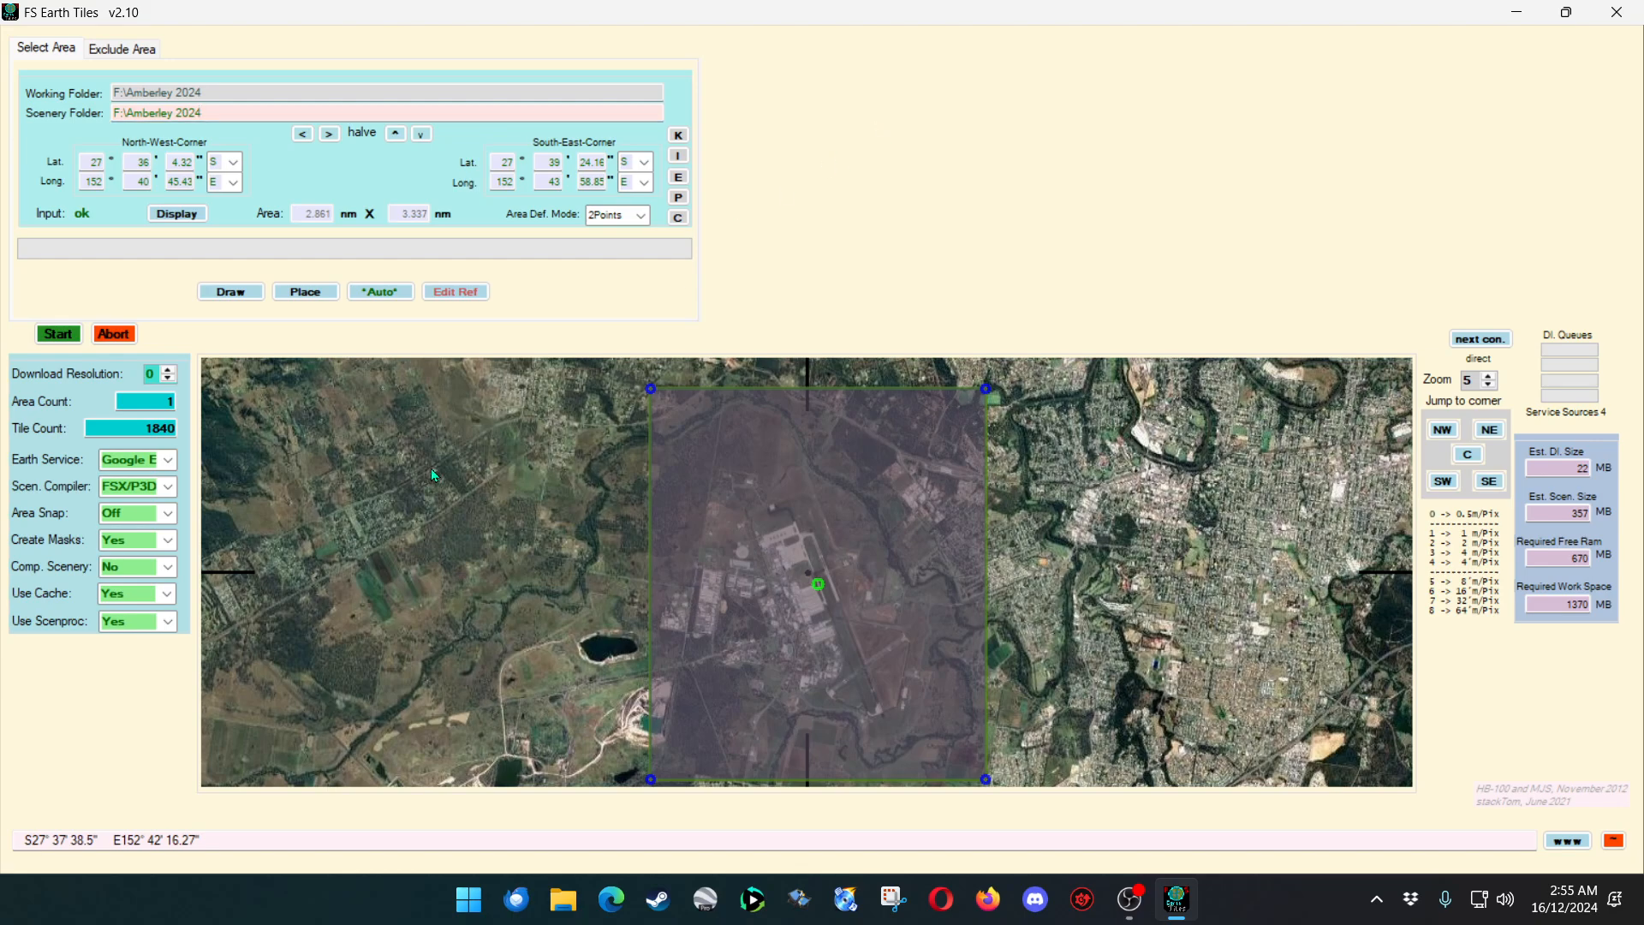
{"action": "left_click", "coordinate": [58, 335]}
{"action": "left_click", "coordinate": [55, 339]}
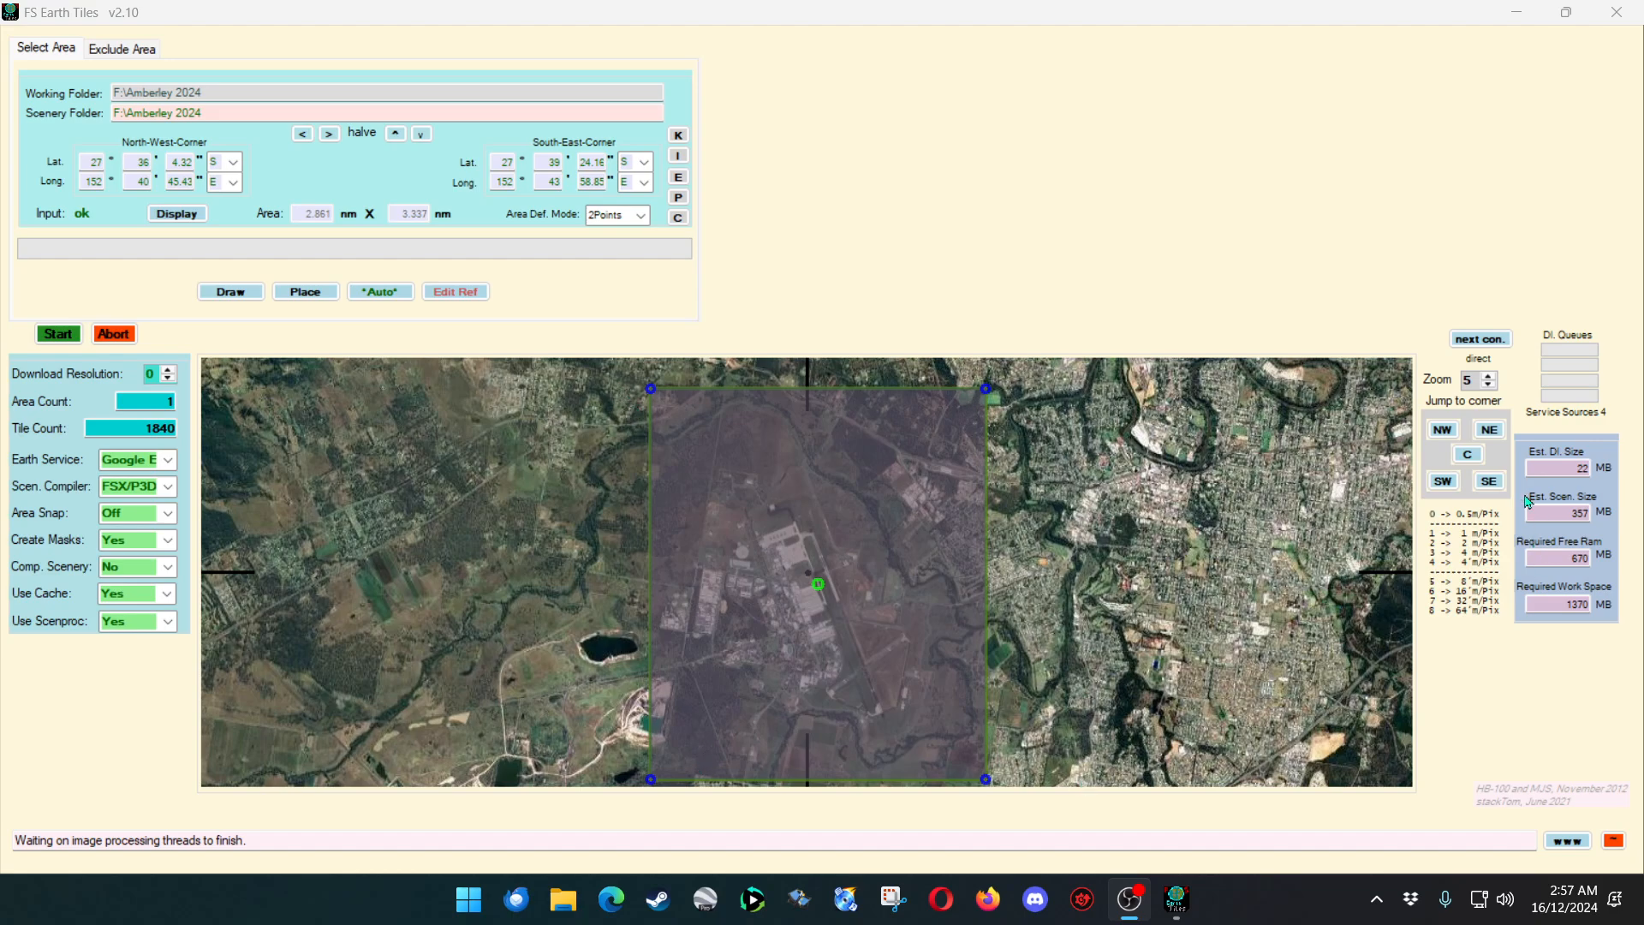
Review the scenery area's centre and its NW, NE, SE and SW corners on the map, and bring up the second program window.
{"action": "left_click", "coordinate": [1468, 455]}
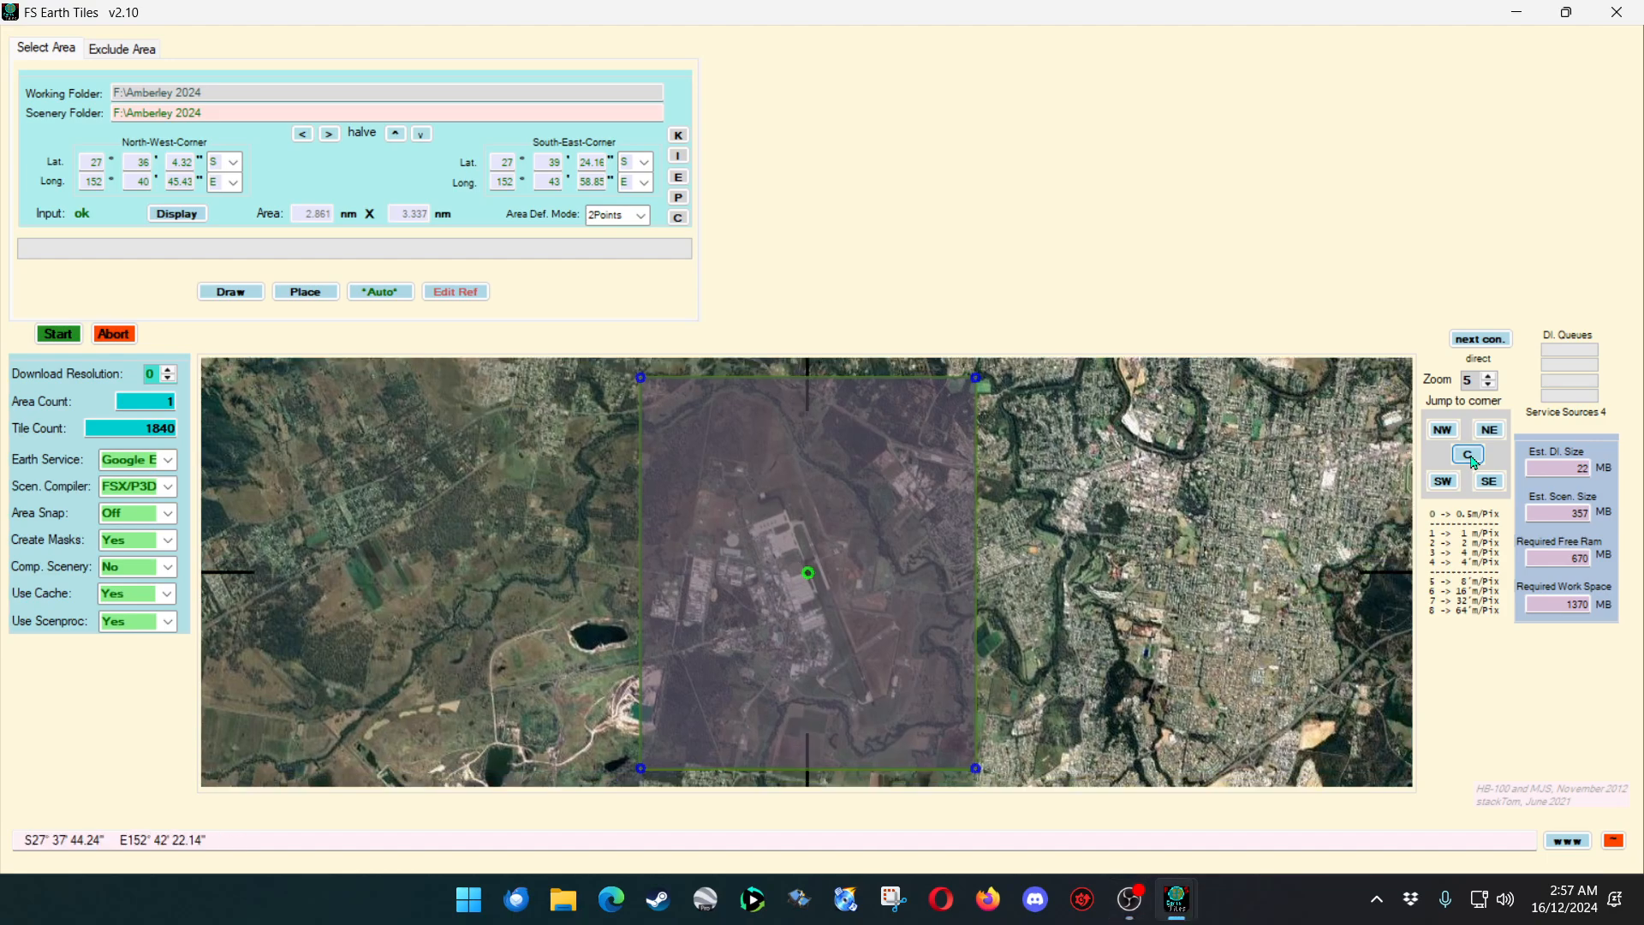
{"action": "left_click", "coordinate": [1444, 430]}
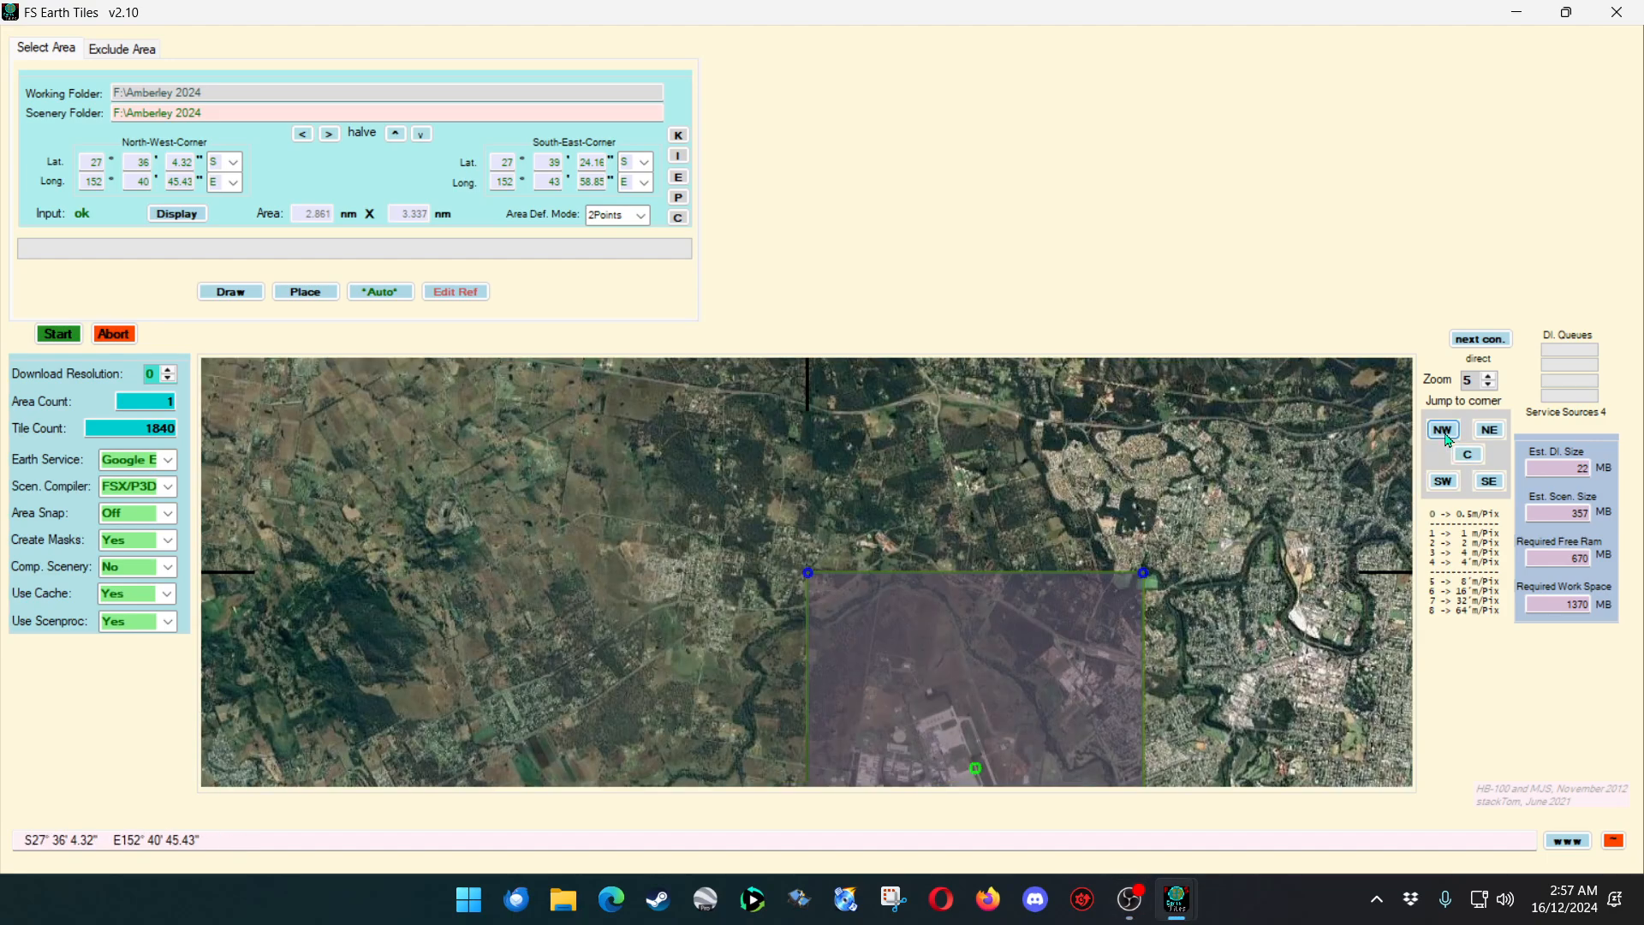
{"action": "left_click", "coordinate": [1489, 430]}
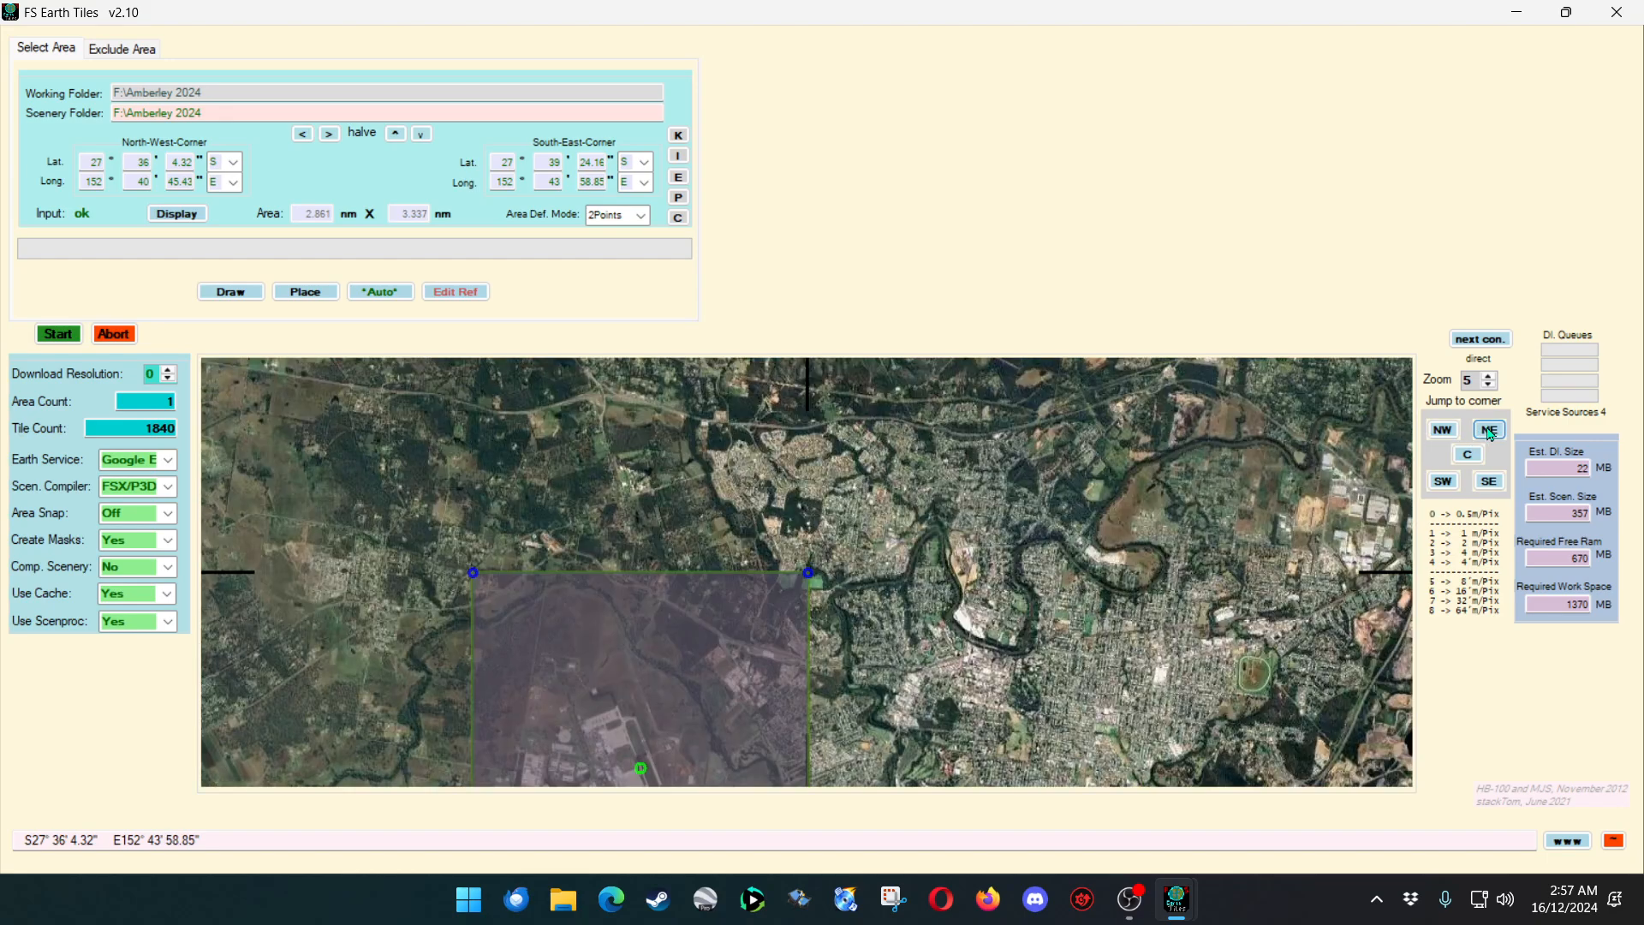
{"action": "left_click", "coordinate": [1490, 483]}
{"action": "left_click", "coordinate": [1458, 484]}
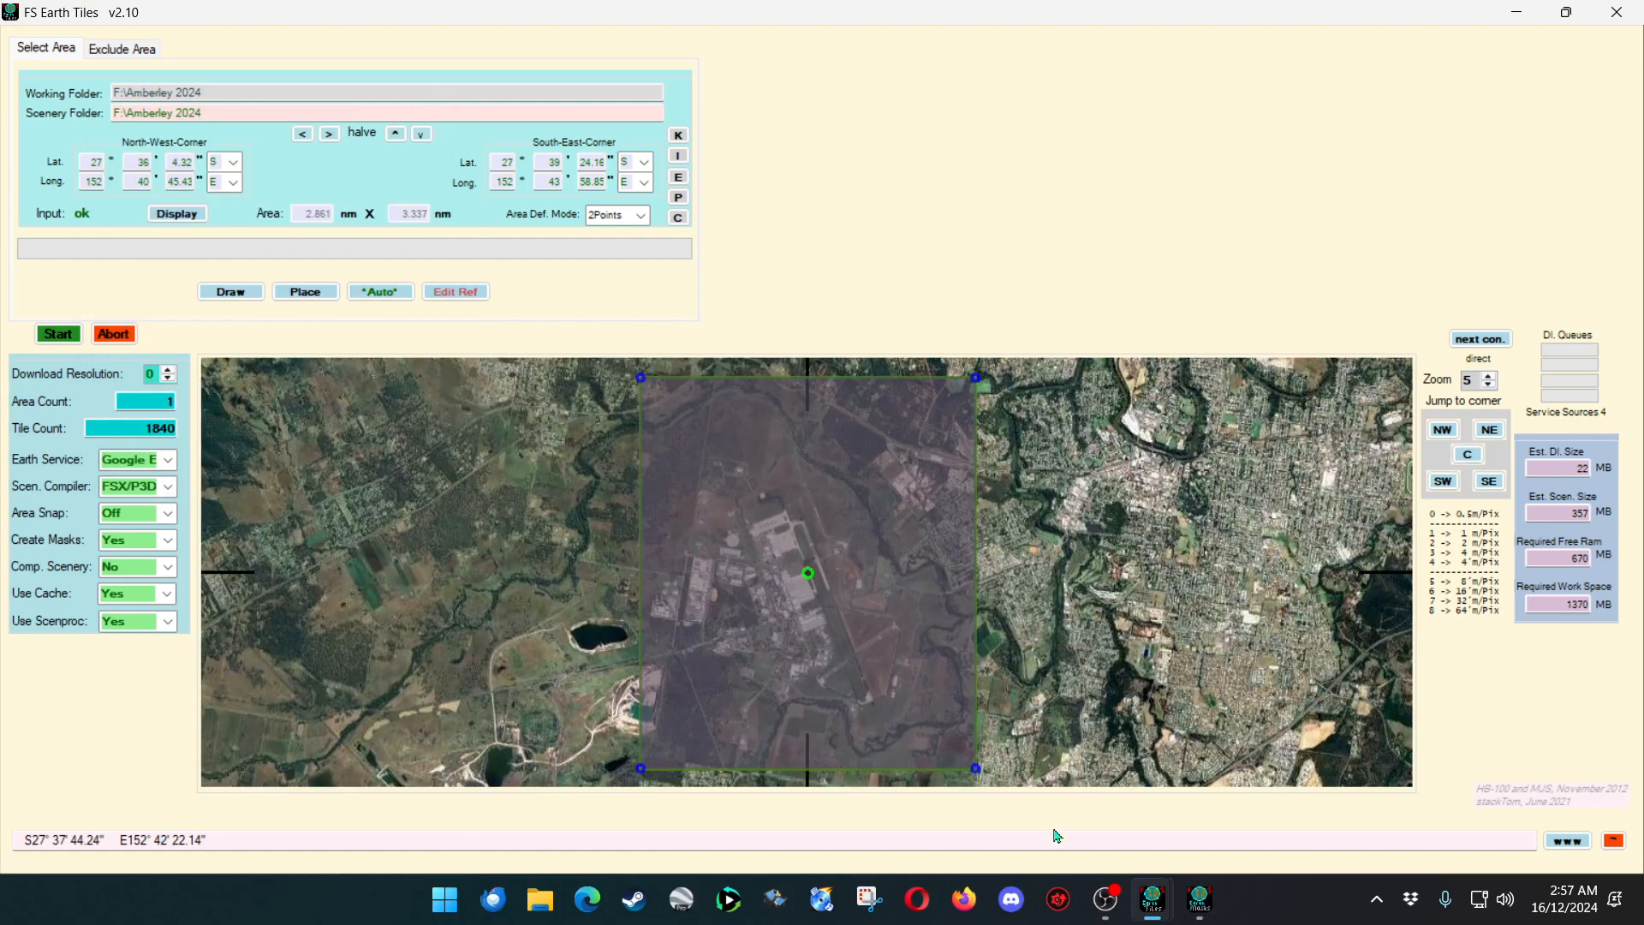
{"action": "left_click", "coordinate": [1203, 901]}
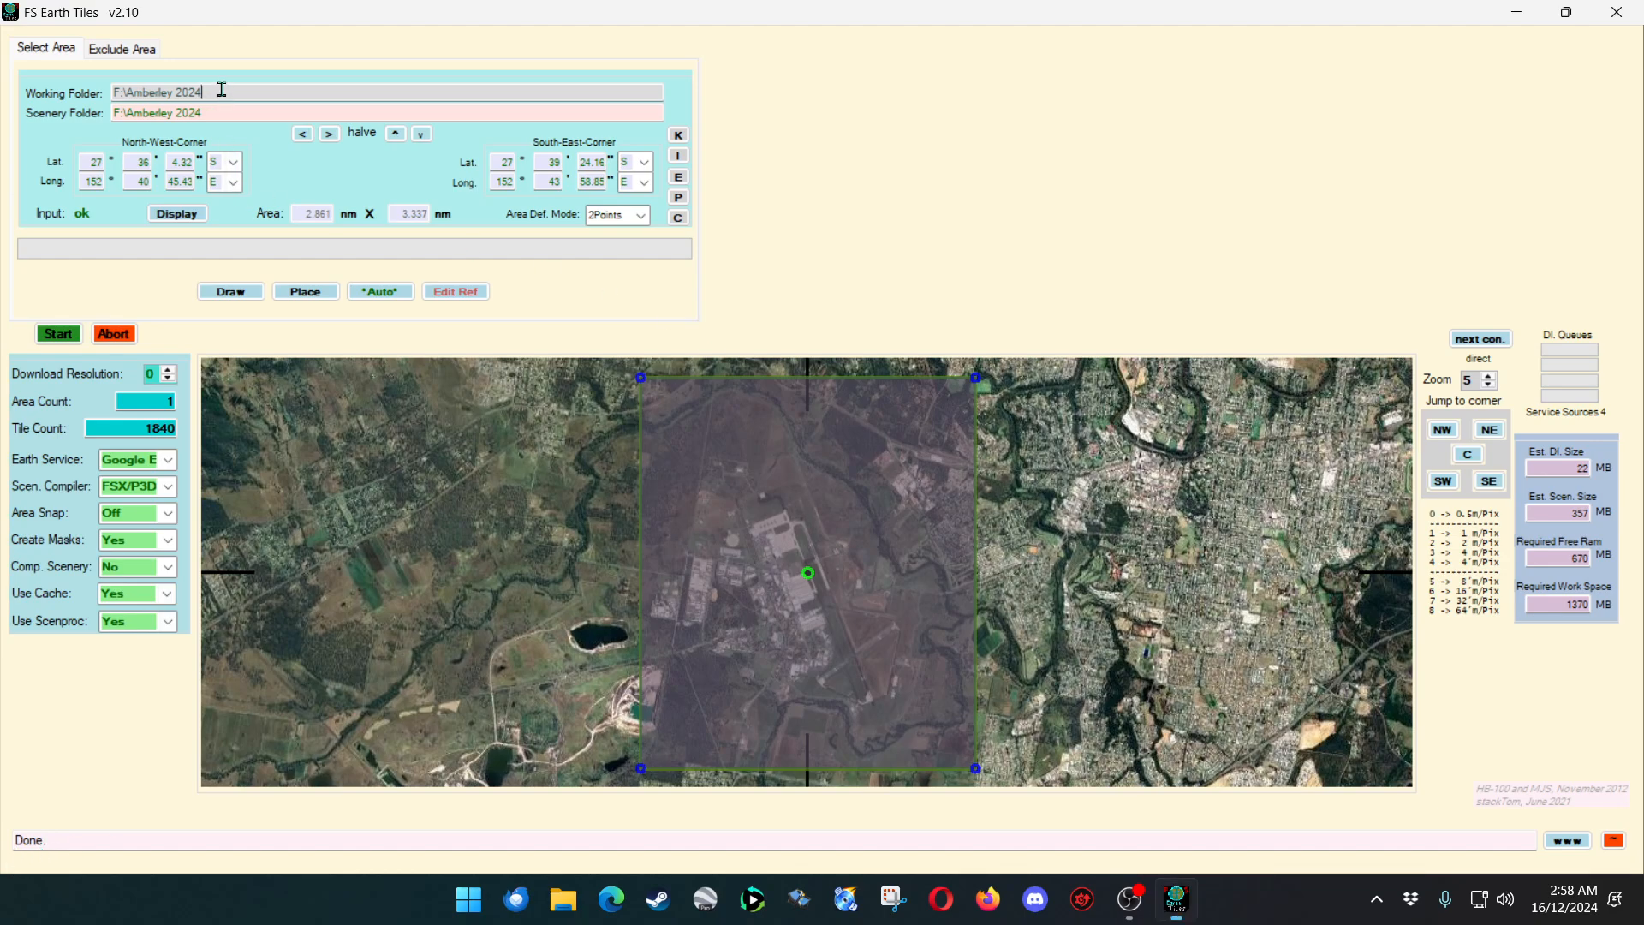
Copy the Working Folder path F:\Amberley 2024 and close FS Earth Tiles.
{"action": "left_click_drag", "start_coordinate": [220, 92], "coordinate": [82, 96]}
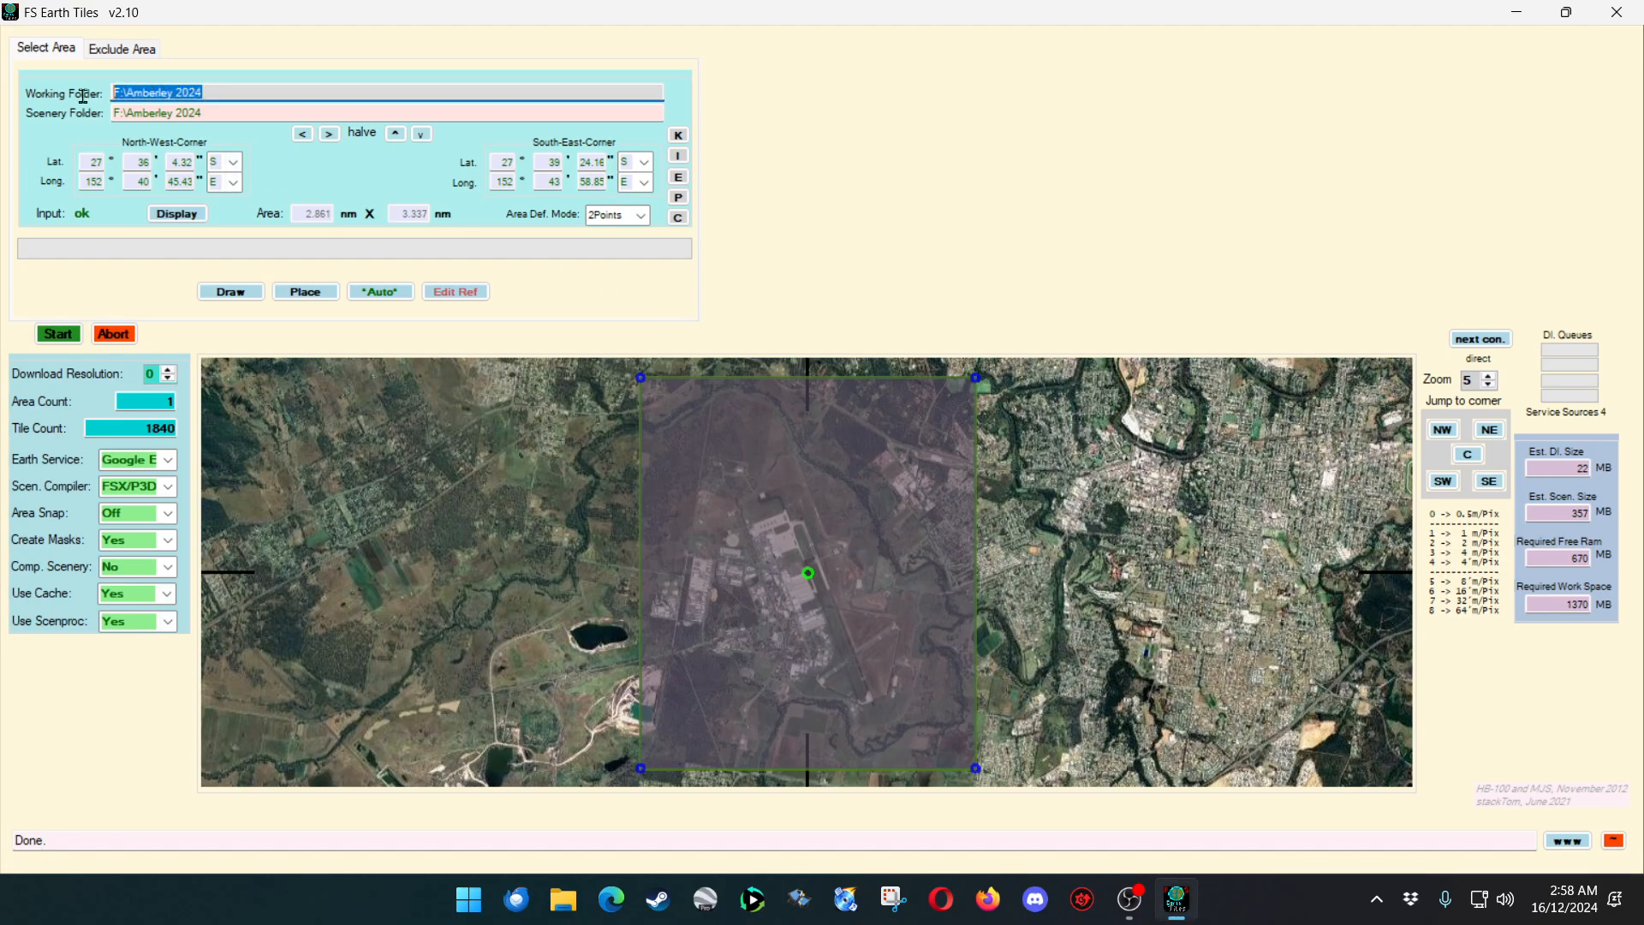
{"action": "right_click", "coordinate": [142, 94]}
{"action": "left_click", "coordinate": [196, 165]}
{"action": "left_click", "coordinate": [1627, 12]}
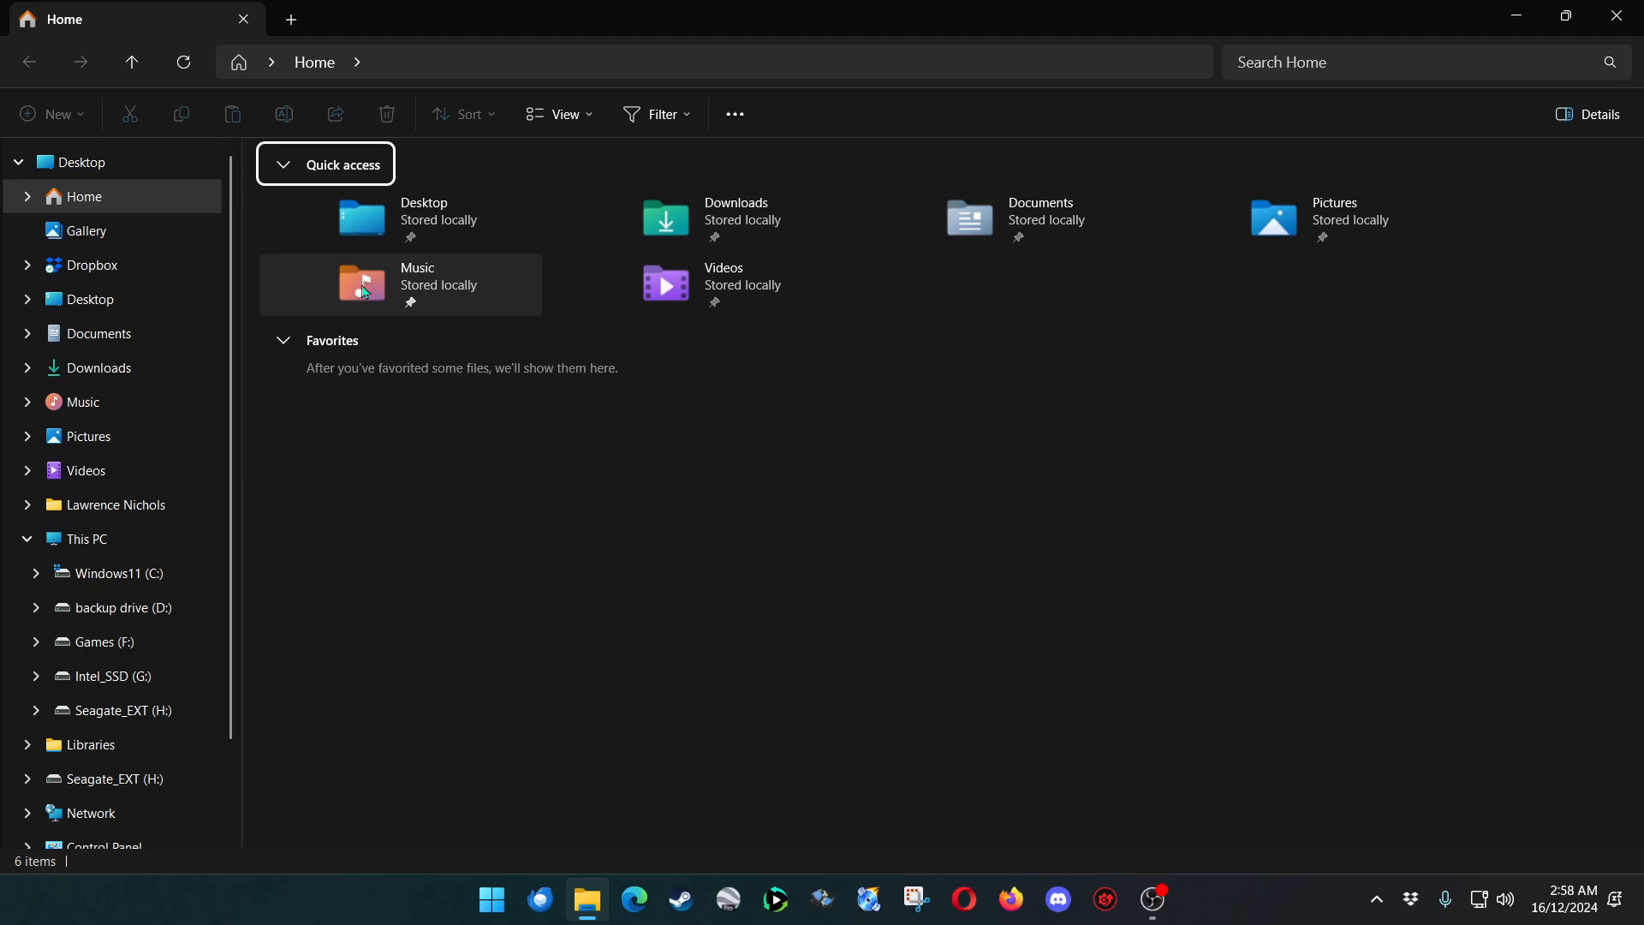
Go to the folder at the copied path F:\Amberley 2024 and widen the Name column to show the full file names.
{"action": "left_click", "coordinate": [400, 60]}
{"action": "right_click", "coordinate": [399, 58]}
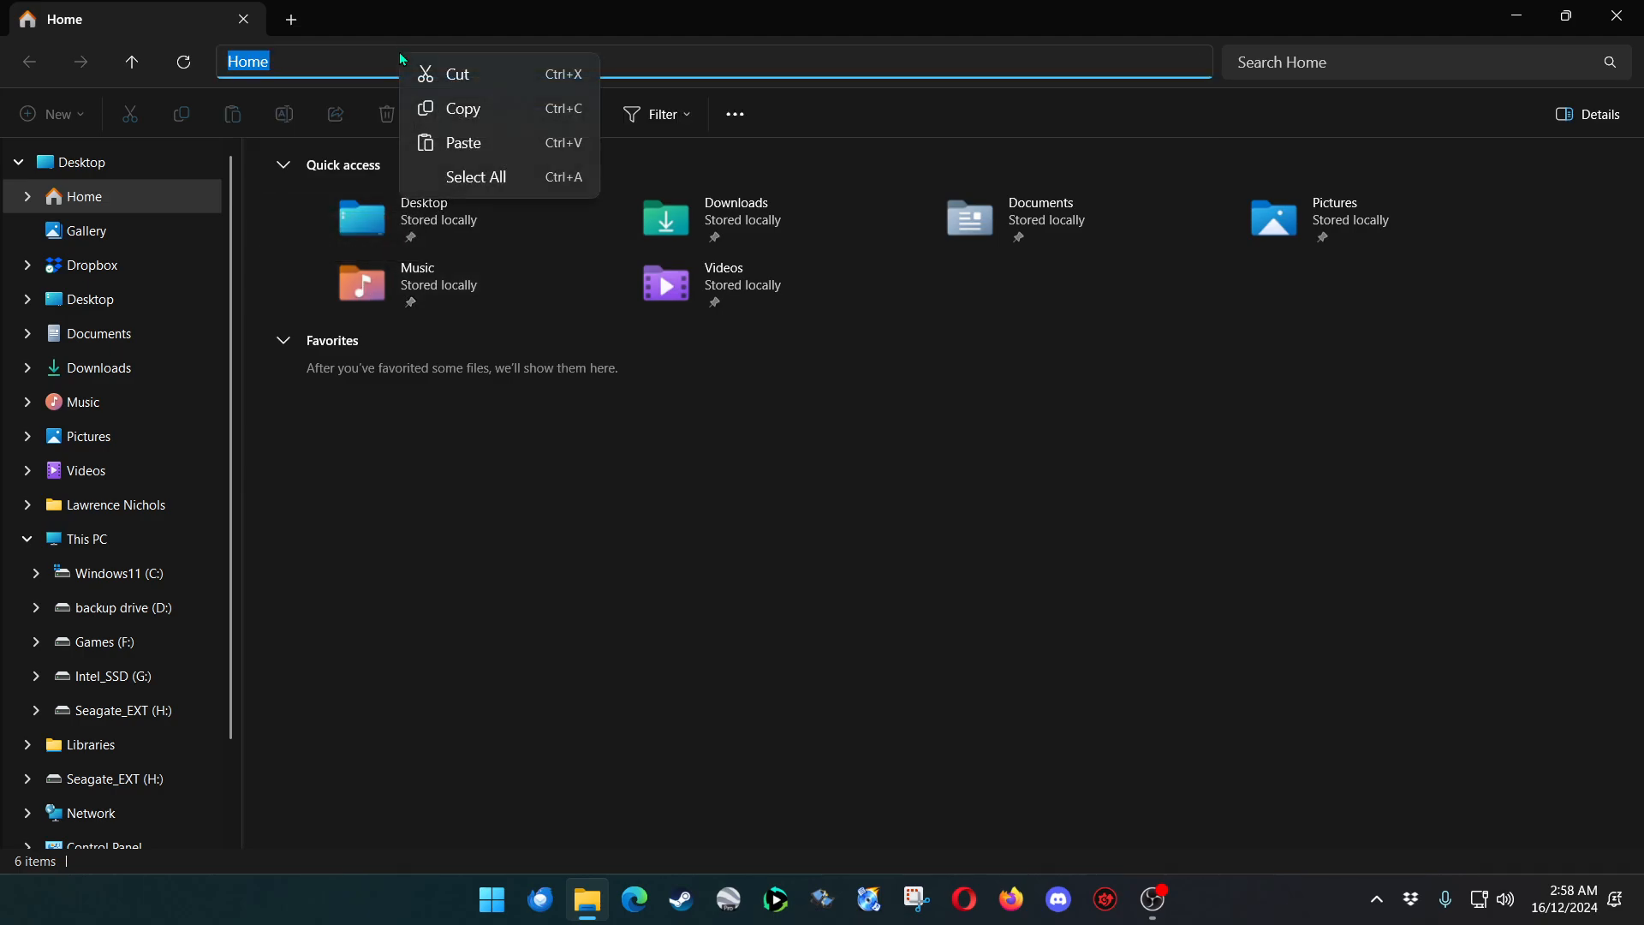
{"action": "left_click", "coordinate": [438, 147]}
{"action": "key", "text": "Return"}
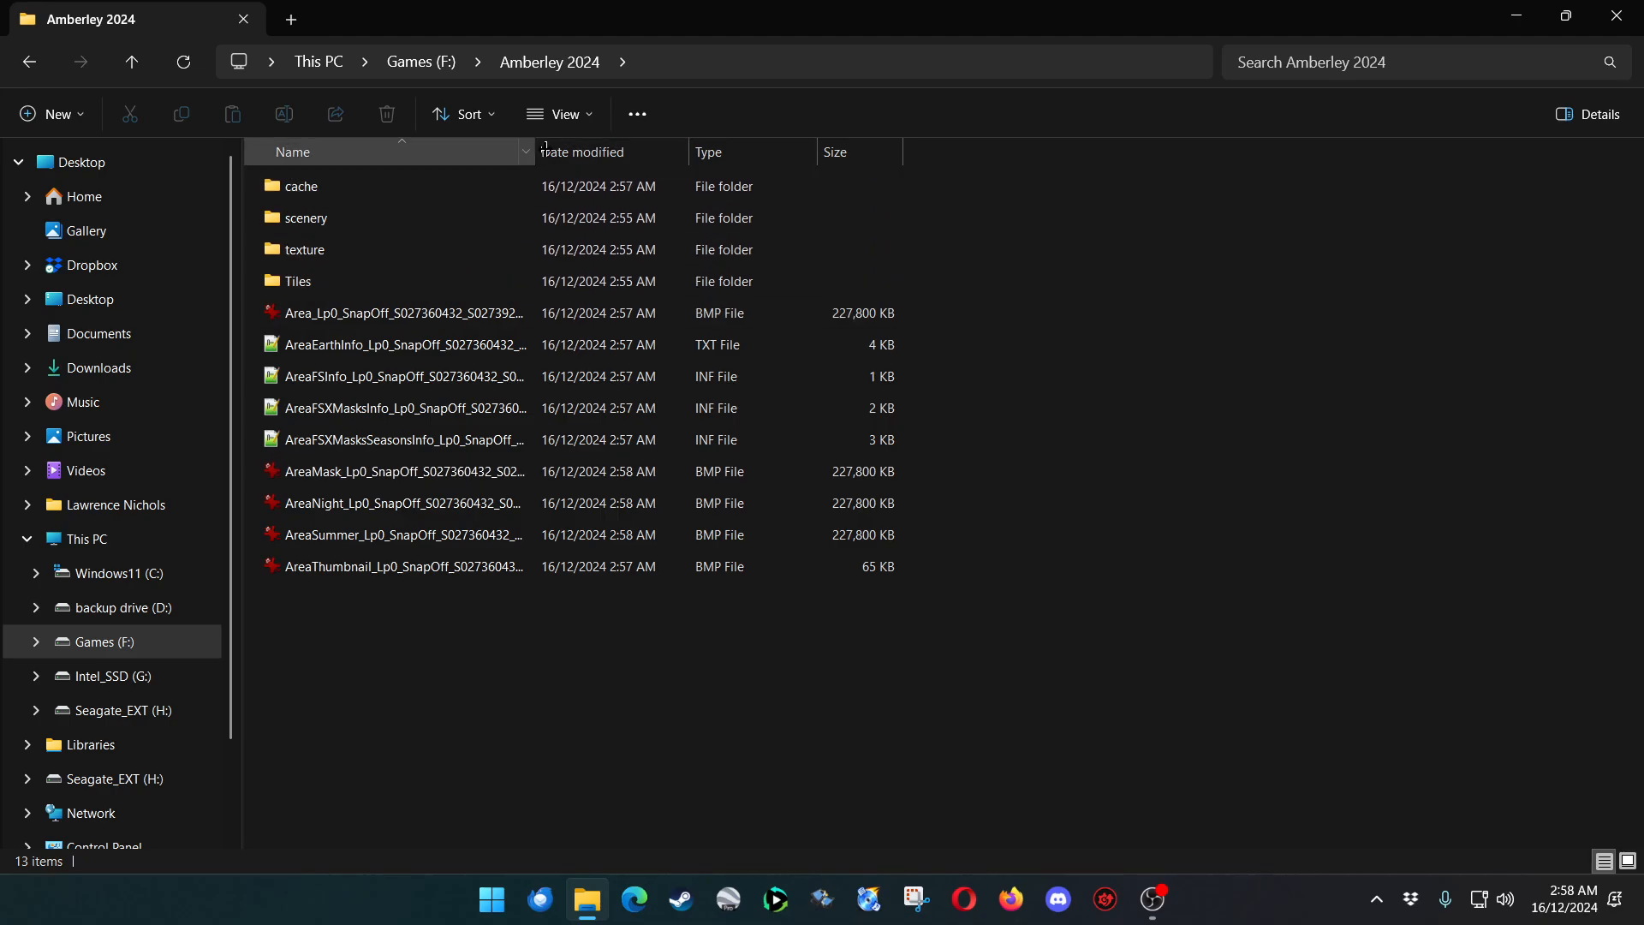
{"action": "left_click_drag", "start_coordinate": [536, 154], "coordinate": [980, 157]}
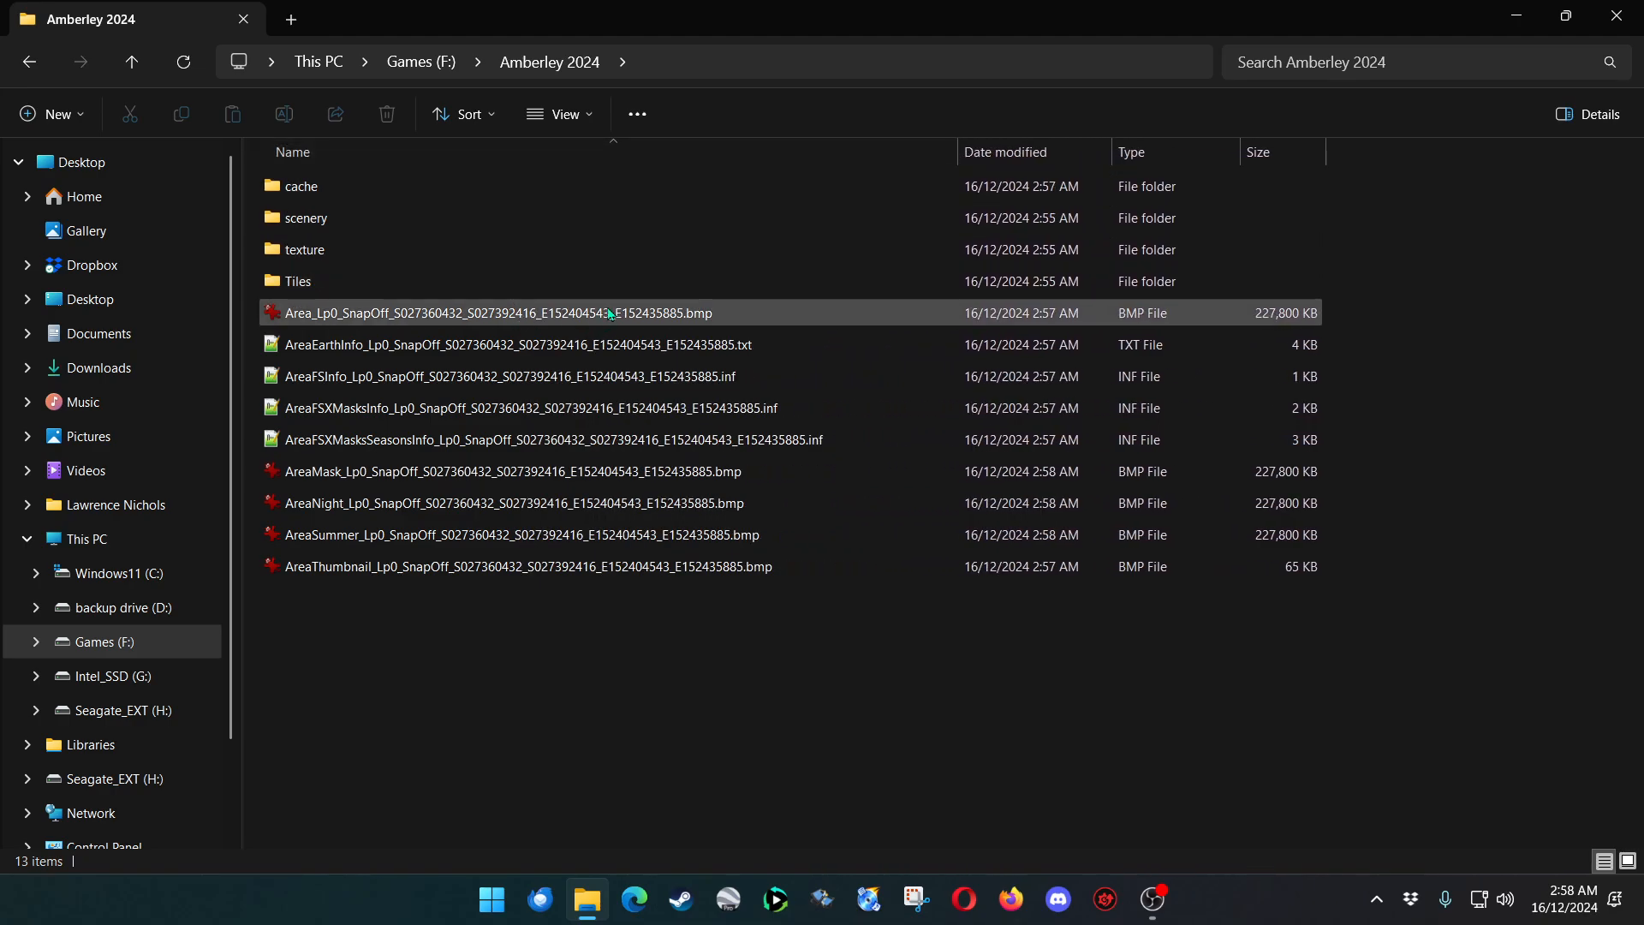
Open the Area_Lp0 bitmap full screen, examine the aircraft on the airfield apron up close, and close the image.
{"action": "double_click", "coordinate": [520, 312]}
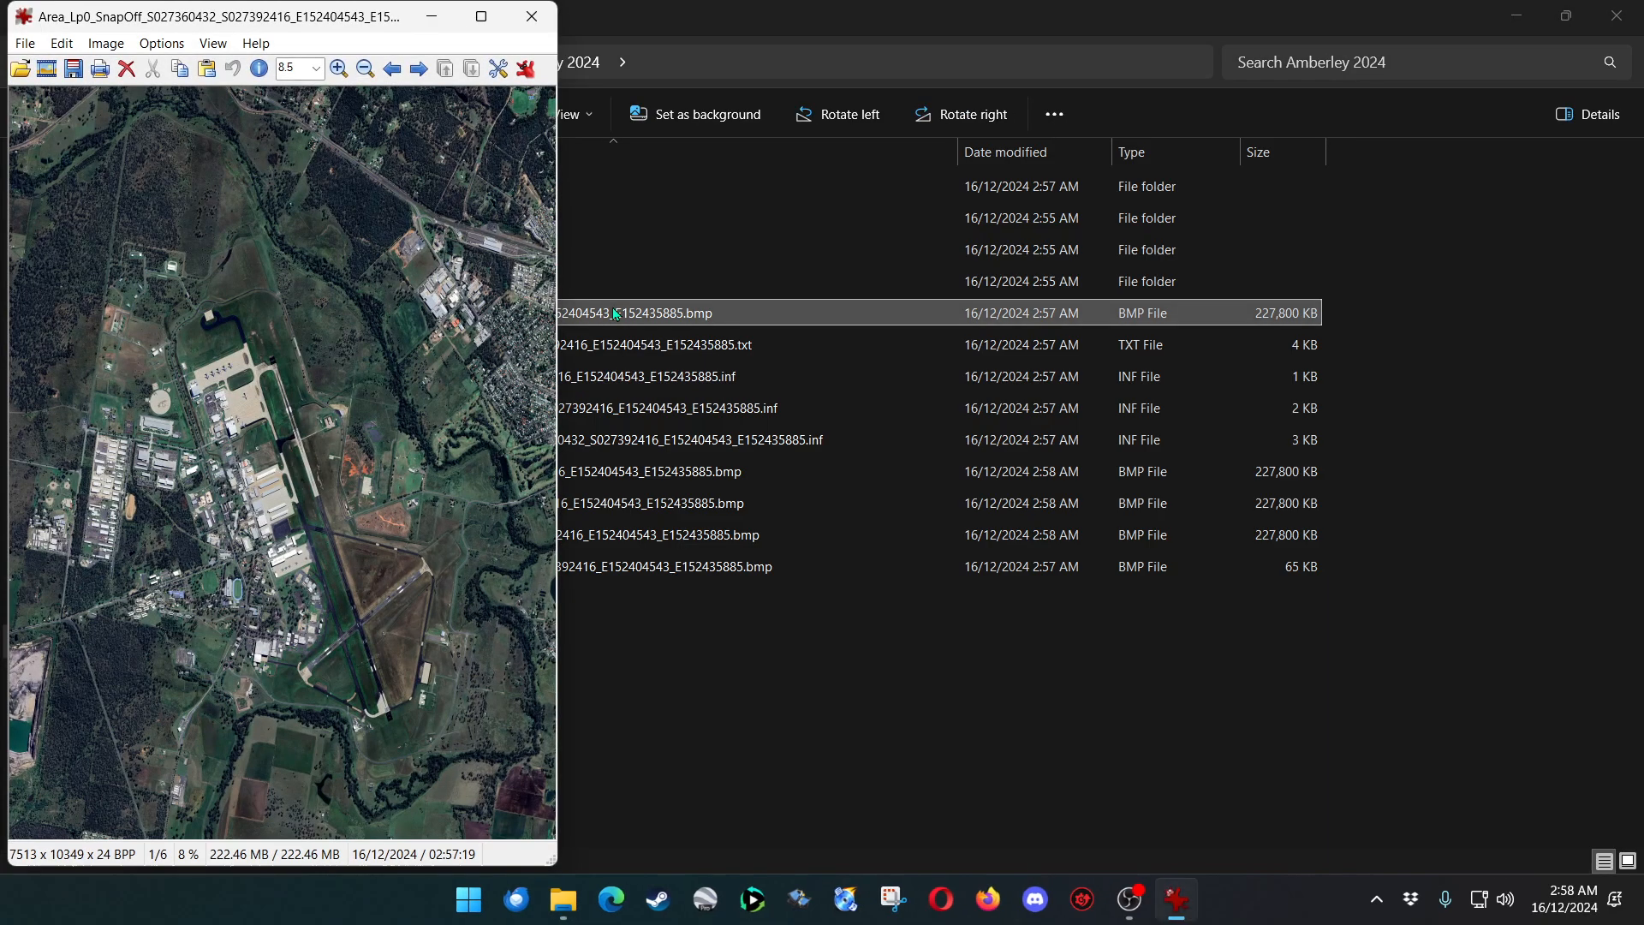
{"action": "left_click_drag", "start_coordinate": [306, 25], "coordinate": [905, 53]}
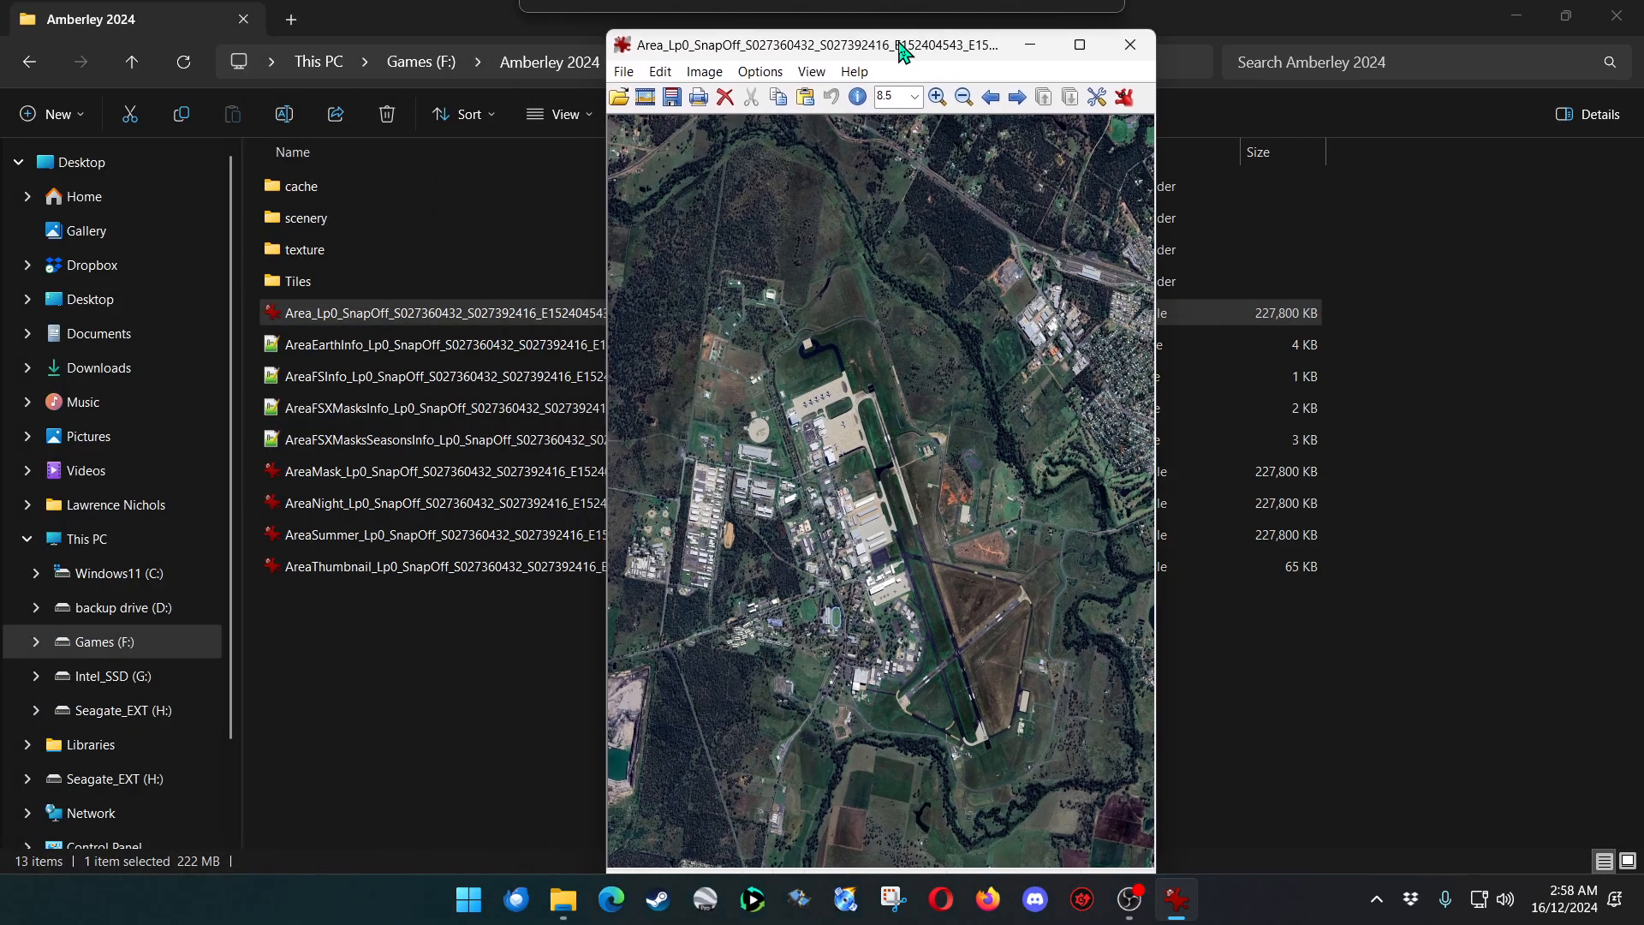
{"action": "double_click", "coordinate": [900, 45]}
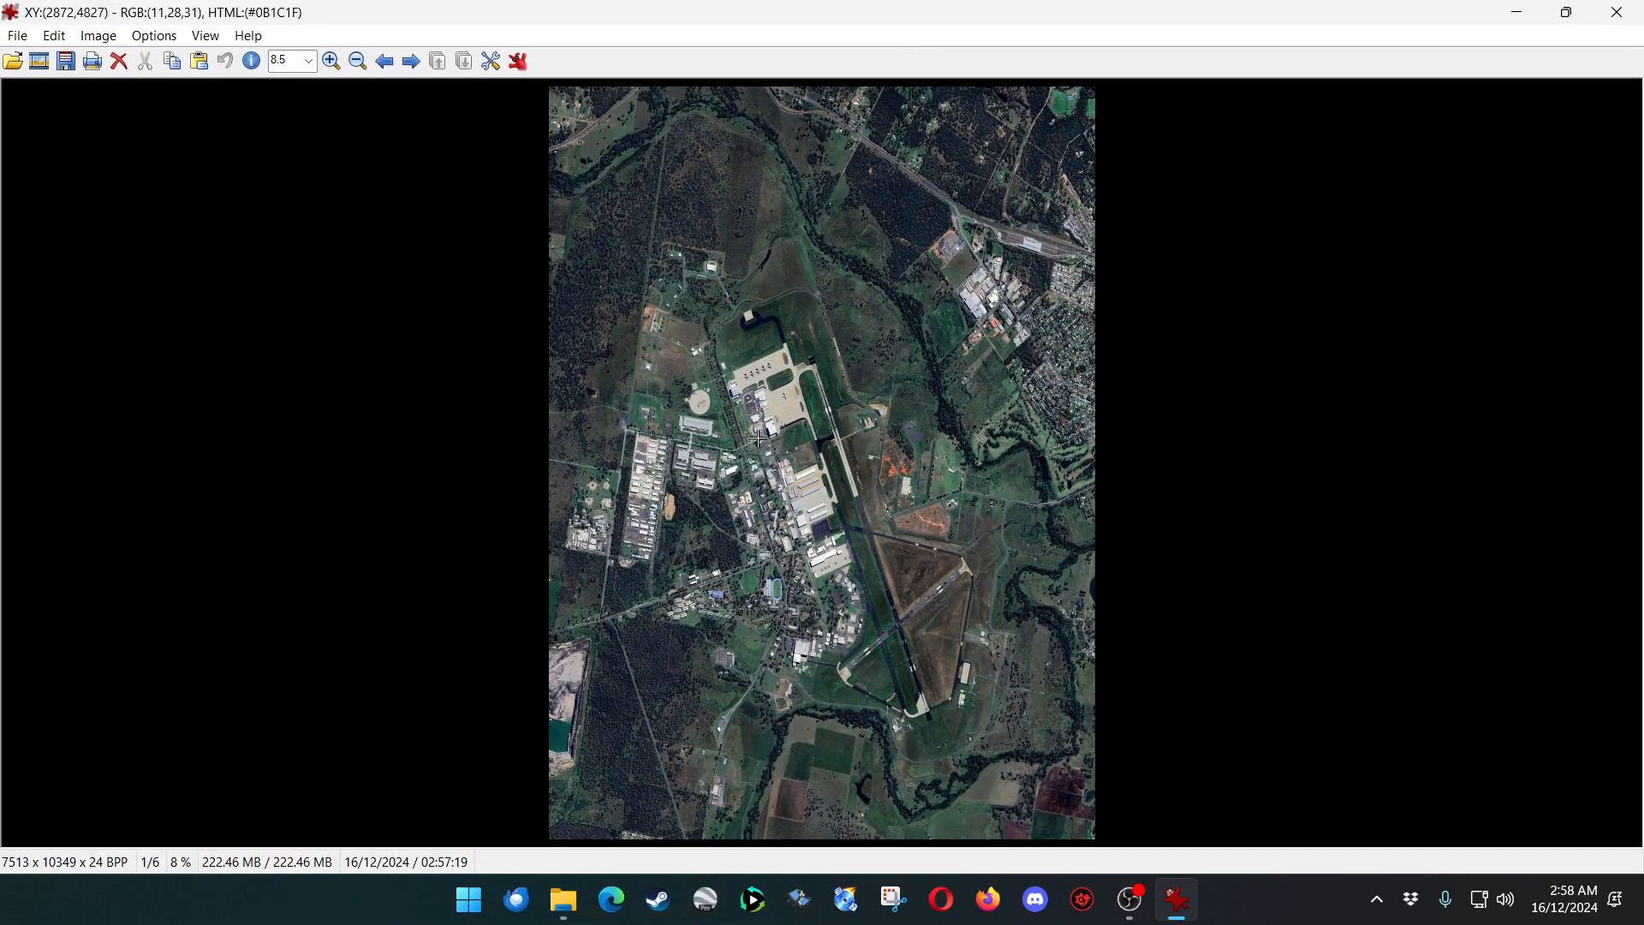
{"action": "left_click_drag", "start_coordinate": [758, 438], "coordinate": [955, 616]}
{"action": "left_click", "coordinate": [876, 553]}
{"action": "mouse_move", "coordinate": [632, 476]}
{"action": "left_mouse_down"}
{"action": "mouse_move", "coordinate": [793, 555]}
{"action": "mouse_move", "coordinate": [854, 696]}
{"action": "left_mouse_up"}
{"action": "left_click", "coordinate": [774, 615]}
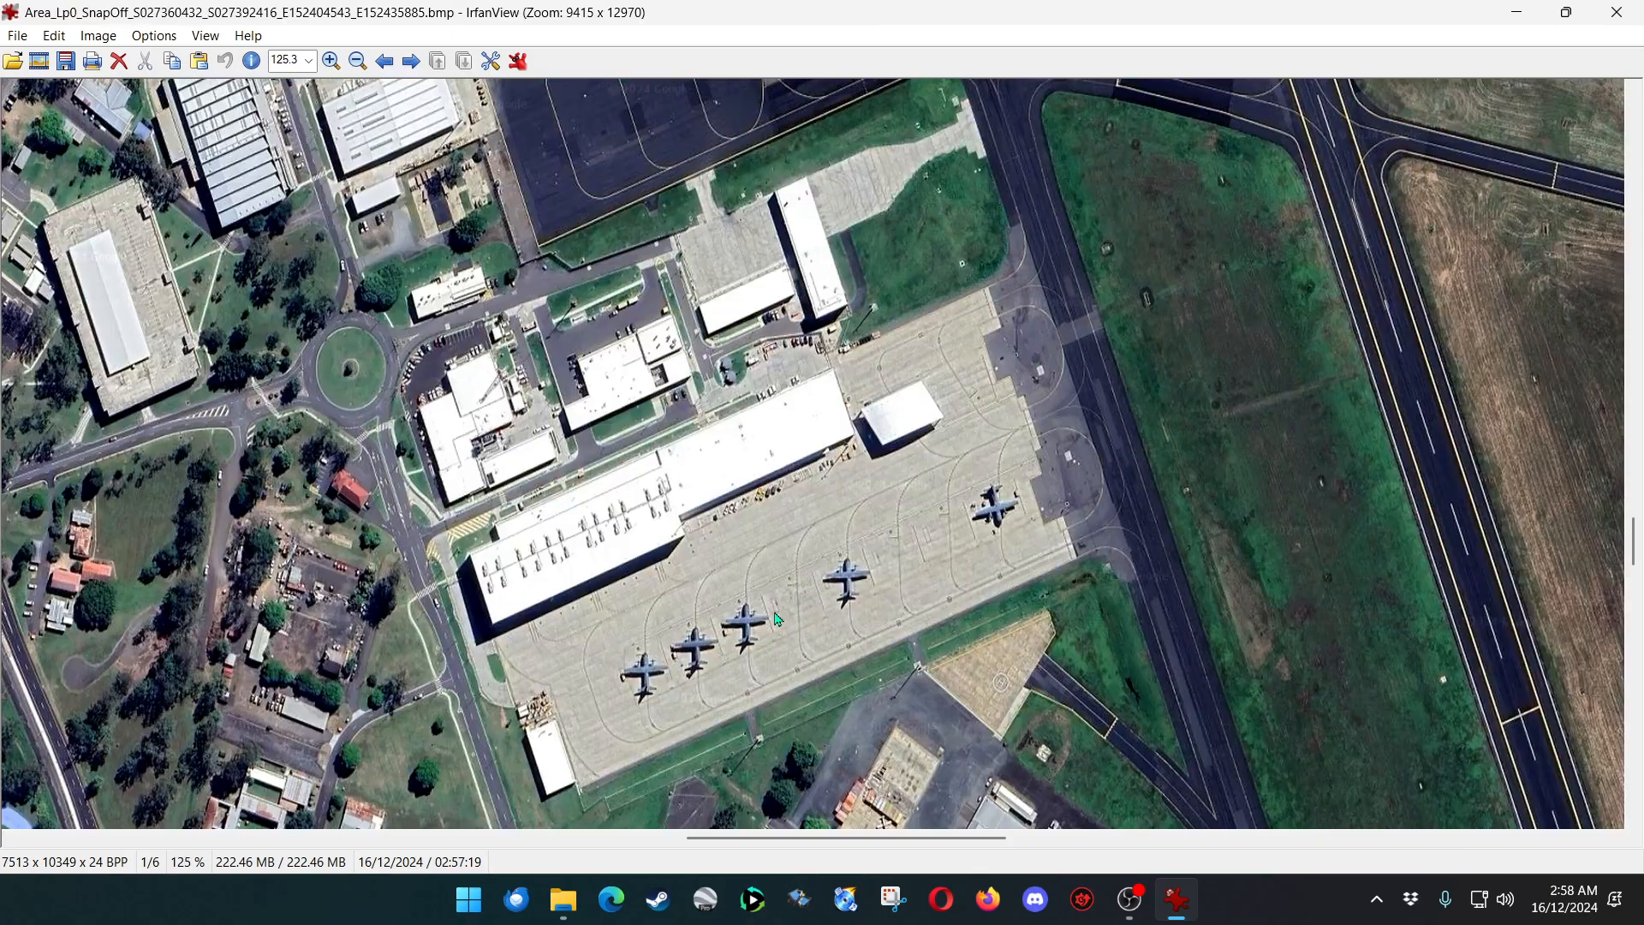
{"action": "left_click_drag", "start_coordinate": [613, 493], "coordinate": [870, 727]}
{"action": "left_click", "coordinate": [757, 548]}
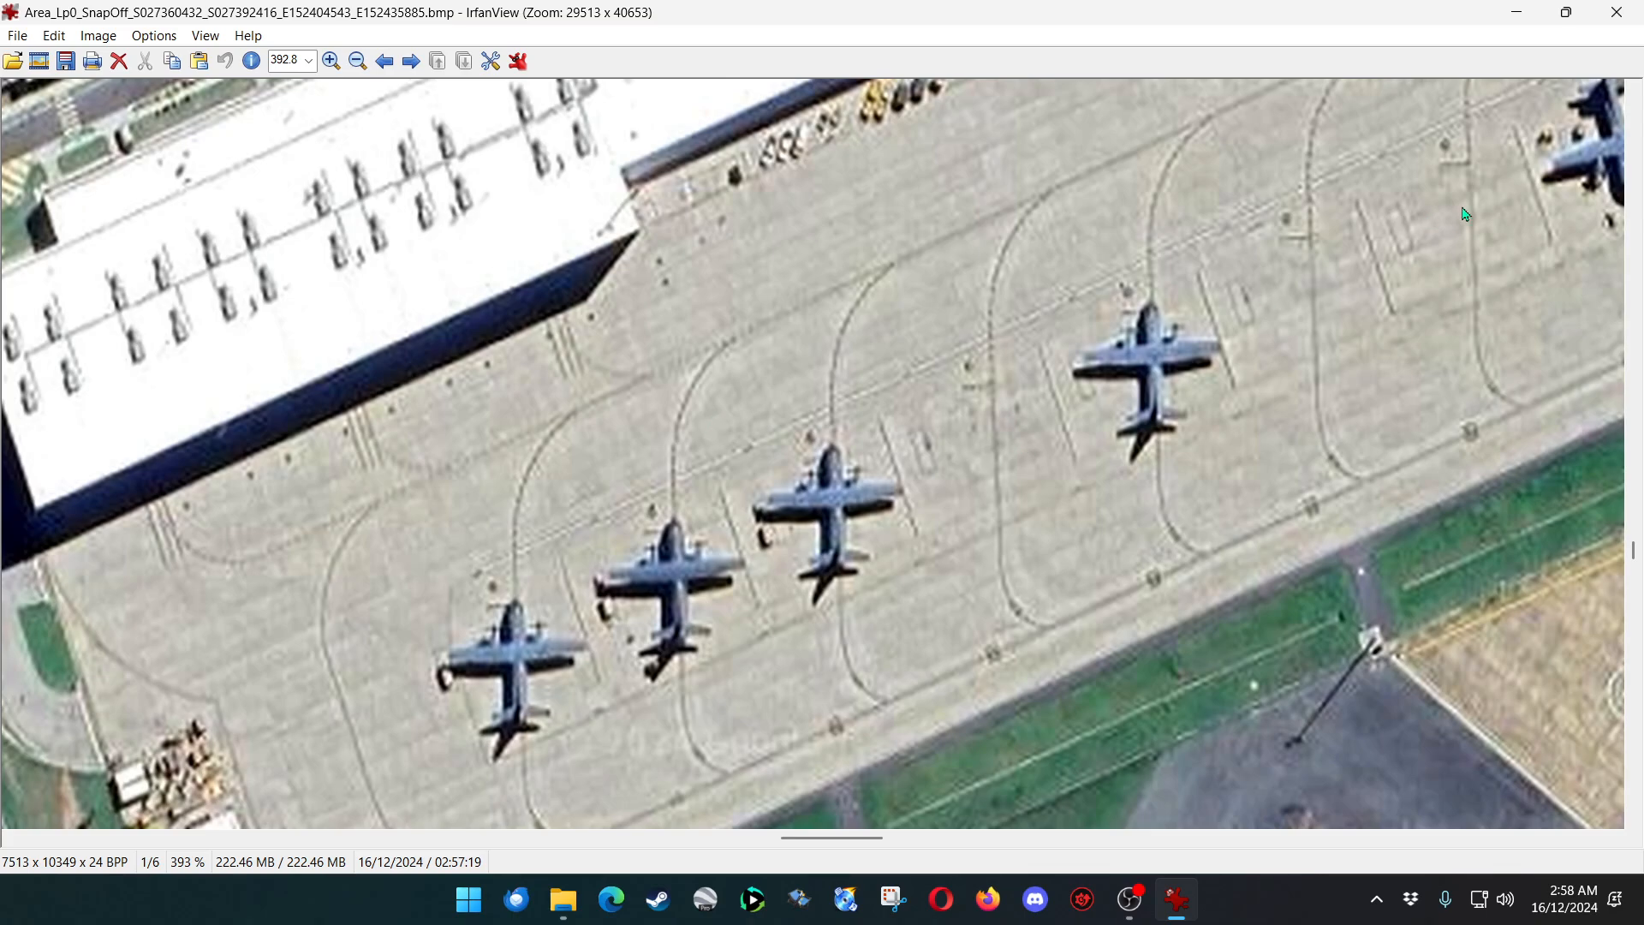
{"action": "left_click", "coordinate": [1616, 12]}
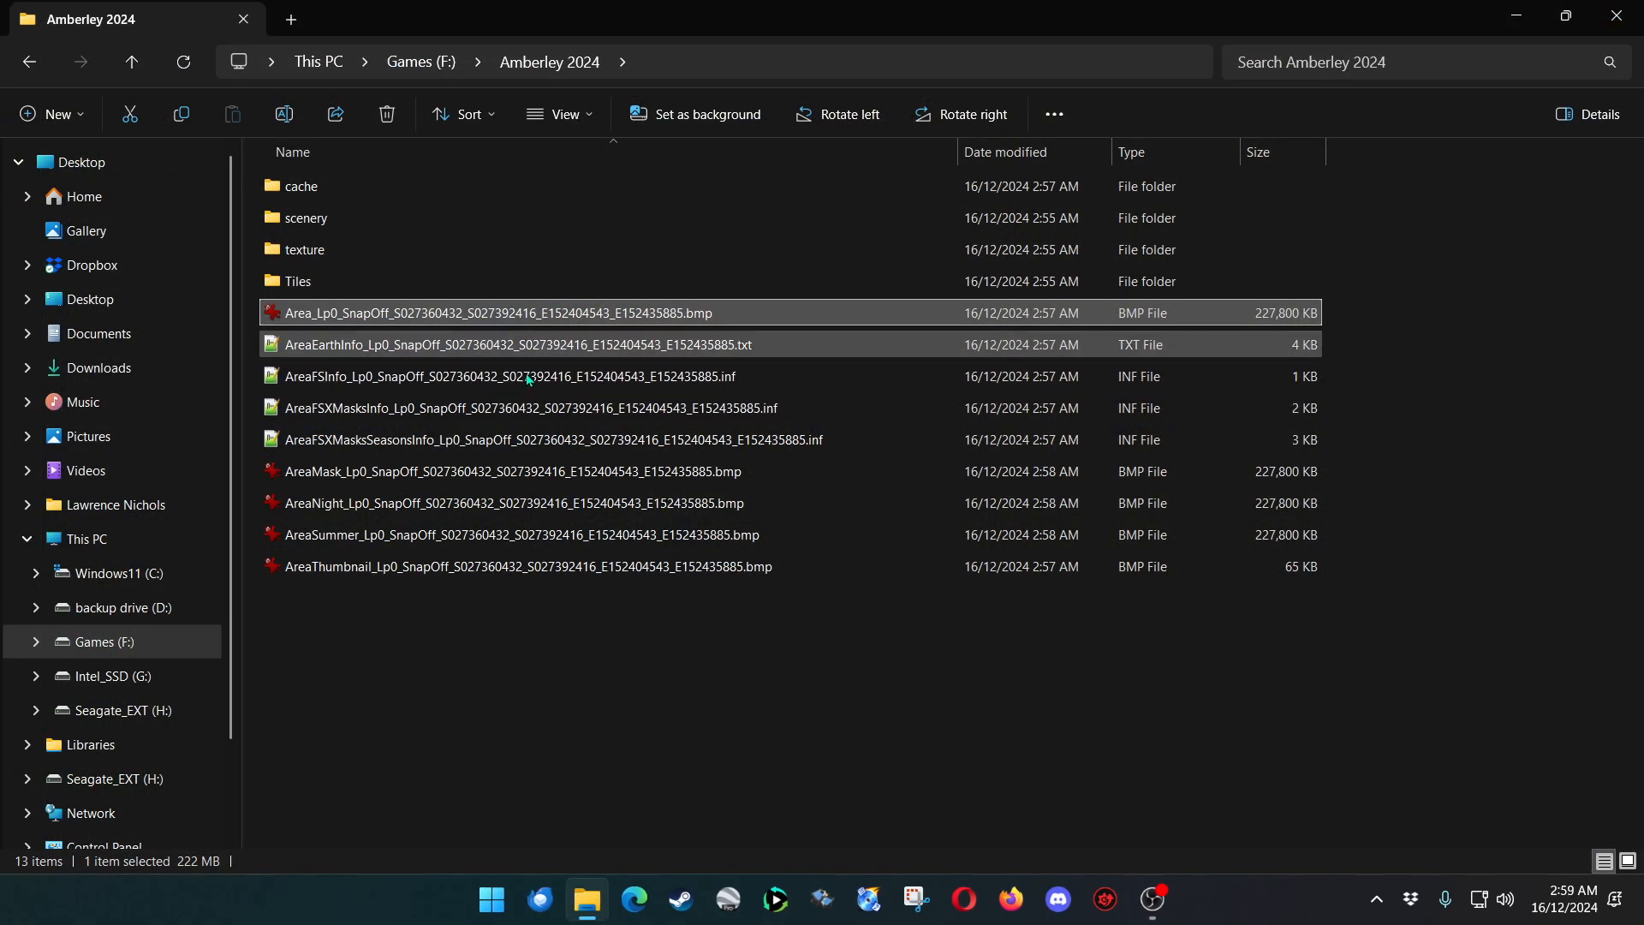
View the AreaMask, AreaNight and AreaSummer bitmaps one after another, closing each image.
{"action": "double_click", "coordinate": [406, 476]}
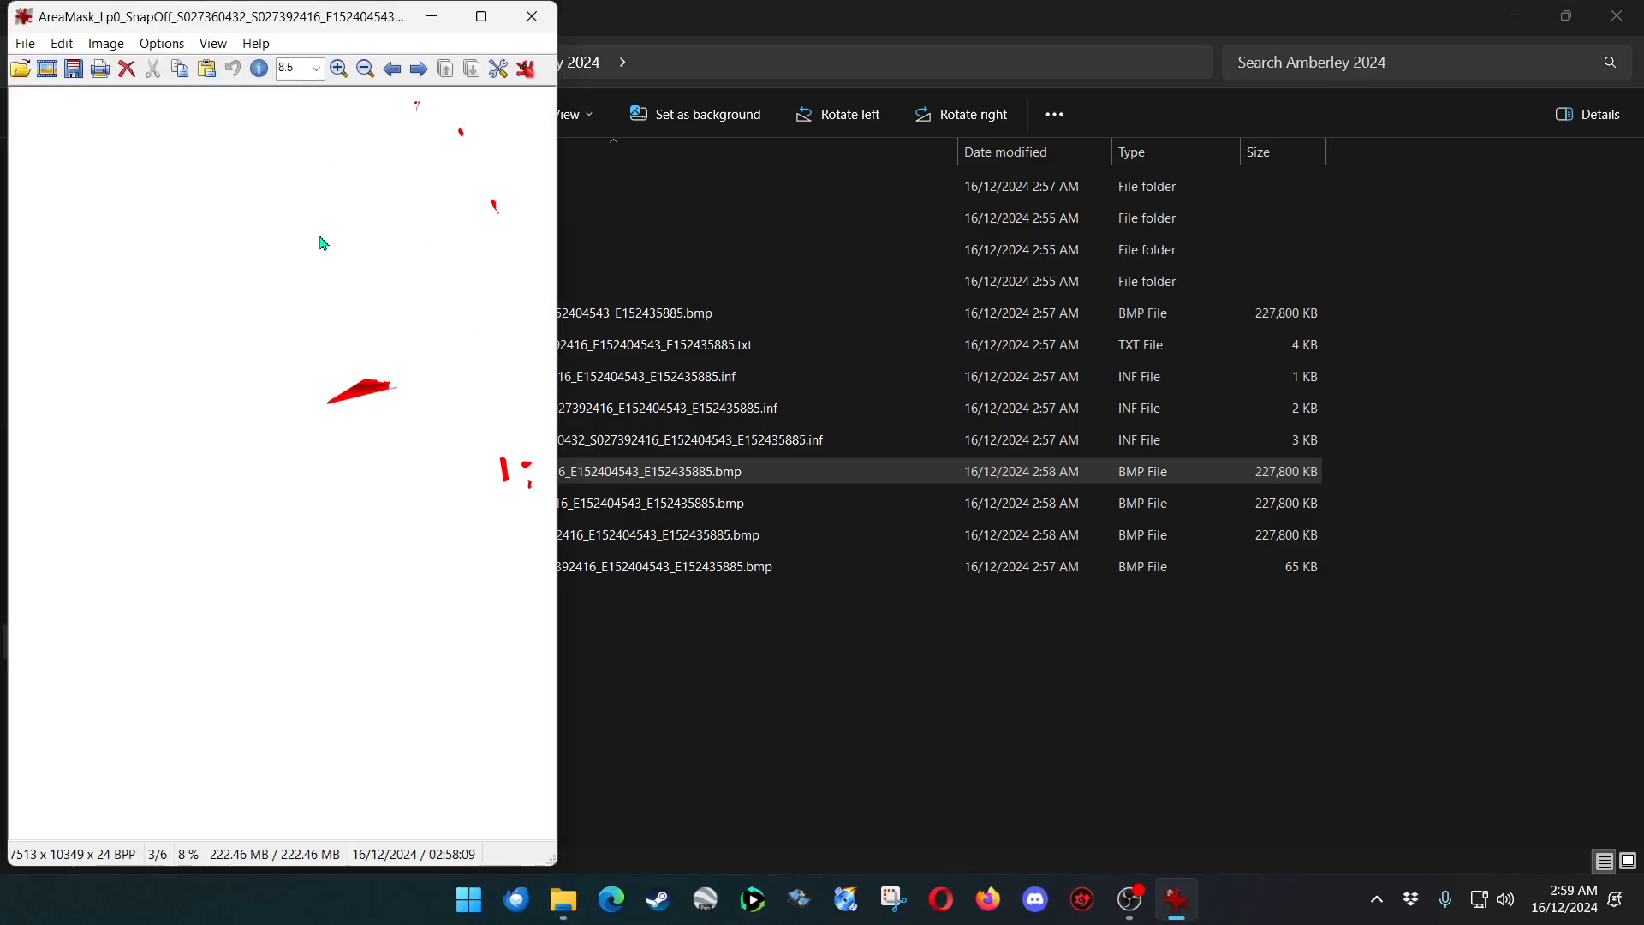
{"action": "left_click", "coordinate": [531, 15]}
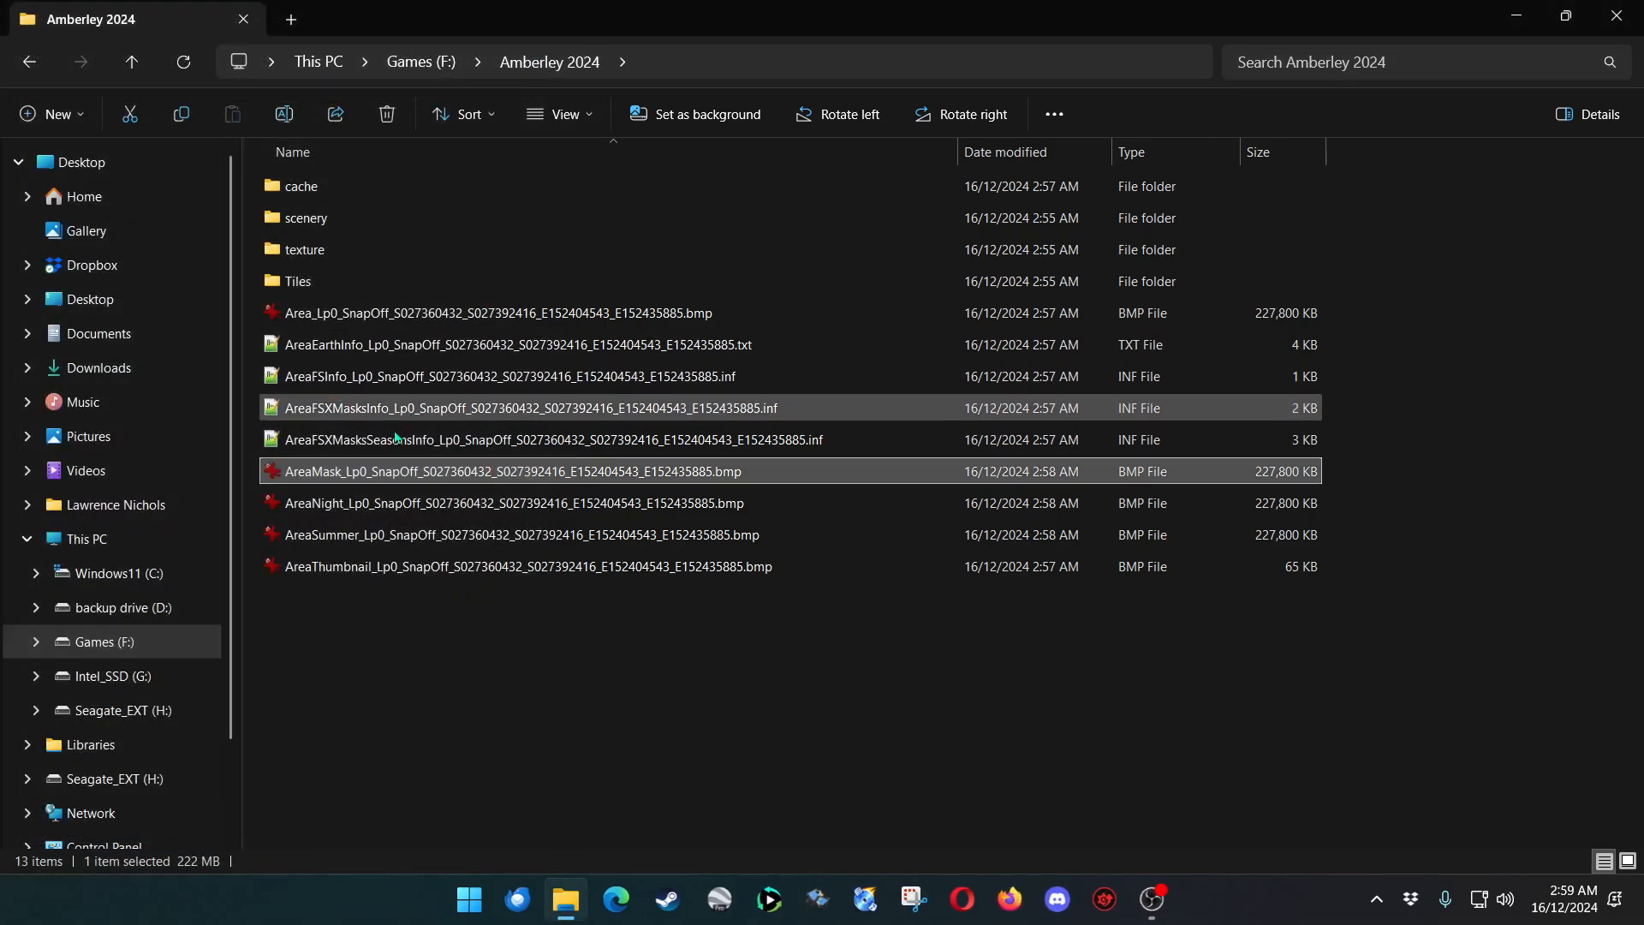
{"action": "double_click", "coordinate": [366, 506]}
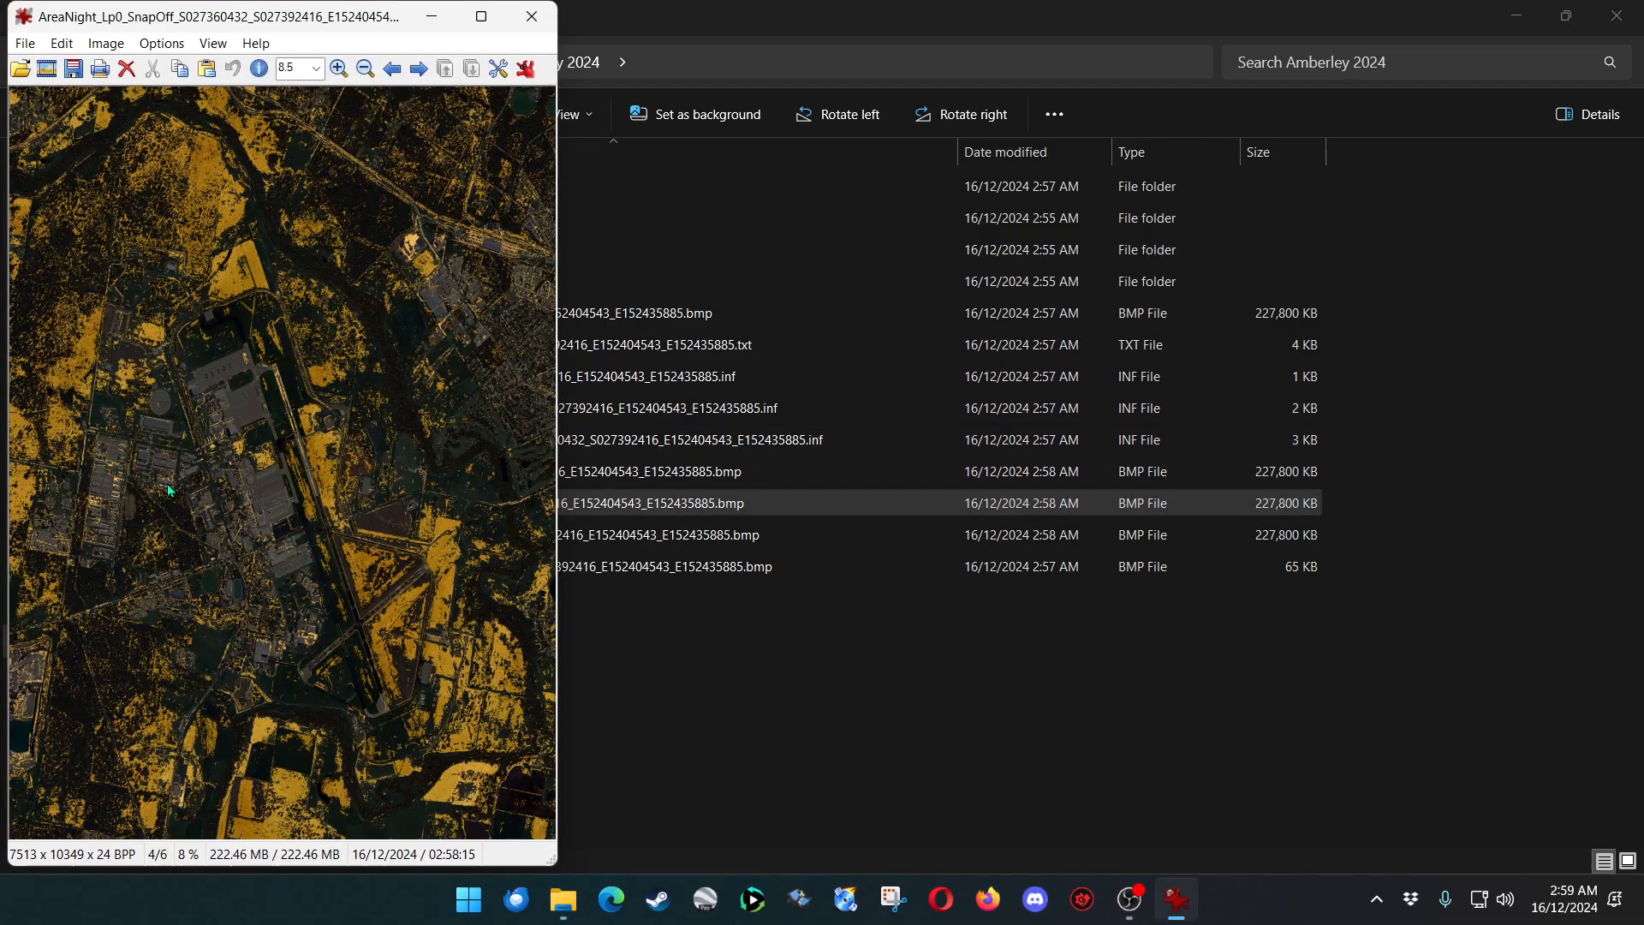
{"action": "left_click", "coordinate": [531, 15]}
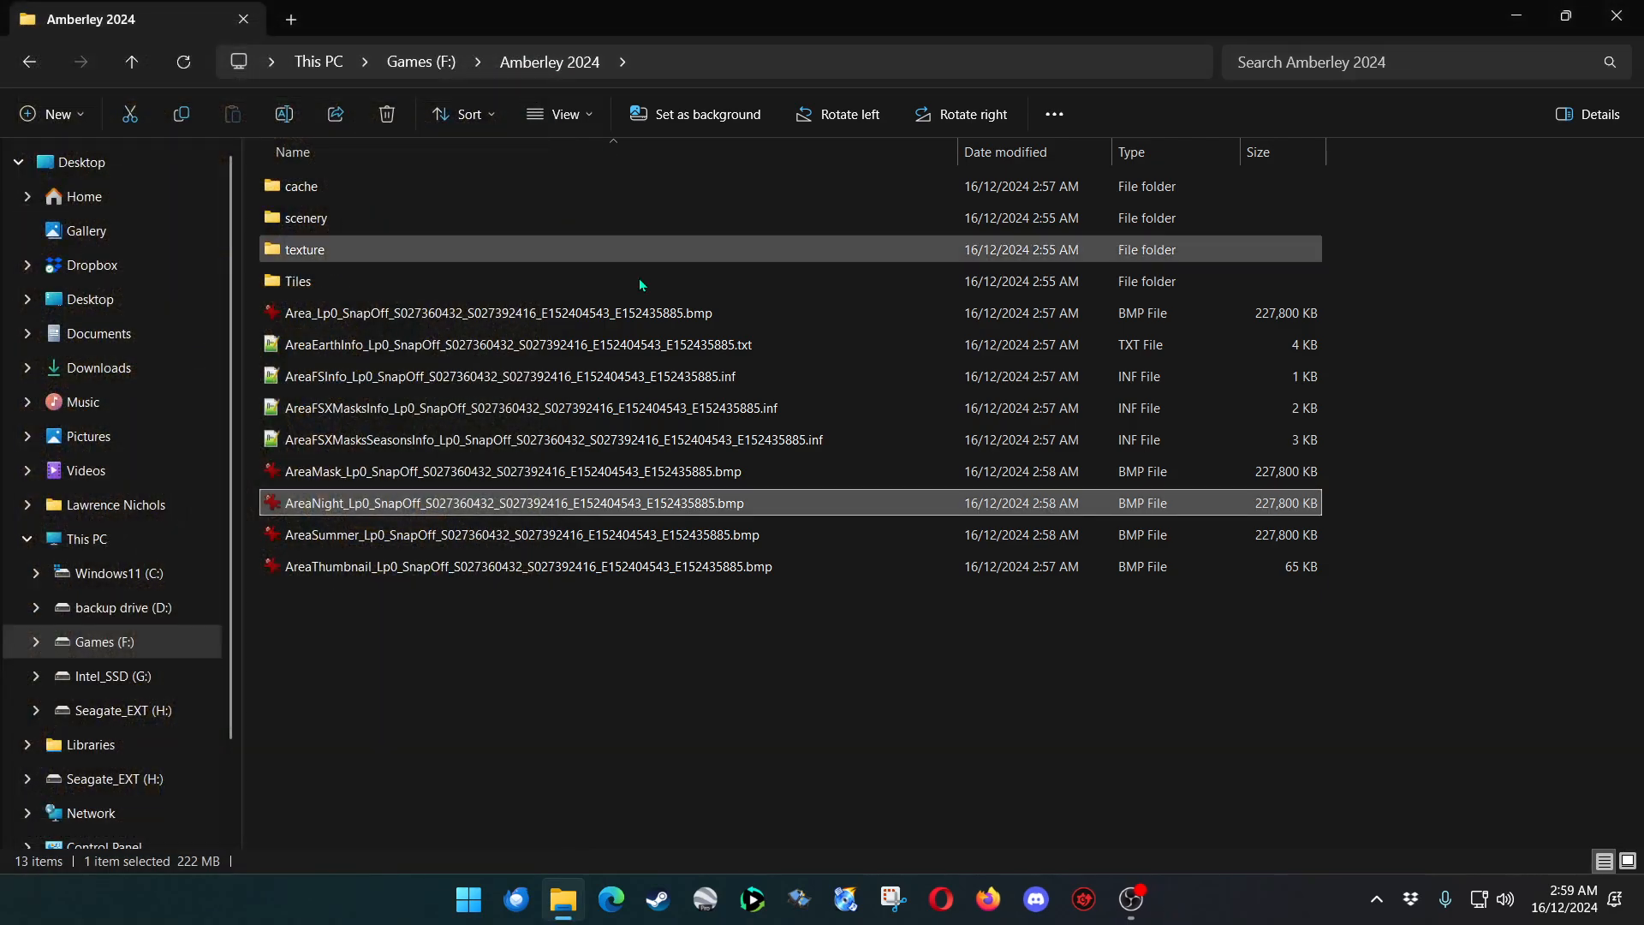
{"action": "left_click", "coordinate": [433, 534]}
{"action": "double_click", "coordinate": [434, 540]}
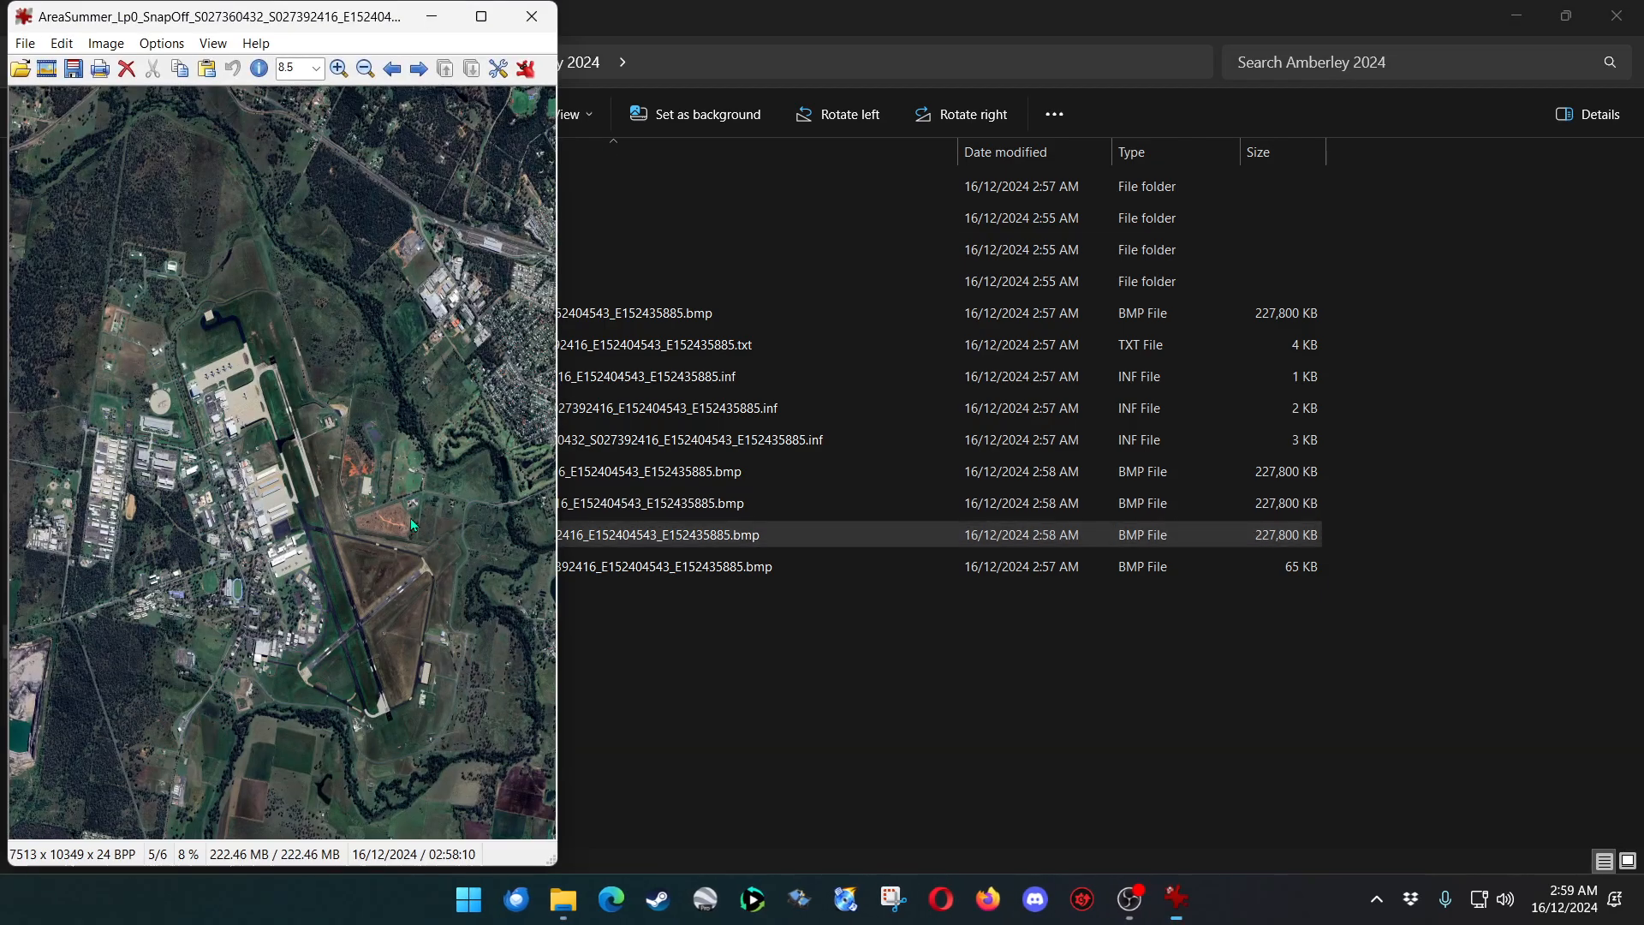
{"action": "left_click", "coordinate": [535, 18]}
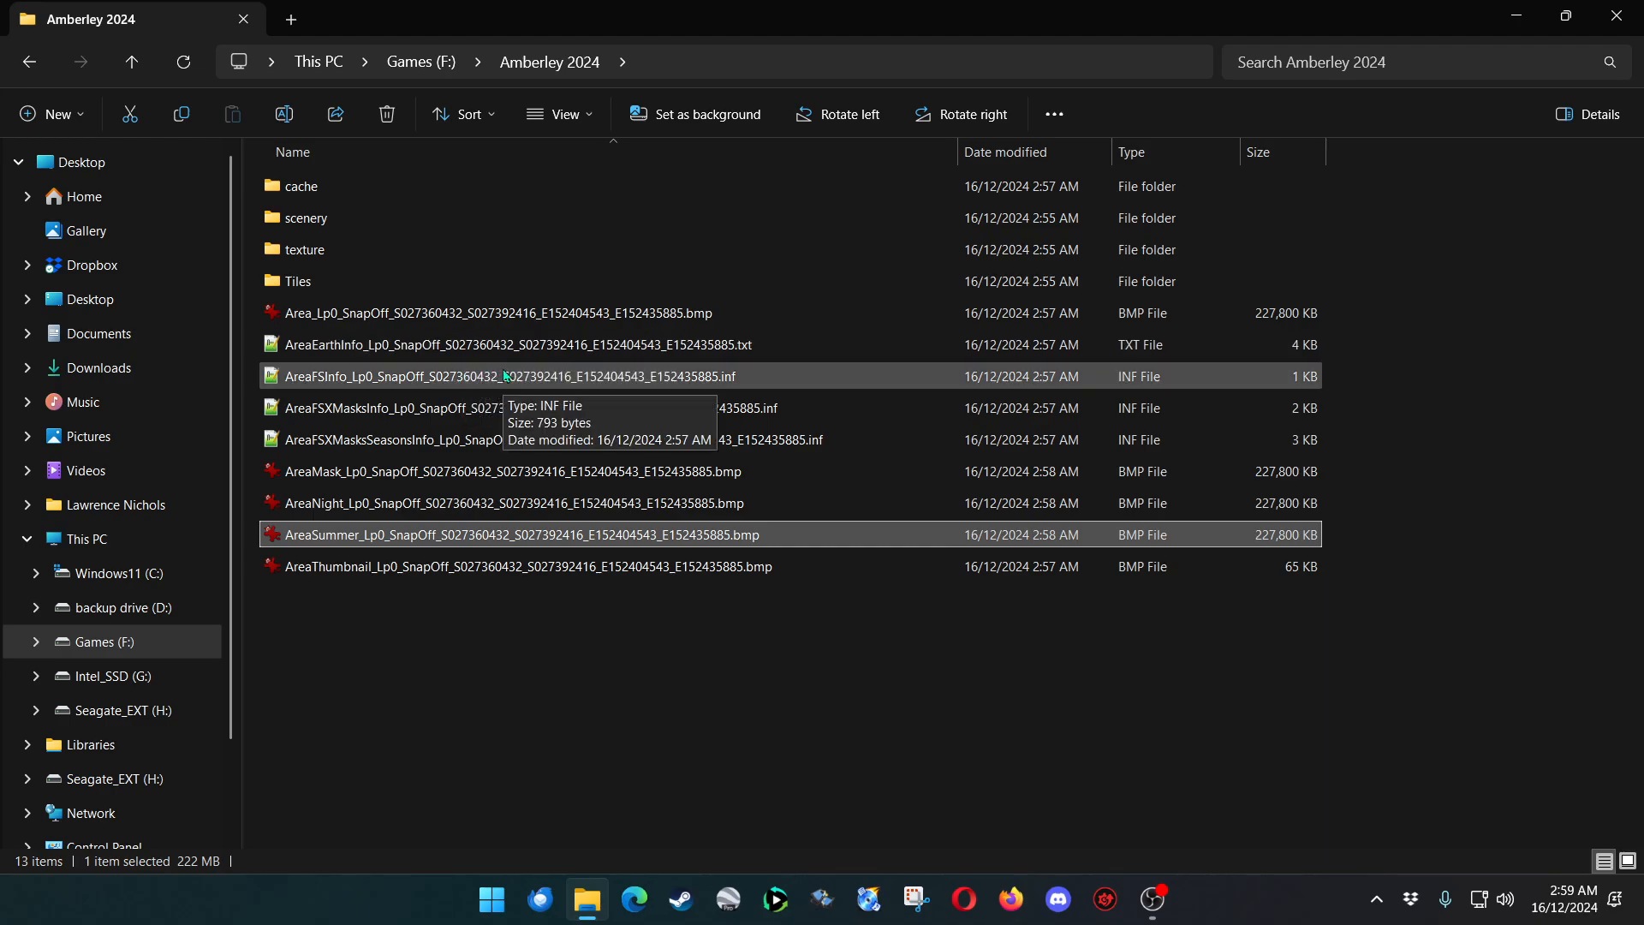
Open the AreaFSXMasksInfo .inf file, review its source sections and the DestBaseFileName value, and close it.
{"action": "left_click", "coordinate": [470, 409]}
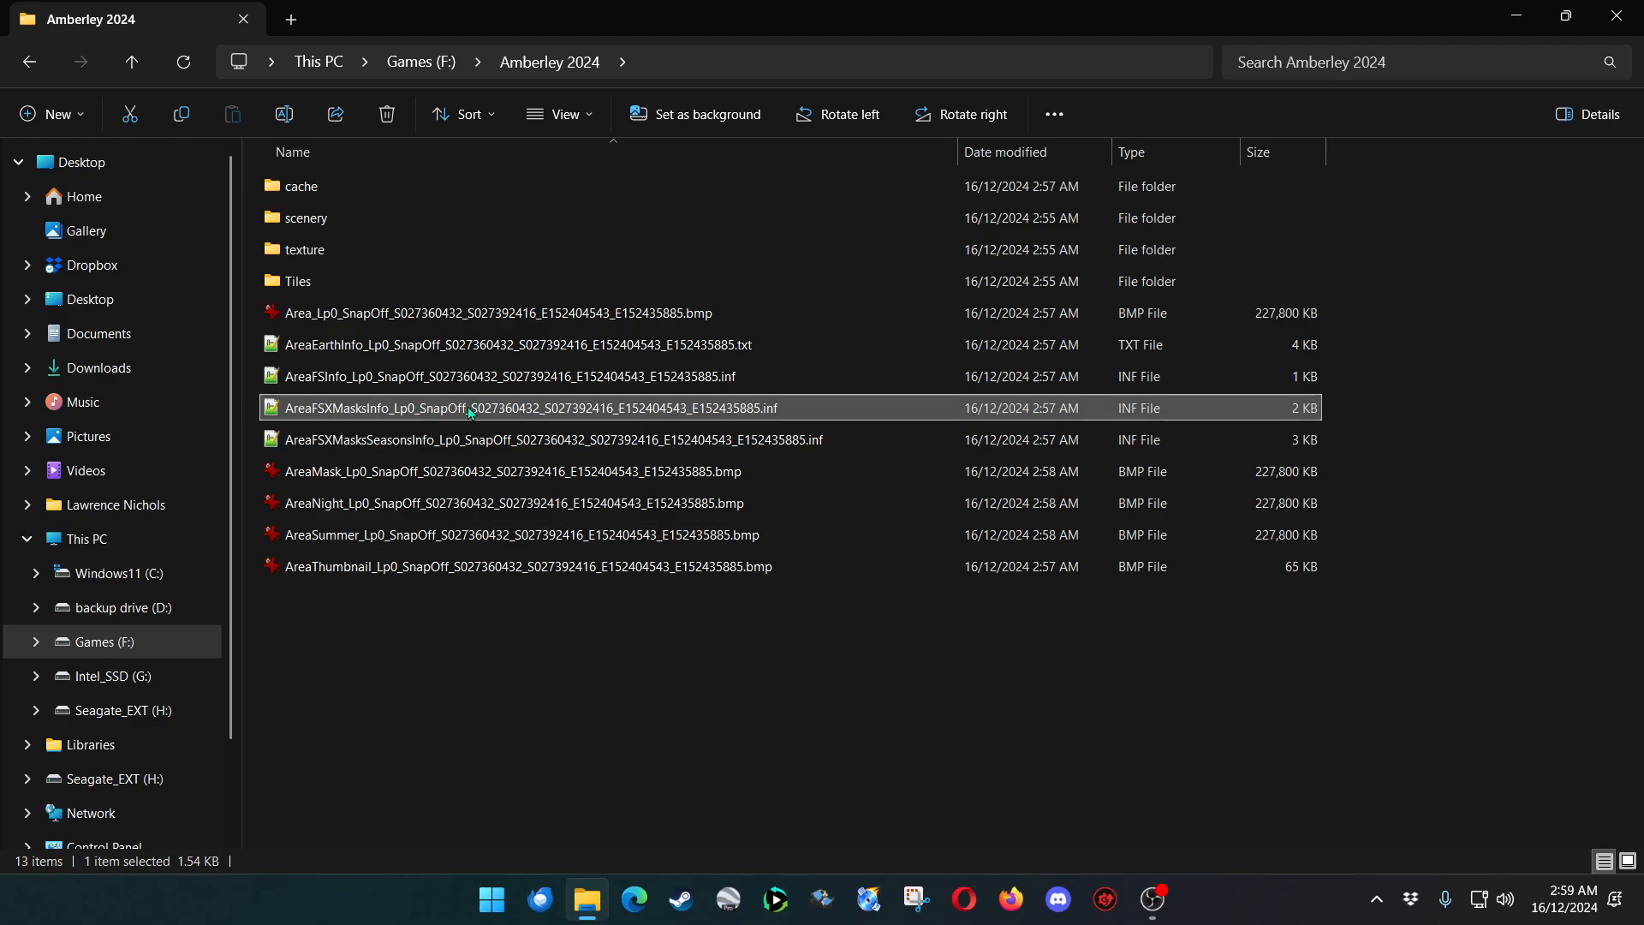
{"action": "double_click", "coordinate": [469, 409]}
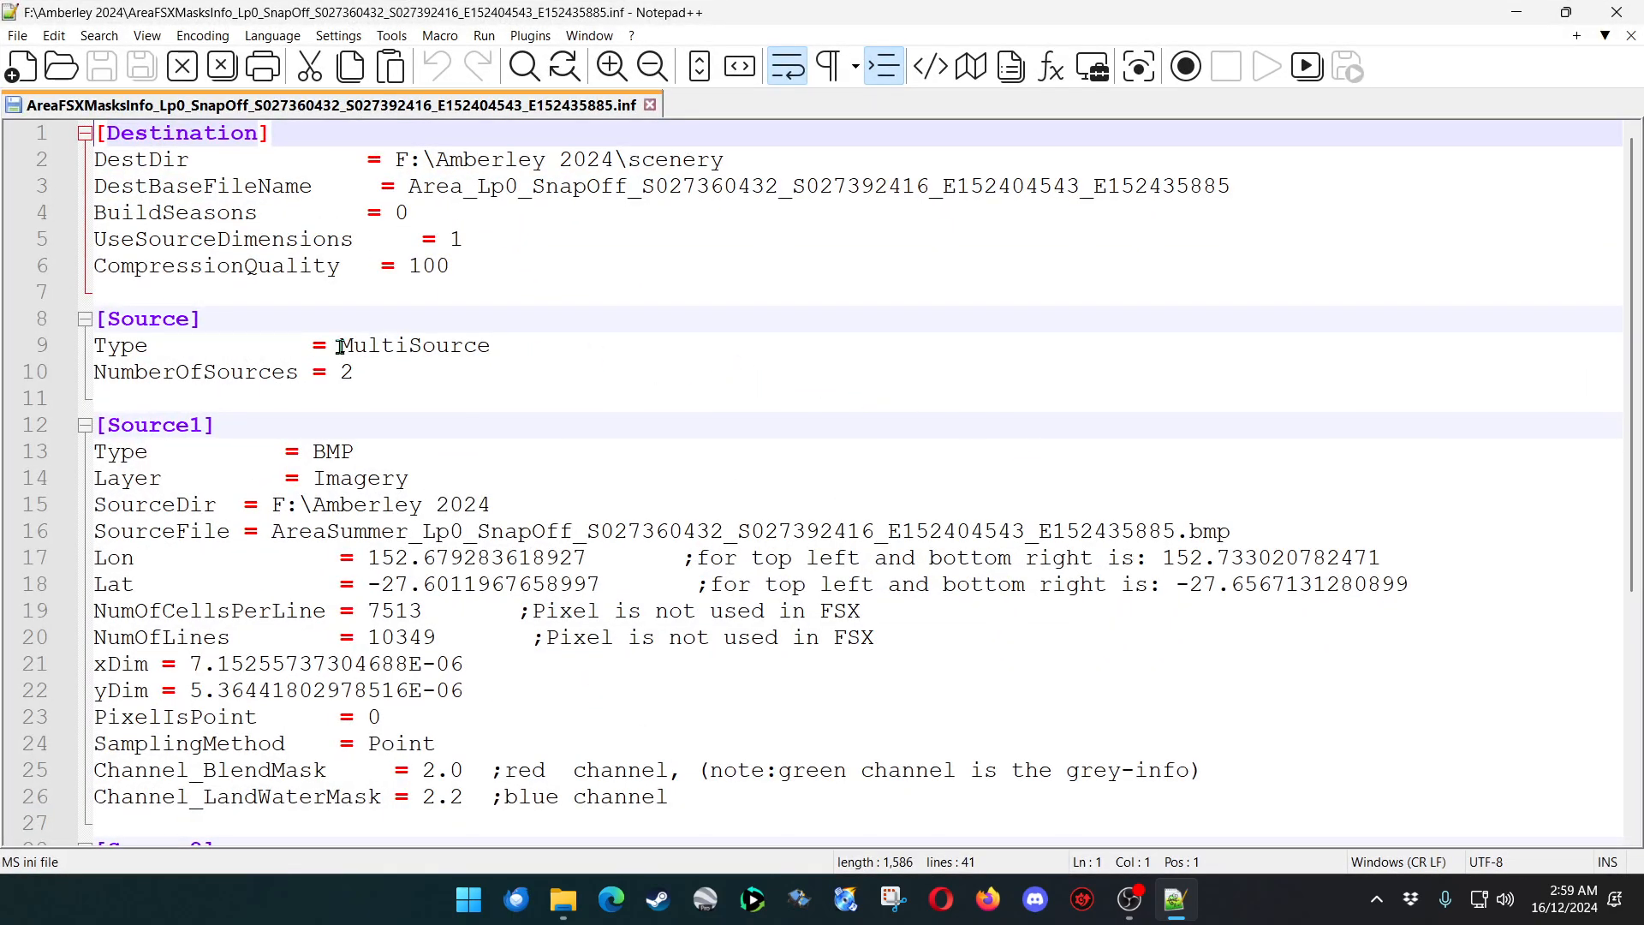
{"action": "left_click", "coordinate": [578, 389]}
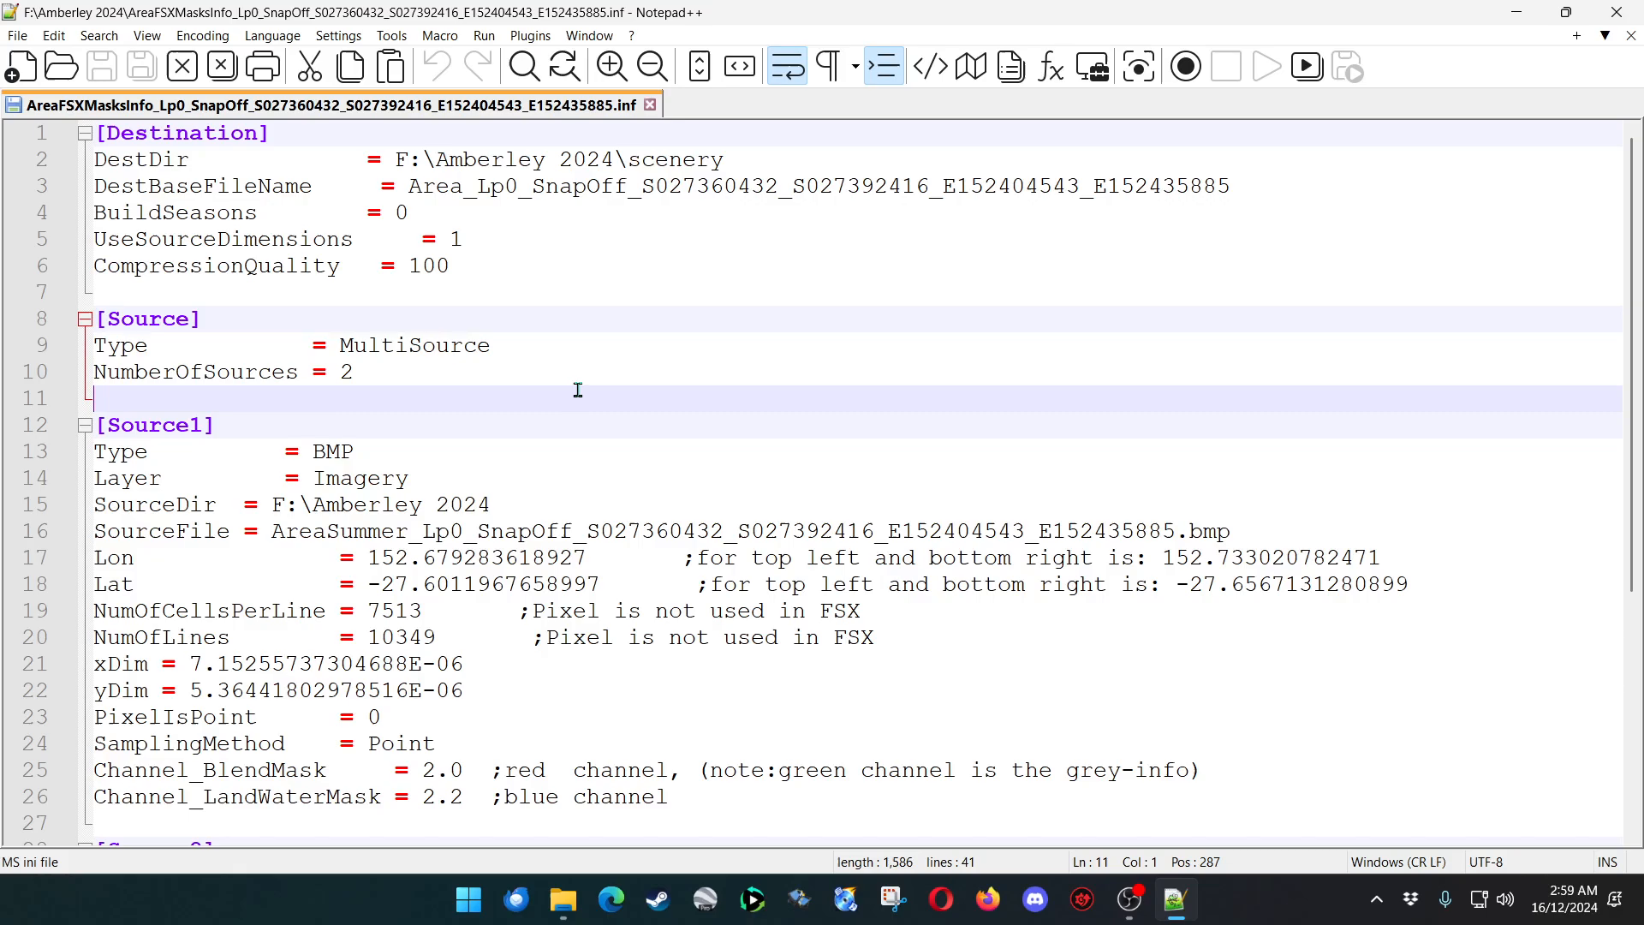
{"action": "scroll", "coordinate": [527, 514], "scroll_direction": "down", "scroll_amount": 5}
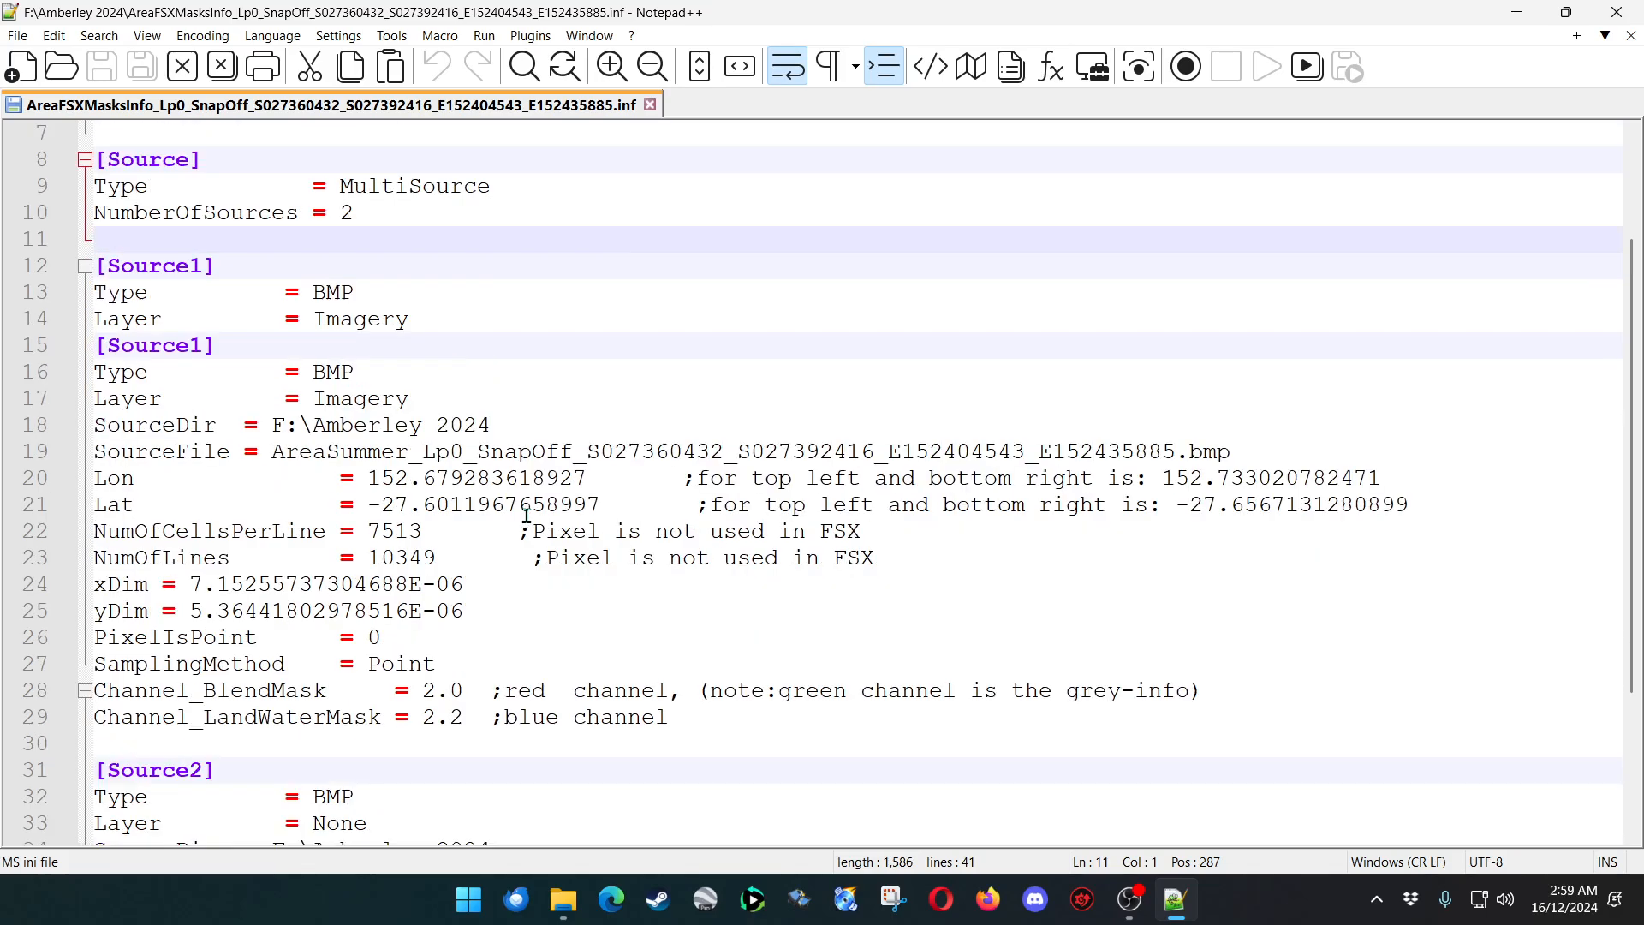
{"action": "left_click", "coordinate": [380, 506]}
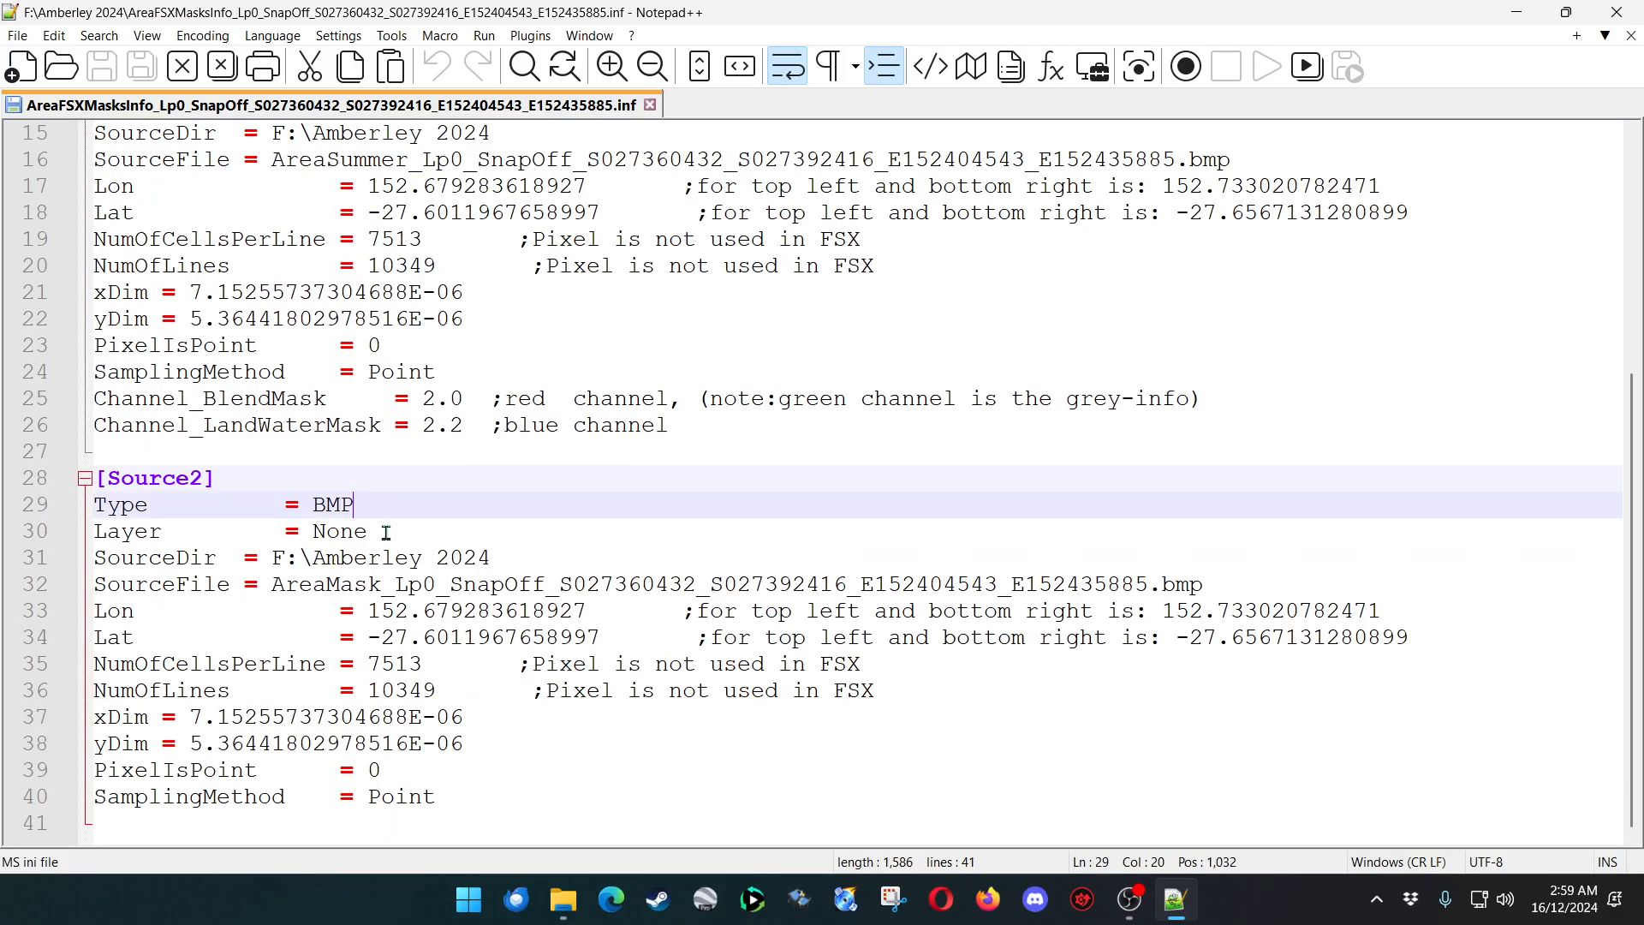
{"action": "left_click", "coordinate": [385, 533]}
{"action": "double_click", "coordinate": [316, 506]}
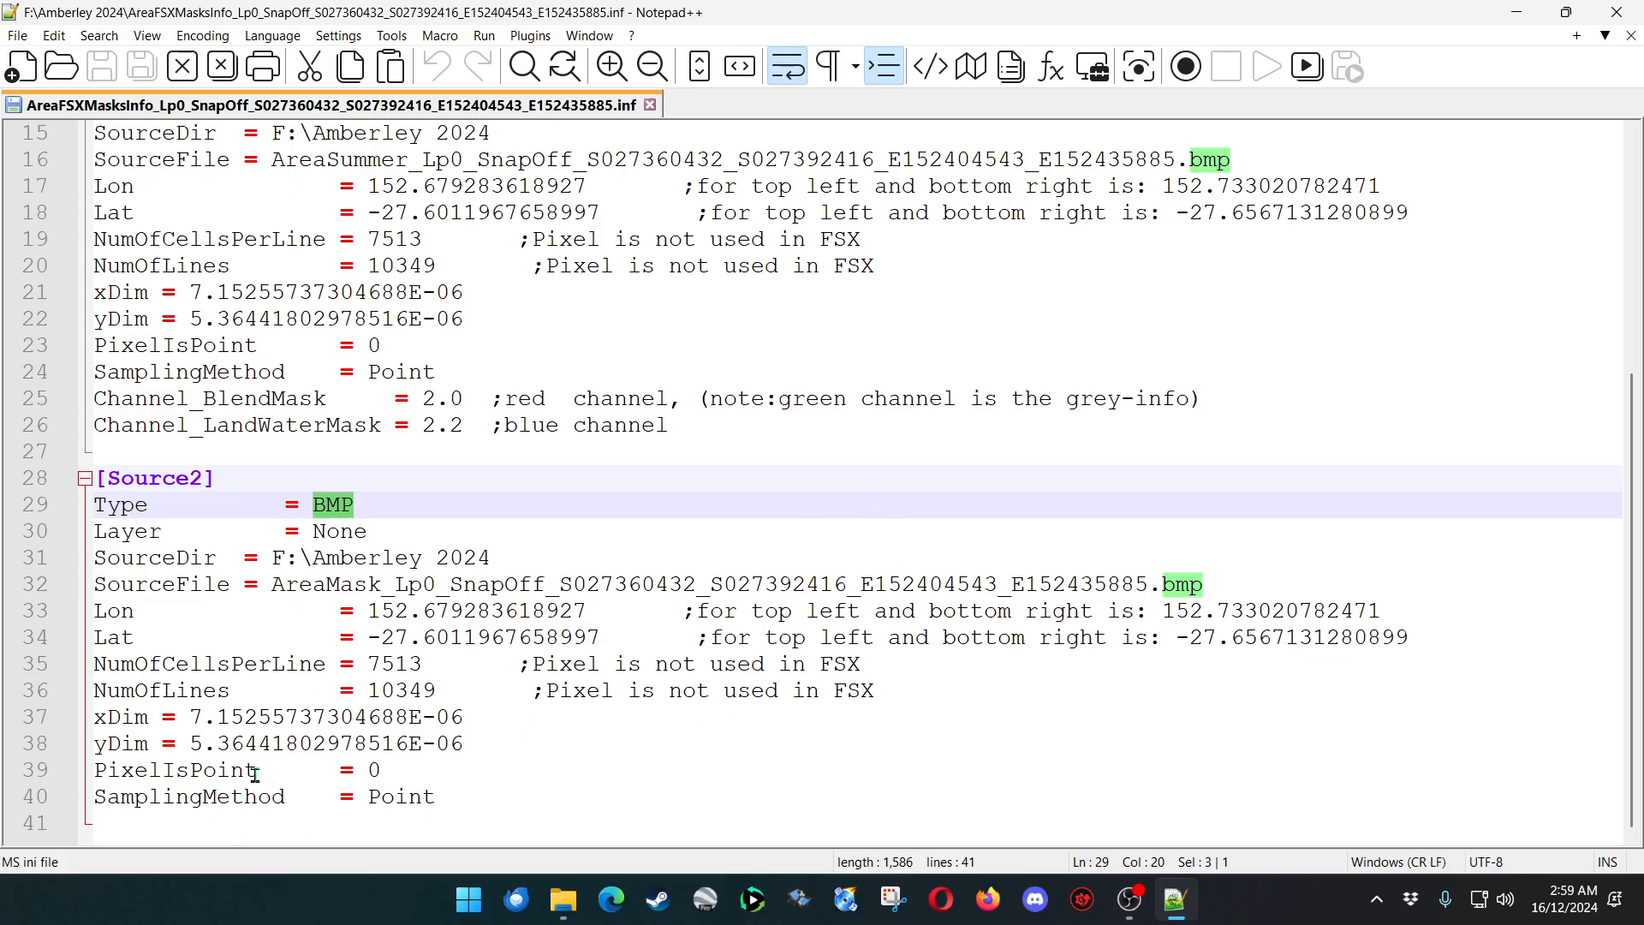
{"action": "scroll", "coordinate": [256, 775], "scroll_direction": "up", "scroll_amount": 2}
{"action": "scroll", "coordinate": [1028, 340], "scroll_direction": "up", "scroll_amount": 3}
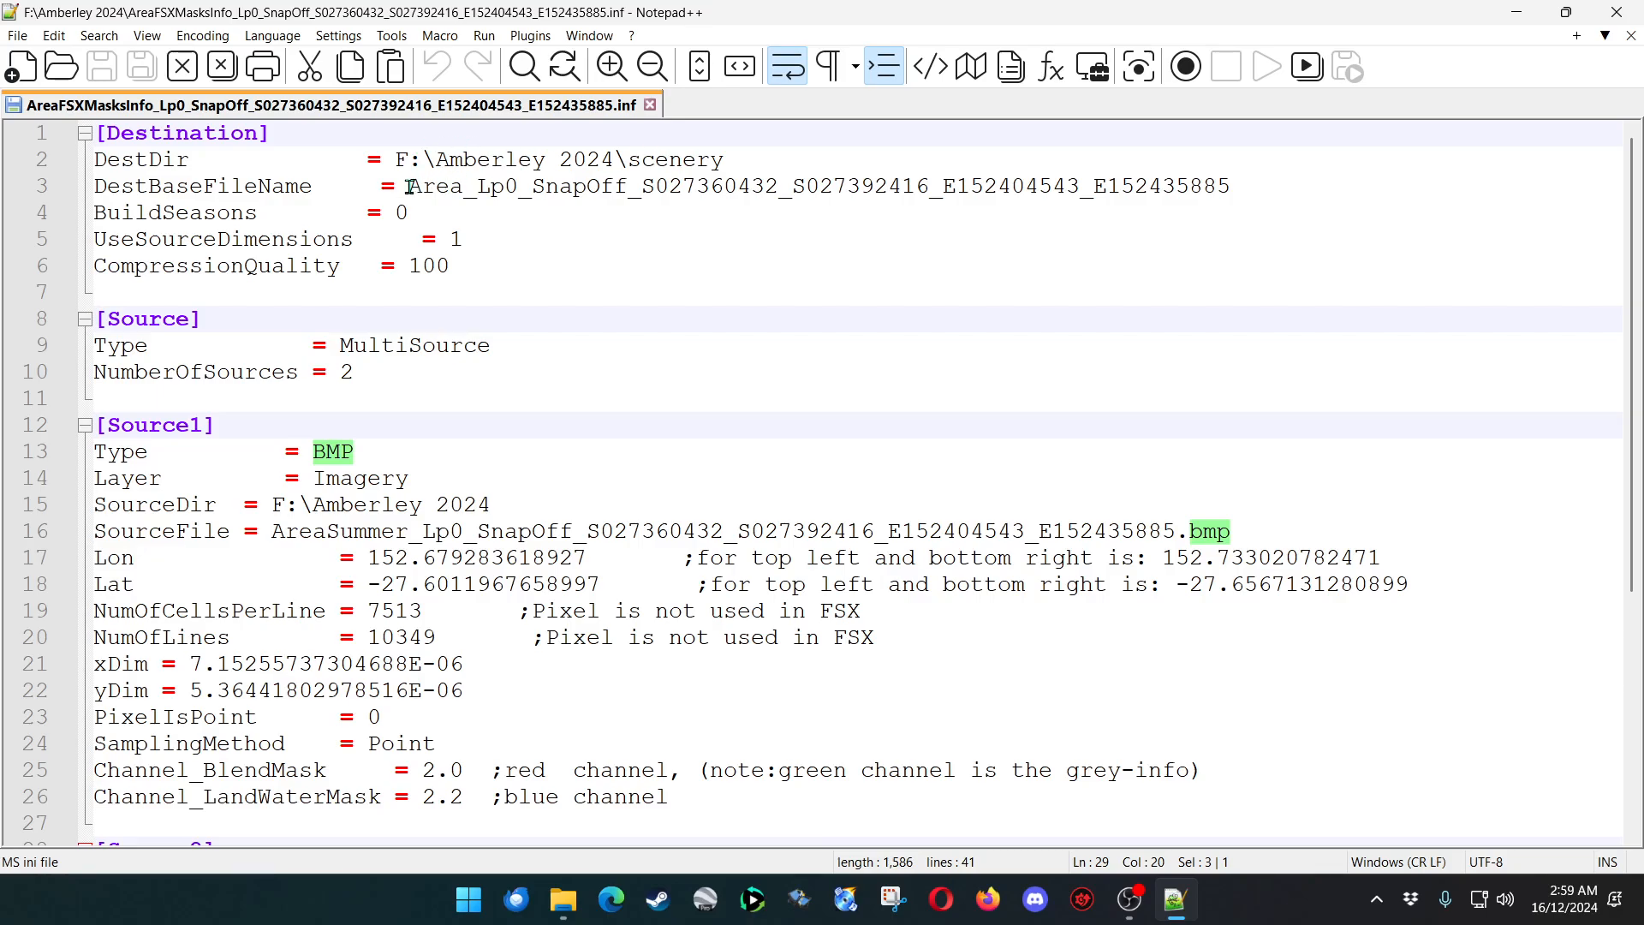
{"action": "left_click_drag", "start_coordinate": [409, 186], "coordinate": [1330, 184]}
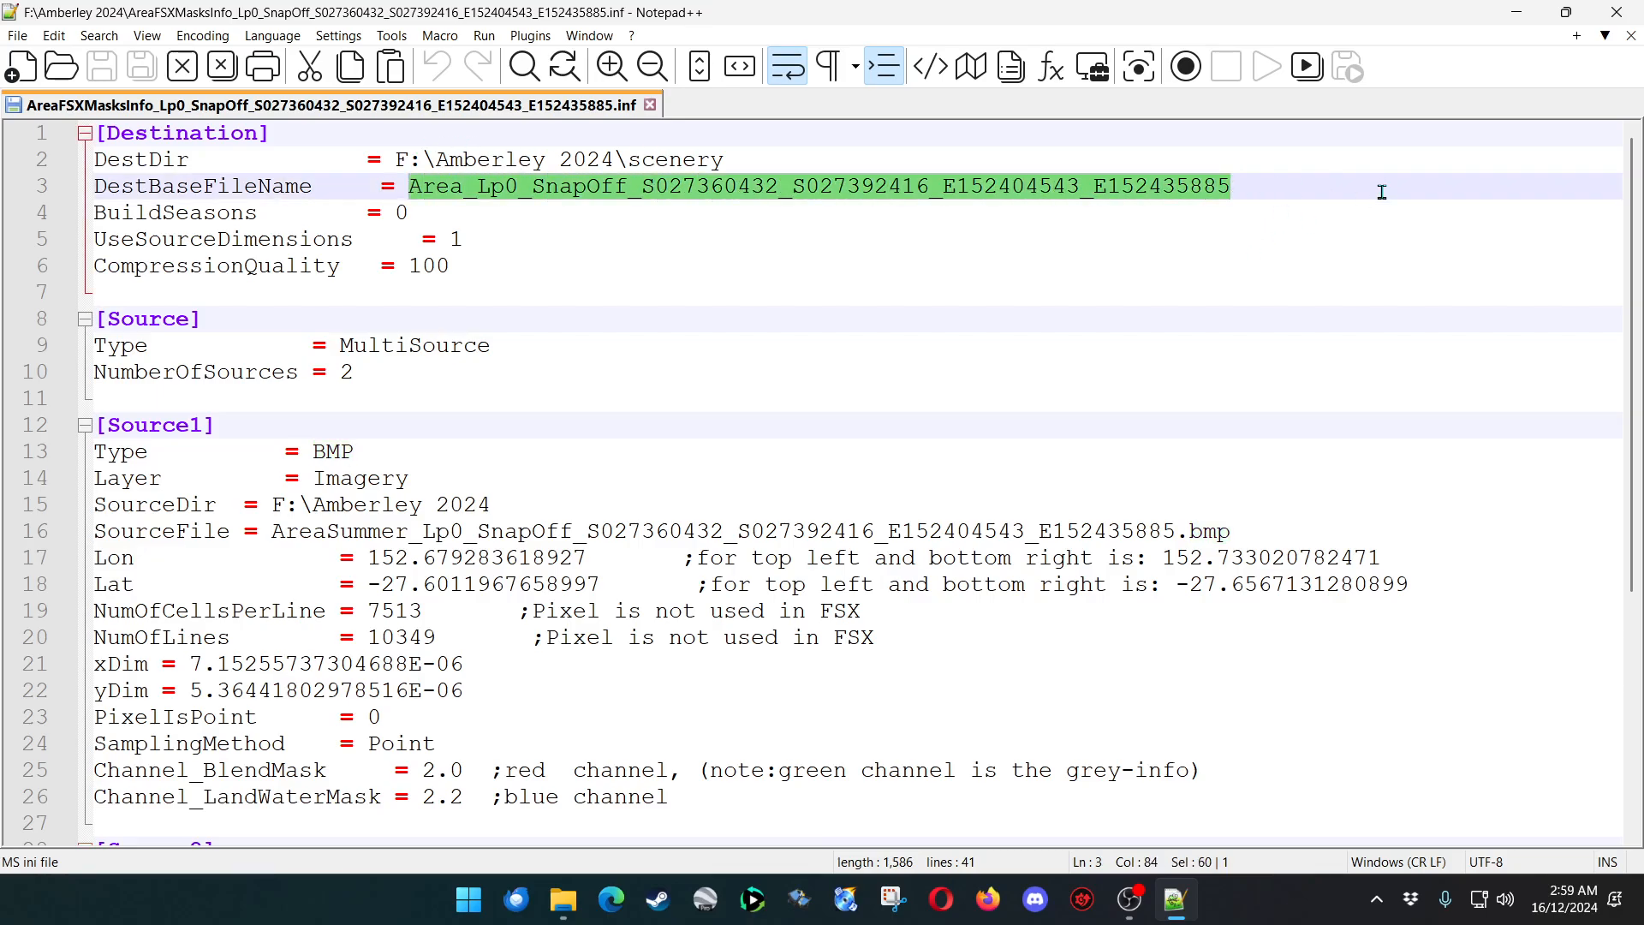
{"action": "left_click", "coordinate": [1621, 12]}
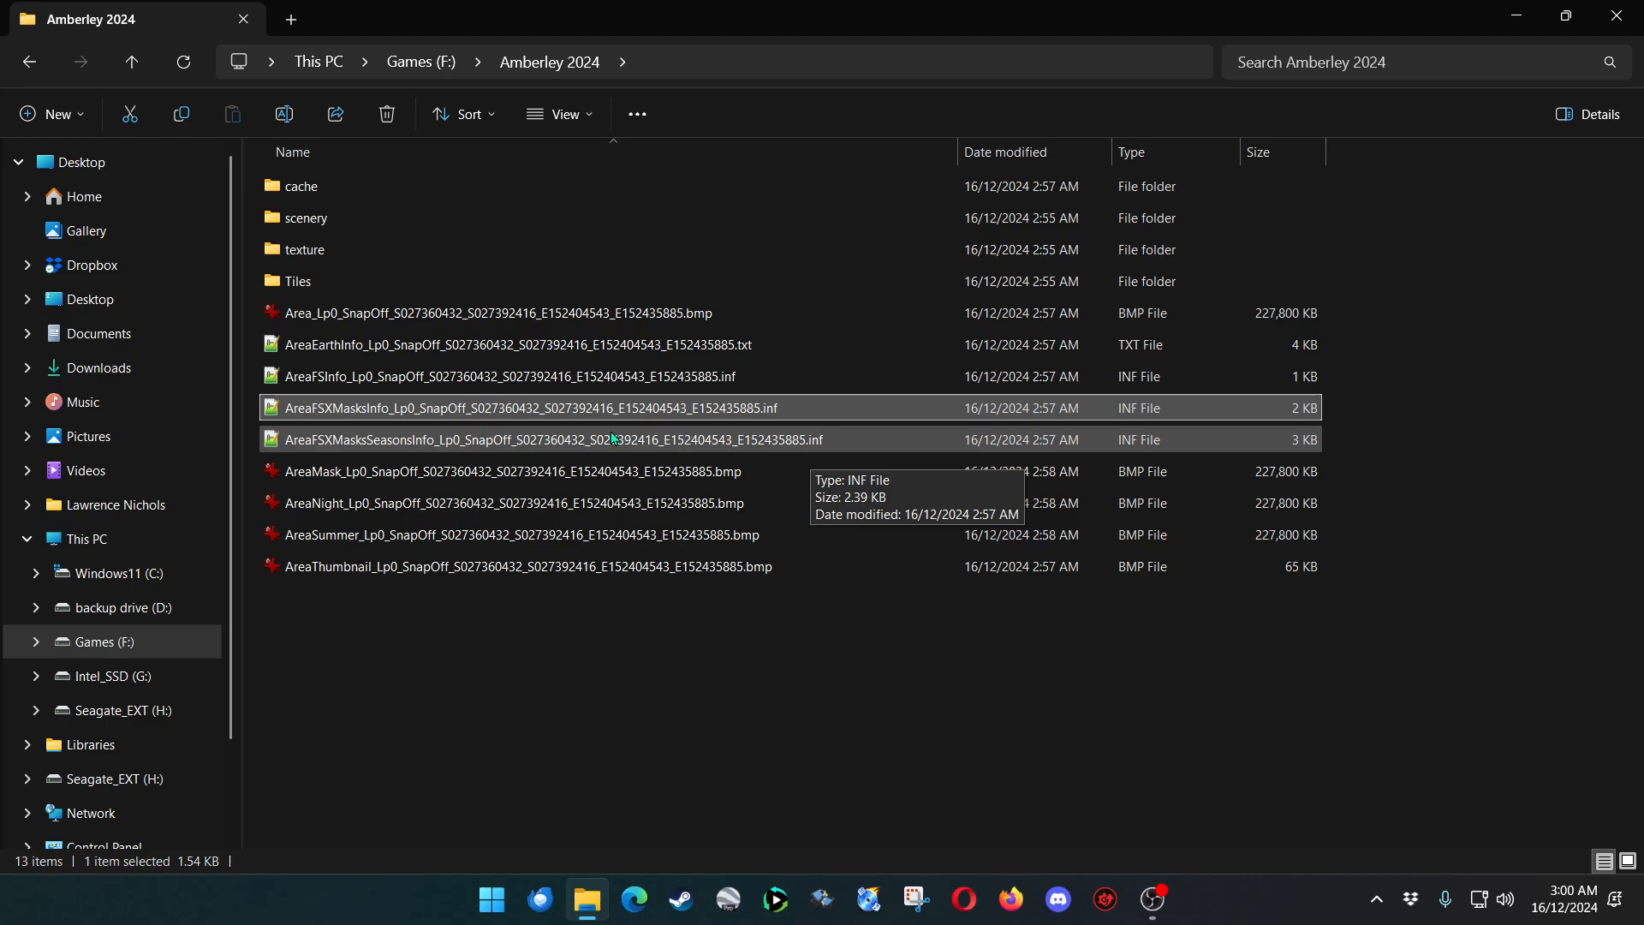
View and close the AreaThumbnail bitmap, and compare the AreaSummer and Area_Lp0 bitmap entries in the folder.
{"action": "double_click", "coordinate": [604, 566]}
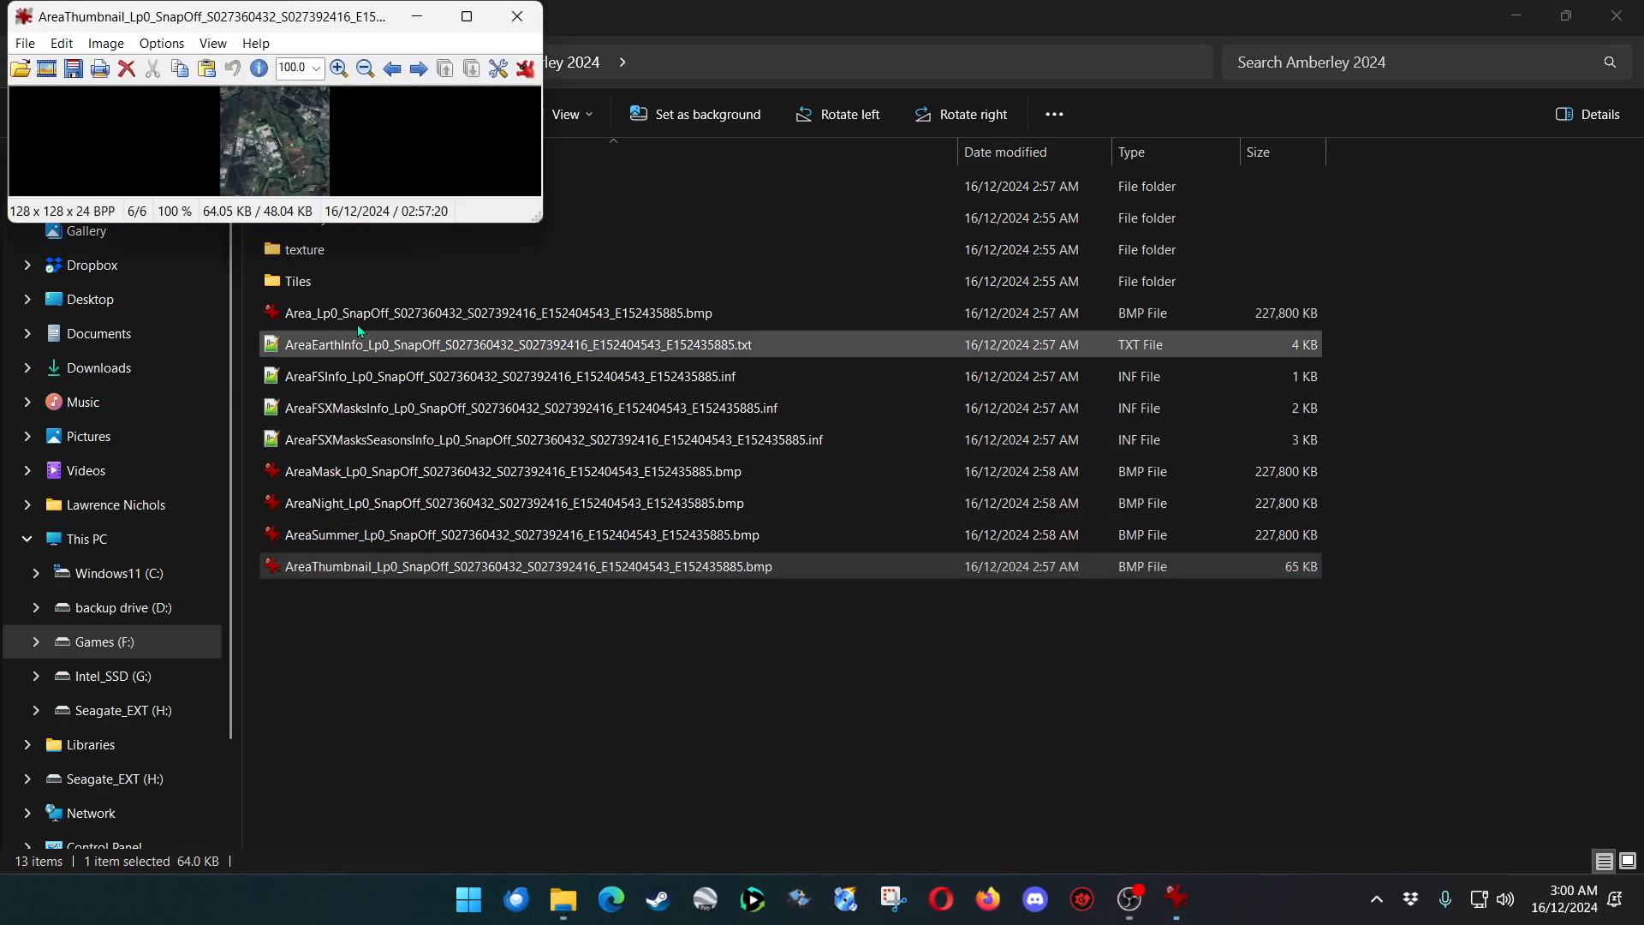
{"action": "left_click", "coordinate": [517, 16]}
{"action": "left_click", "coordinate": [390, 535]}
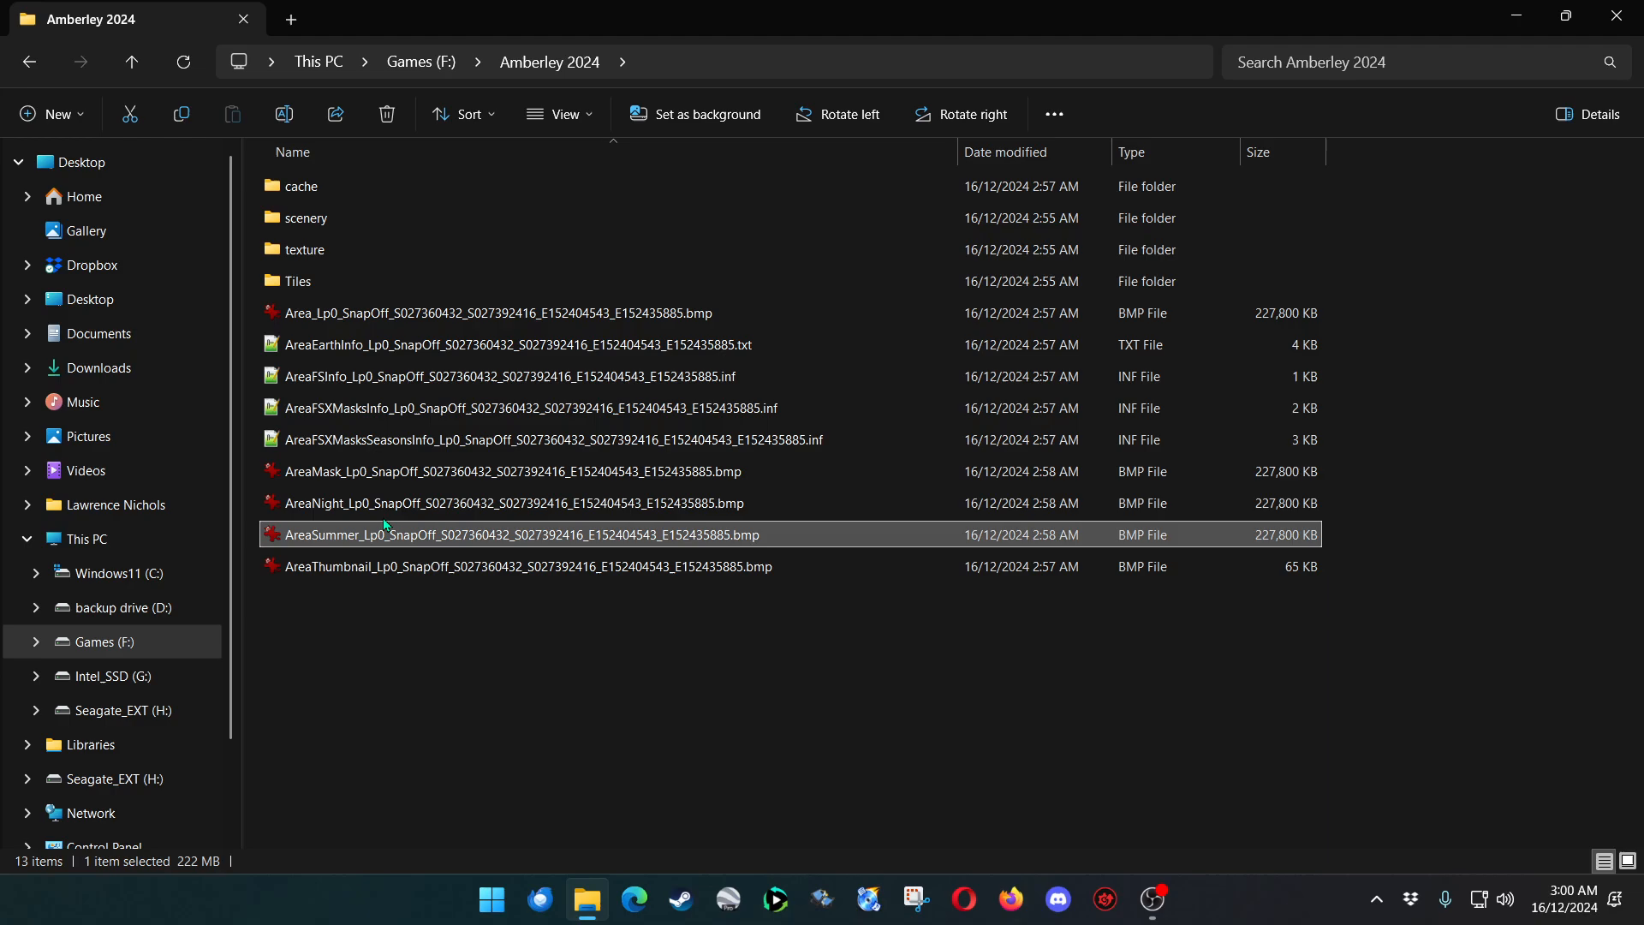
{"action": "left_click", "coordinate": [413, 317]}
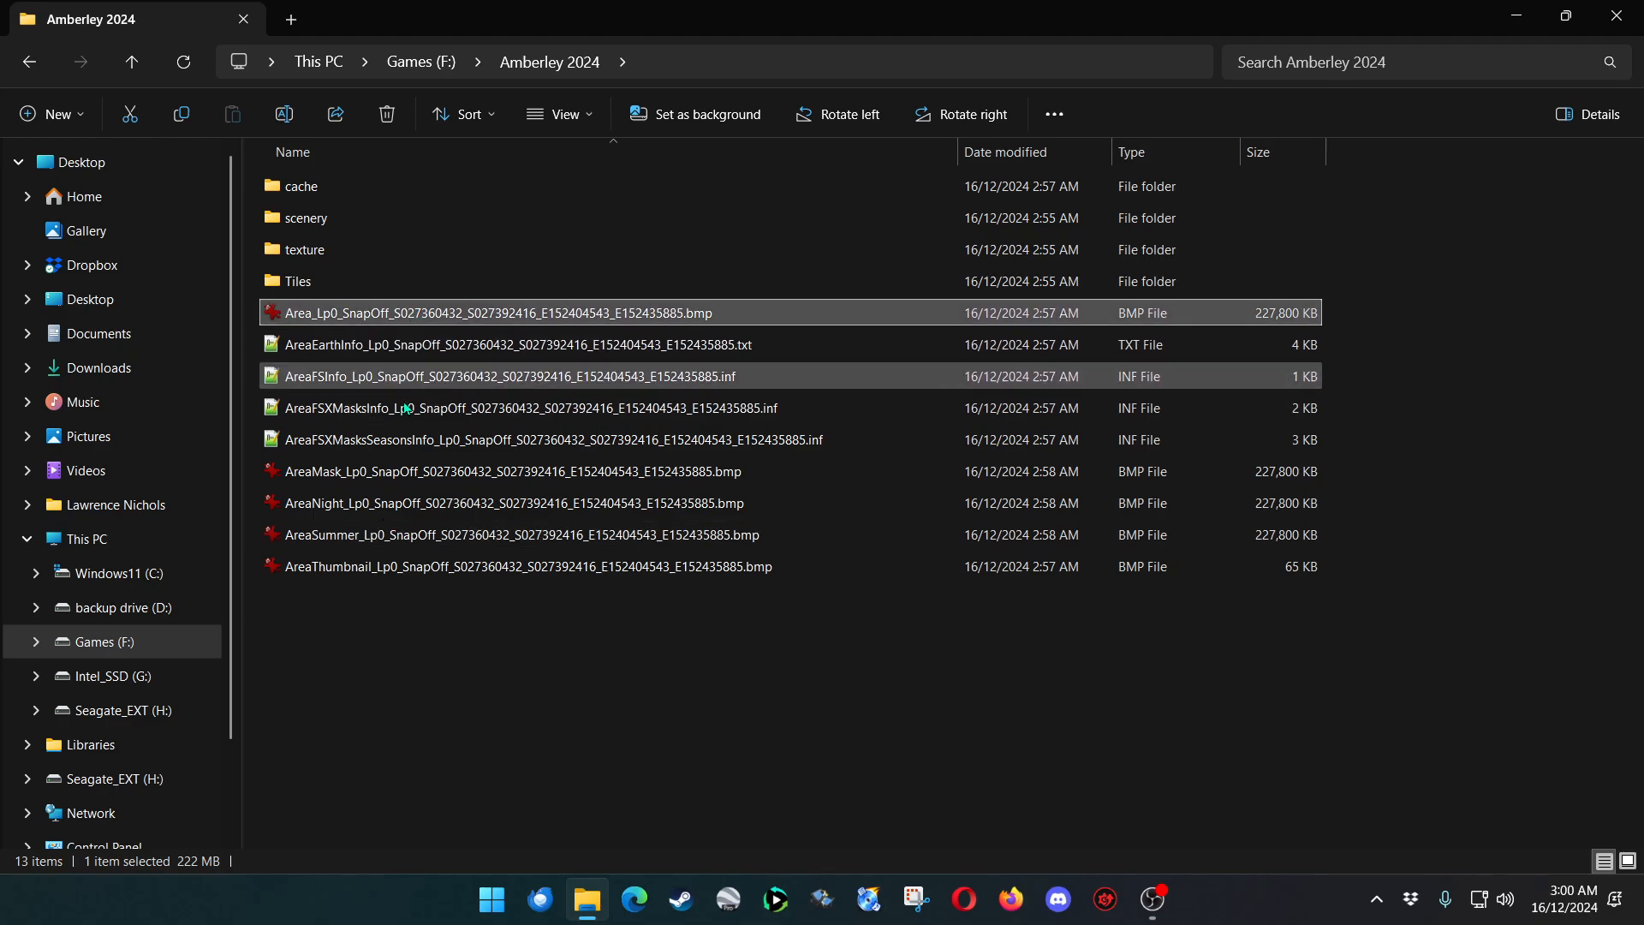
{"action": "left_click", "coordinate": [407, 528]}
{"action": "left_click", "coordinate": [452, 319]}
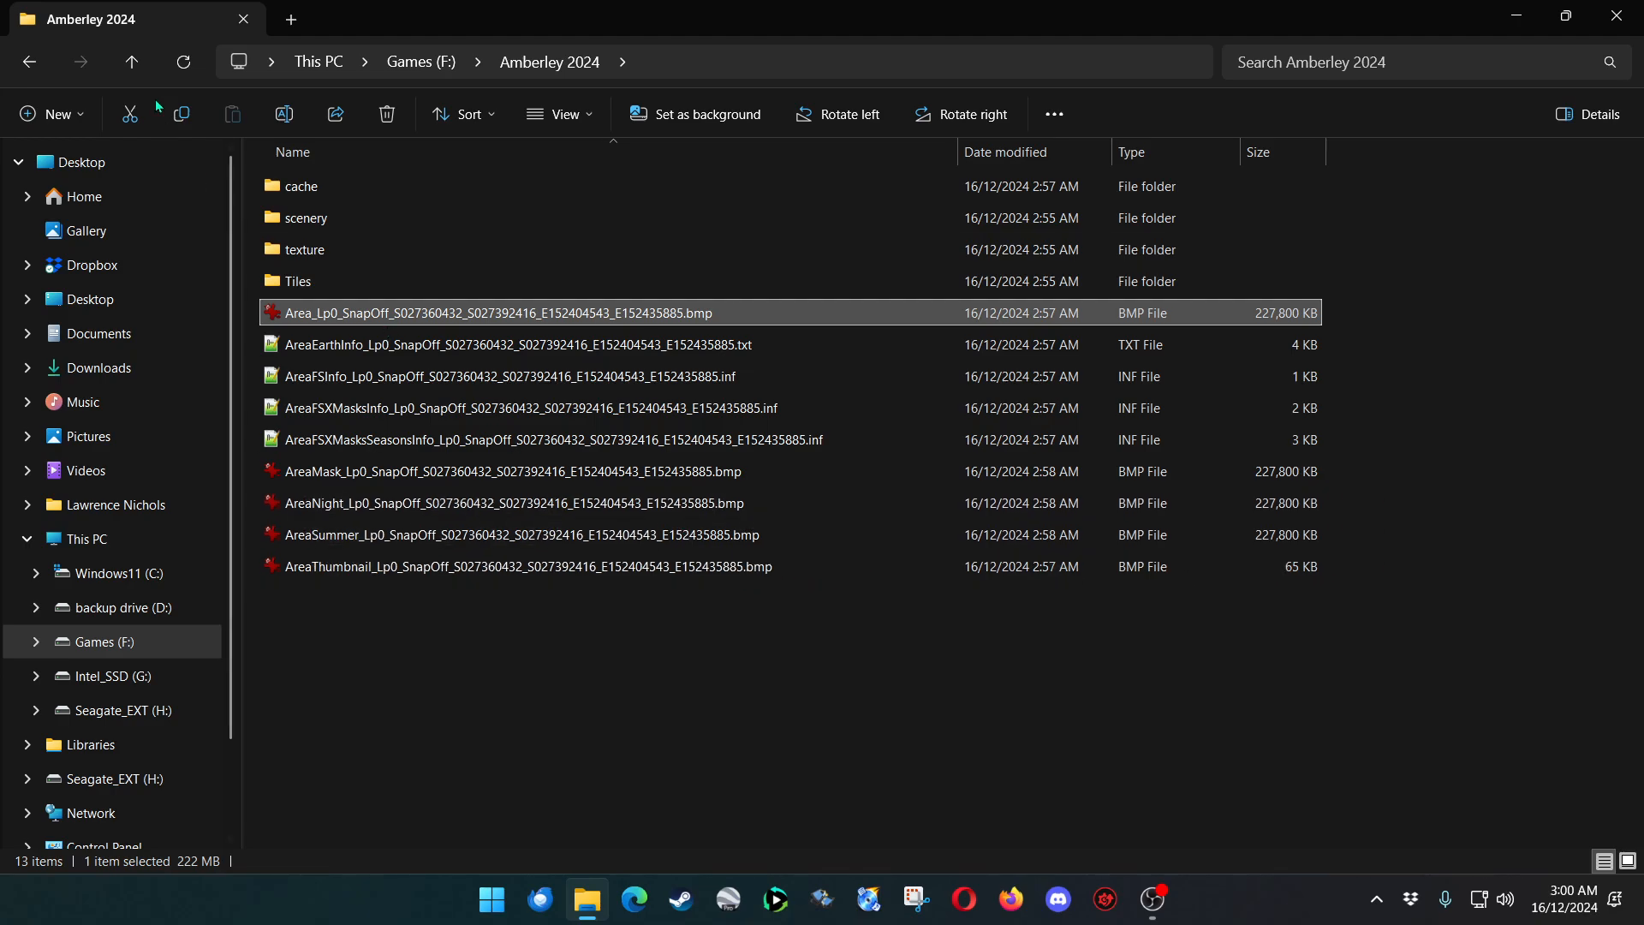
Delete the Amberley 2024 folder from the Games (F:) drive and close File Explorer.
{"action": "left_click", "coordinate": [135, 67]}
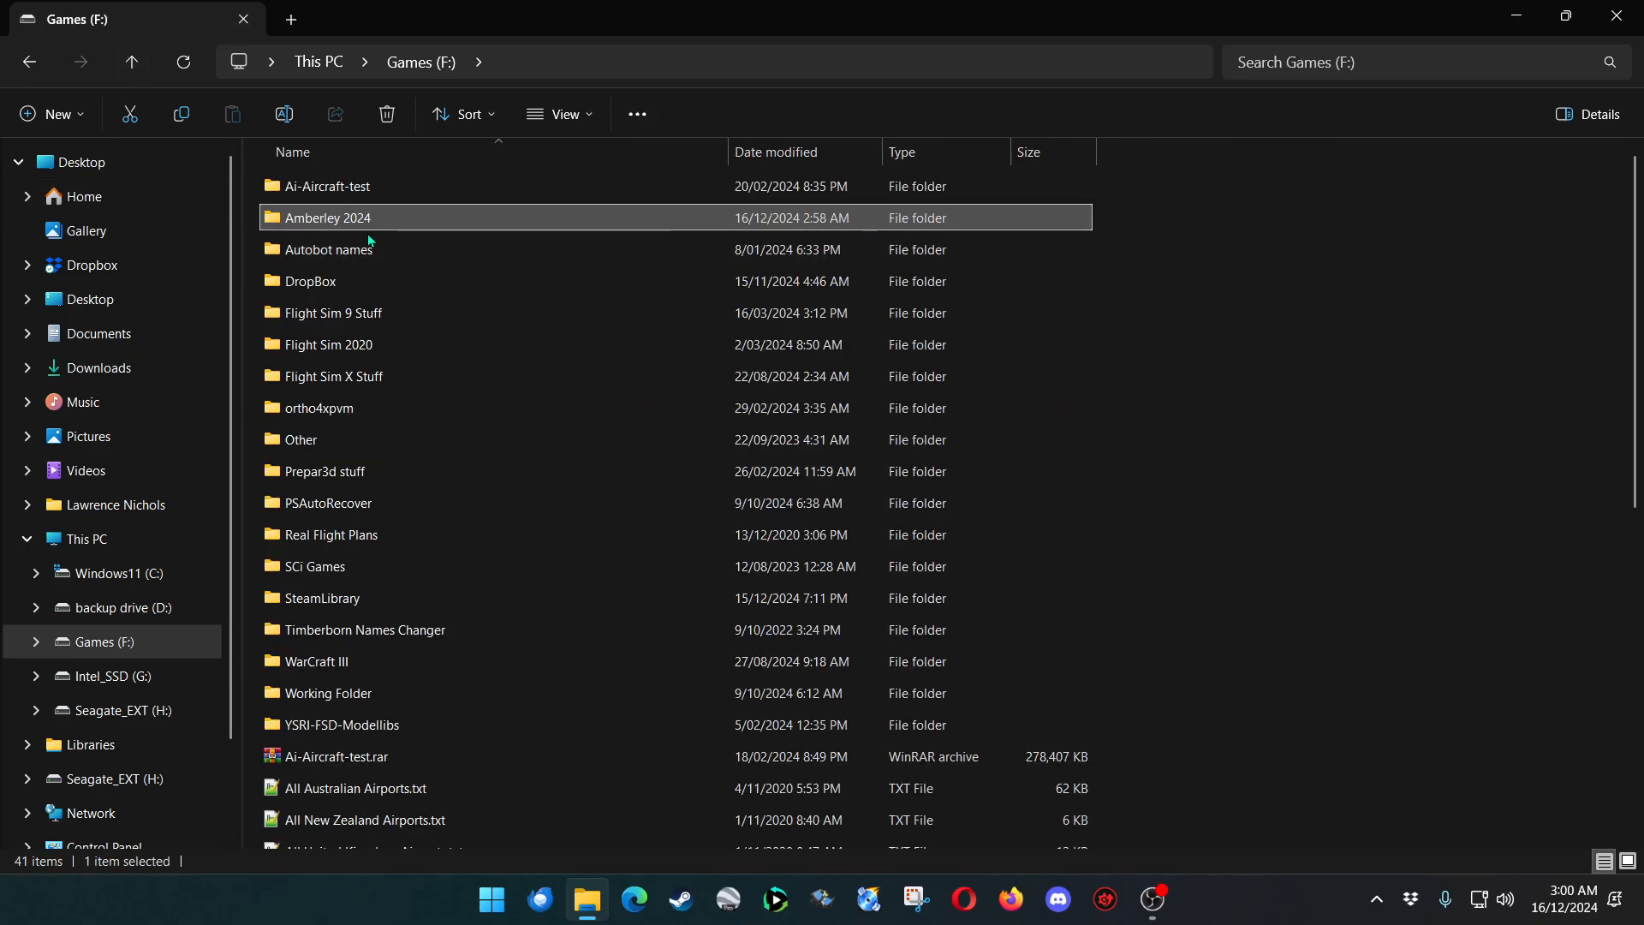
{"action": "right_click", "coordinate": [334, 221]}
{"action": "left_click", "coordinate": [557, 262]}
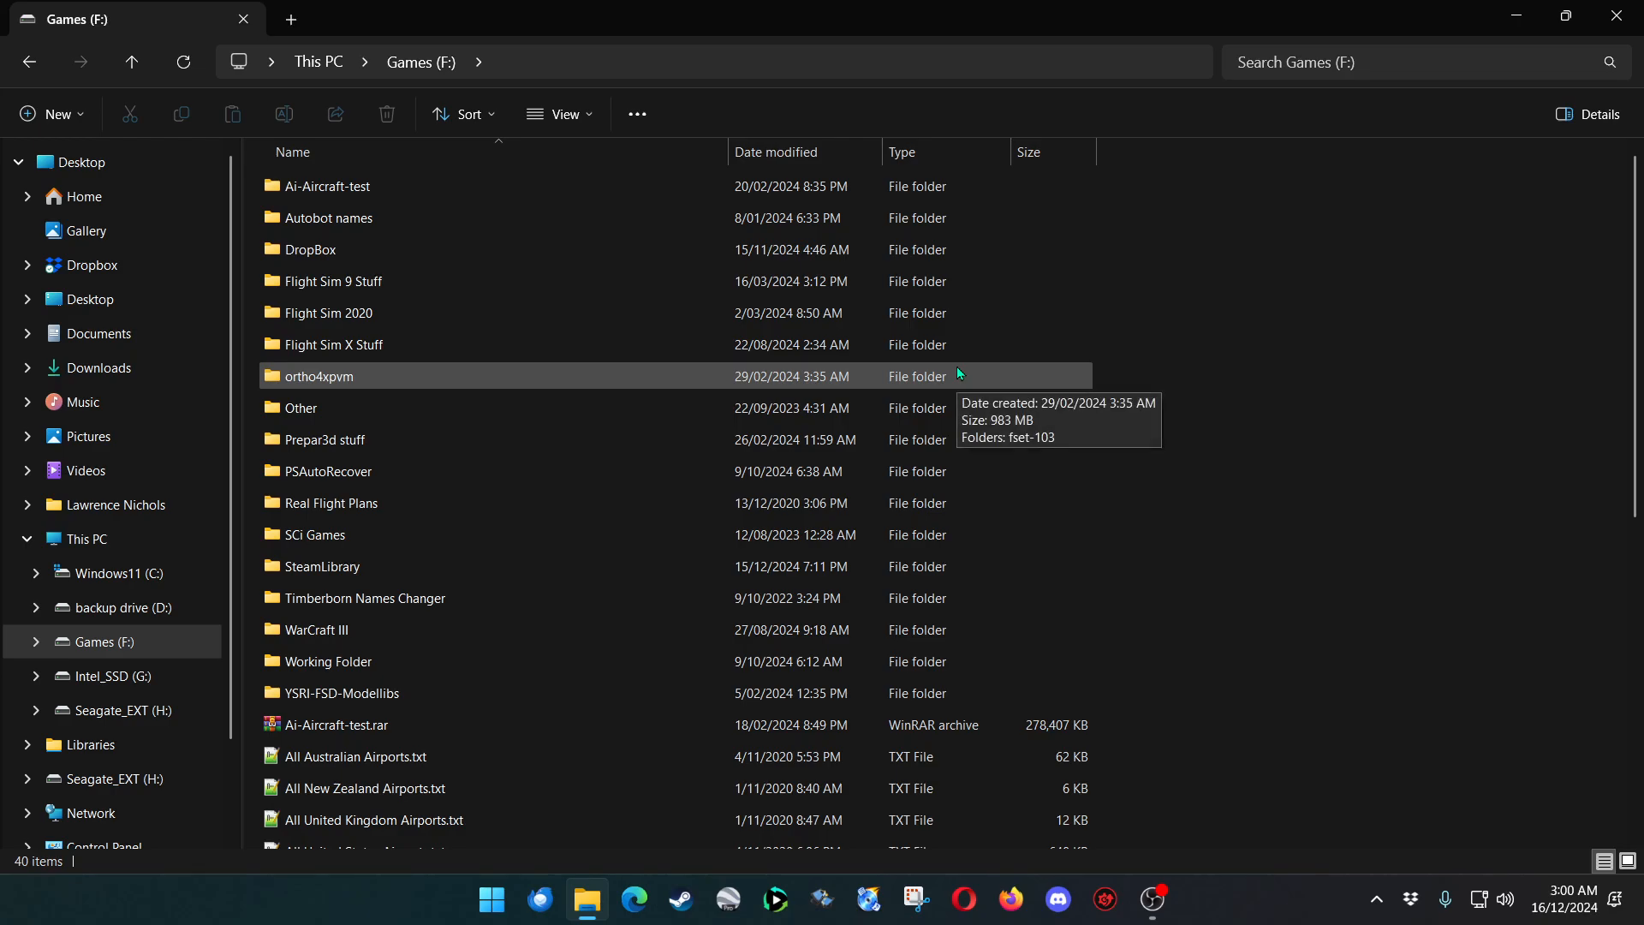
{"action": "left_click", "coordinate": [1618, 16]}
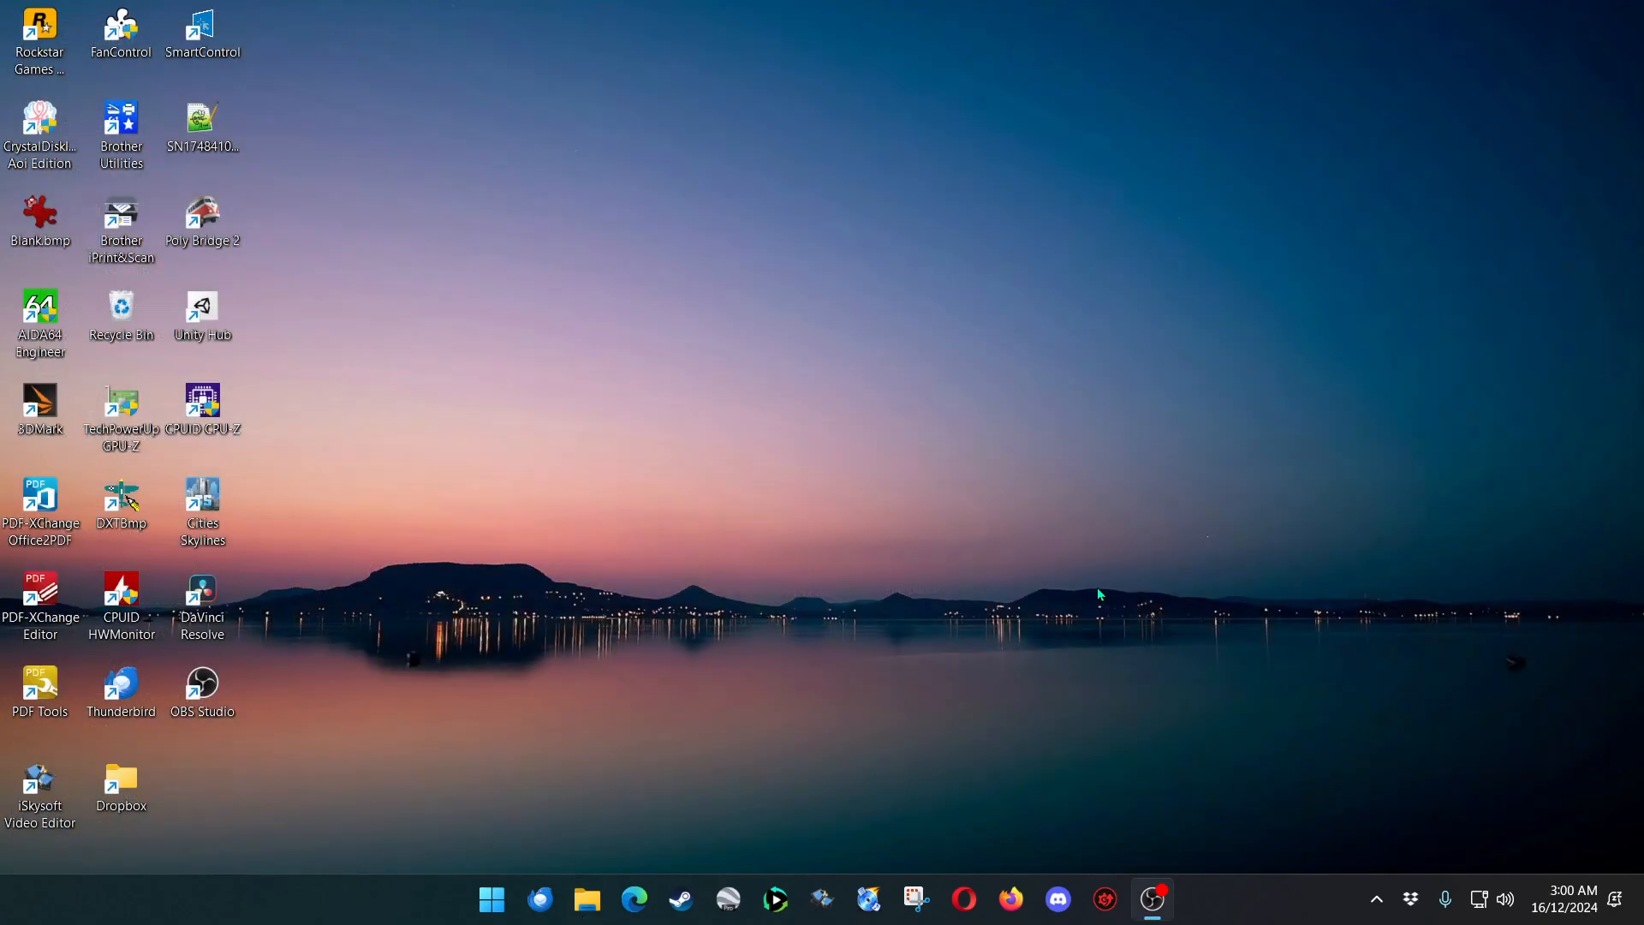
Launch AeroScenery from the list of all installed apps.
{"action": "left_click", "coordinate": [492, 899]}
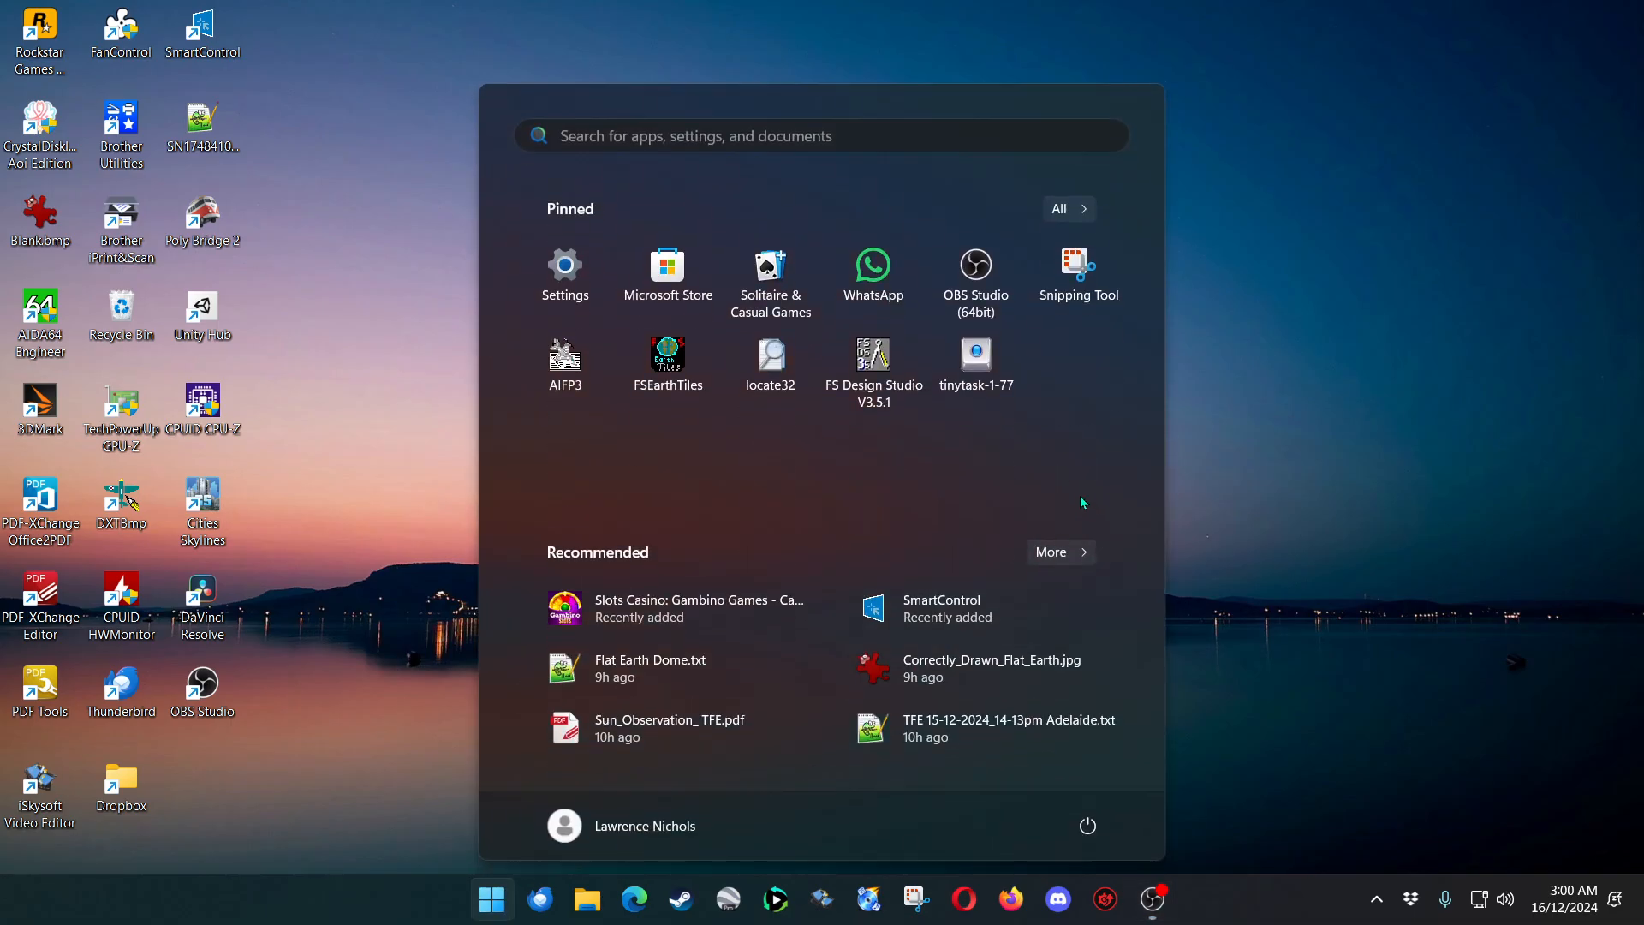
{"action": "left_click", "coordinate": [1060, 212]}
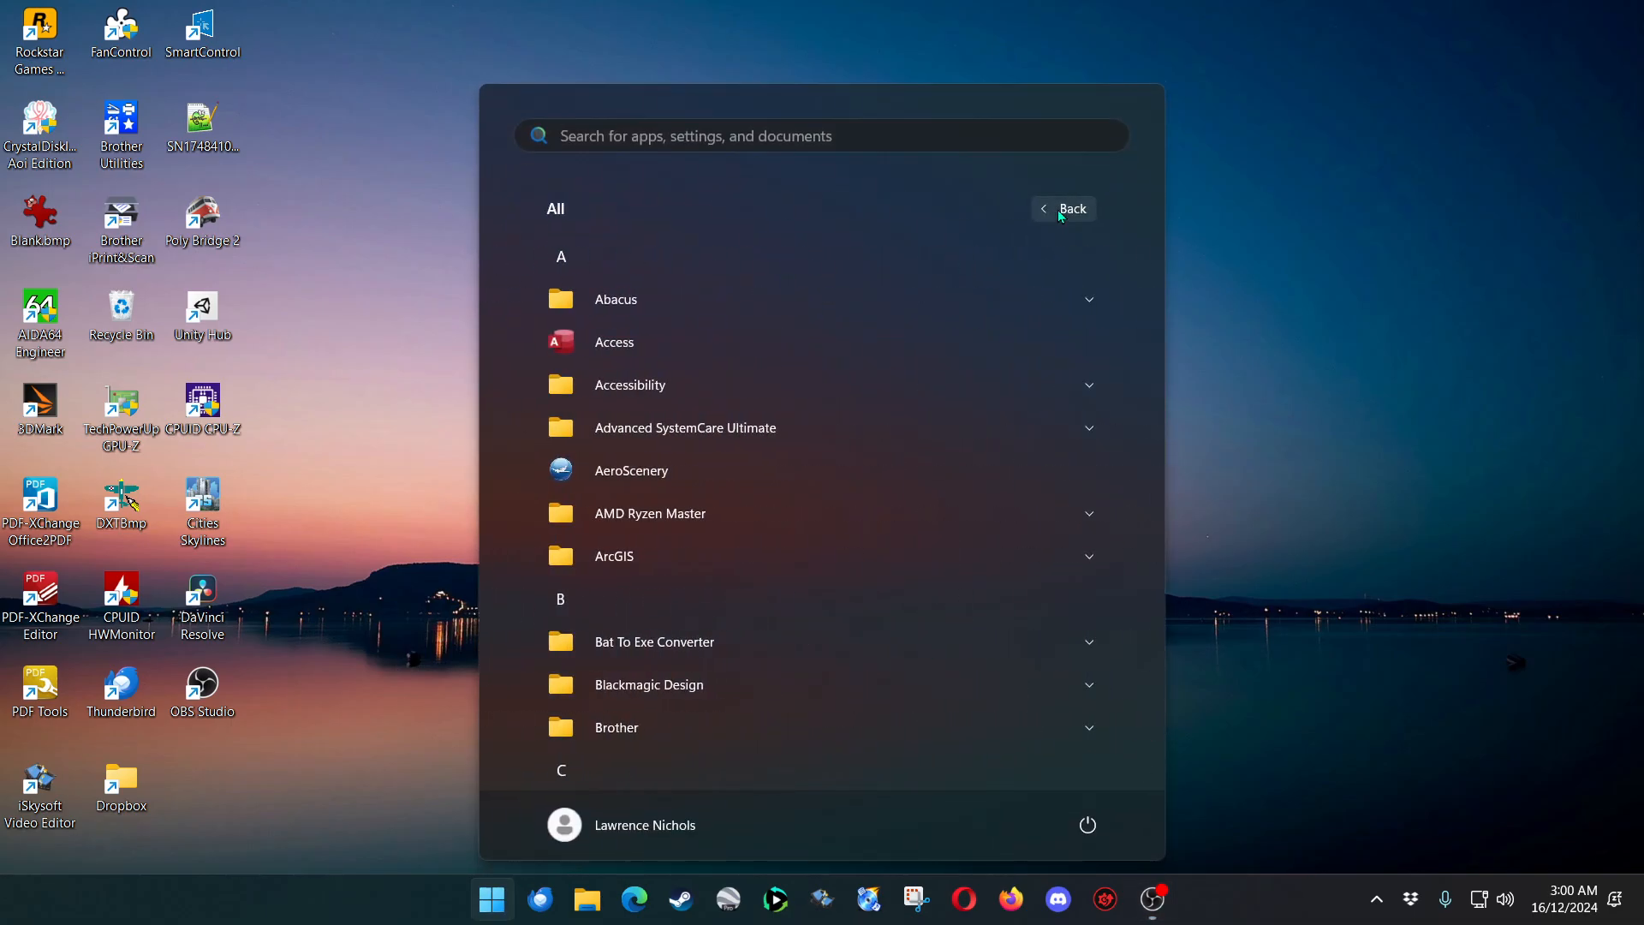
{"action": "left_click", "coordinate": [775, 485]}
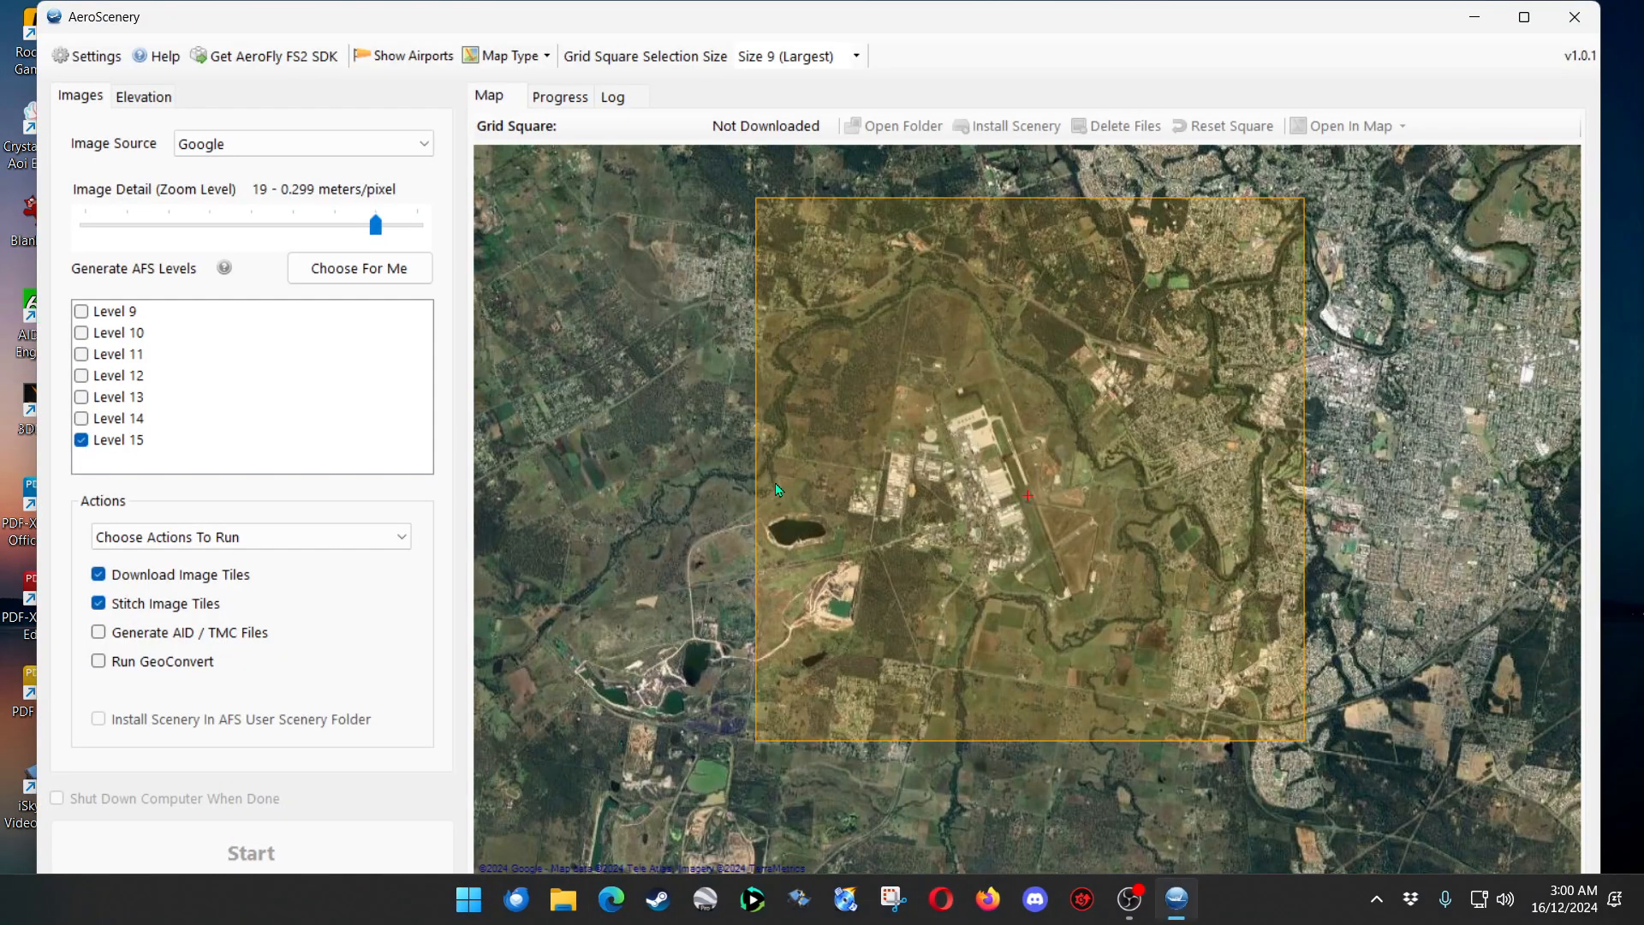
Select the Size 9 grid square map_09_ec80_6b00 over the airfield and examine its extent on the surrounding map.
{"action": "left_click", "coordinate": [1061, 495]}
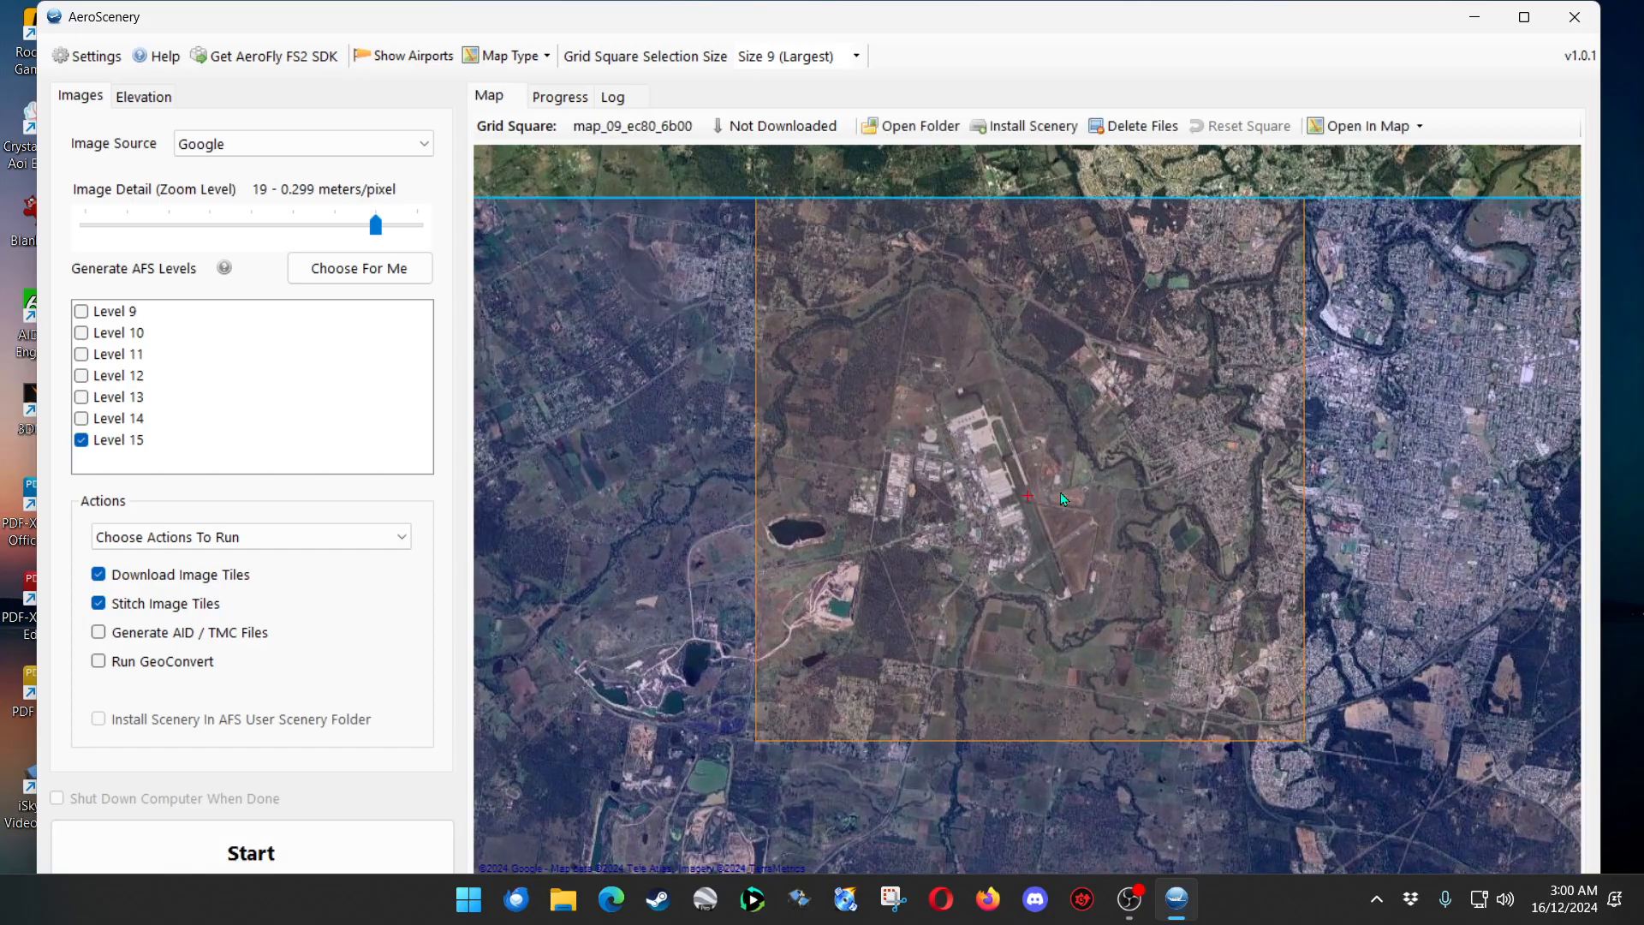
{"action": "scroll", "coordinate": [1059, 469], "scroll_direction": "down", "scroll_amount": 2}
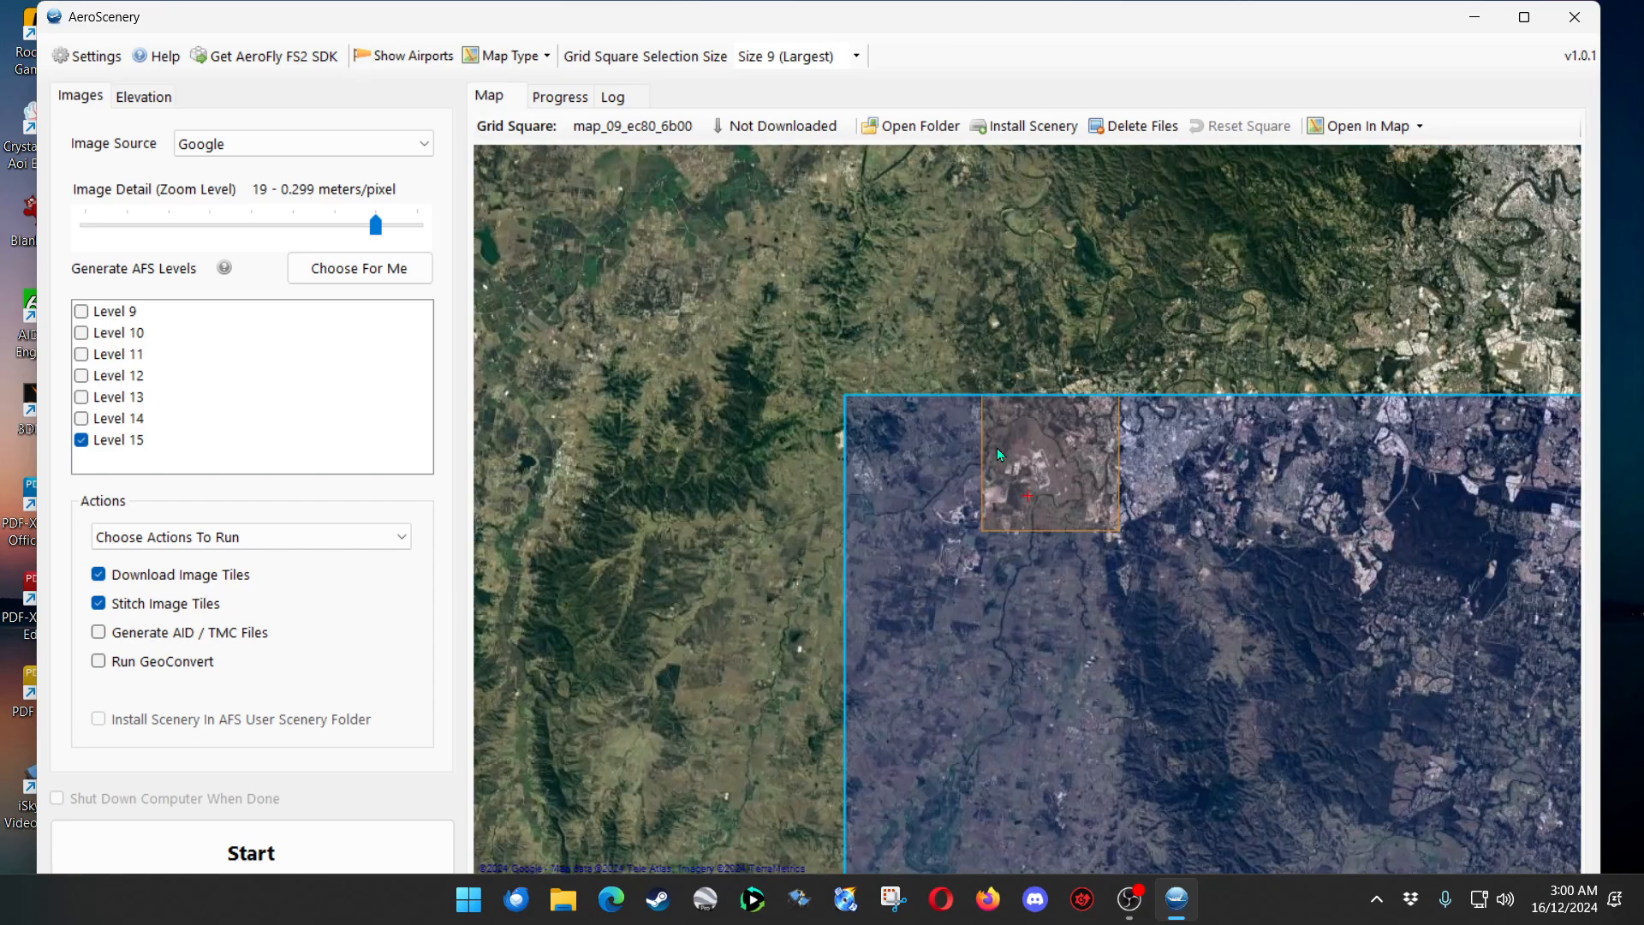
{"action": "scroll", "coordinate": [997, 447], "scroll_direction": "up", "scroll_amount": 2}
{"action": "scroll", "coordinate": [997, 452], "scroll_direction": "down", "scroll_amount": 4}
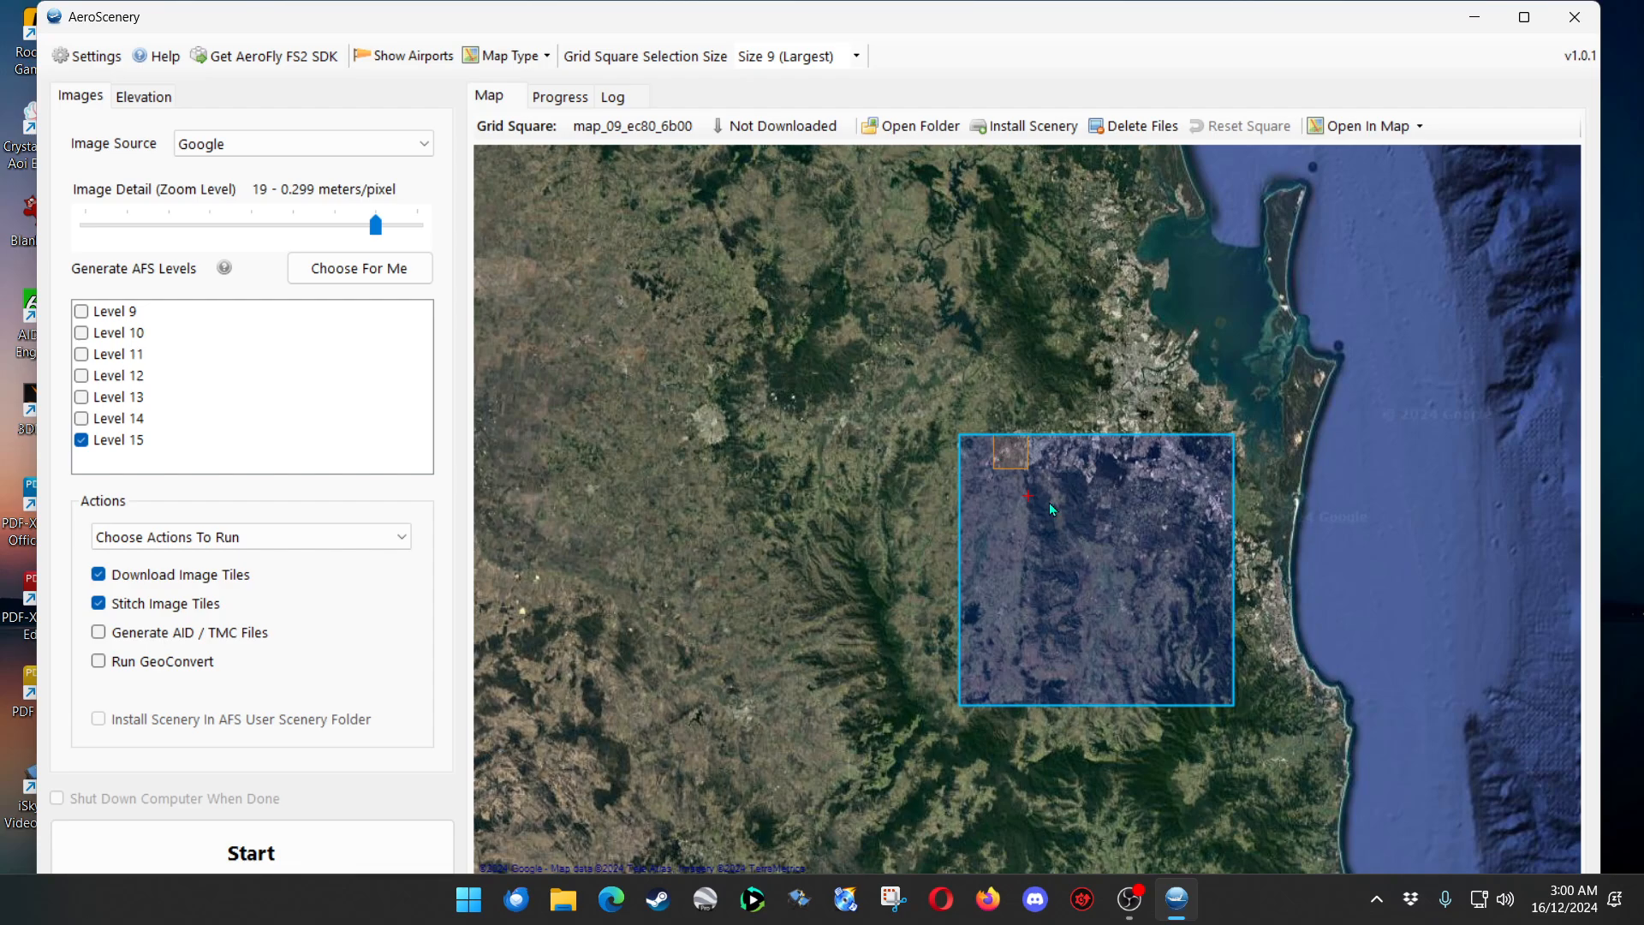
{"action": "left_click_drag", "start_coordinate": [804, 425], "coordinate": [956, 405]}
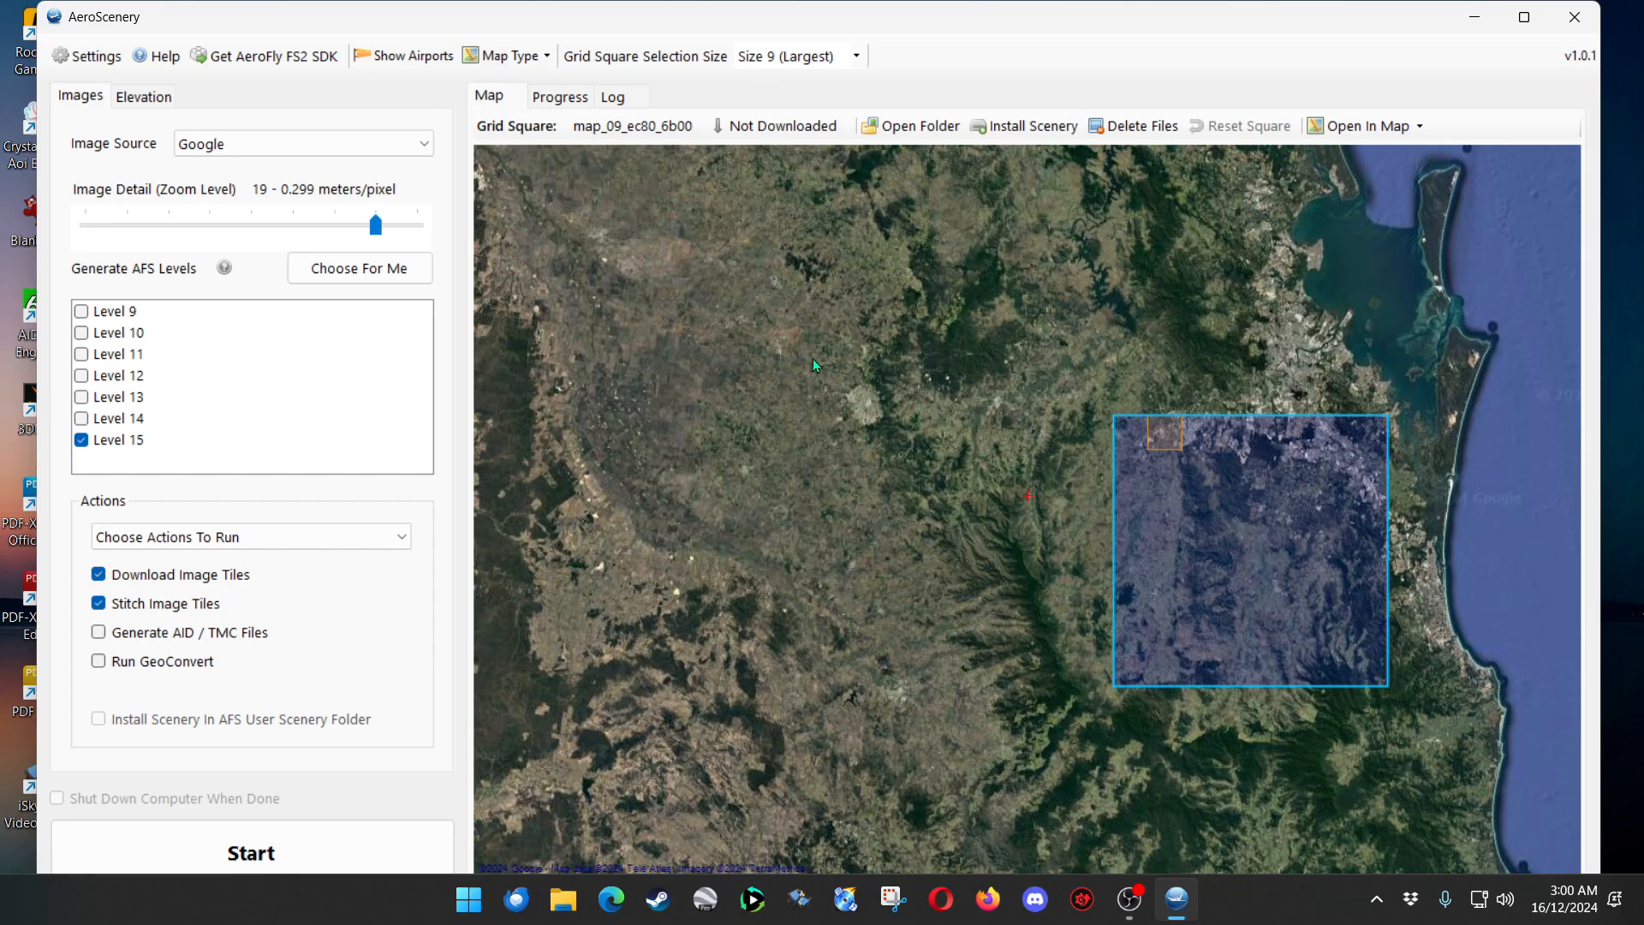
Deselect the size 9 grid square and examine the satellite imagery of the airfield and parked aircraft inside the small orange square.
{"action": "left_click", "coordinate": [1223, 512]}
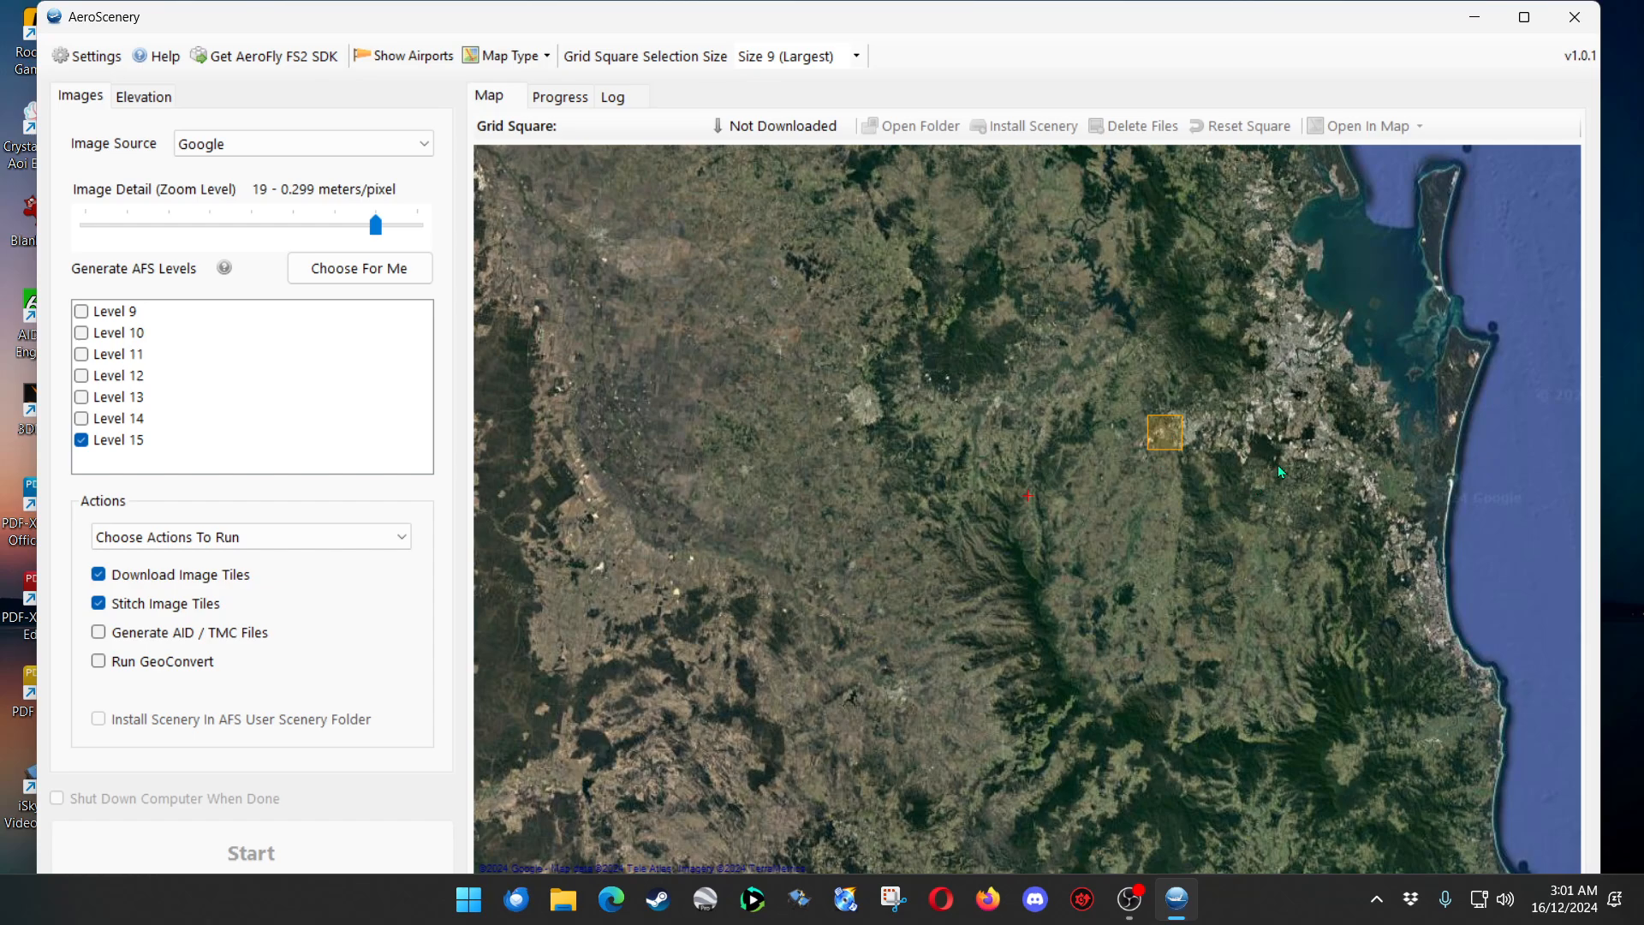
{"action": "left_click_drag", "start_coordinate": [1278, 465], "coordinate": [1032, 597]}
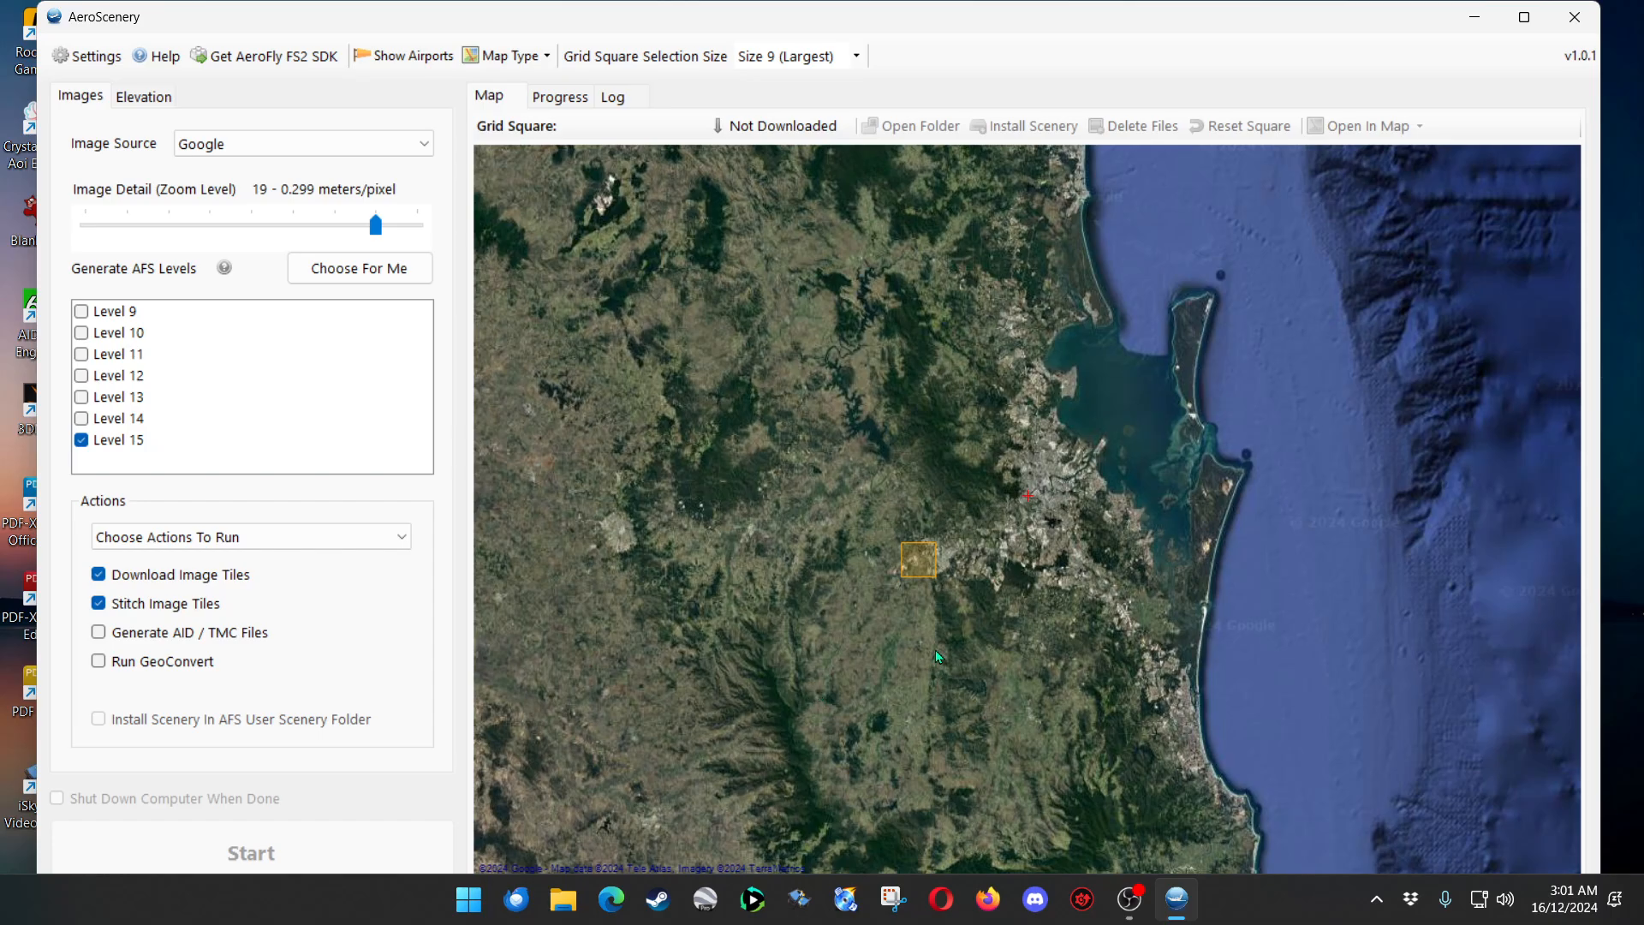
{"action": "scroll", "coordinate": [913, 591], "scroll_direction": "up", "scroll_amount": 3}
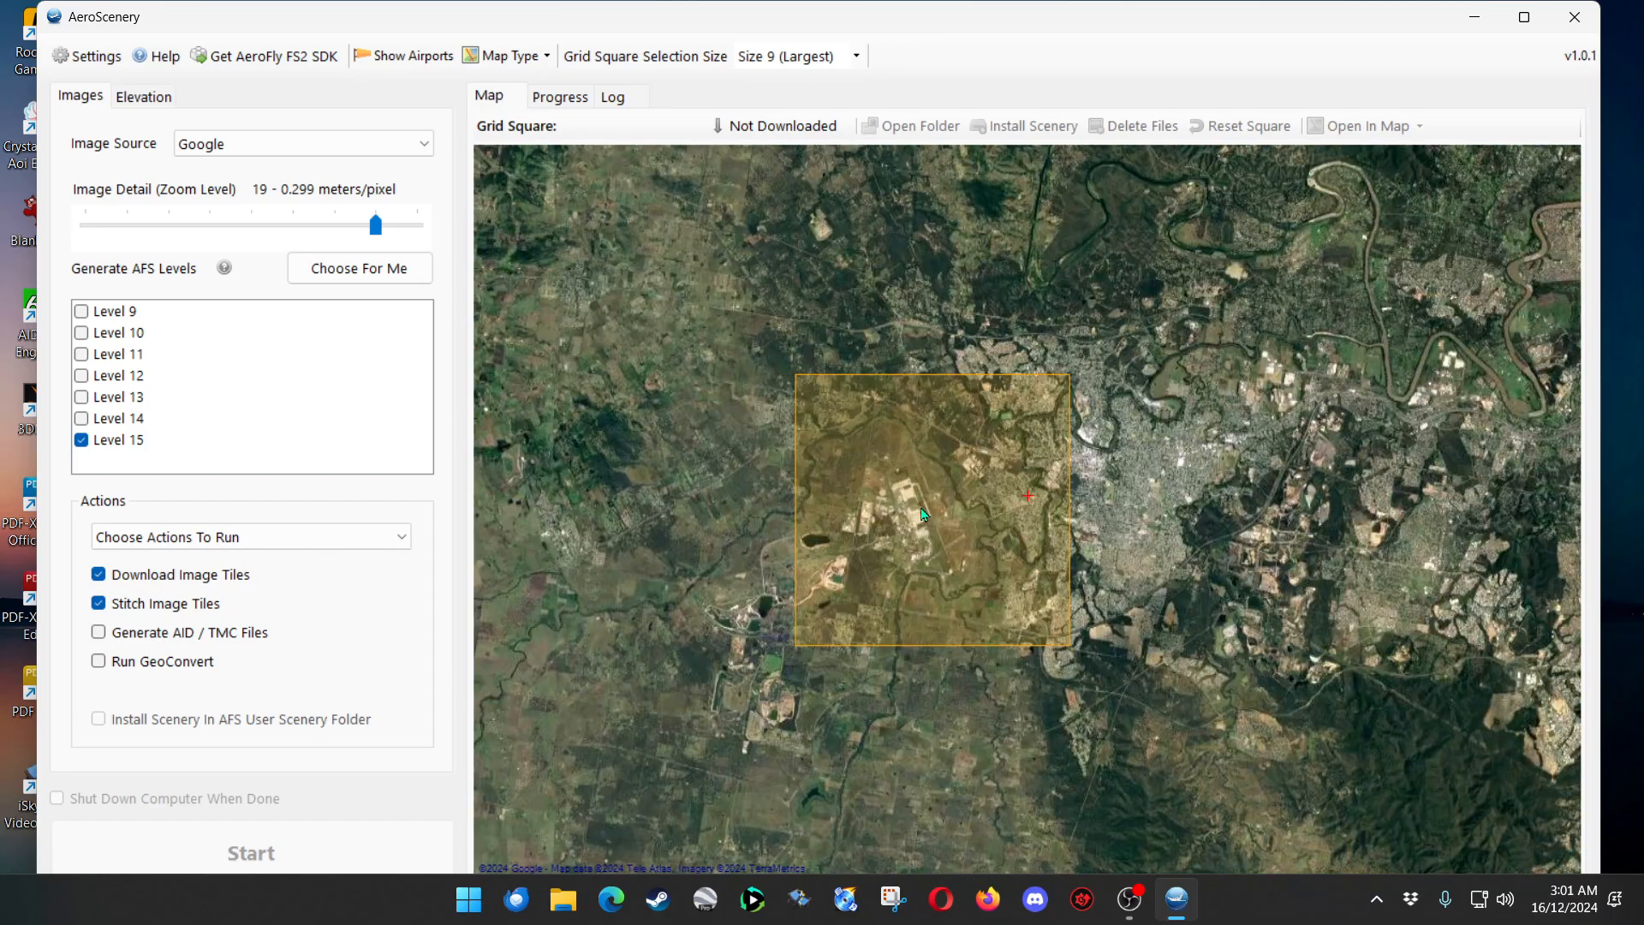
{"action": "scroll", "coordinate": [922, 514], "scroll_direction": "up", "scroll_amount": 5}
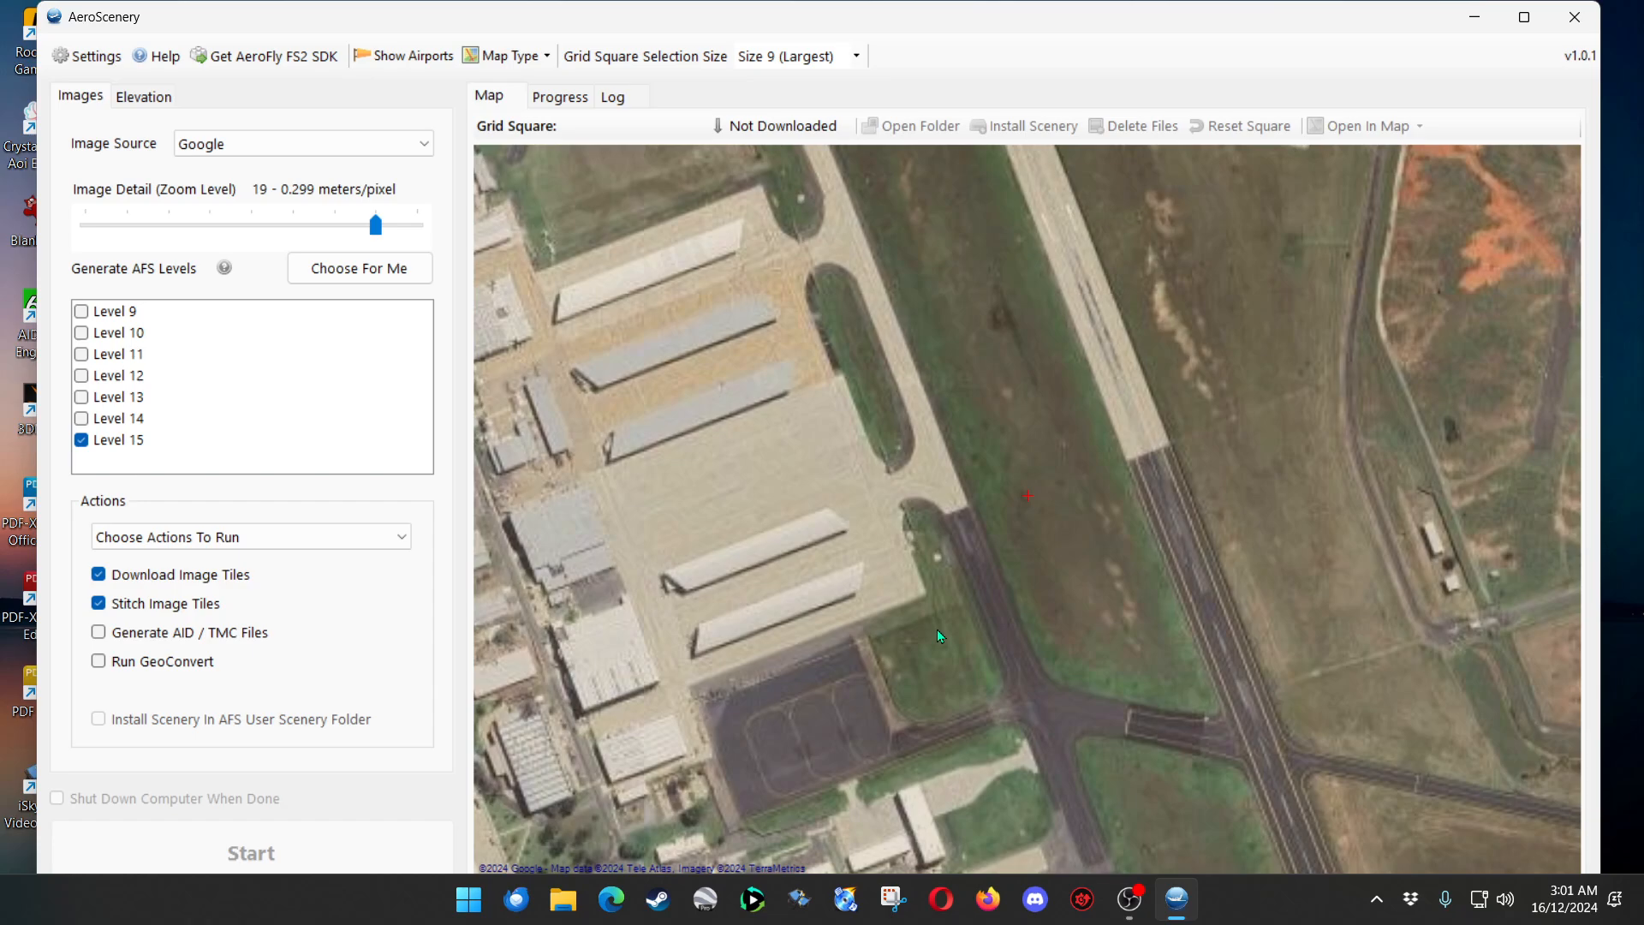
{"action": "scroll", "coordinate": [937, 628], "scroll_direction": "up", "scroll_amount": 2}
{"action": "left_click_drag", "start_coordinate": [942, 697], "coordinate": [882, 424]}
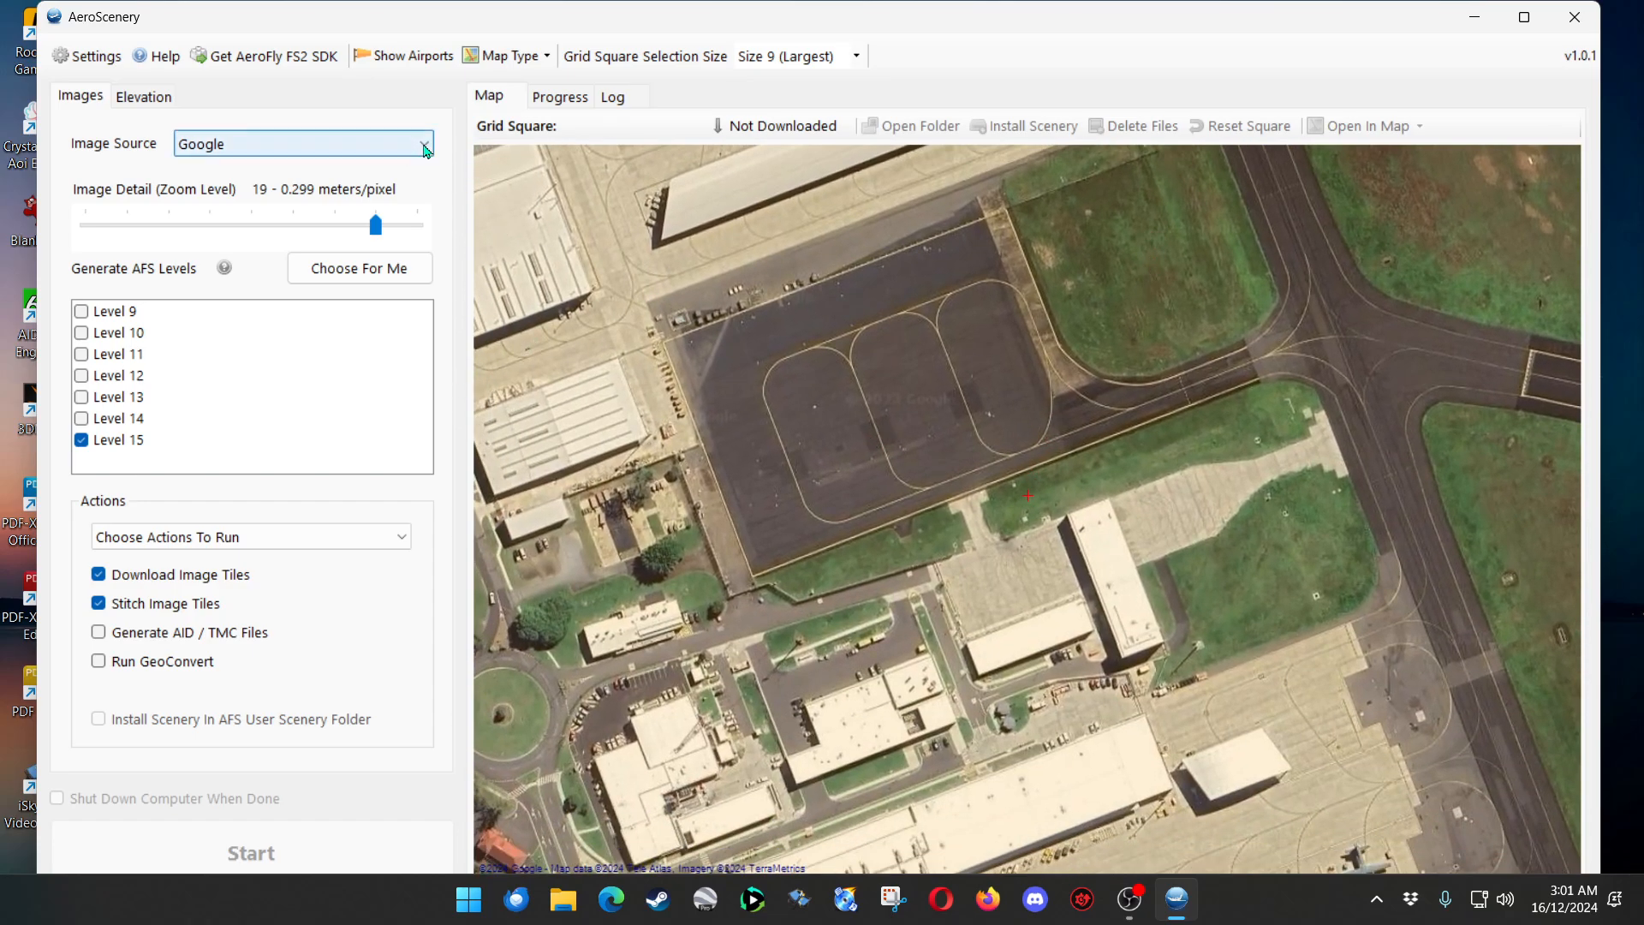
{"action": "left_click_drag", "start_coordinate": [867, 456], "coordinate": [935, 127]}
{"action": "left_click_drag", "start_coordinate": [1005, 431], "coordinate": [937, 345]}
{"action": "scroll", "coordinate": [984, 423], "scroll_direction": "up", "scroll_amount": 1}
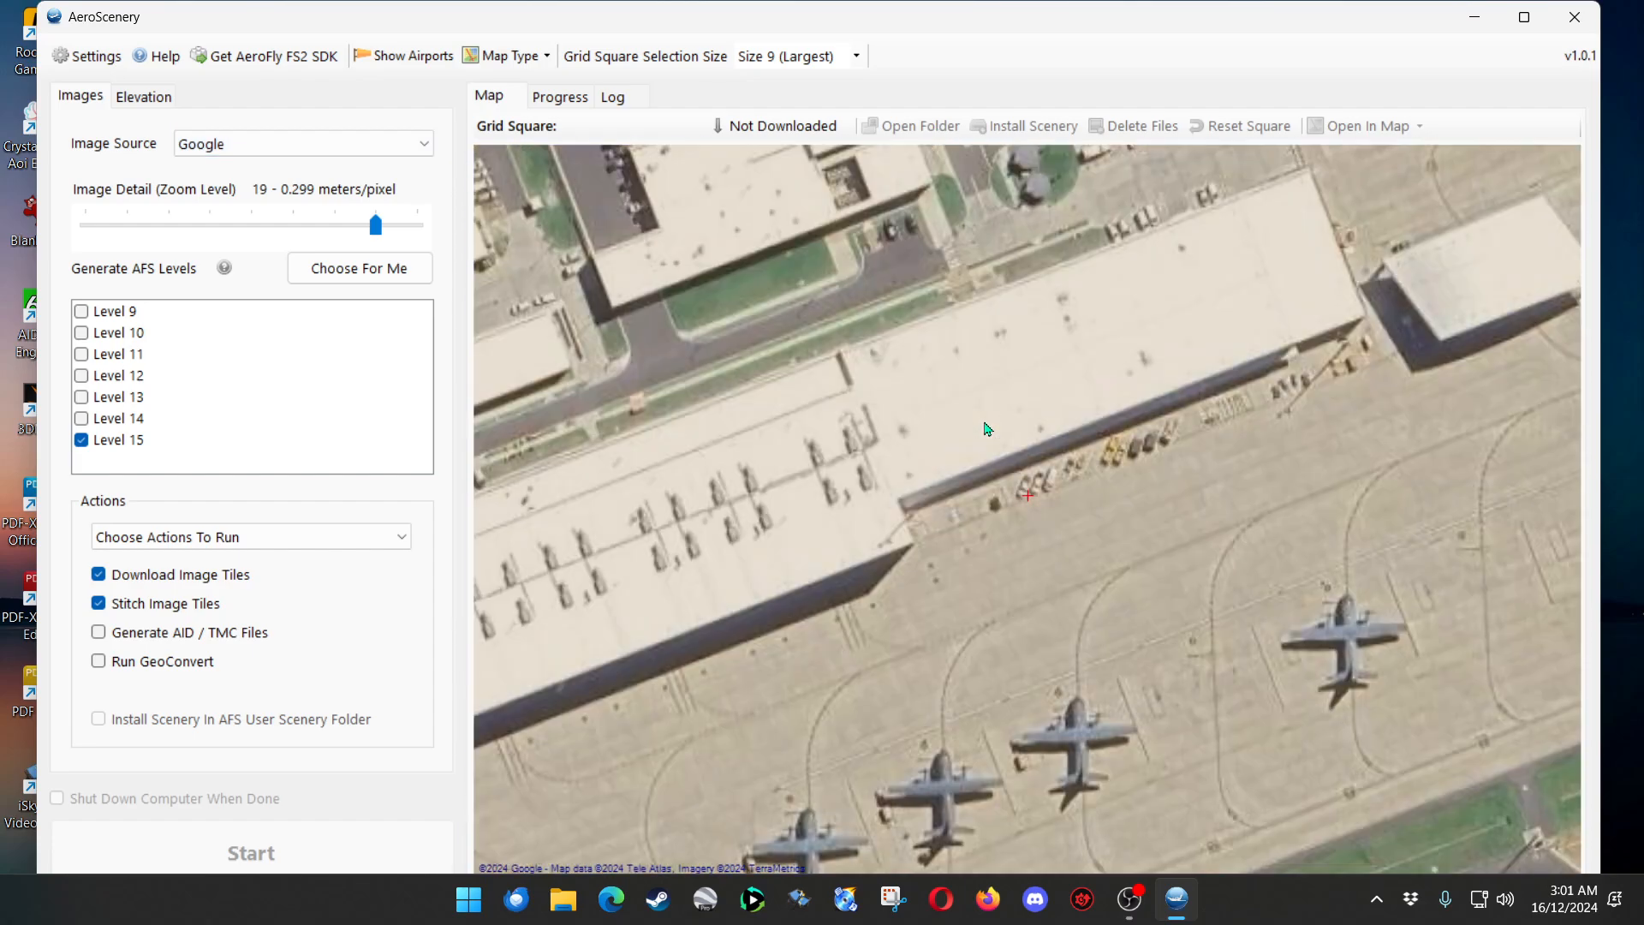
{"action": "scroll", "coordinate": [987, 428], "scroll_direction": "up", "scroll_amount": 1}
{"action": "left_click_drag", "start_coordinate": [1075, 509], "coordinate": [1077, 248]}
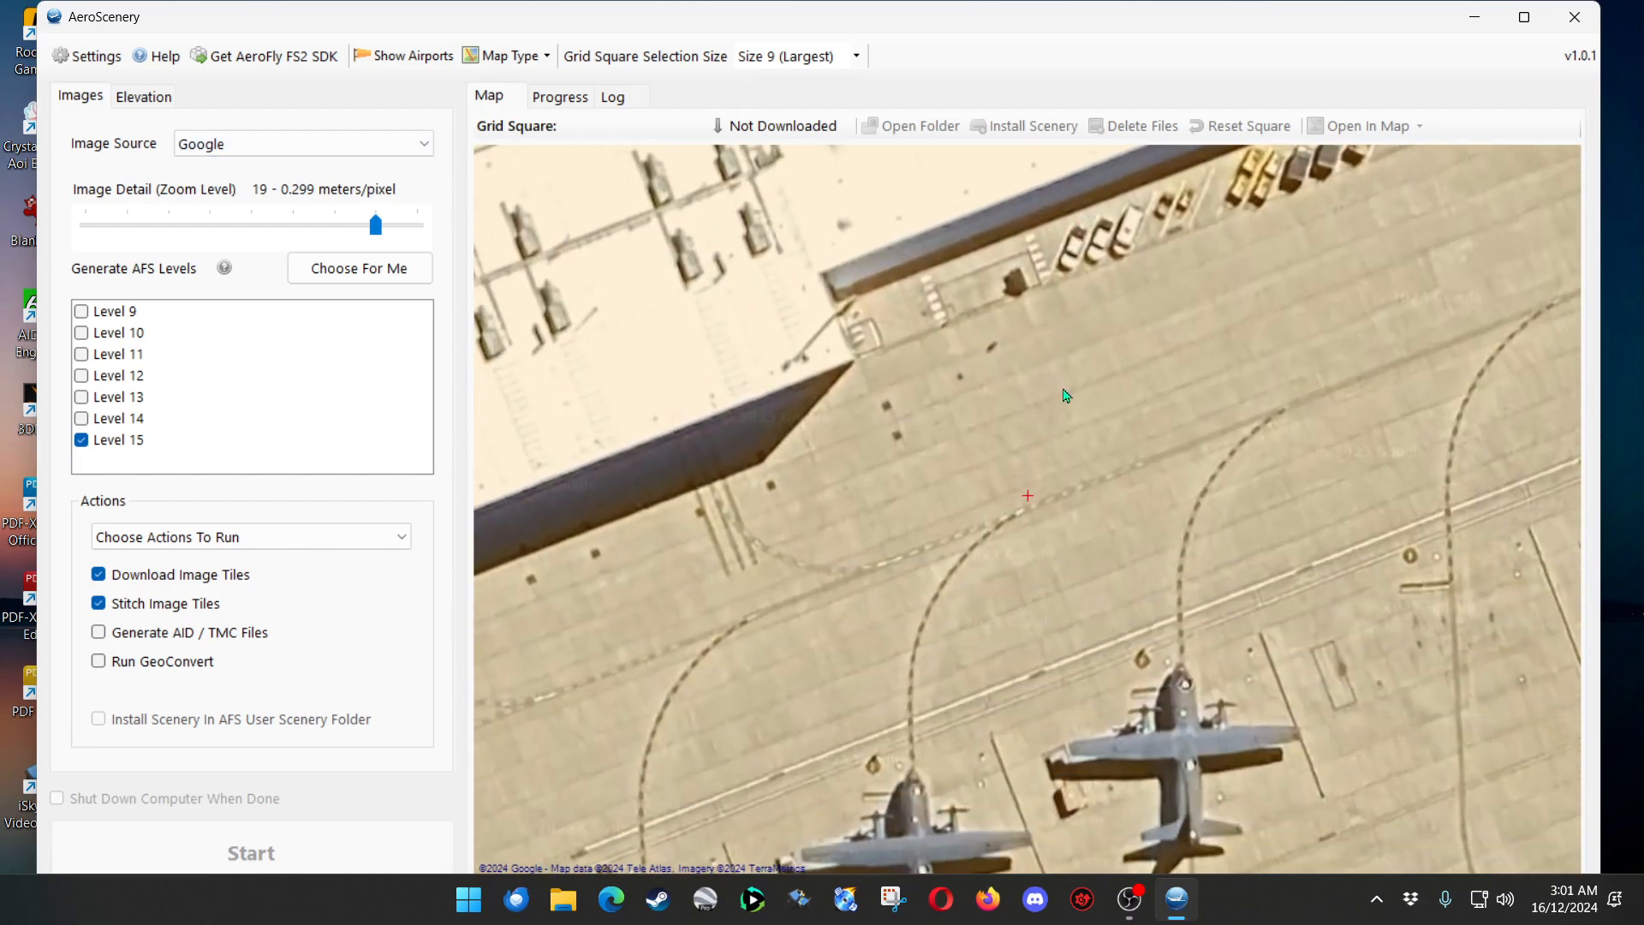
{"action": "scroll", "coordinate": [1021, 381], "scroll_direction": "down", "scroll_amount": 5}
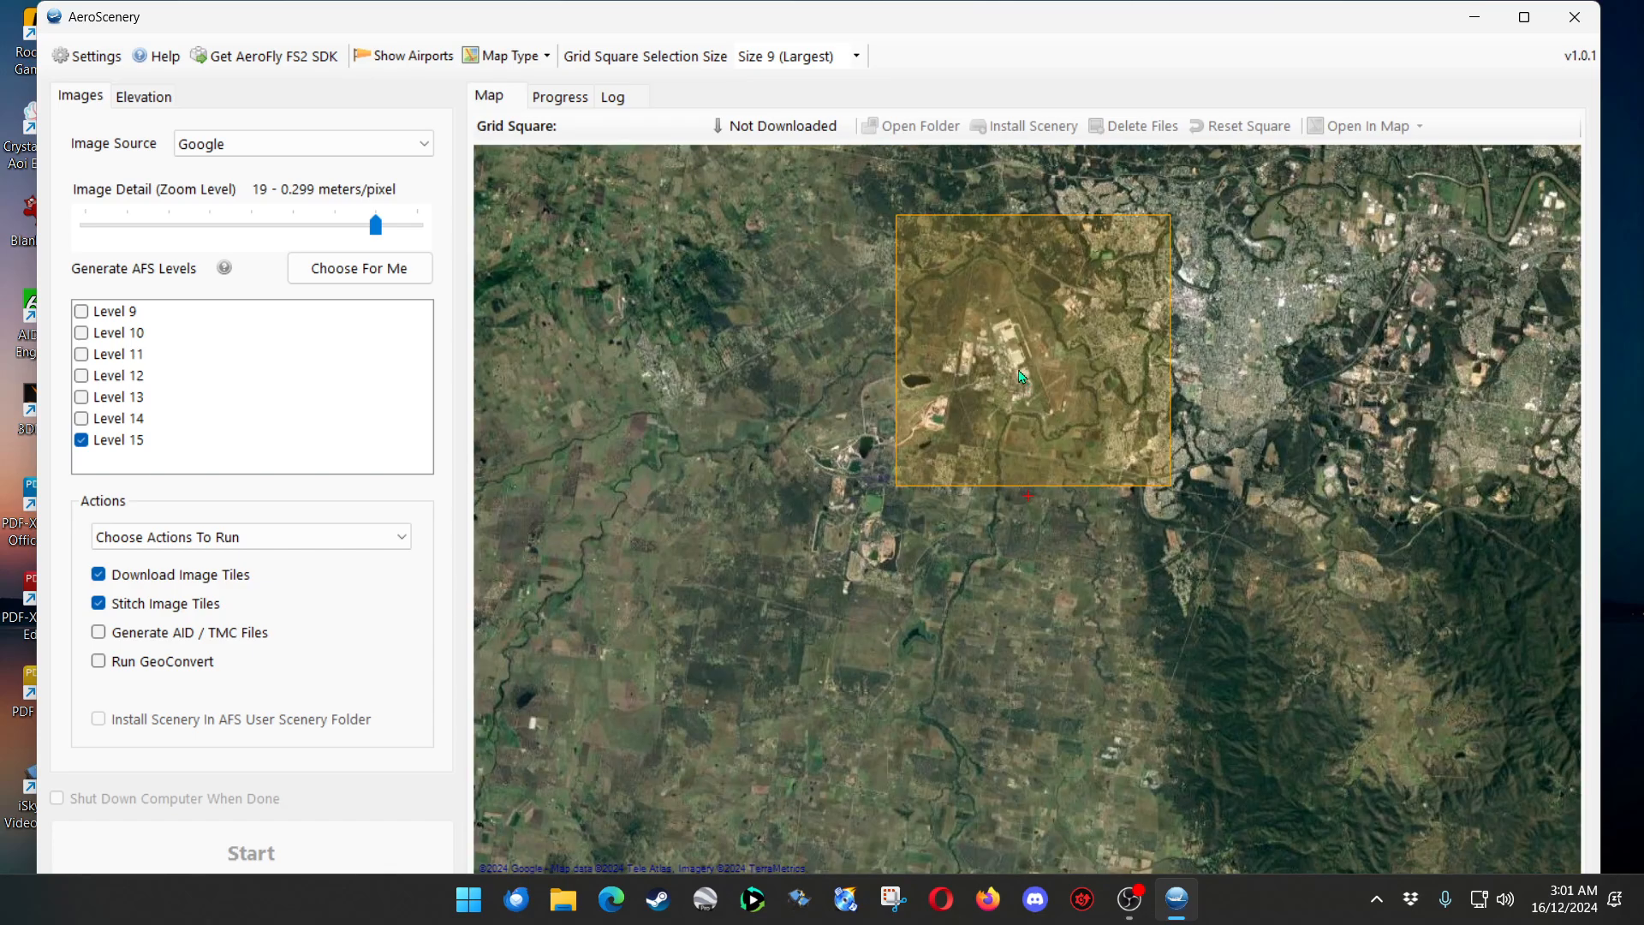
{"action": "left_click_drag", "start_coordinate": [1028, 347], "coordinate": [978, 383]}
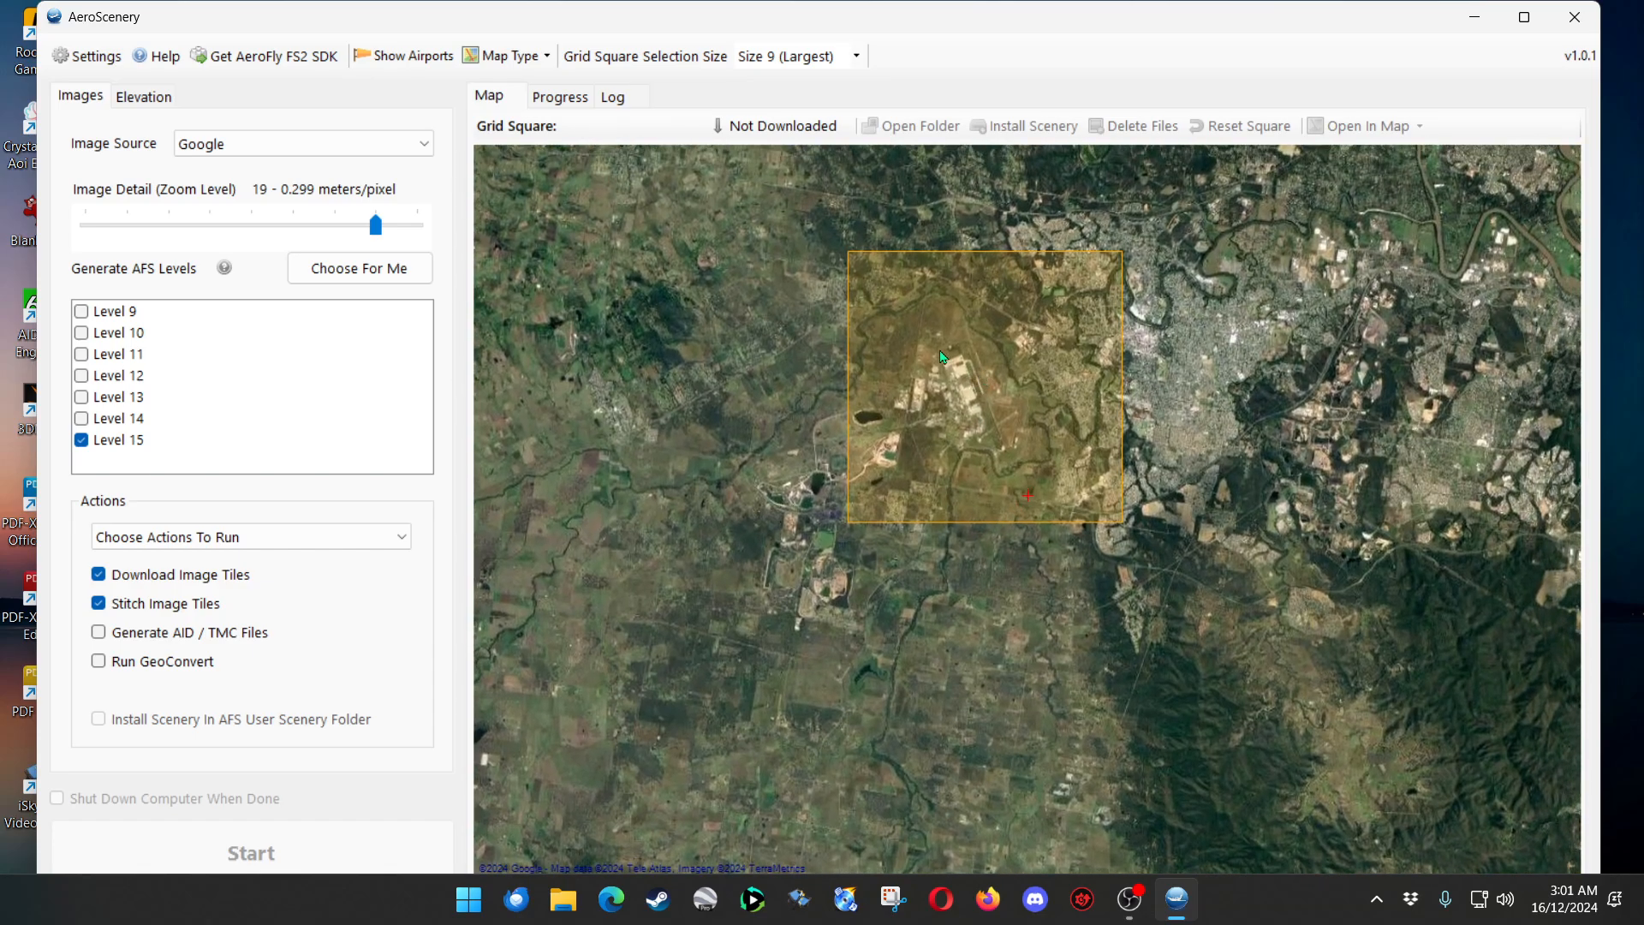
Set the map type to Google Satellite Map and review the available grid square sizes, keeping Size 9 (Largest).
{"action": "left_click", "coordinate": [550, 60]}
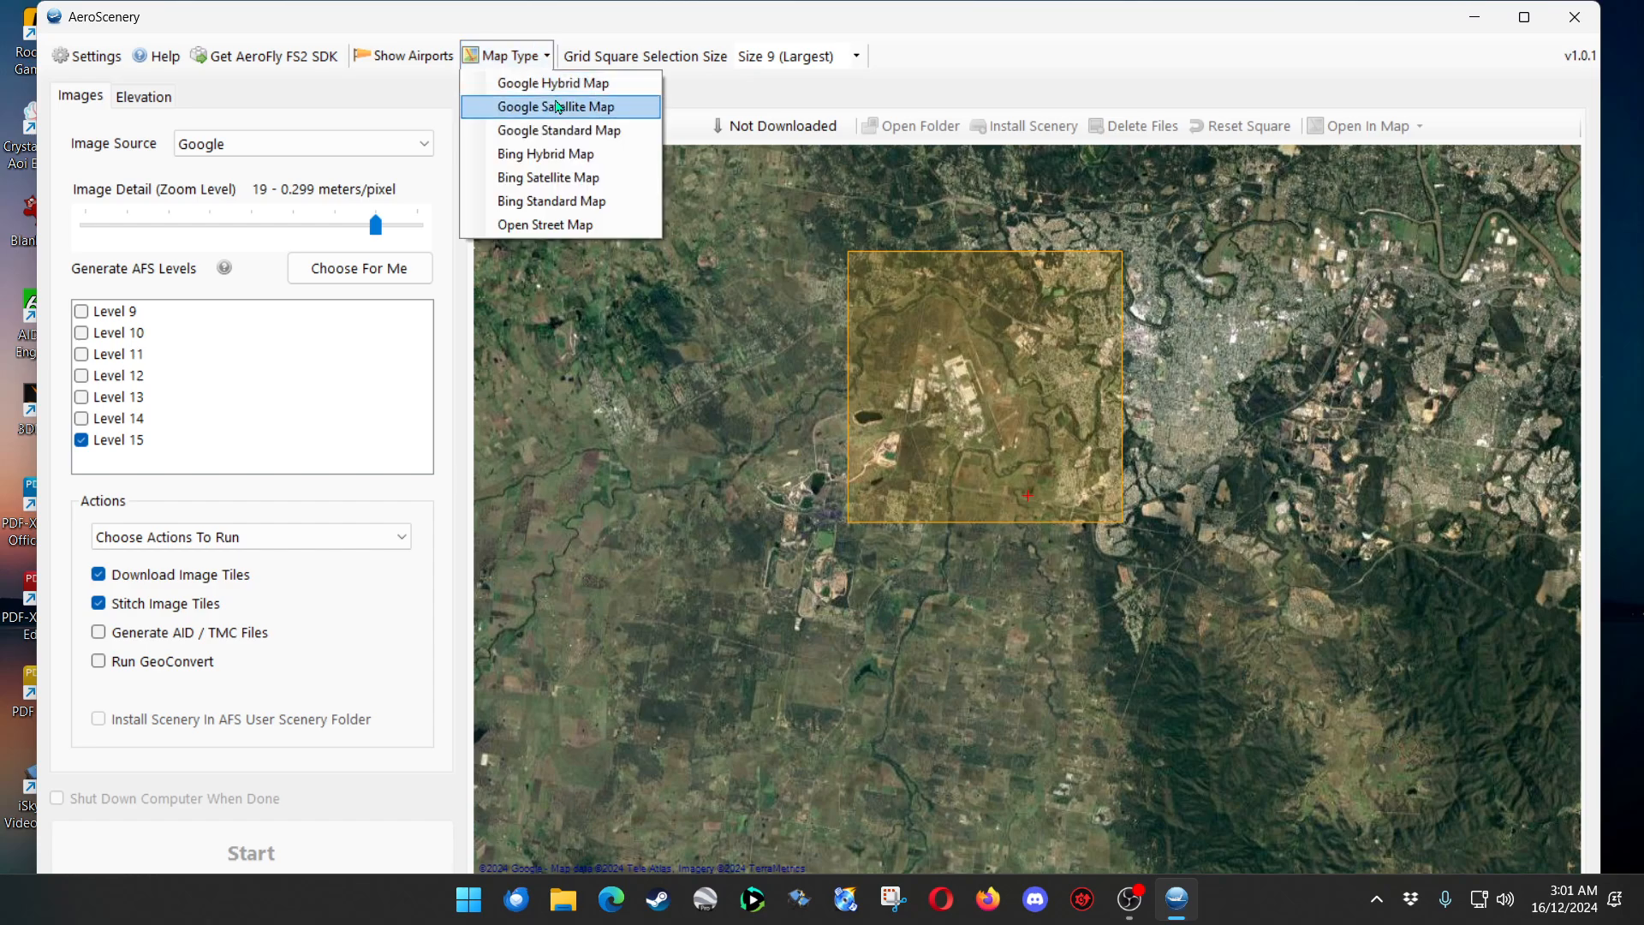
{"action": "left_click", "coordinate": [557, 107]}
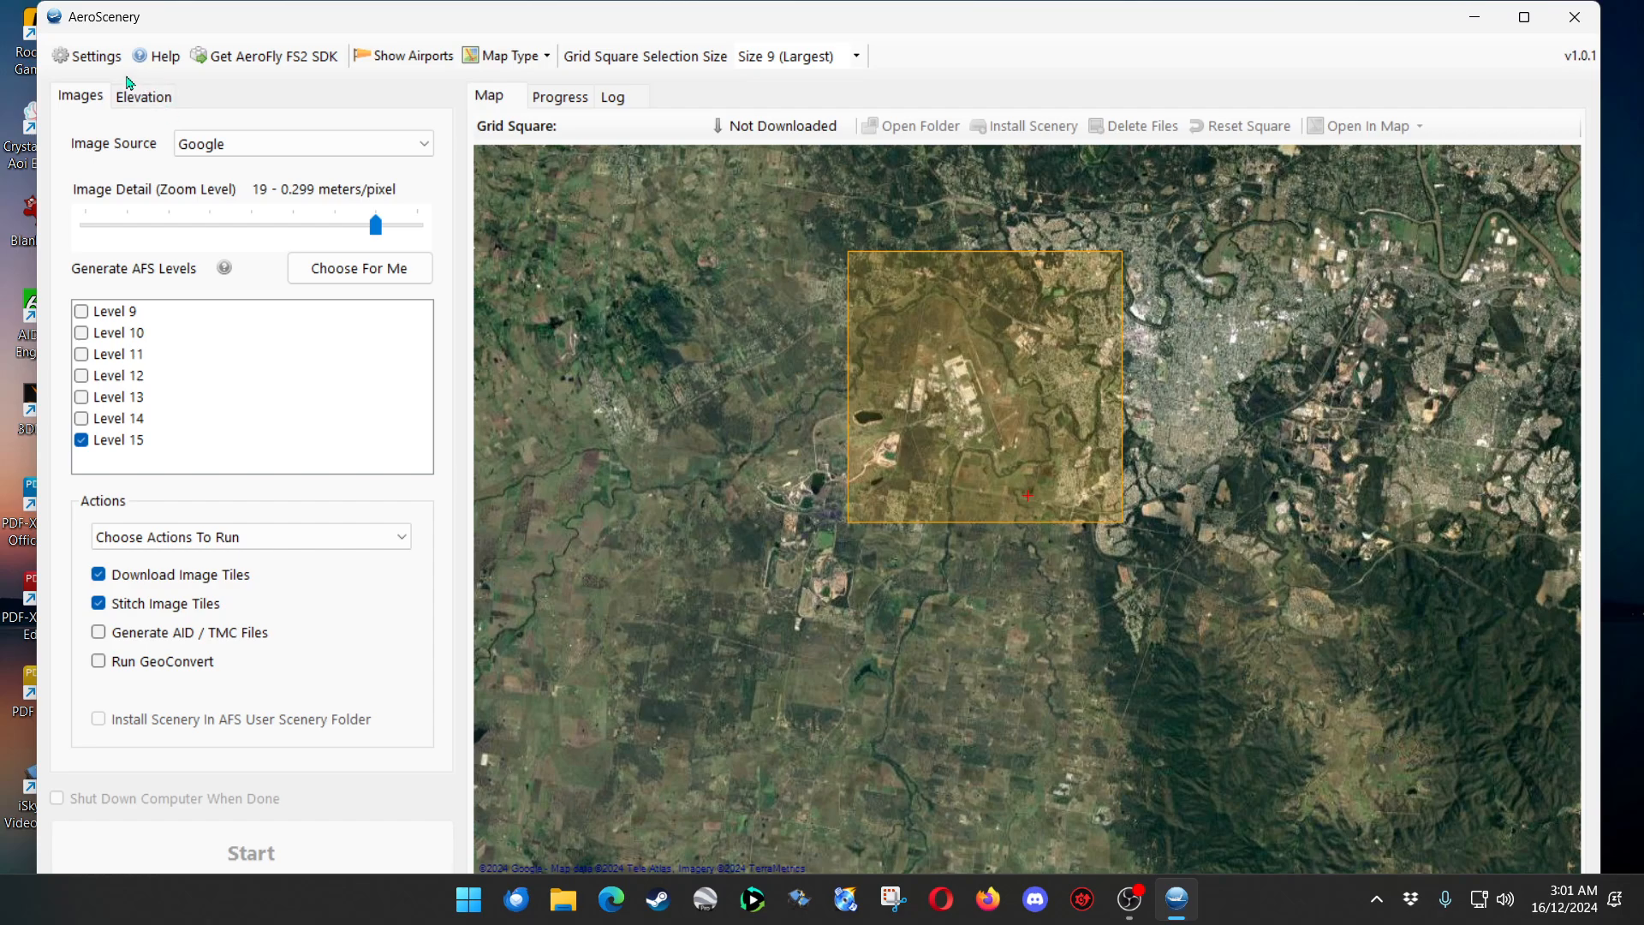
{"action": "left_click", "coordinate": [855, 55]}
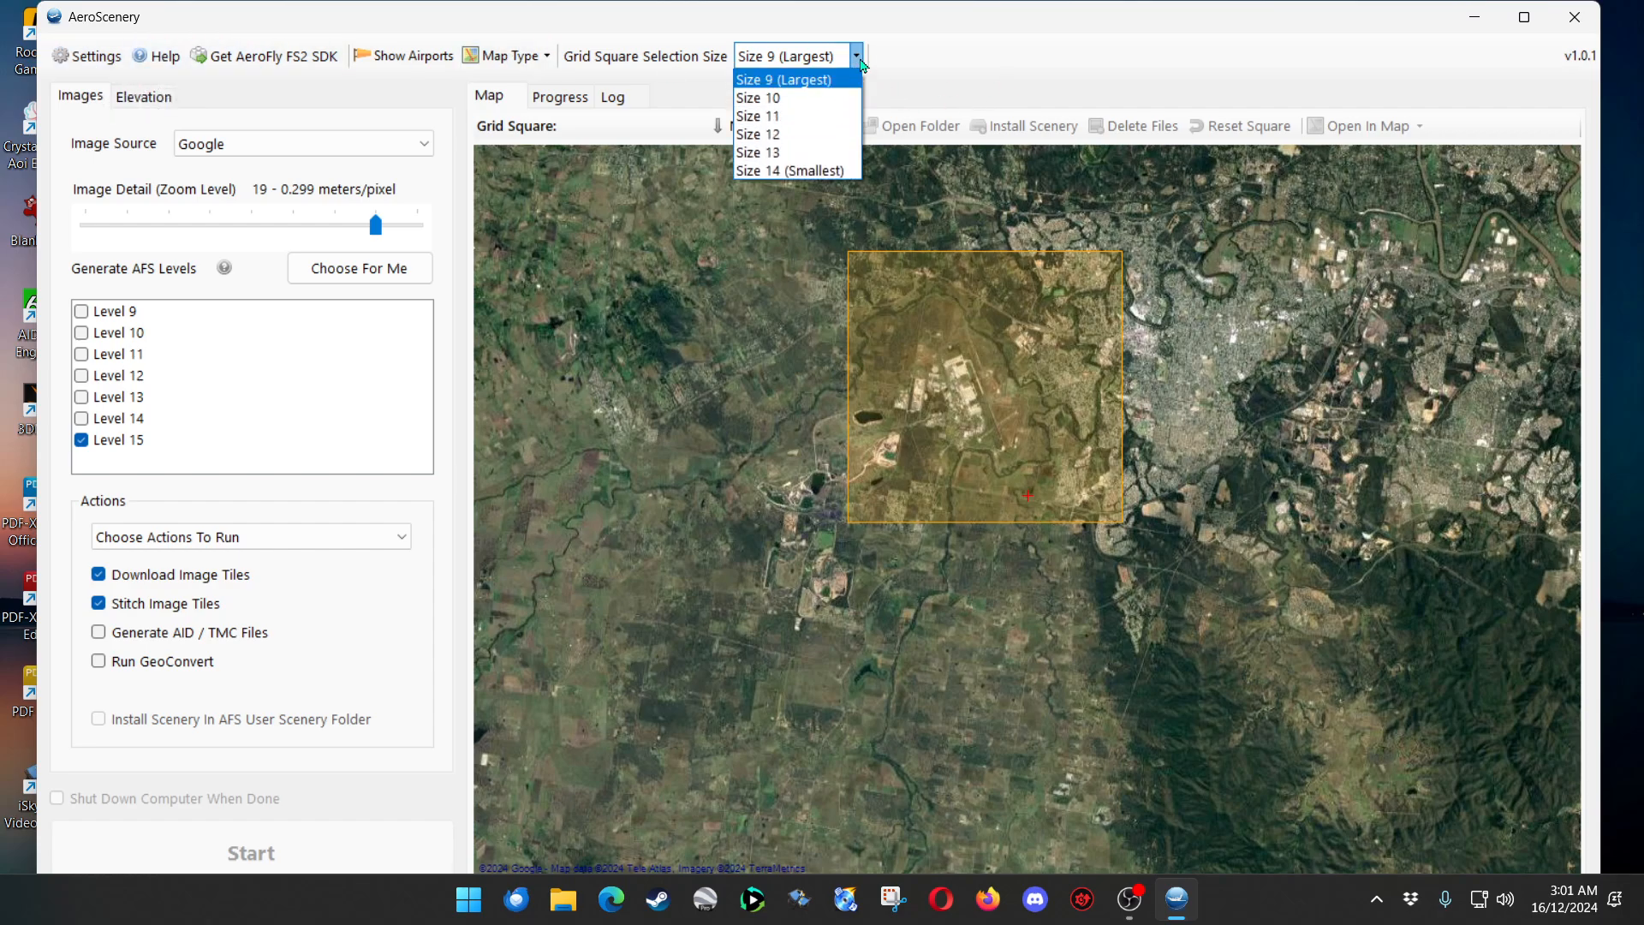
{"action": "left_click", "coordinate": [1047, 68]}
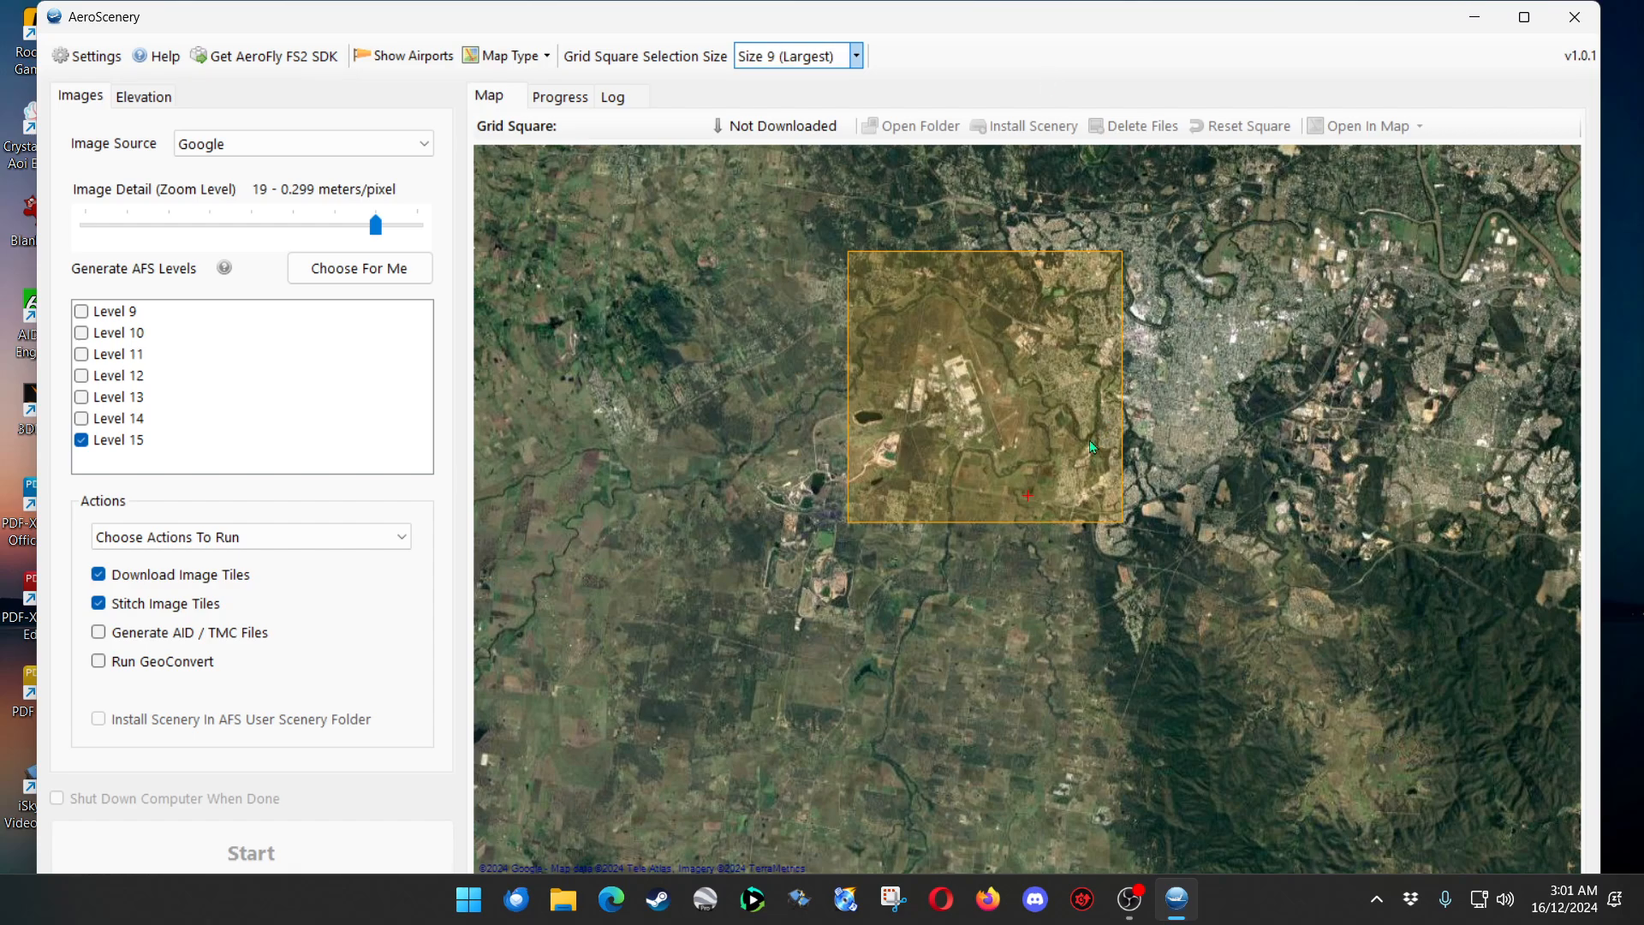
Centre the map on the small orange square and choose Google as the image source.
{"action": "left_click_drag", "start_coordinate": [1100, 467], "coordinate": [1329, 370]}
{"action": "left_click_drag", "start_coordinate": [1344, 486], "coordinate": [1294, 582]}
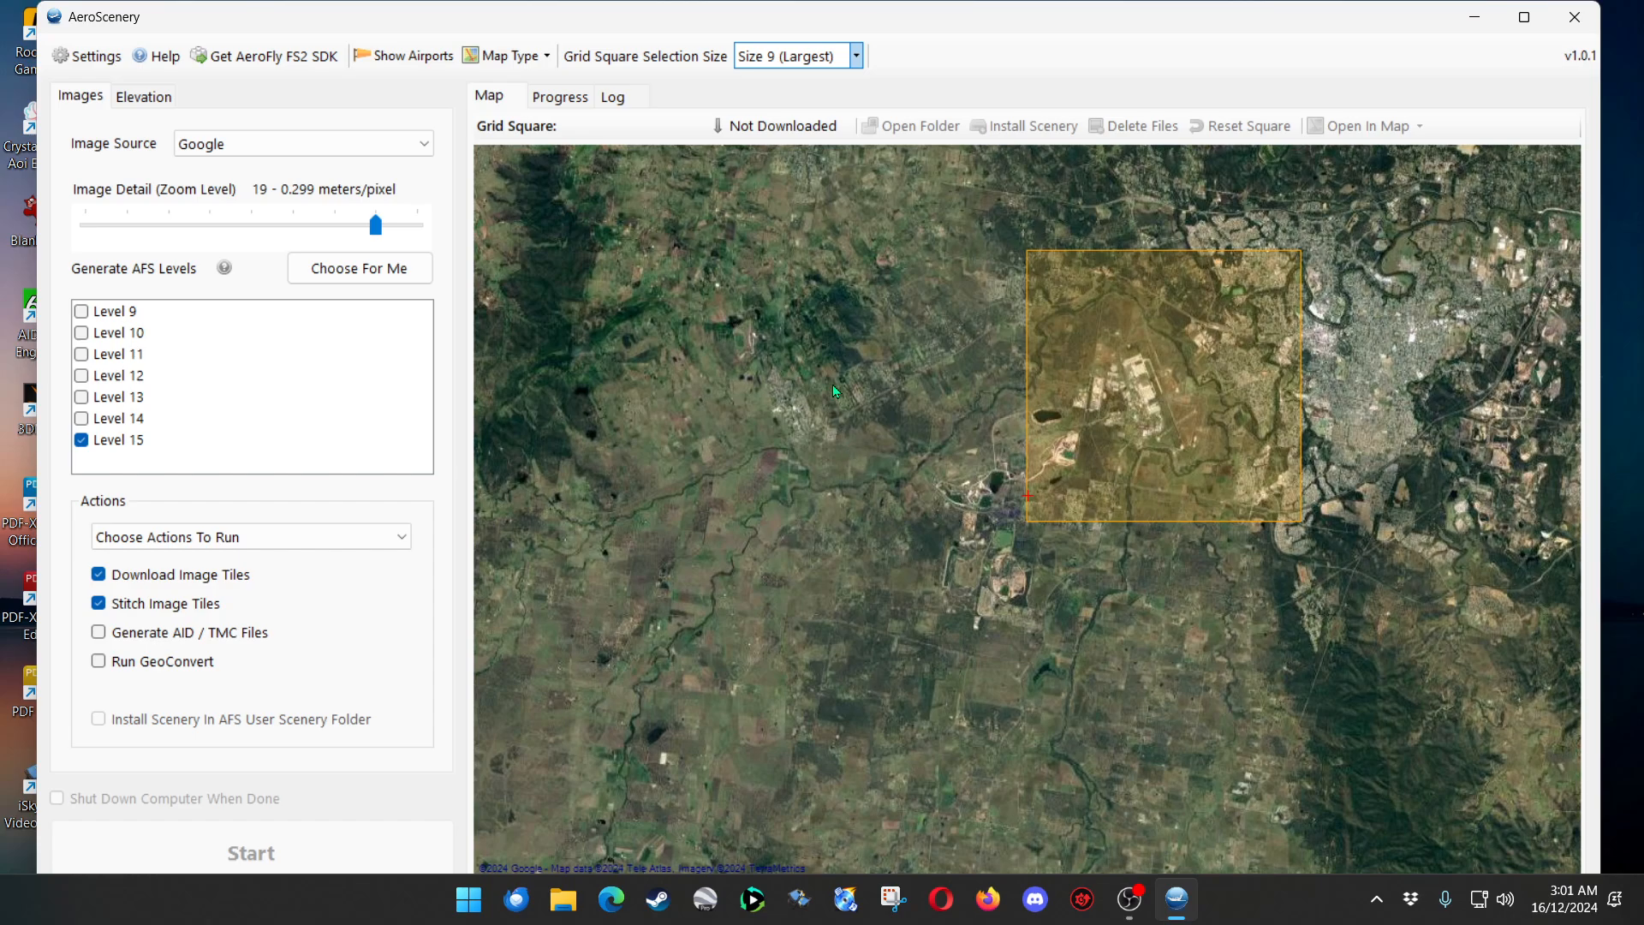
{"action": "left_click_drag", "start_coordinate": [832, 383], "coordinate": [586, 456]}
{"action": "left_click_drag", "start_coordinate": [848, 452], "coordinate": [945, 492]}
{"action": "left_click", "coordinate": [425, 144]}
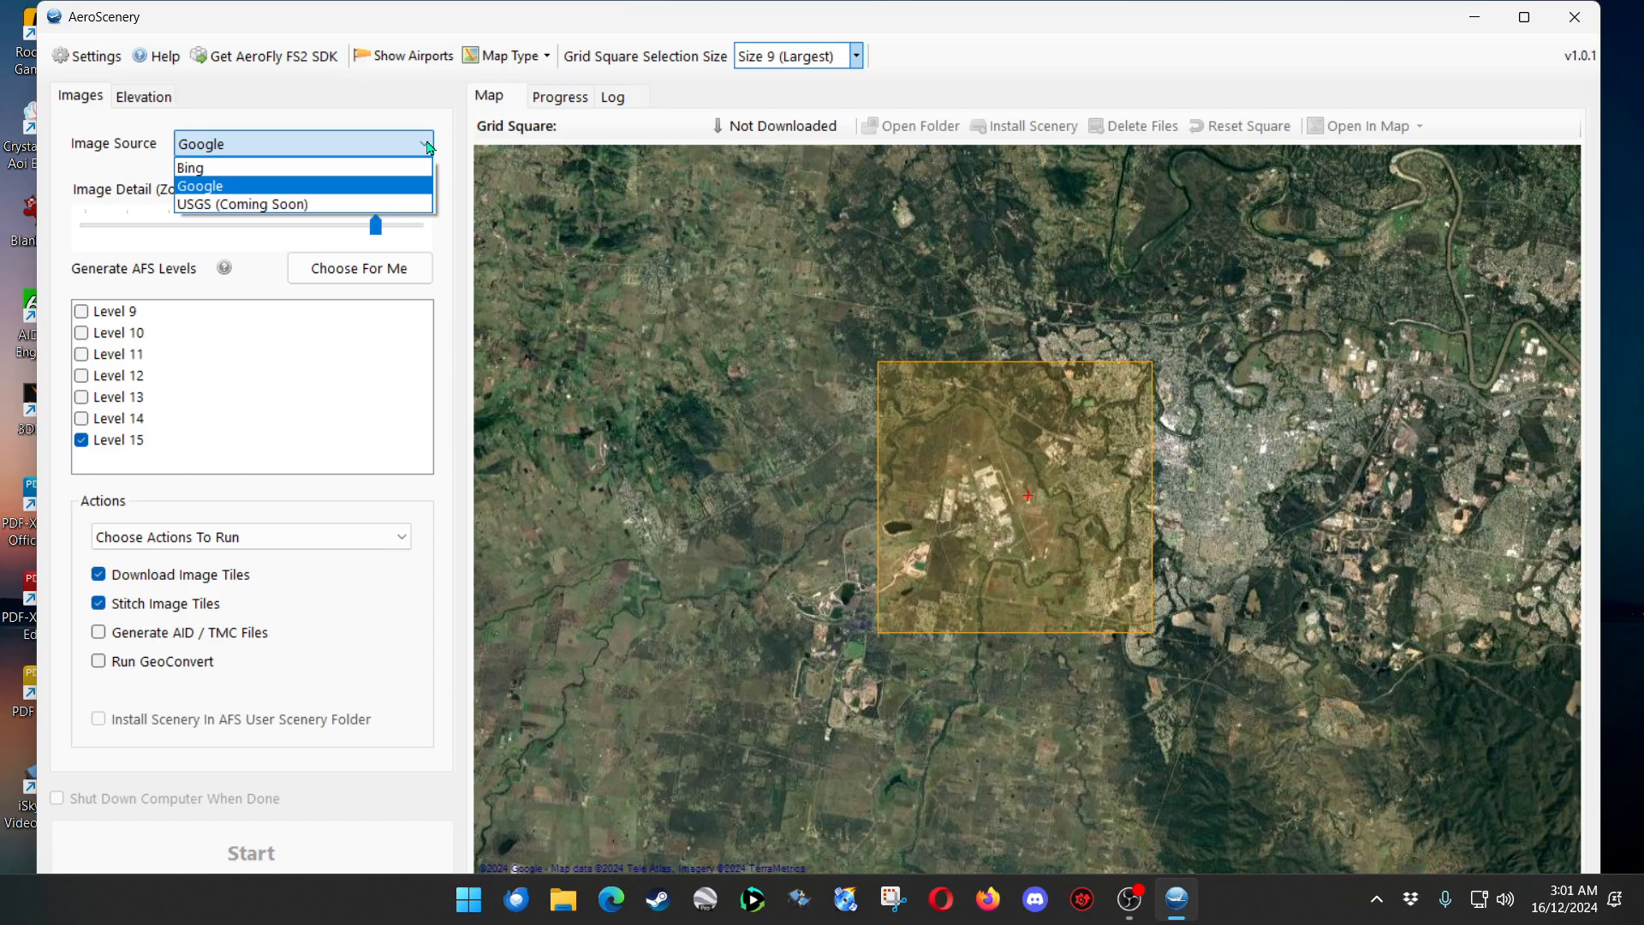
{"action": "left_click", "coordinate": [414, 188]}
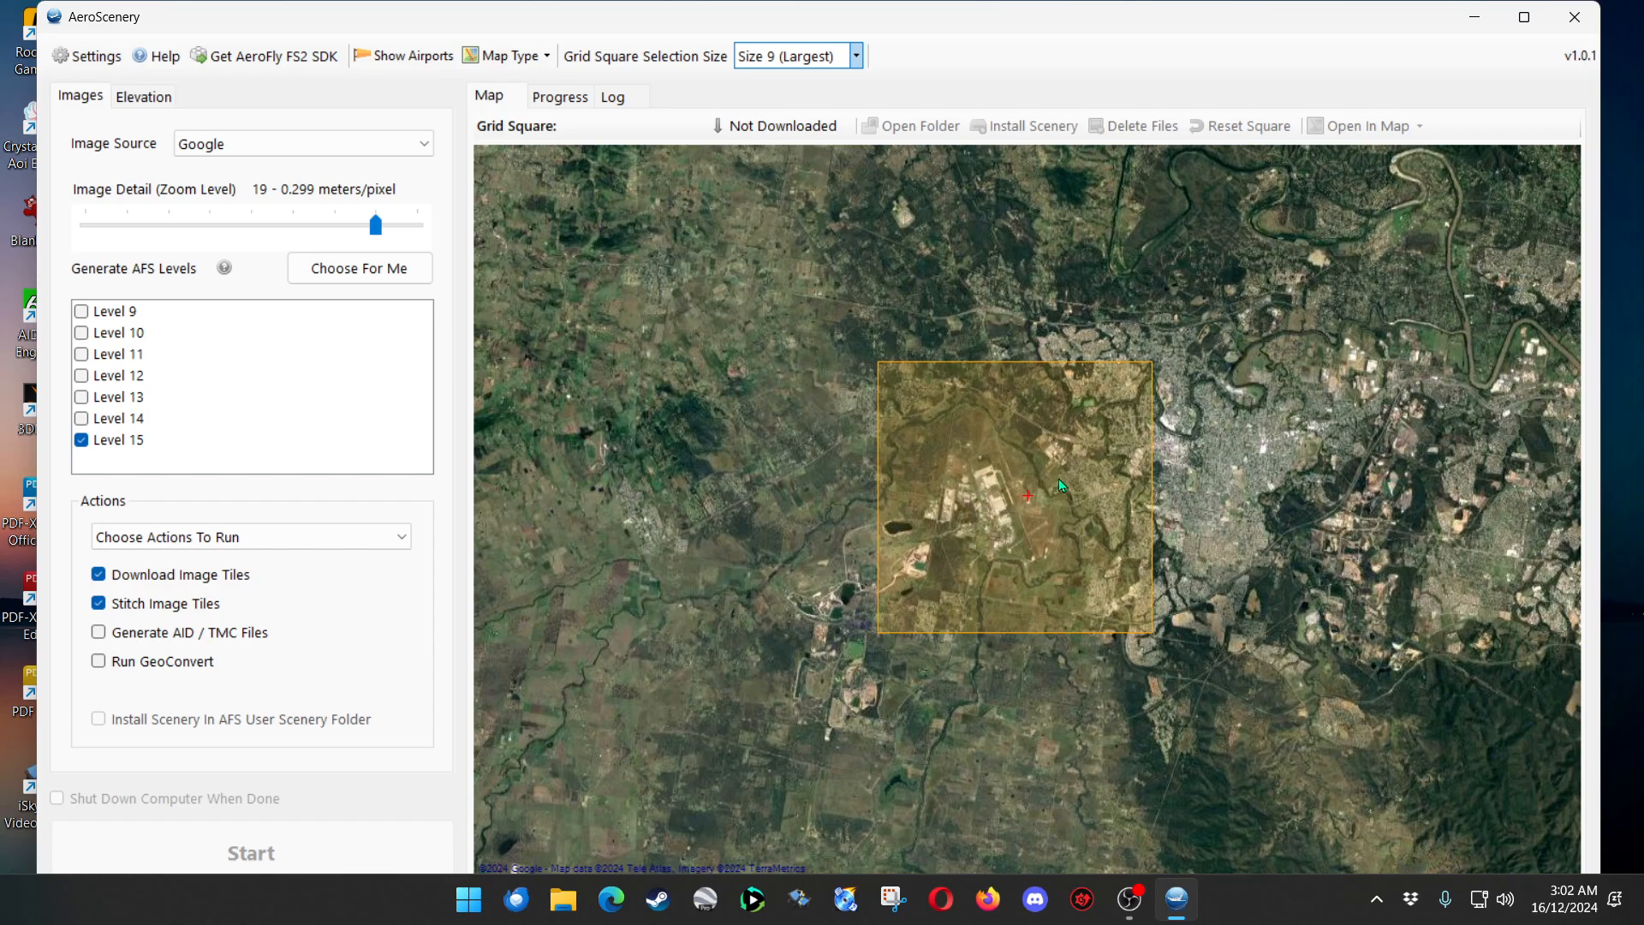
Keep the grid square size at Size 9 (Largest) and select the grid square containing the small orange square.
{"action": "left_click", "coordinate": [856, 56]}
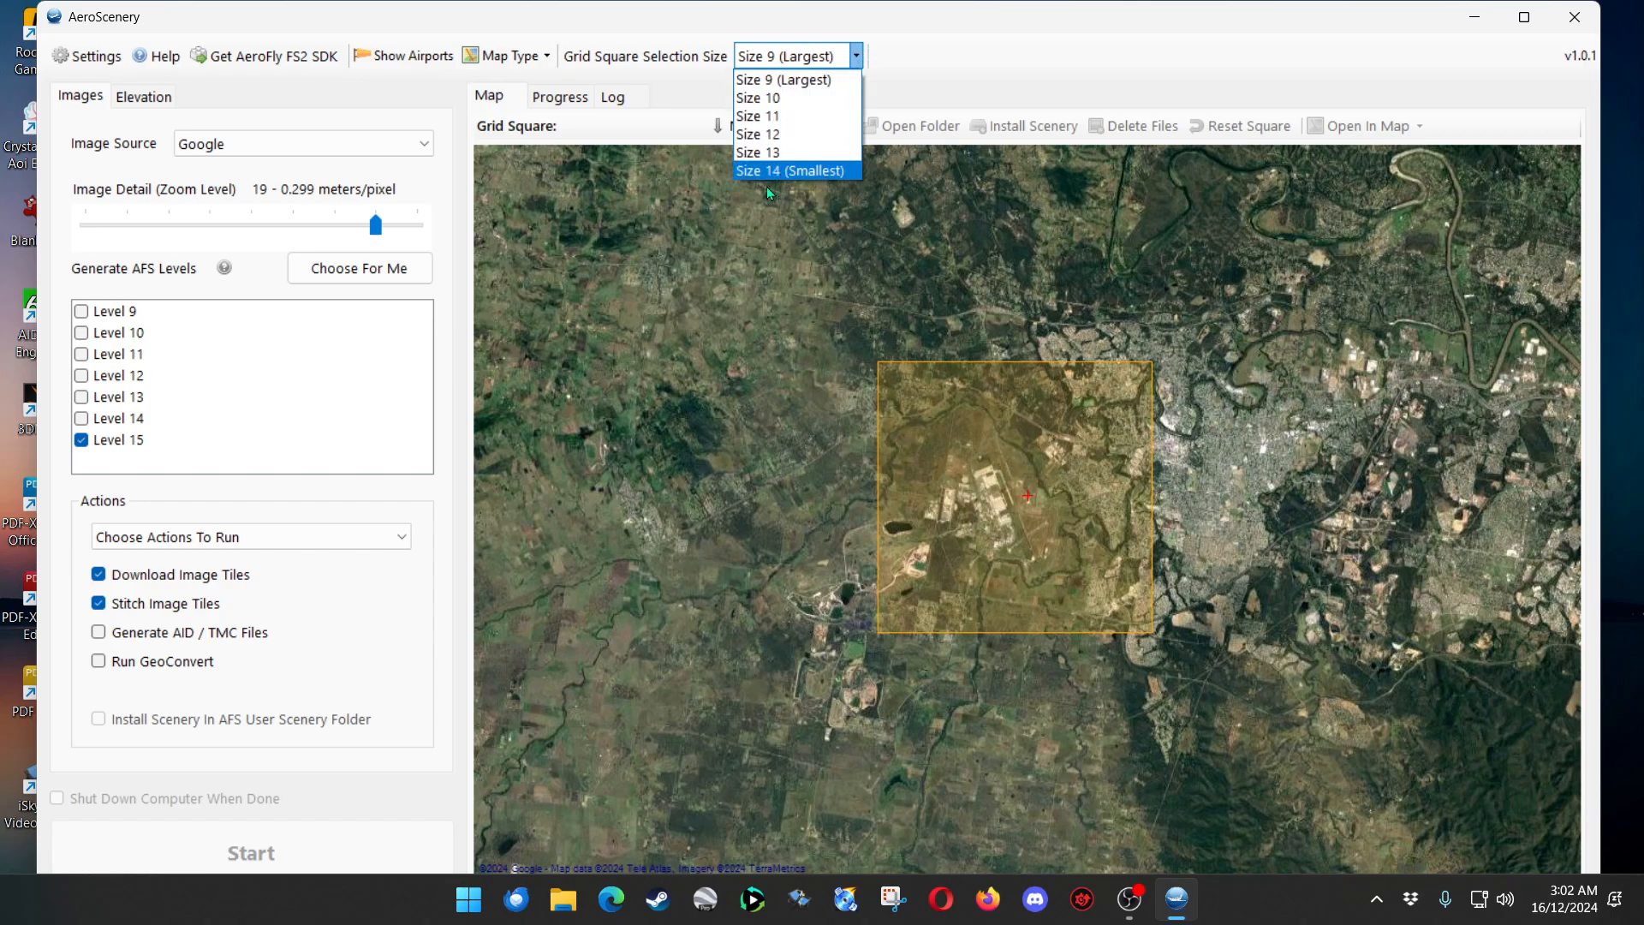
{"action": "left_click", "coordinate": [848, 366]}
{"action": "scroll", "coordinate": [848, 366], "scroll_direction": "down", "scroll_amount": 1}
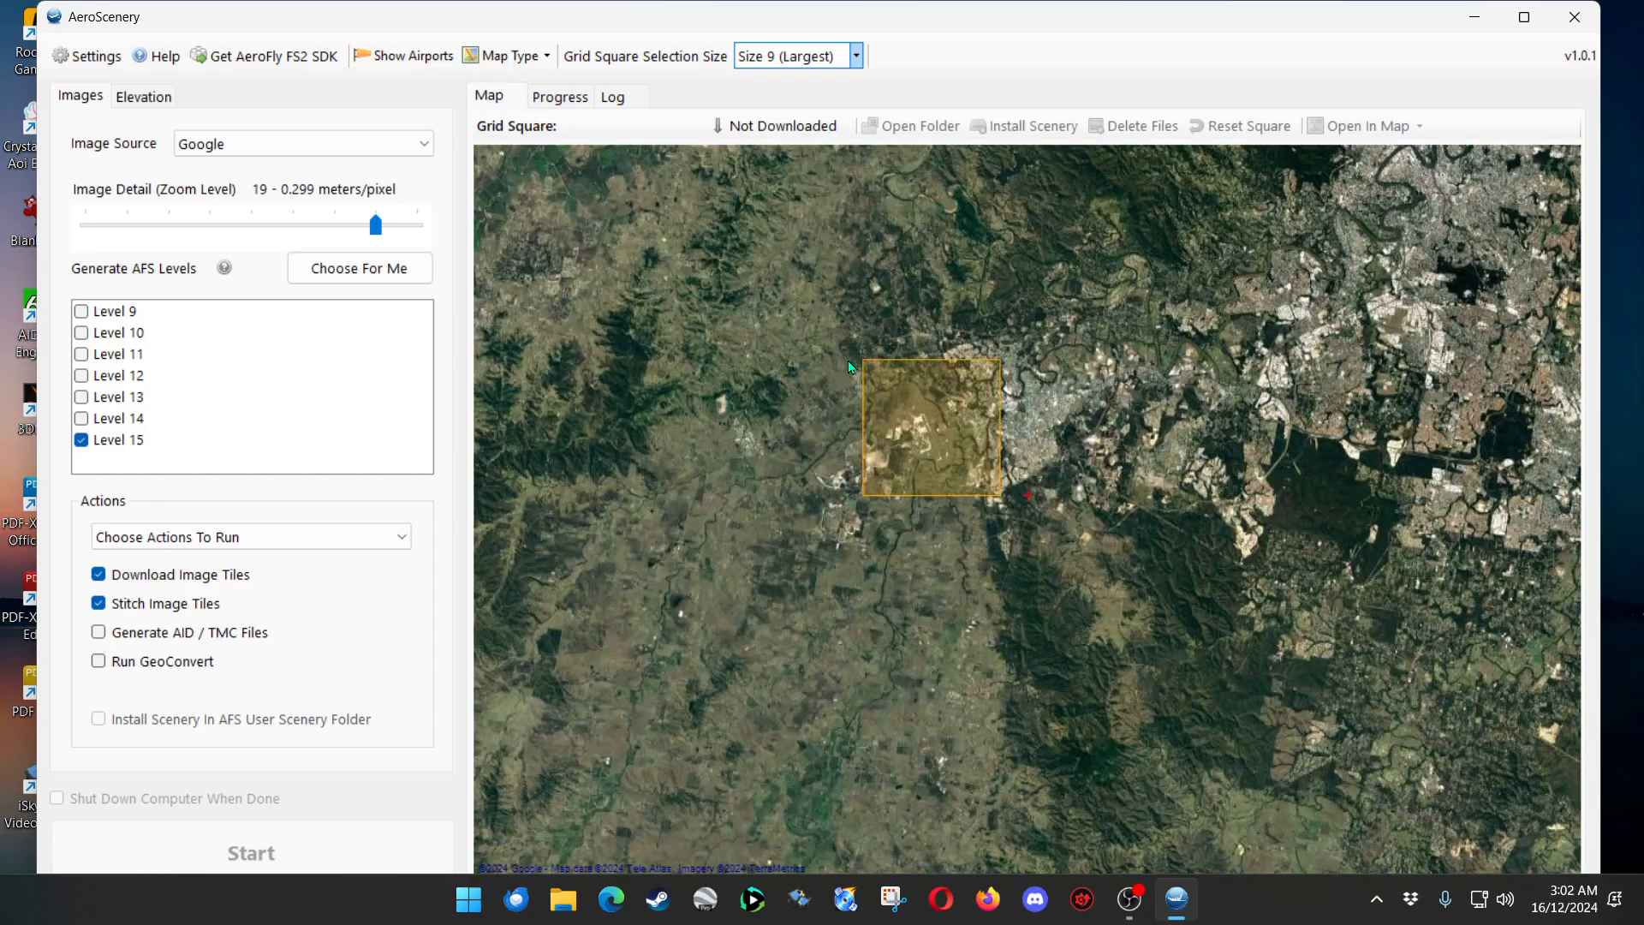
{"action": "scroll", "coordinate": [848, 366], "scroll_direction": "down", "scroll_amount": 1}
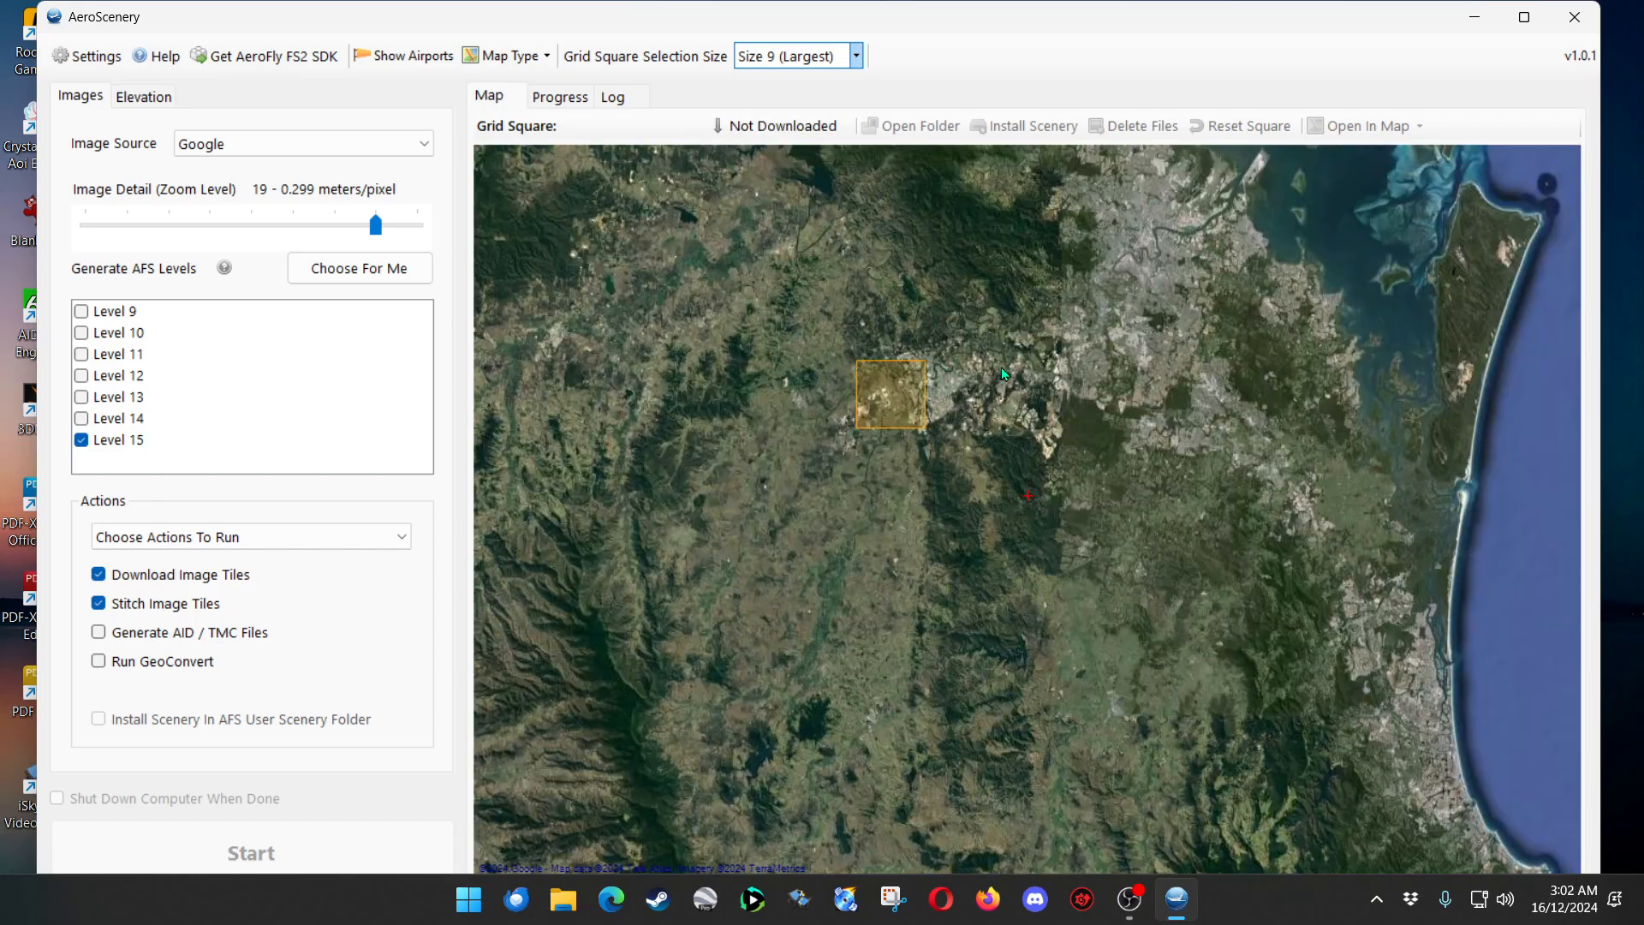
{"action": "left_click_drag", "start_coordinate": [1003, 373], "coordinate": [1139, 469]}
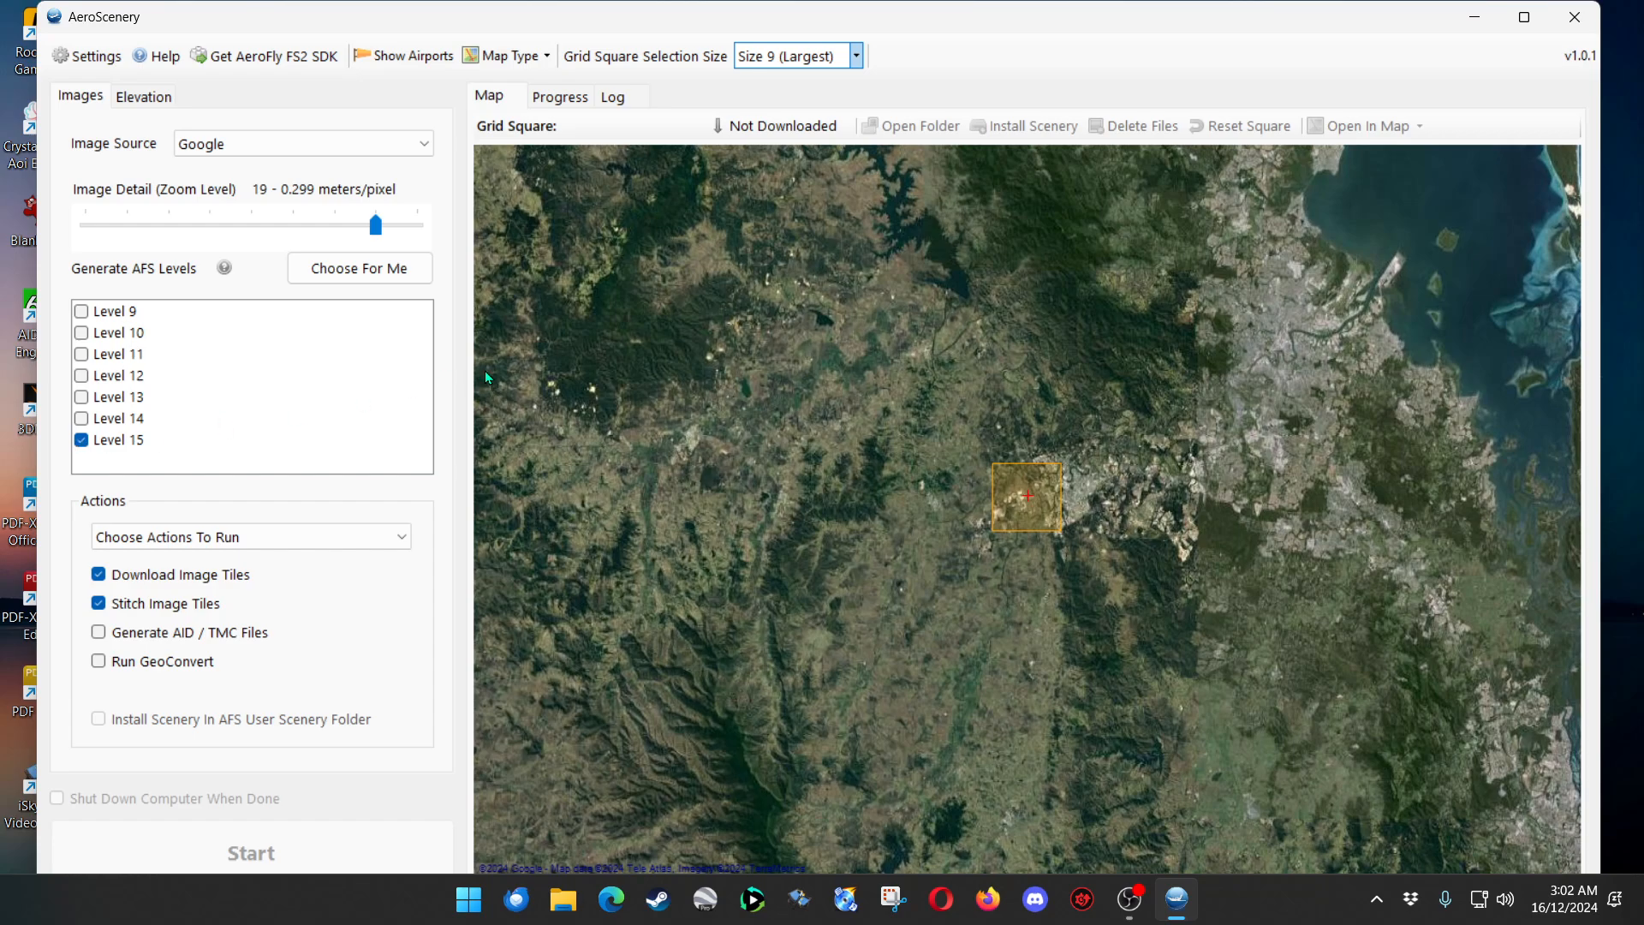
{"action": "scroll", "coordinate": [947, 492], "scroll_direction": "down", "scroll_amount": 1}
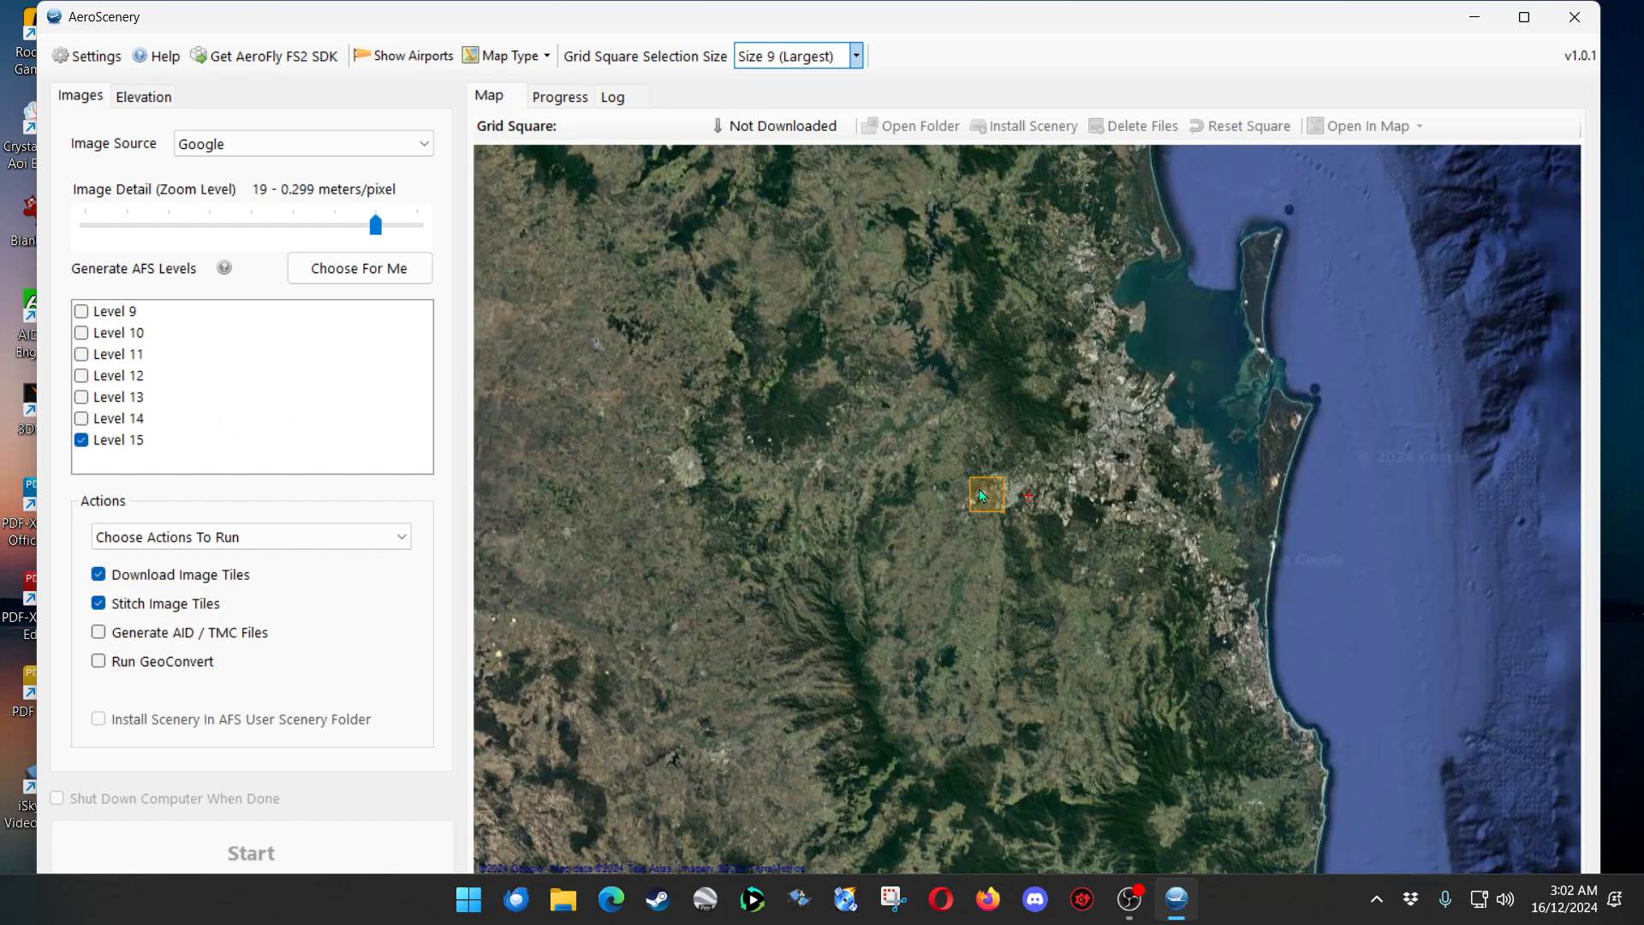
{"action": "left_click", "coordinate": [978, 489]}
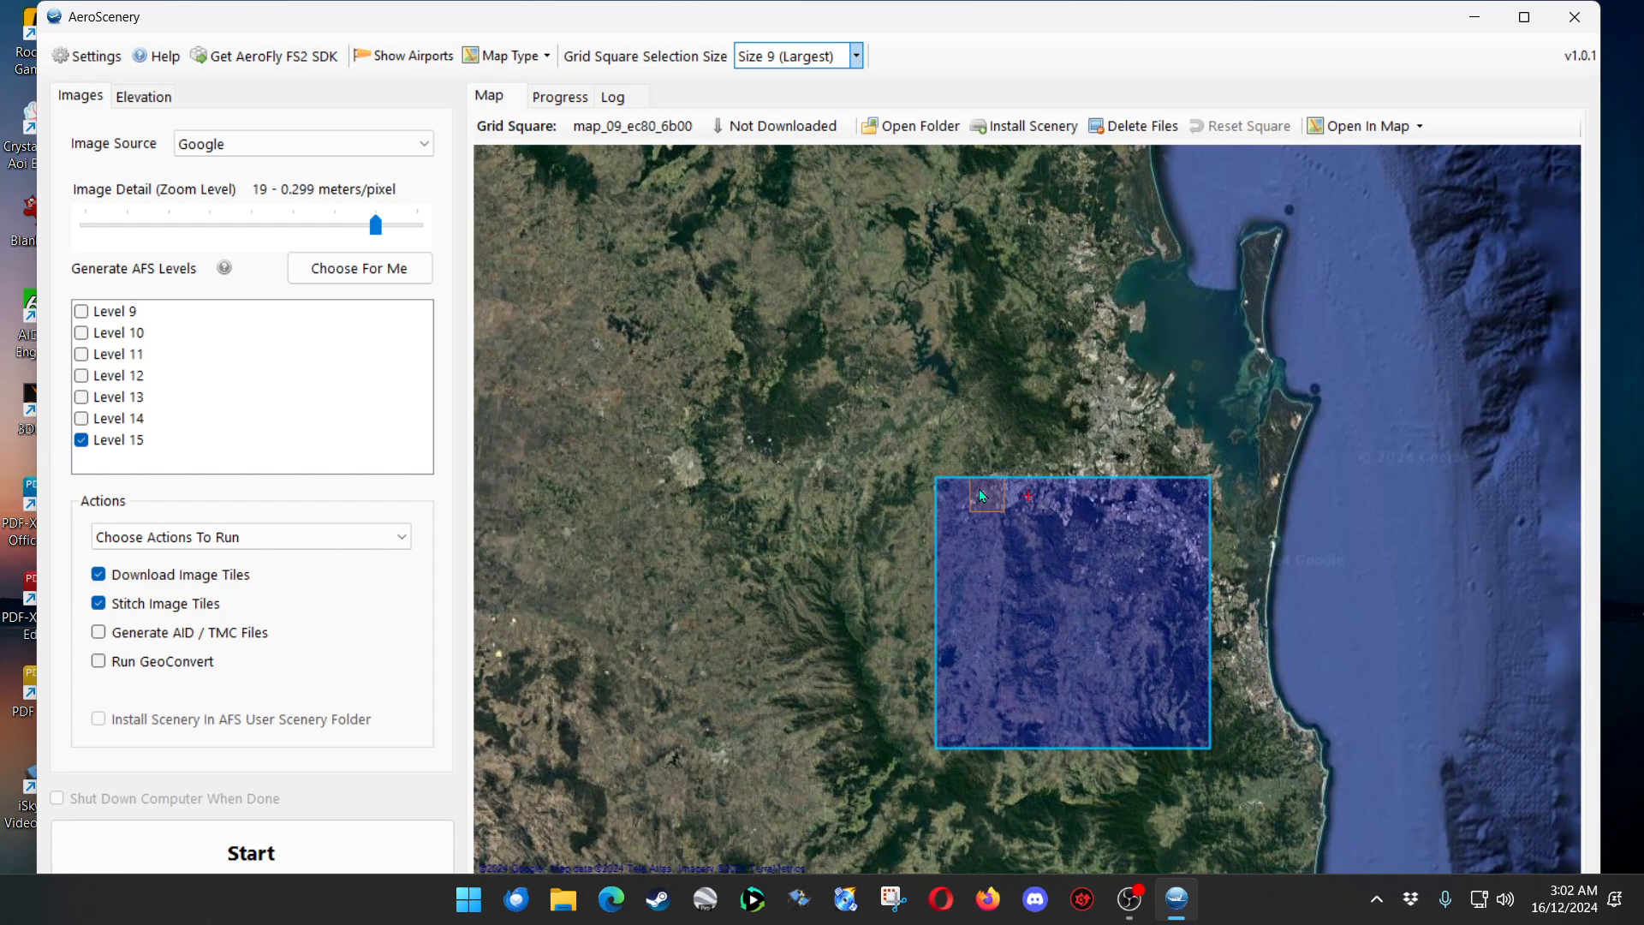
Toggle the selection of the size 9 grid square off and on repeatedly, leaving it selected.
{"action": "left_click", "coordinate": [1029, 548]}
{"action": "left_click", "coordinate": [1029, 548]}
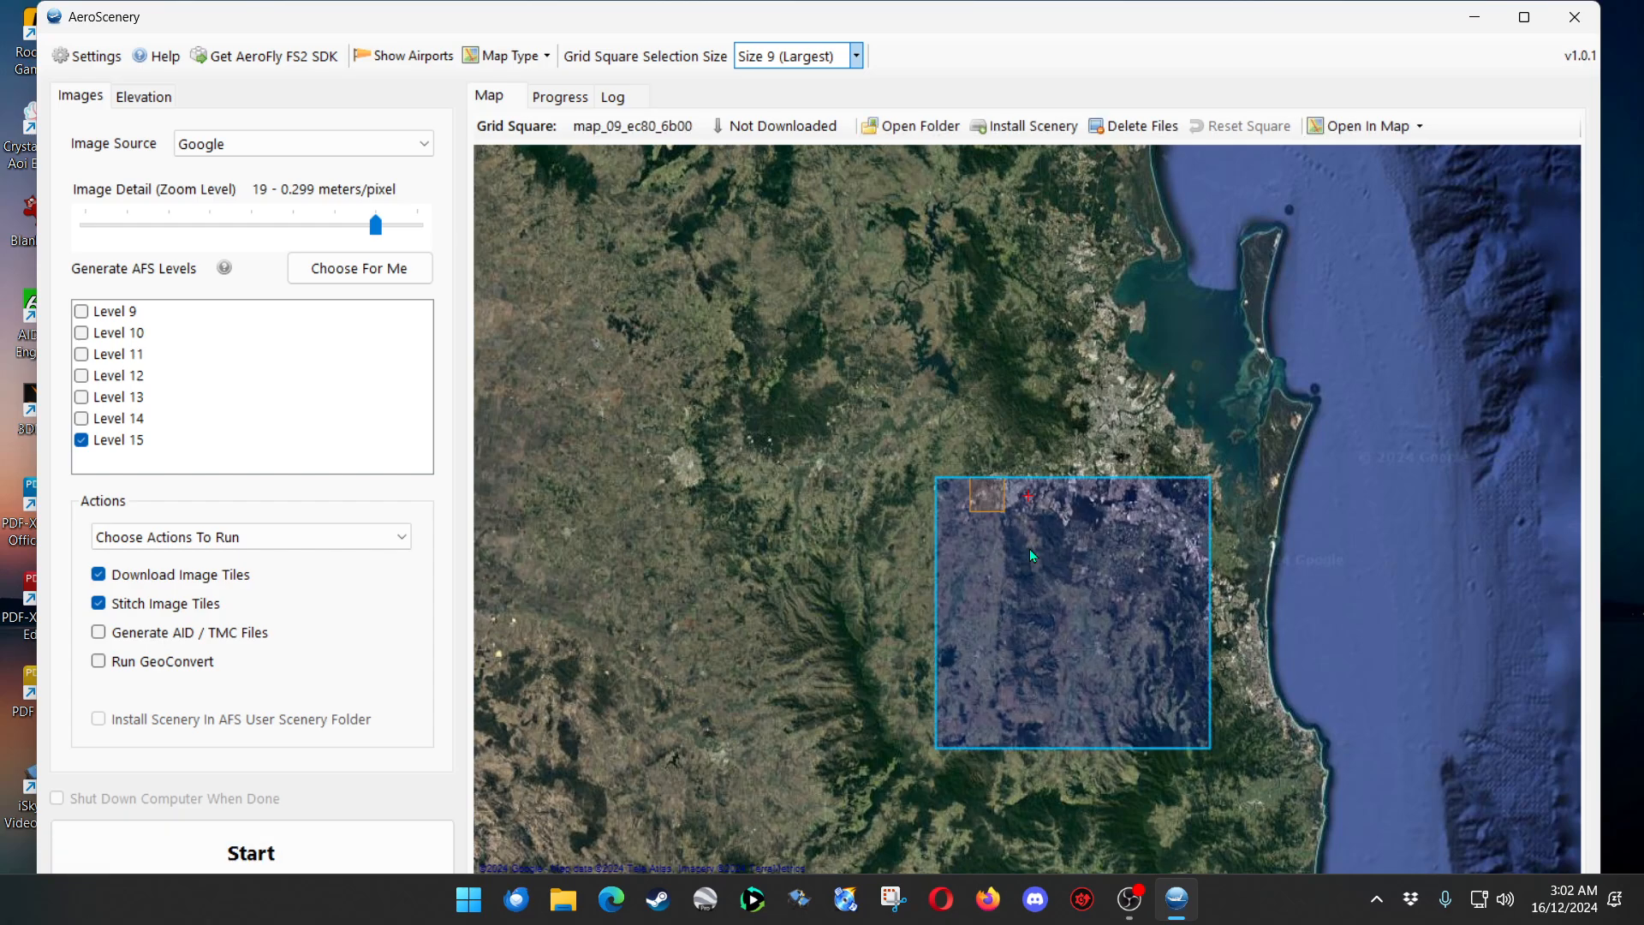
{"action": "left_click", "coordinate": [1029, 549]}
{"action": "left_click", "coordinate": [1029, 548]}
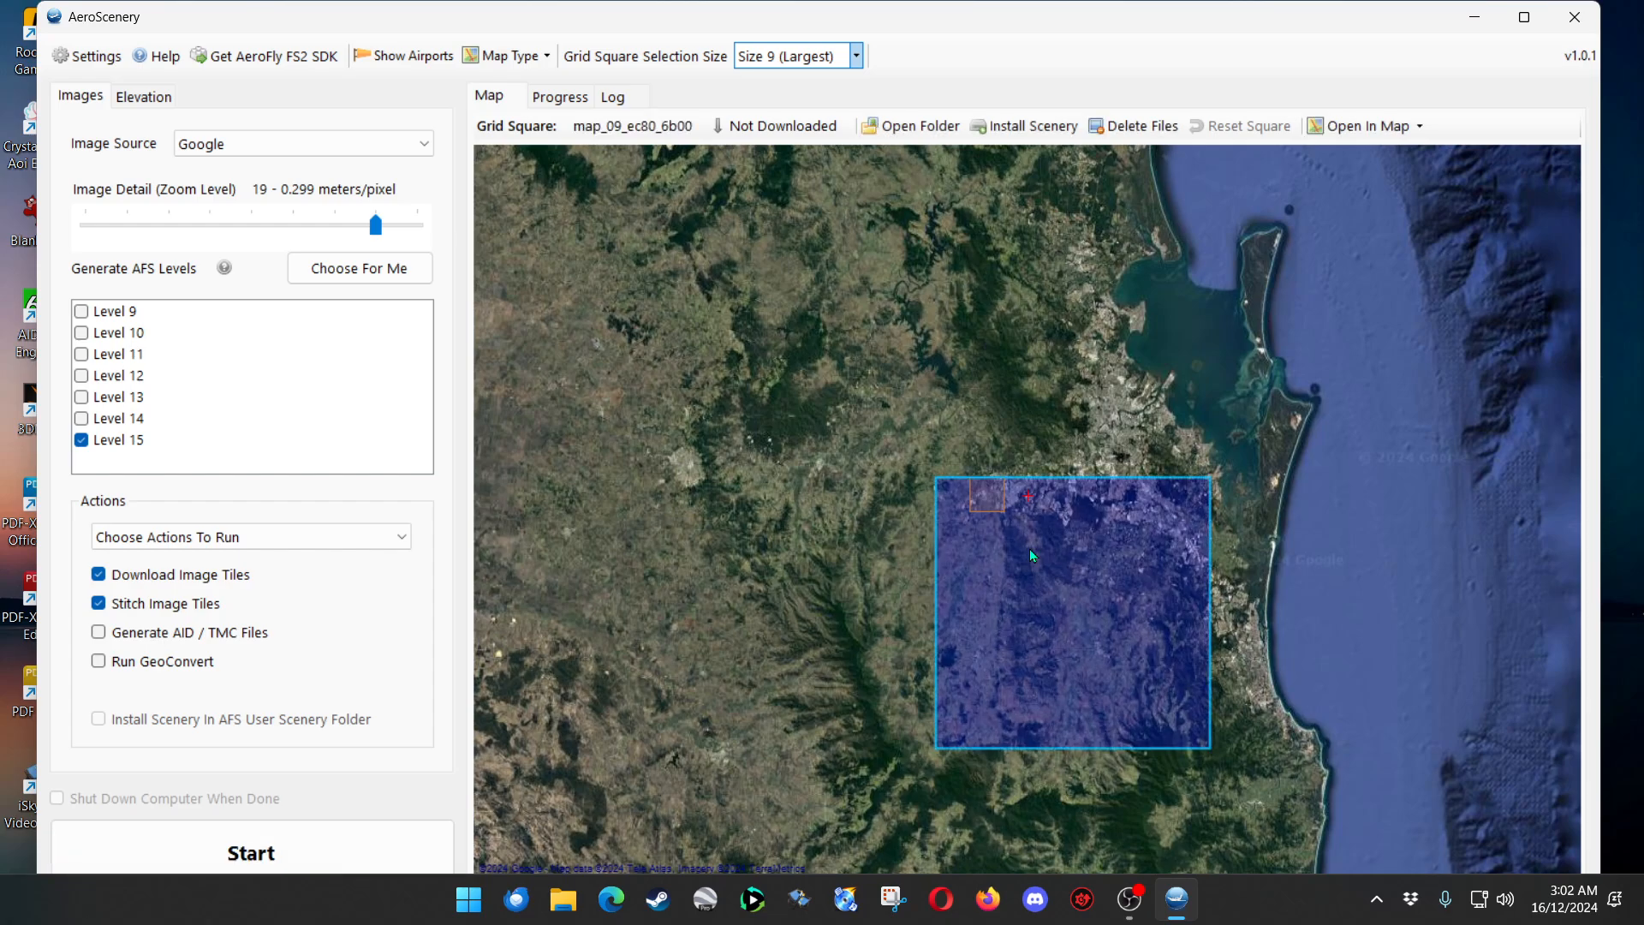
{"action": "left_click", "coordinate": [1029, 548]}
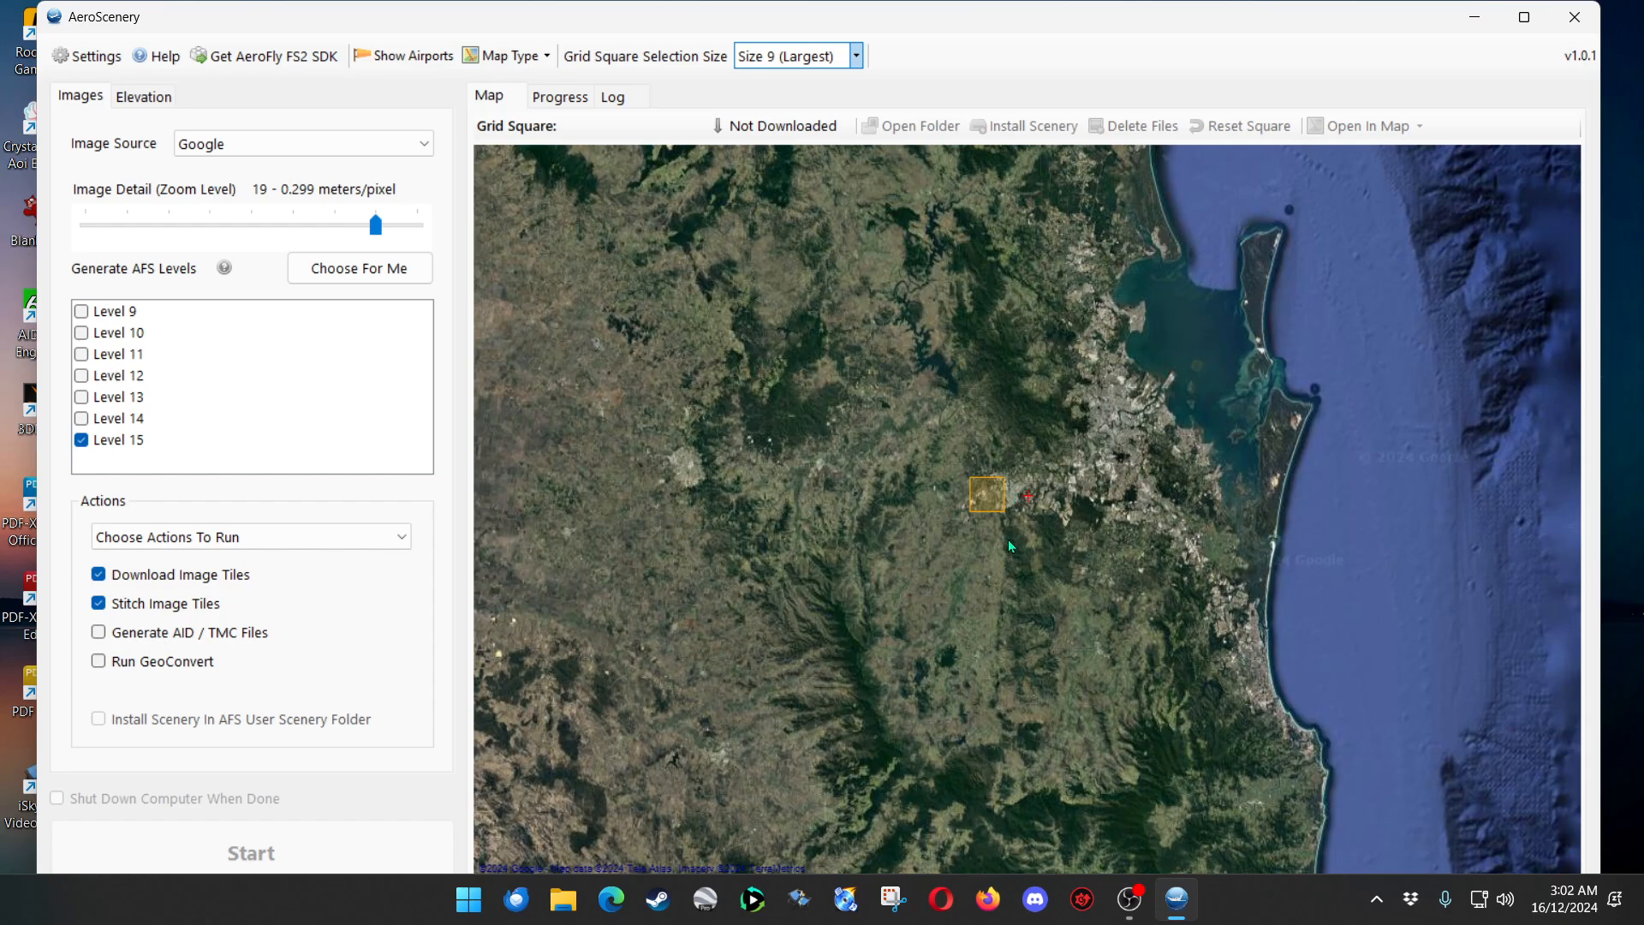
{"action": "left_click", "coordinate": [1009, 539]}
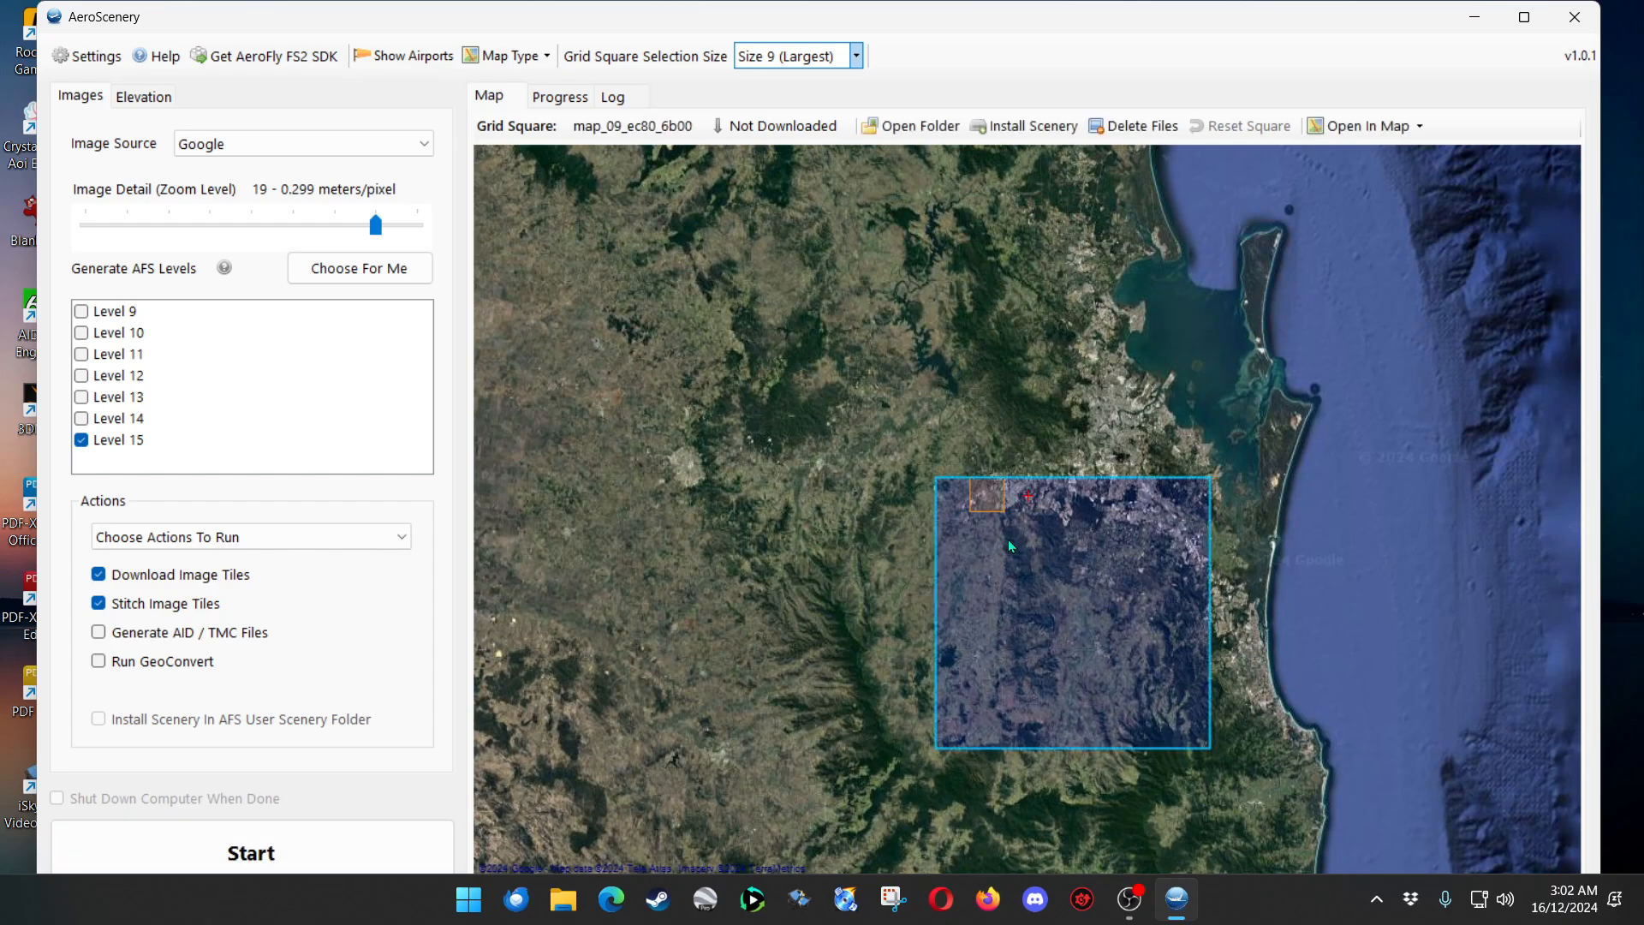
Add five size 9 squares: the one directly north, plus two columns of two squares extending west.
{"action": "left_click", "coordinate": [1035, 392]}
{"action": "left_click", "coordinate": [853, 390]}
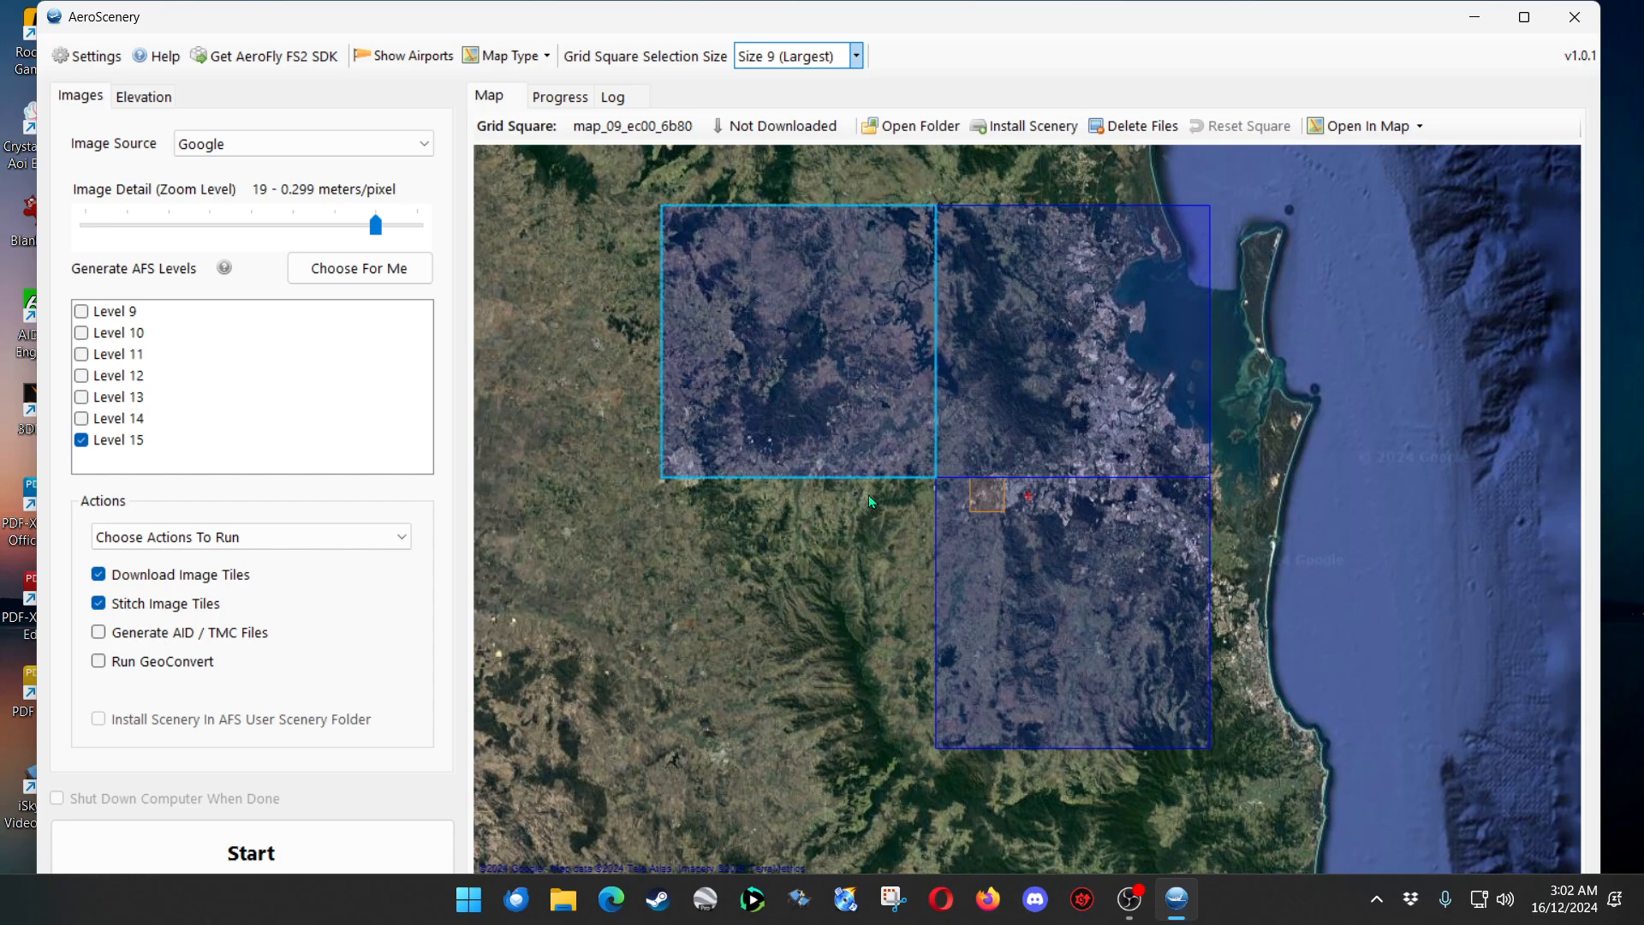
{"action": "left_click", "coordinate": [875, 593]}
{"action": "left_click", "coordinate": [527, 386]}
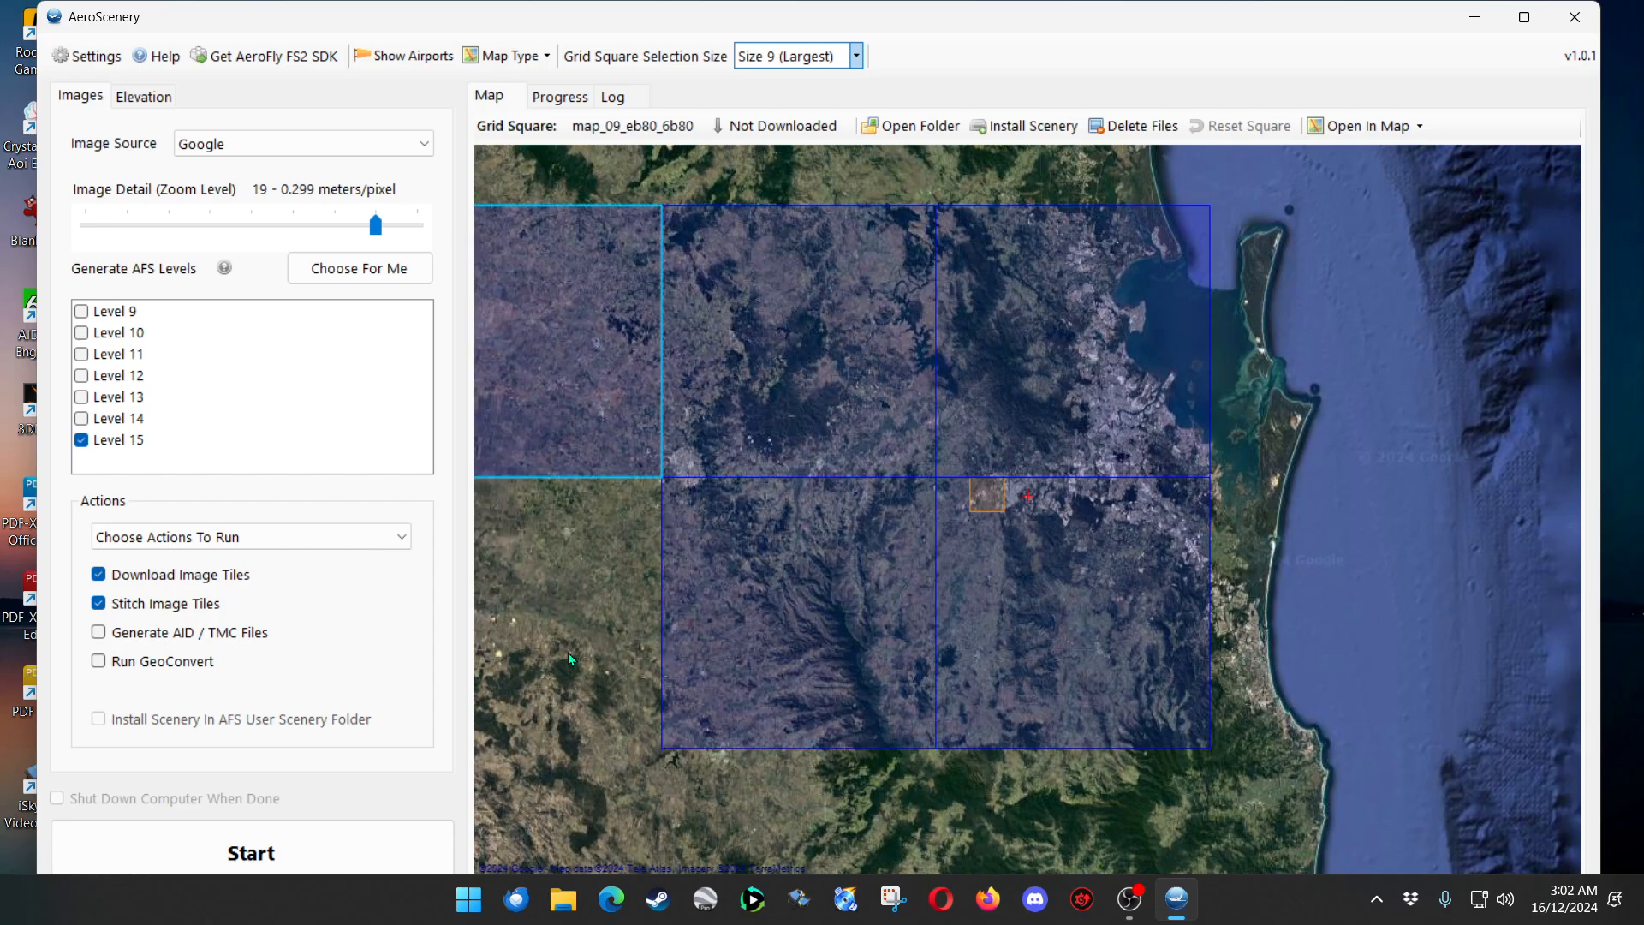
{"action": "left_click", "coordinate": [564, 648]}
Add the row of four size 9 squares along the south and the two remaining coastal squares on the east.
{"action": "left_click", "coordinate": [1107, 819]}
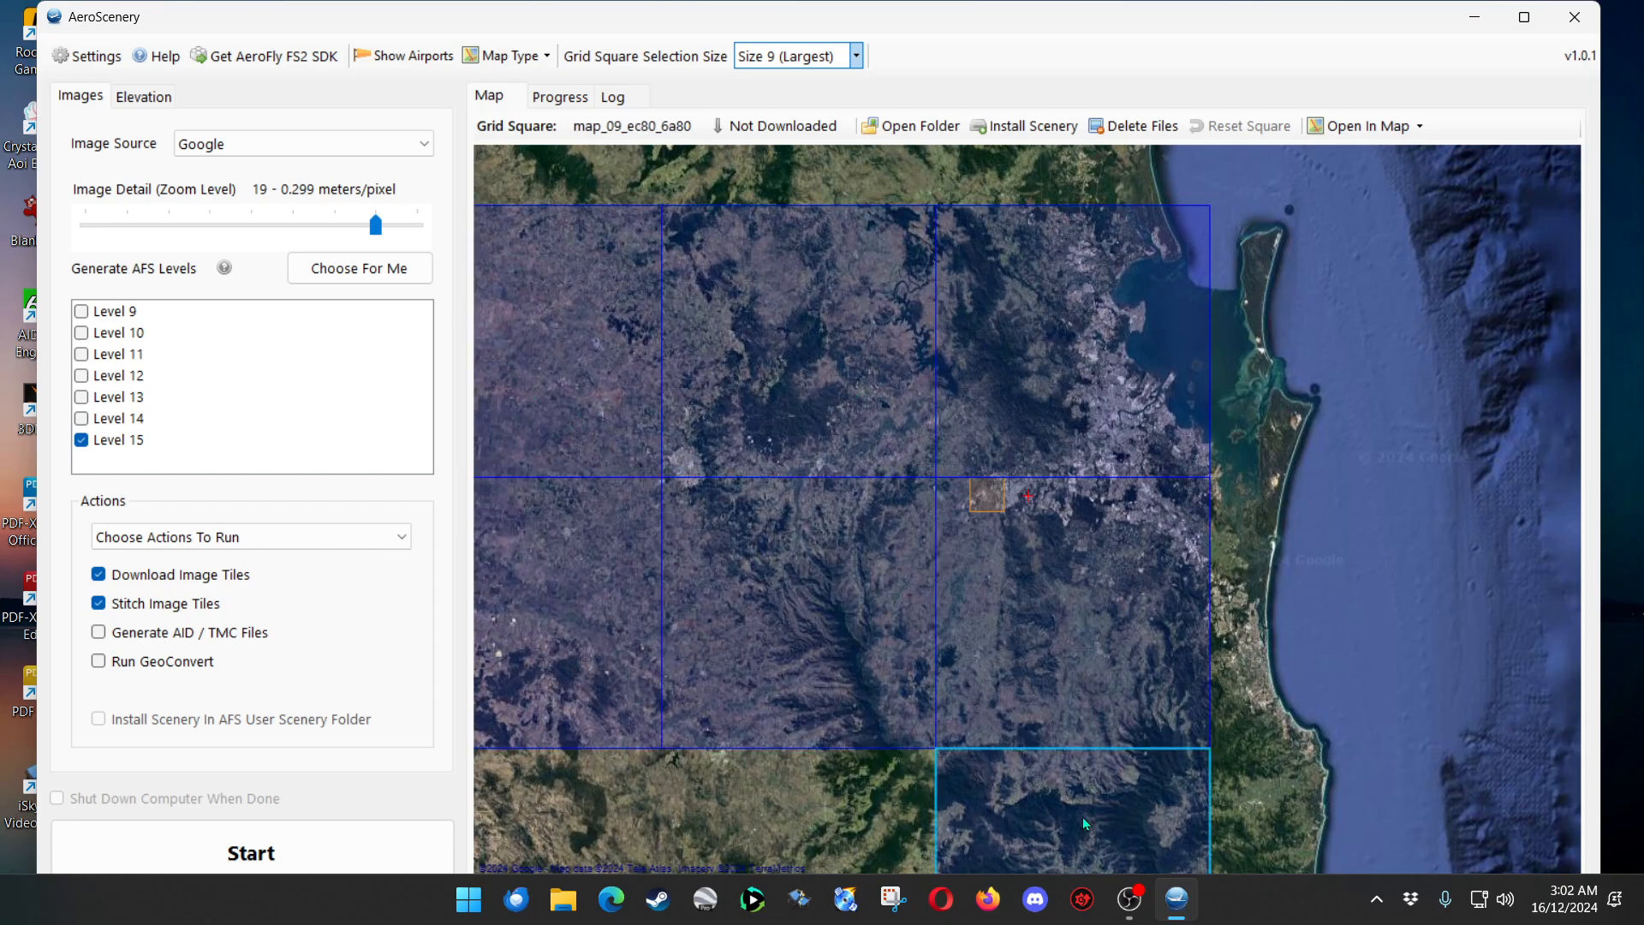
{"action": "left_click", "coordinate": [826, 793]}
{"action": "left_click", "coordinate": [583, 803]}
{"action": "left_click", "coordinate": [1276, 815]}
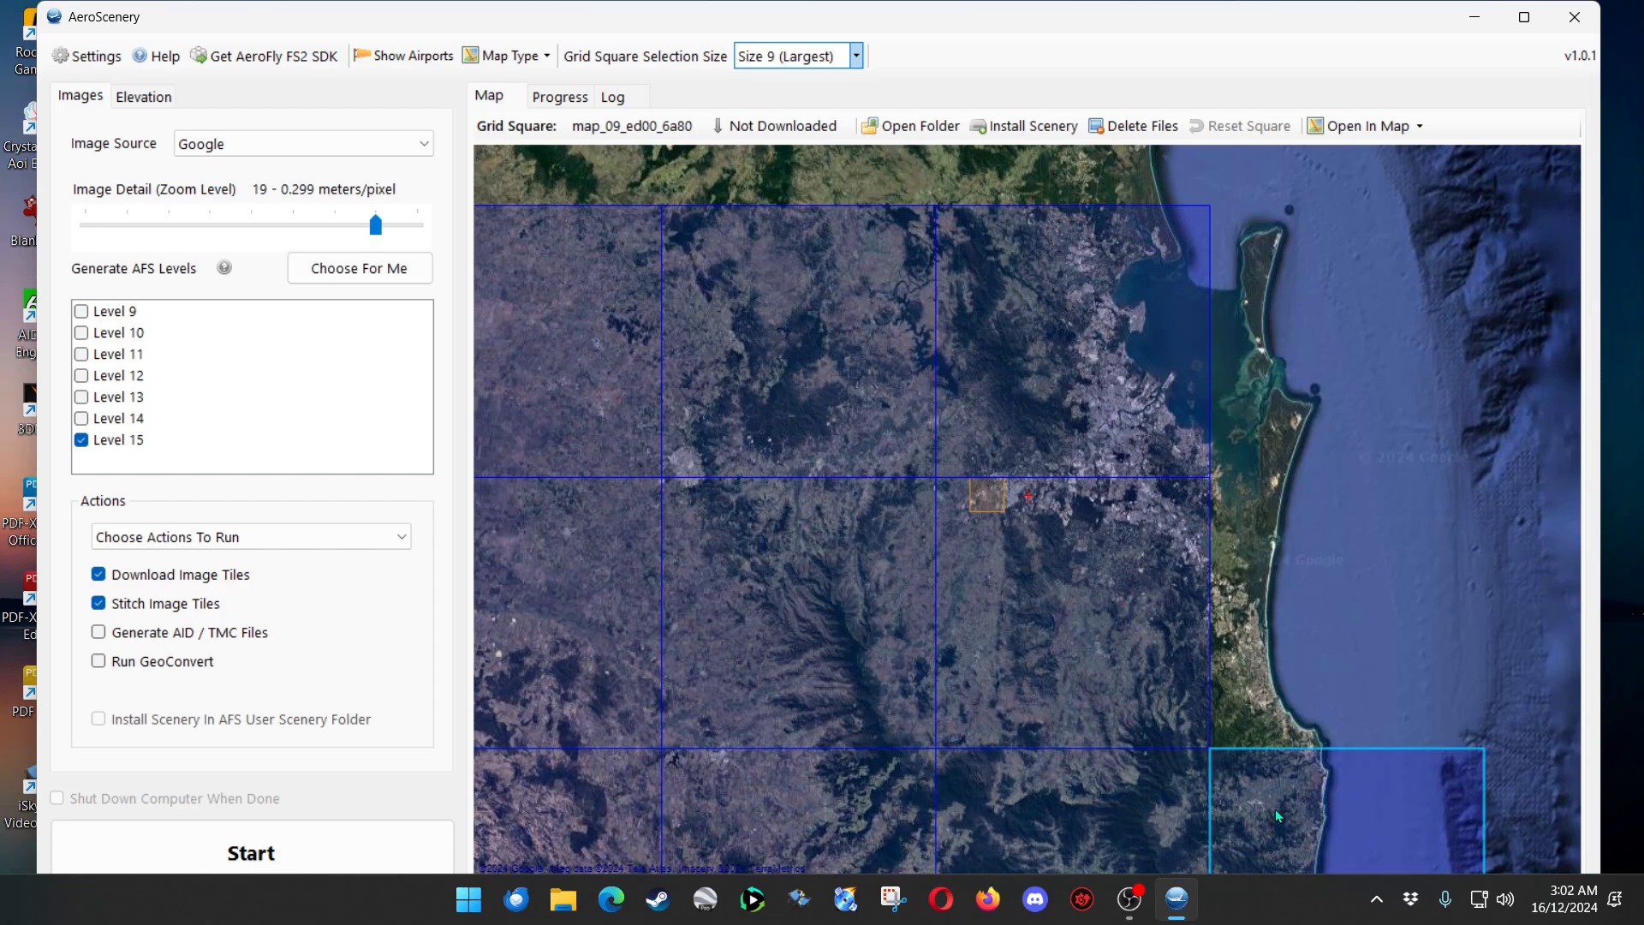
{"action": "left_click", "coordinate": [1279, 646]}
{"action": "left_click", "coordinate": [1270, 428]}
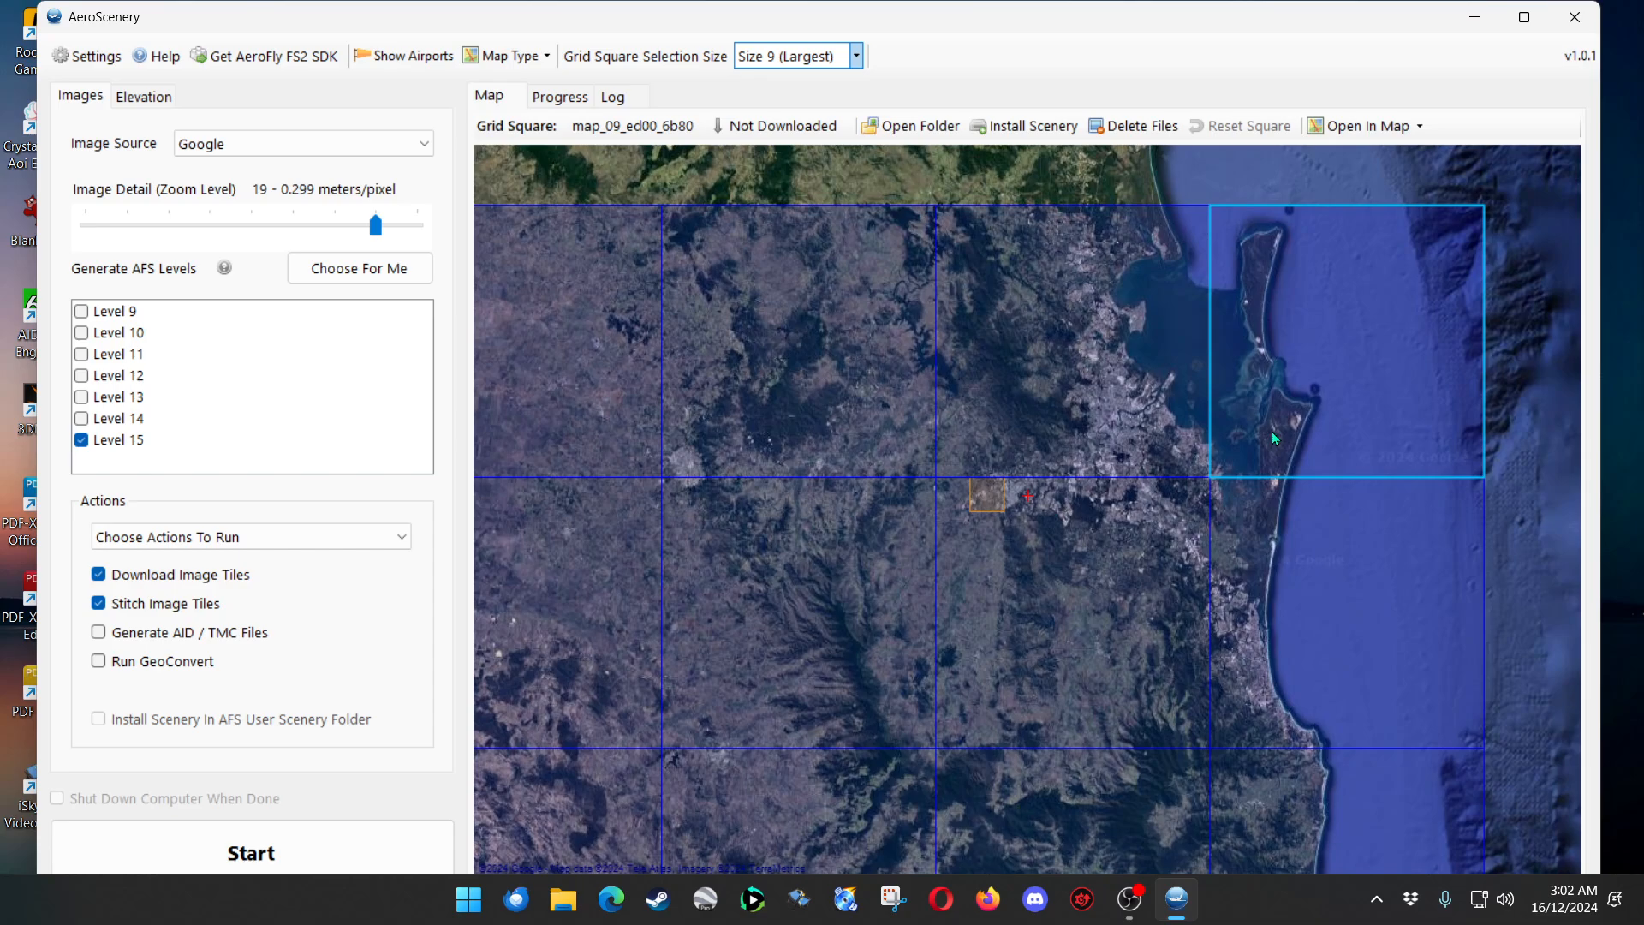
Add three size 9 squares in the row north of the selected block, from the mainland coast westward.
{"action": "left_click_drag", "start_coordinate": [1156, 393], "coordinate": [1373, 703]}
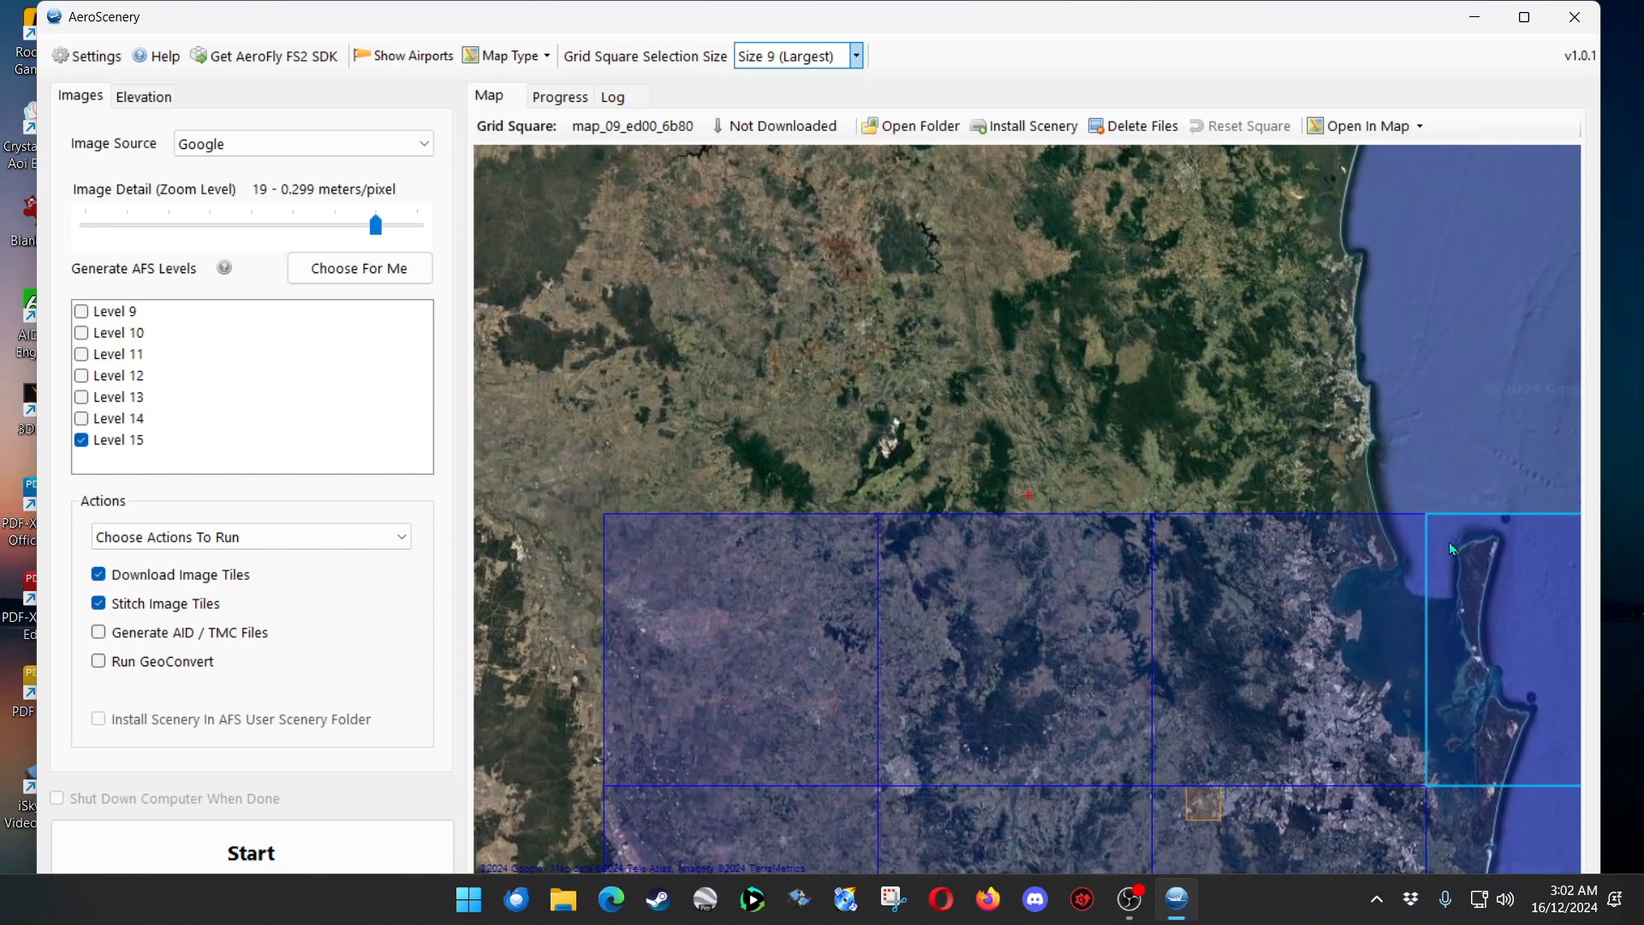
{"action": "left_click", "coordinate": [1295, 403]}
{"action": "left_click", "coordinate": [1058, 418]}
{"action": "left_click", "coordinate": [754, 419]}
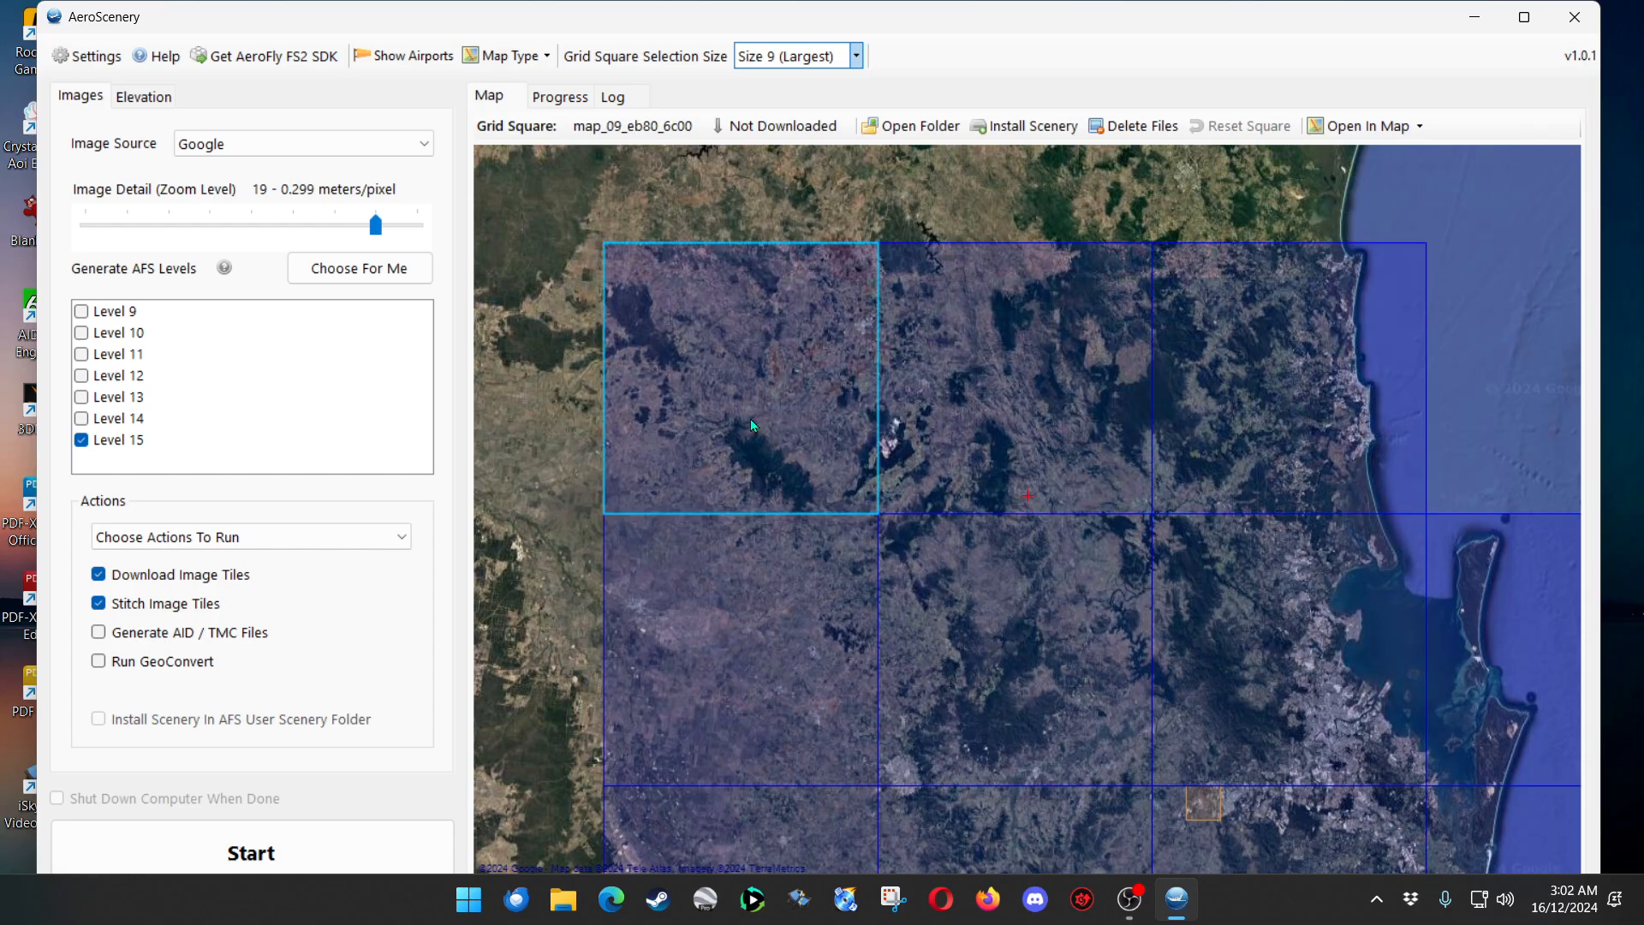
Add a column of four size 9 squares along the western edge of the selected block.
{"action": "left_click_drag", "start_coordinate": [933, 589], "coordinate": [1367, 567]}
{"action": "left_click", "coordinate": [926, 389]}
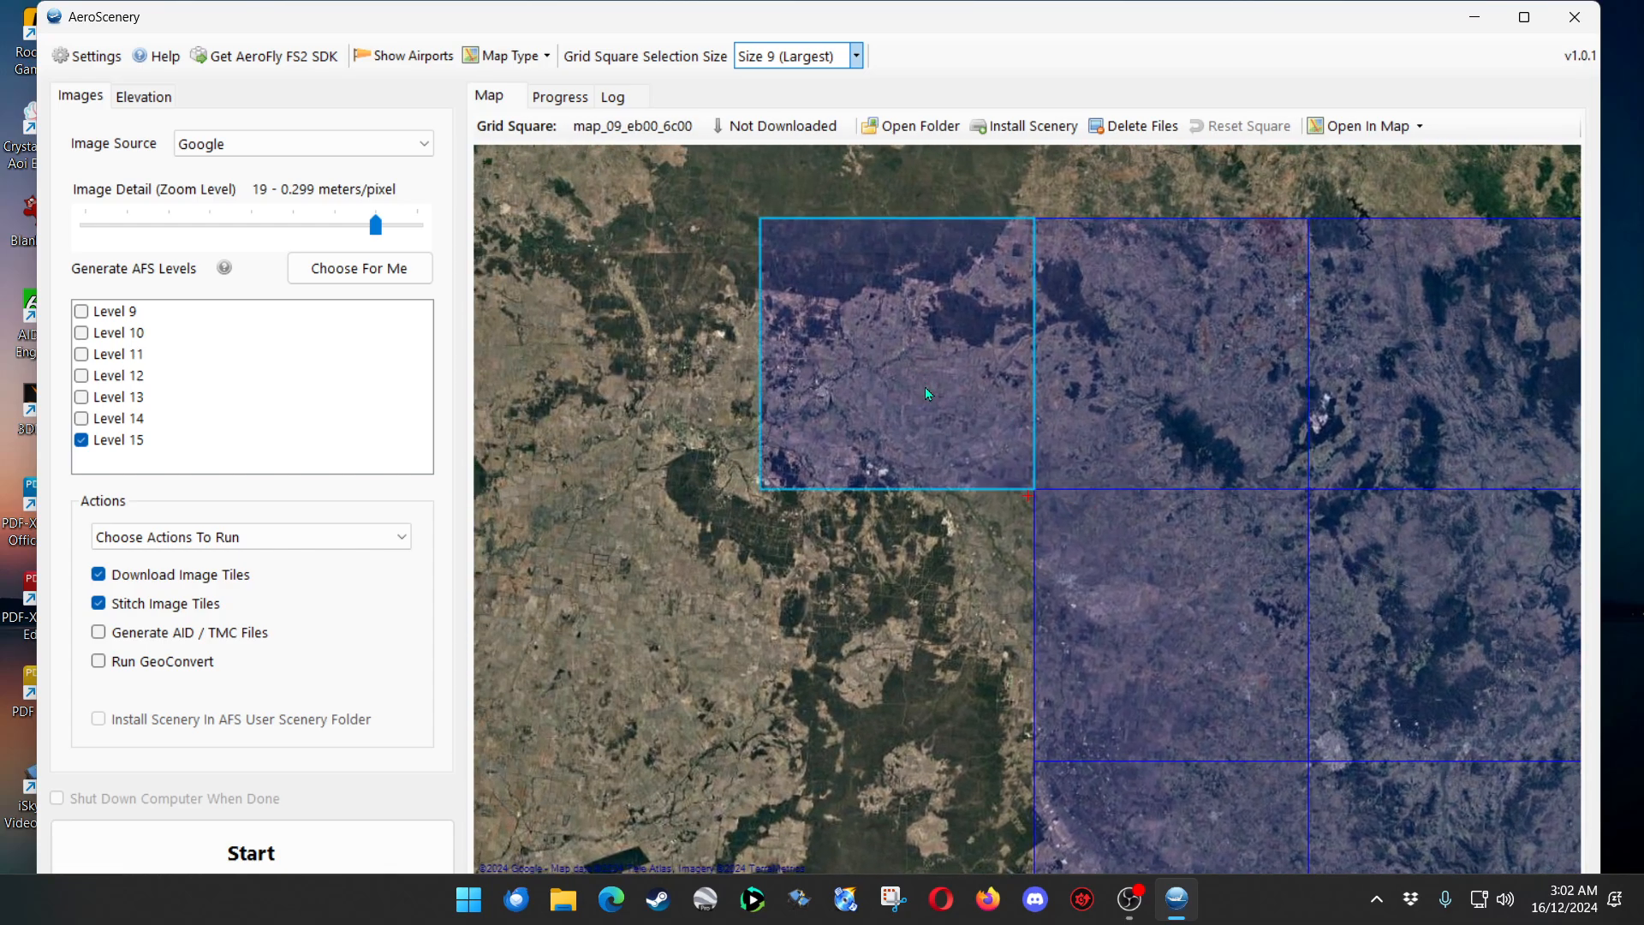
{"action": "left_click", "coordinate": [957, 648]}
{"action": "left_click_drag", "start_coordinate": [1124, 722], "coordinate": [1088, 271]}
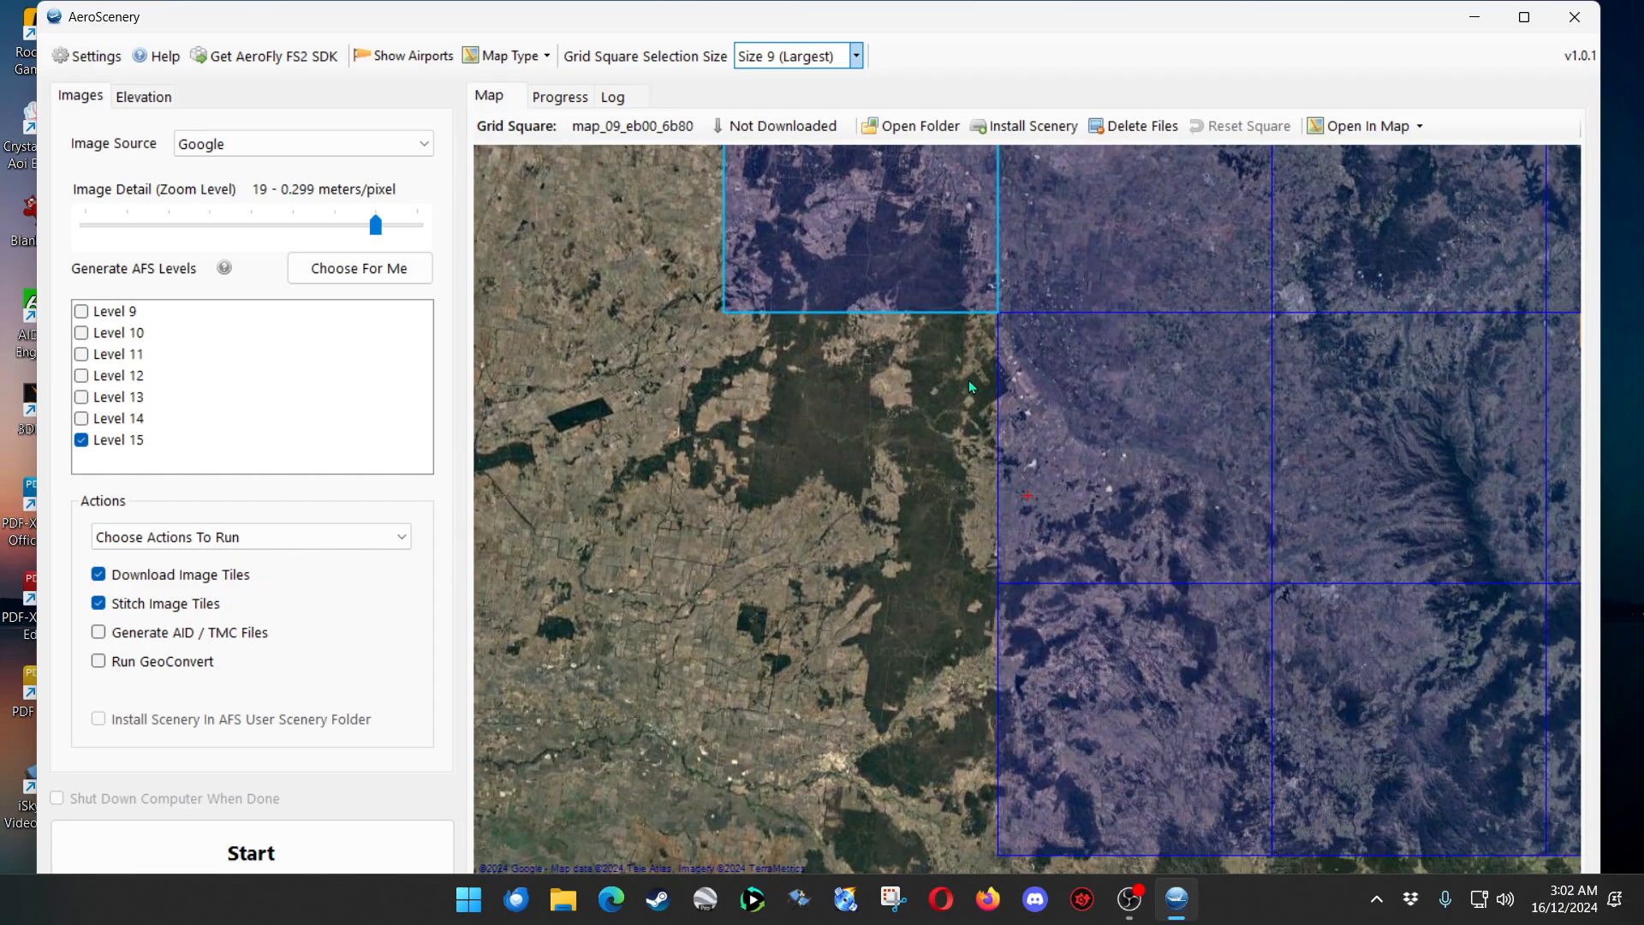
{"action": "left_click", "coordinate": [952, 416]}
{"action": "left_click_drag", "start_coordinate": [1115, 581], "coordinate": [1105, 327]}
{"action": "left_click", "coordinate": [887, 484]}
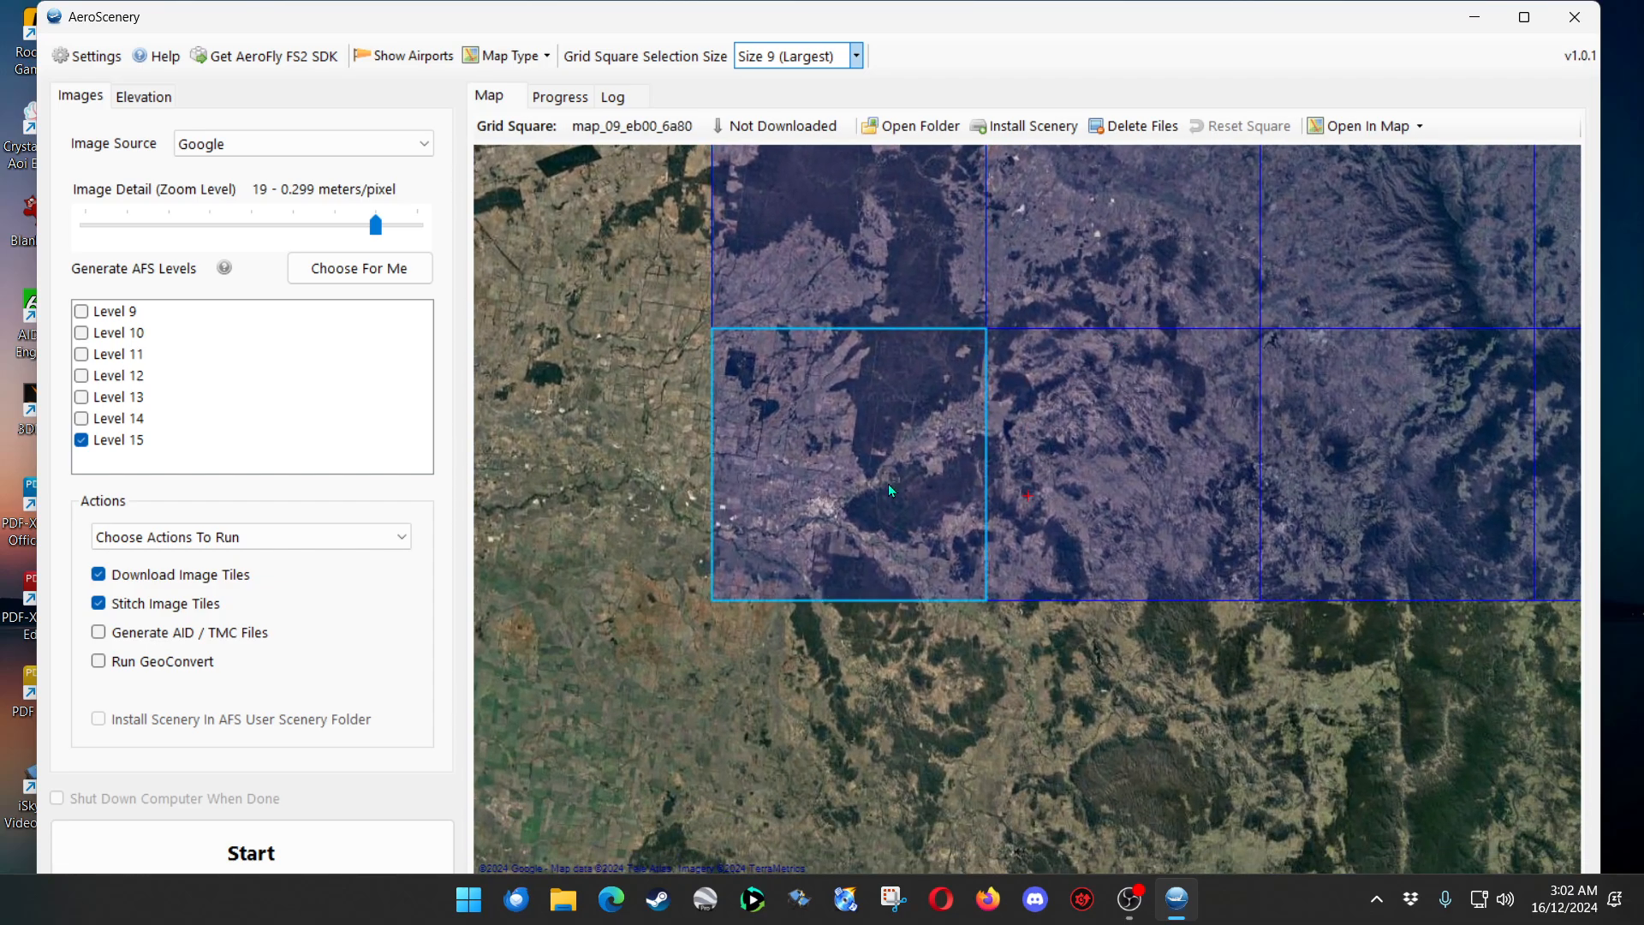
{"action": "scroll", "coordinate": [1225, 394], "scroll_direction": "down", "scroll_amount": 2}
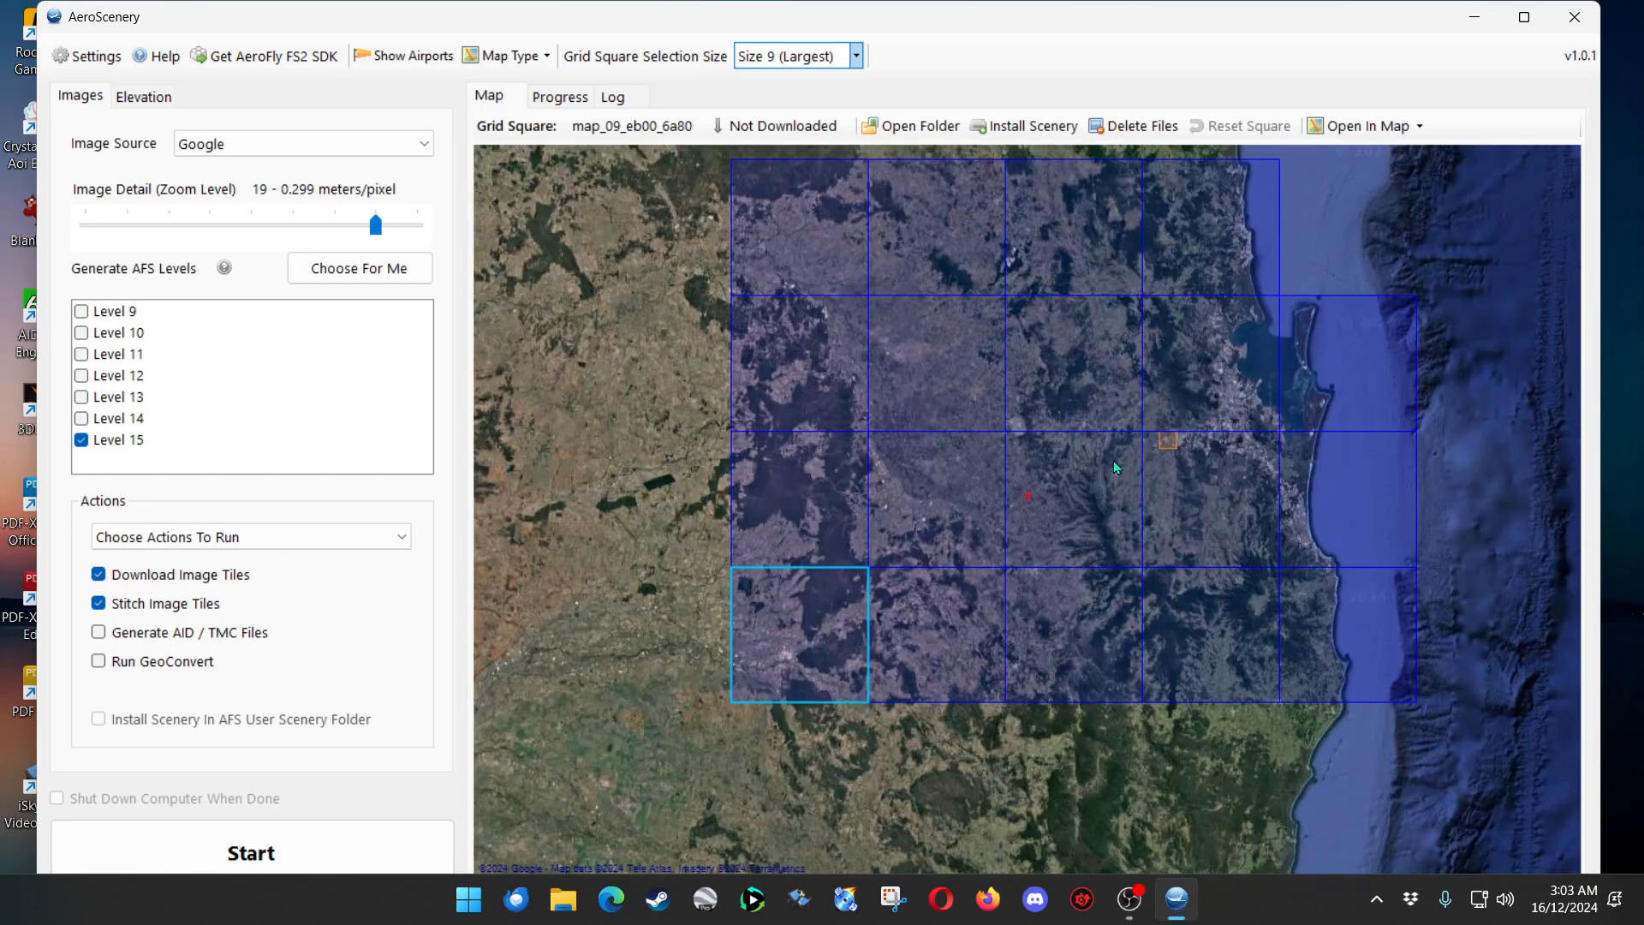
{"action": "left_click_drag", "start_coordinate": [1117, 468], "coordinate": [1050, 575]}
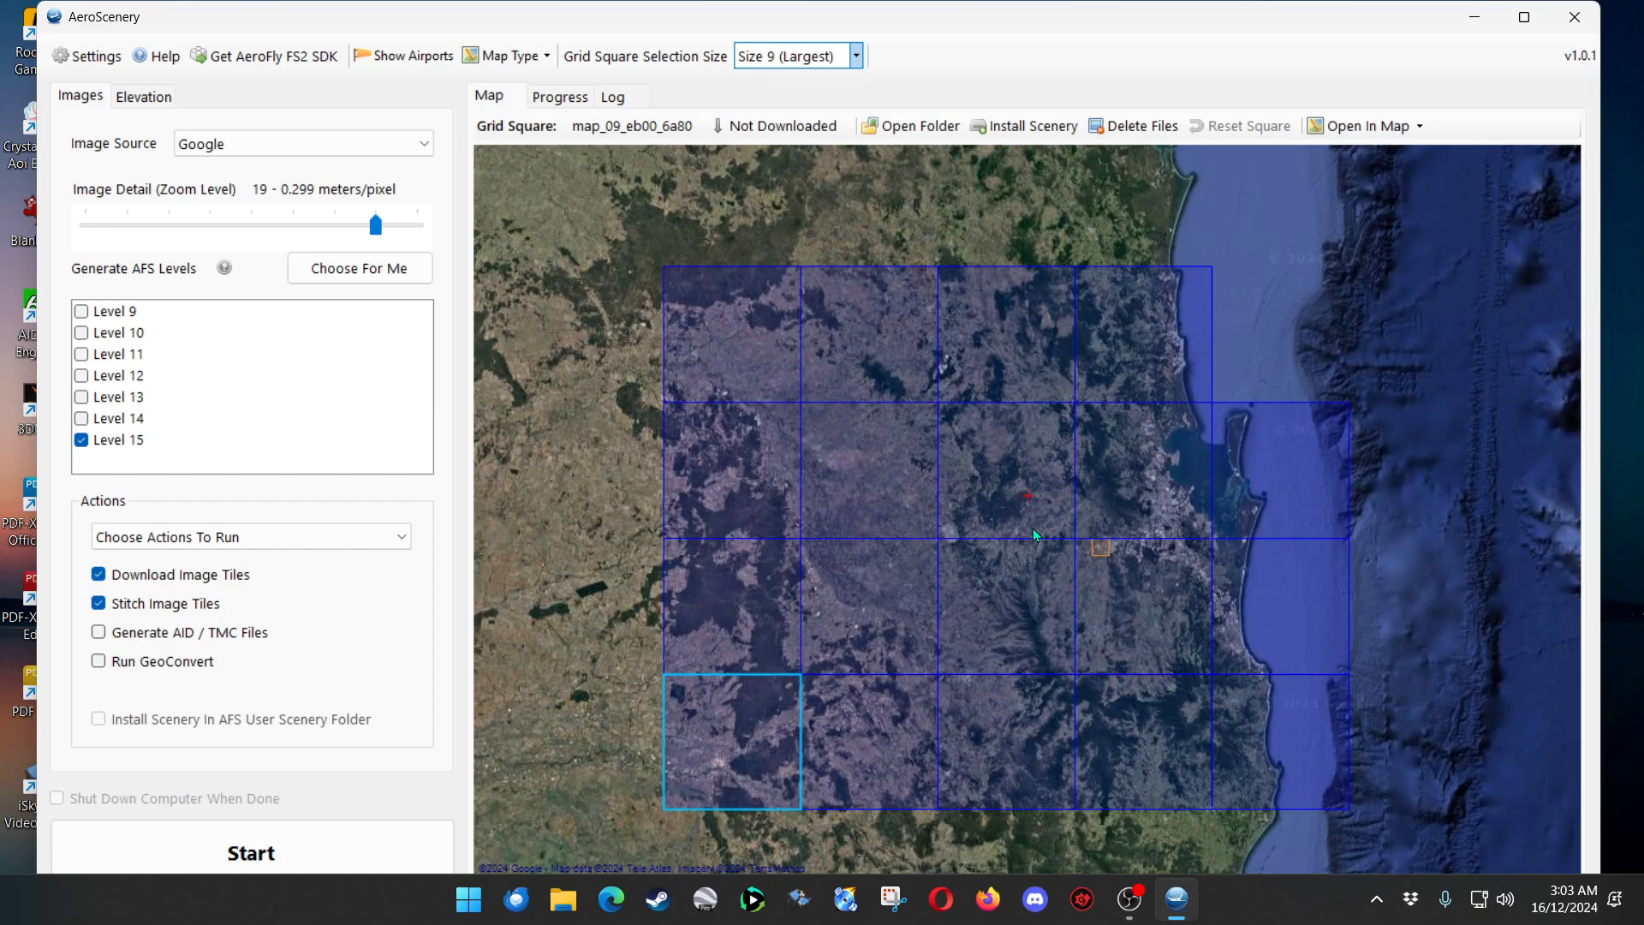
Deselect all four size 9 squares in the westernmost column.
{"action": "left_click", "coordinate": [722, 332]}
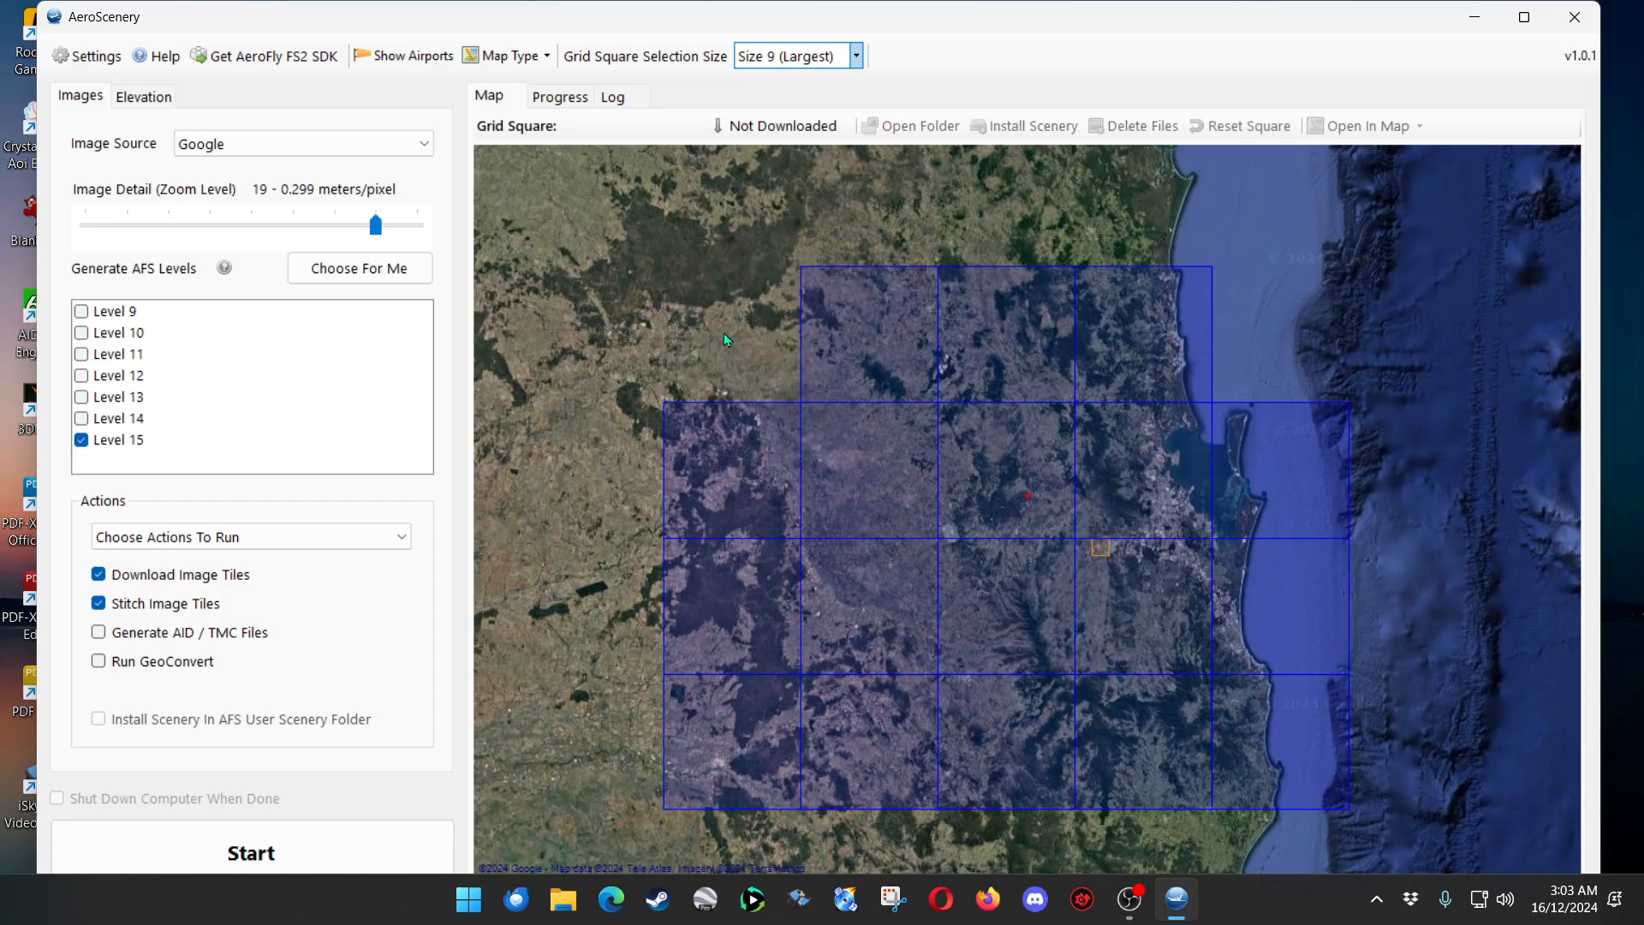
{"action": "left_click", "coordinate": [740, 461]}
{"action": "left_click", "coordinate": [729, 577]}
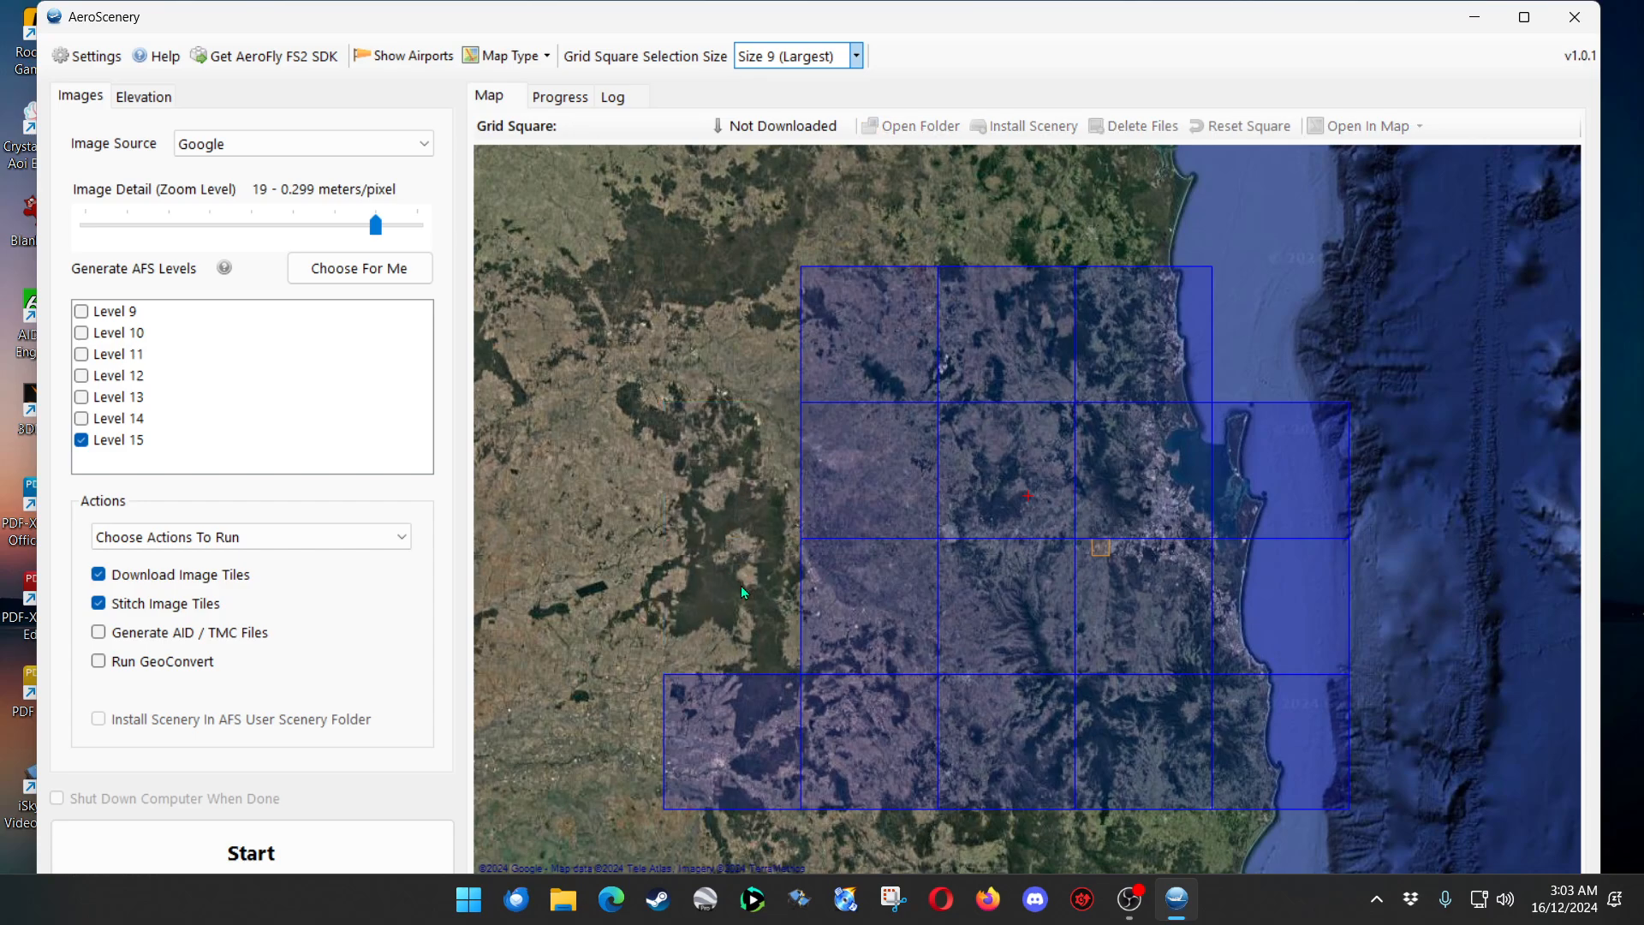
{"action": "left_click", "coordinate": [760, 724]}
Deselect the remaining four size 9 squares in the southernmost row, from west to the coast.
{"action": "left_click", "coordinate": [867, 750]}
{"action": "left_click", "coordinate": [867, 750]}
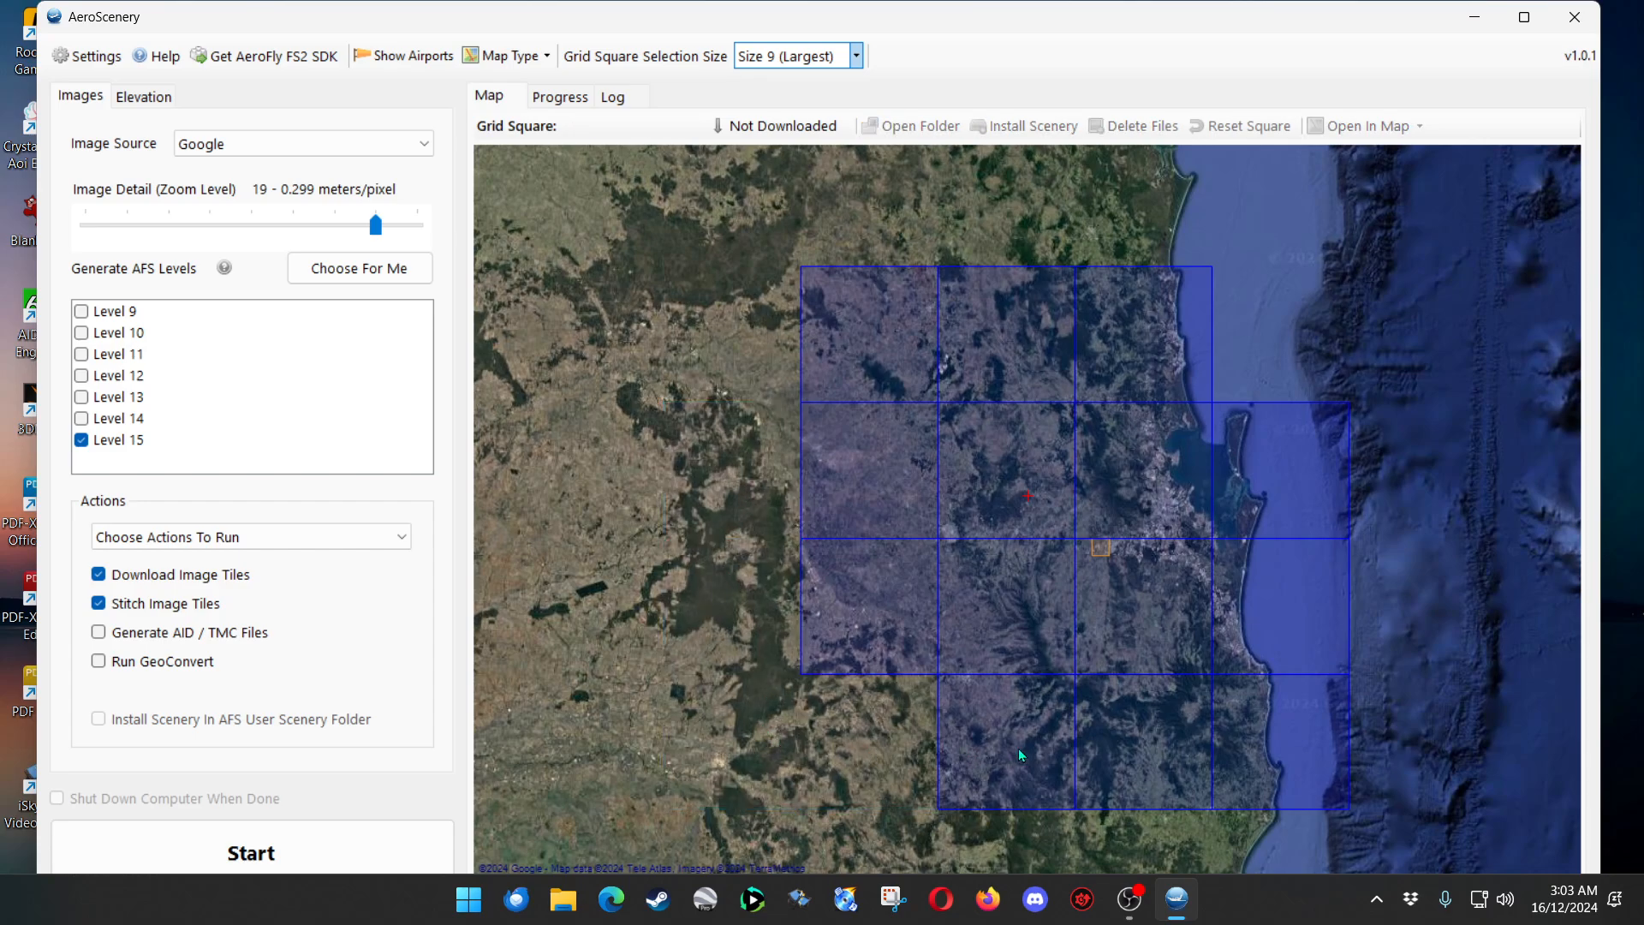
{"action": "left_click", "coordinate": [1023, 750]}
{"action": "left_click", "coordinate": [1041, 751]}
{"action": "left_click", "coordinate": [1112, 753]}
{"action": "left_click", "coordinate": [1111, 752]}
{"action": "left_click", "coordinate": [1263, 753]}
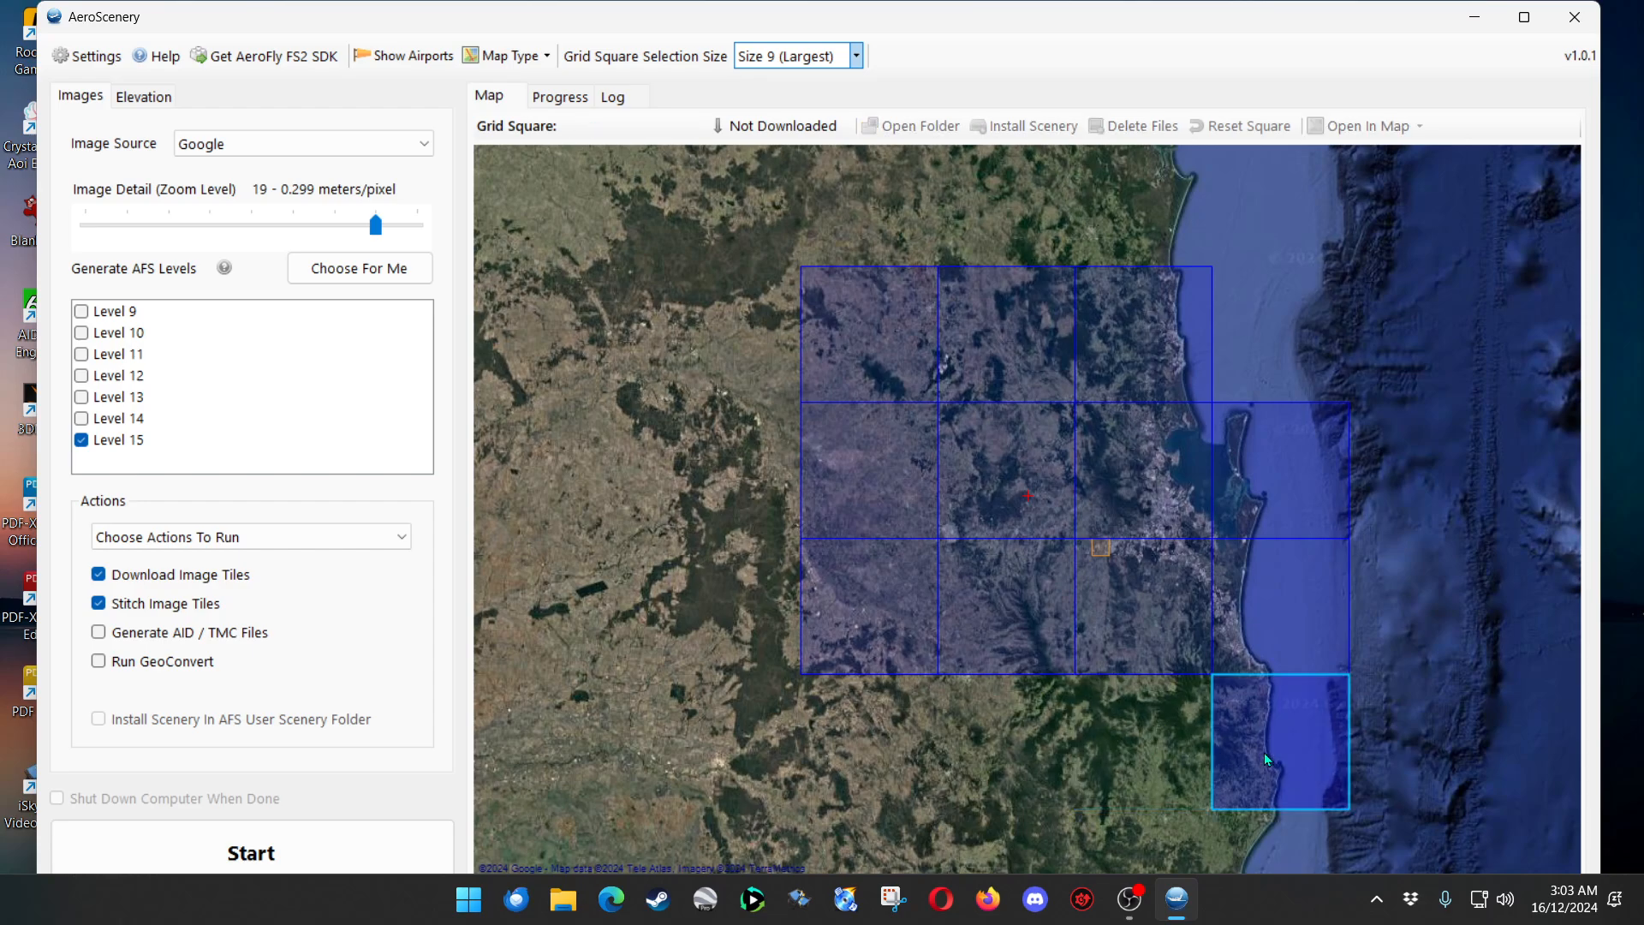
{"action": "left_click", "coordinate": [1264, 753]}
Deselect the three size 9 squares in the northernmost row.
{"action": "left_click", "coordinate": [853, 301]}
{"action": "left_click", "coordinate": [867, 303]}
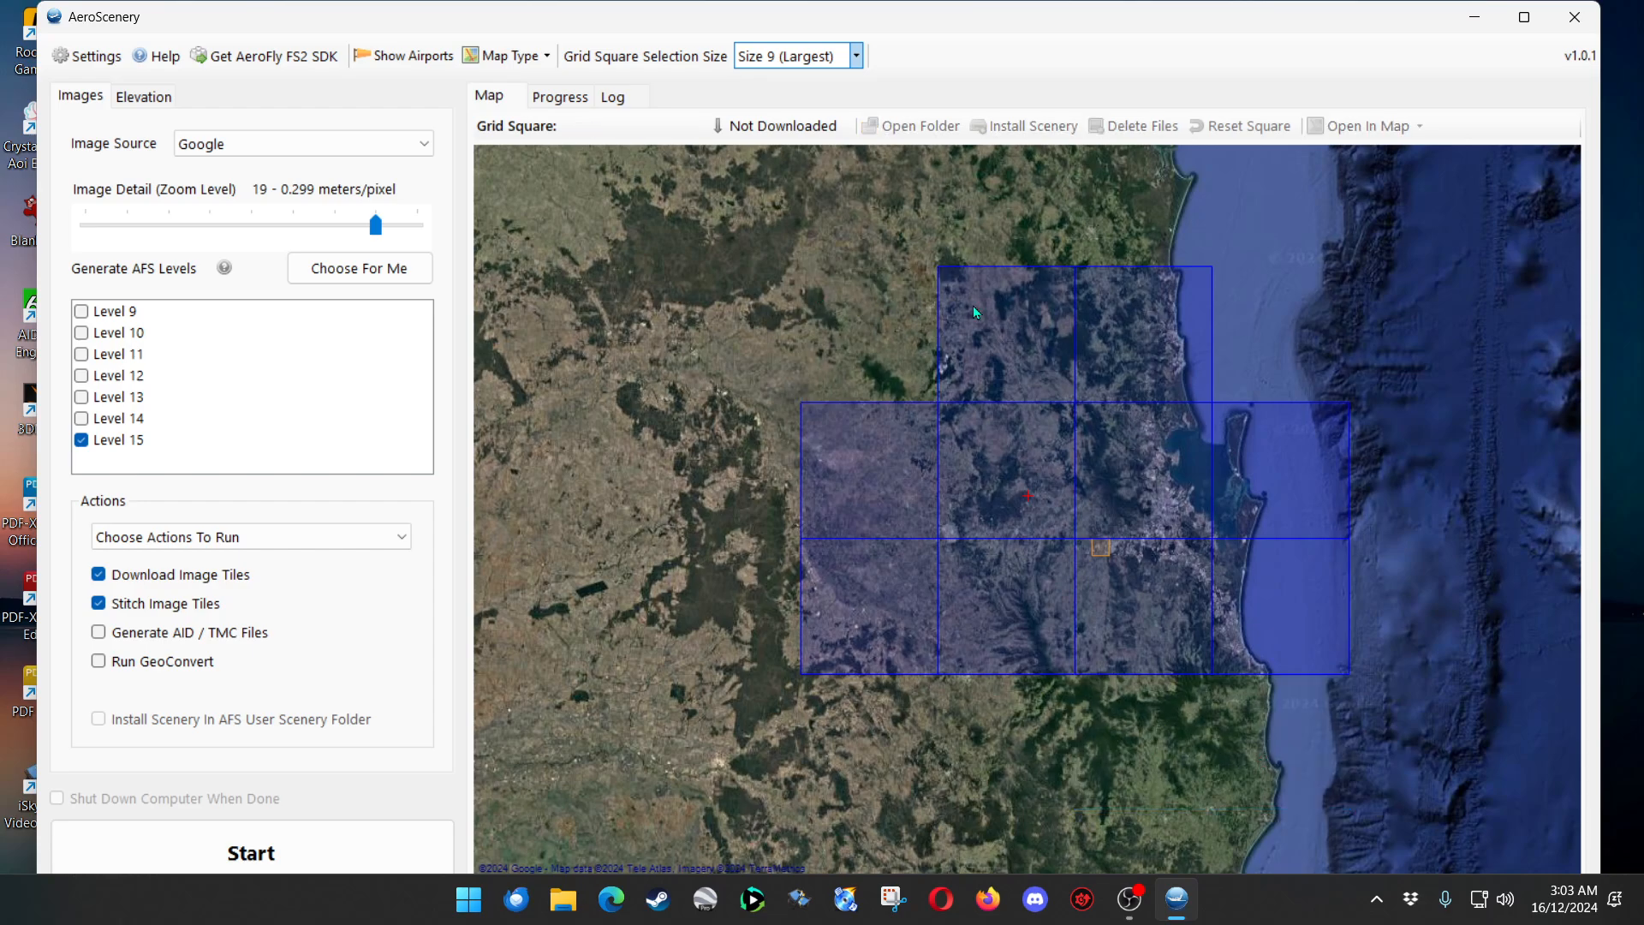
{"action": "left_click", "coordinate": [973, 305]}
{"action": "left_click", "coordinate": [973, 305]}
{"action": "left_click", "coordinate": [1118, 317]}
{"action": "left_click", "coordinate": [1118, 316]}
Add the row of four size 9 squares directly south of the selected block, including the coastal square.
{"action": "left_click_drag", "start_coordinate": [942, 665], "coordinate": [1035, 498]}
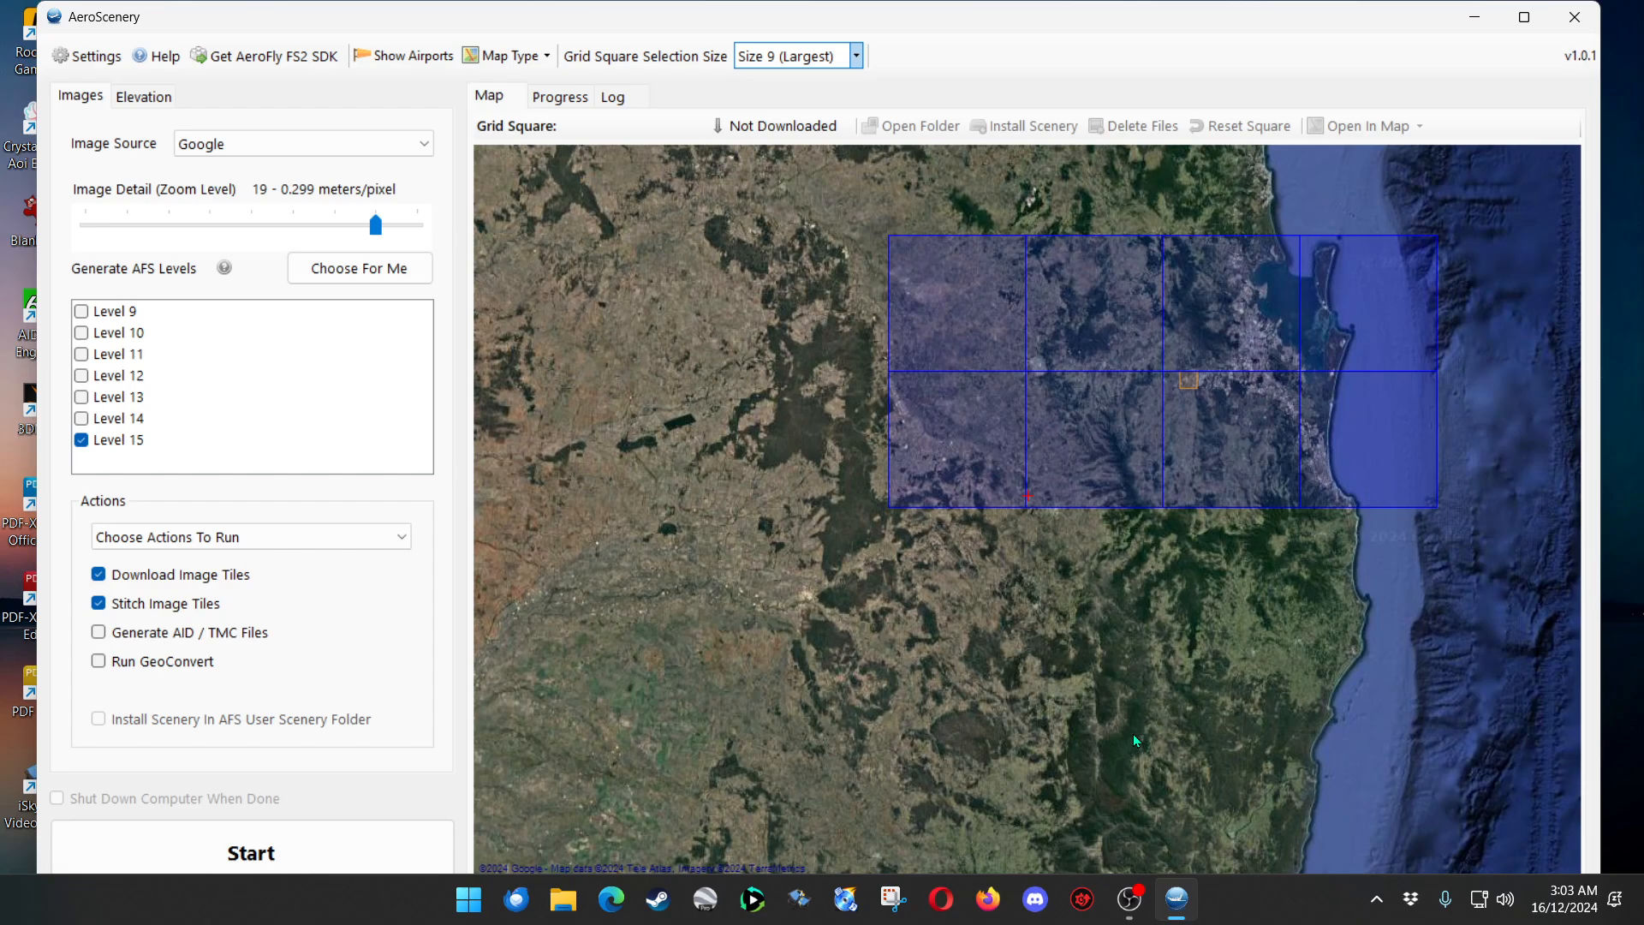
{"action": "left_click_drag", "start_coordinate": [926, 779], "coordinate": [1190, 450]}
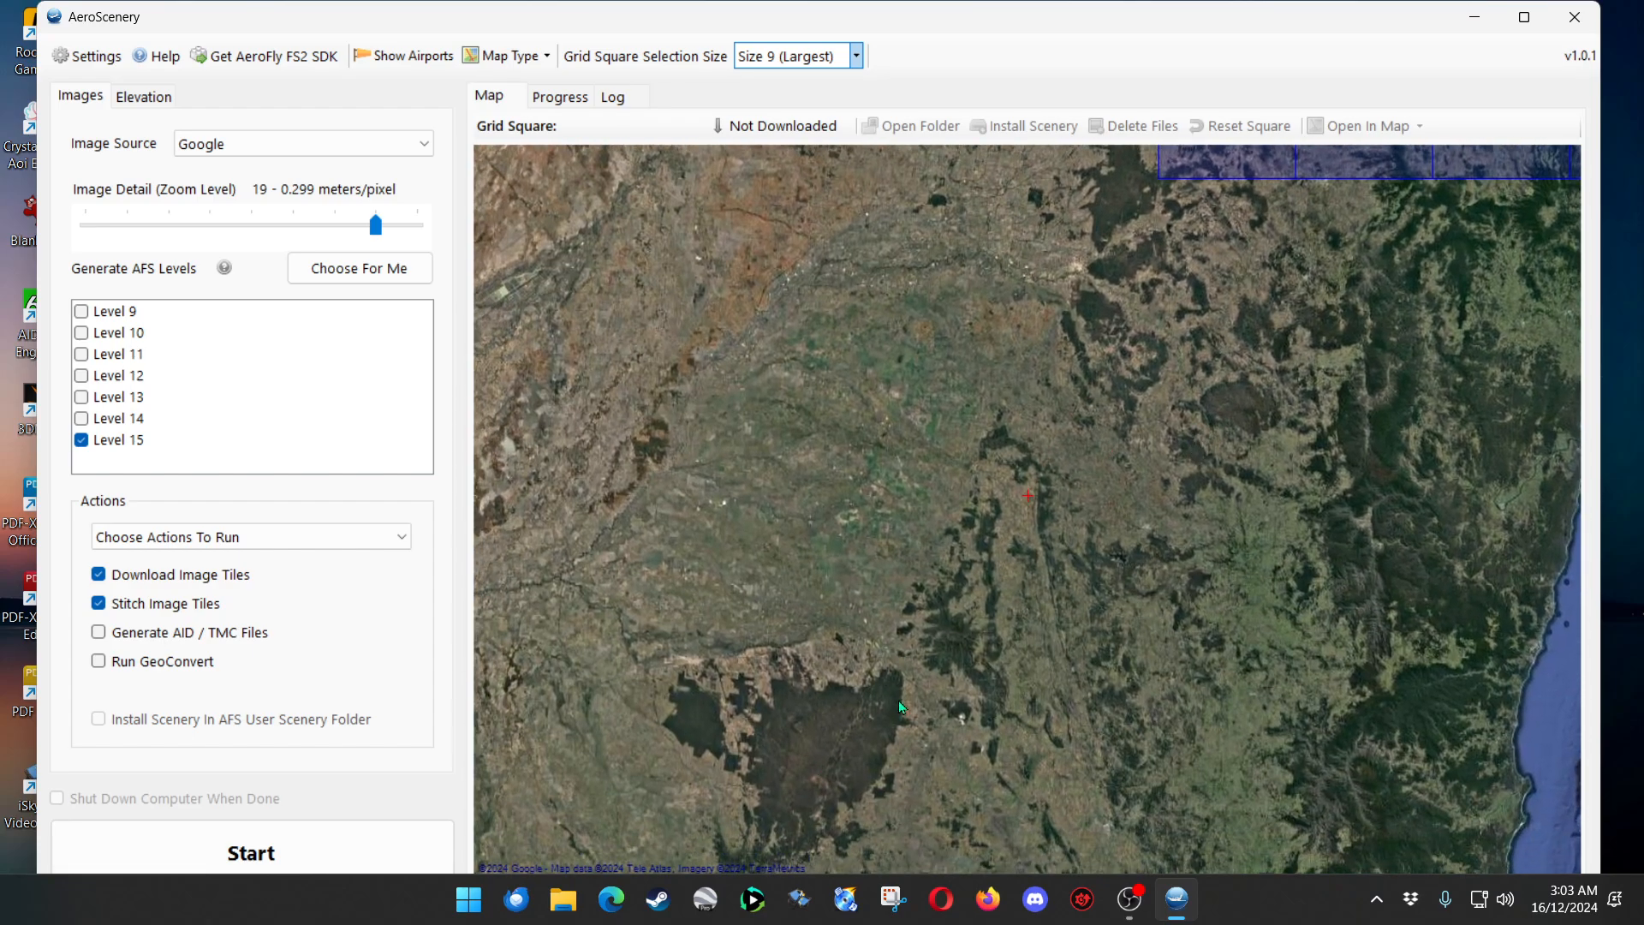
{"action": "left_click_drag", "start_coordinate": [1140, 448], "coordinate": [1005, 516]}
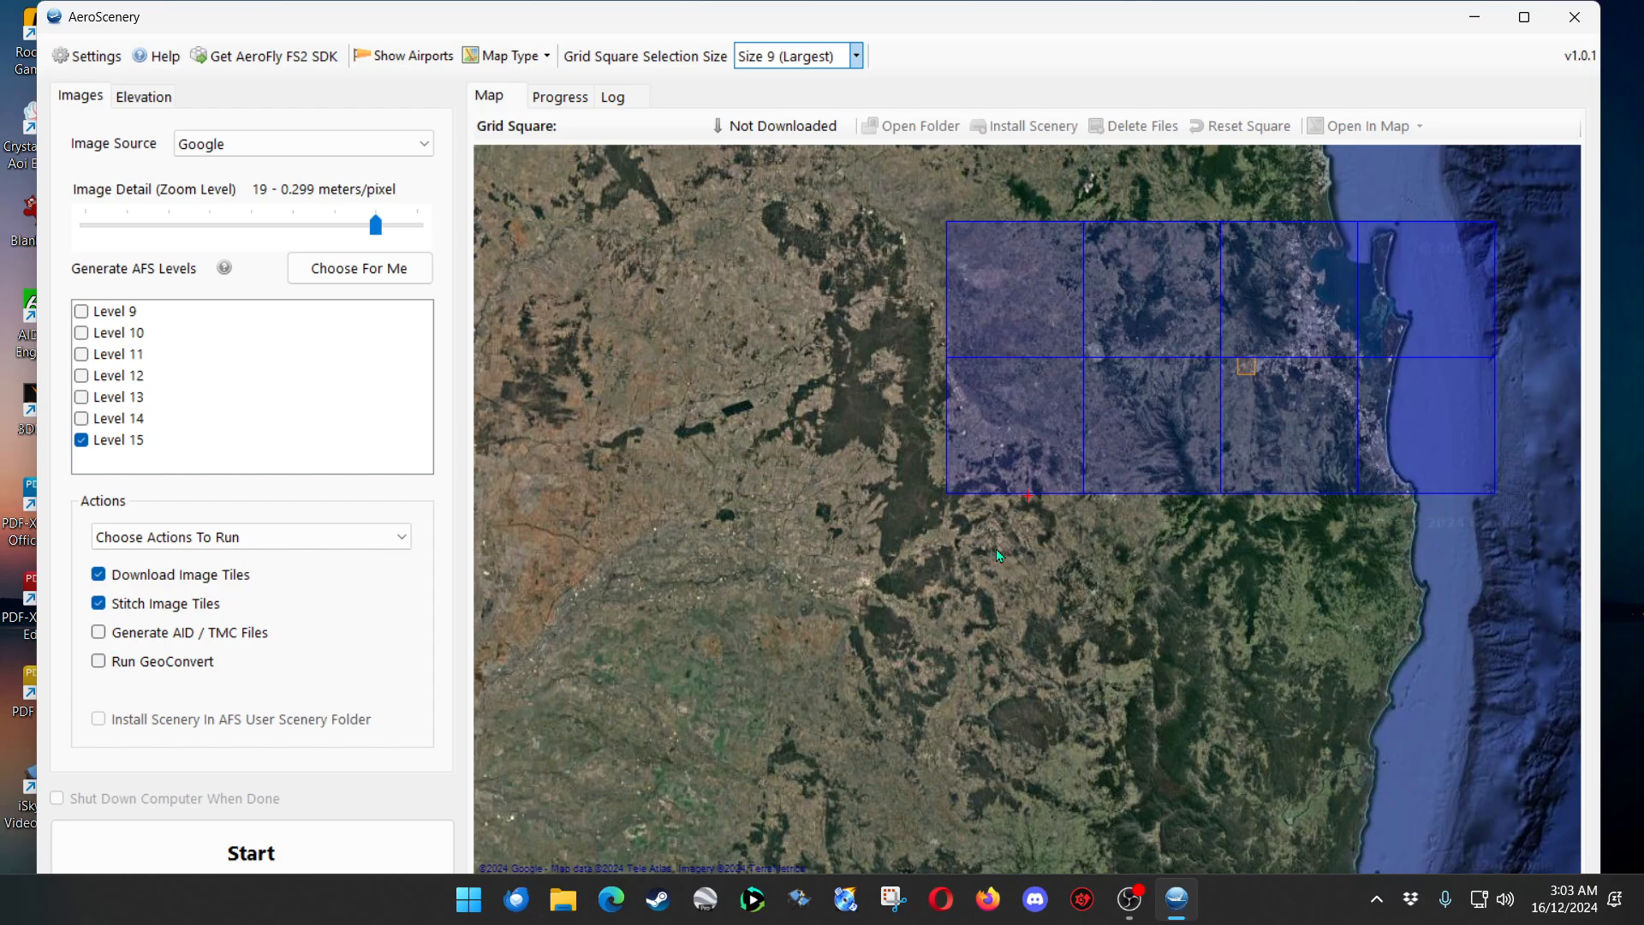
{"action": "left_click_drag", "start_coordinate": [1093, 550], "coordinate": [1048, 593]}
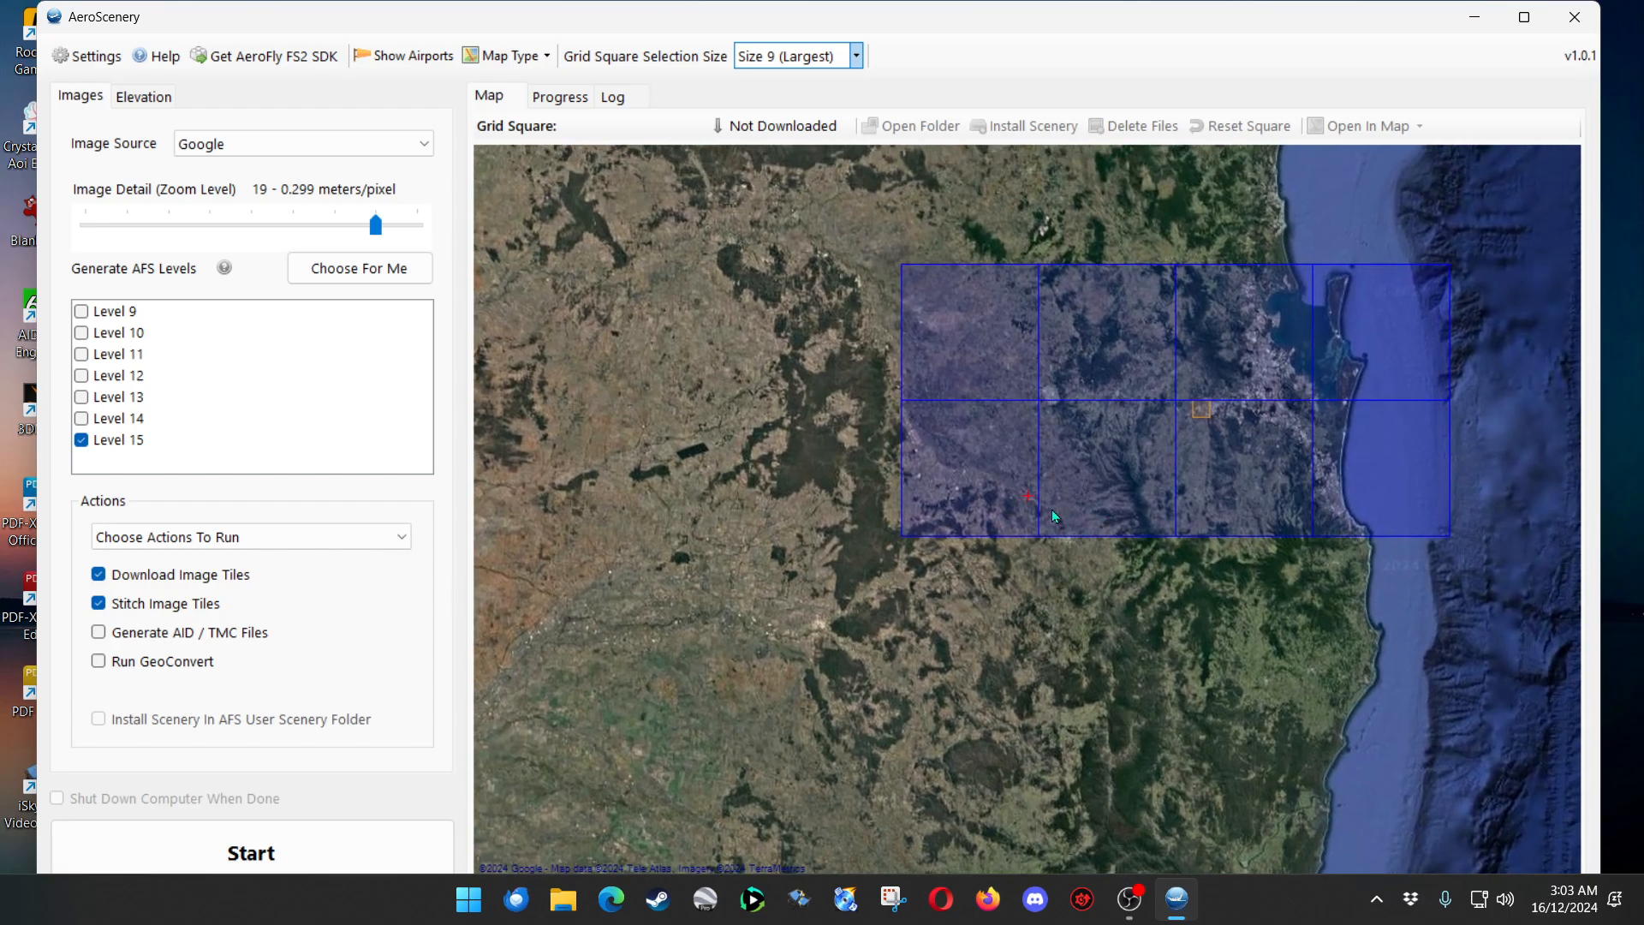
{"action": "left_click_drag", "start_coordinate": [1095, 513], "coordinate": [1074, 534]}
{"action": "left_click_drag", "start_coordinate": [1137, 480], "coordinate": [1091, 511]}
{"action": "left_click_drag", "start_coordinate": [1137, 615], "coordinate": [1090, 499]}
{"action": "mouse_move", "coordinate": [829, 475]}
{"action": "left_mouse_down"}
{"action": "mouse_move", "coordinate": [1224, 464]}
{"action": "mouse_move", "coordinate": [1163, 610]}
{"action": "left_mouse_up"}
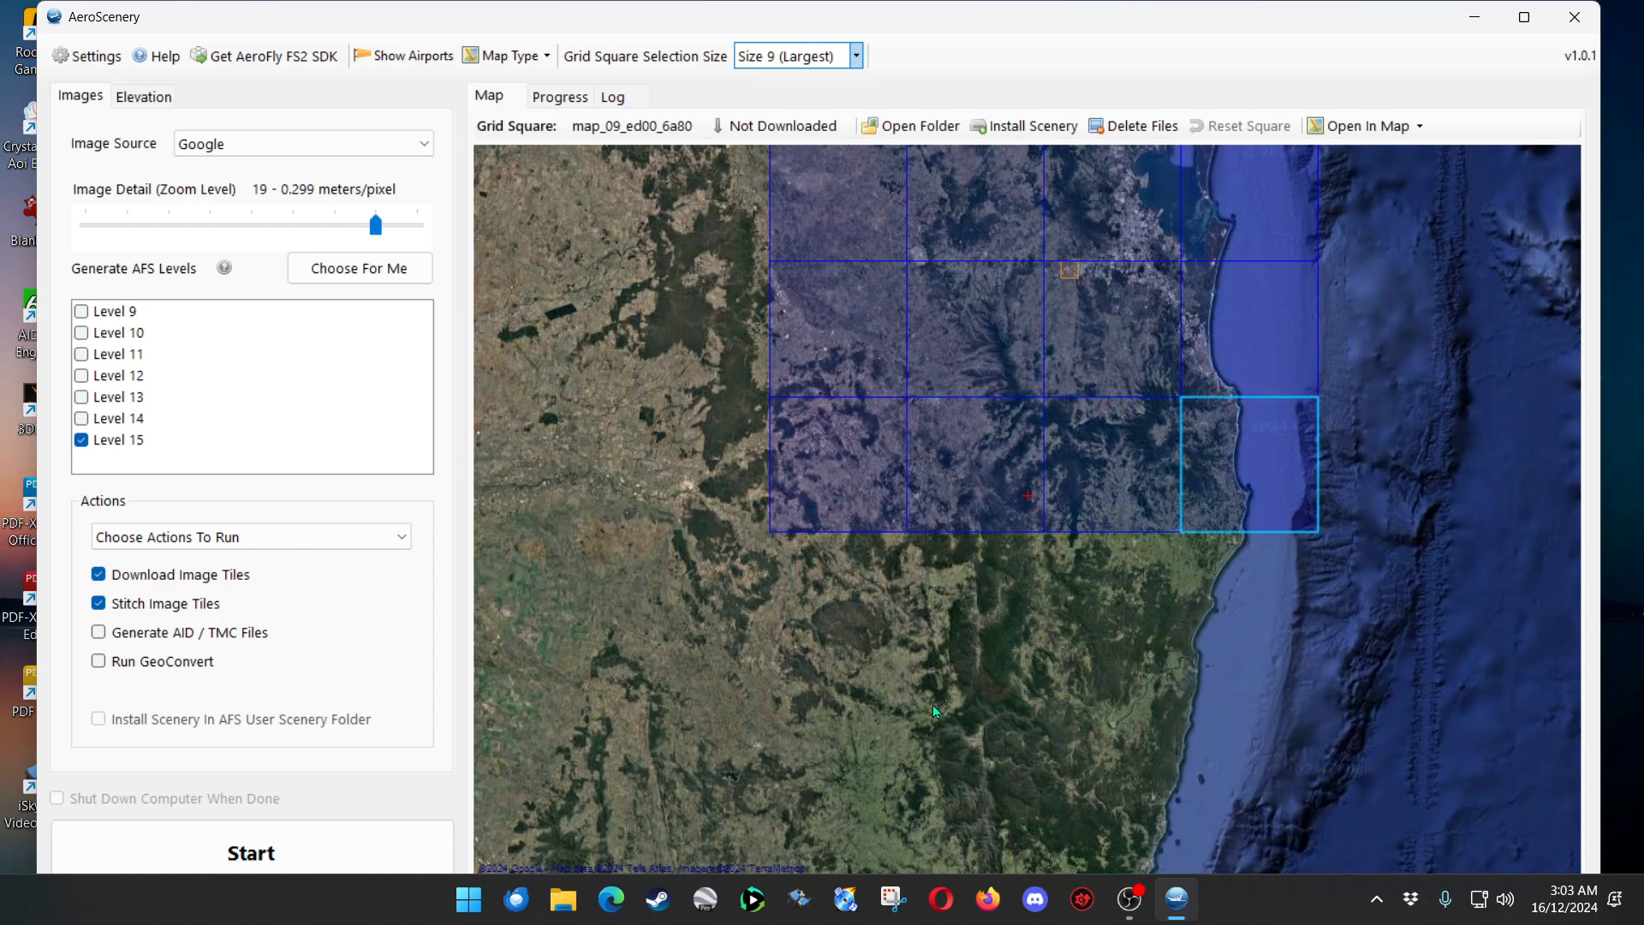
Examine the extent of the selected size 9 block and the position of the orange airfield square within it.
{"action": "left_click_drag", "start_coordinate": [933, 706], "coordinate": [1009, 596]}
{"action": "left_click_drag", "start_coordinate": [1094, 401], "coordinate": [962, 619]}
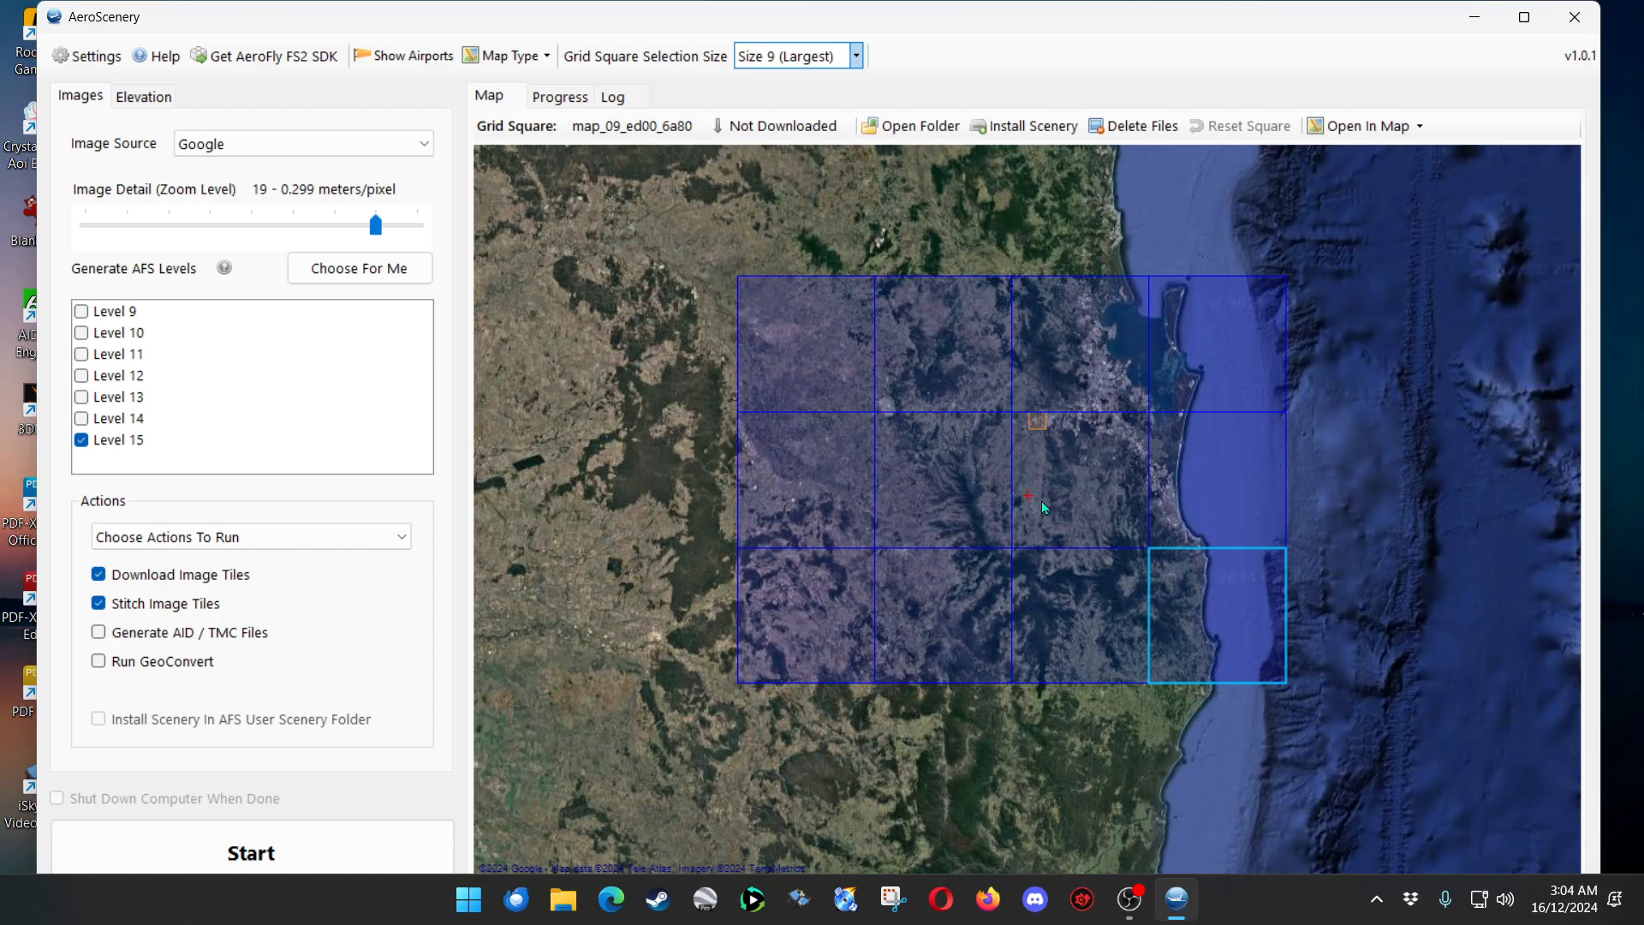
{"action": "left_click_drag", "start_coordinate": [1091, 499], "coordinate": [1036, 555]}
{"action": "scroll", "coordinate": [1055, 505], "scroll_direction": "up", "scroll_amount": 1}
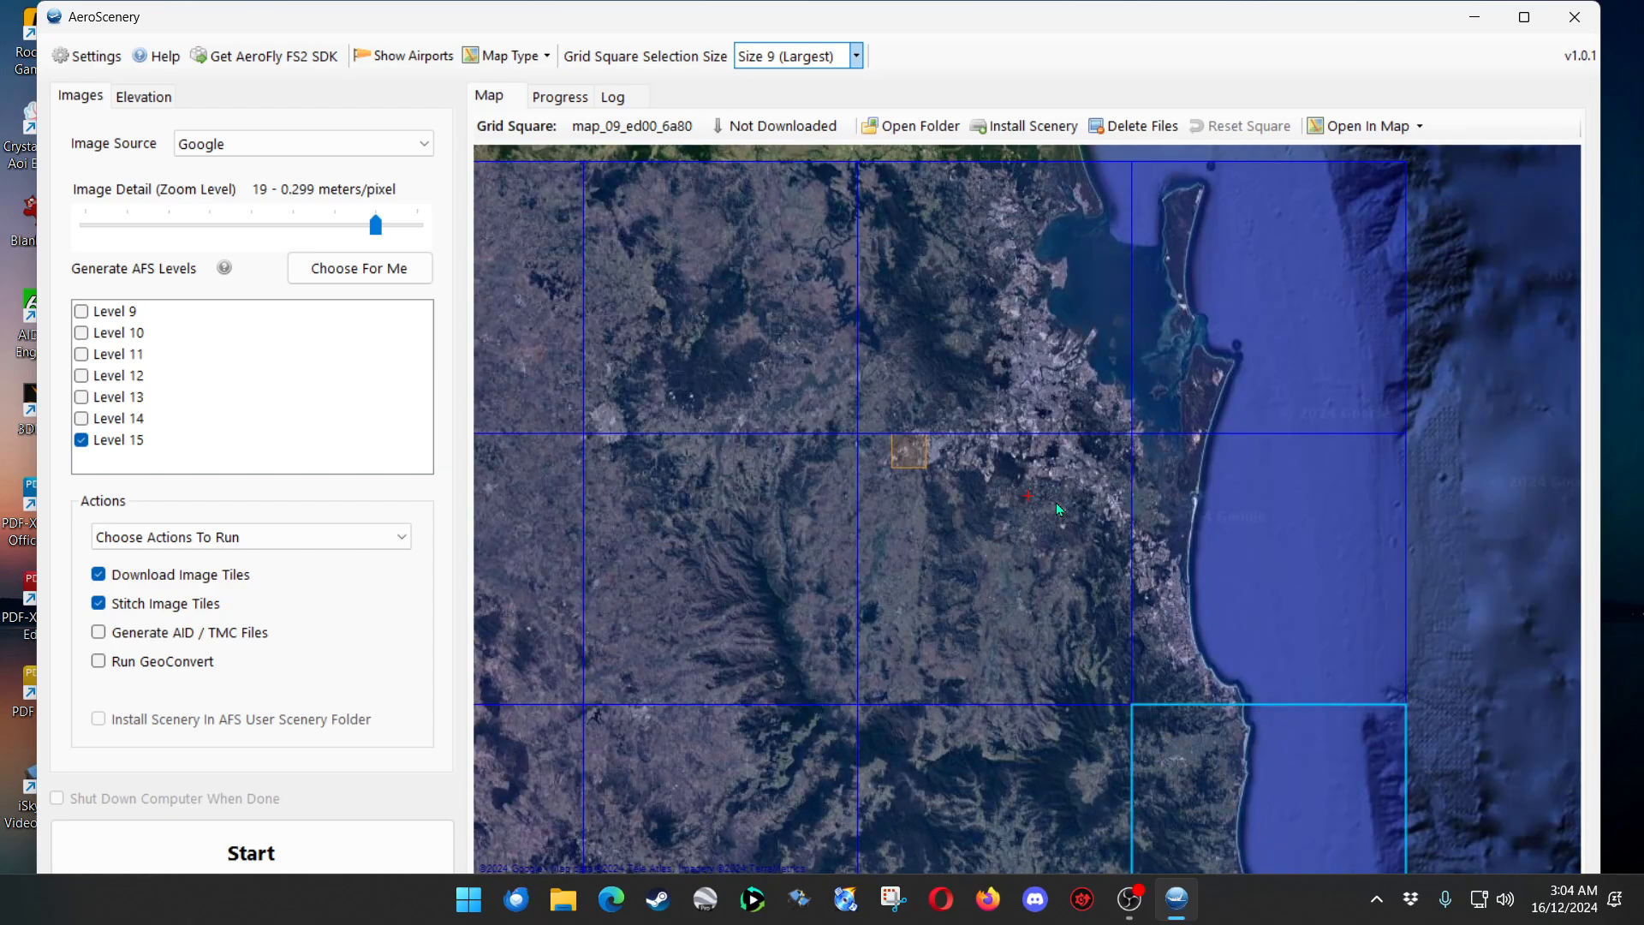
{"action": "scroll", "coordinate": [1045, 502], "scroll_direction": "up", "scroll_amount": 1}
{"action": "scroll", "coordinate": [937, 495], "scroll_direction": "up", "scroll_amount": 1}
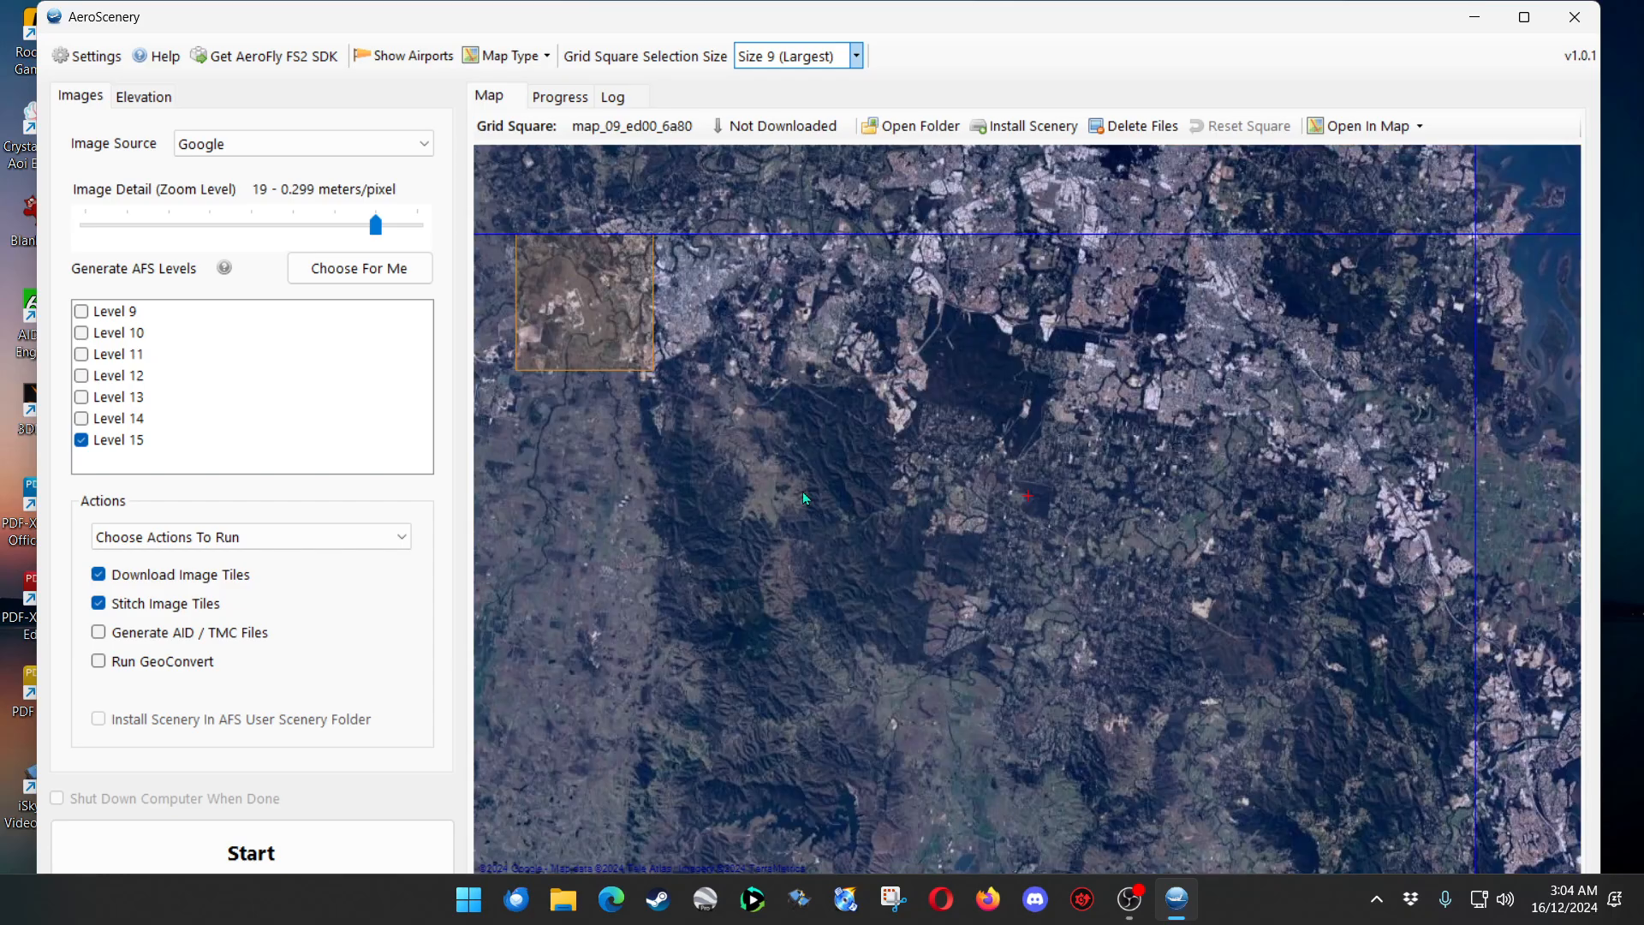
{"action": "left_click_drag", "start_coordinate": [543, 361], "coordinate": [977, 515]}
{"action": "scroll", "coordinate": [989, 455], "scroll_direction": "down", "scroll_amount": 3}
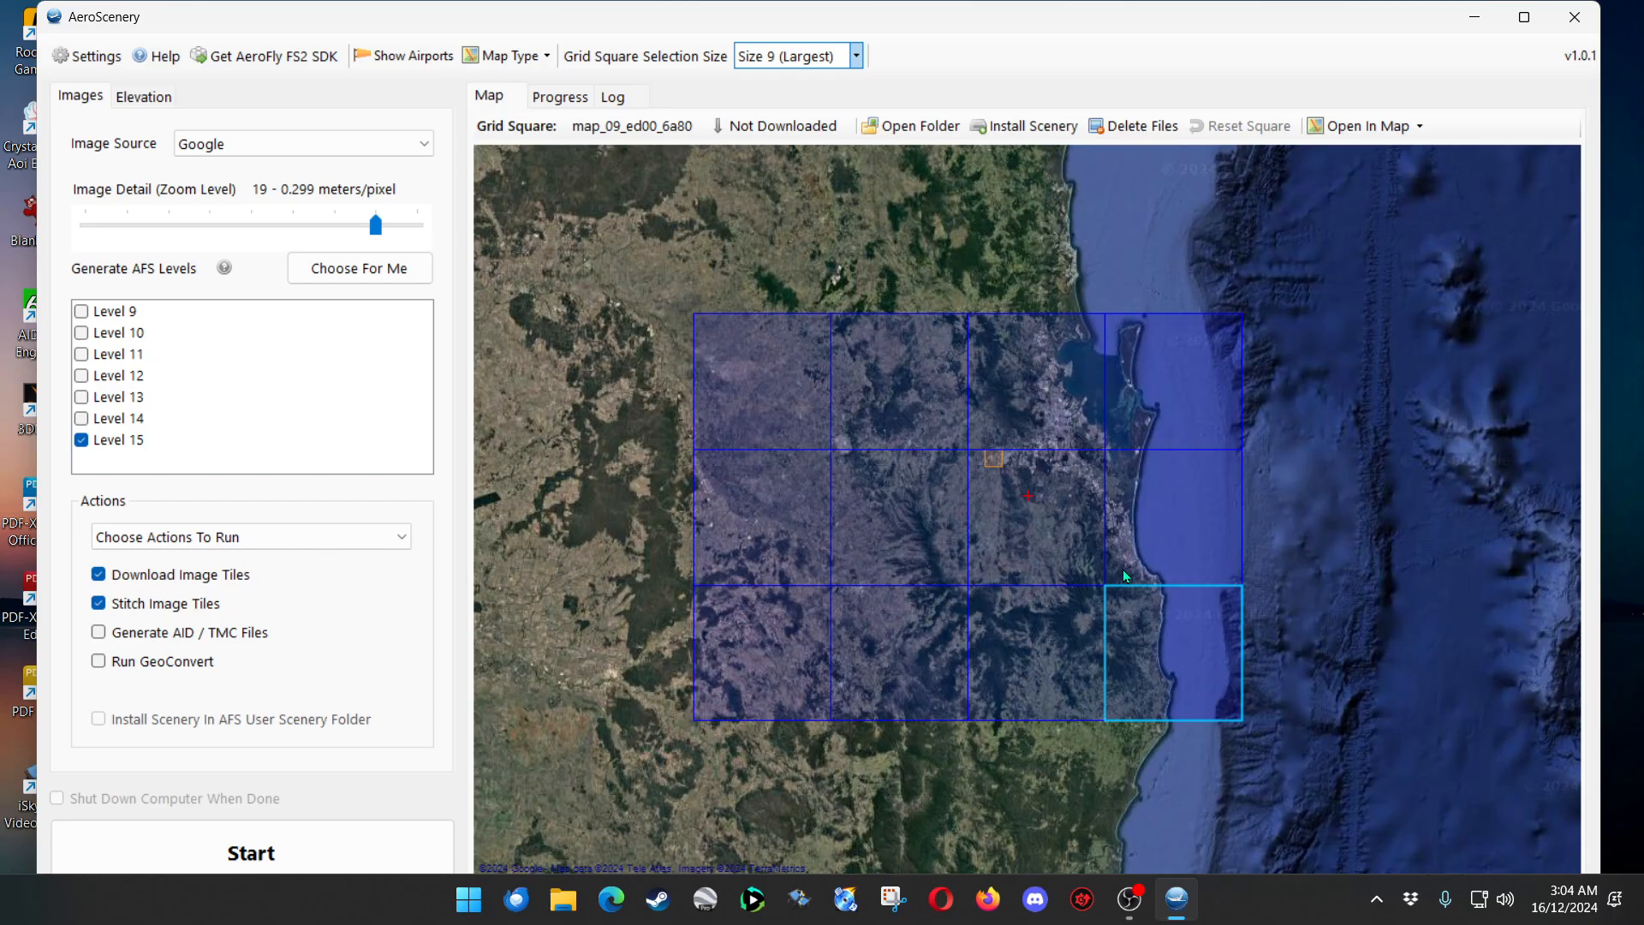
{"action": "scroll", "coordinate": [1056, 532], "scroll_direction": "up", "scroll_amount": 2}
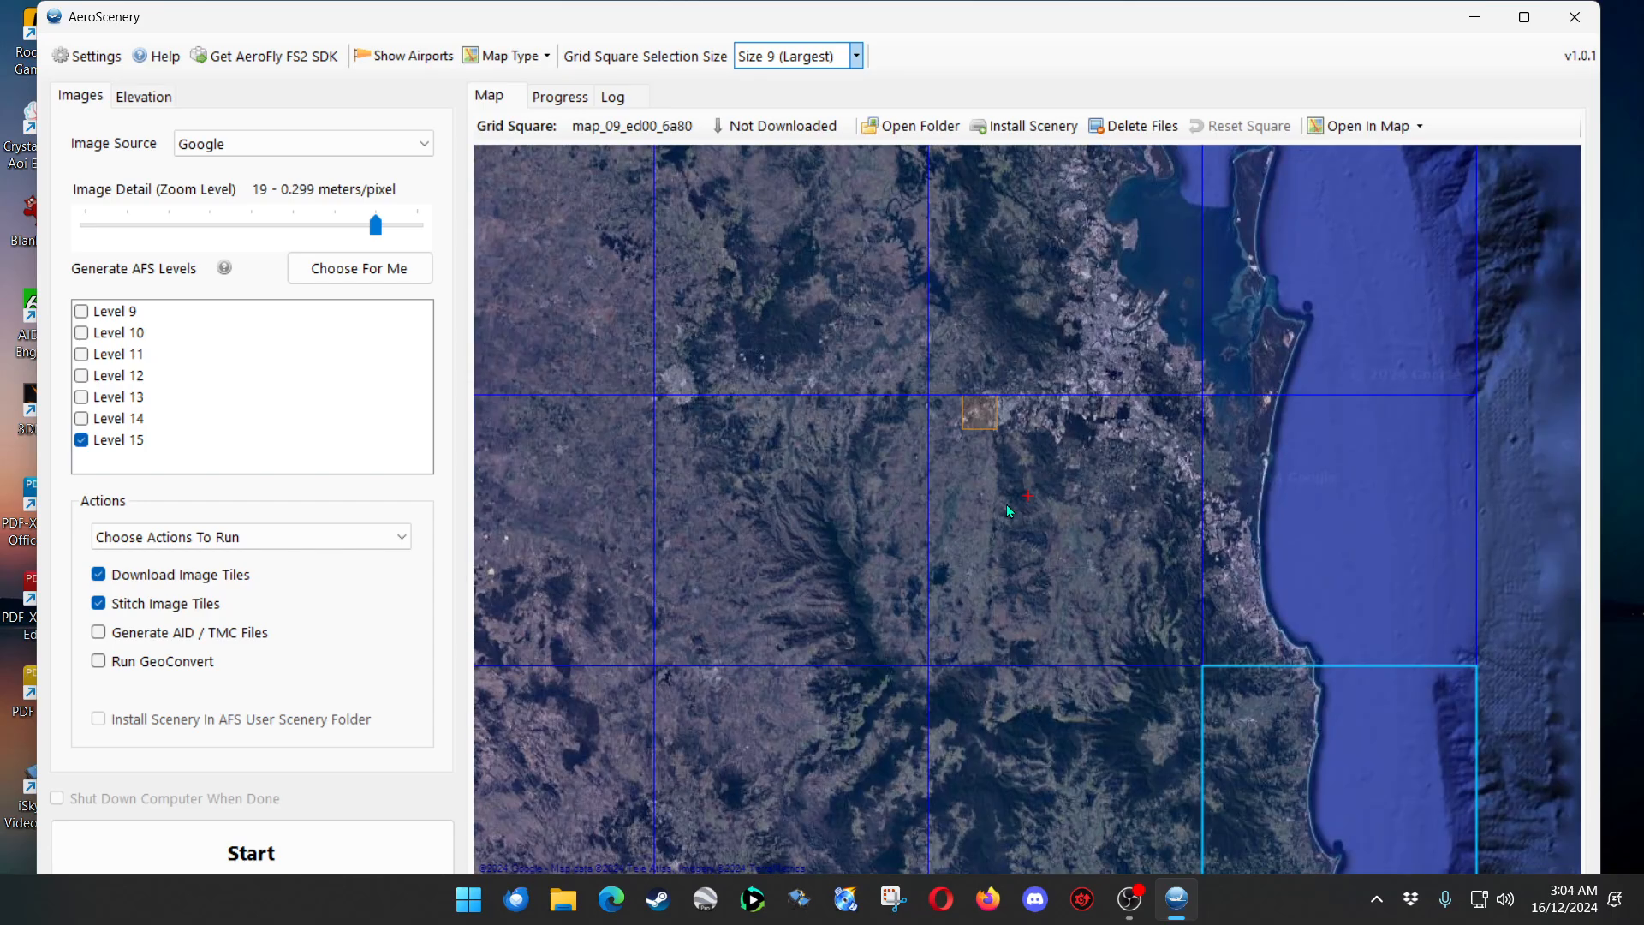
{"action": "scroll", "coordinate": [1094, 557], "scroll_direction": "down", "scroll_amount": 2}
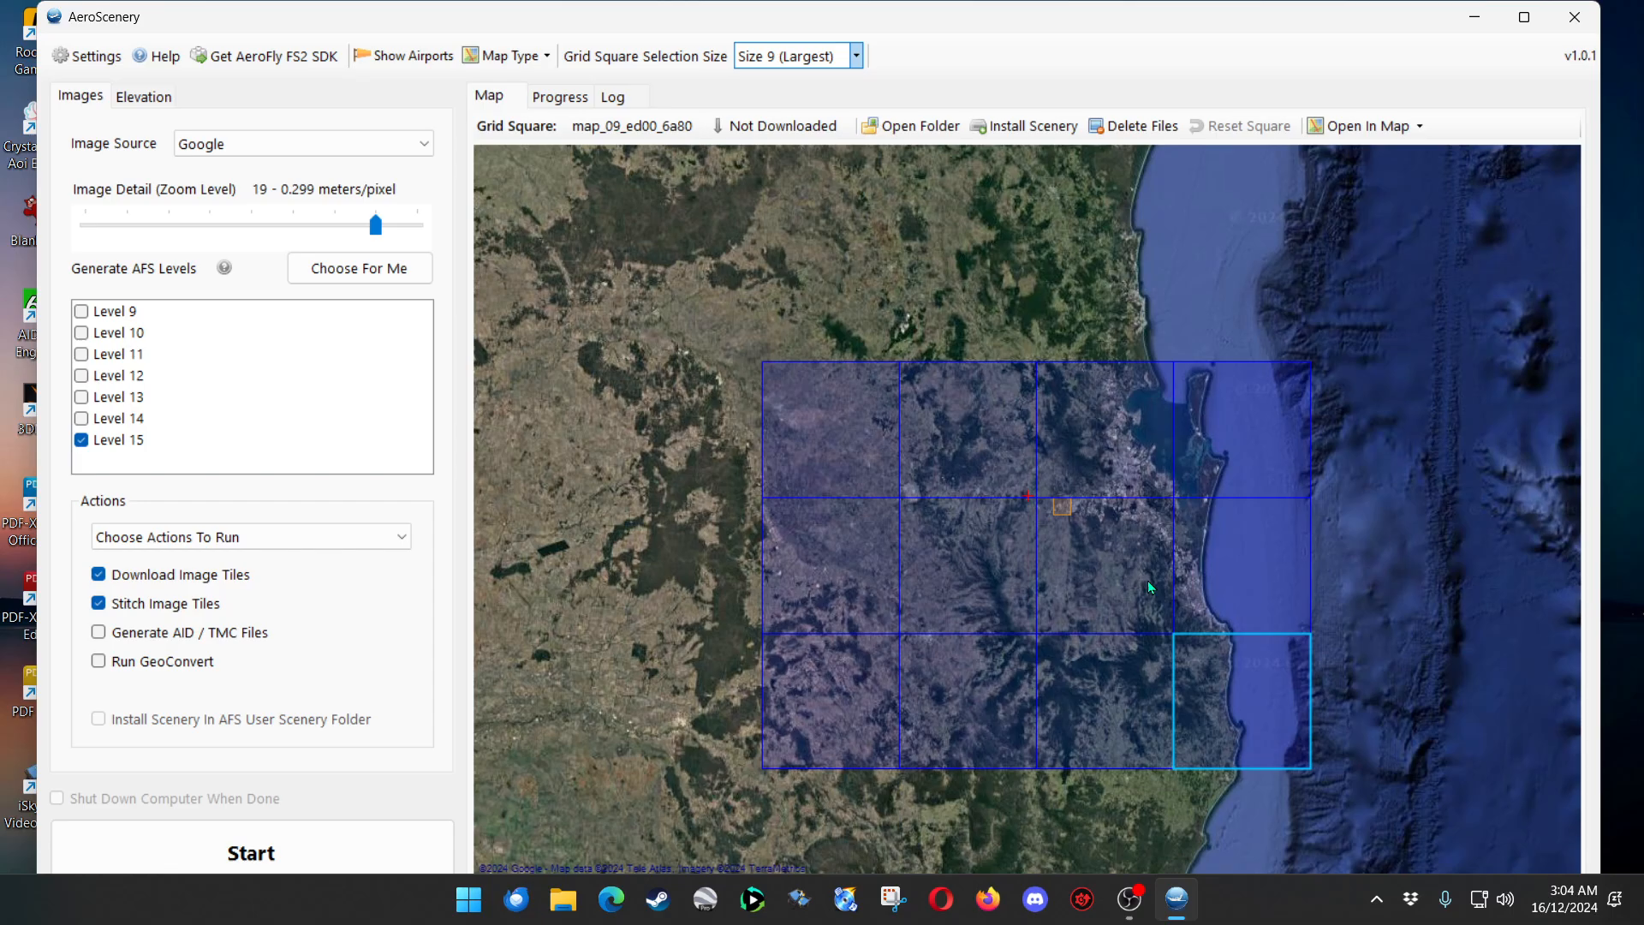
{"action": "scroll", "coordinate": [1104, 555], "scroll_direction": "up", "scroll_amount": 3}
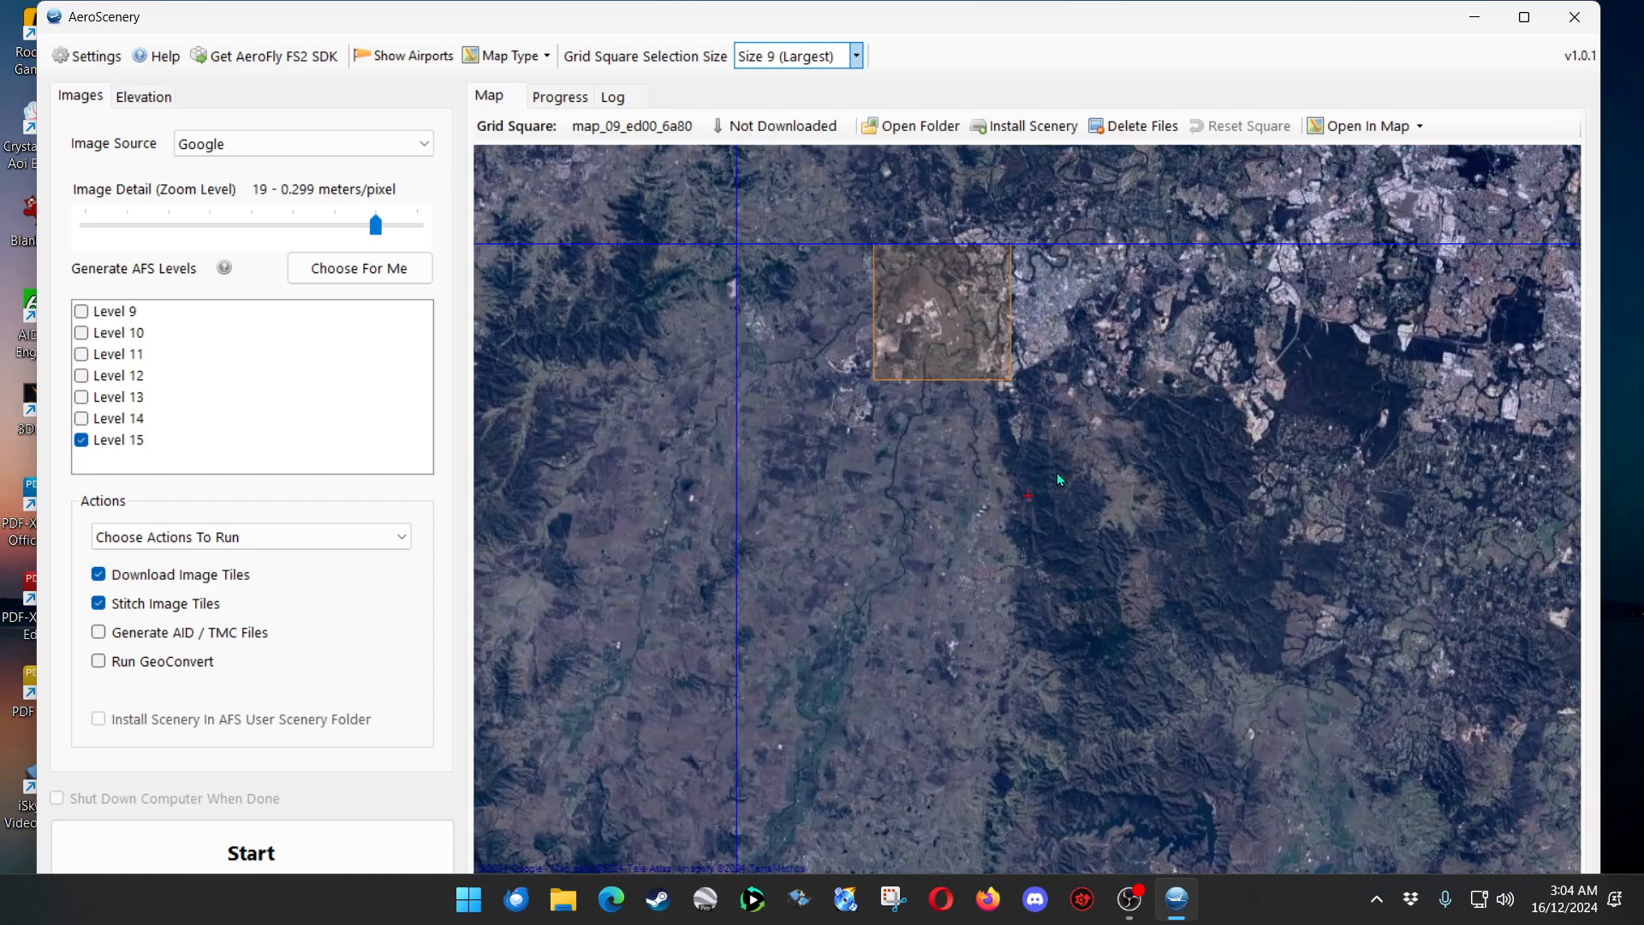
{"action": "scroll", "coordinate": [1050, 454], "scroll_direction": "up", "scroll_amount": 1}
{"action": "left_click_drag", "start_coordinate": [1050, 445], "coordinate": [1200, 771]}
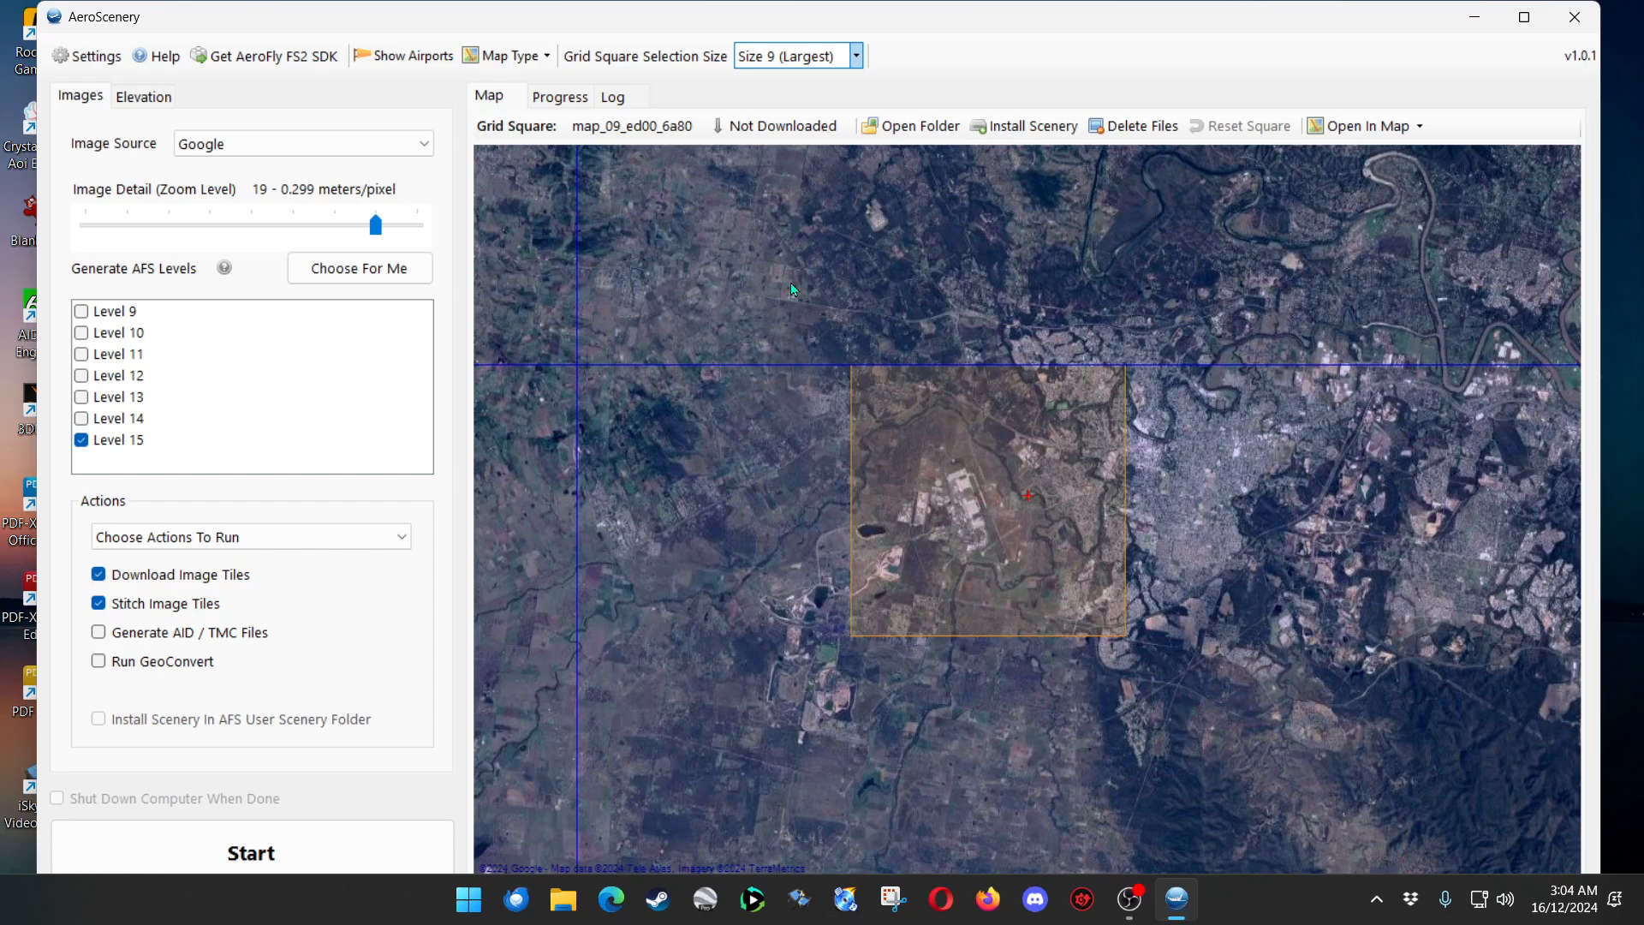
Change the grid square selection size to Size 13, accepting the removal of the current selections.
{"action": "left_click", "coordinate": [855, 55]}
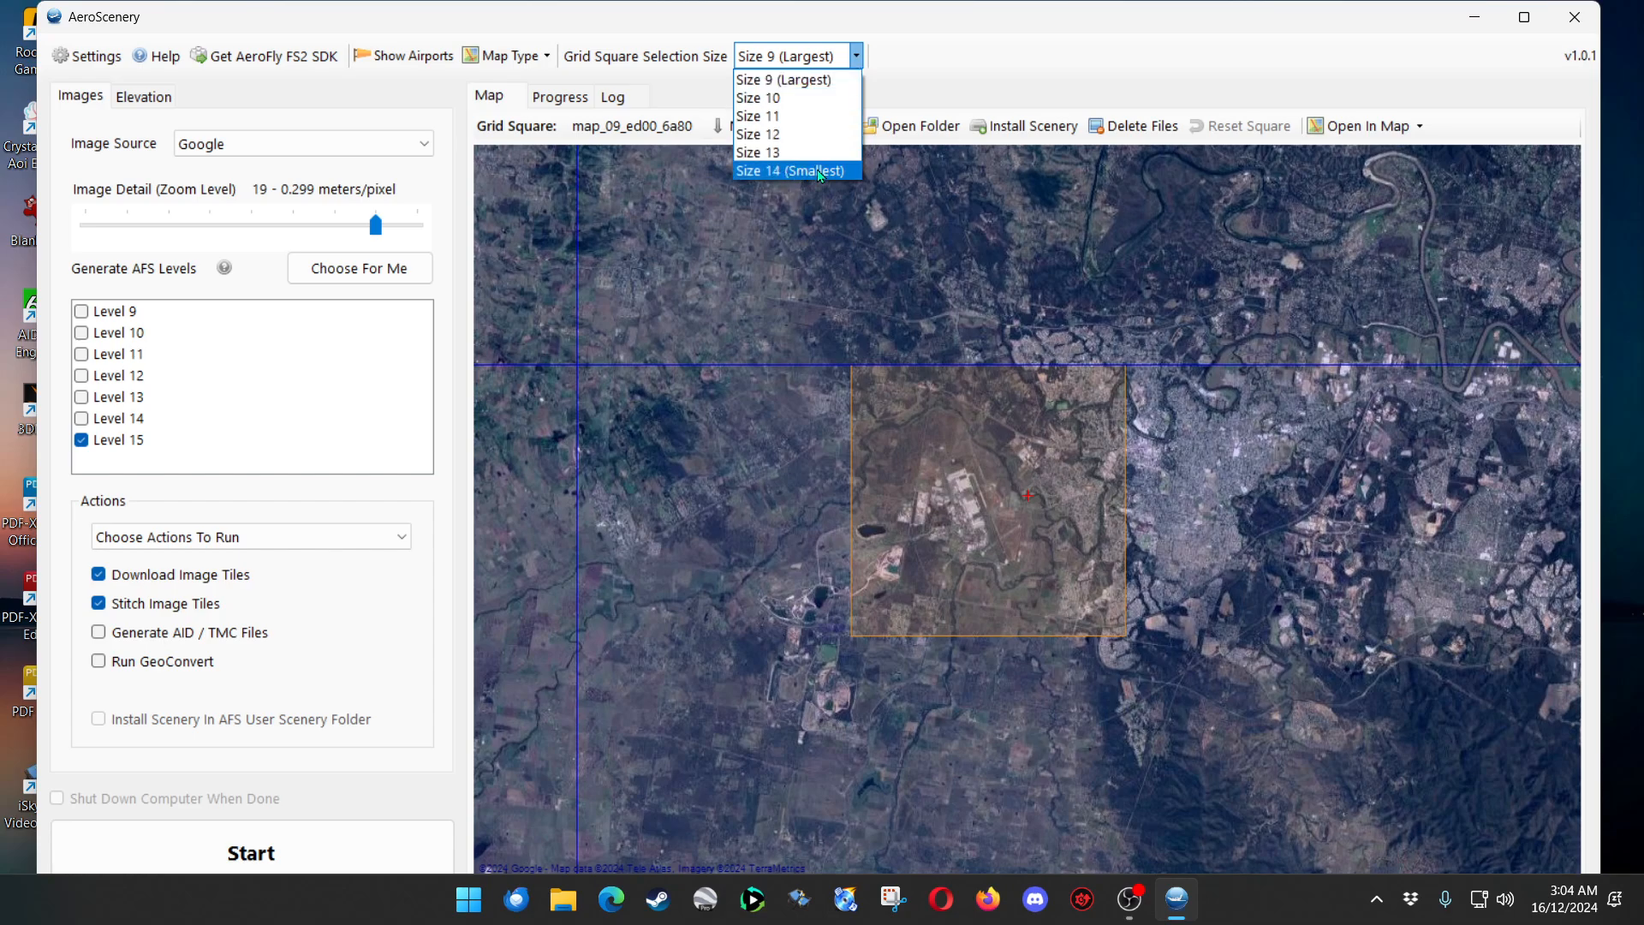
{"action": "left_click", "coordinate": [814, 153]}
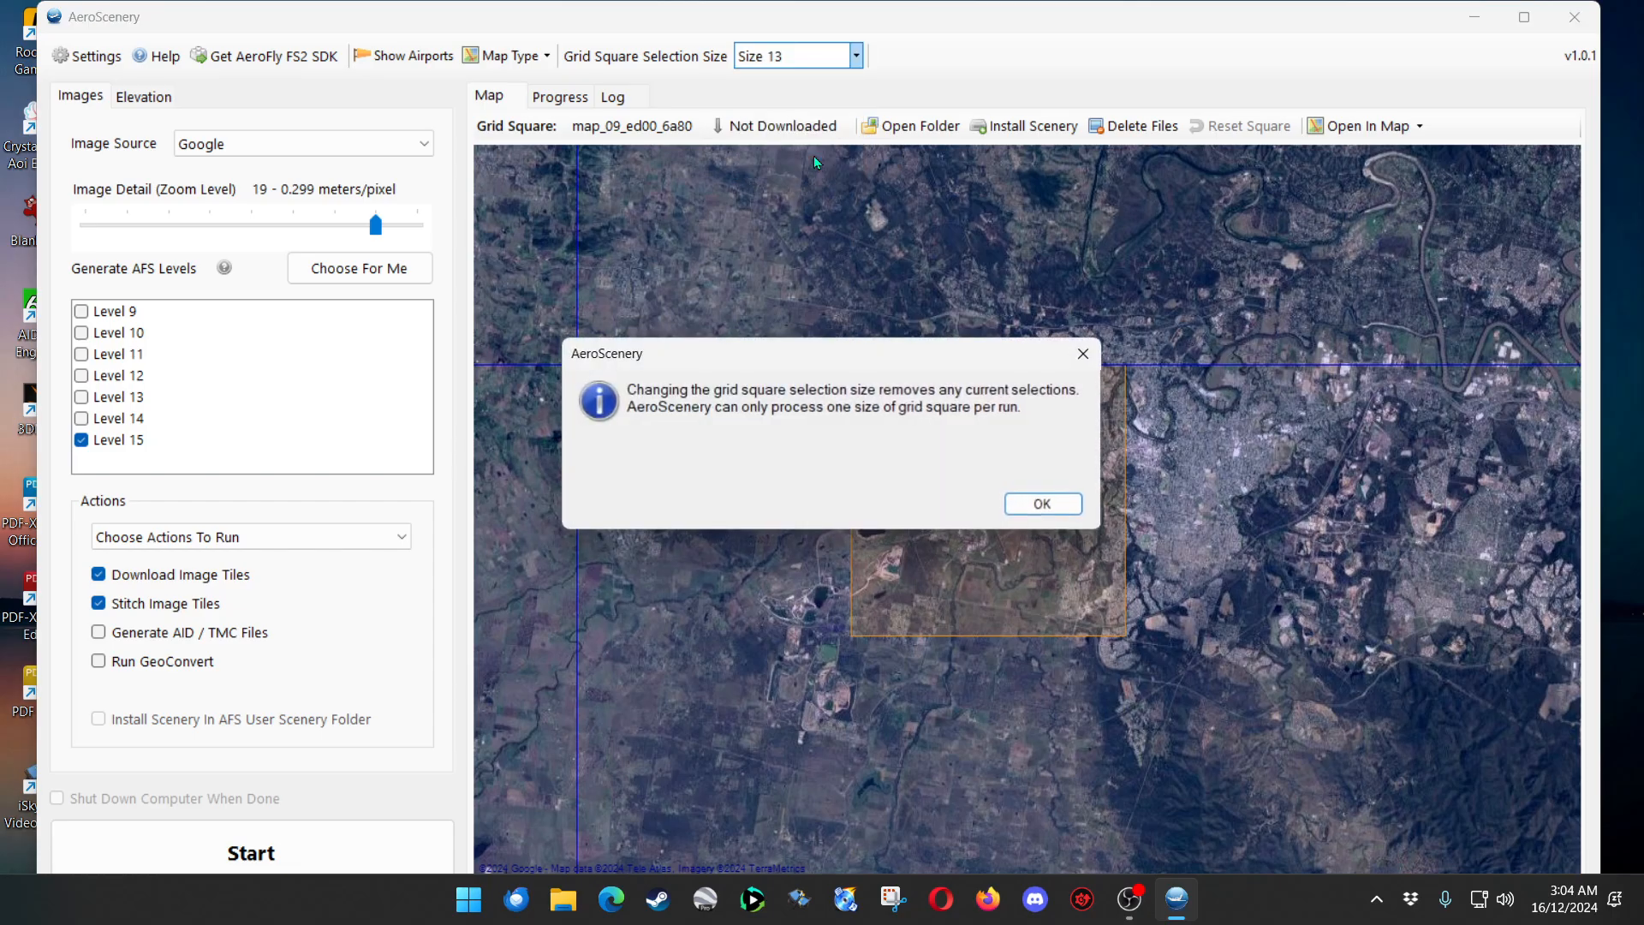
{"action": "left_click", "coordinate": [1040, 505]}
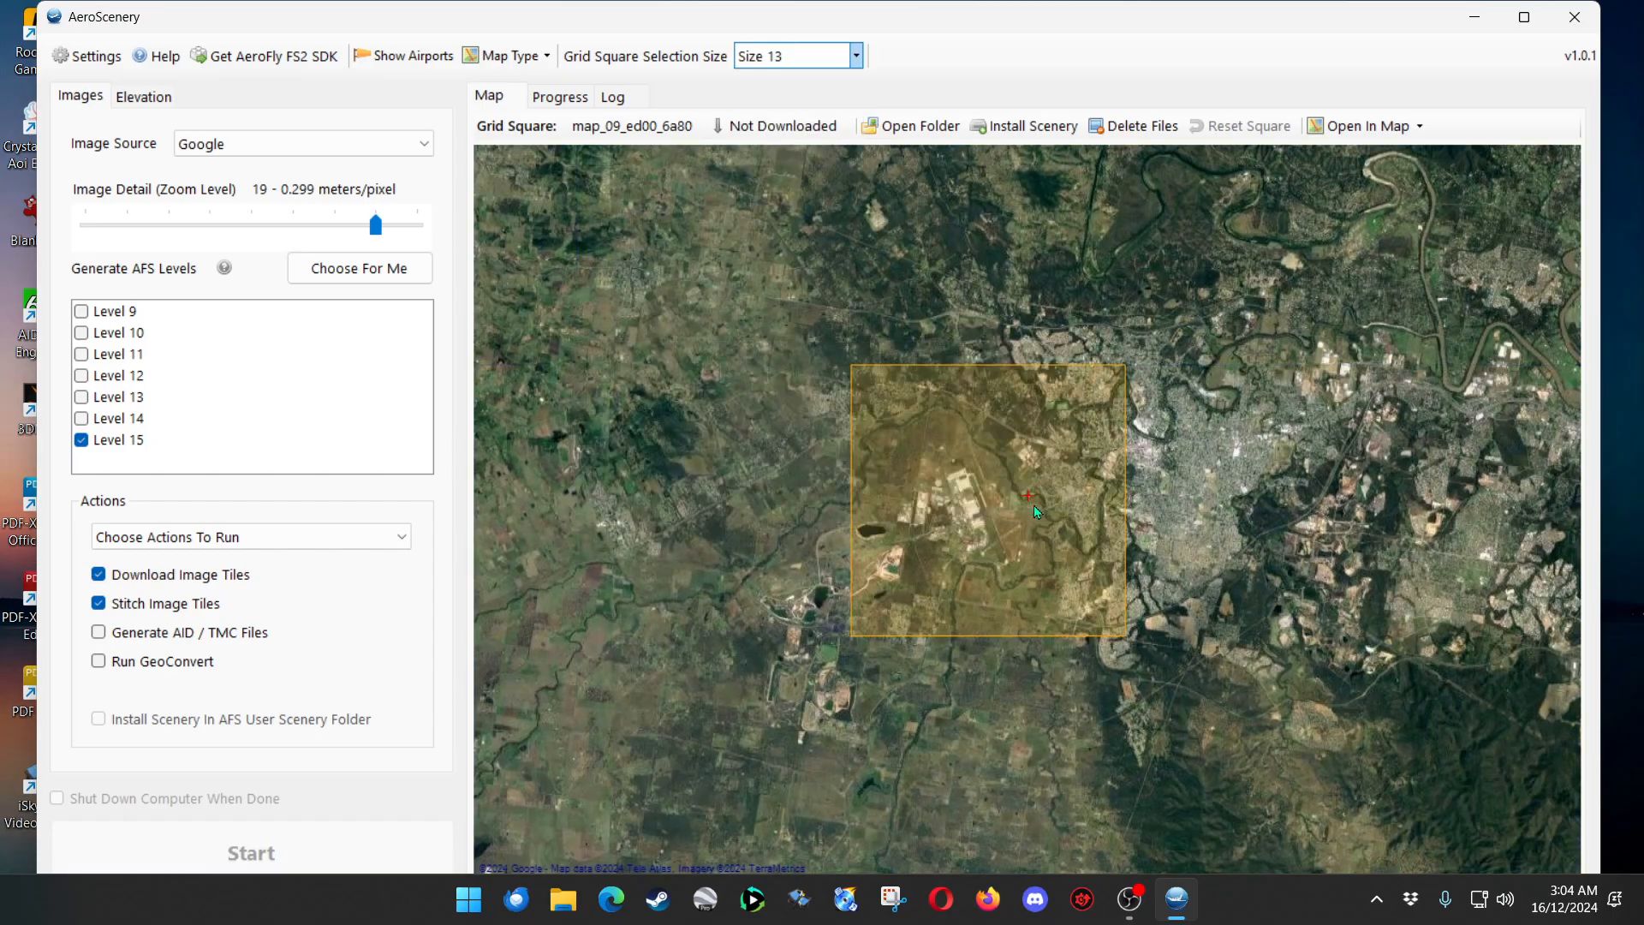
Select the four size 13 squares that cover the orange airfield area and check their coverage of the airfield.
{"action": "scroll", "coordinate": [985, 457], "scroll_direction": "down", "scroll_amount": 2}
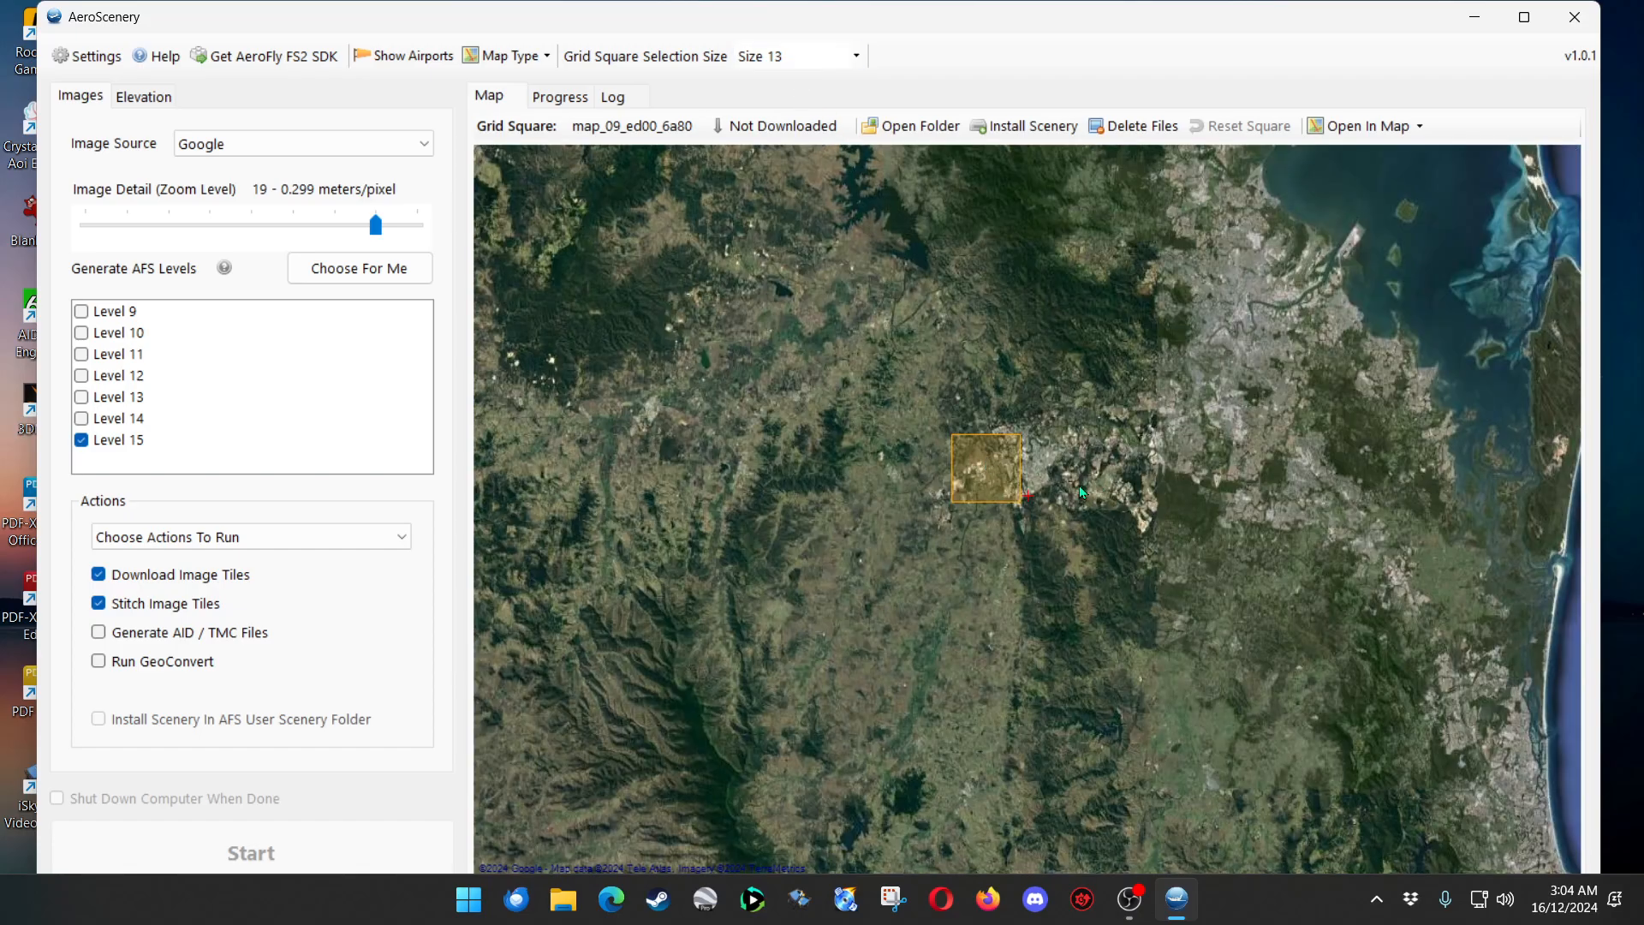
{"action": "scroll", "coordinate": [1079, 489], "scroll_direction": "down", "scroll_amount": 1}
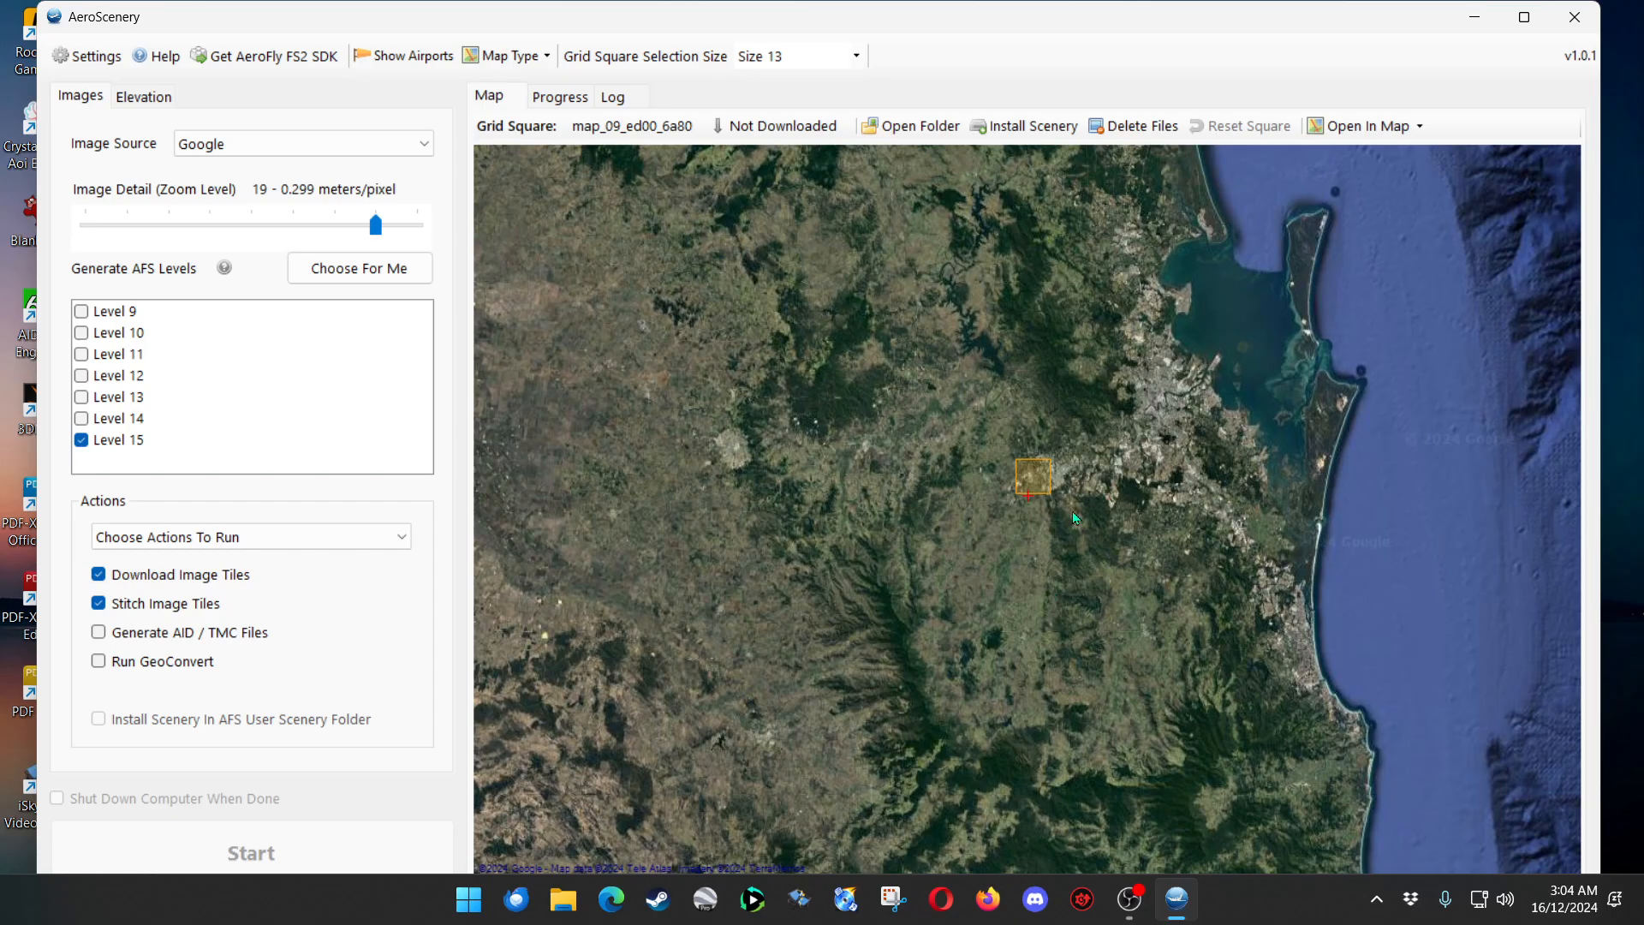
{"action": "scroll", "coordinate": [1074, 514], "scroll_direction": "up", "scroll_amount": 1}
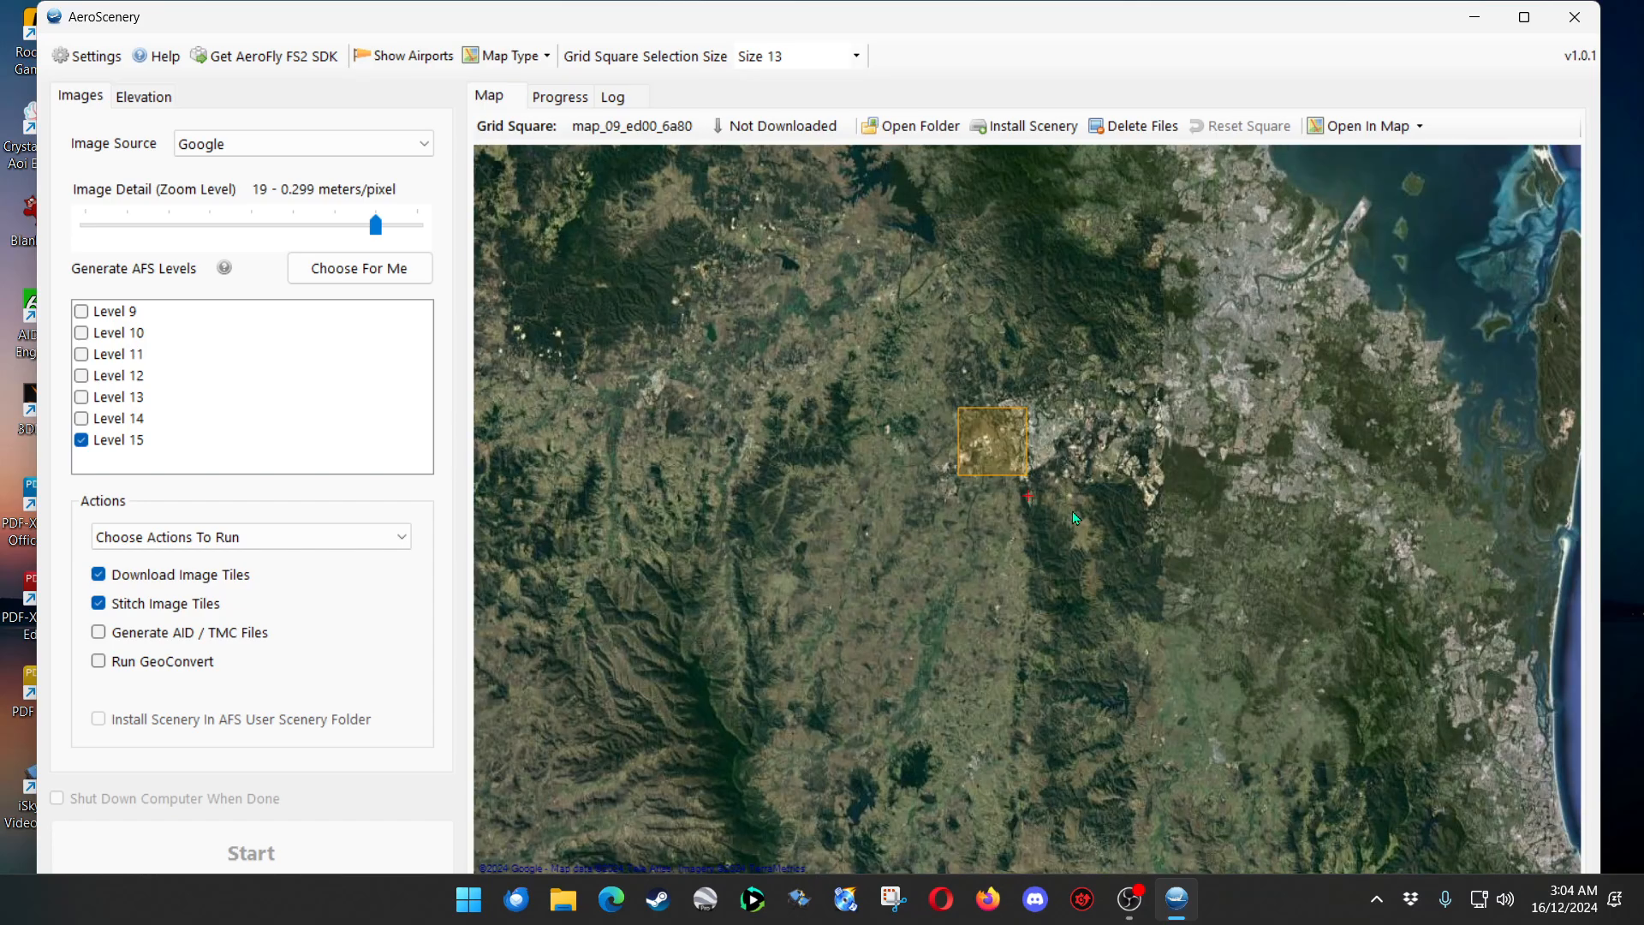
{"action": "scroll", "coordinate": [1072, 511], "scroll_direction": "up", "scroll_amount": 1}
{"action": "left_click_drag", "start_coordinate": [1057, 455], "coordinate": [1161, 621]}
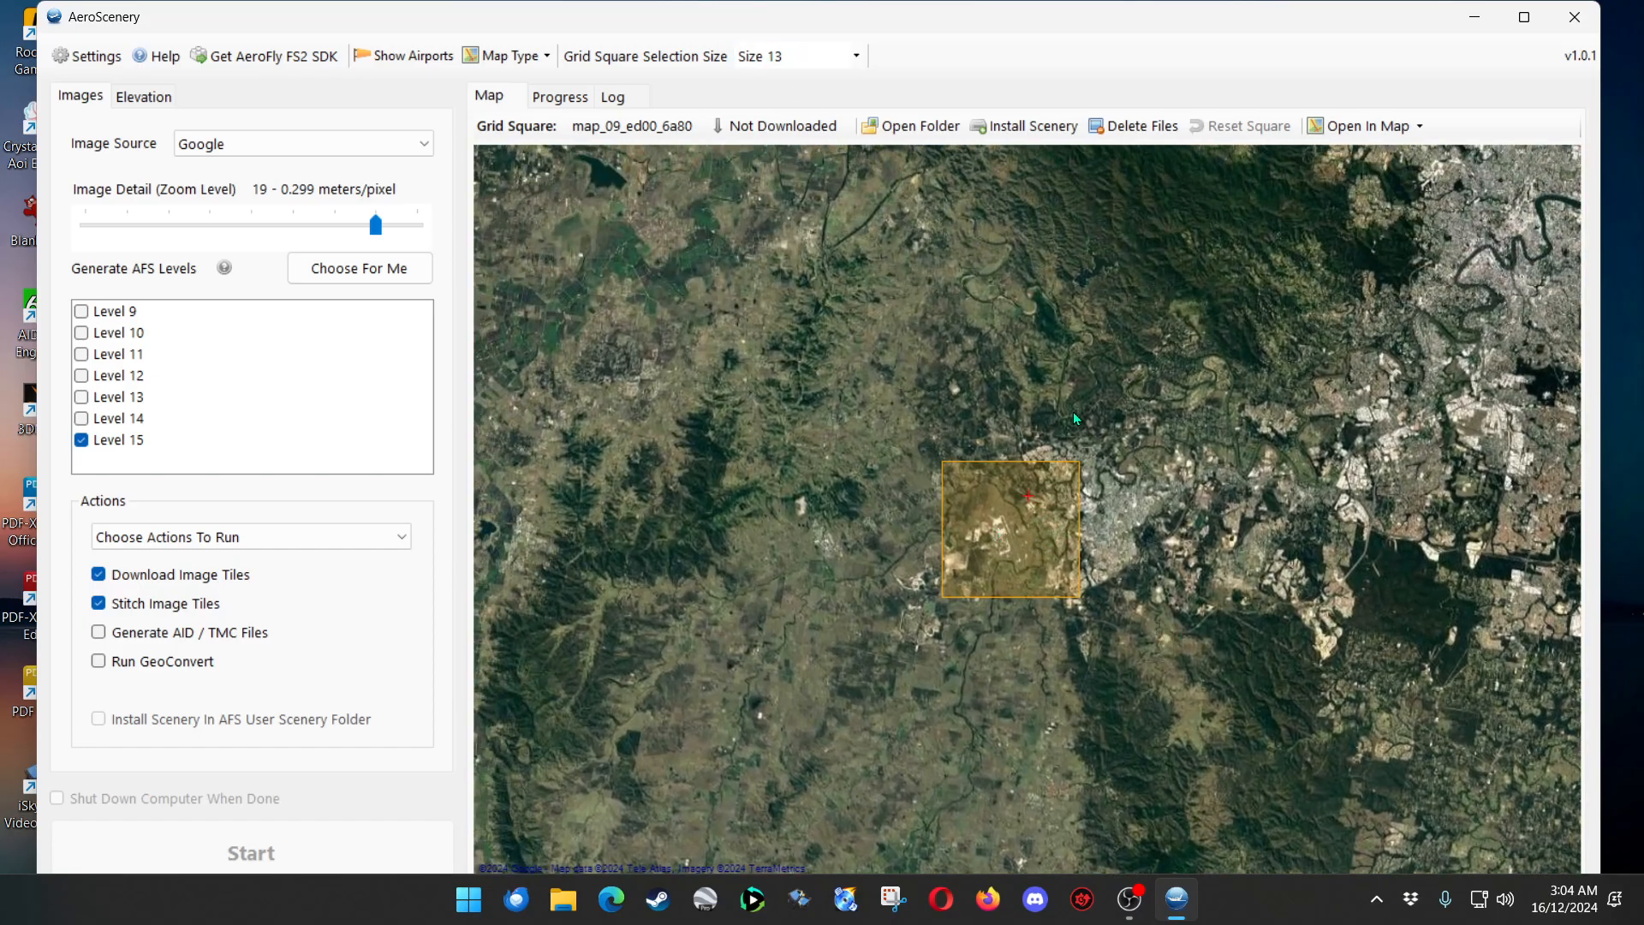
{"action": "left_click", "coordinate": [1005, 526]}
{"action": "left_click", "coordinate": [1037, 510]}
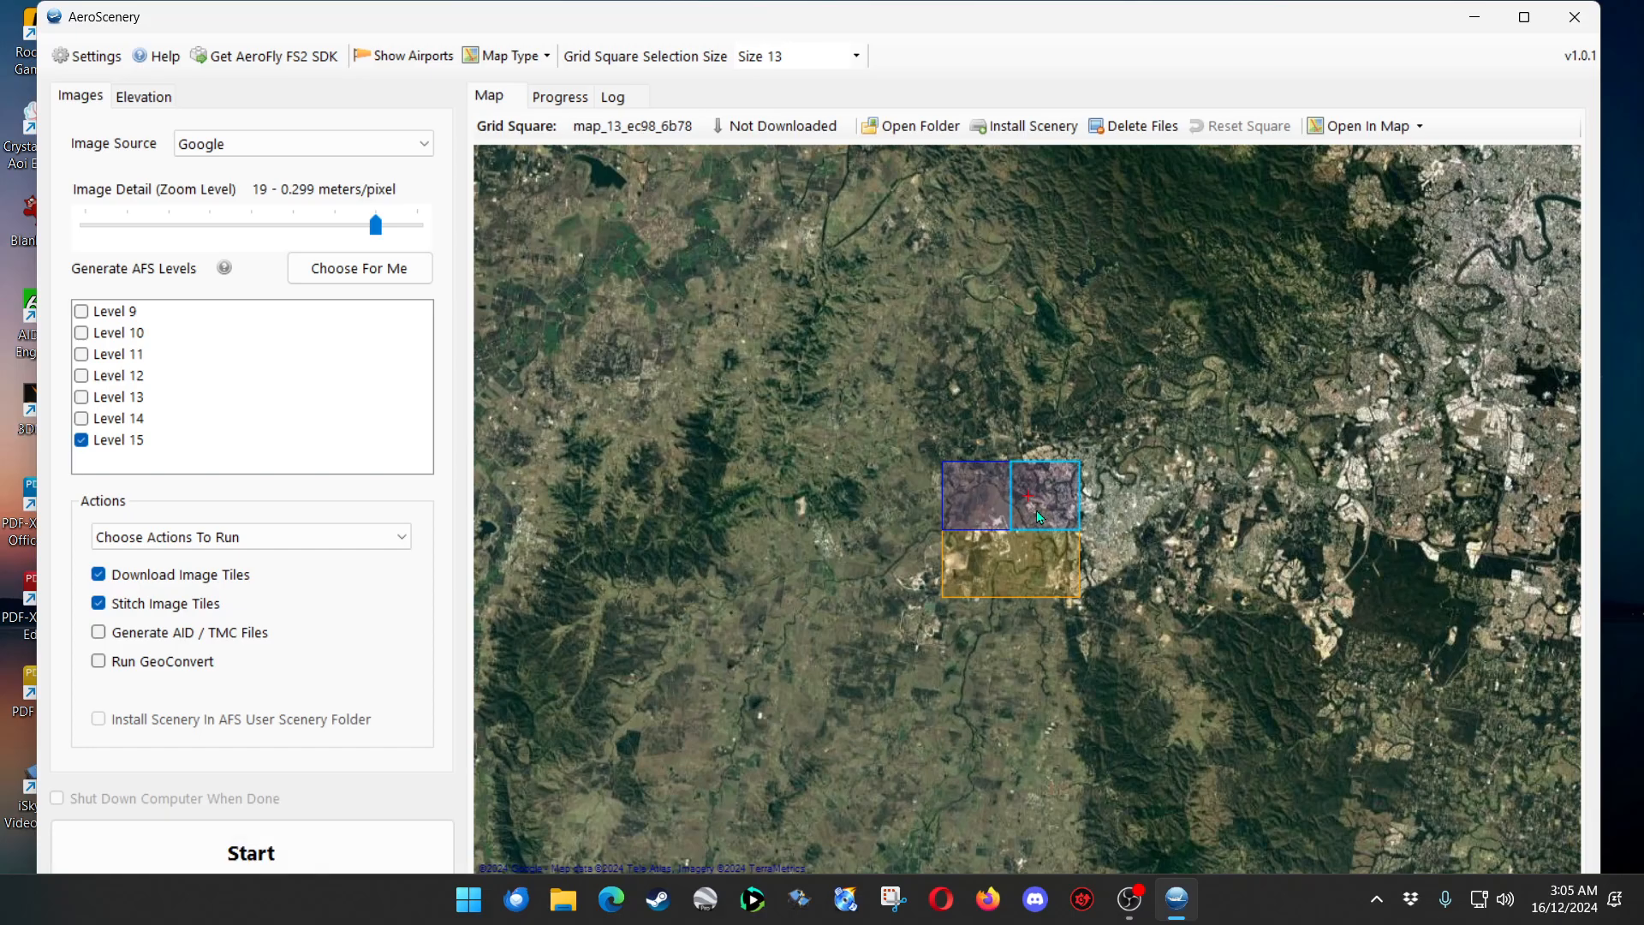
{"action": "left_click", "coordinate": [989, 562]}
{"action": "left_click", "coordinate": [1031, 567]}
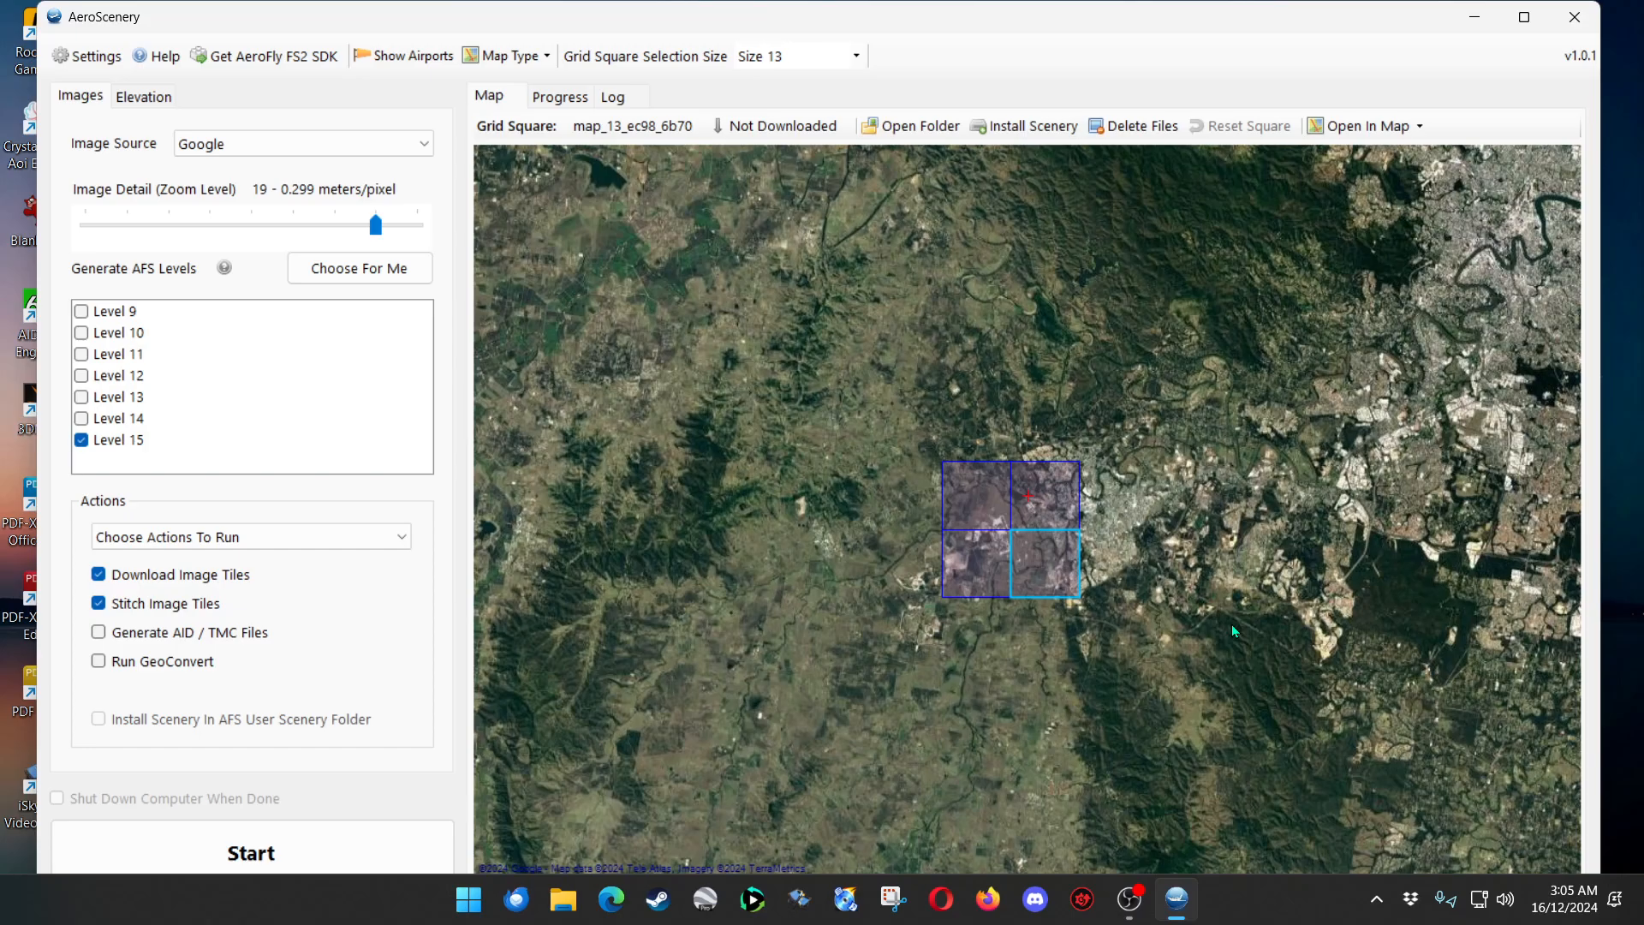
{"action": "scroll", "coordinate": [1046, 545], "scroll_direction": "up", "scroll_amount": 2}
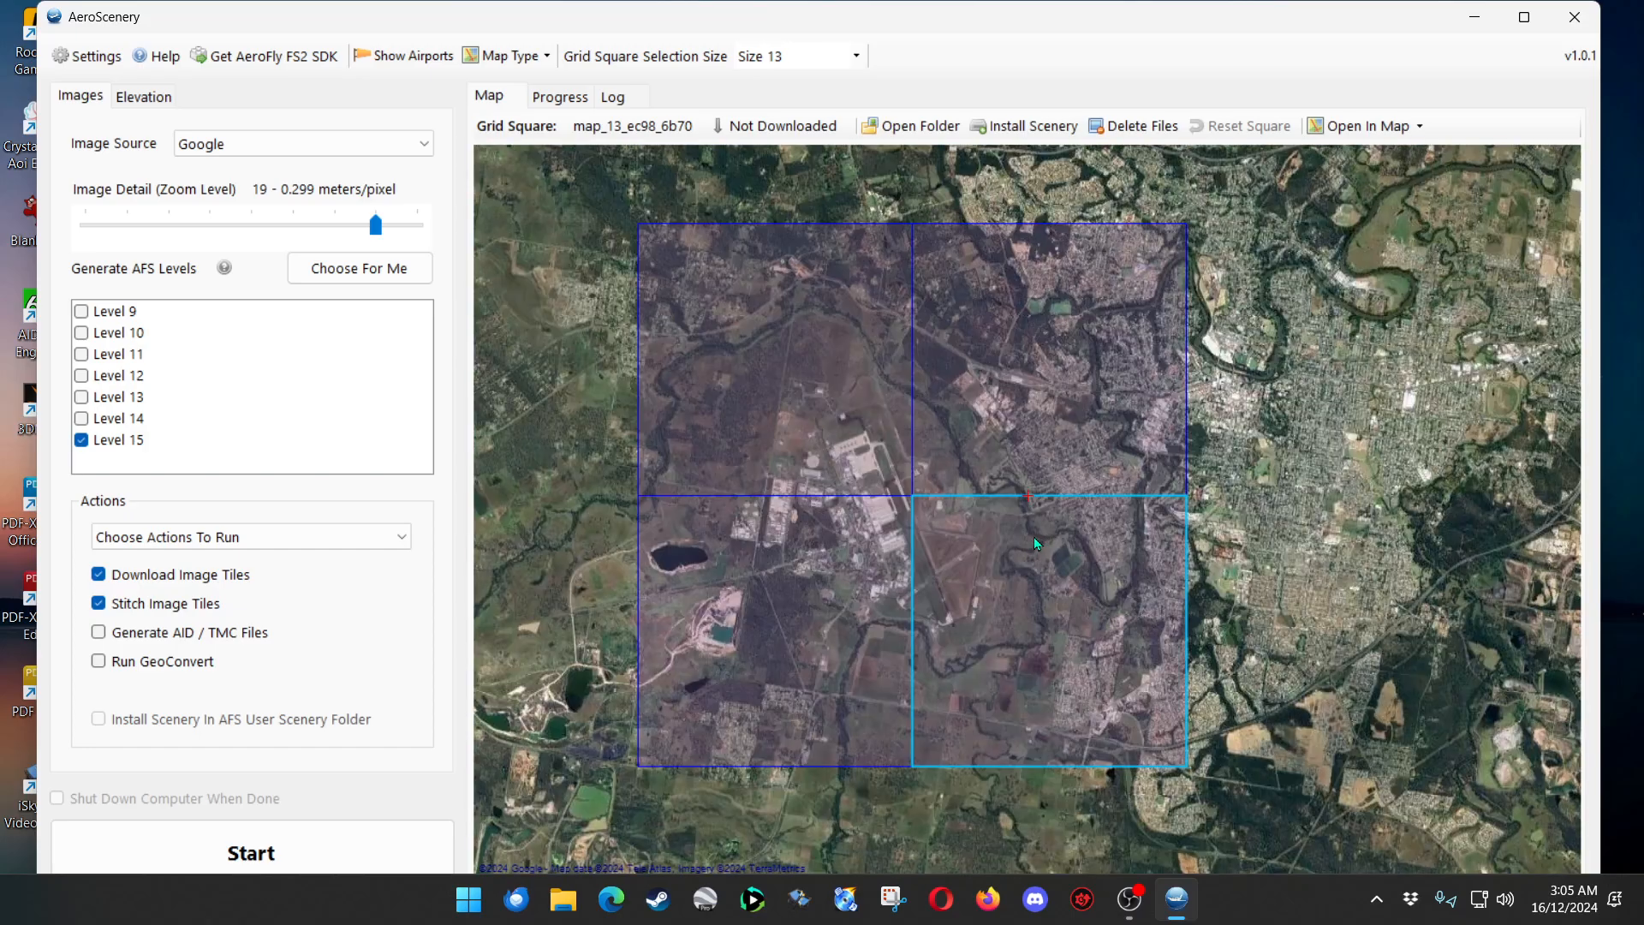
{"action": "scroll", "coordinate": [1034, 536], "scroll_direction": "up", "scroll_amount": 1}
{"action": "left_click_drag", "start_coordinate": [998, 541], "coordinate": [1247, 583]}
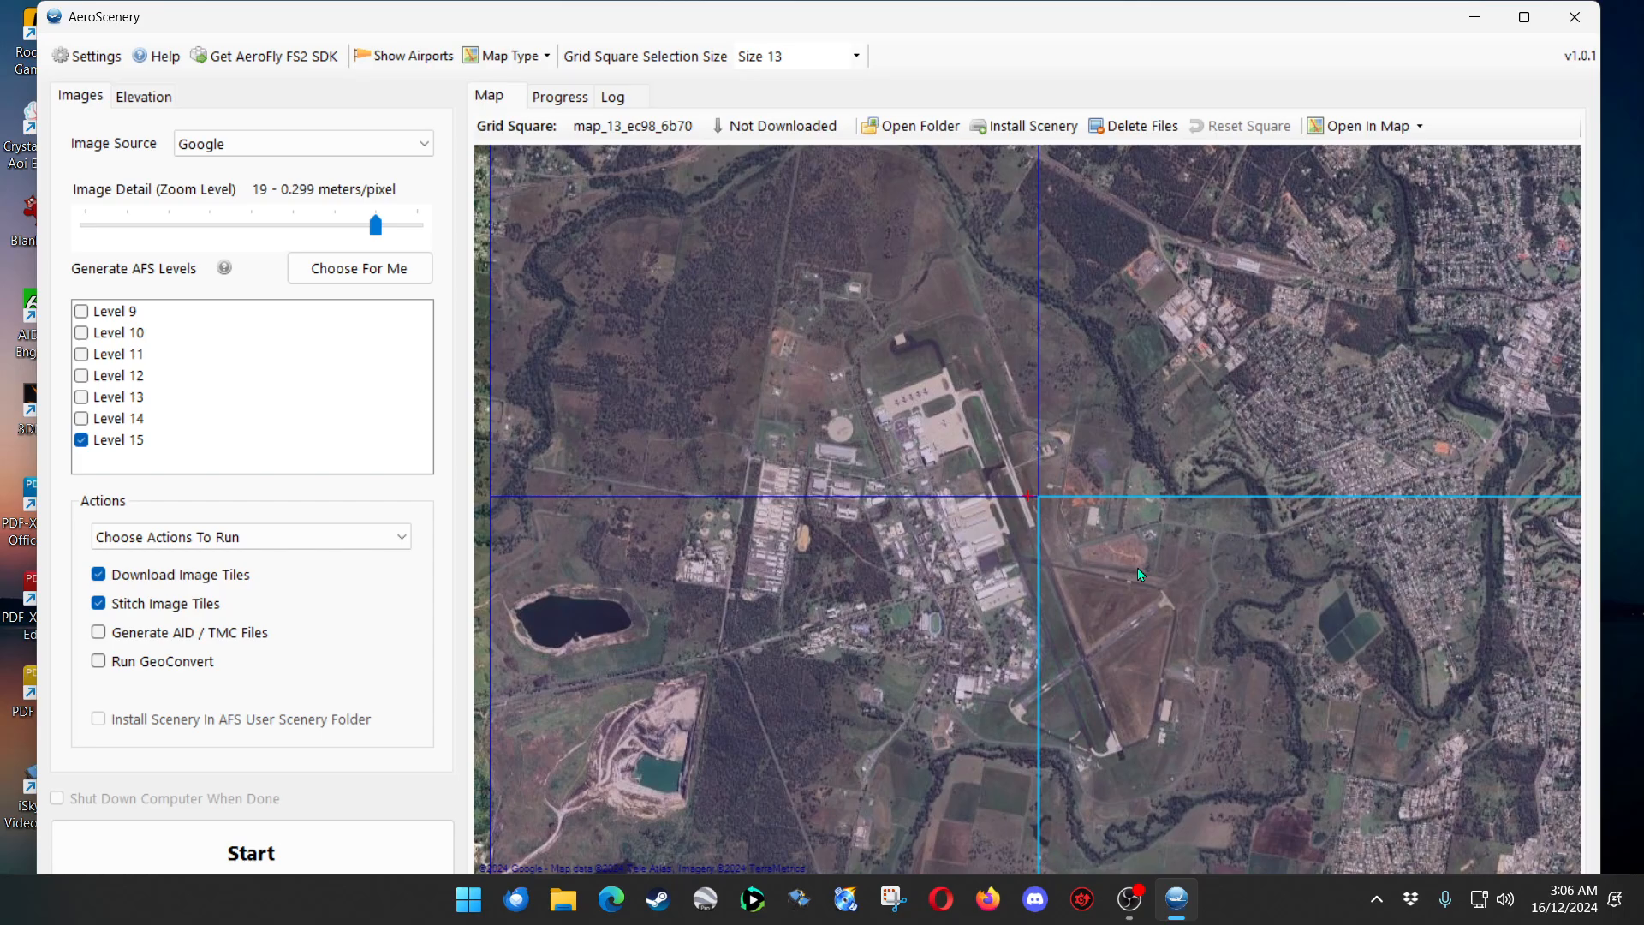
{"action": "scroll", "coordinate": [1047, 539], "scroll_direction": "down", "scroll_amount": 2}
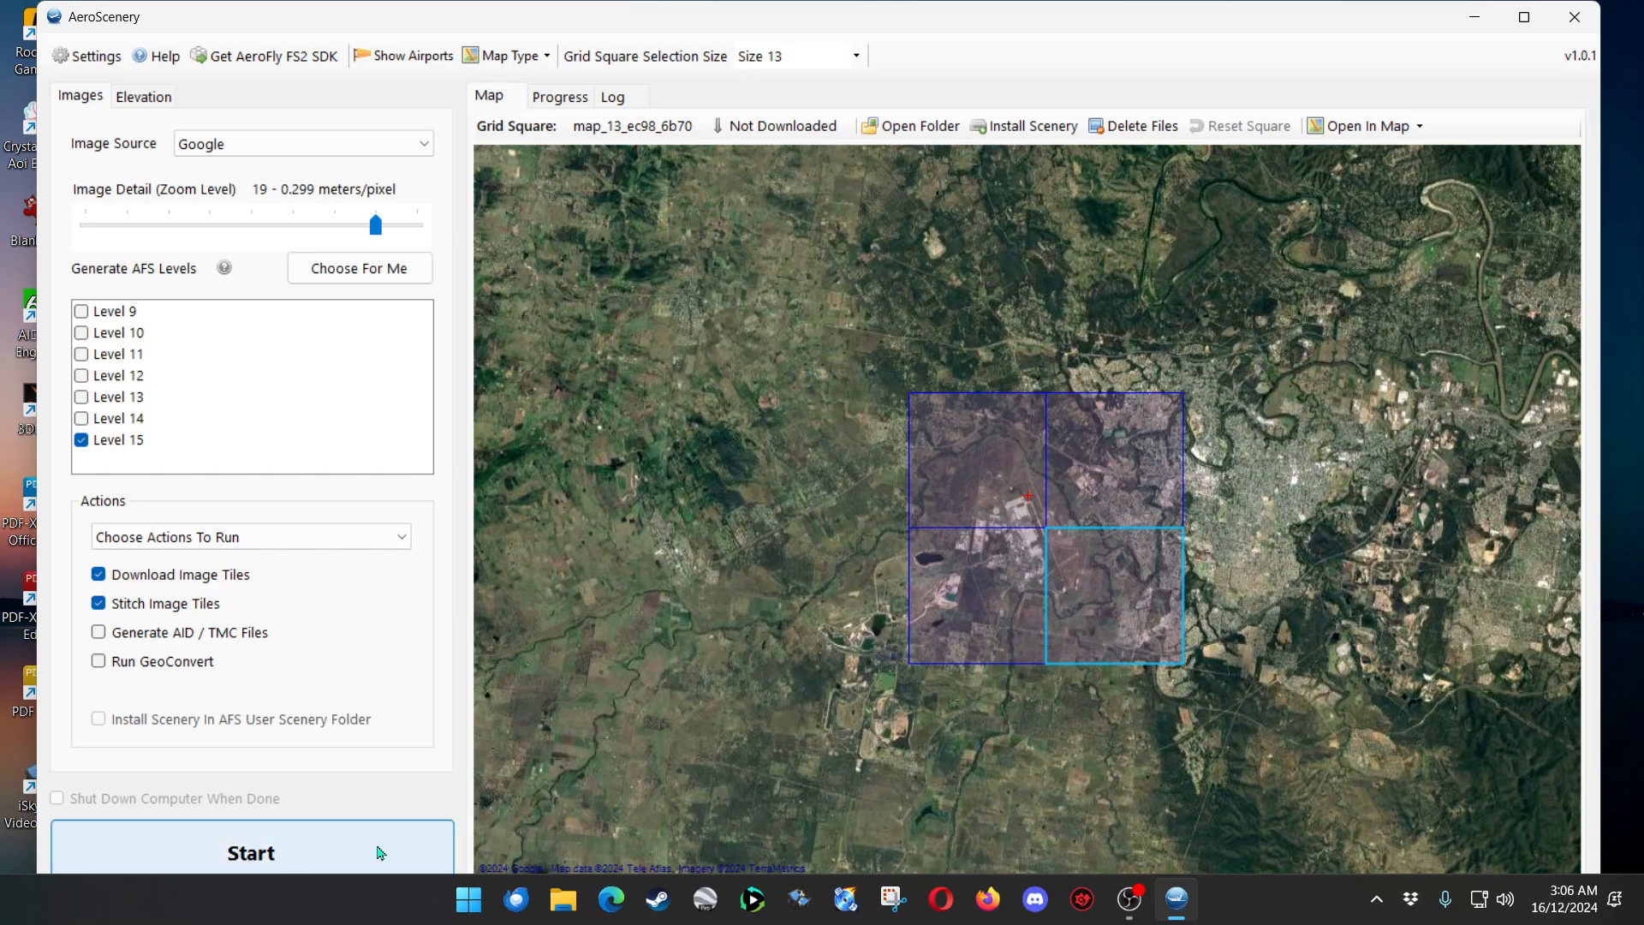
Open the AeroScenery settings and bring up the Games (F:) drive in File Explorer, moving the settings dialog aside.
{"action": "left_click", "coordinate": [98, 59]}
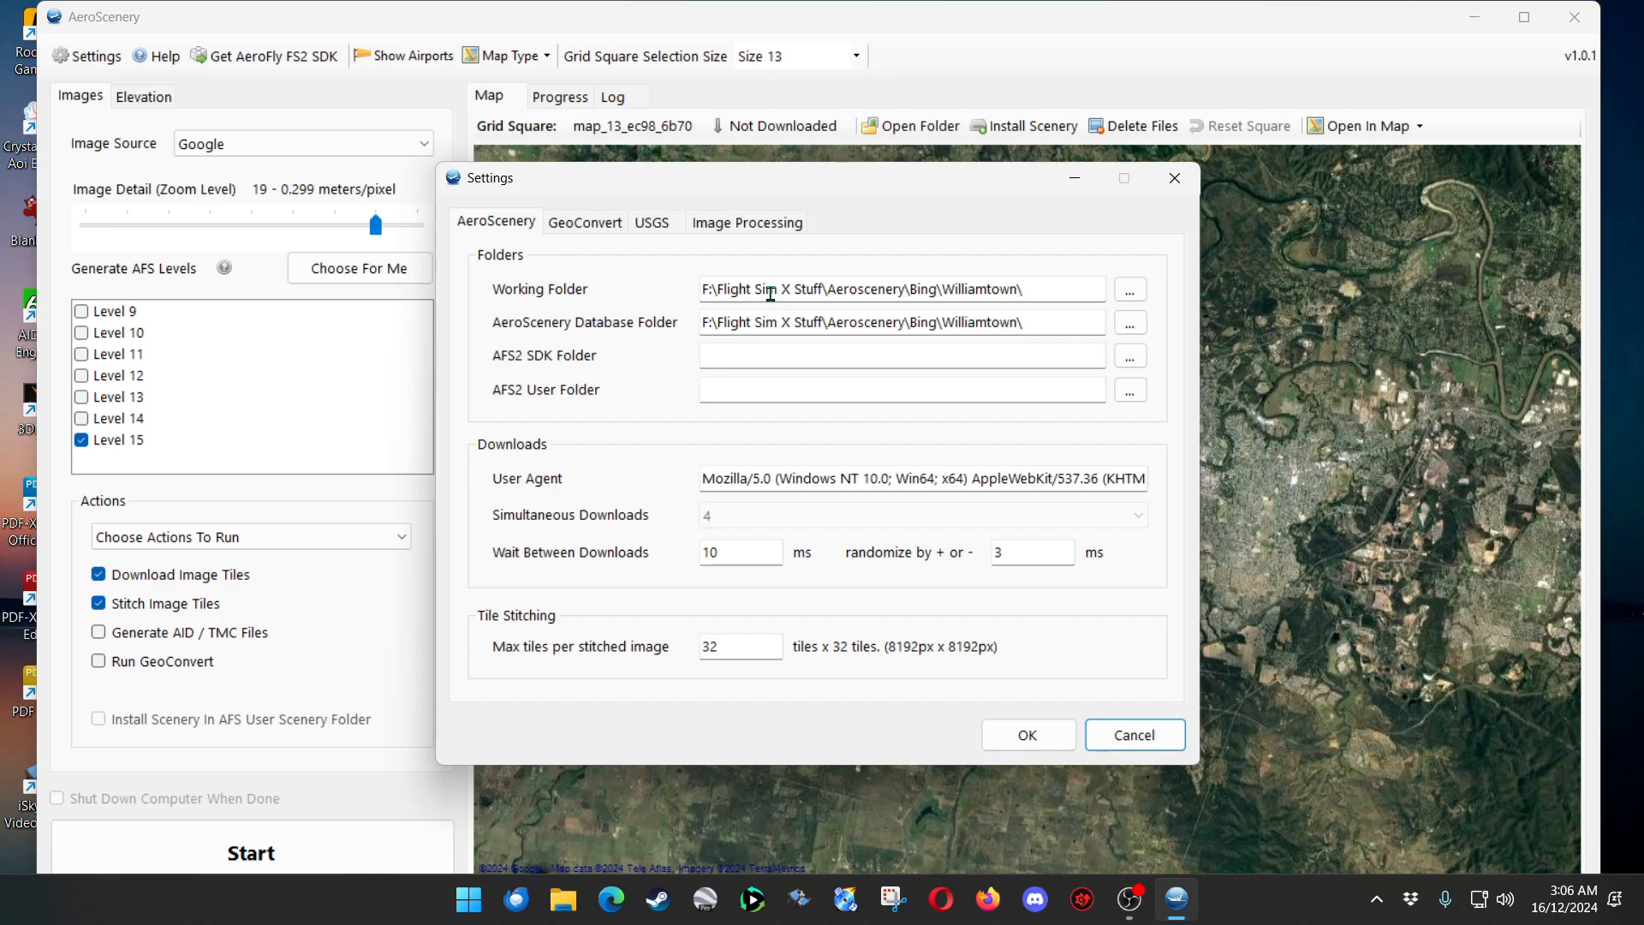
{"action": "left_click", "coordinate": [564, 903]}
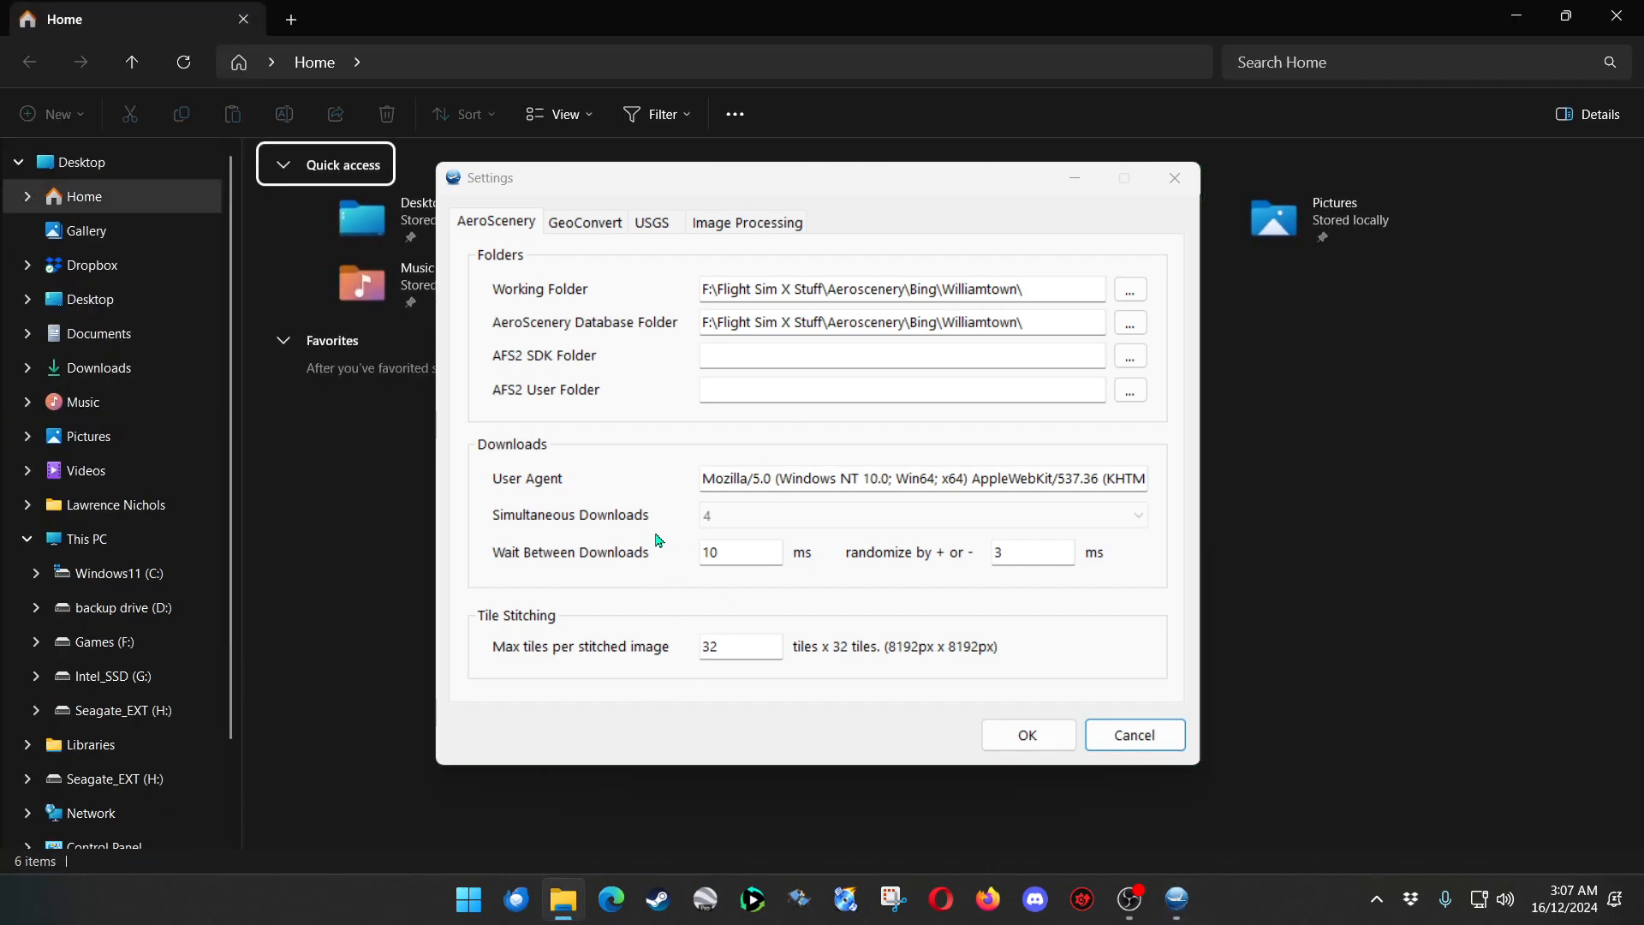
{"action": "left_click", "coordinate": [127, 642]}
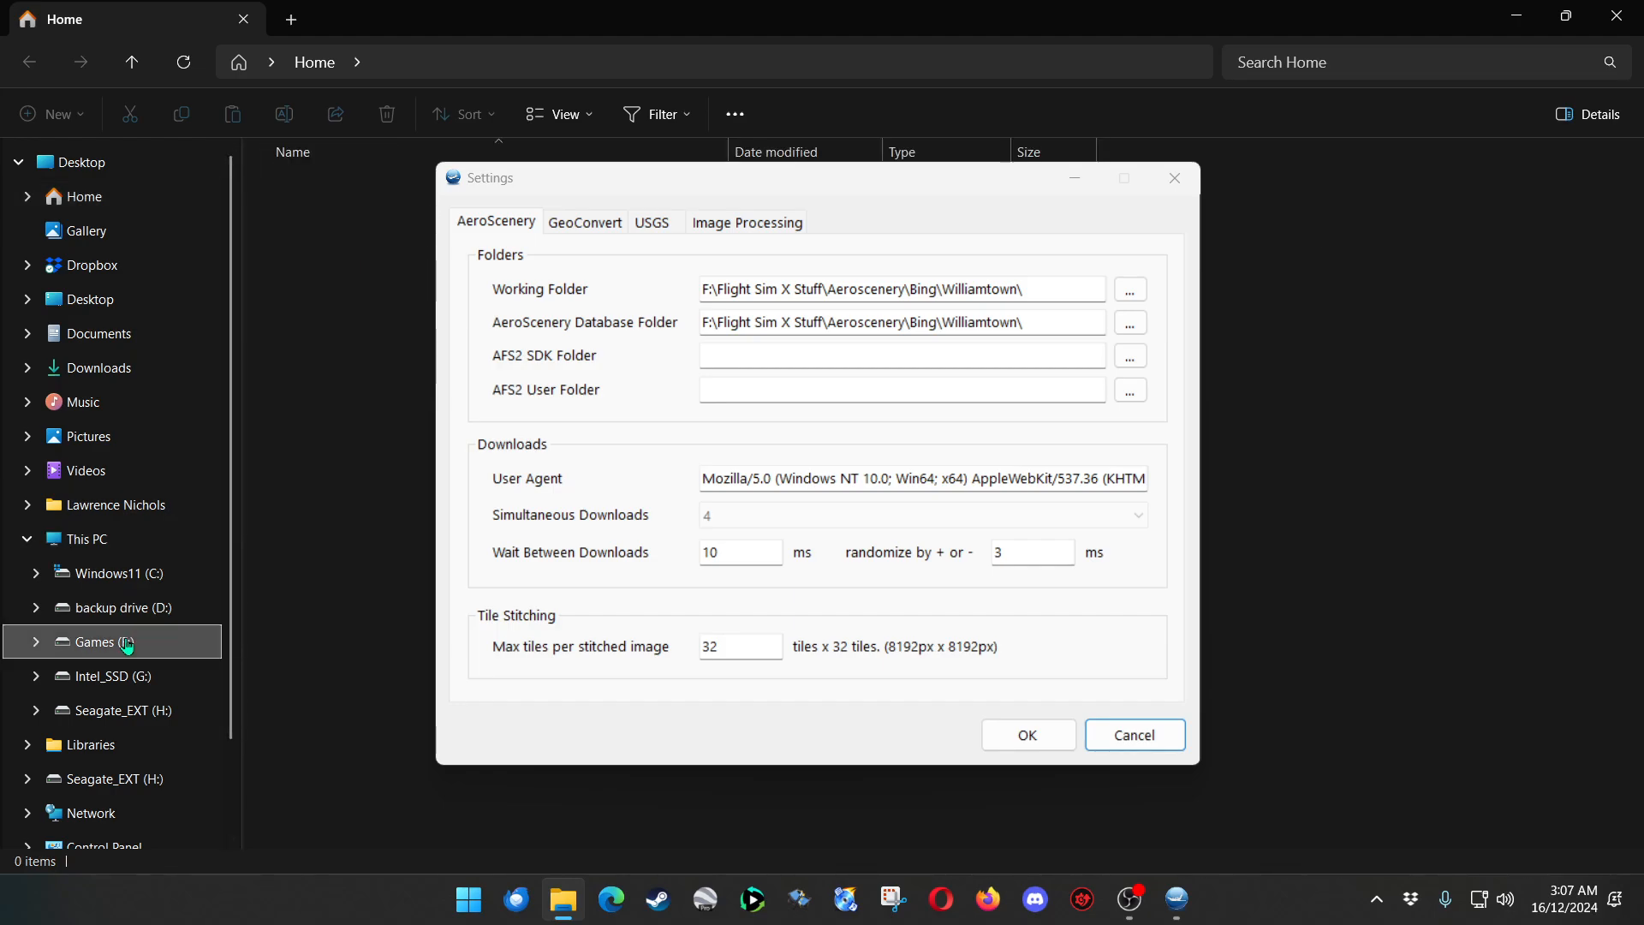
{"action": "left_click_drag", "start_coordinate": [565, 184], "coordinate": [1111, 185]}
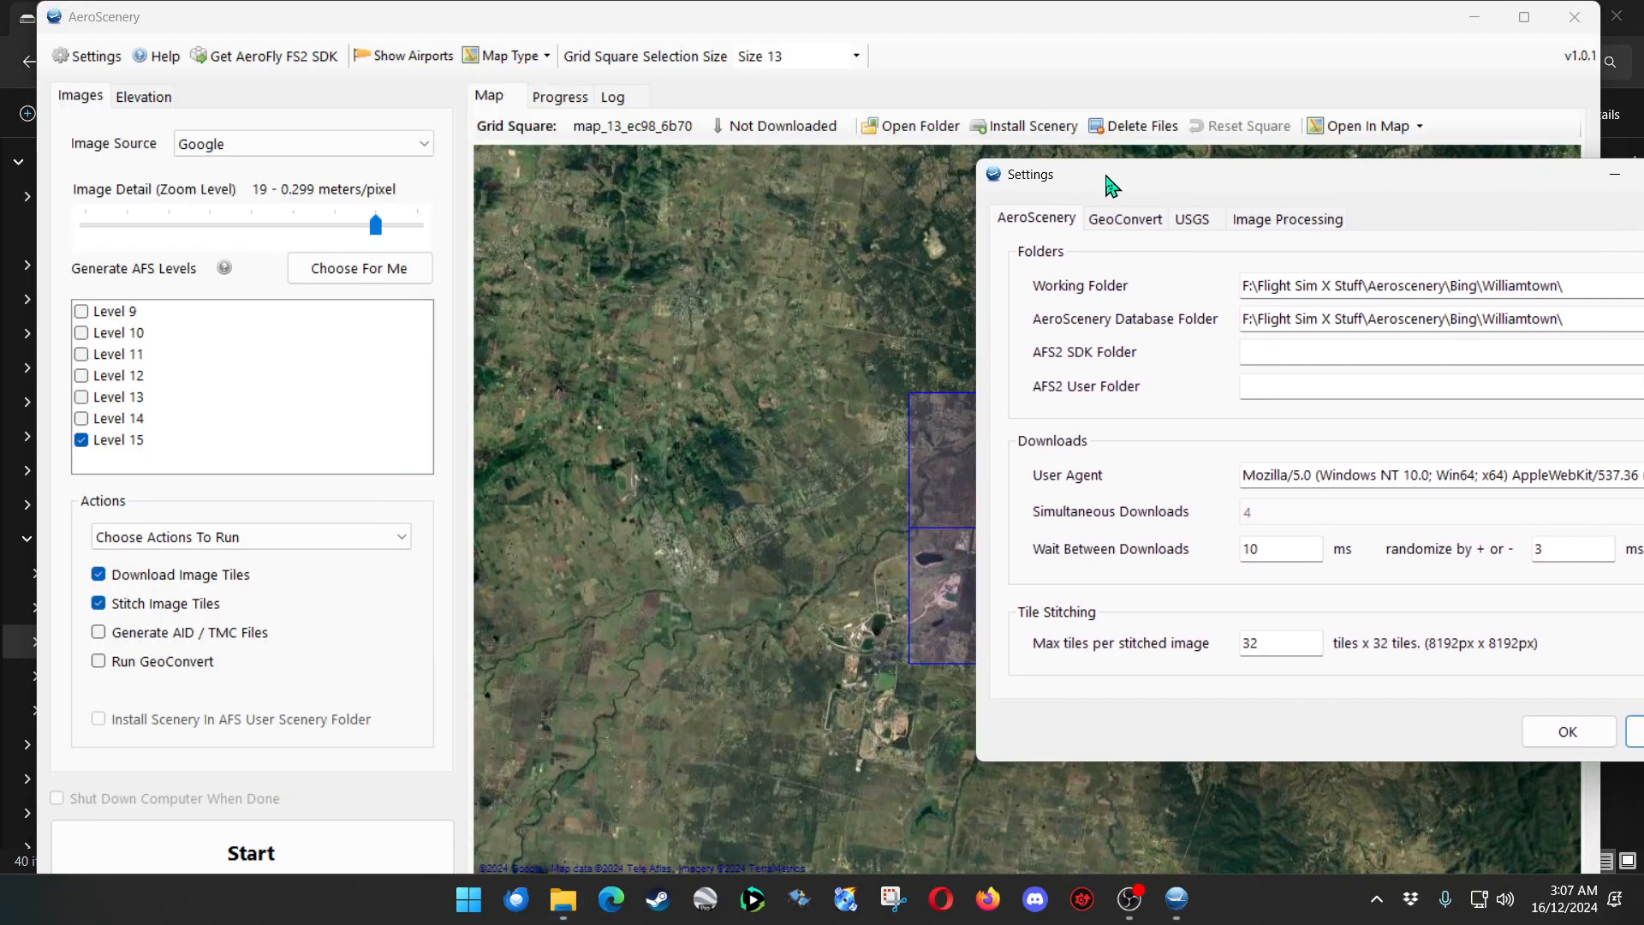
Create a new folder named "Amberley Aero 2024" on the Games (F:) drive.
{"action": "left_click", "coordinate": [561, 901]}
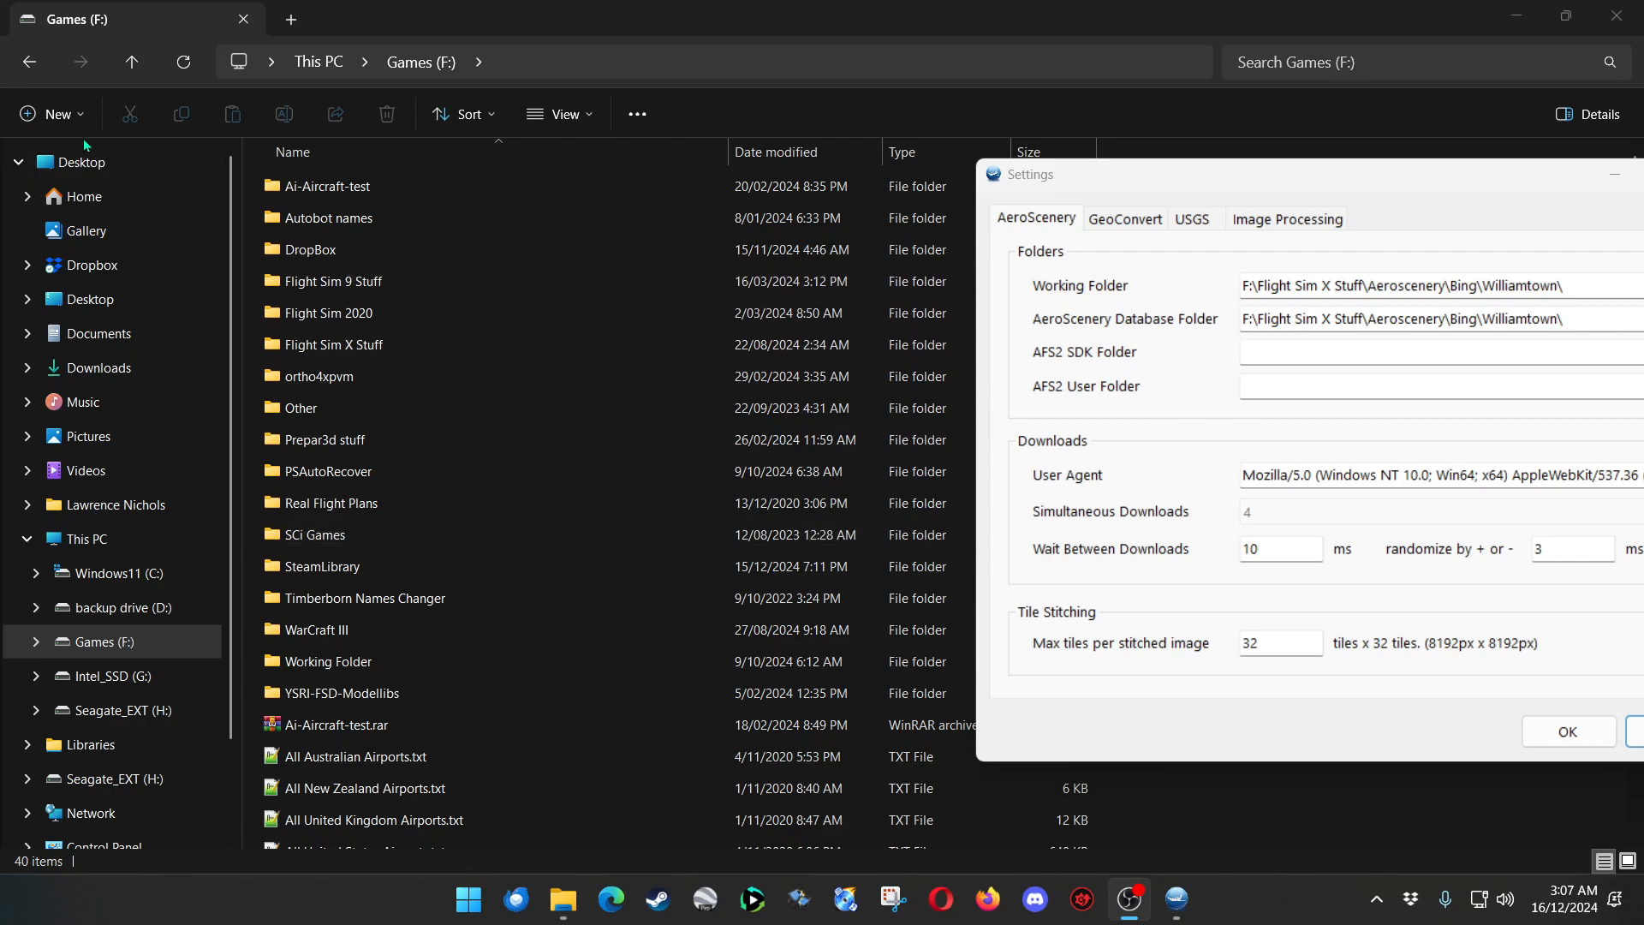
{"action": "left_click", "coordinate": [63, 119]}
{"action": "left_click", "coordinate": [77, 167]}
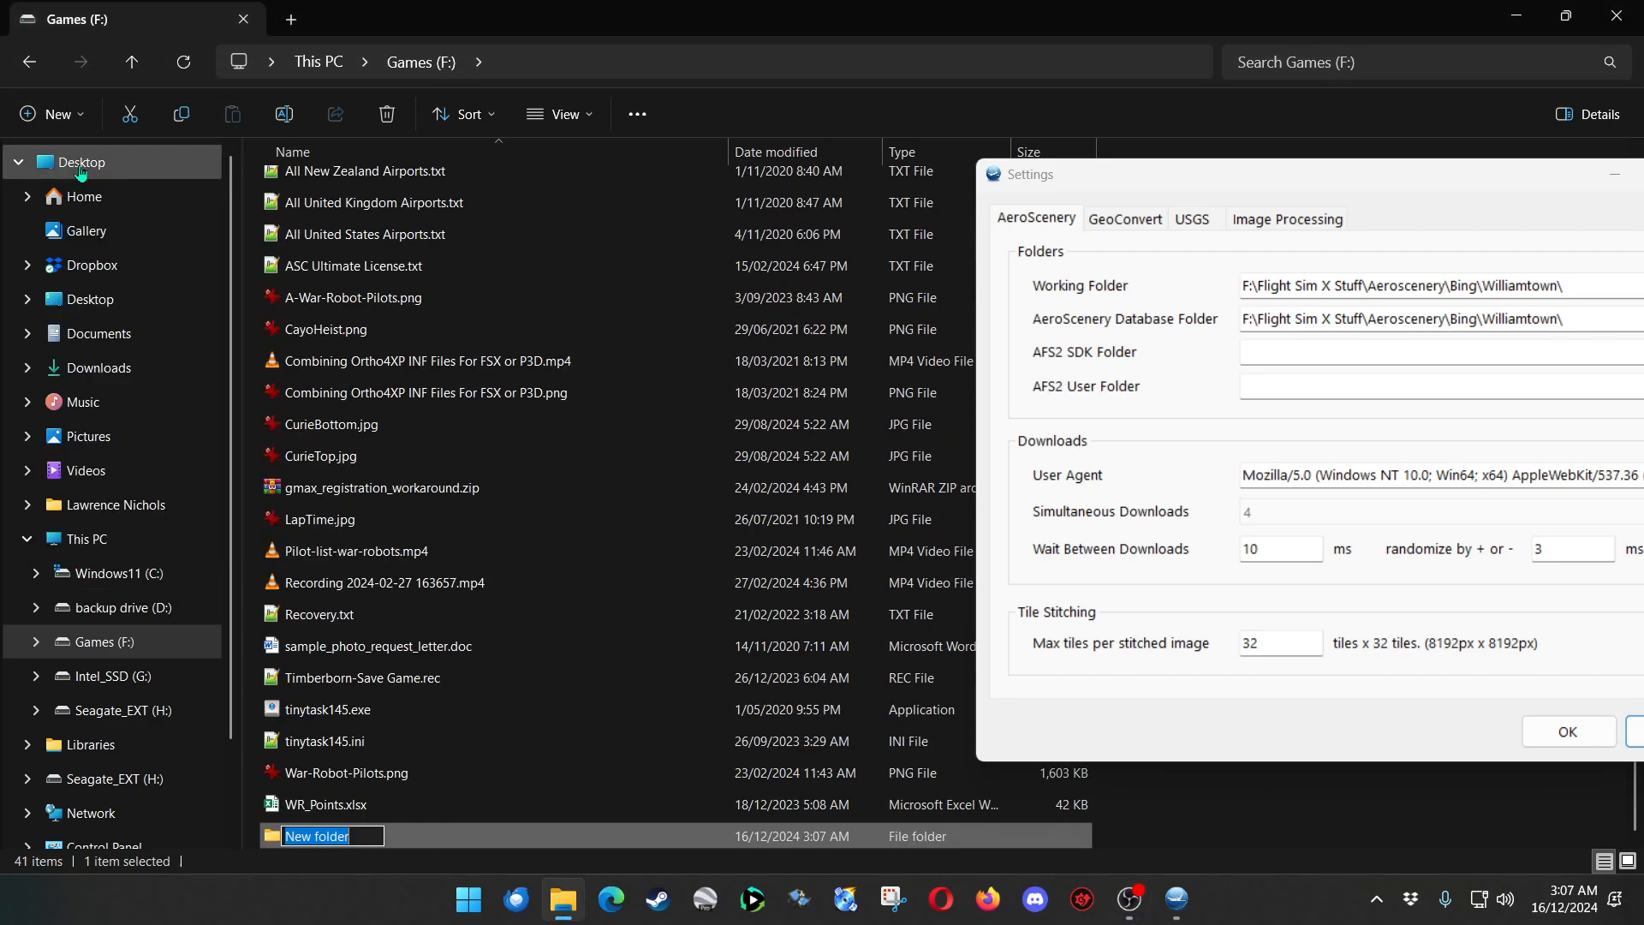
{"action": "type", "text": "Amb"}
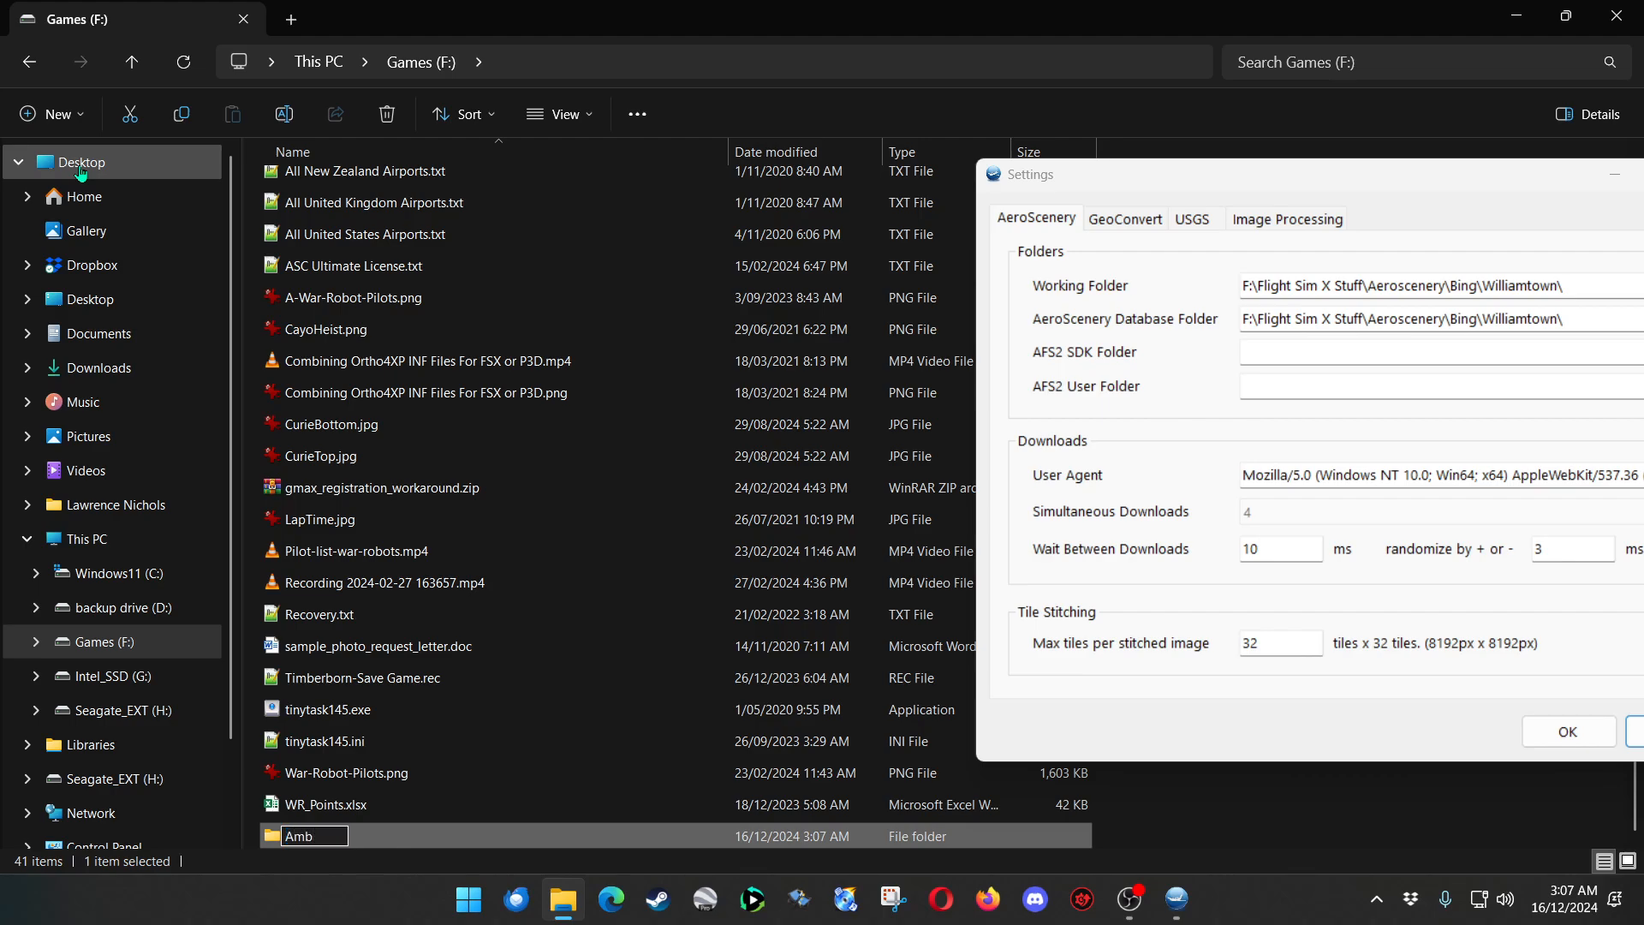
{"action": "type", "text": "erley Aero 2024"}
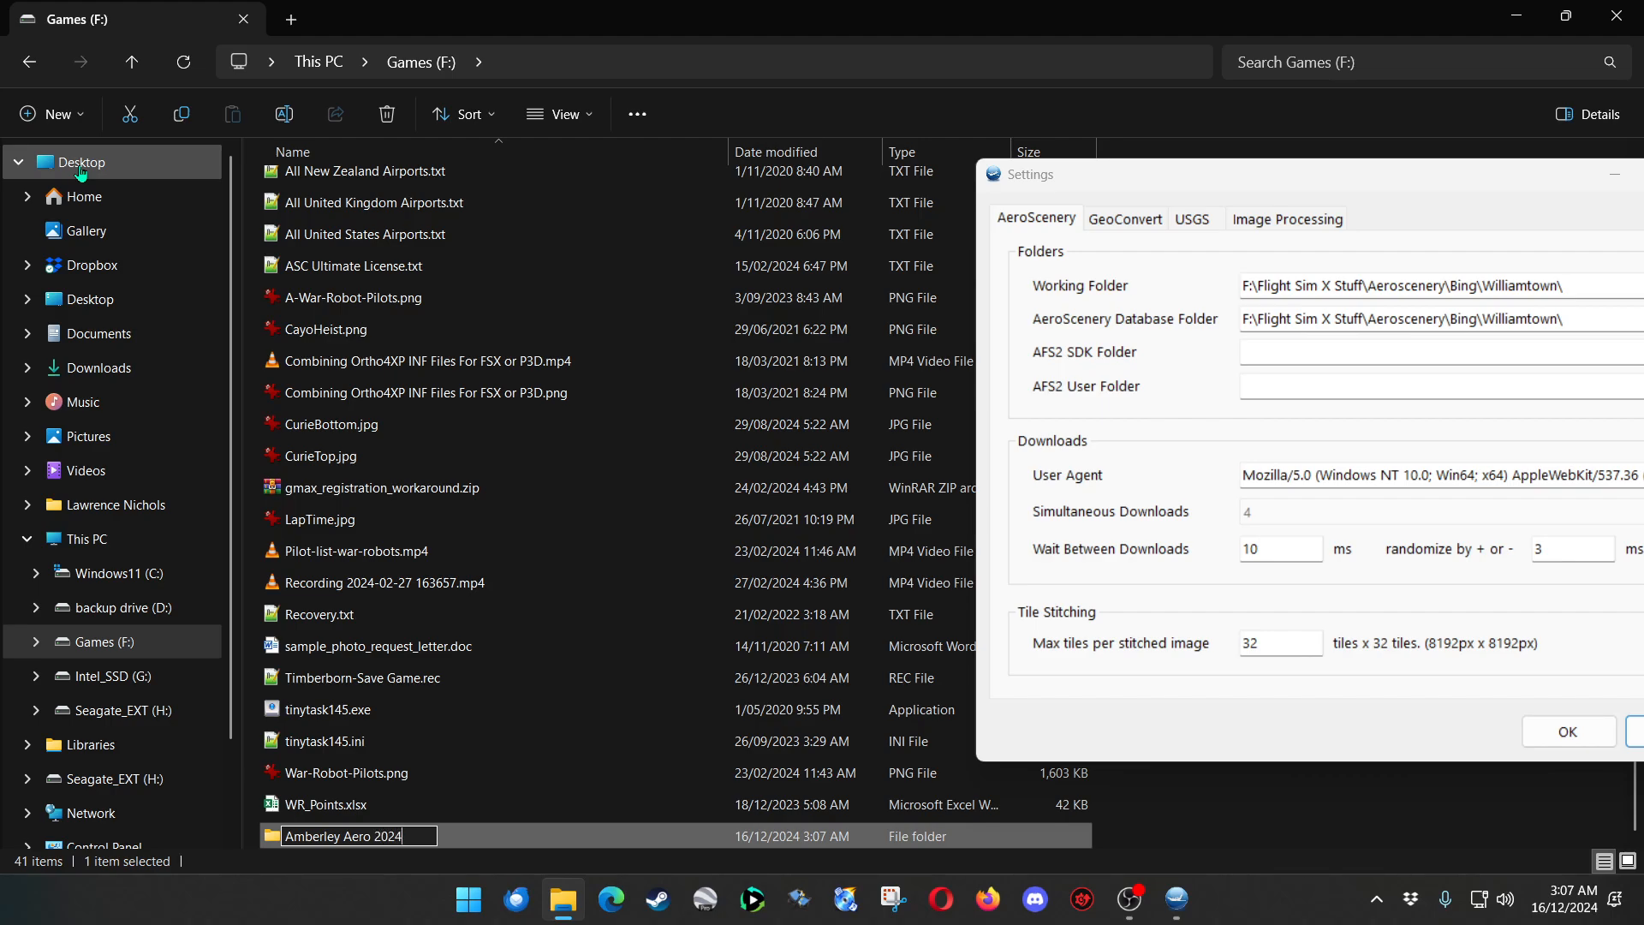
{"action": "left_click", "coordinate": [702, 536]}
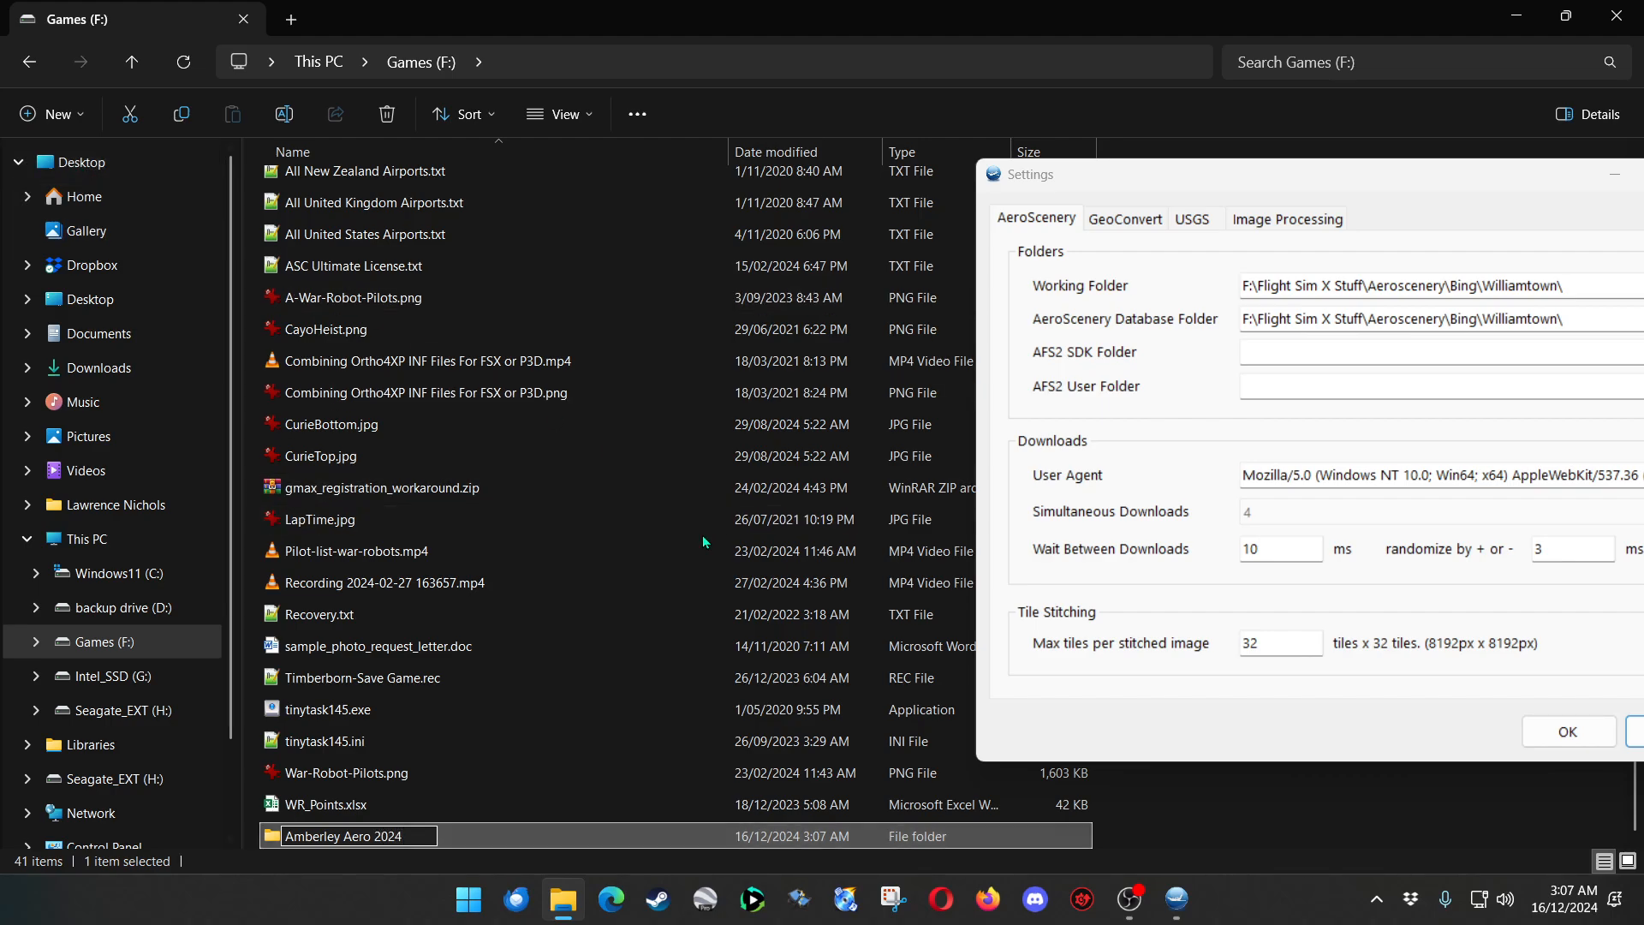
Open the Amberley Aero 2024 folder and copy its full path.
{"action": "double_click", "coordinate": [399, 837]}
{"action": "left_click", "coordinate": [665, 63]}
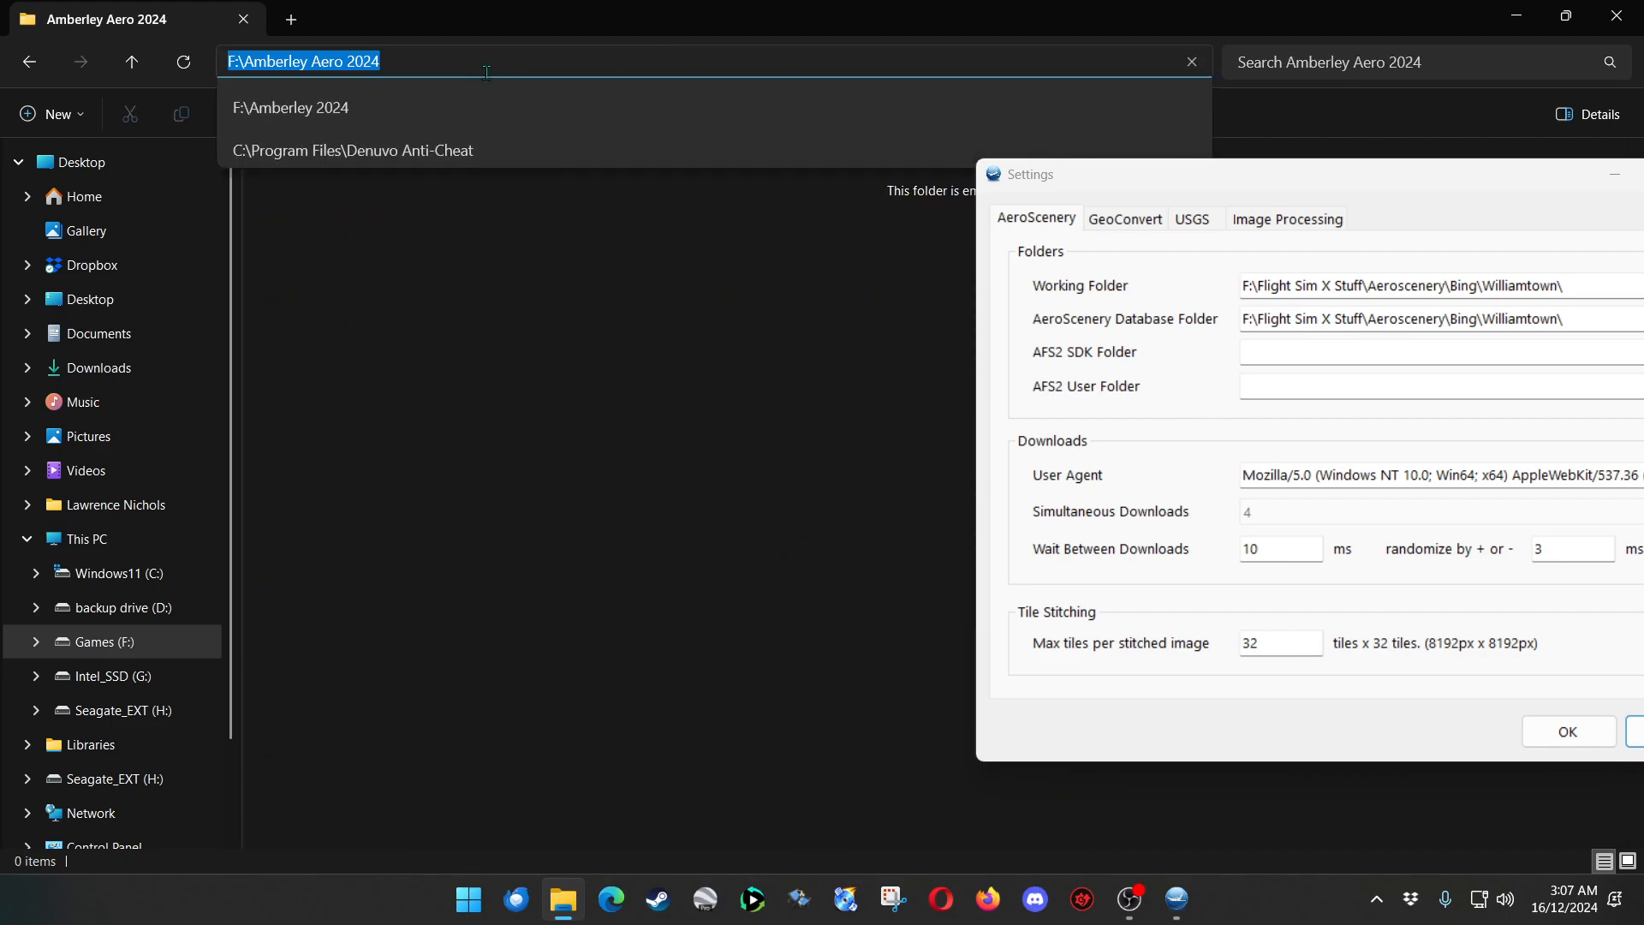
{"action": "right_click", "coordinate": [324, 64]}
{"action": "left_click", "coordinate": [388, 121]}
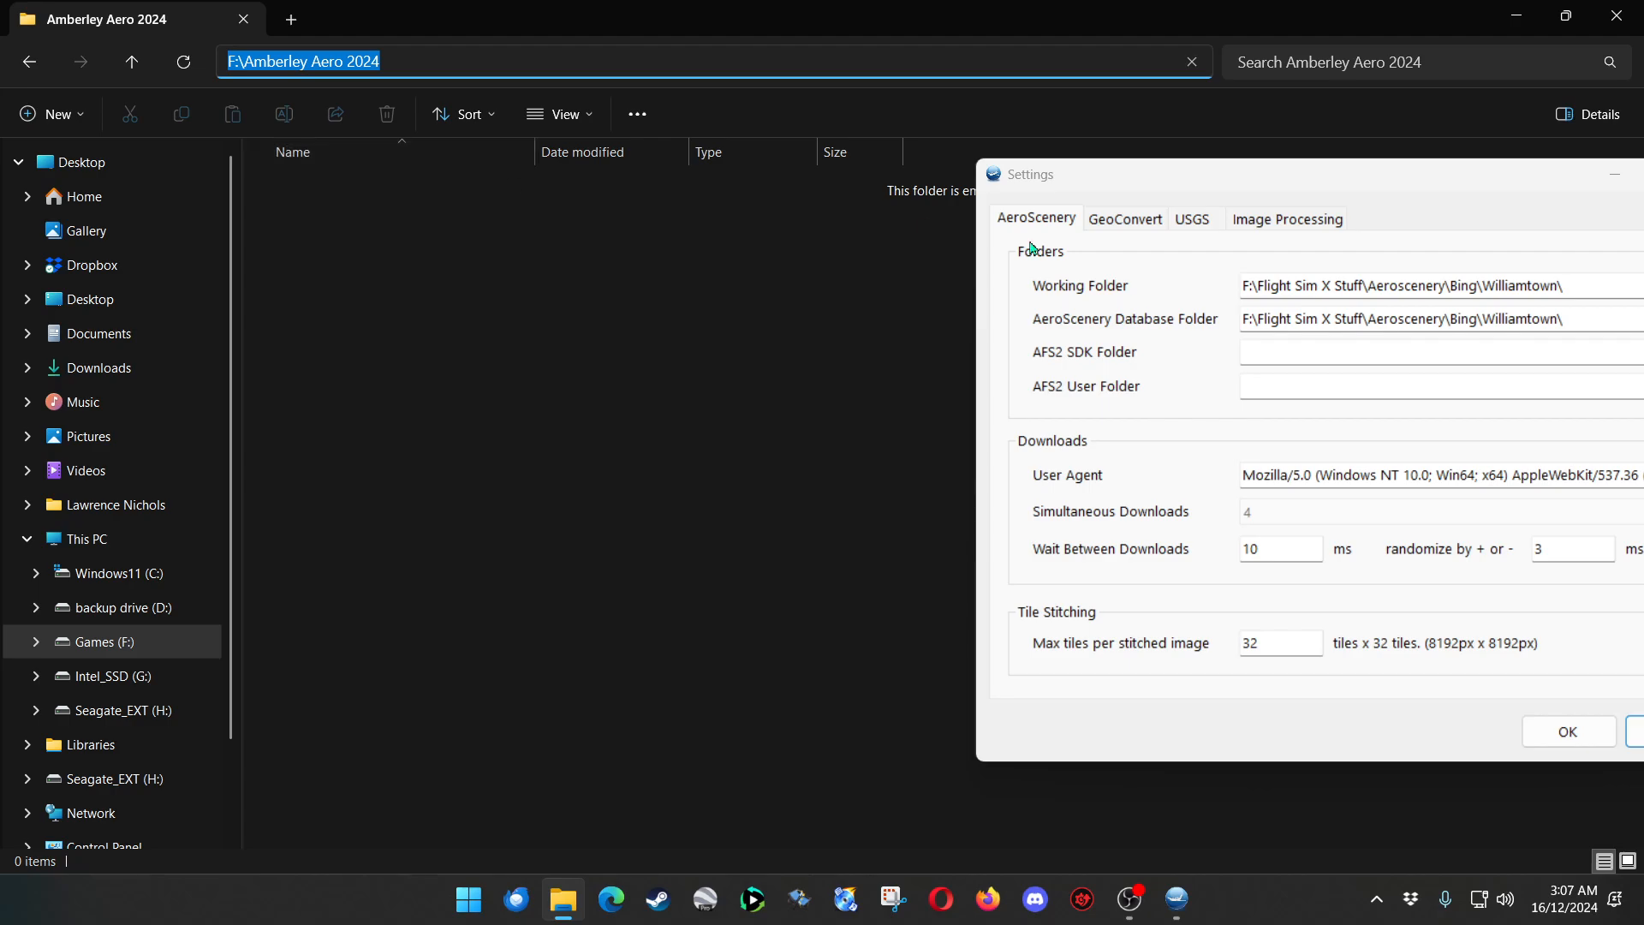
Set both the Working Folder and the AeroScenery Database Folder to F:\Amberley Aero 2024 and save the settings.
{"action": "left_click_drag", "start_coordinate": [1594, 283], "coordinate": [1126, 282]}
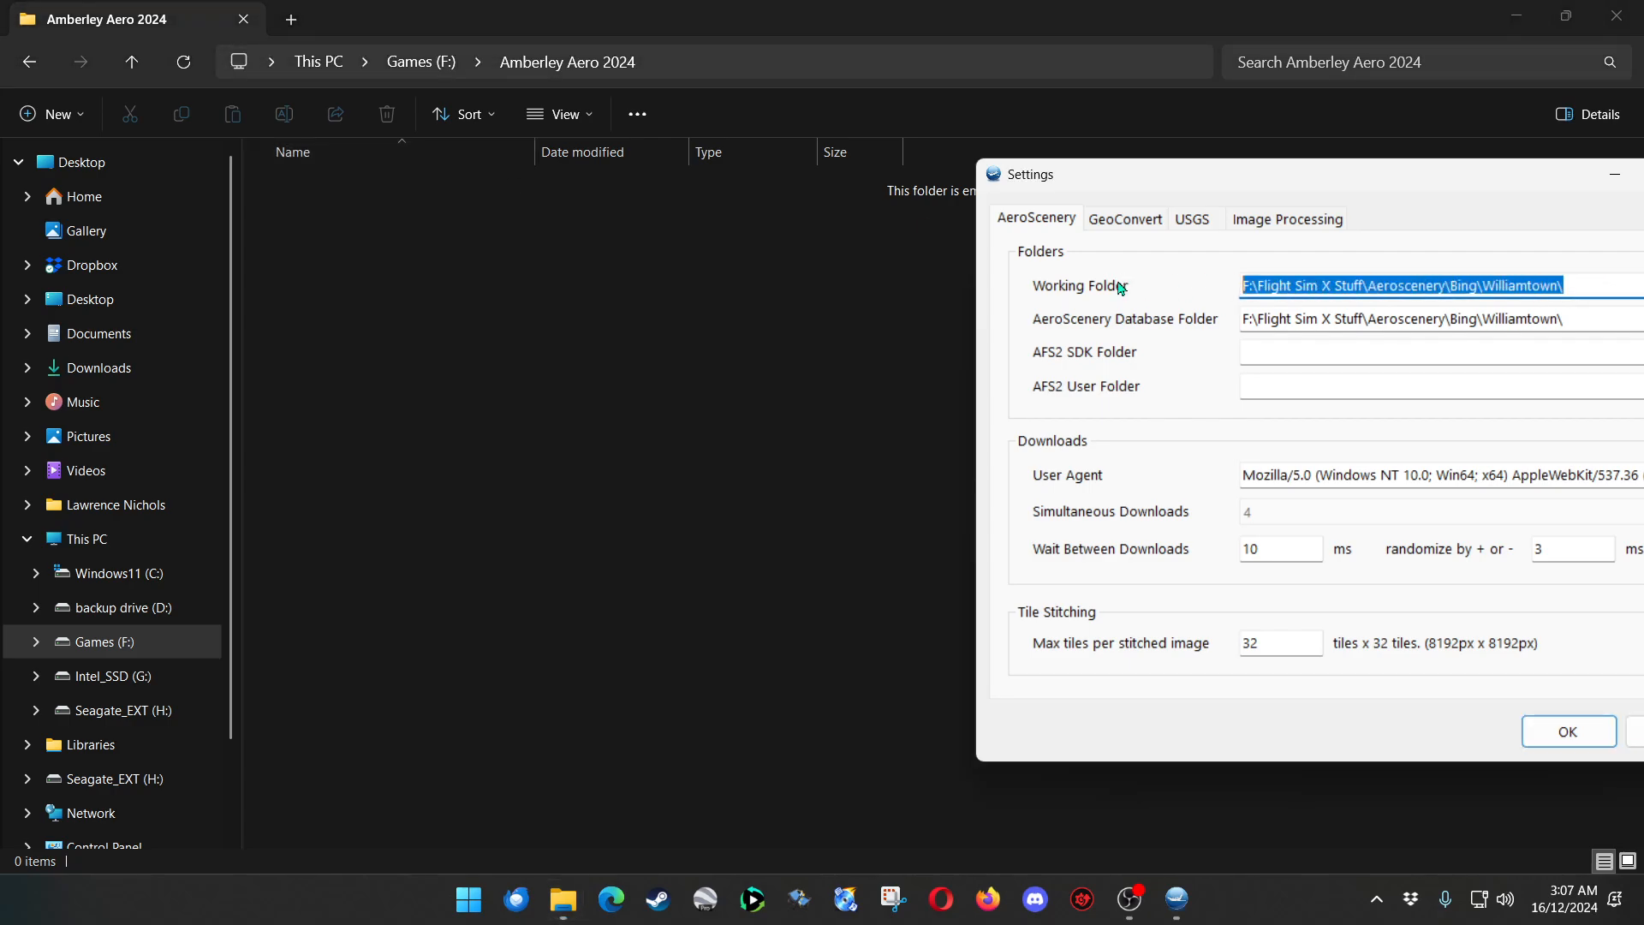
{"action": "key", "text": "ctrl+v"}
{"action": "left_click_drag", "start_coordinate": [1603, 329], "coordinate": [1080, 296]}
{"action": "key", "text": "ctrl+v"}
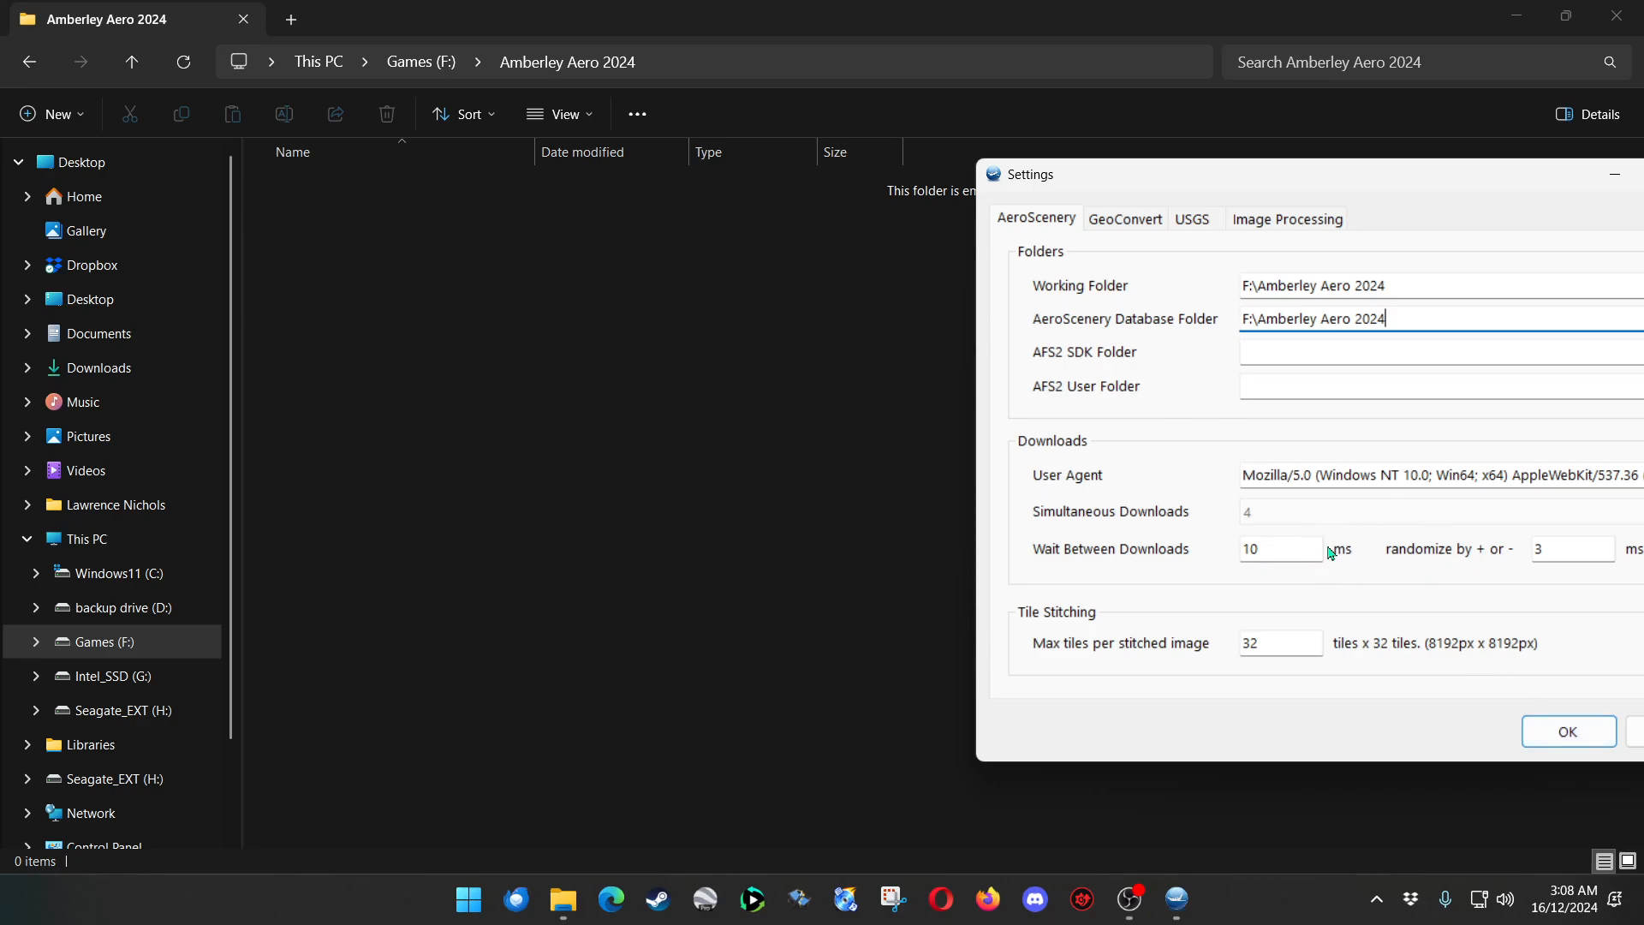
{"action": "left_click", "coordinate": [1560, 732]}
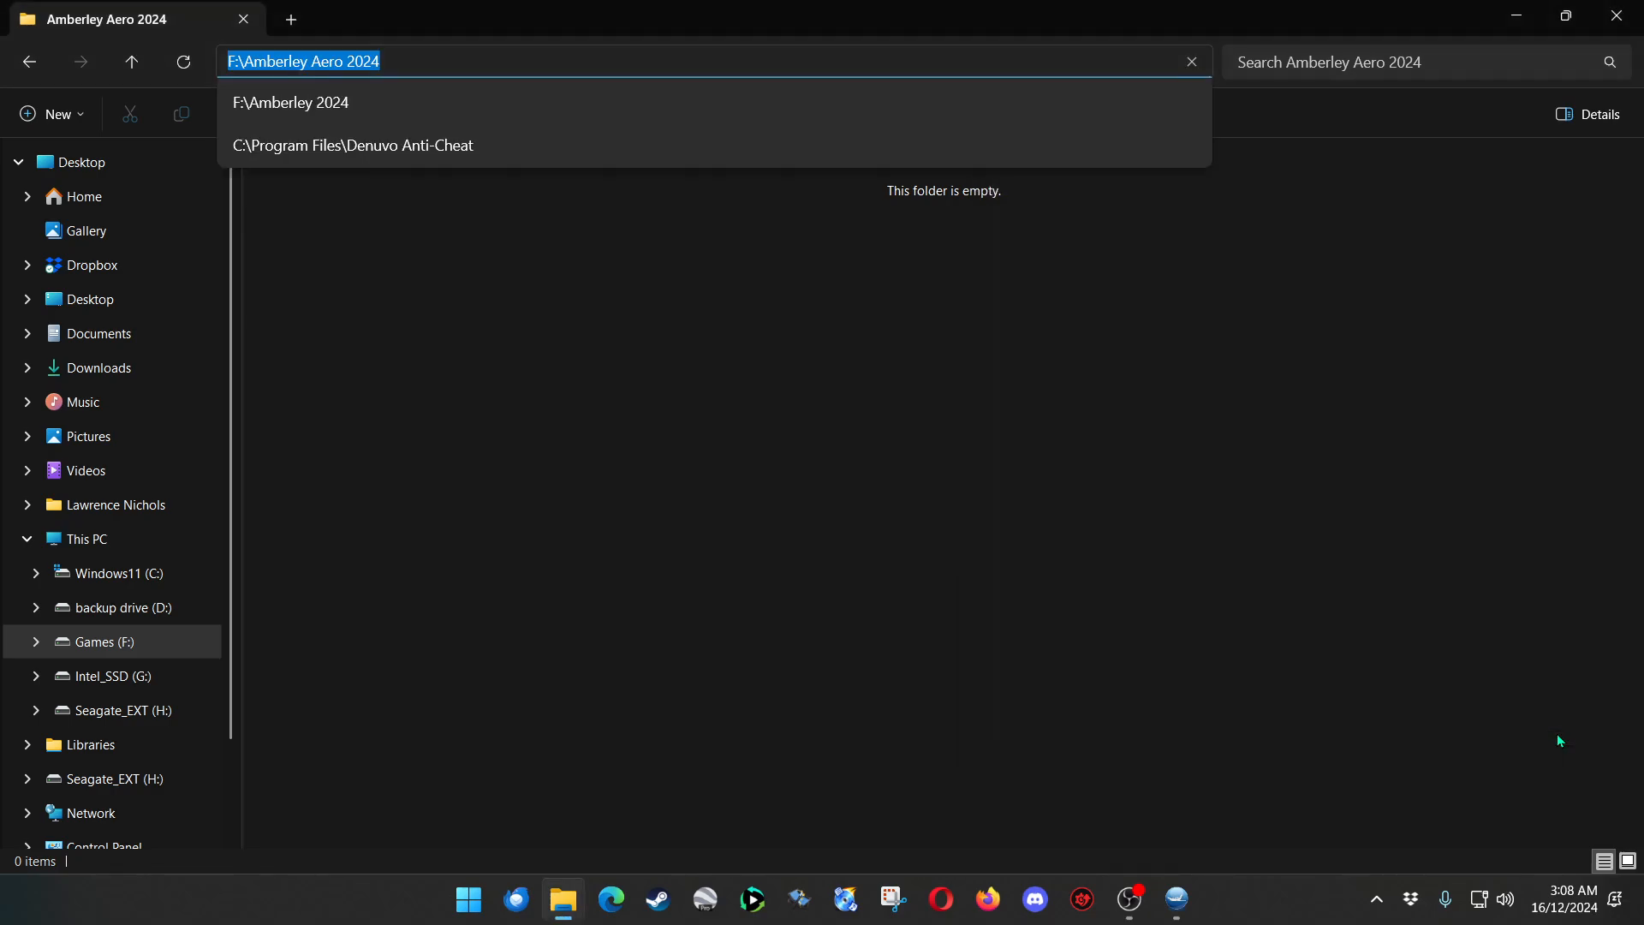
Return to AeroScenery and start downloading and stitching the image tiles for the four selected grid squares.
{"action": "left_click", "coordinate": [1178, 898]}
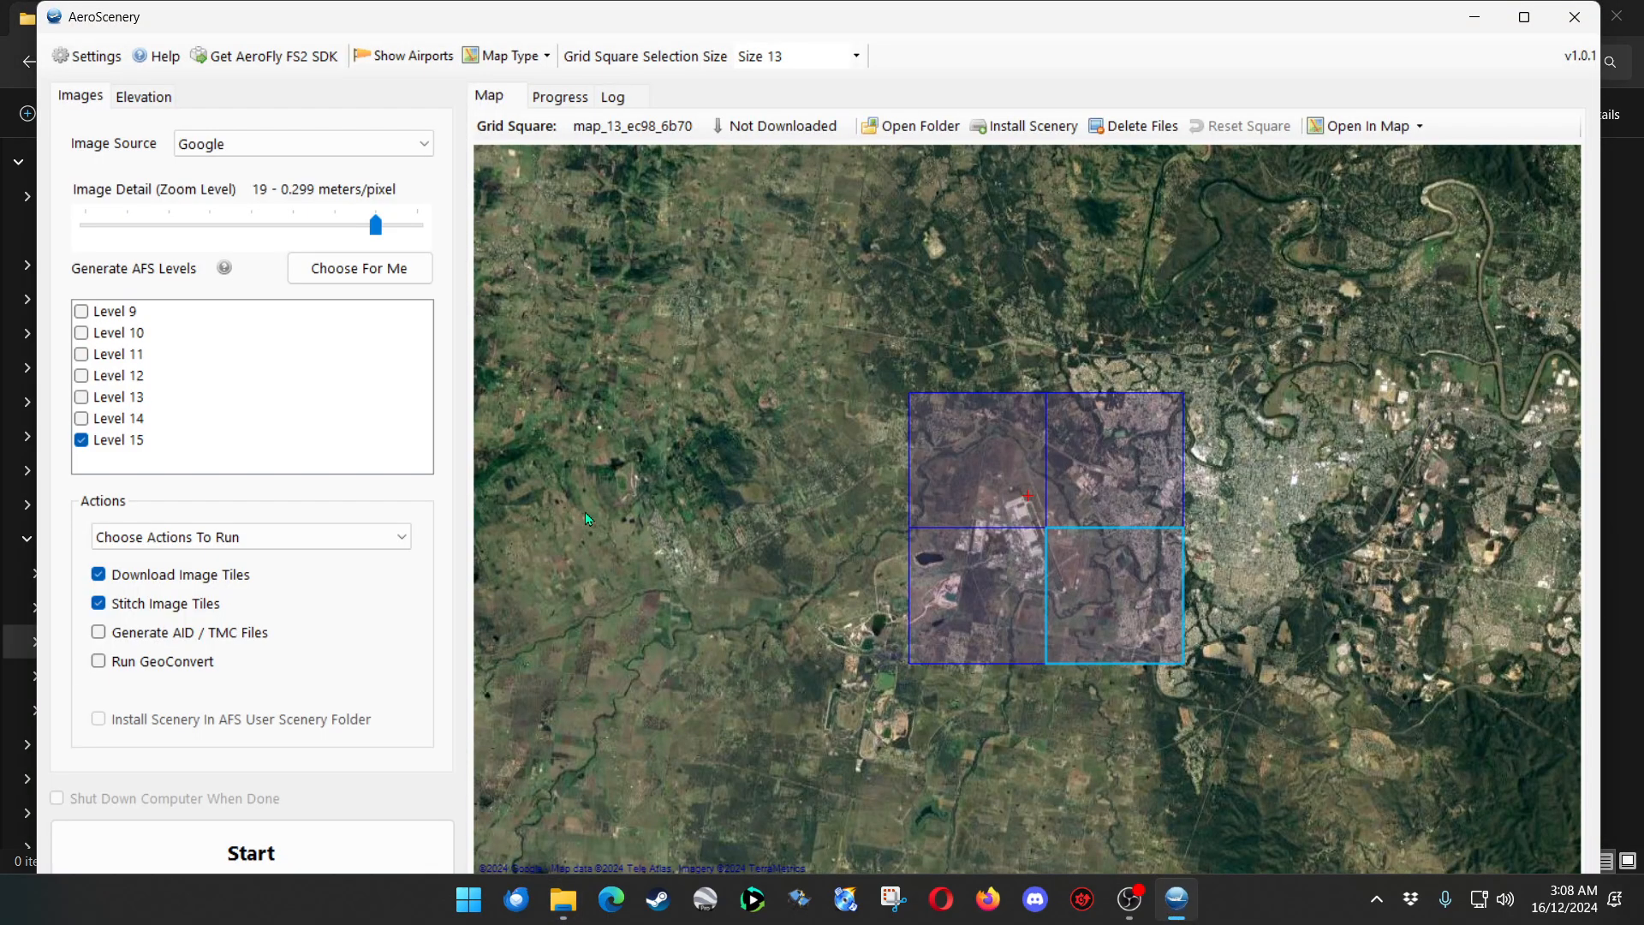
{"action": "left_click", "coordinate": [232, 853]}
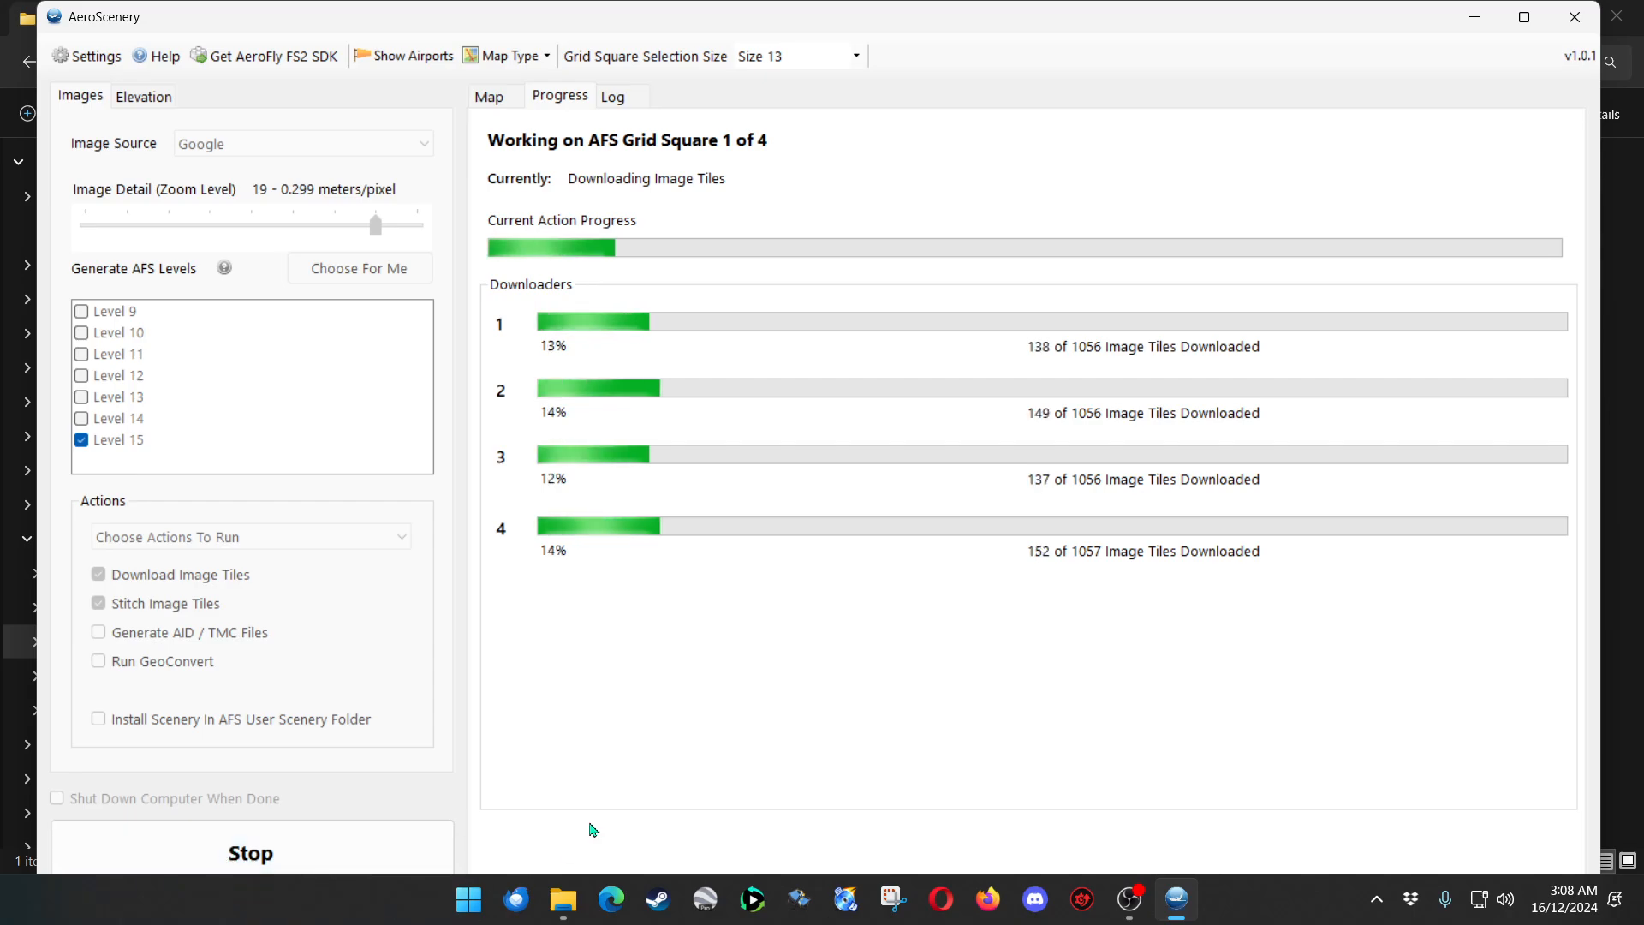
In File Explorer, open the downloaded tile folder map_13_ec90_6b78\g\19 inside Amberley Aero 2024.
{"action": "left_click", "coordinate": [563, 910]}
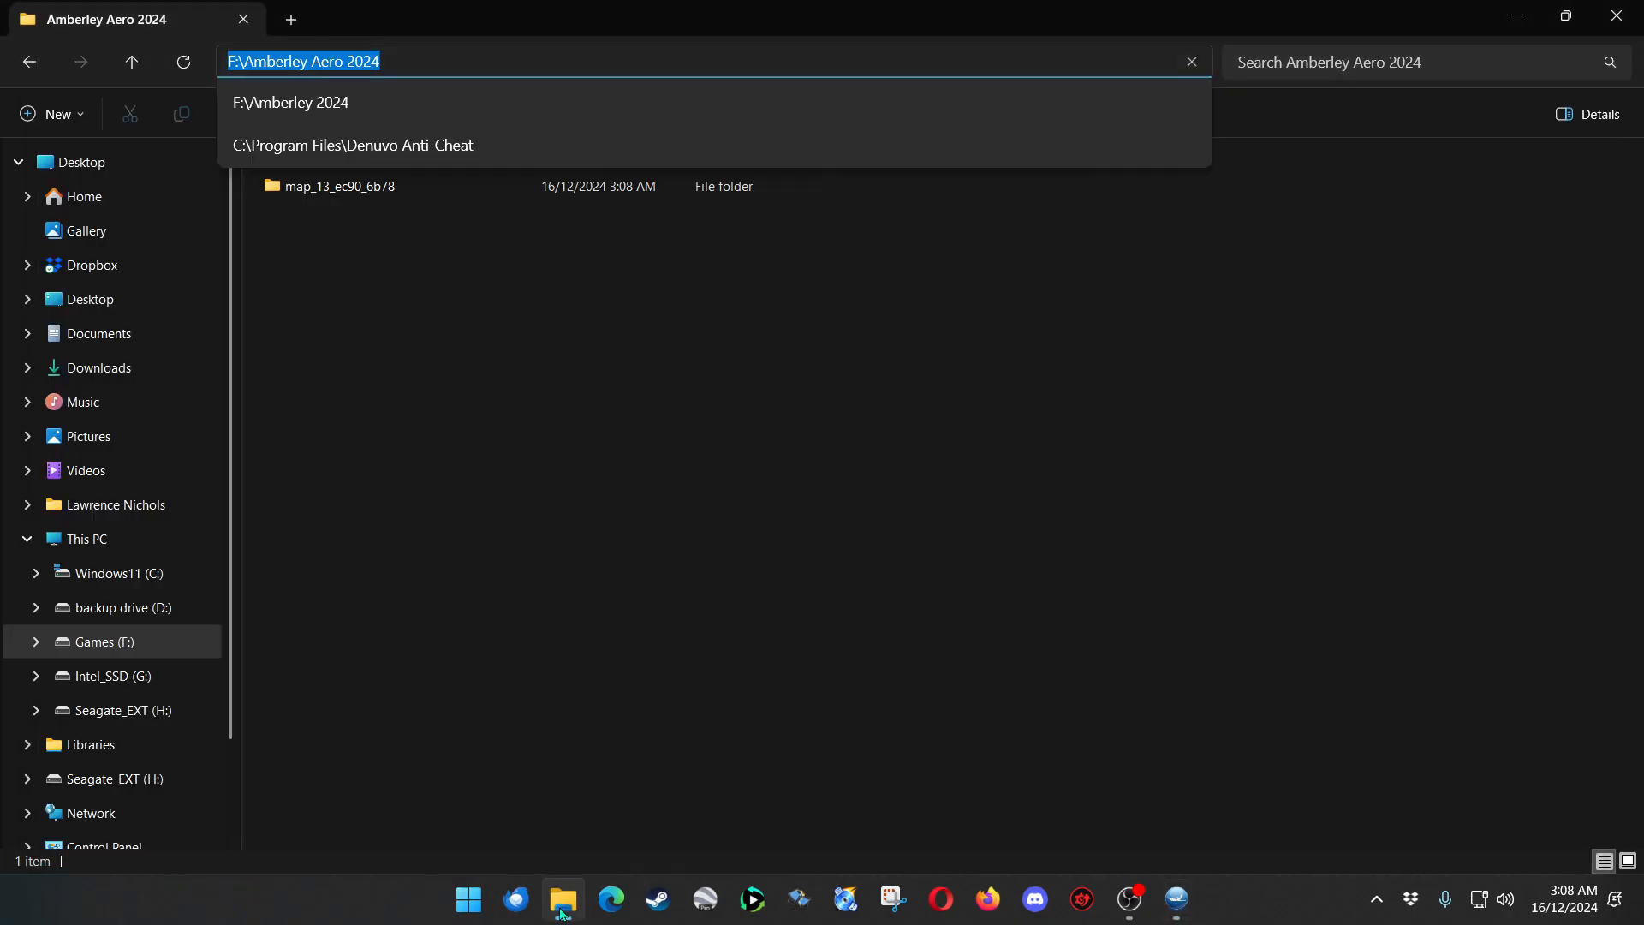
{"action": "left_click", "coordinate": [387, 347]}
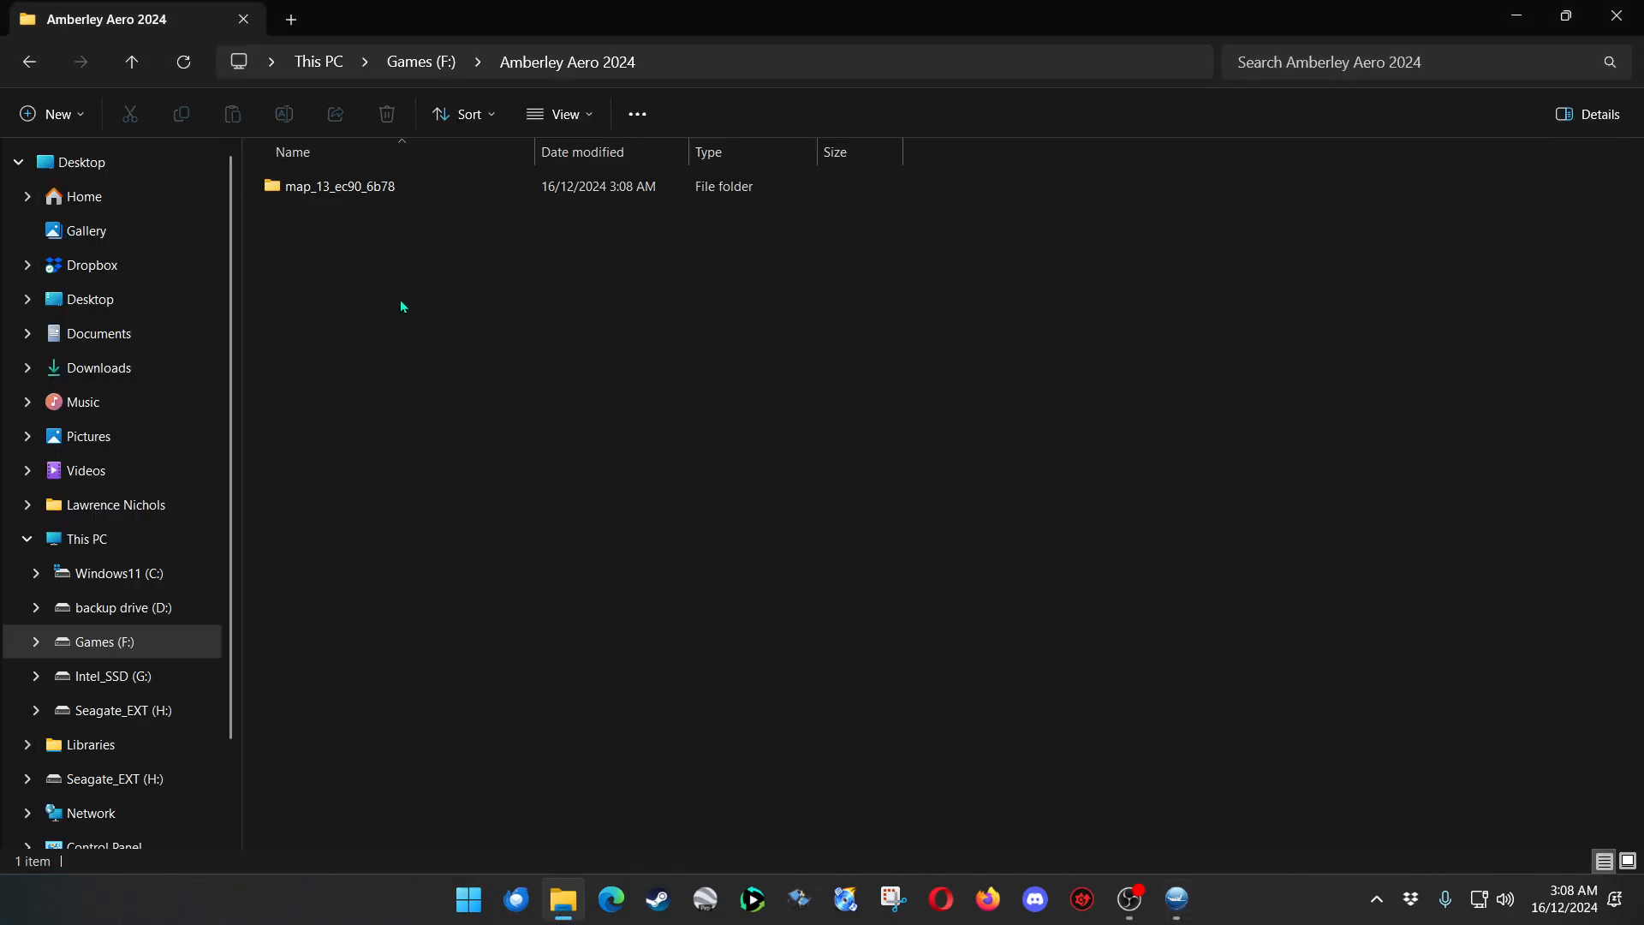
{"action": "double_click", "coordinate": [353, 187]}
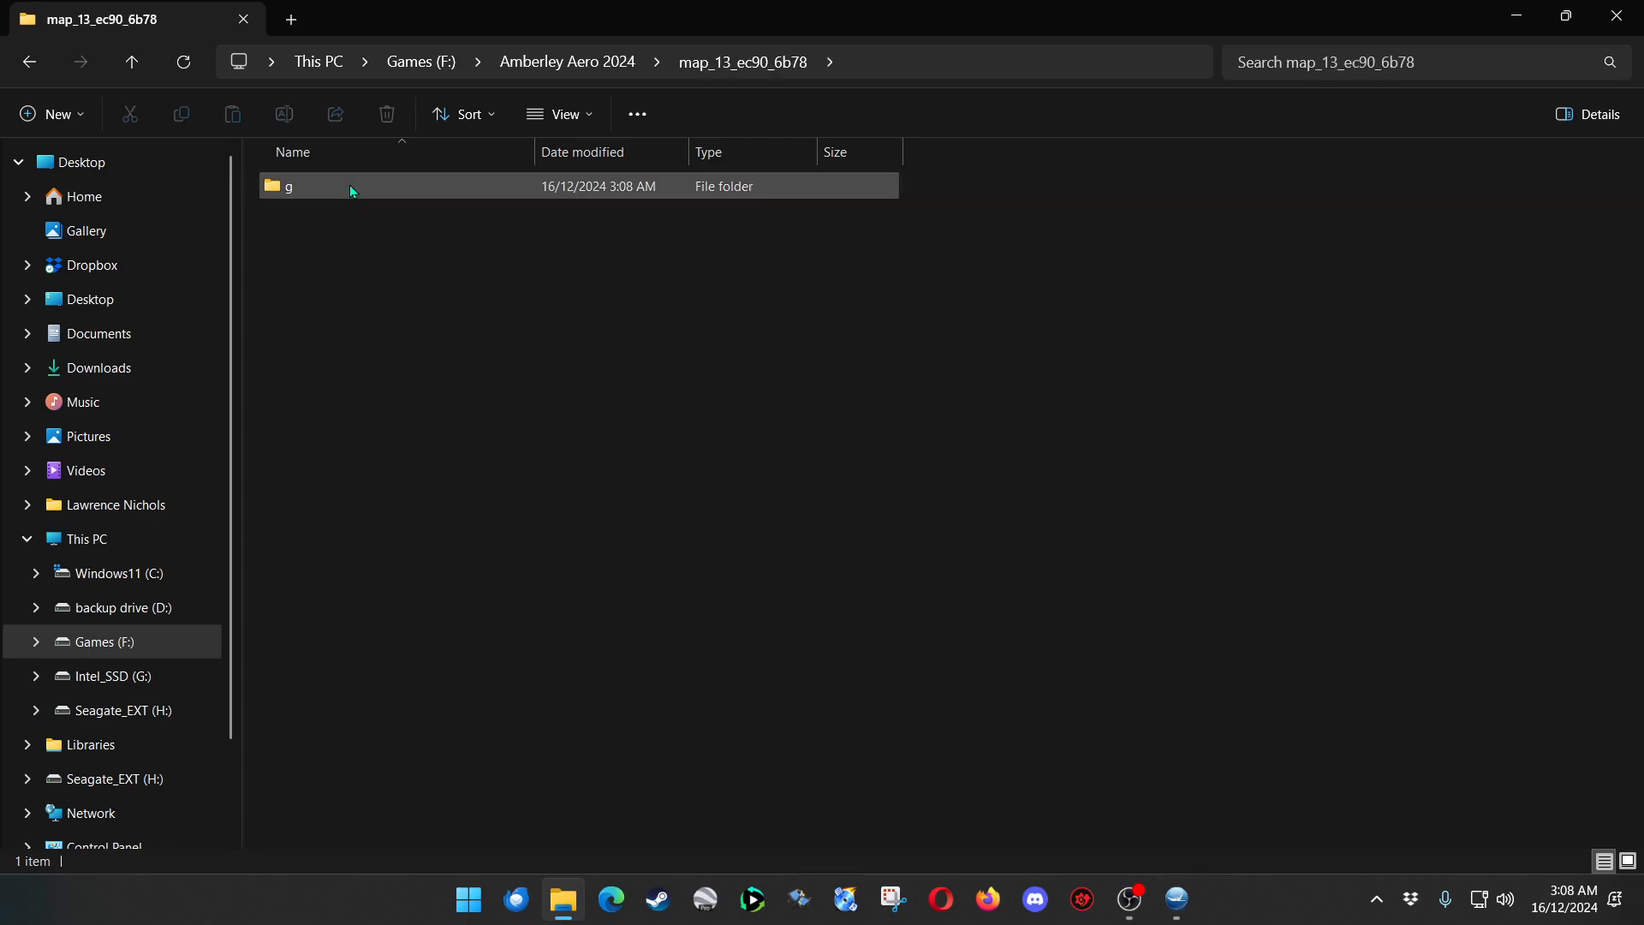
{"action": "double_click", "coordinate": [353, 190]}
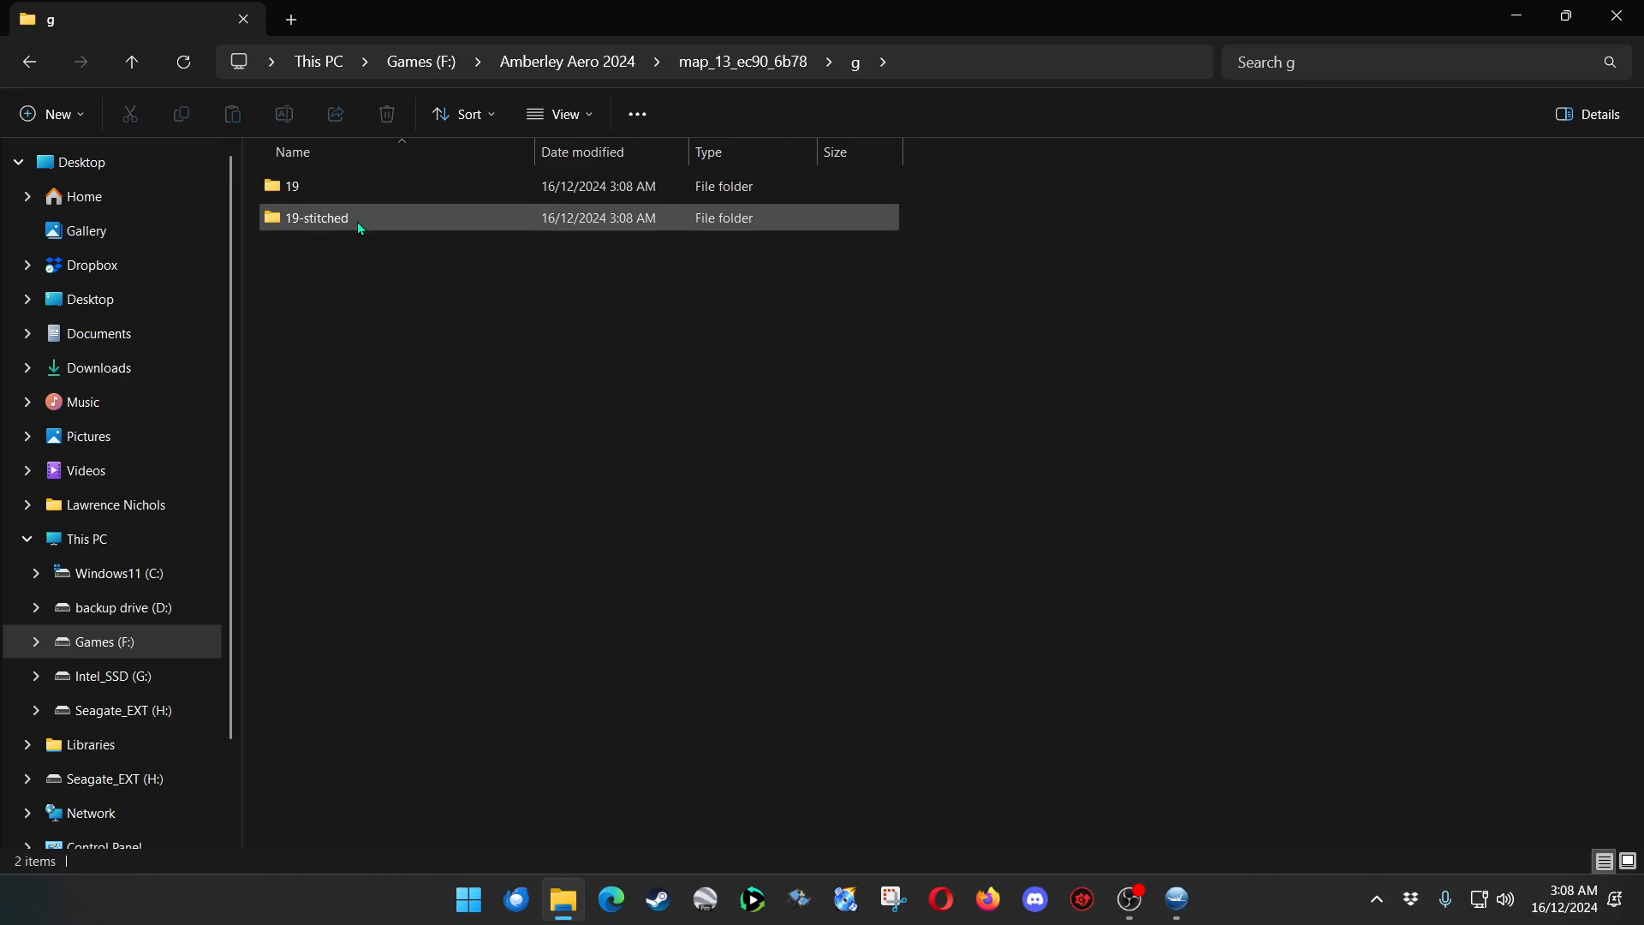
{"action": "double_click", "coordinate": [363, 183]}
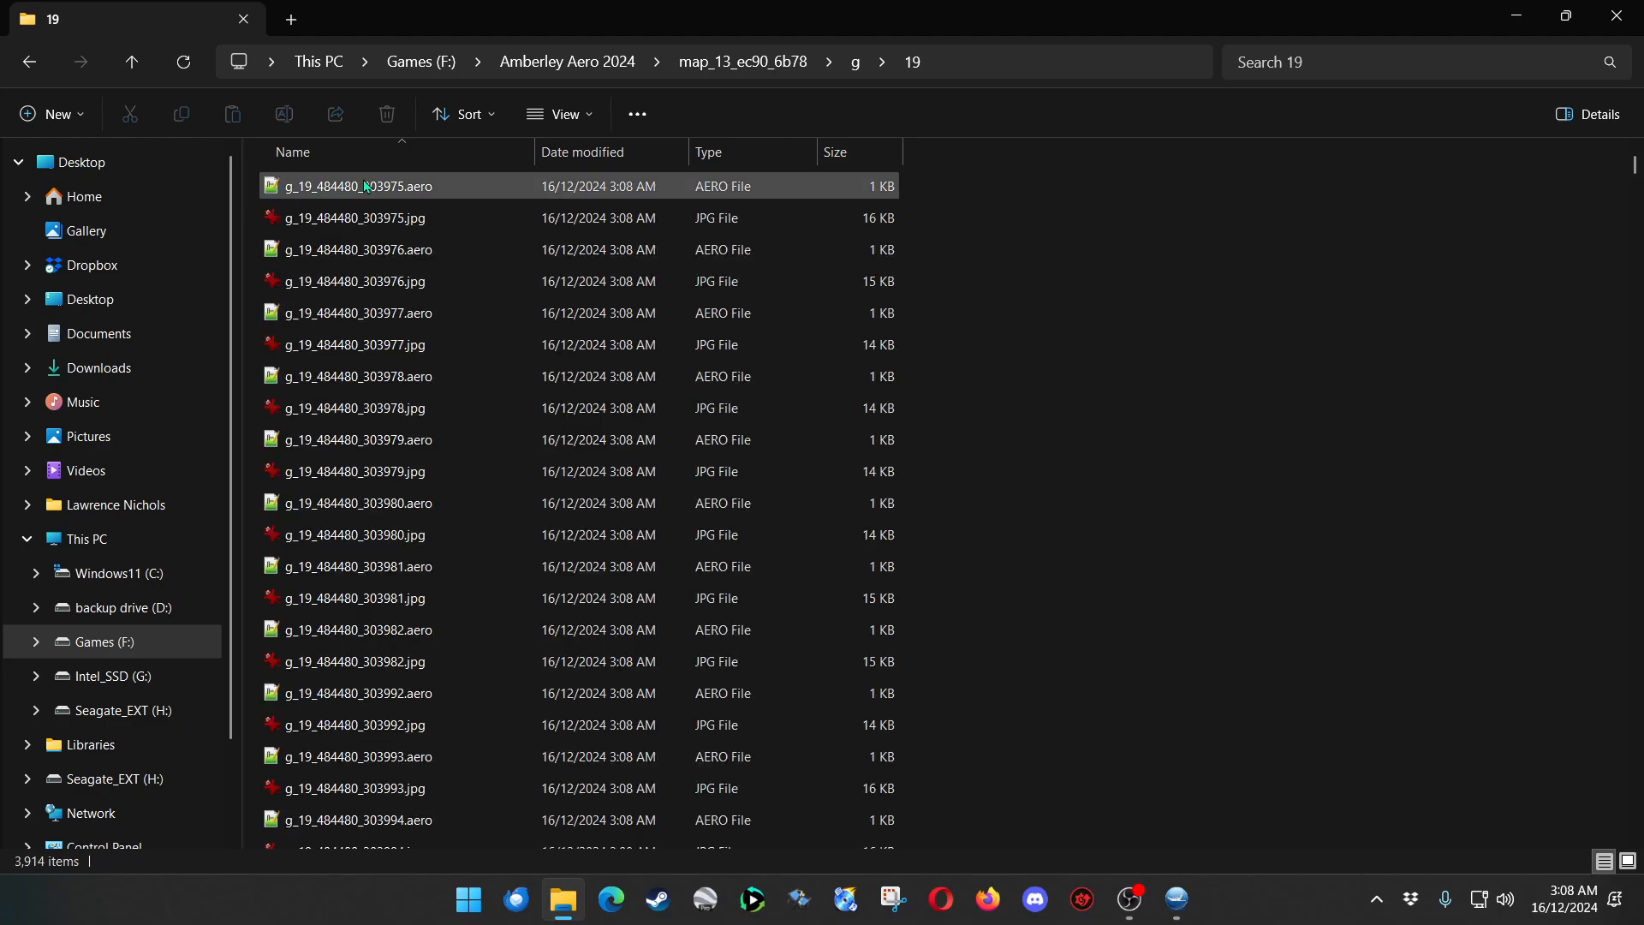
View the tile g_19_484480_303975.jpg and look through the list of downloaded tile files.
{"action": "left_click_drag", "start_coordinate": [537, 150], "coordinate": [891, 151]}
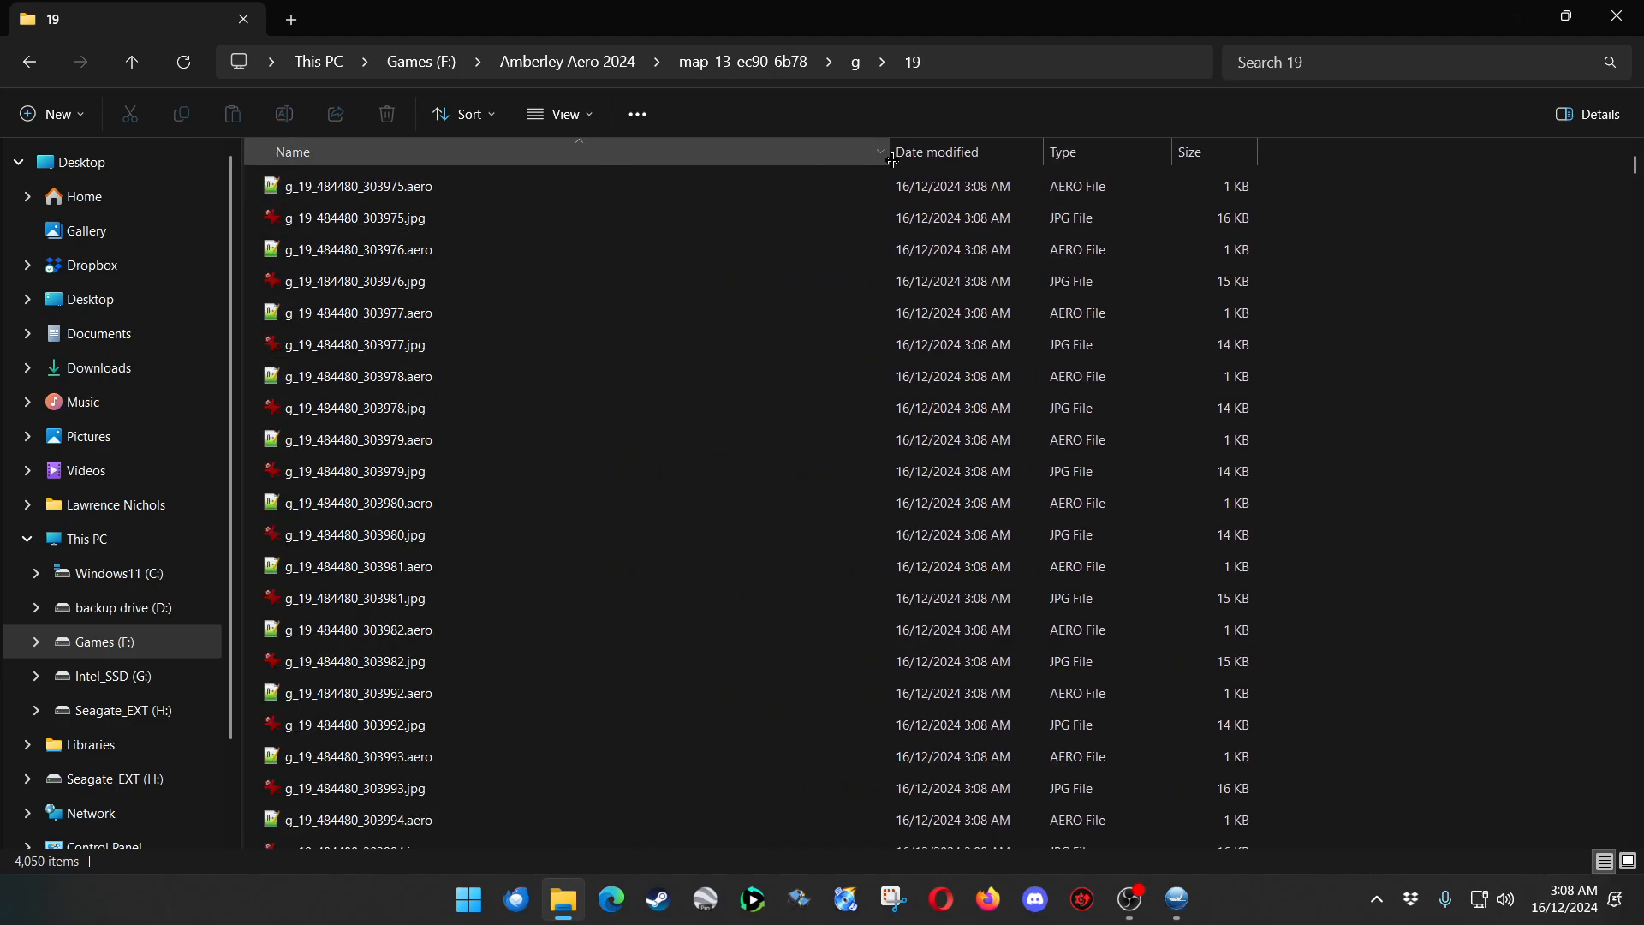
{"action": "double_click", "coordinate": [505, 218]}
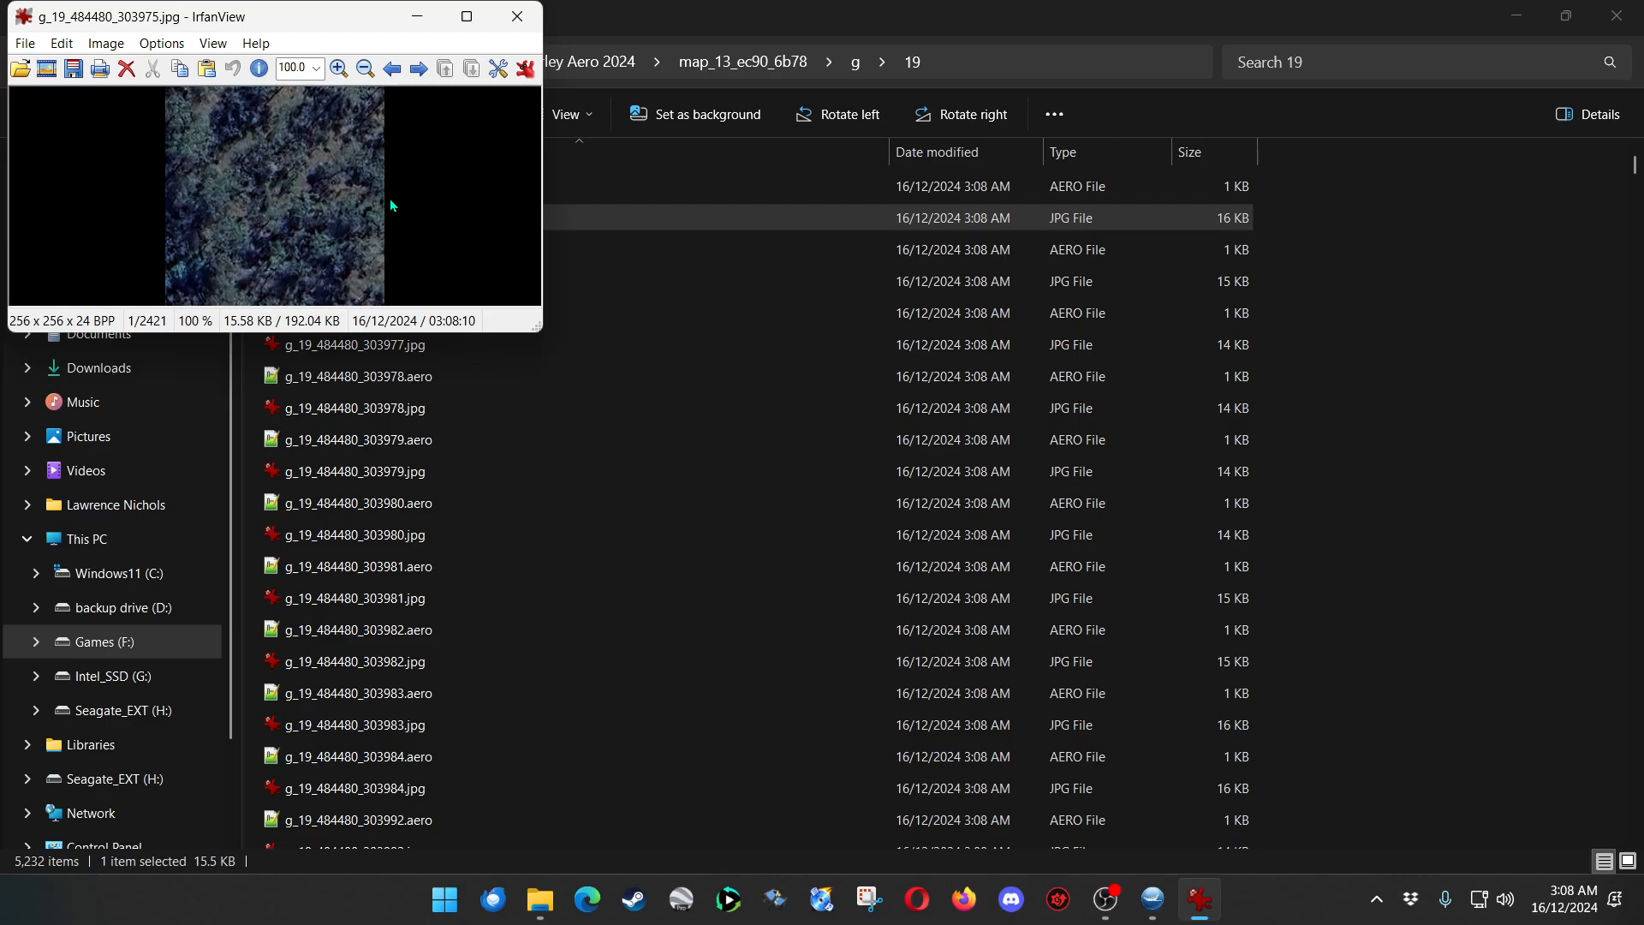
{"action": "left_click", "coordinate": [515, 19]}
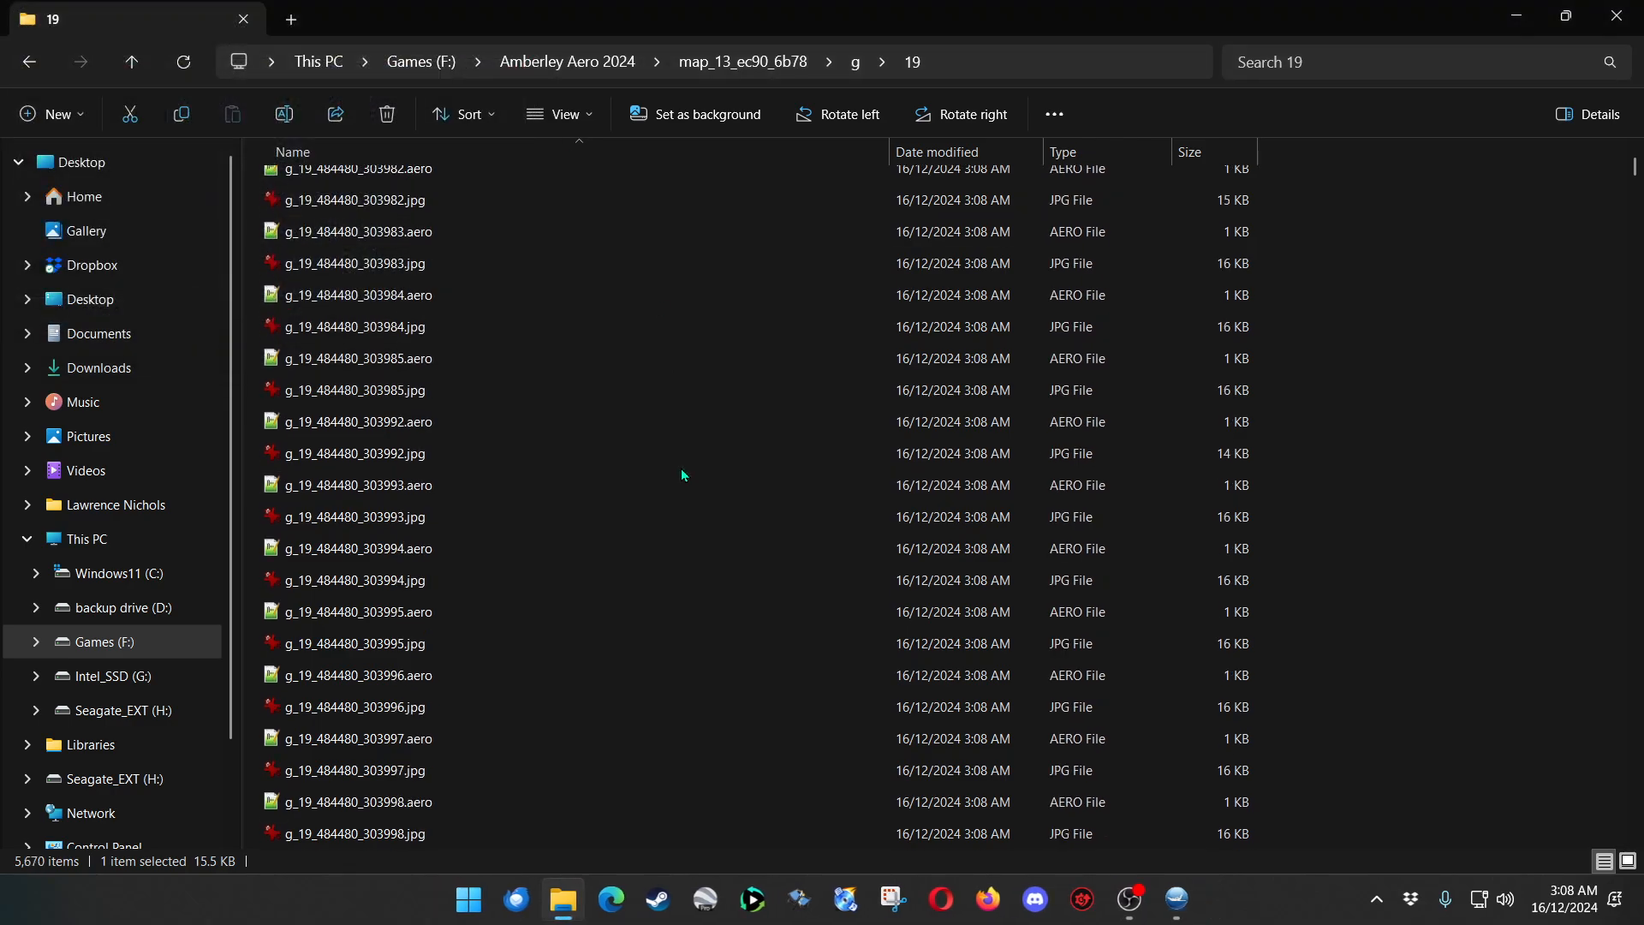
{"action": "scroll", "coordinate": [1481, 342], "scroll_direction": "down", "scroll_amount": 7}
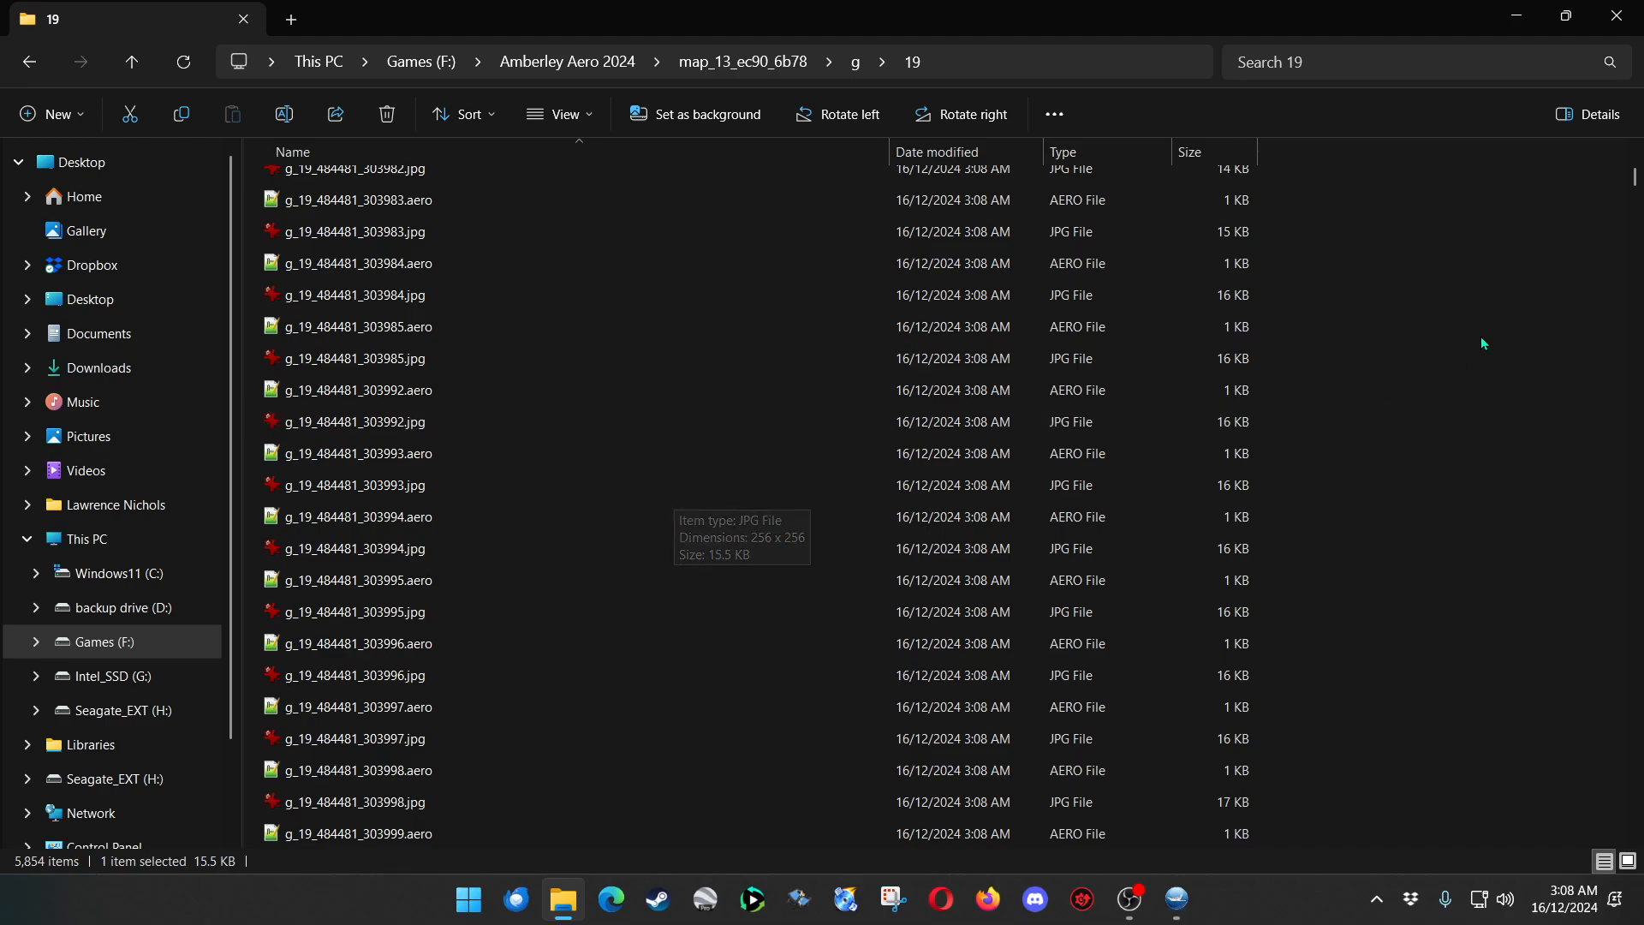
{"action": "left_click_drag", "start_coordinate": [1634, 181], "coordinate": [1637, 754]}
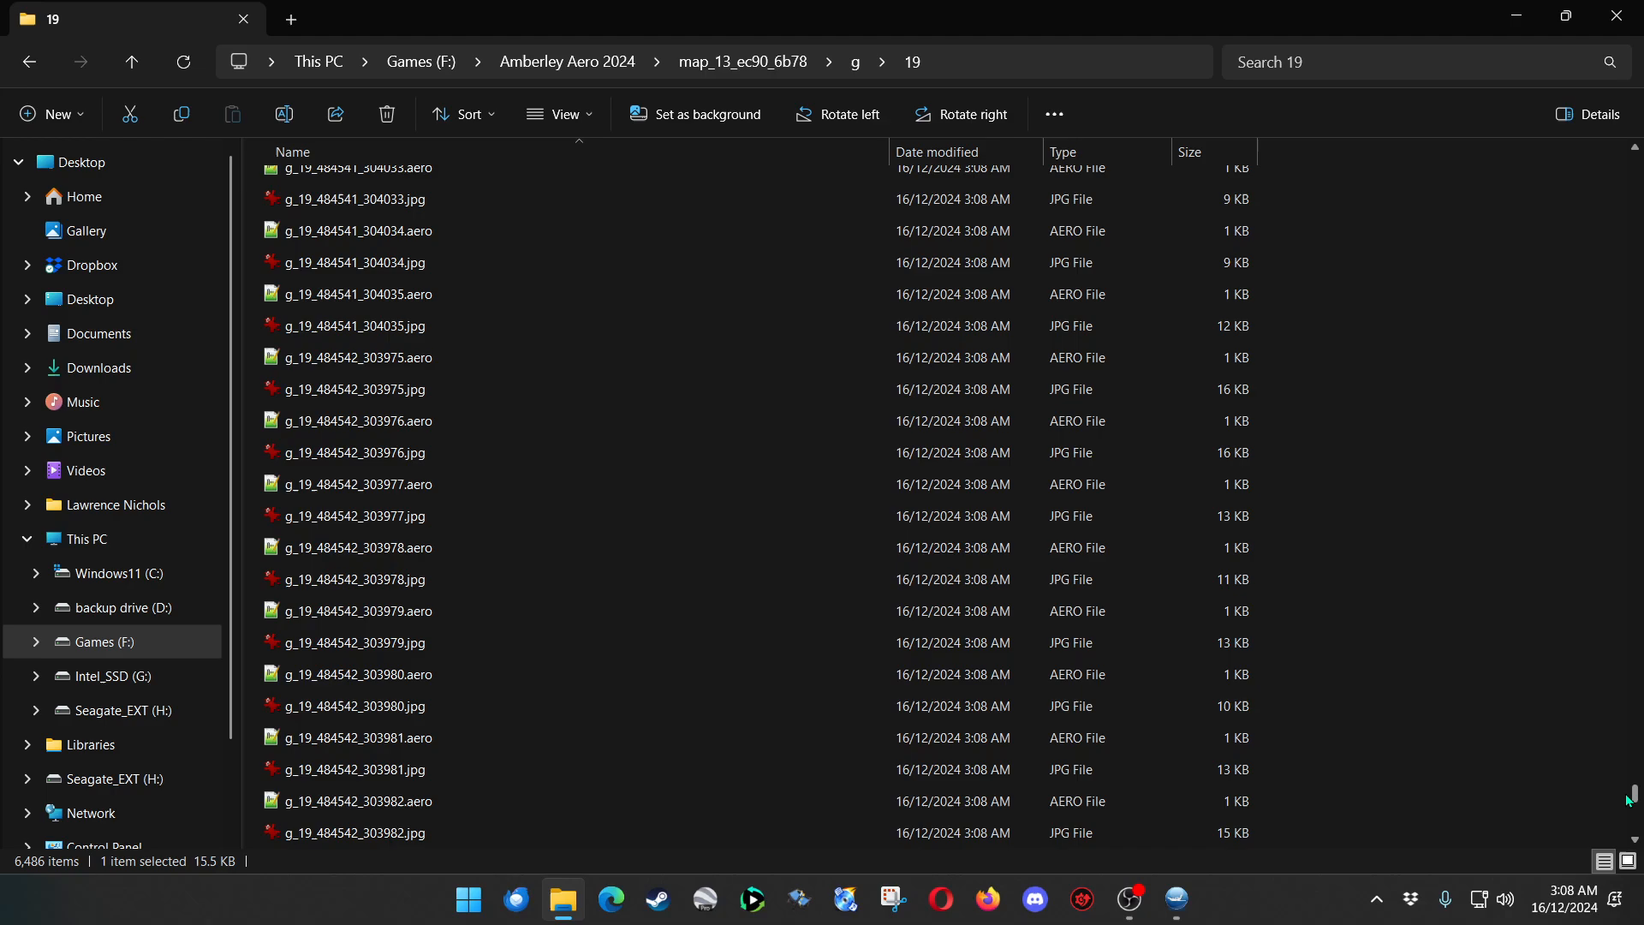
Check the contents of the 19-stitched folder and the download and stitching progress in AeroScenery.
{"action": "left_click", "coordinate": [134, 61]}
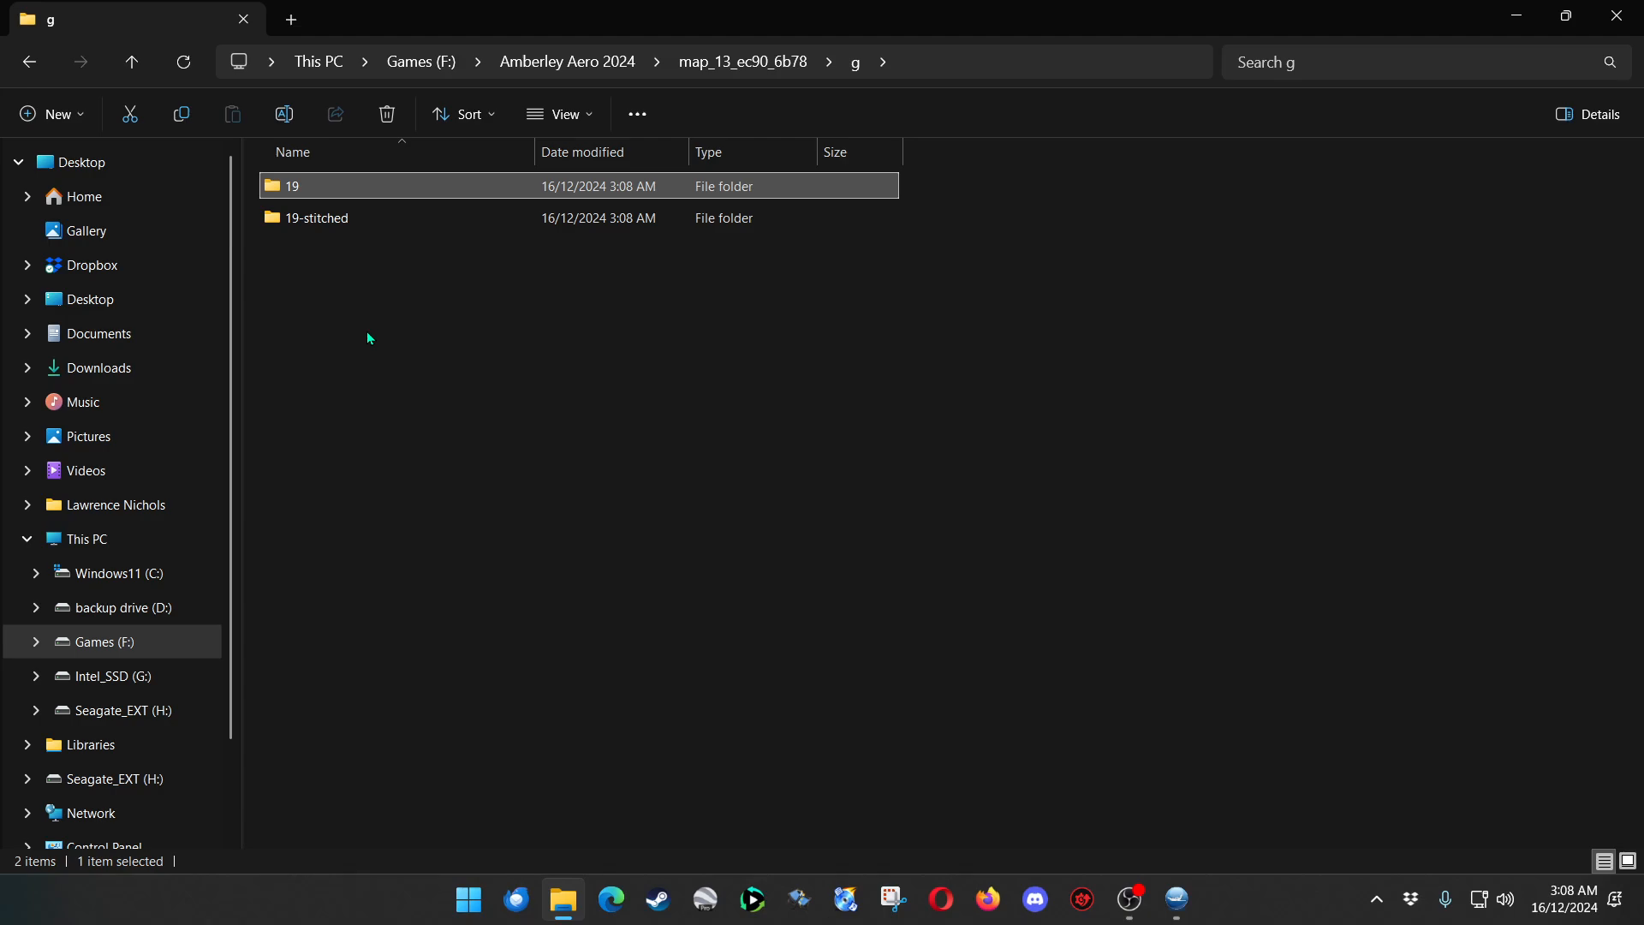
{"action": "double_click", "coordinate": [339, 224]}
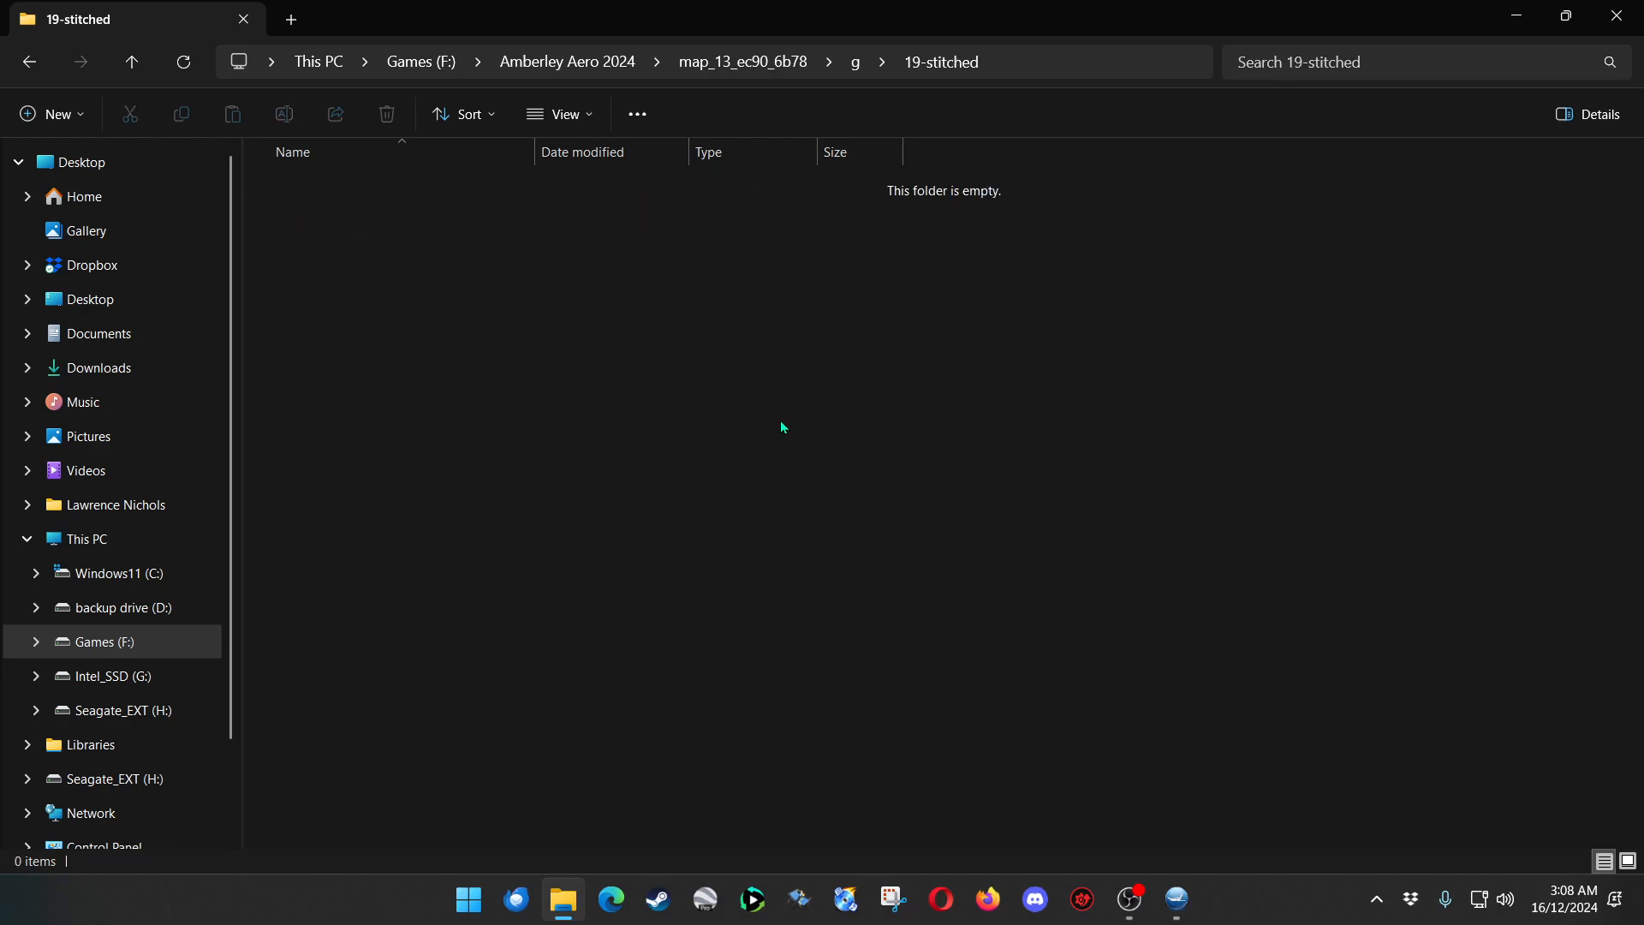
{"action": "left_click", "coordinate": [1175, 899]}
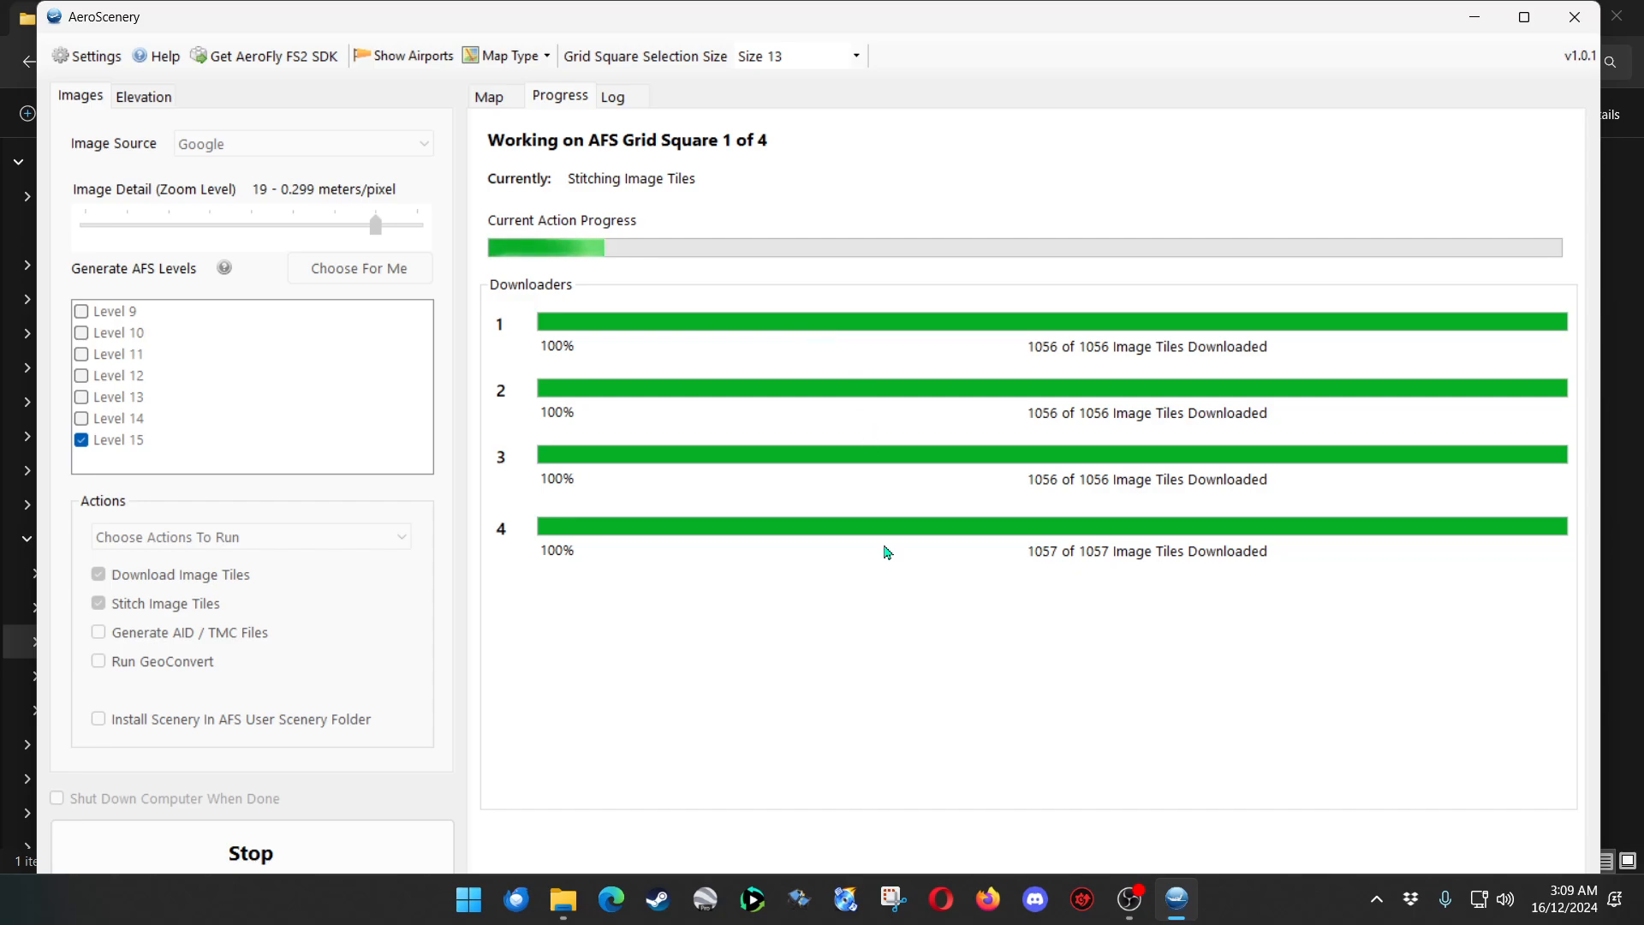
{"action": "left_click", "coordinate": [570, 903]}
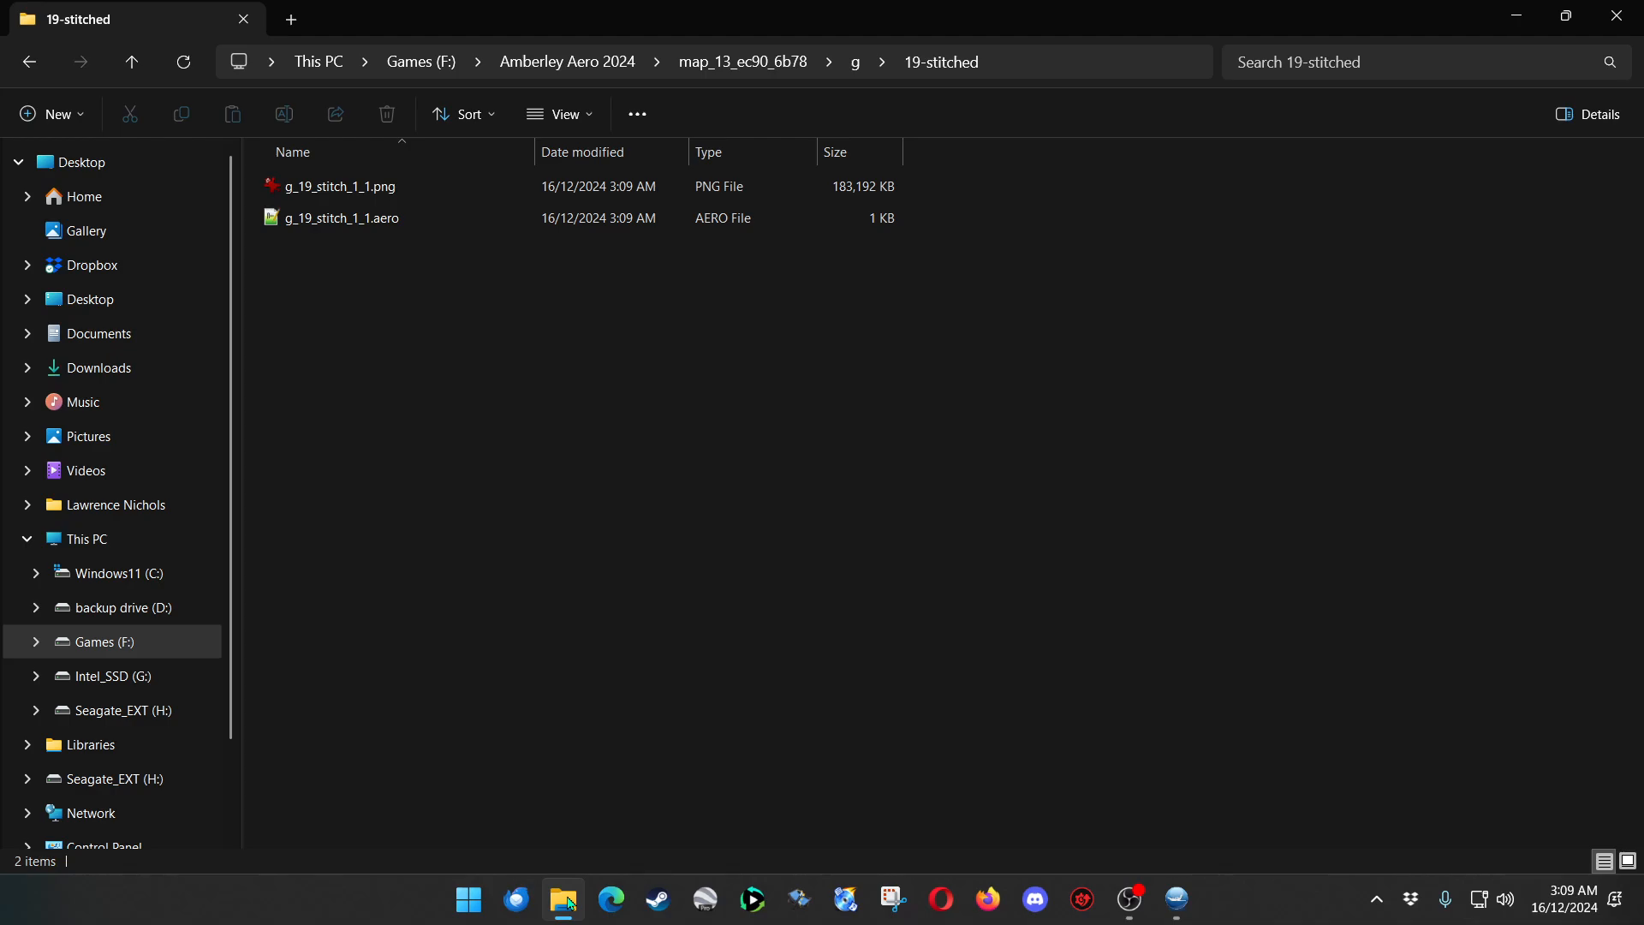
{"action": "left_click", "coordinate": [570, 903]}
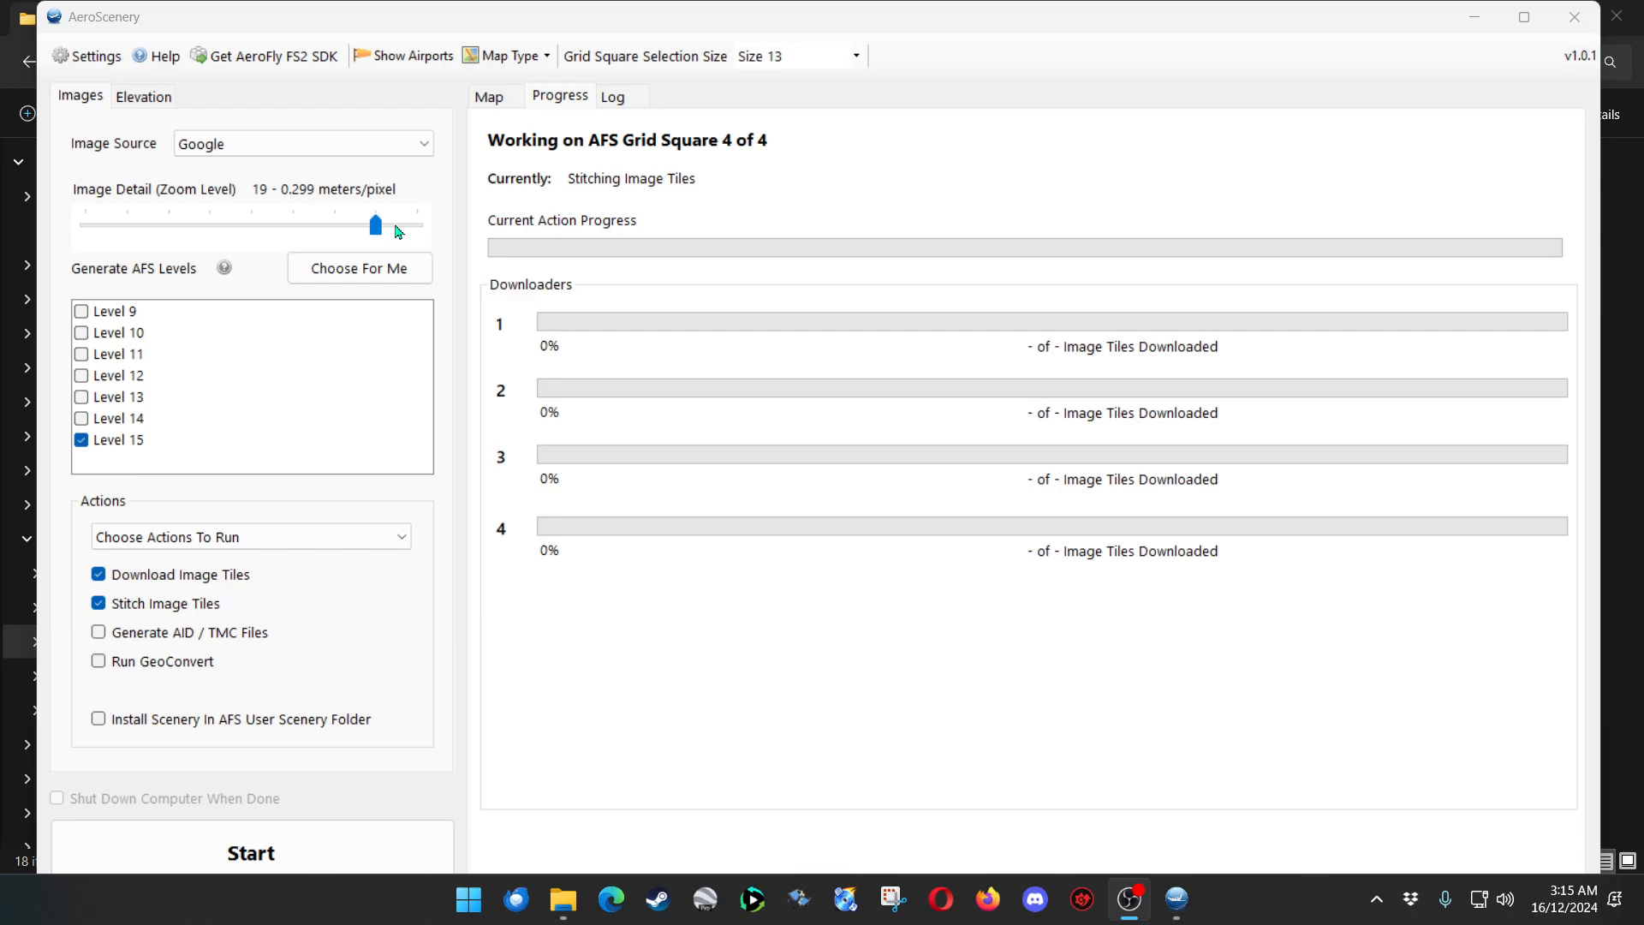
Try raising the image detail to zoom level 20 and lowering it again.
{"action": "left_click_drag", "start_coordinate": [376, 226], "coordinate": [409, 232]}
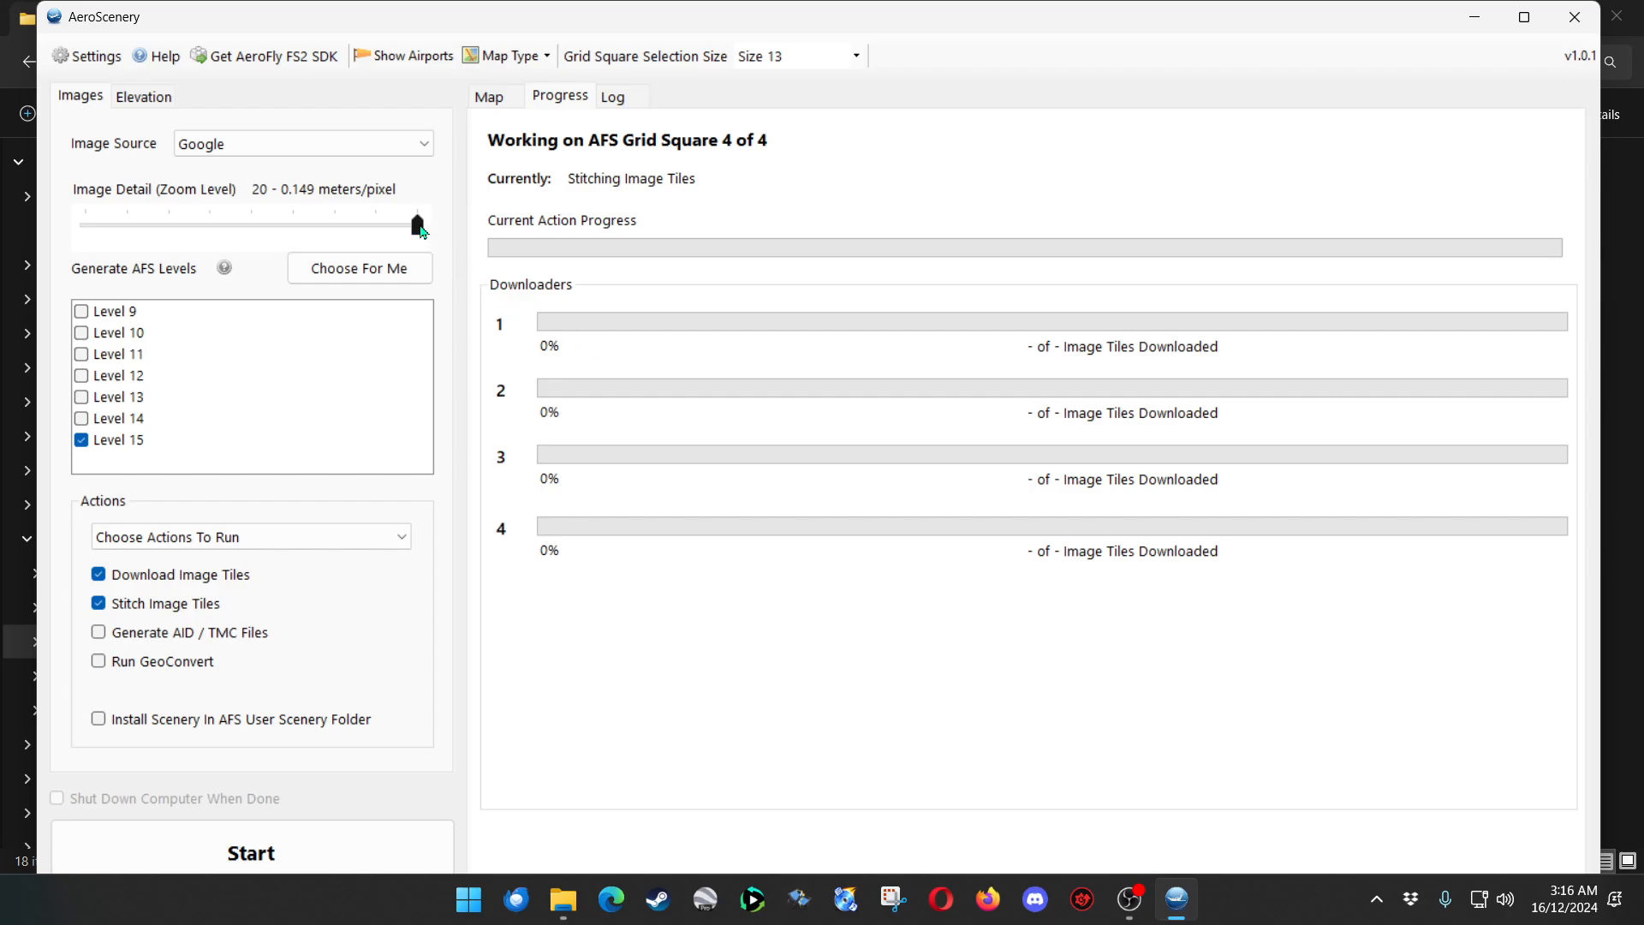
{"action": "left_click_drag", "start_coordinate": [417, 227], "coordinate": [346, 240]}
{"action": "left_click", "coordinate": [352, 227]}
{"action": "left_click", "coordinate": [346, 237]}
Close AeroScenery and open the stitched image g_19_stitch_1_1.png in a maximized viewer window.
{"action": "left_click", "coordinate": [1574, 16]}
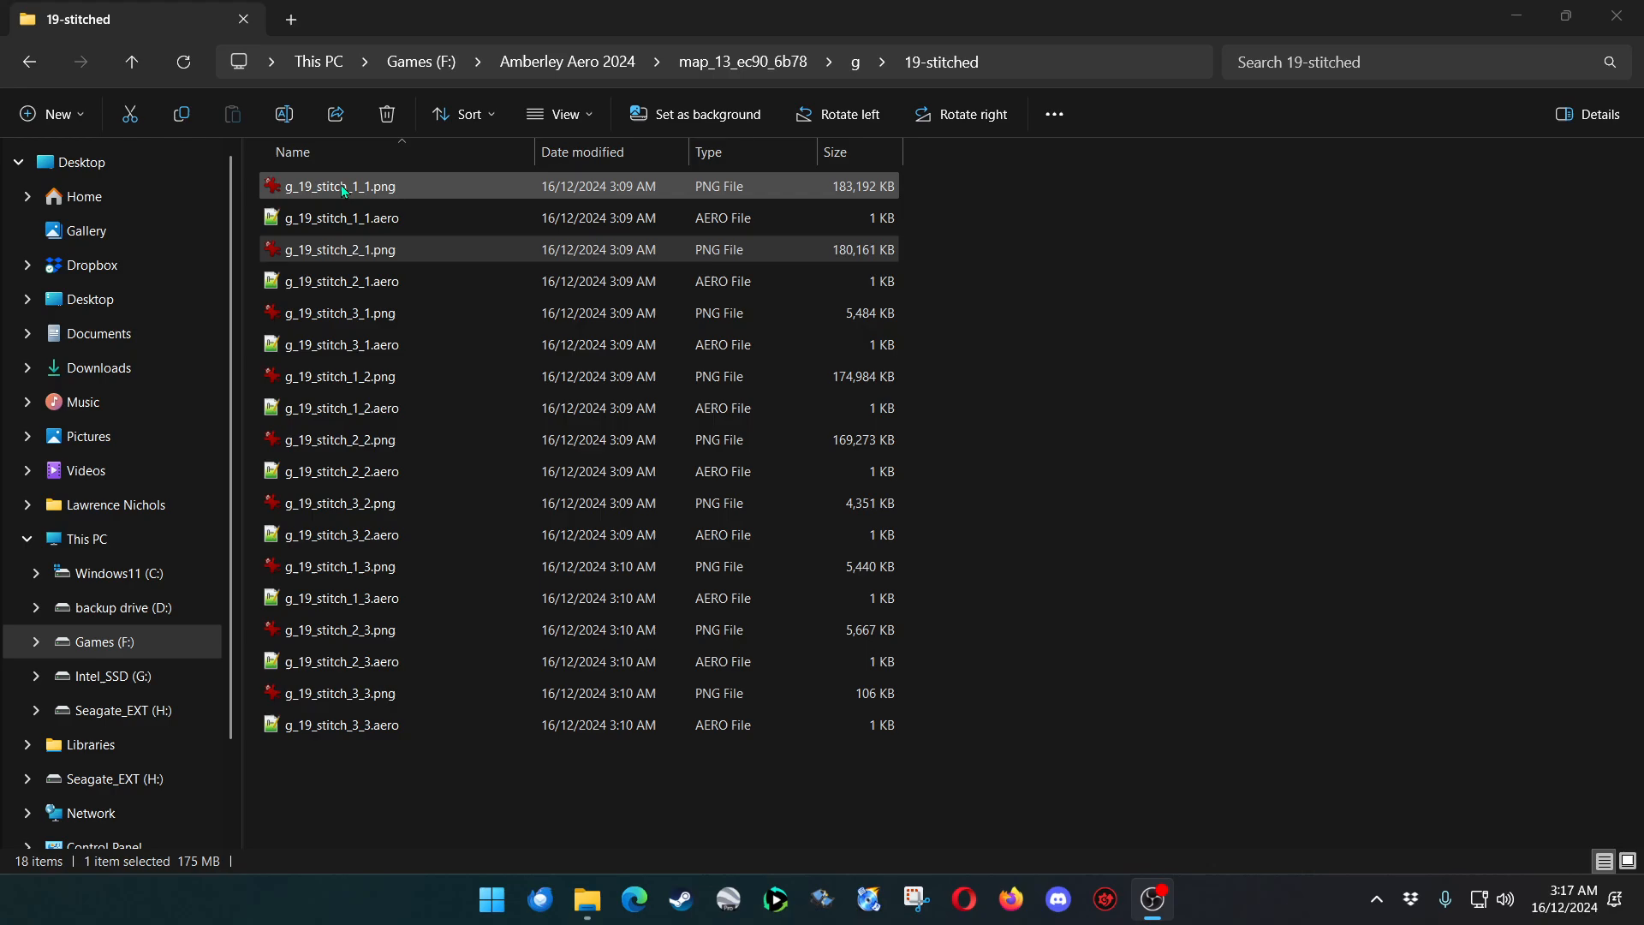
{"action": "double_click", "coordinate": [417, 192]}
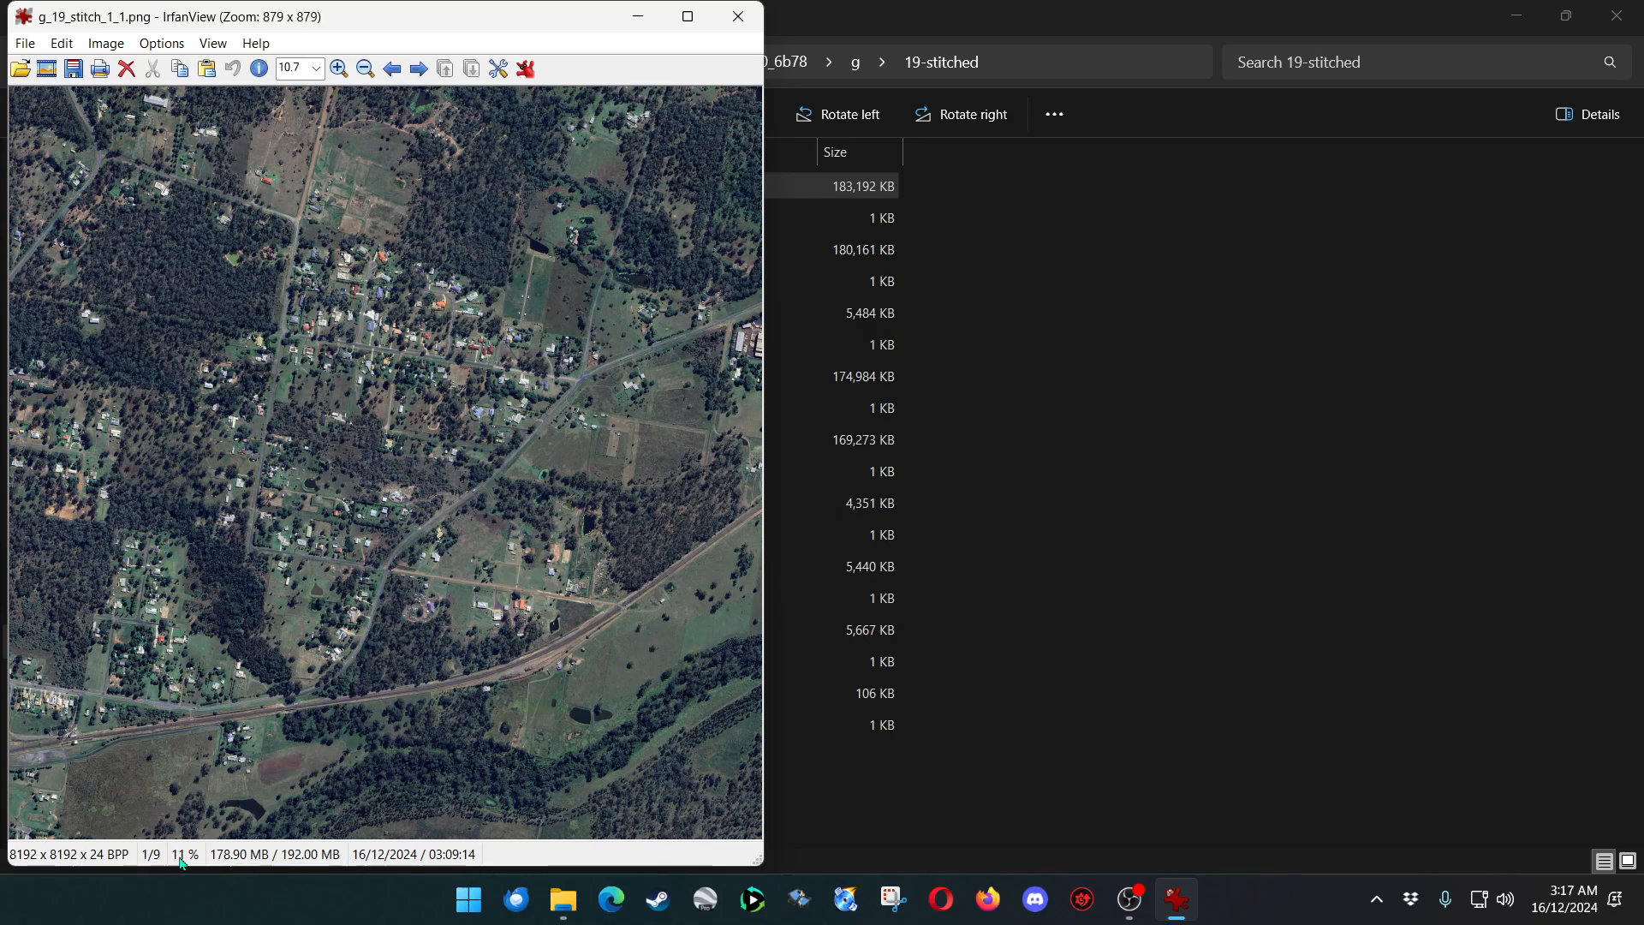
{"action": "left_click", "coordinate": [687, 16]}
Magnify the stitched image gradually to about 106% to examine the houses, ponds and trees near its centre.
{"action": "left_click", "coordinate": [332, 60]}
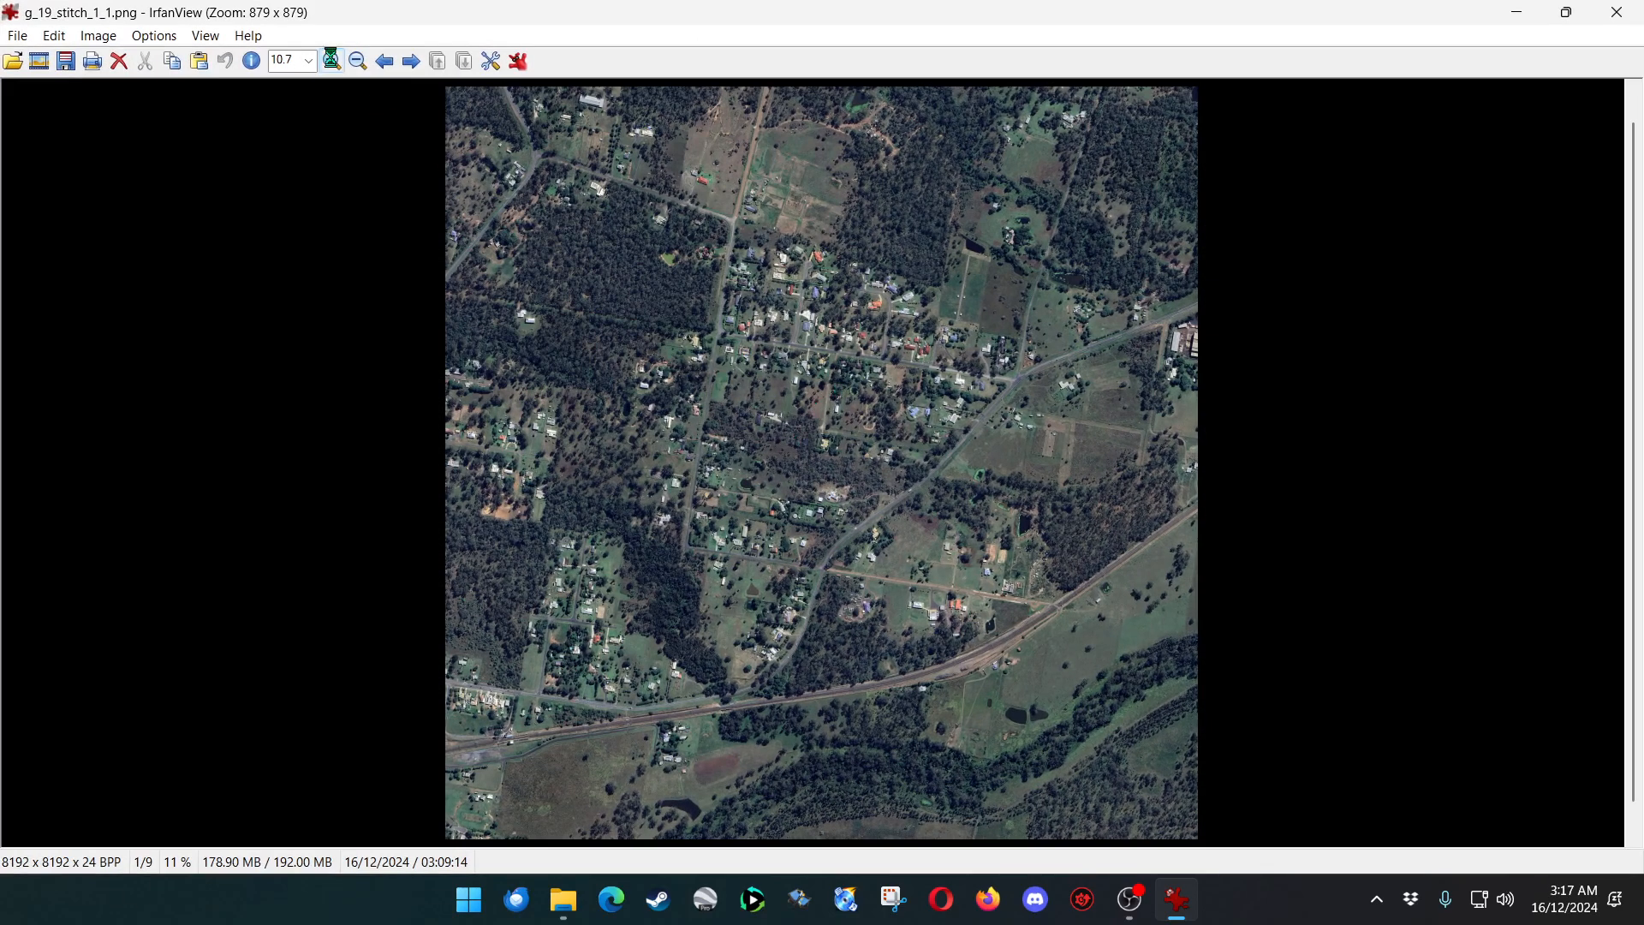
{"action": "left_click", "coordinate": [331, 60]}
{"action": "left_click", "coordinate": [331, 60]}
{"action": "left_click", "coordinate": [331, 60]}
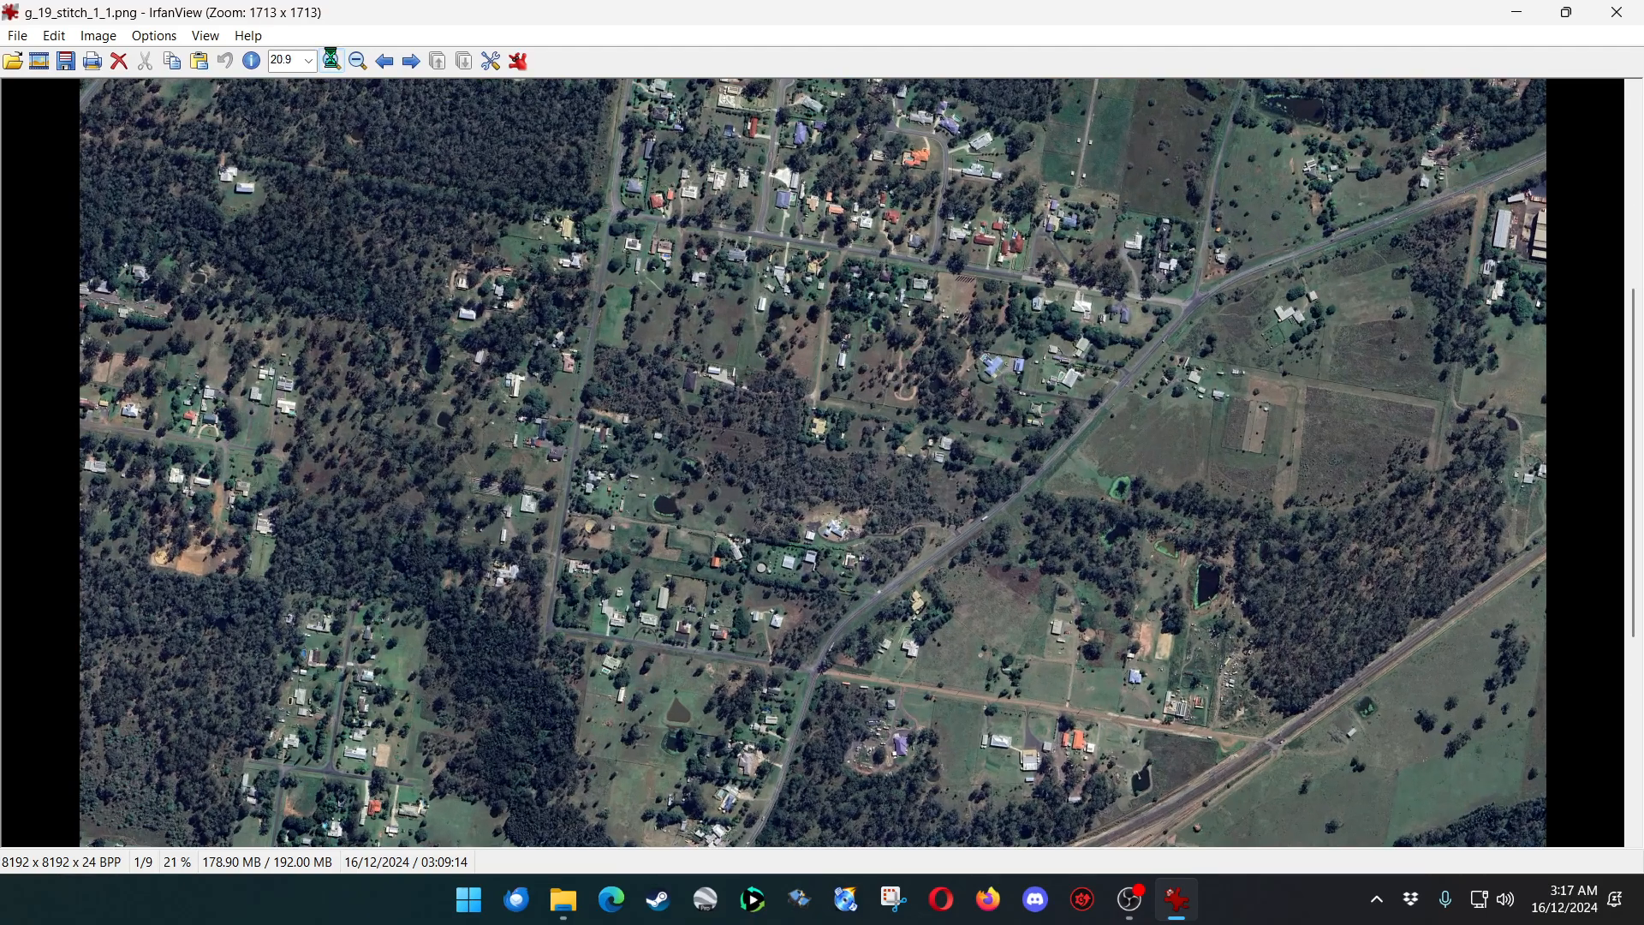
{"action": "left_click", "coordinate": [331, 60]}
{"action": "left_click", "coordinate": [331, 60]}
{"action": "left_click", "coordinate": [331, 60]}
{"action": "left_click", "coordinate": [331, 60]}
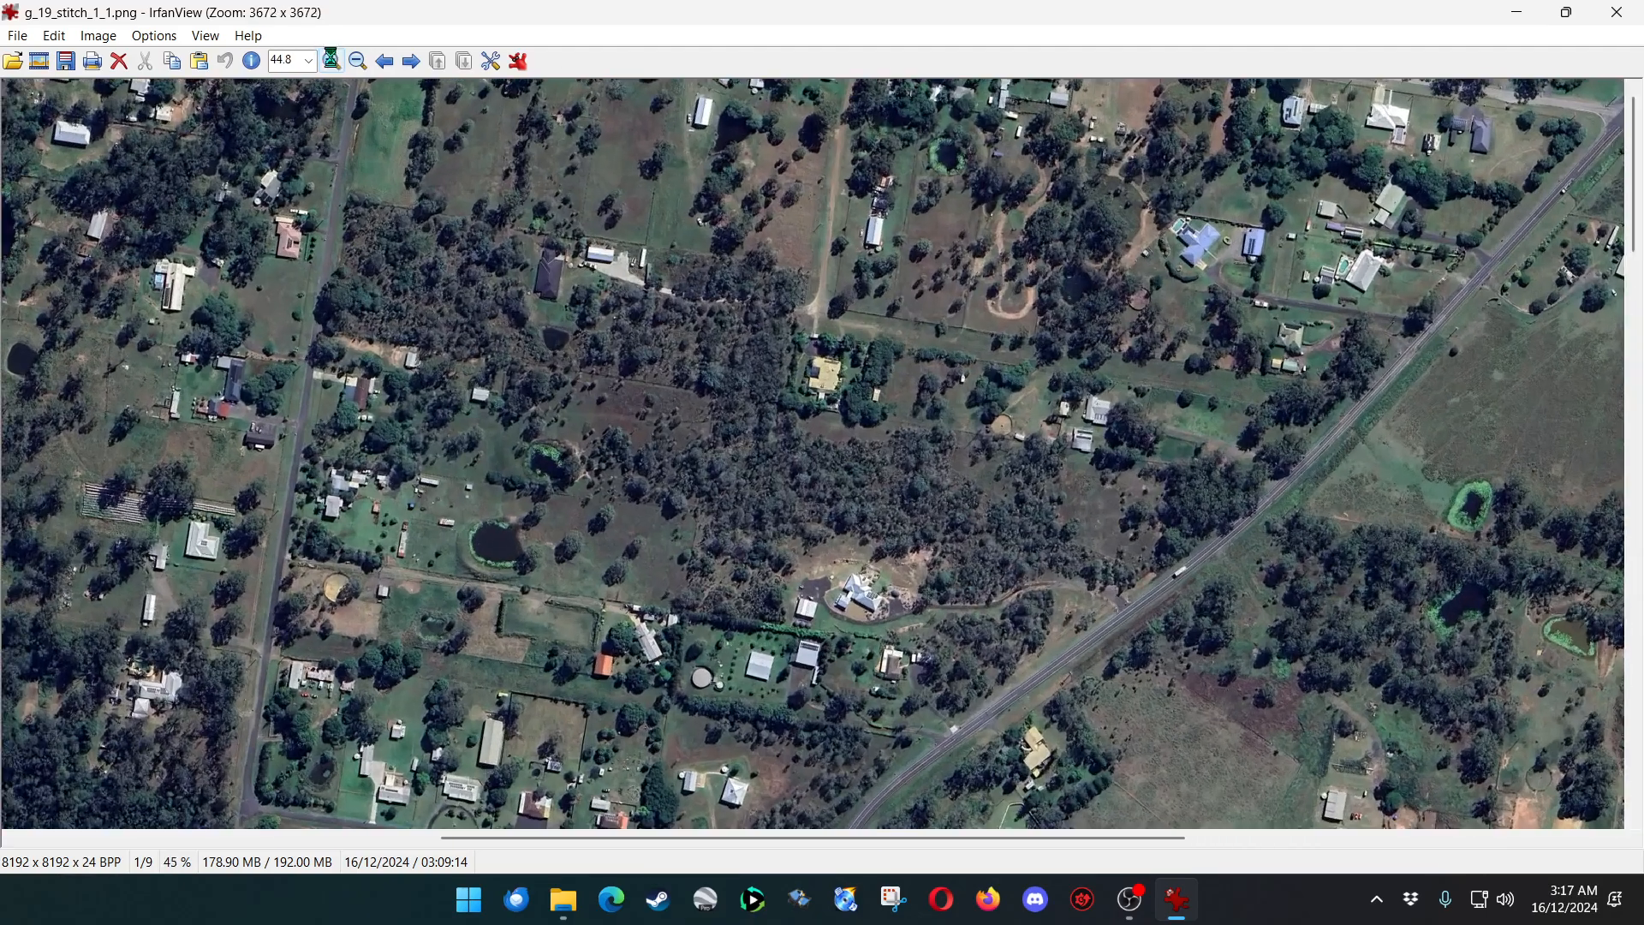
{"action": "left_click", "coordinate": [332, 60]}
{"action": "left_click", "coordinate": [331, 60]}
{"action": "left_click", "coordinate": [332, 60]}
{"action": "left_click", "coordinate": [331, 60]}
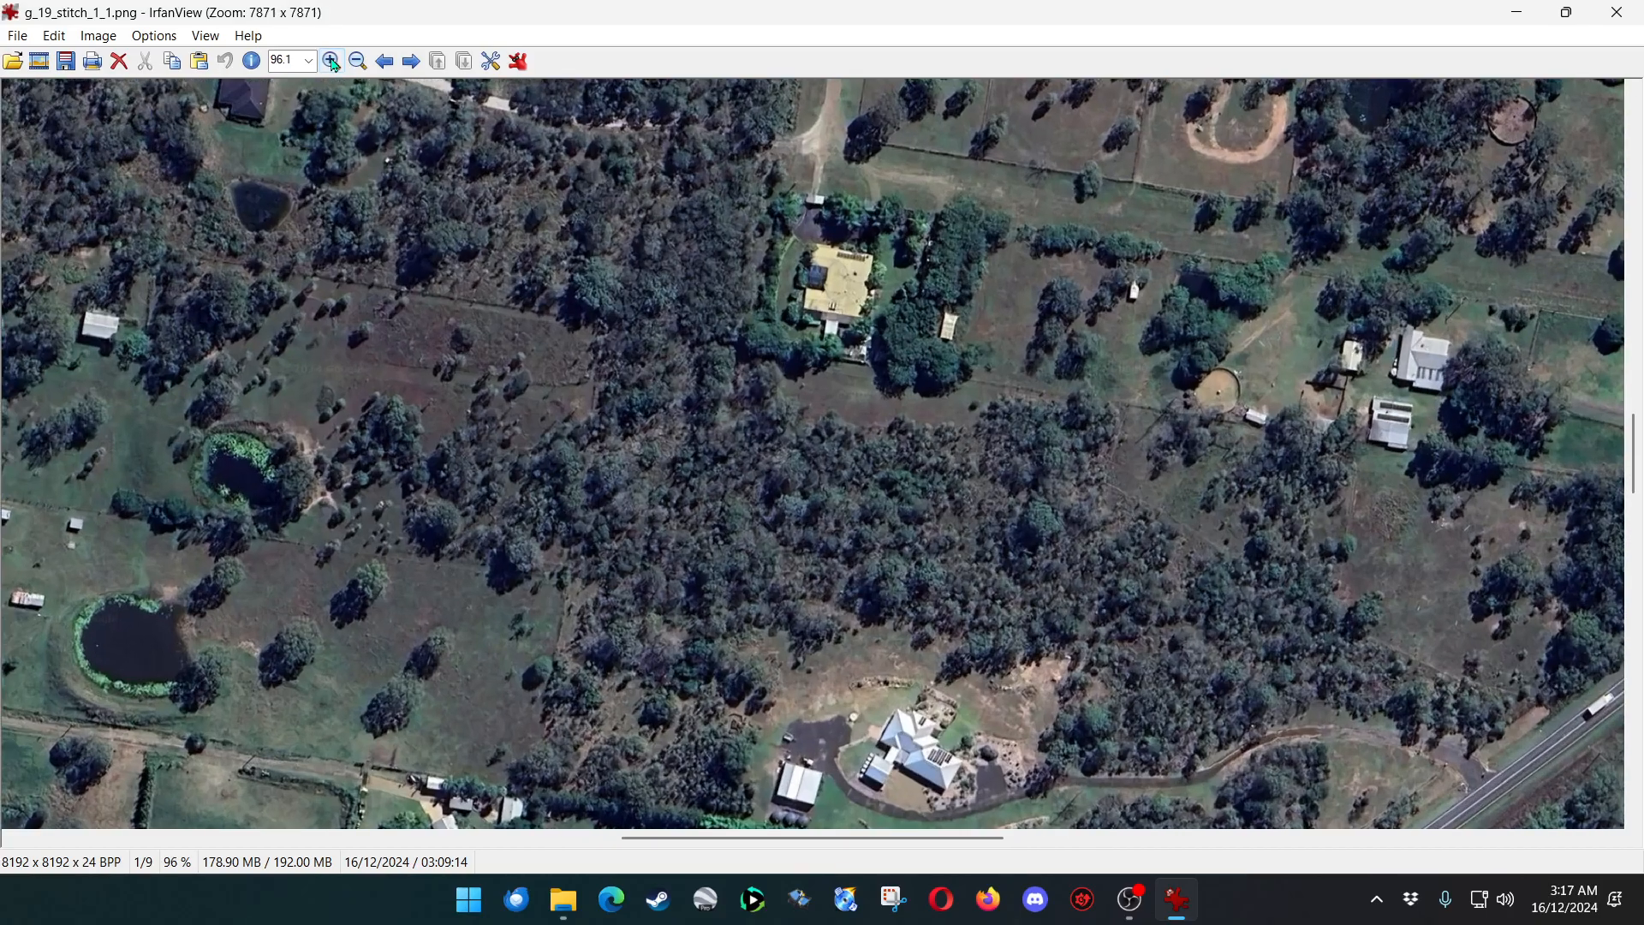
{"action": "left_click", "coordinate": [331, 60]}
{"action": "left_click", "coordinate": [357, 60]}
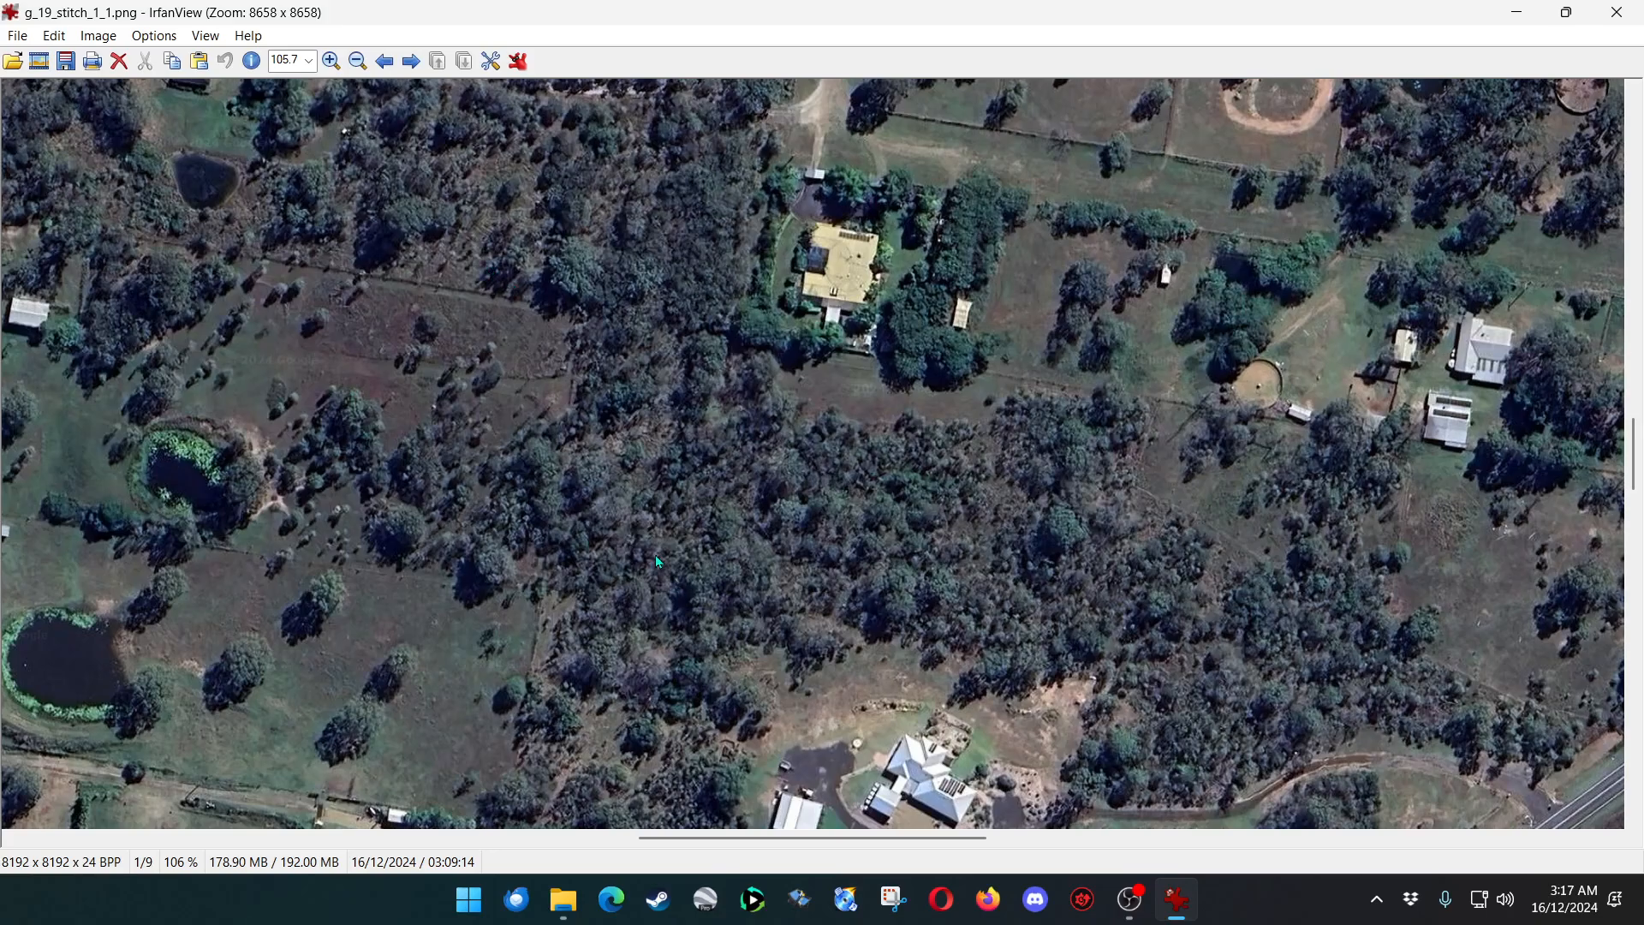
View the image at 100% and examine the area from the centre across to its eastern edge.
{"action": "left_click", "coordinate": [309, 61]}
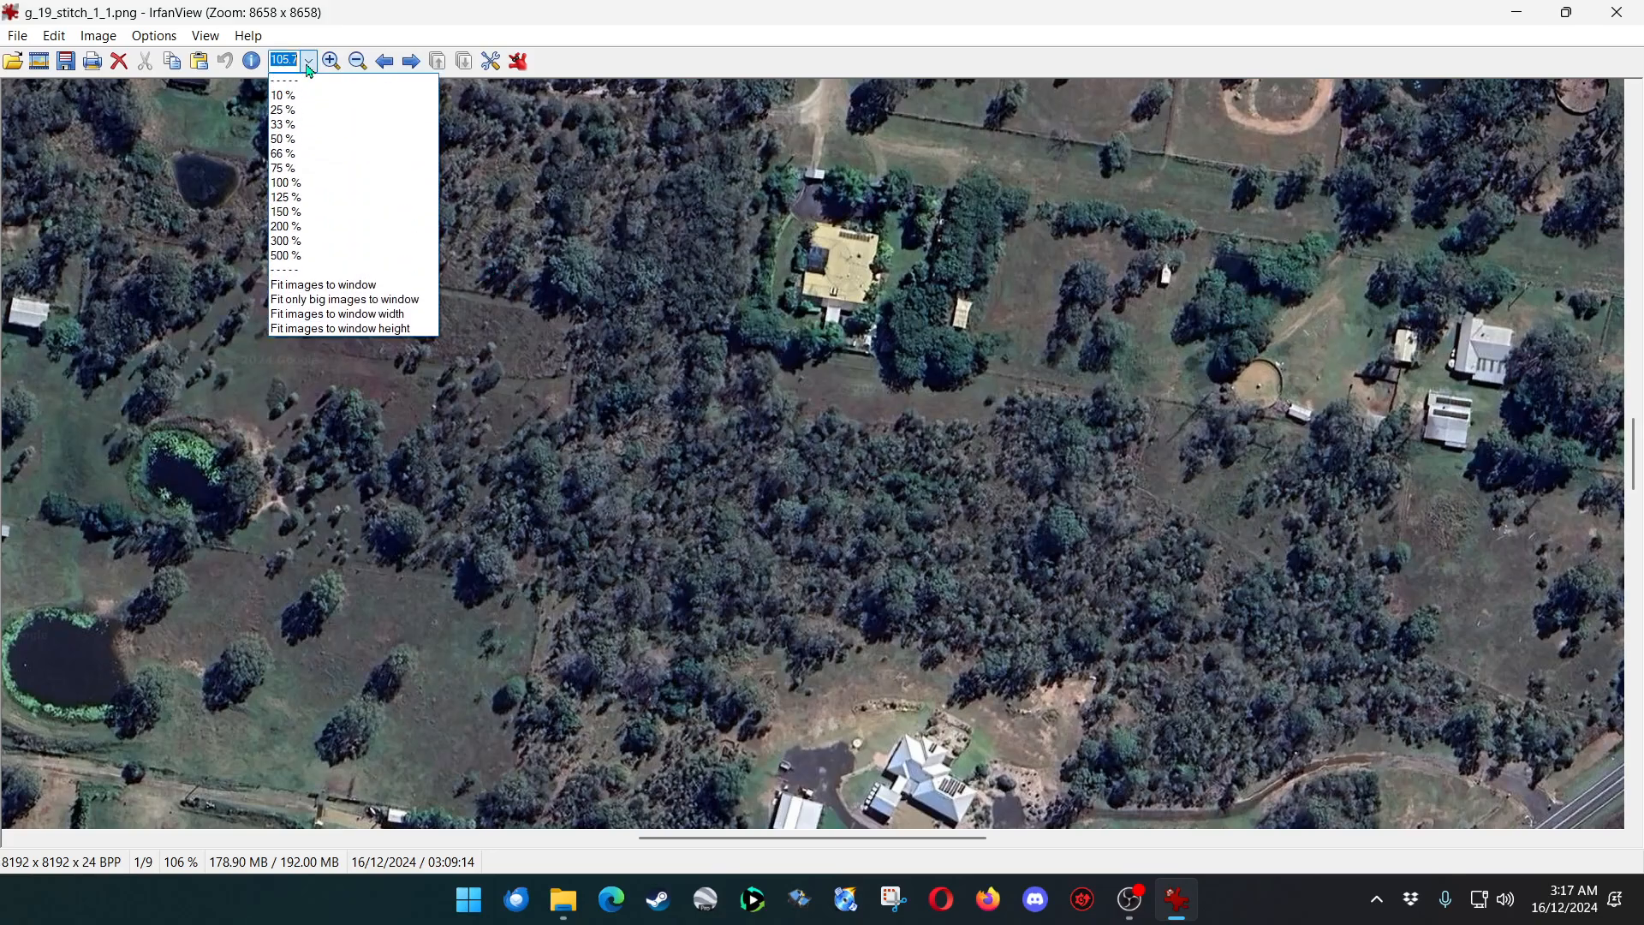
{"action": "left_click", "coordinate": [311, 183]}
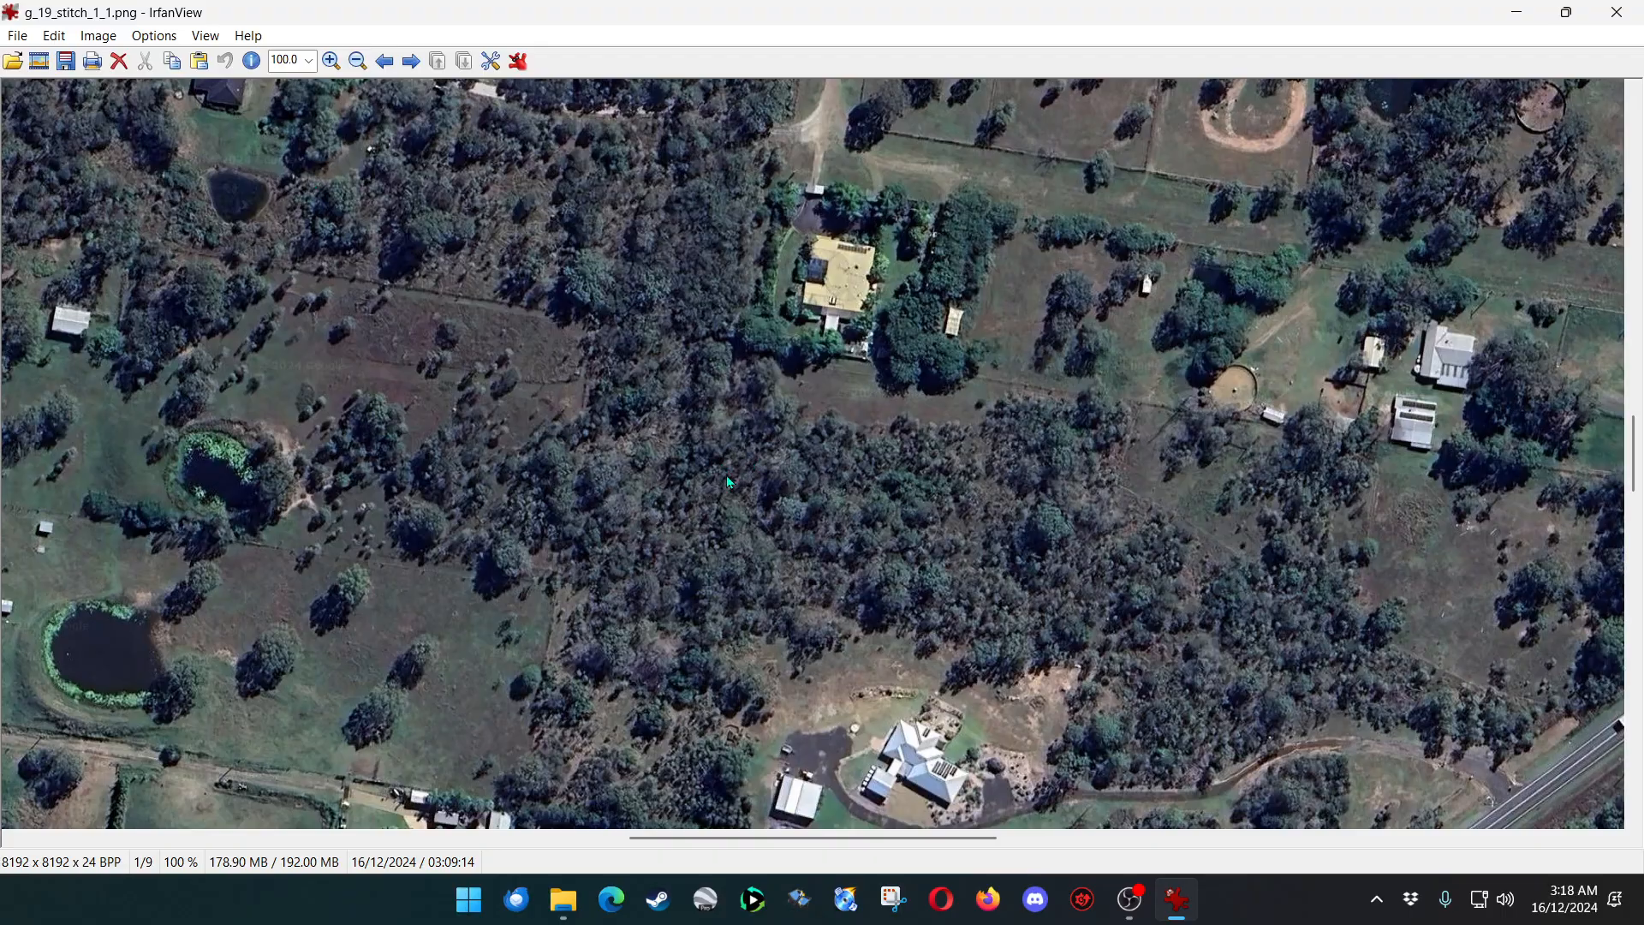
{"action": "left_click_drag", "start_coordinate": [719, 839], "coordinate": [912, 915]}
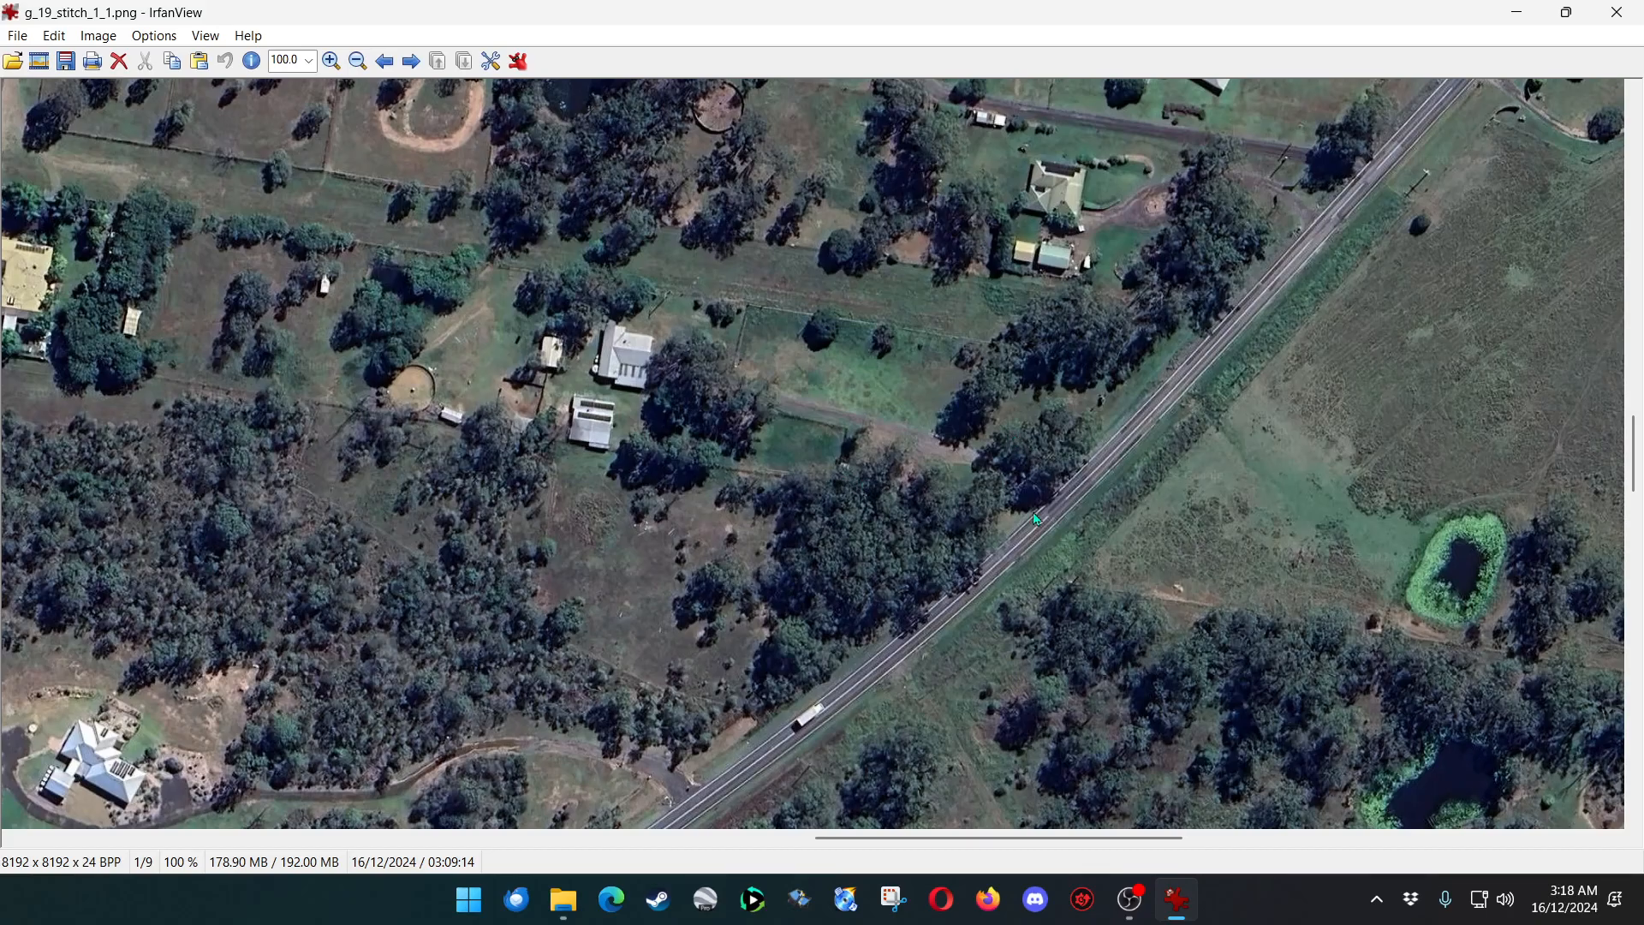
{"action": "left_click_drag", "start_coordinate": [1044, 846], "coordinate": [1512, 850]}
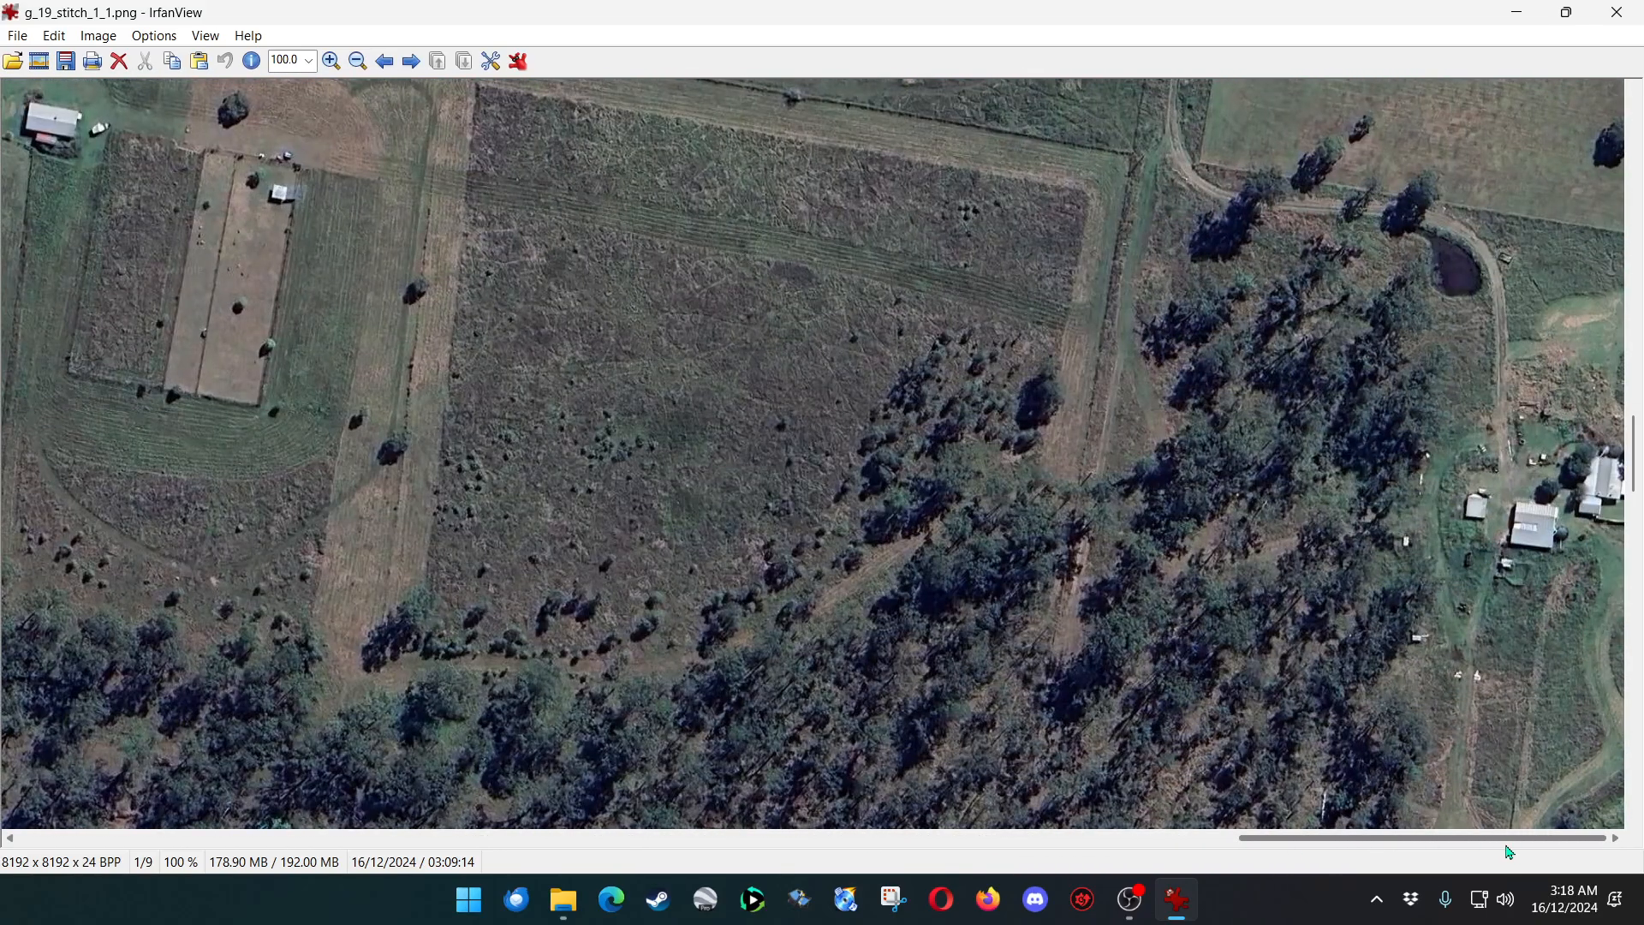
Magnify the field and trees near the eastern edge to 556% to examine the pixel detail.
{"action": "left_click", "coordinate": [331, 61]}
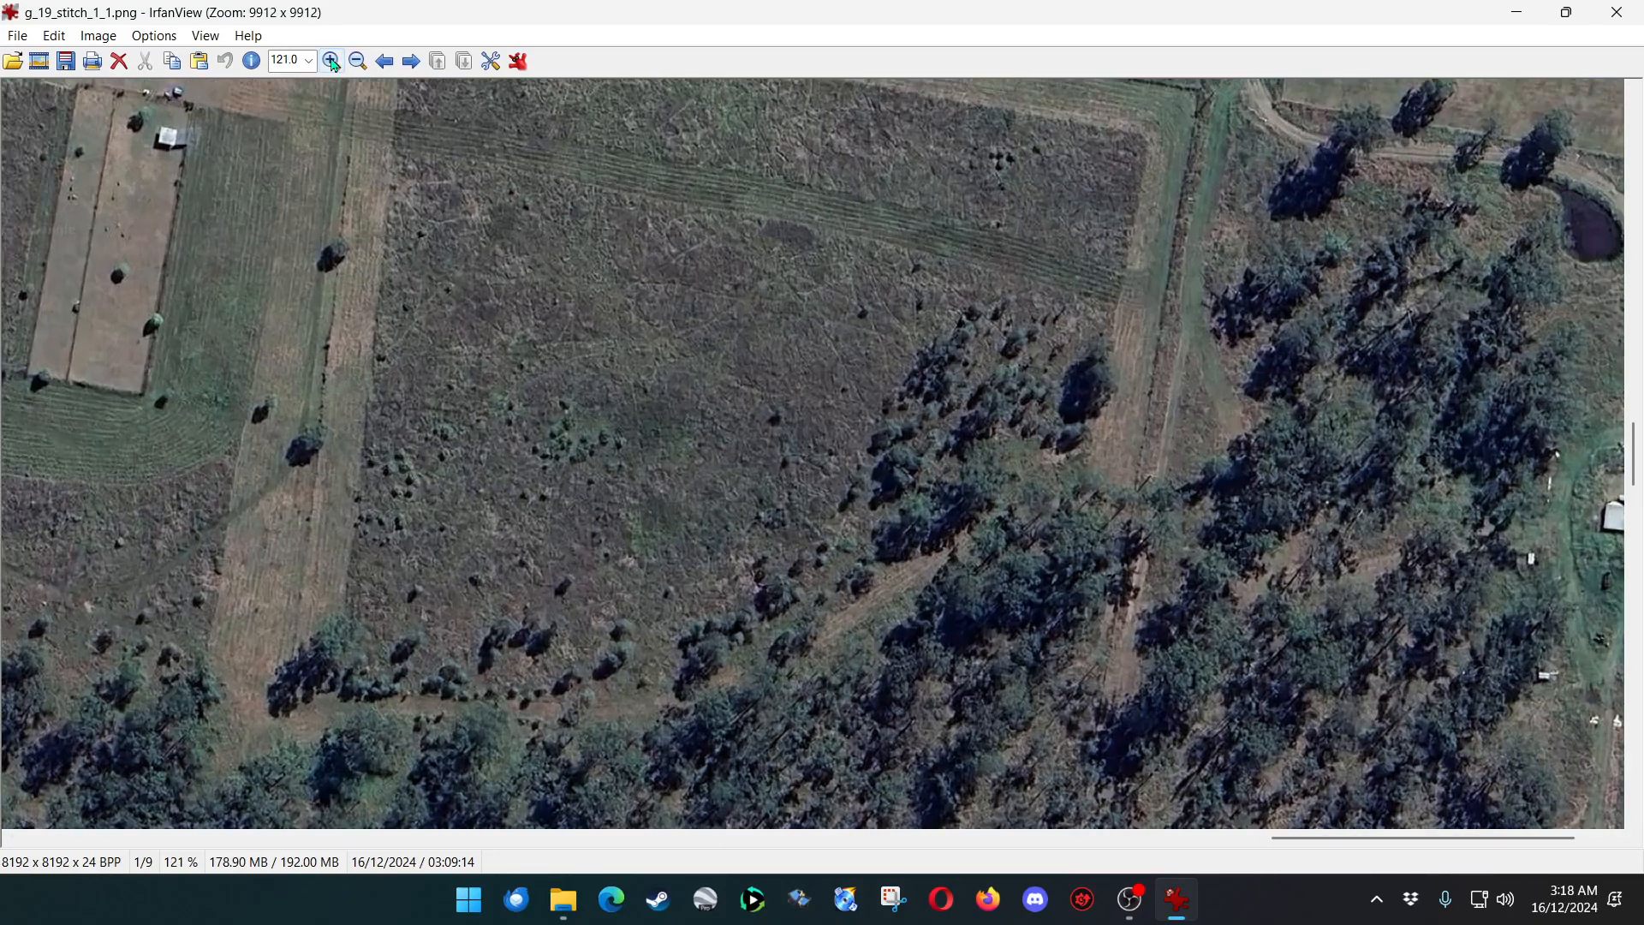
{"action": "left_click", "coordinate": [331, 61]}
{"action": "left_click", "coordinate": [330, 61]}
{"action": "left_click", "coordinate": [331, 61]}
{"action": "left_click", "coordinate": [330, 61]}
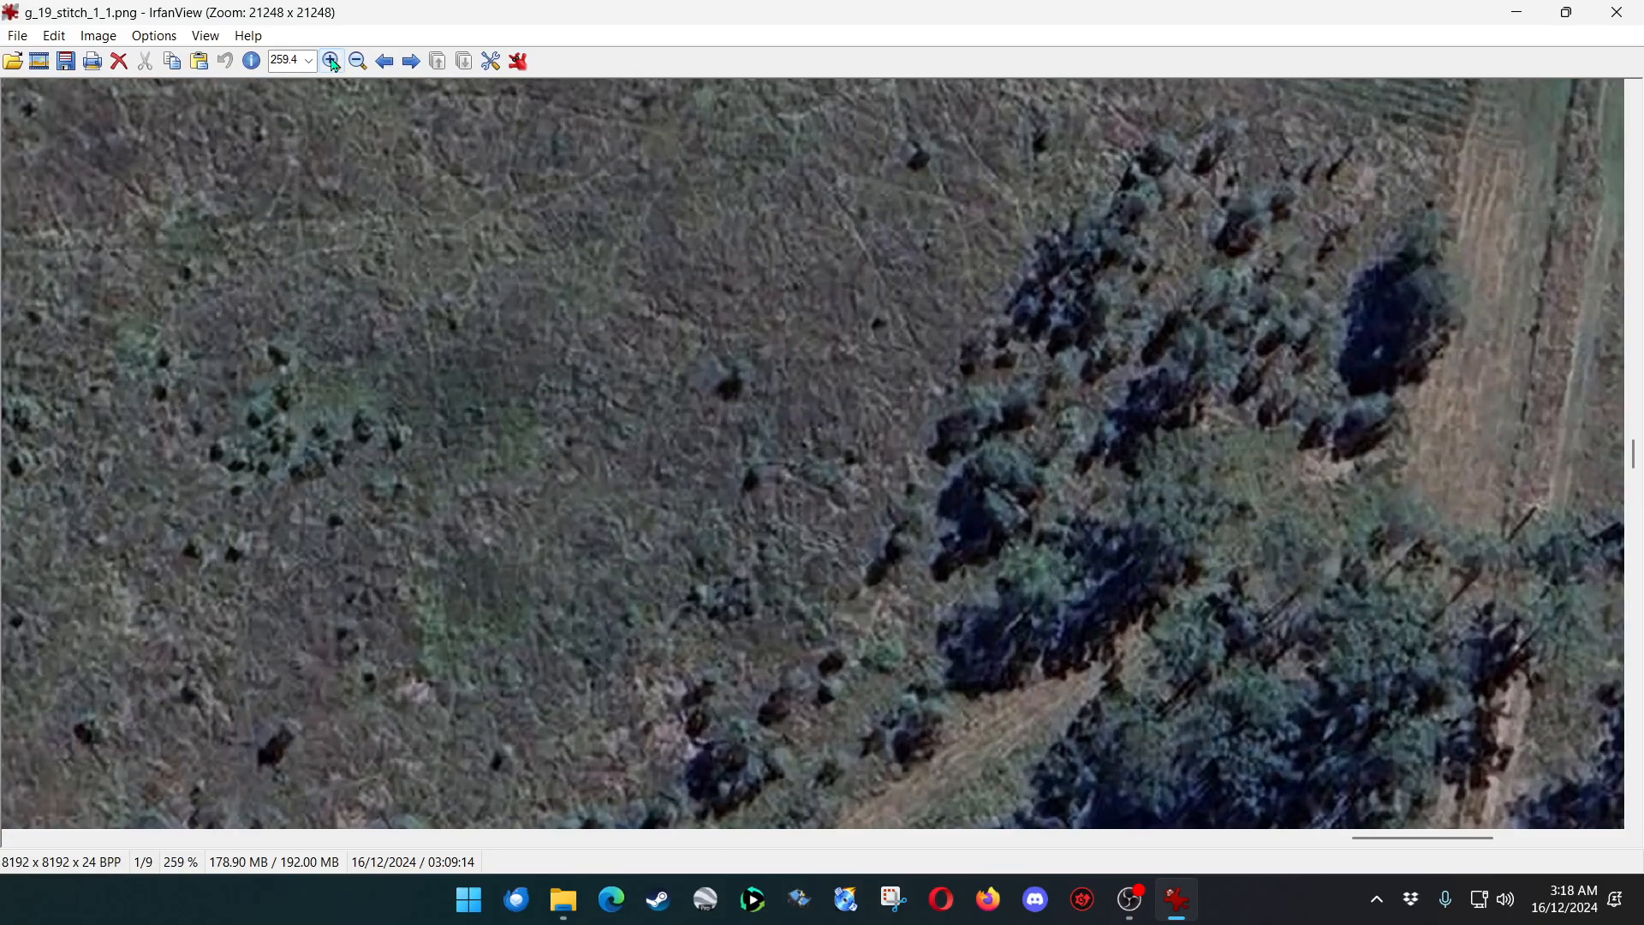
{"action": "left_click", "coordinate": [330, 61]}
{"action": "left_click", "coordinate": [331, 60]}
{"action": "left_click", "coordinate": [330, 61]}
{"action": "left_click", "coordinate": [330, 61]}
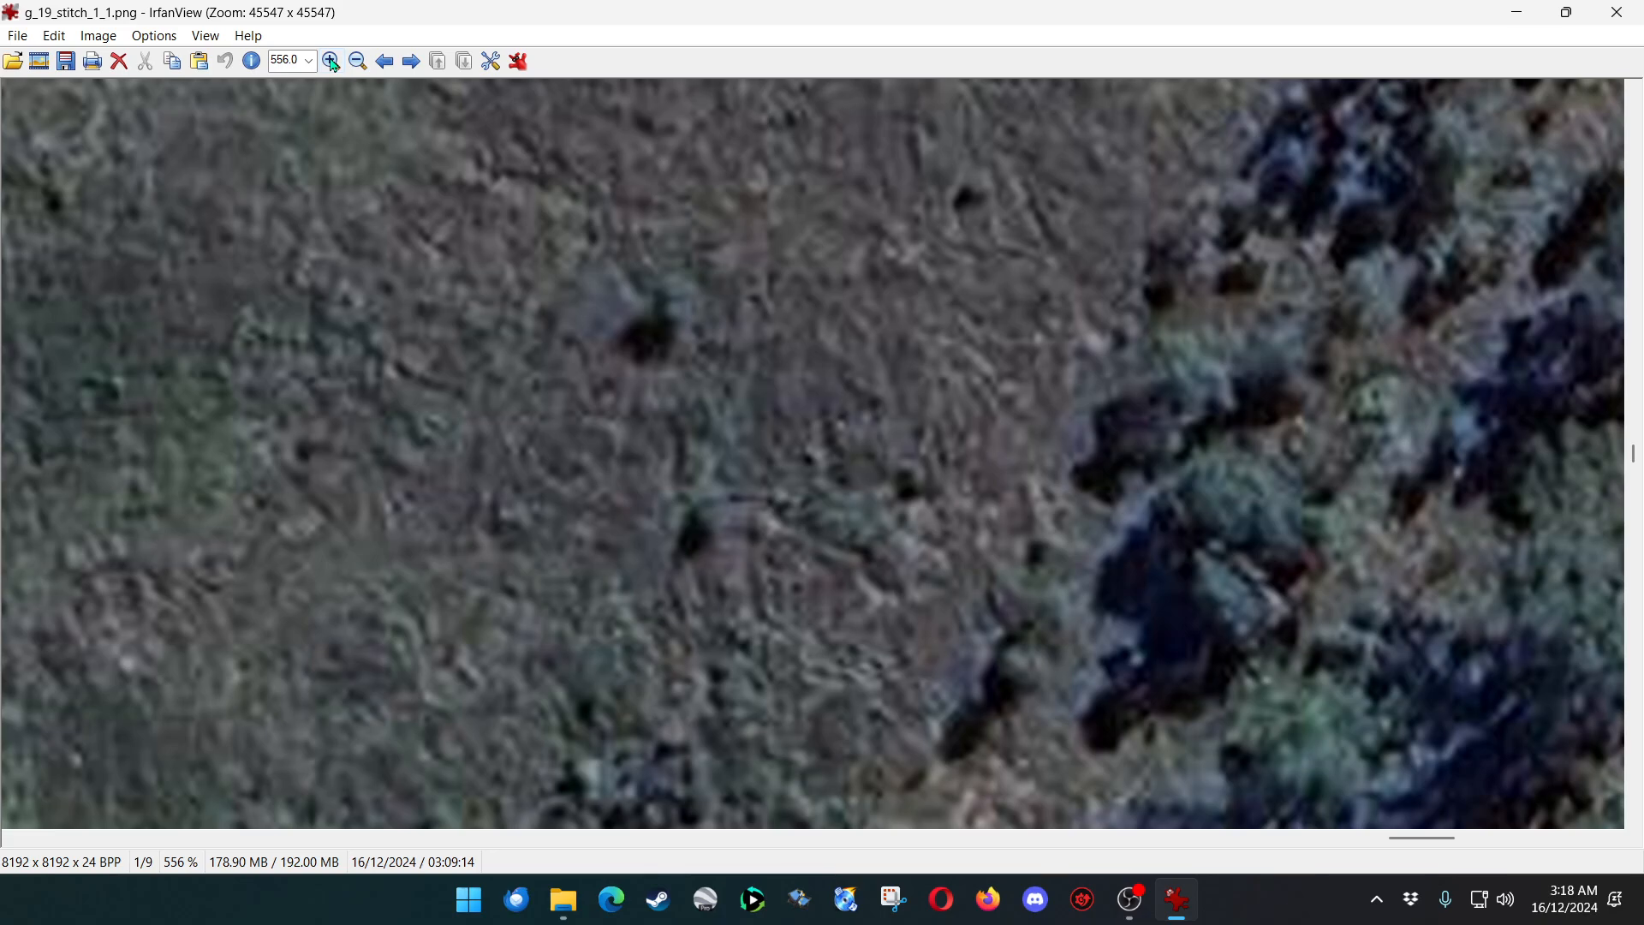
Reduce the image magnification to about 39% to examine the wider area around the main road.
{"action": "left_click", "coordinate": [357, 62]}
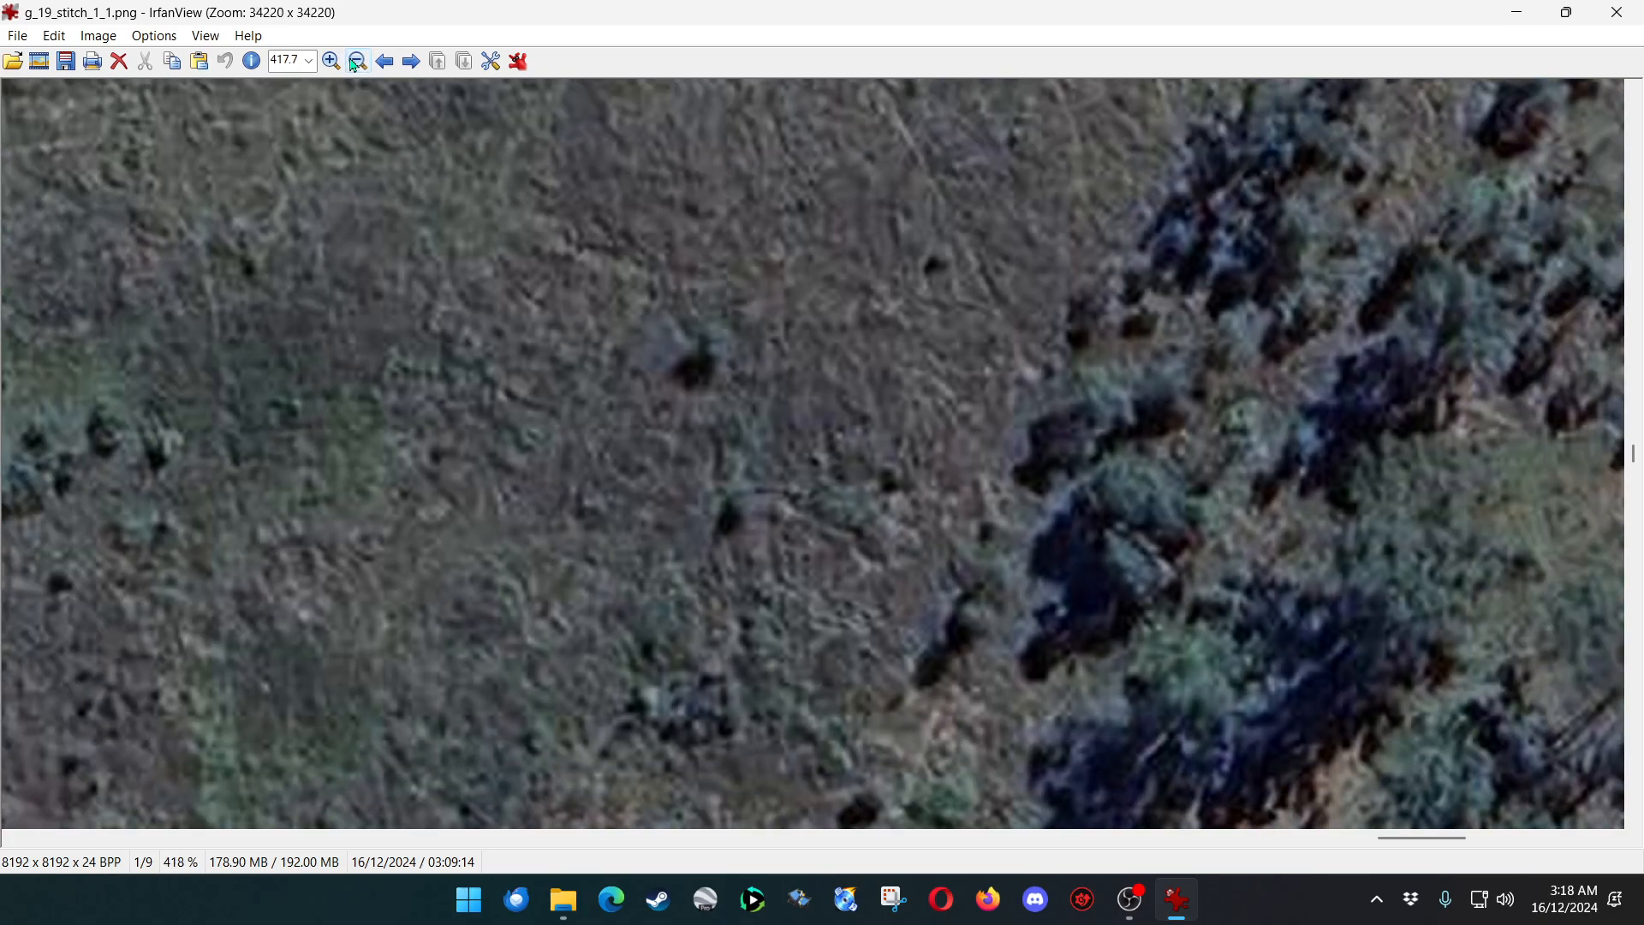
{"action": "left_click", "coordinate": [357, 62]}
{"action": "left_click", "coordinate": [357, 62]}
{"action": "left_click", "coordinate": [358, 62]}
{"action": "left_click", "coordinate": [358, 62]}
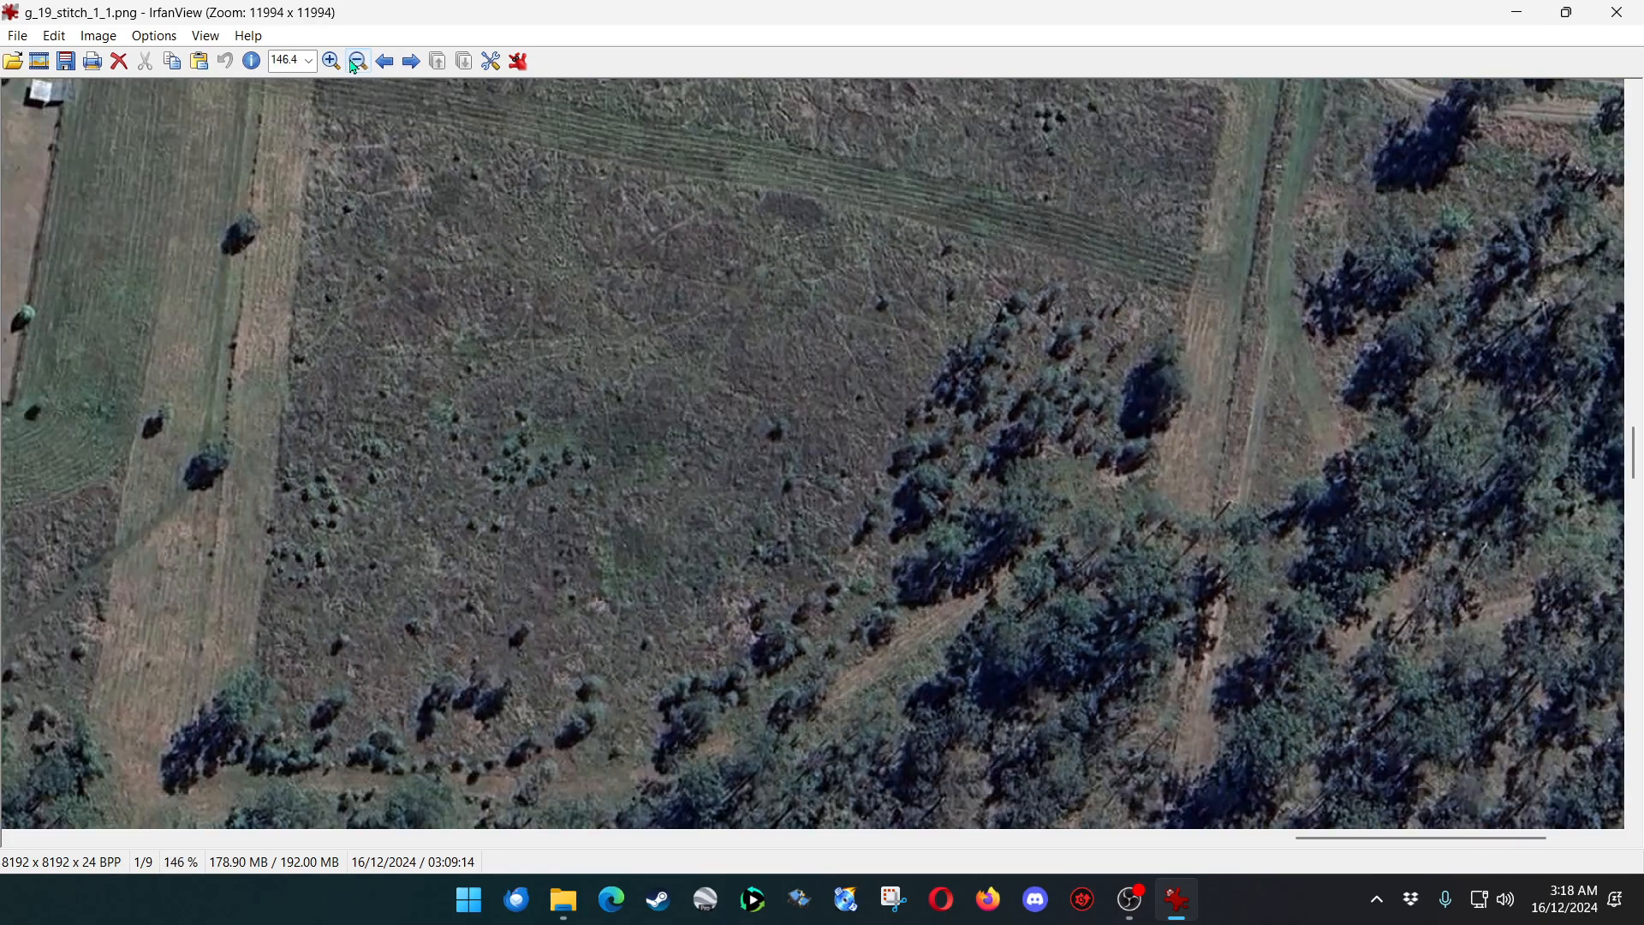
{"action": "left_click", "coordinate": [357, 62]}
{"action": "left_click", "coordinate": [357, 62]}
{"action": "left_click", "coordinate": [357, 62]}
{"action": "left_click", "coordinate": [357, 61]}
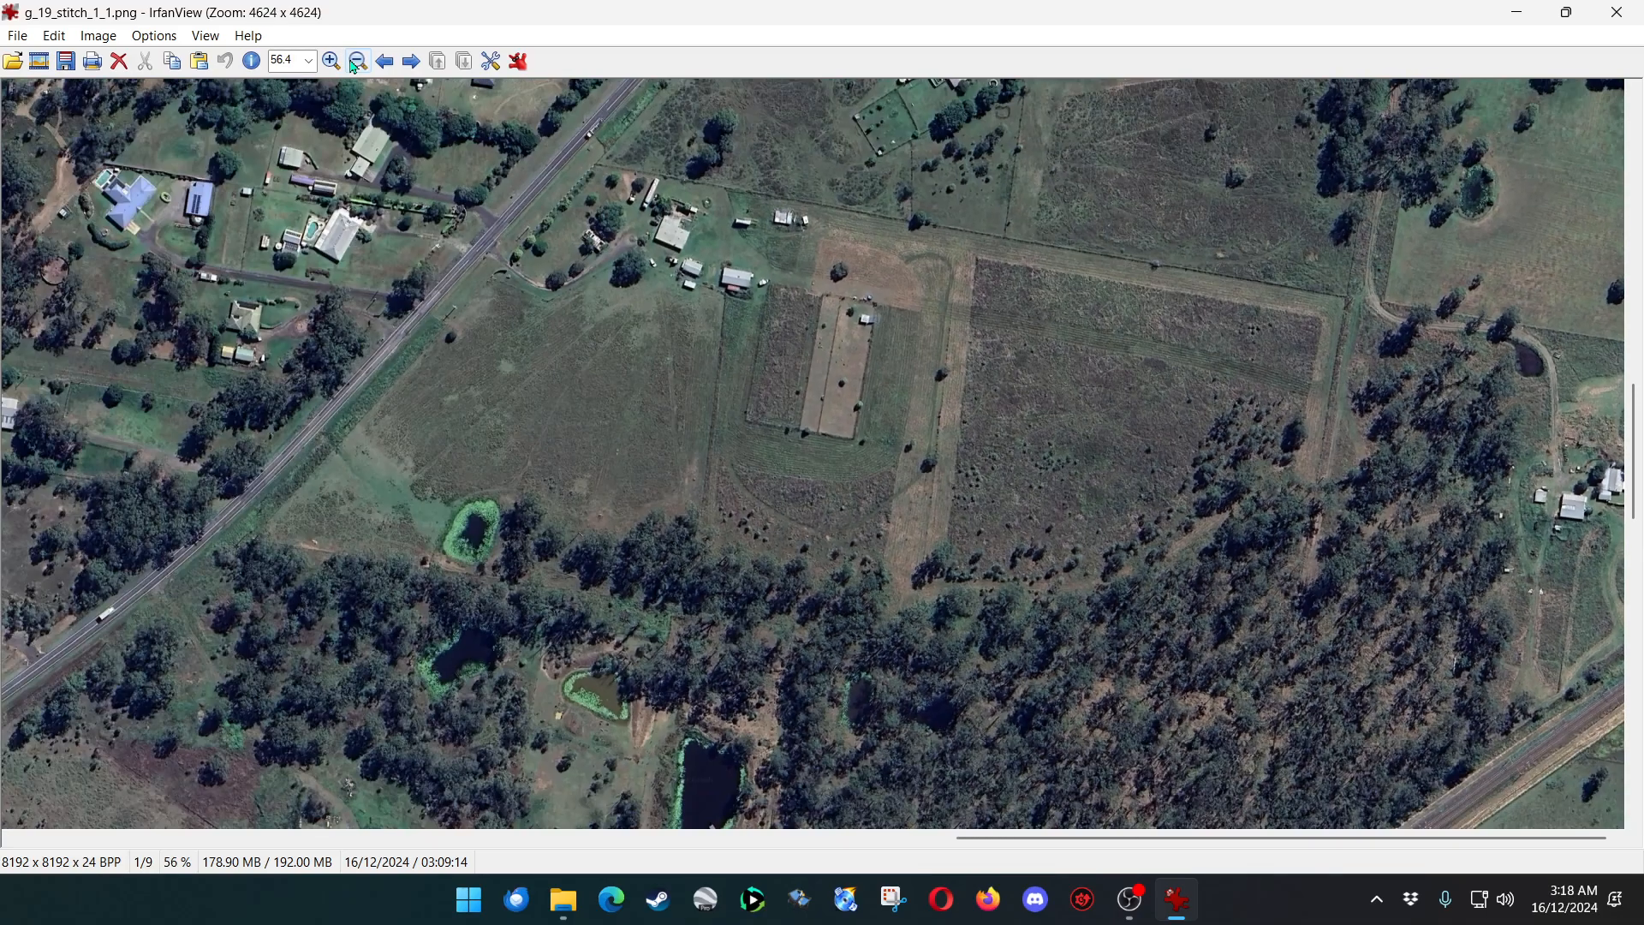
{"action": "left_click", "coordinate": [357, 62]}
{"action": "left_click", "coordinate": [357, 61]}
{"action": "left_click", "coordinate": [357, 62]}
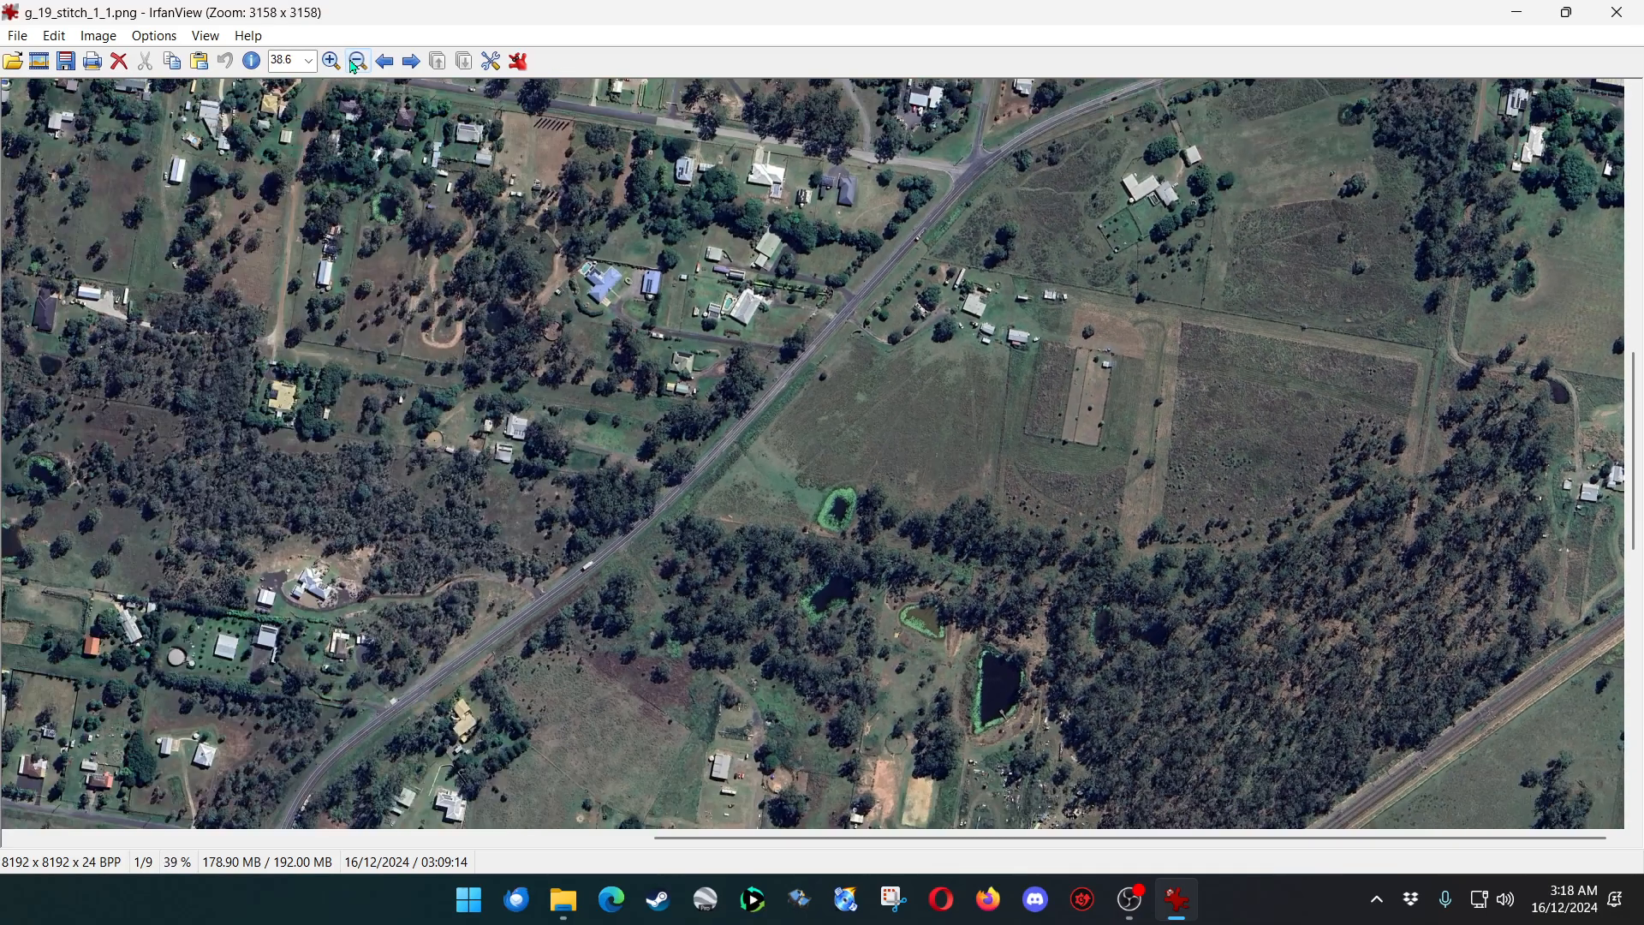
View g_19_stitch_1_1.png at 100% again, examine it across to its western edge, and close the image.
{"action": "left_click", "coordinate": [308, 61]}
{"action": "left_click", "coordinate": [291, 184]}
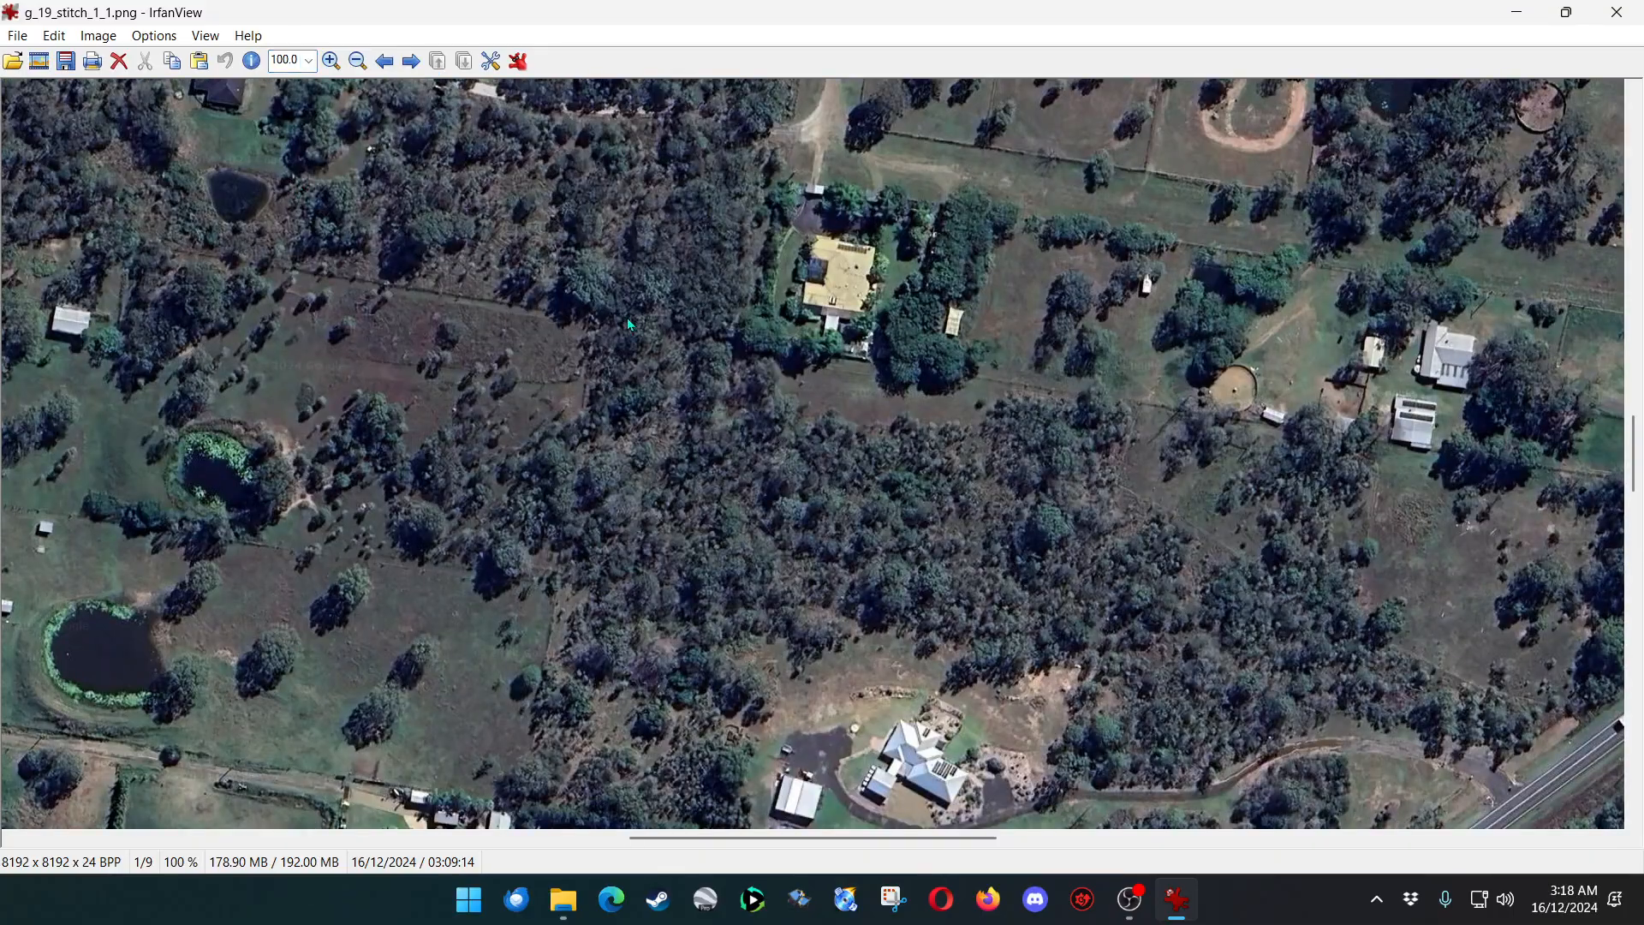
{"action": "left_click_drag", "start_coordinate": [745, 838], "coordinate": [1015, 870]}
{"action": "left_click_drag", "start_coordinate": [1007, 870], "coordinate": [923, 873]}
{"action": "left_click_drag", "start_coordinate": [827, 788], "coordinate": [12, 796]}
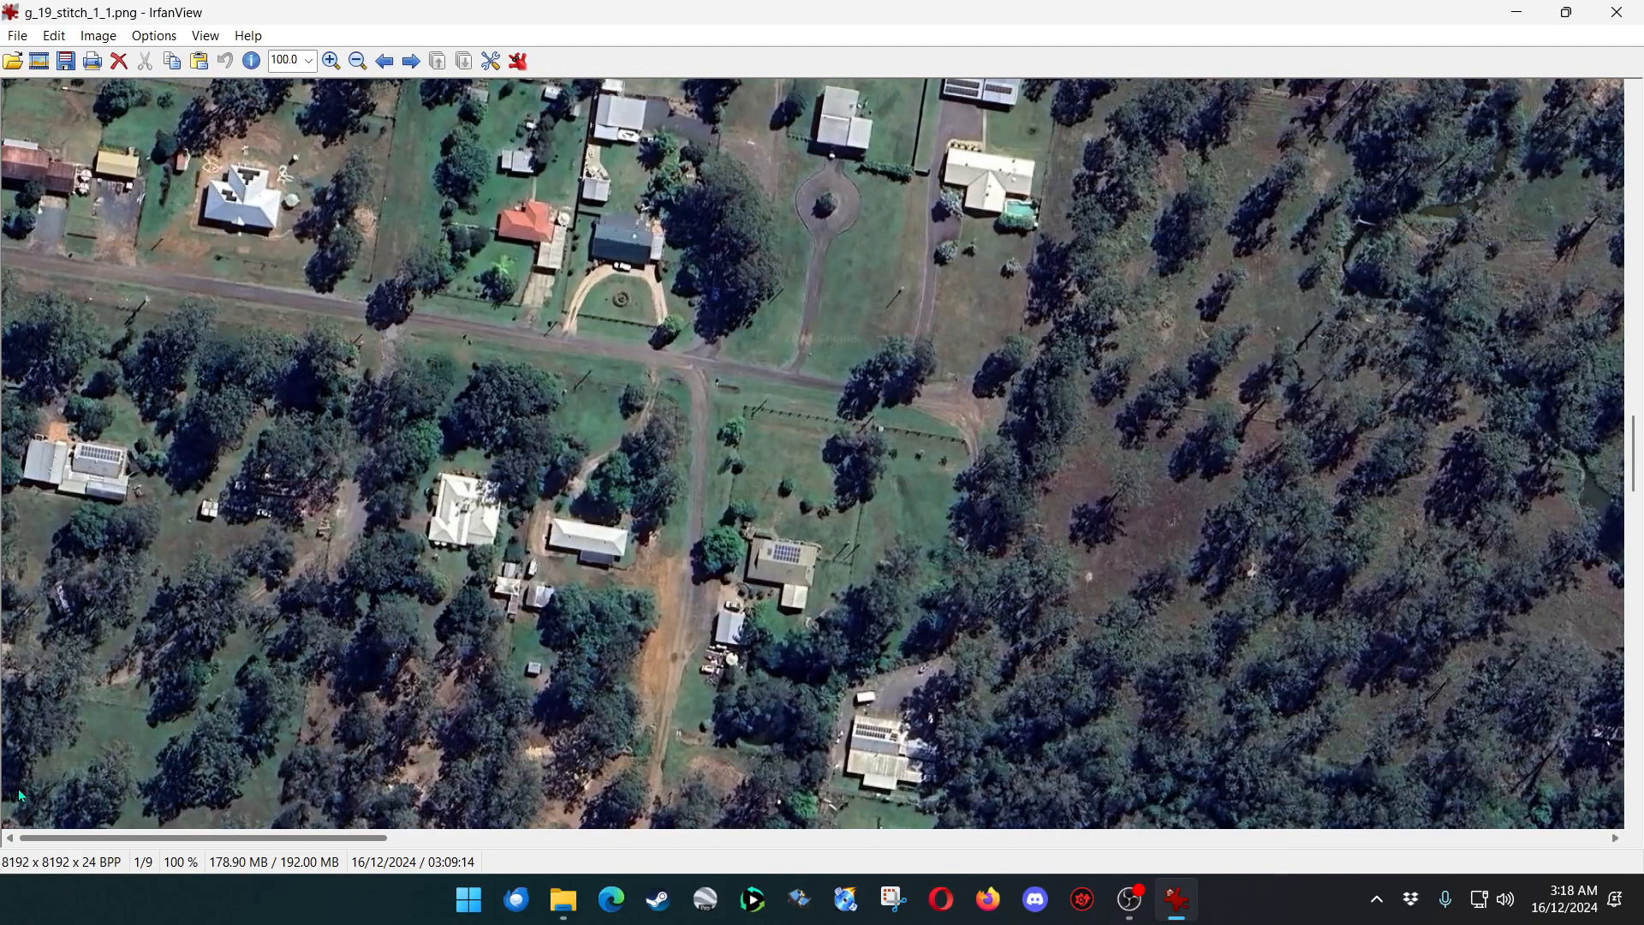
{"action": "left_click", "coordinate": [1617, 12]}
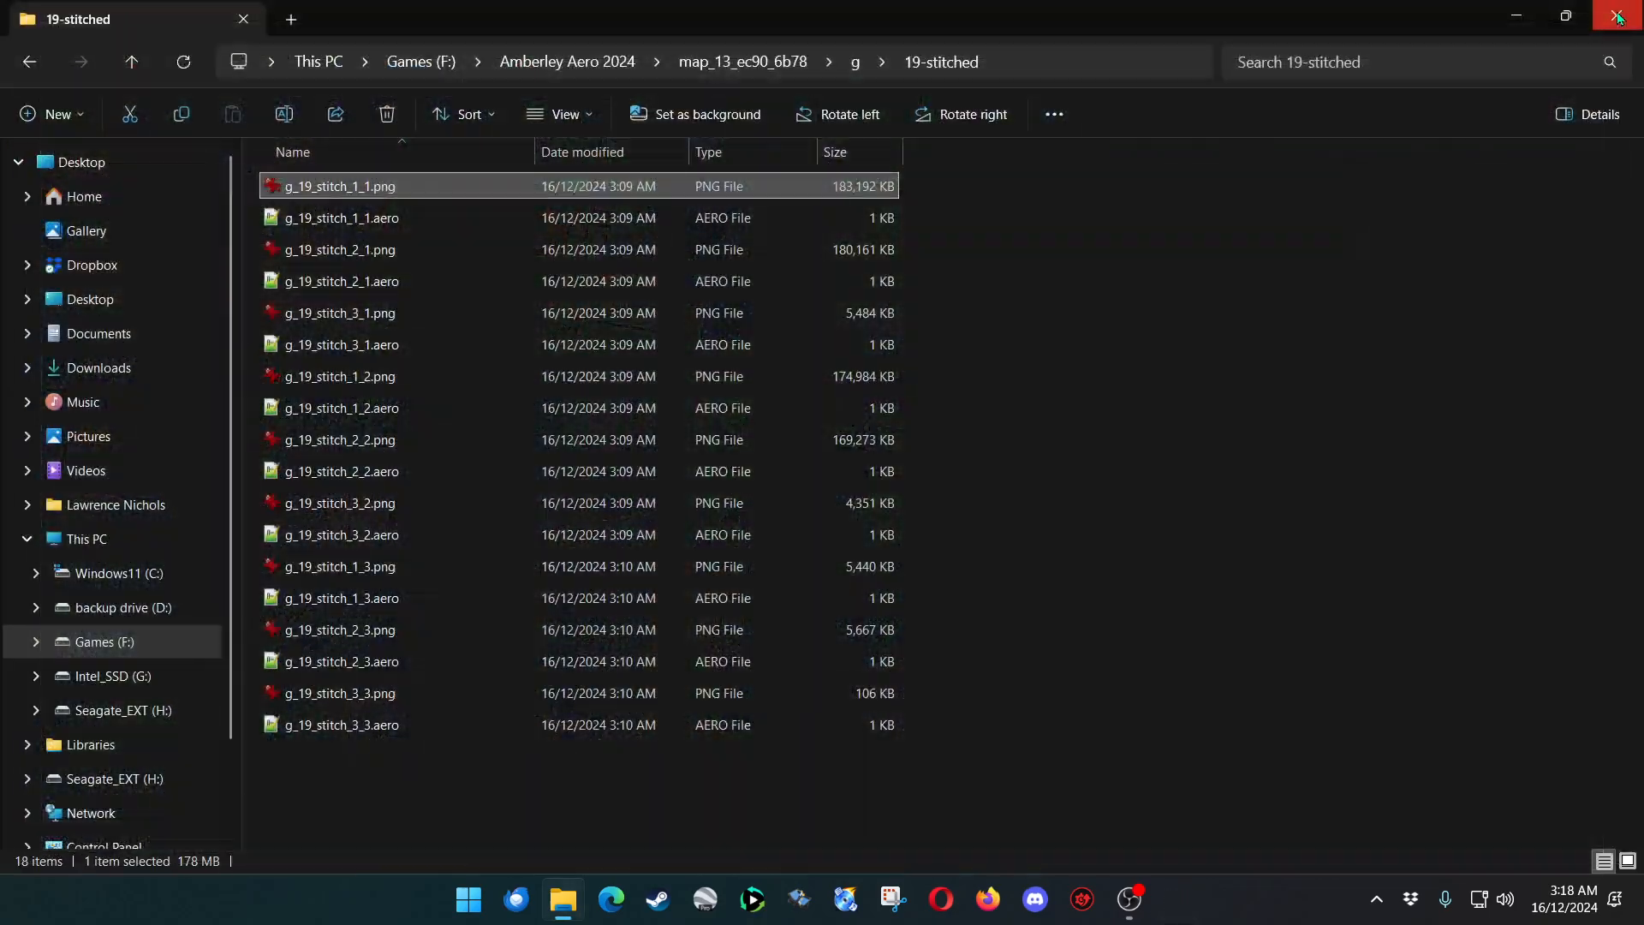
View the stitched images g_19_stitch_2_1.png and g_19_stitch_3_1.png one after the other, closing each.
{"action": "double_click", "coordinate": [368, 257]}
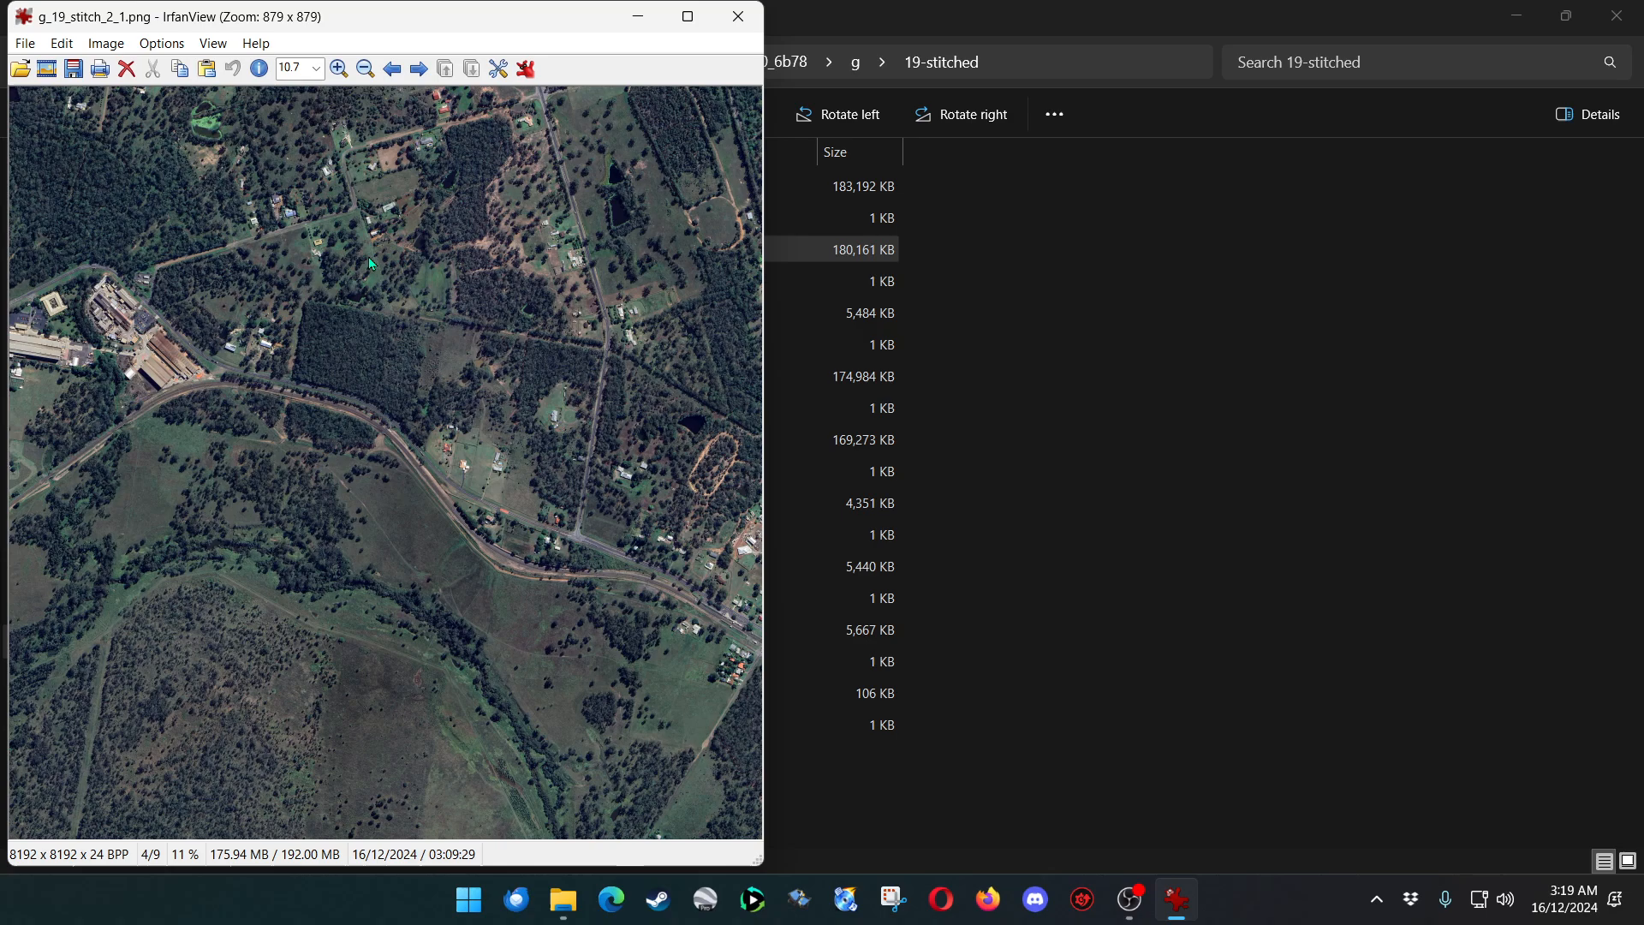
{"action": "left_click", "coordinate": [738, 15]}
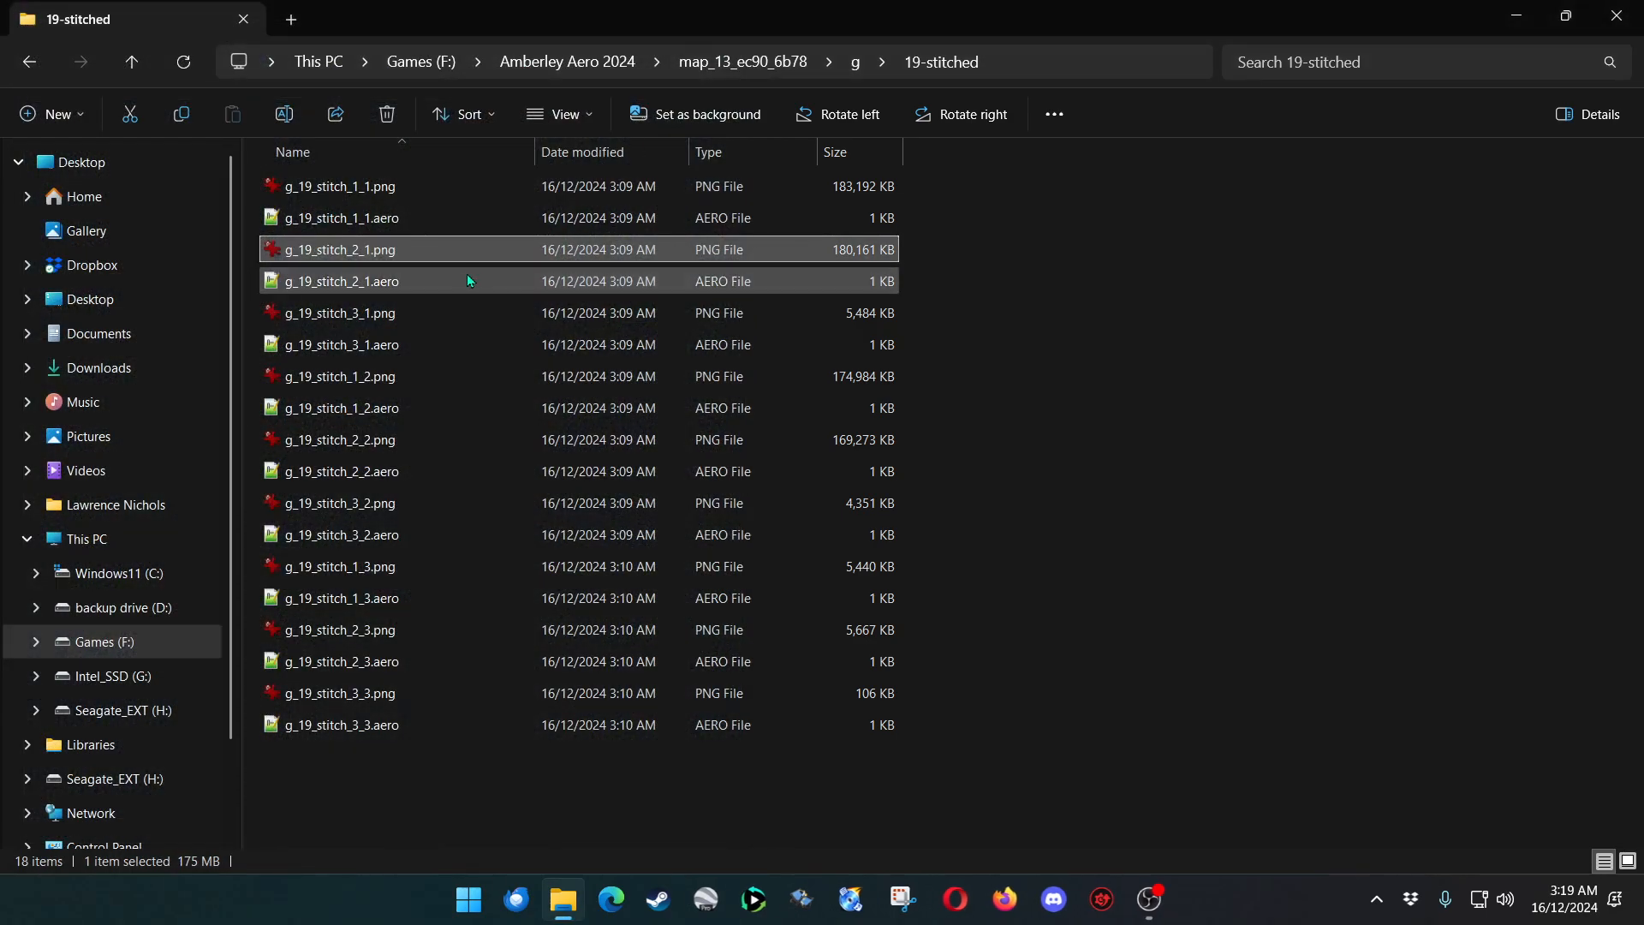
{"action": "double_click", "coordinate": [424, 313]}
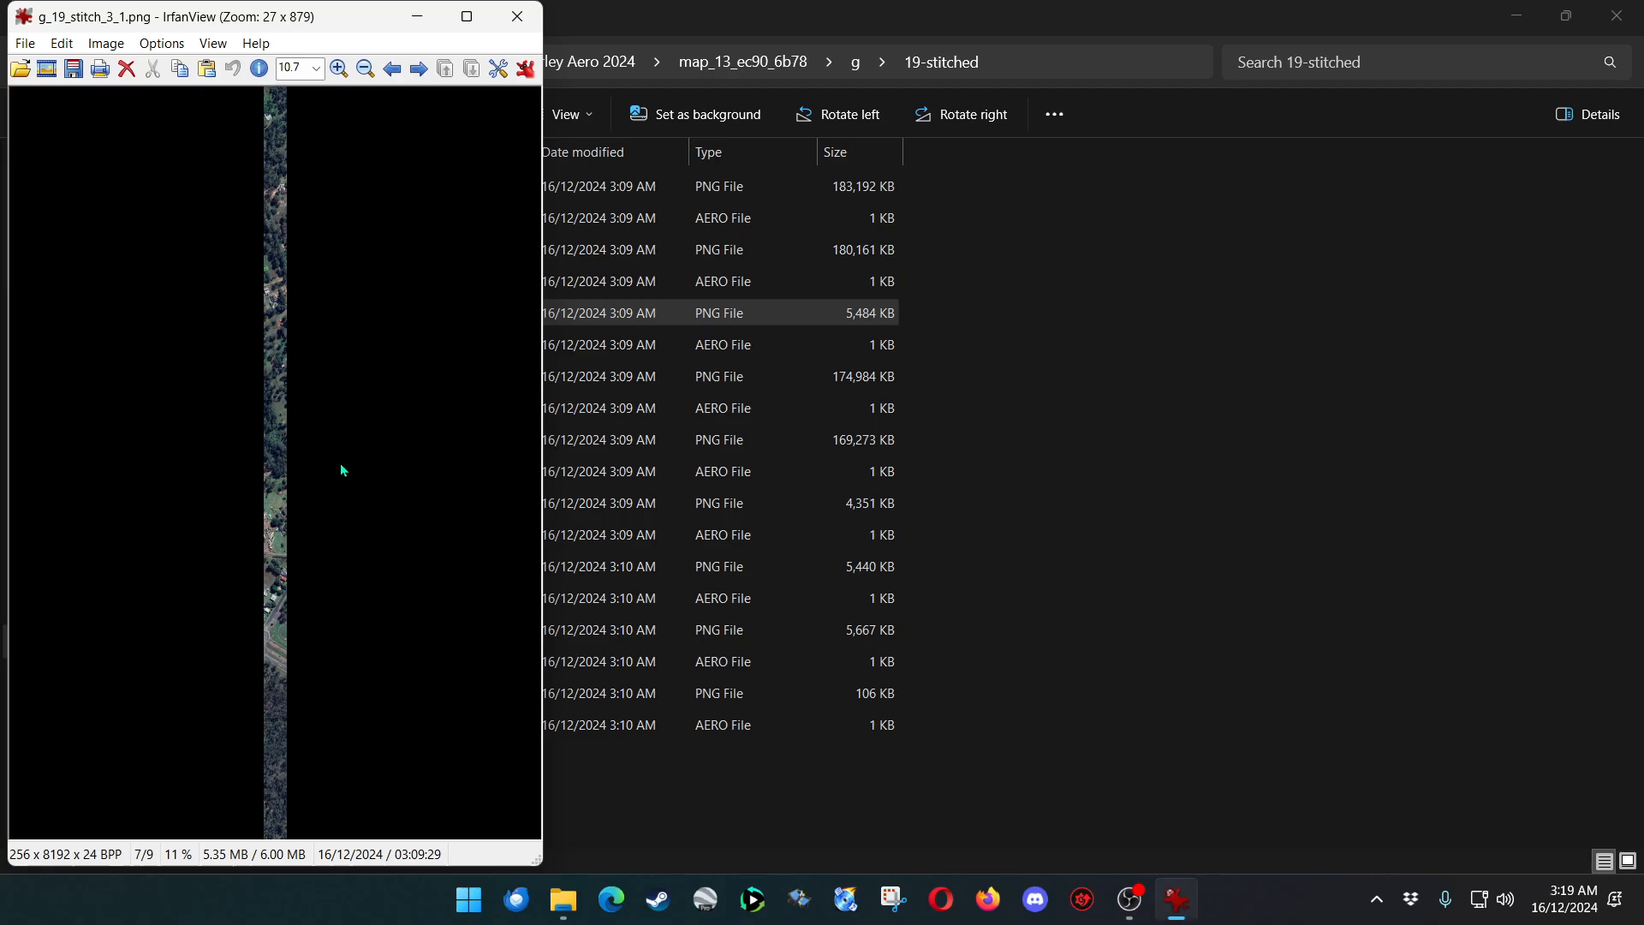
{"action": "left_click", "coordinate": [518, 15]}
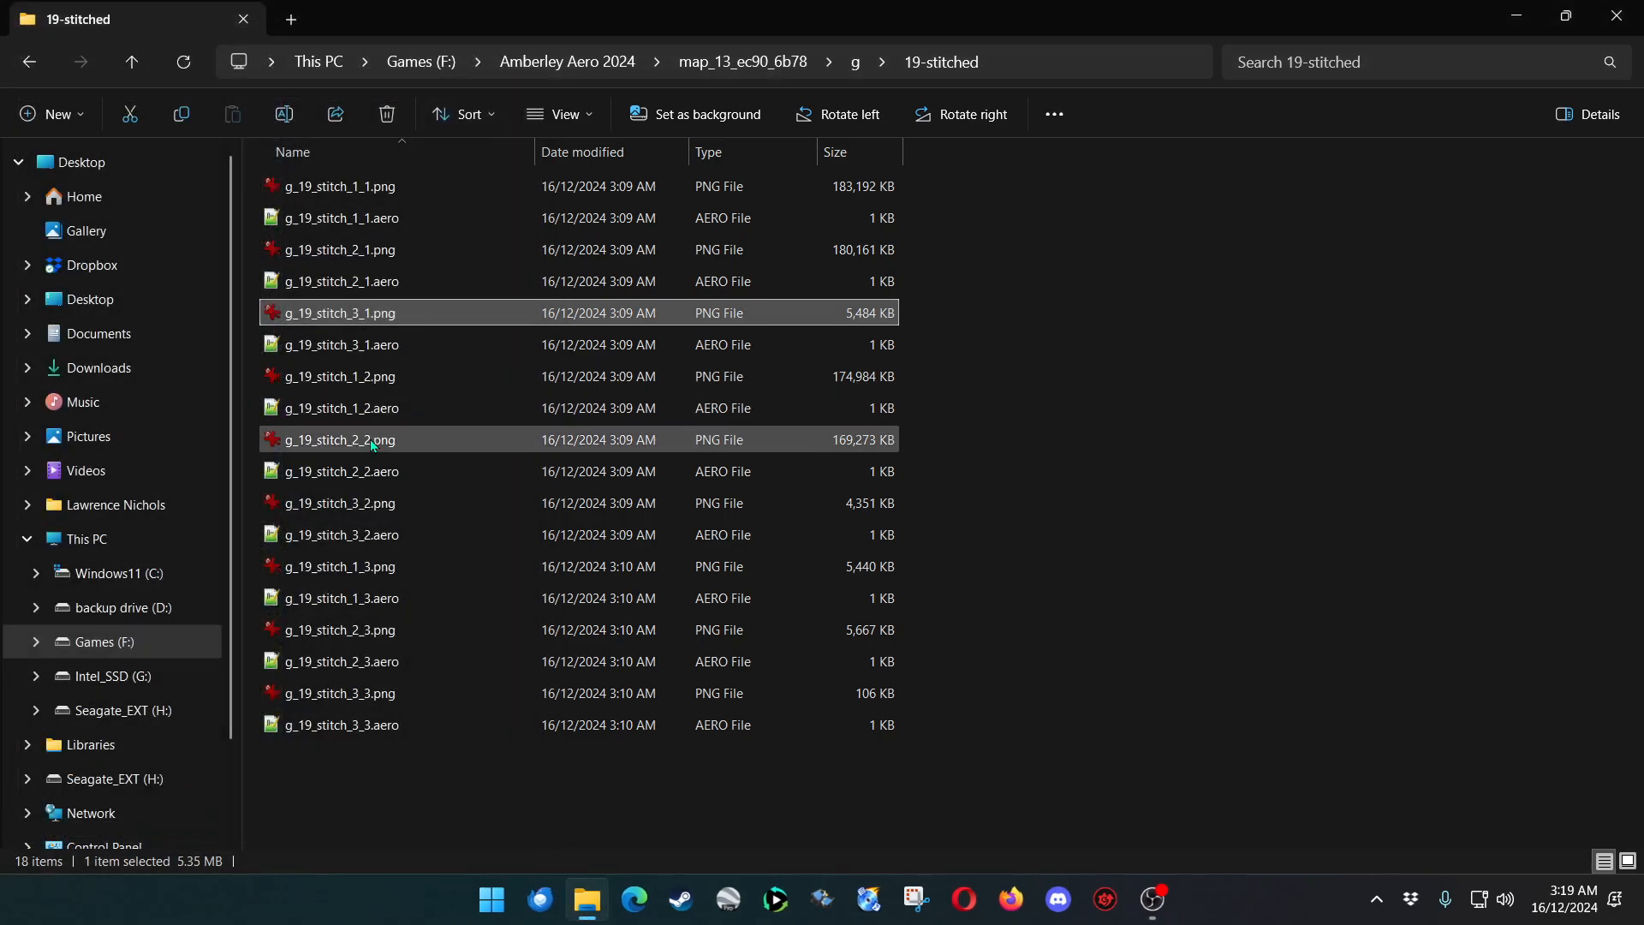
Open the stitched image g_19_stitch_1_2.png, look closely at the grass airstrip, and set the view to 100%.
{"action": "double_click", "coordinate": [404, 378]}
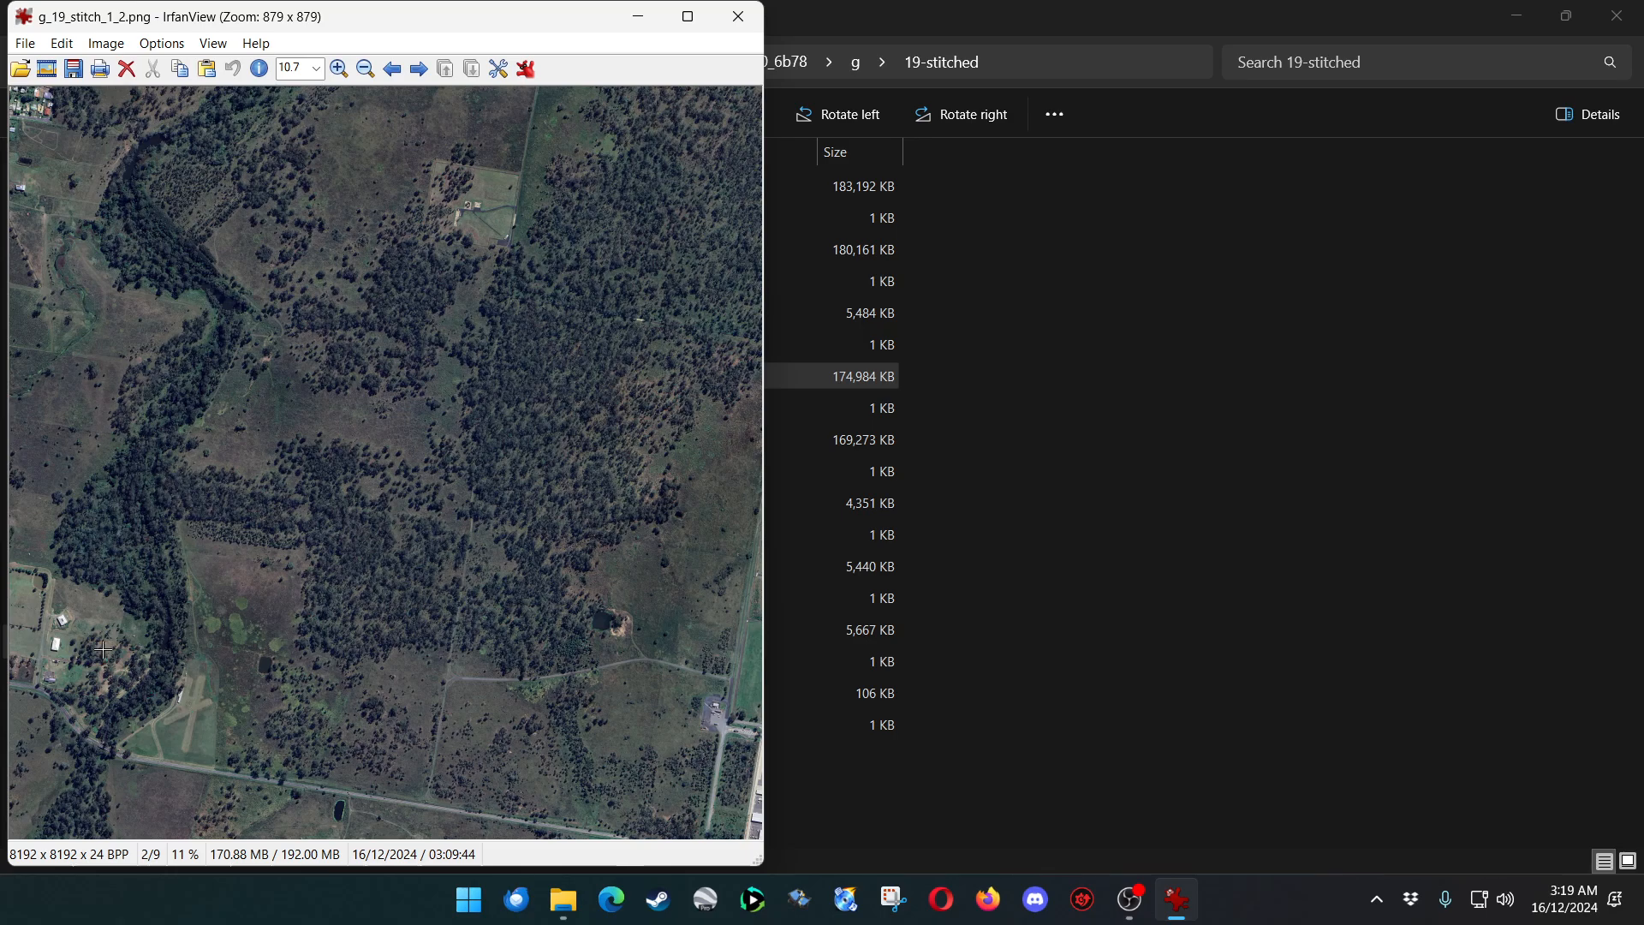
{"action": "scroll", "coordinate": [197, 728], "scroll_direction": "up", "scroll_amount": 5}
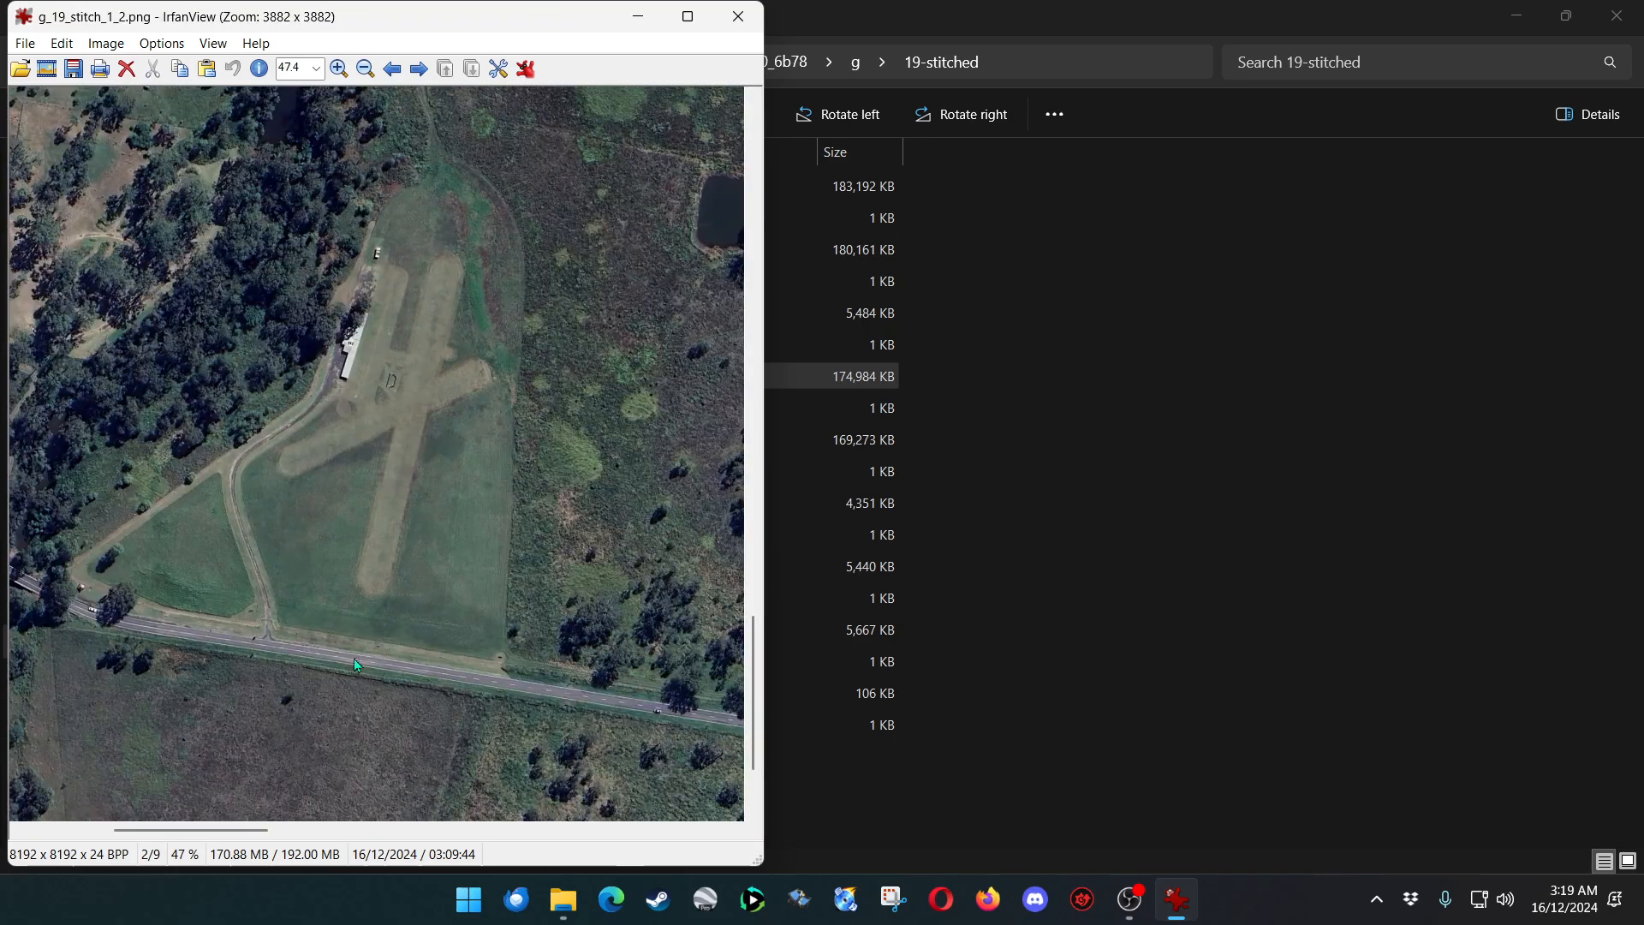
{"action": "left_click", "coordinate": [316, 67]}
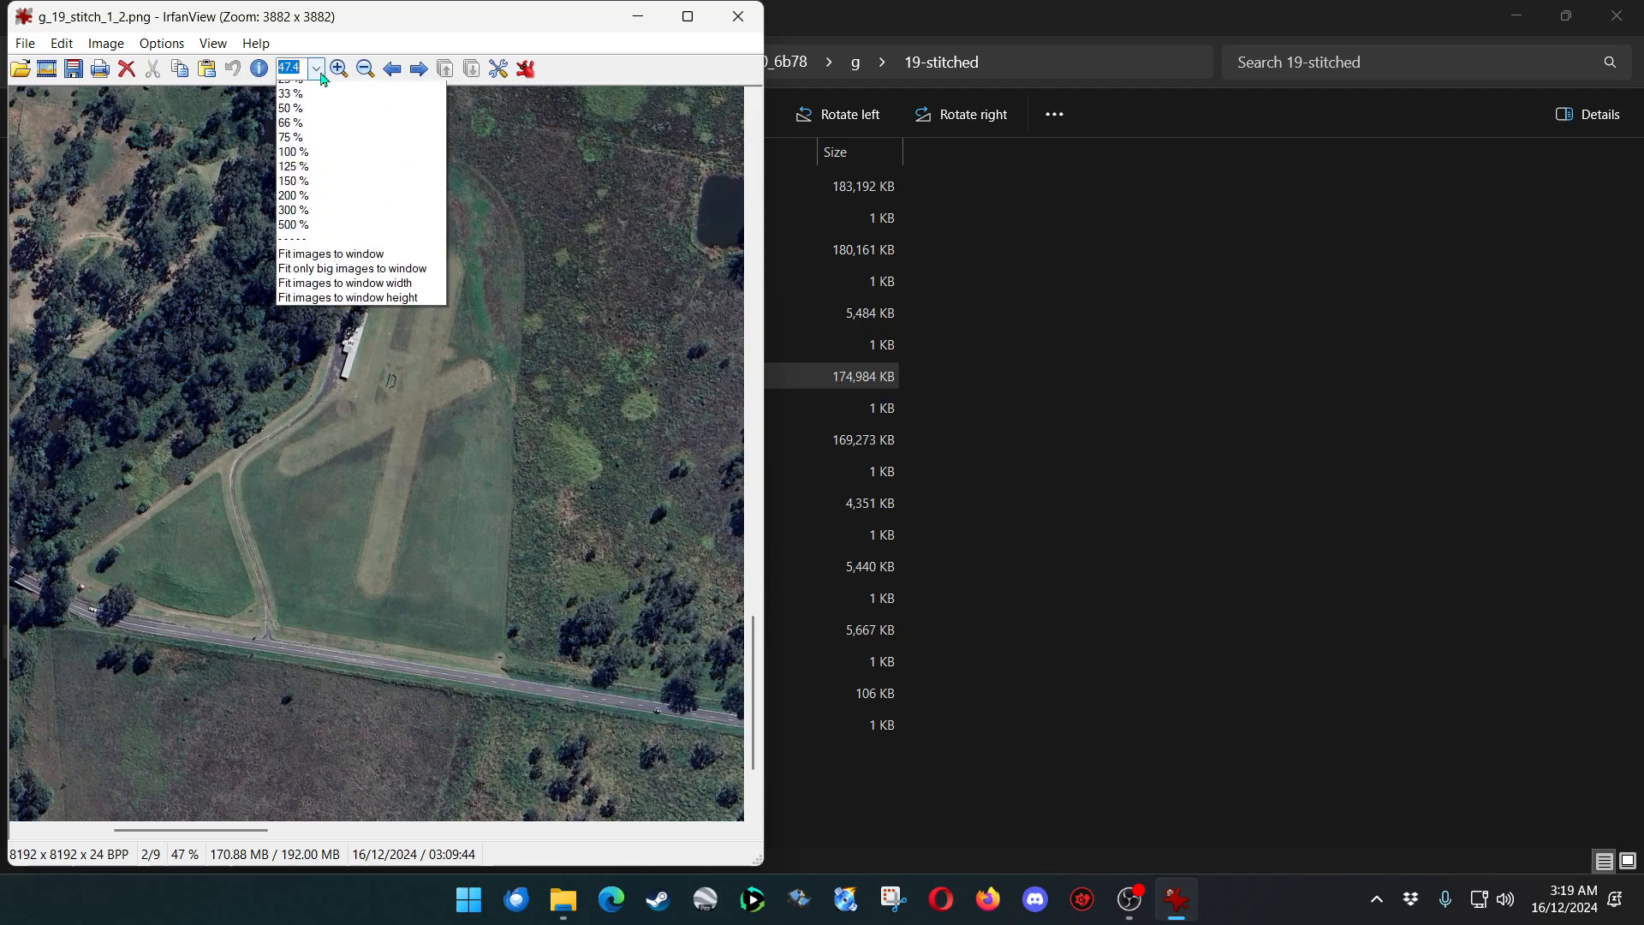
{"action": "left_click", "coordinate": [326, 190]}
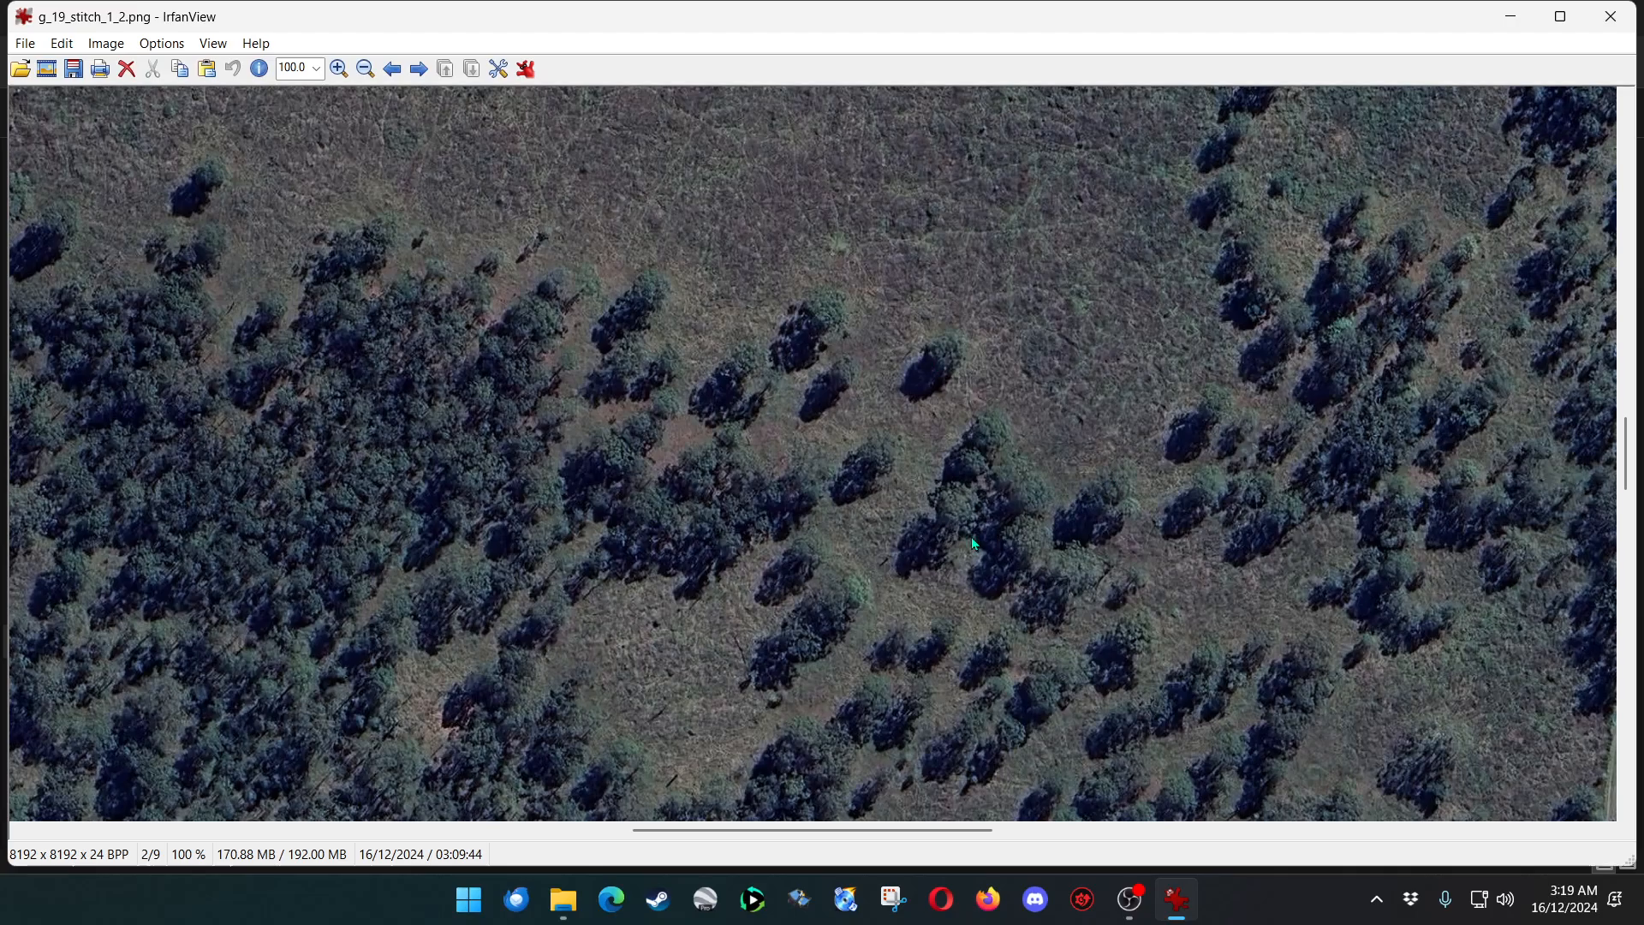
Locate the crossed grass airstrip in the southwest of g_19_stitch_1_2.png and examine its runways and clubhouse at 100%.
{"action": "left_click_drag", "start_coordinate": [864, 830], "coordinate": [272, 829]}
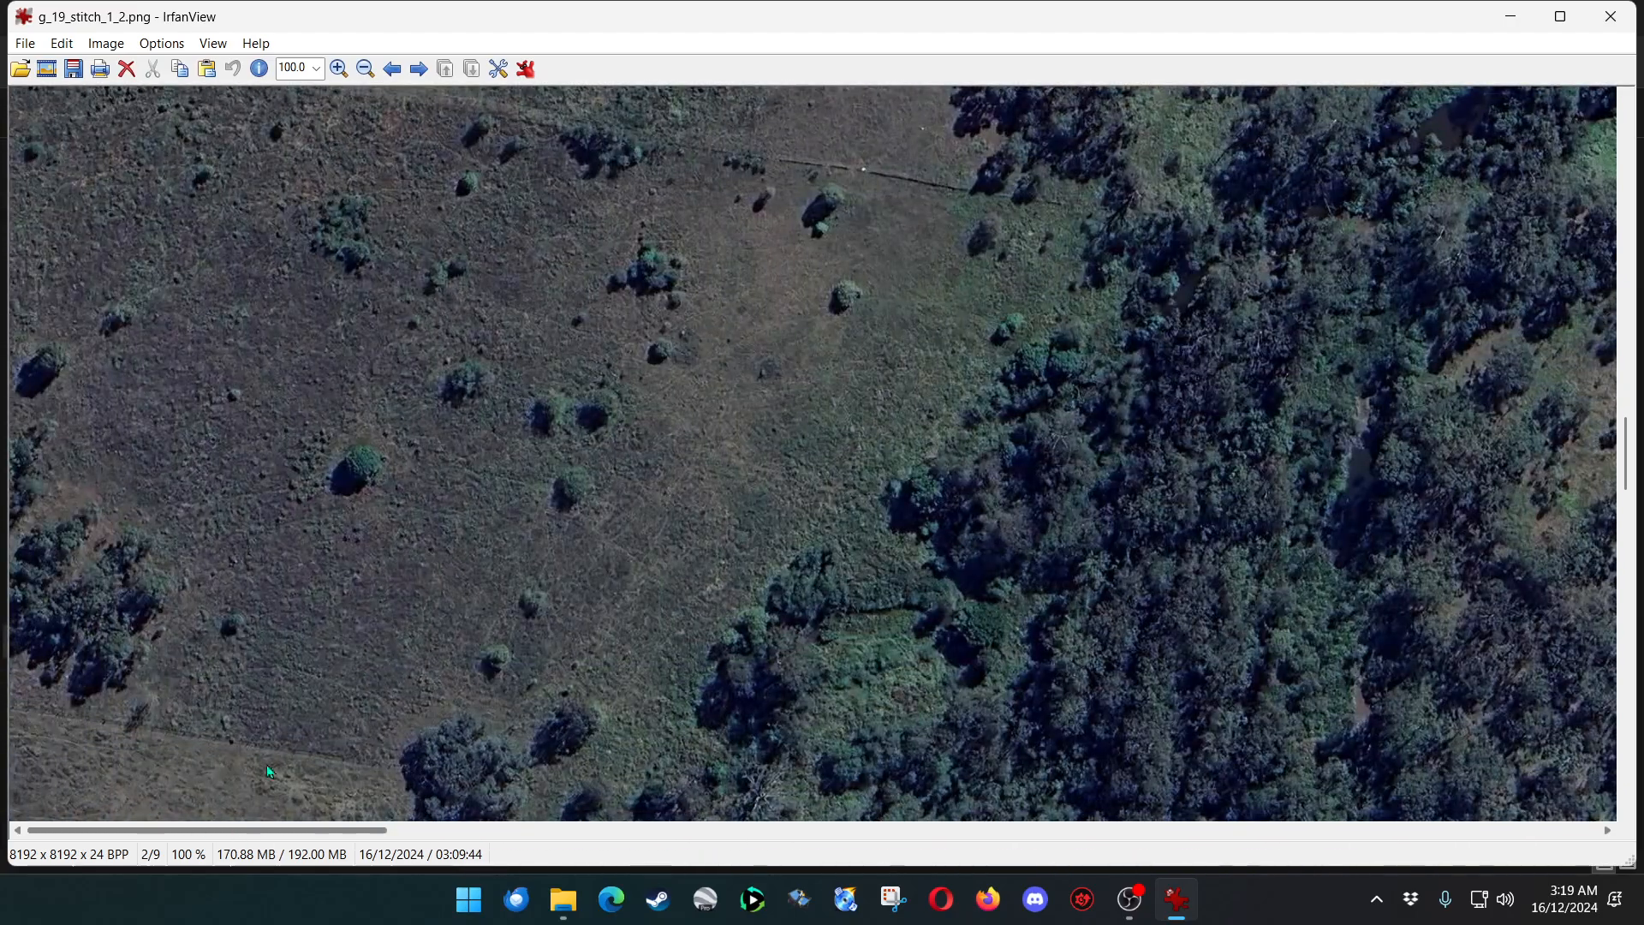
{"action": "left_click_drag", "start_coordinate": [1625, 452], "coordinate": [1638, 701]}
{"action": "left_click_drag", "start_coordinate": [371, 830], "coordinate": [573, 847]}
{"action": "scroll", "coordinate": [777, 670], "scroll_direction": "up", "scroll_amount": 4}
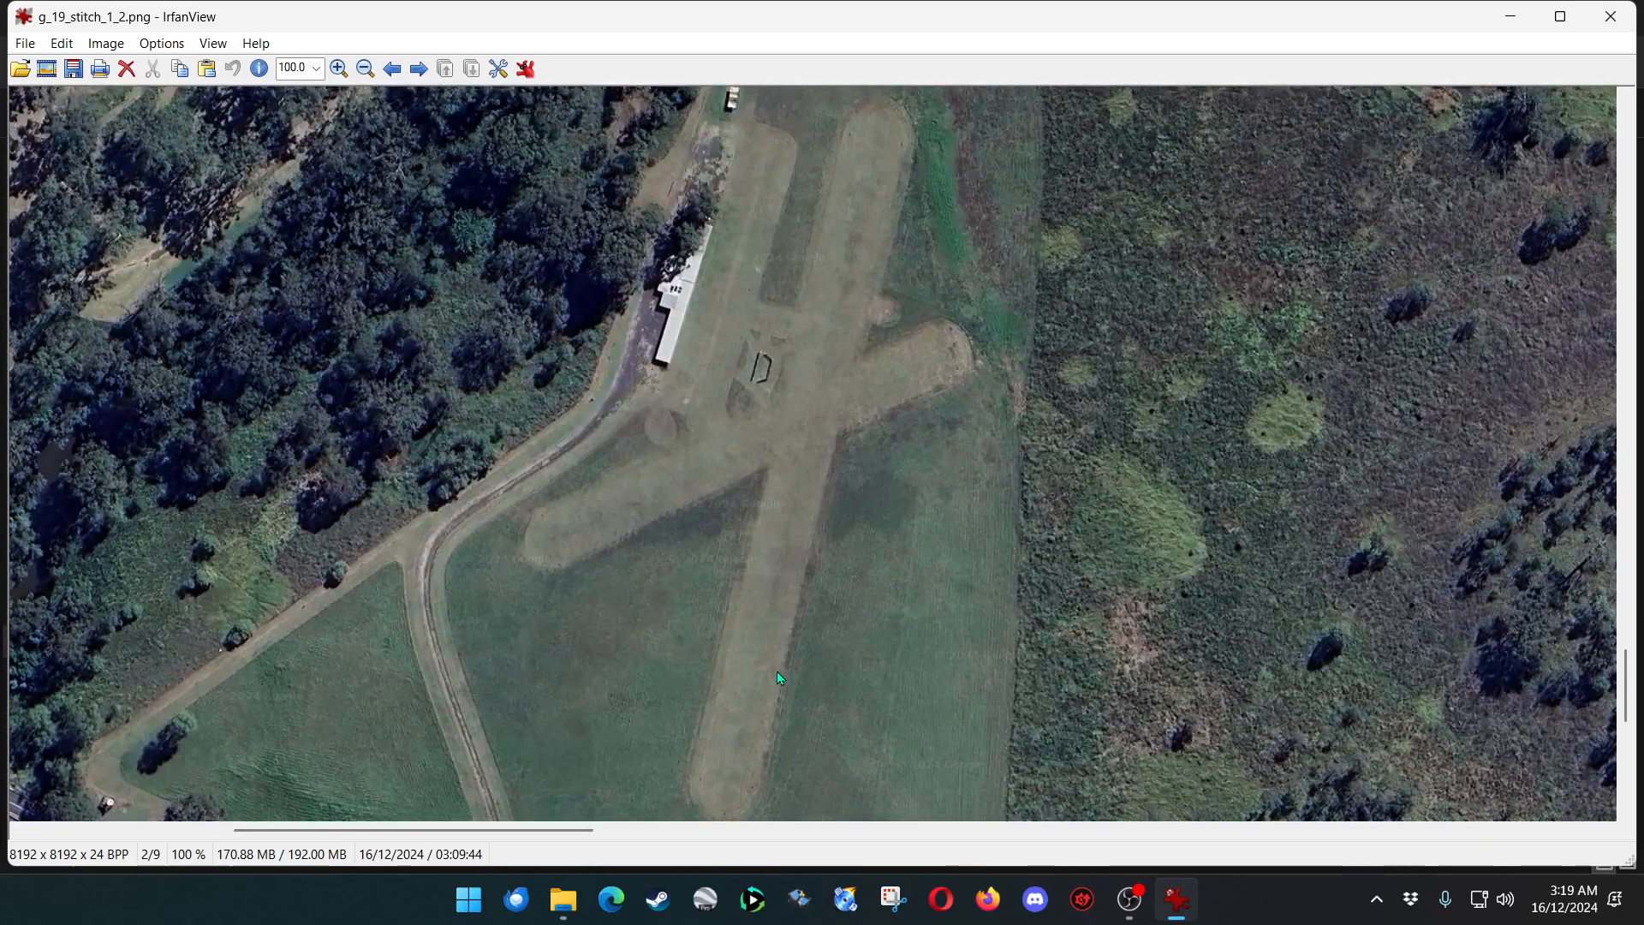
{"action": "scroll", "coordinate": [778, 670], "scroll_direction": "up", "scroll_amount": 2}
{"action": "scroll", "coordinate": [1019, 651], "scroll_direction": "down", "scroll_amount": 2}
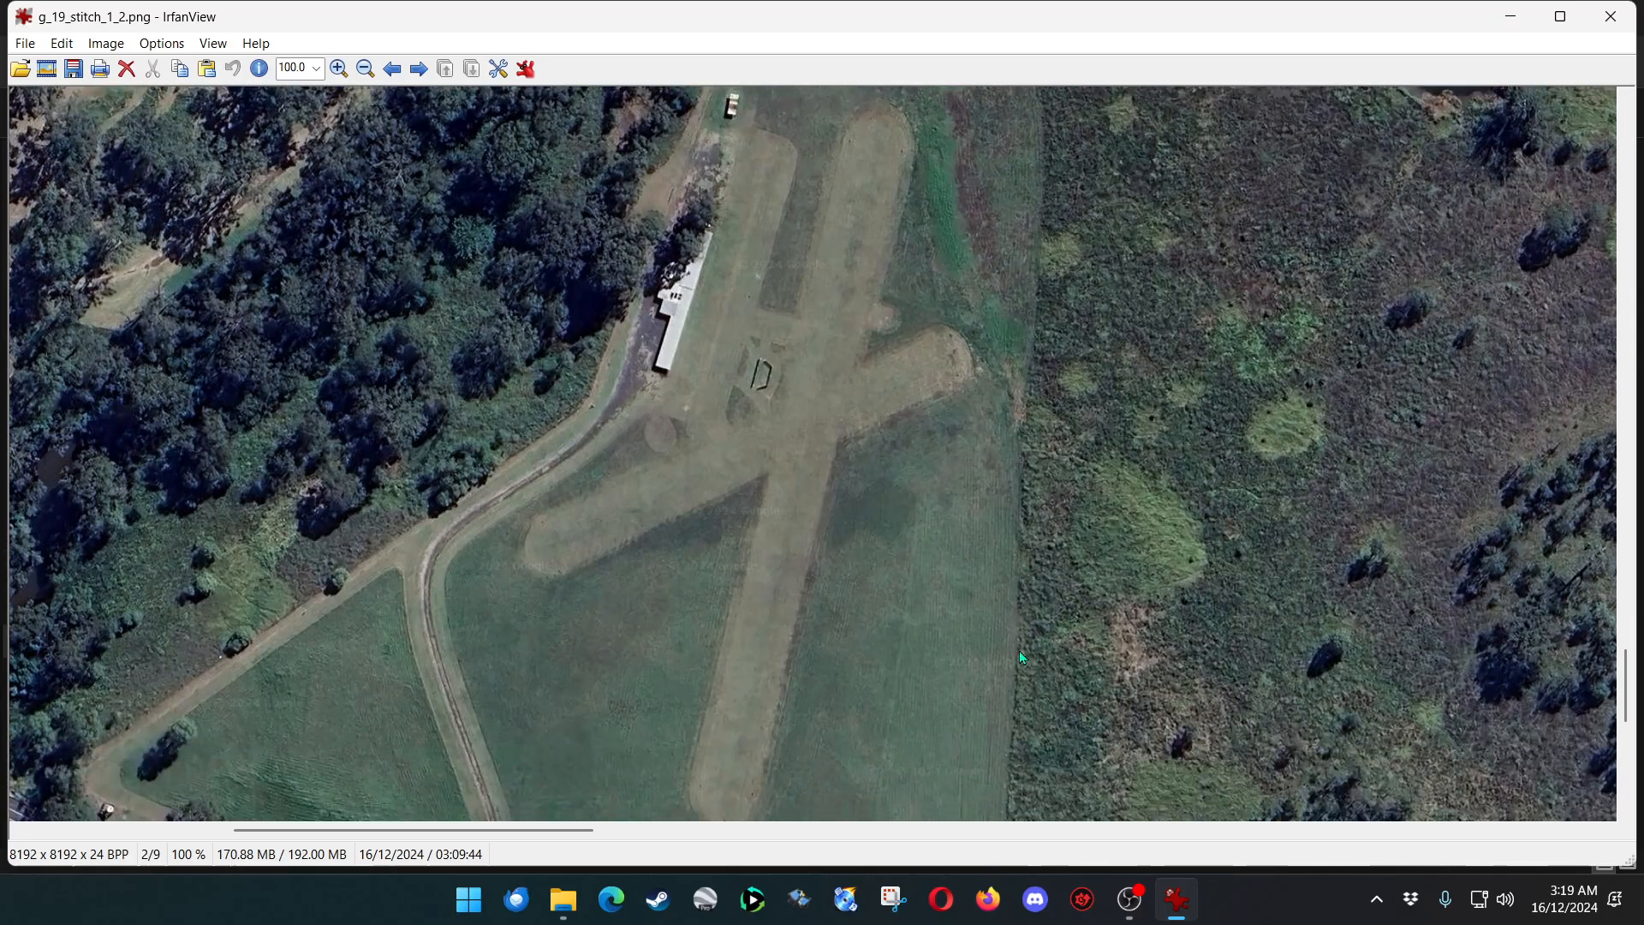
{"action": "scroll", "coordinate": [1020, 656], "scroll_direction": "down", "scroll_amount": 2}
{"action": "scroll", "coordinate": [1020, 656], "scroll_direction": "up", "scroll_amount": 2}
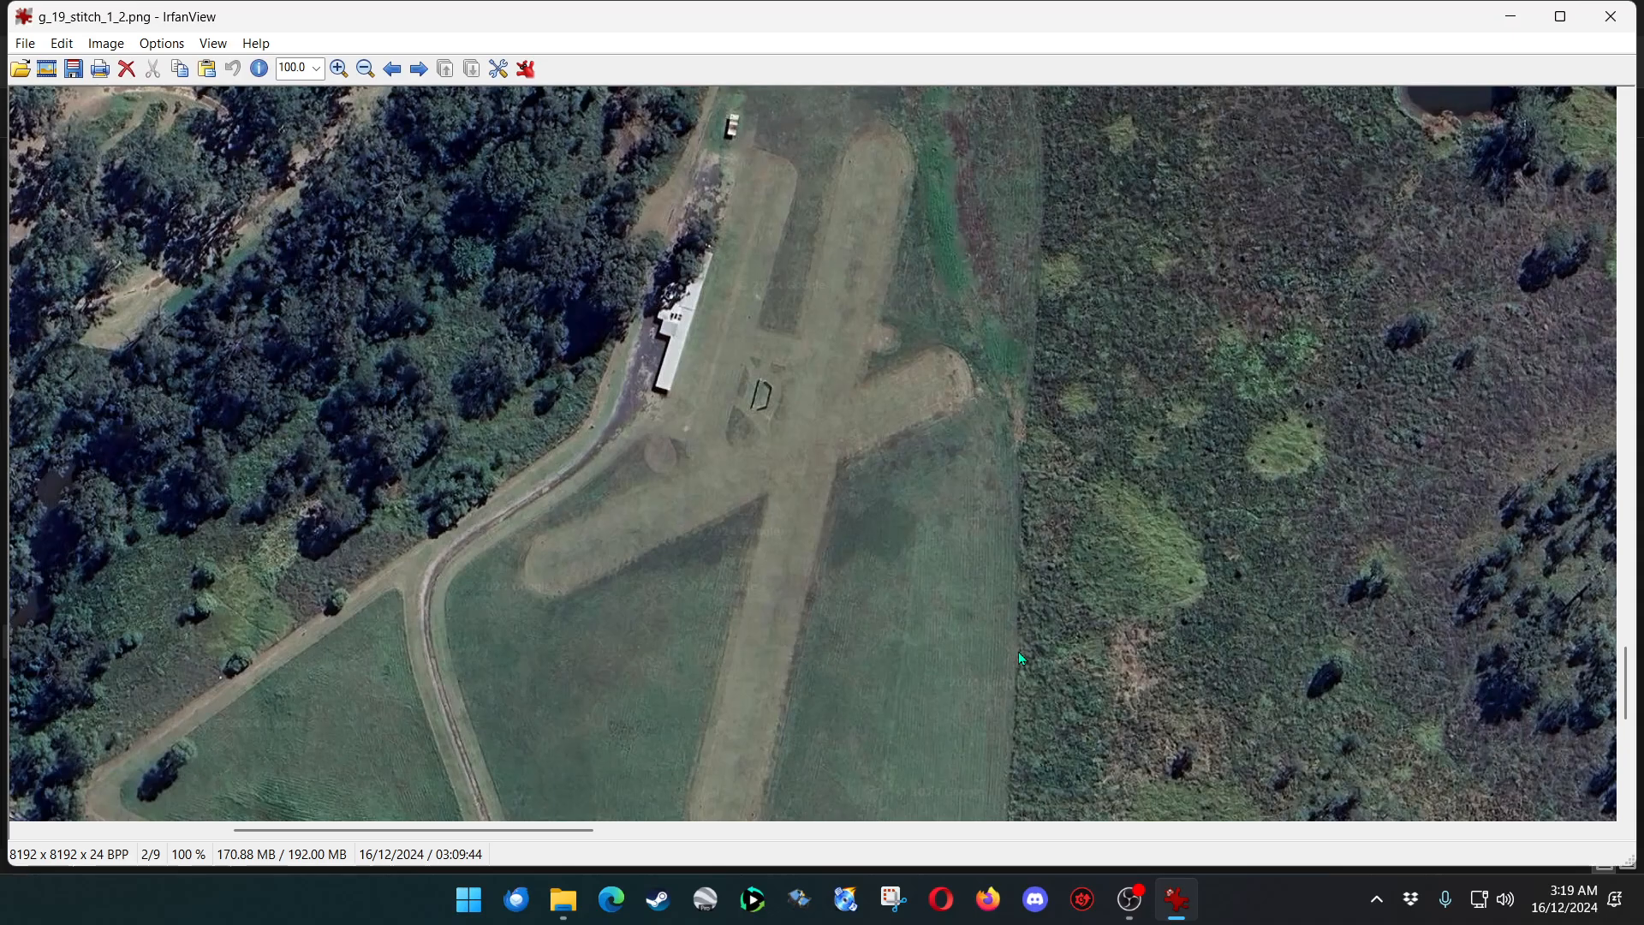
{"action": "scroll", "coordinate": [1019, 658], "scroll_direction": "up", "scroll_amount": 2}
{"action": "scroll", "coordinate": [1019, 657], "scroll_direction": "up", "scroll_amount": 1}
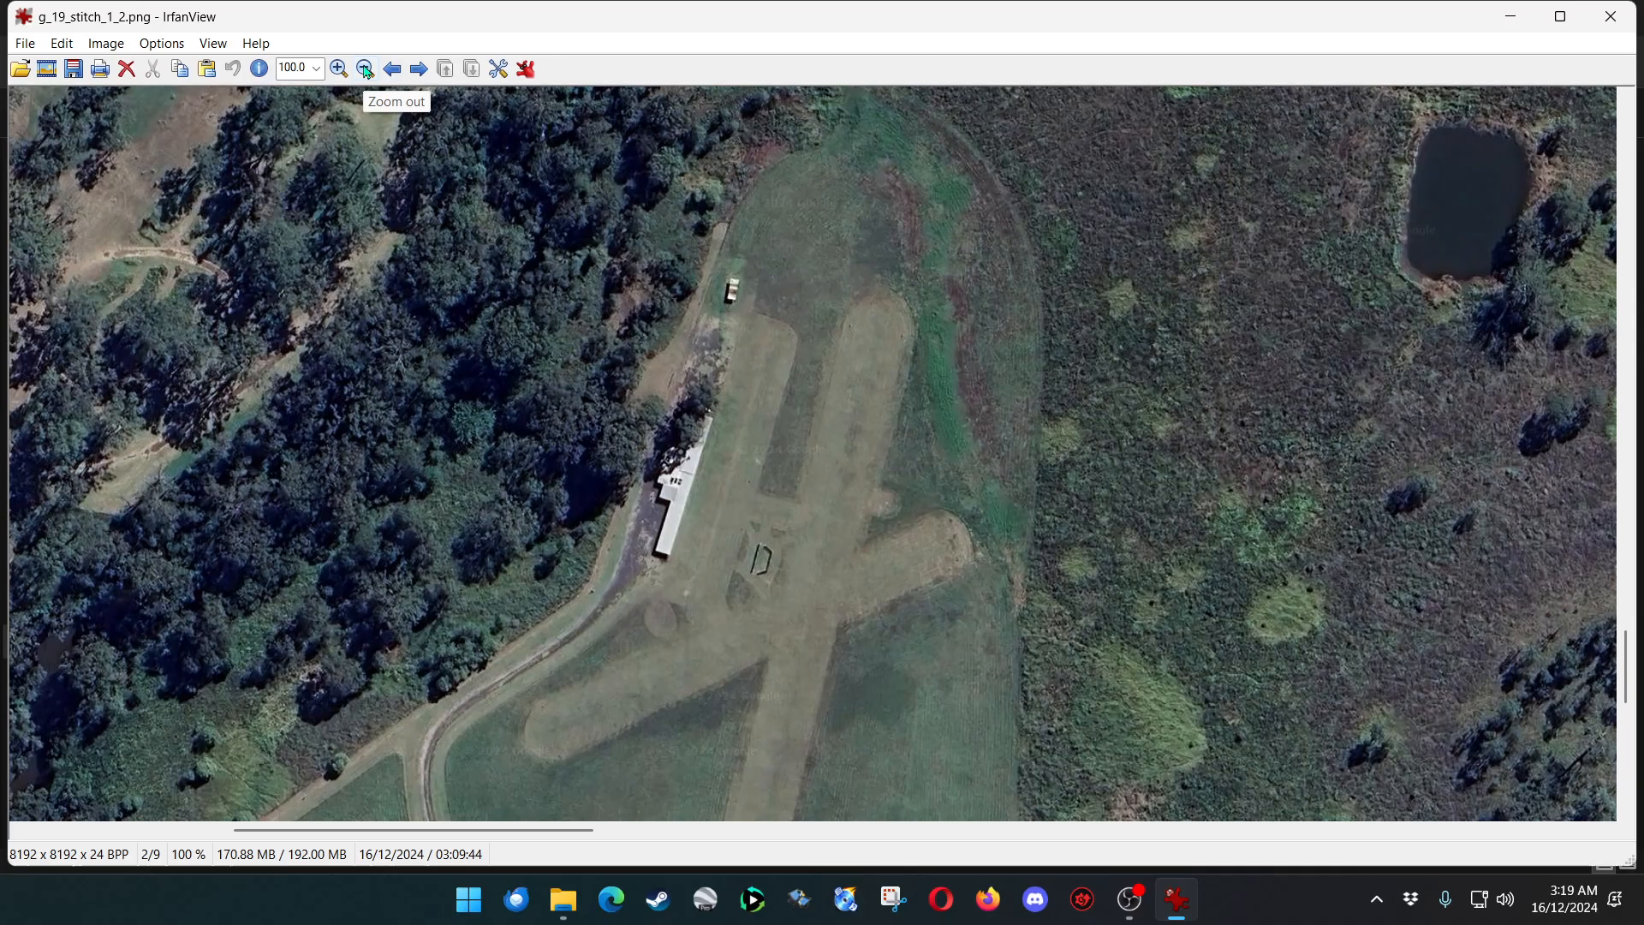
Enlarge the small white structure north of the airstrip clubhouse to inspect its detail, and zoom back out to about 100%.
{"action": "left_click_drag", "start_coordinate": [677, 243], "coordinate": [779, 331]}
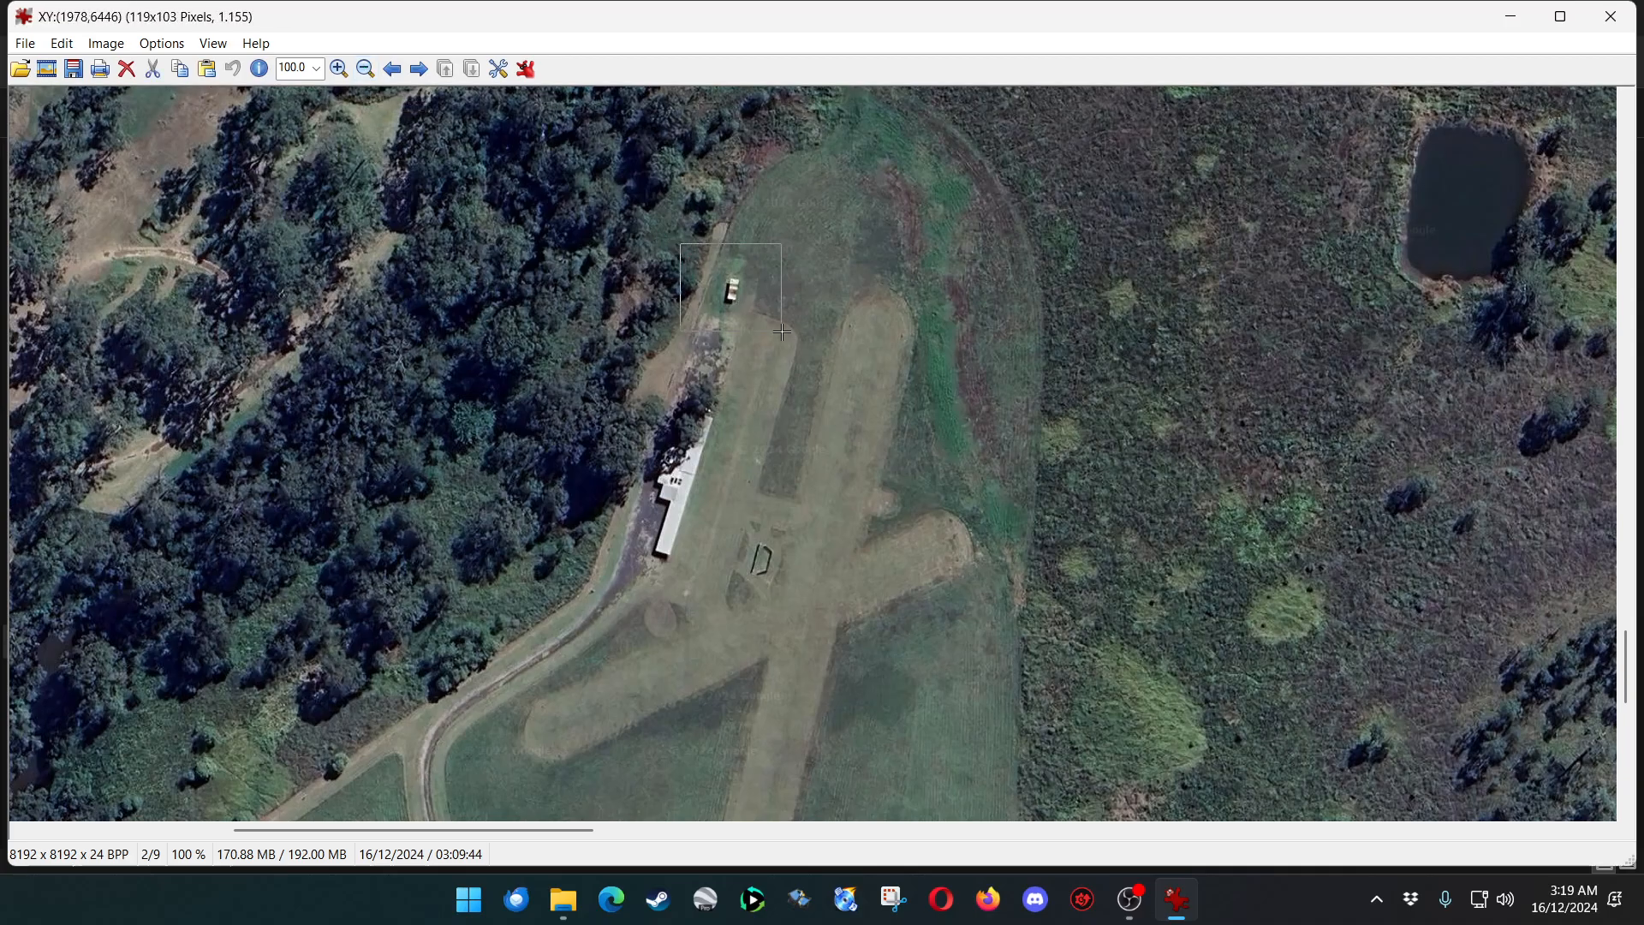
{"action": "left_click", "coordinate": [769, 317]}
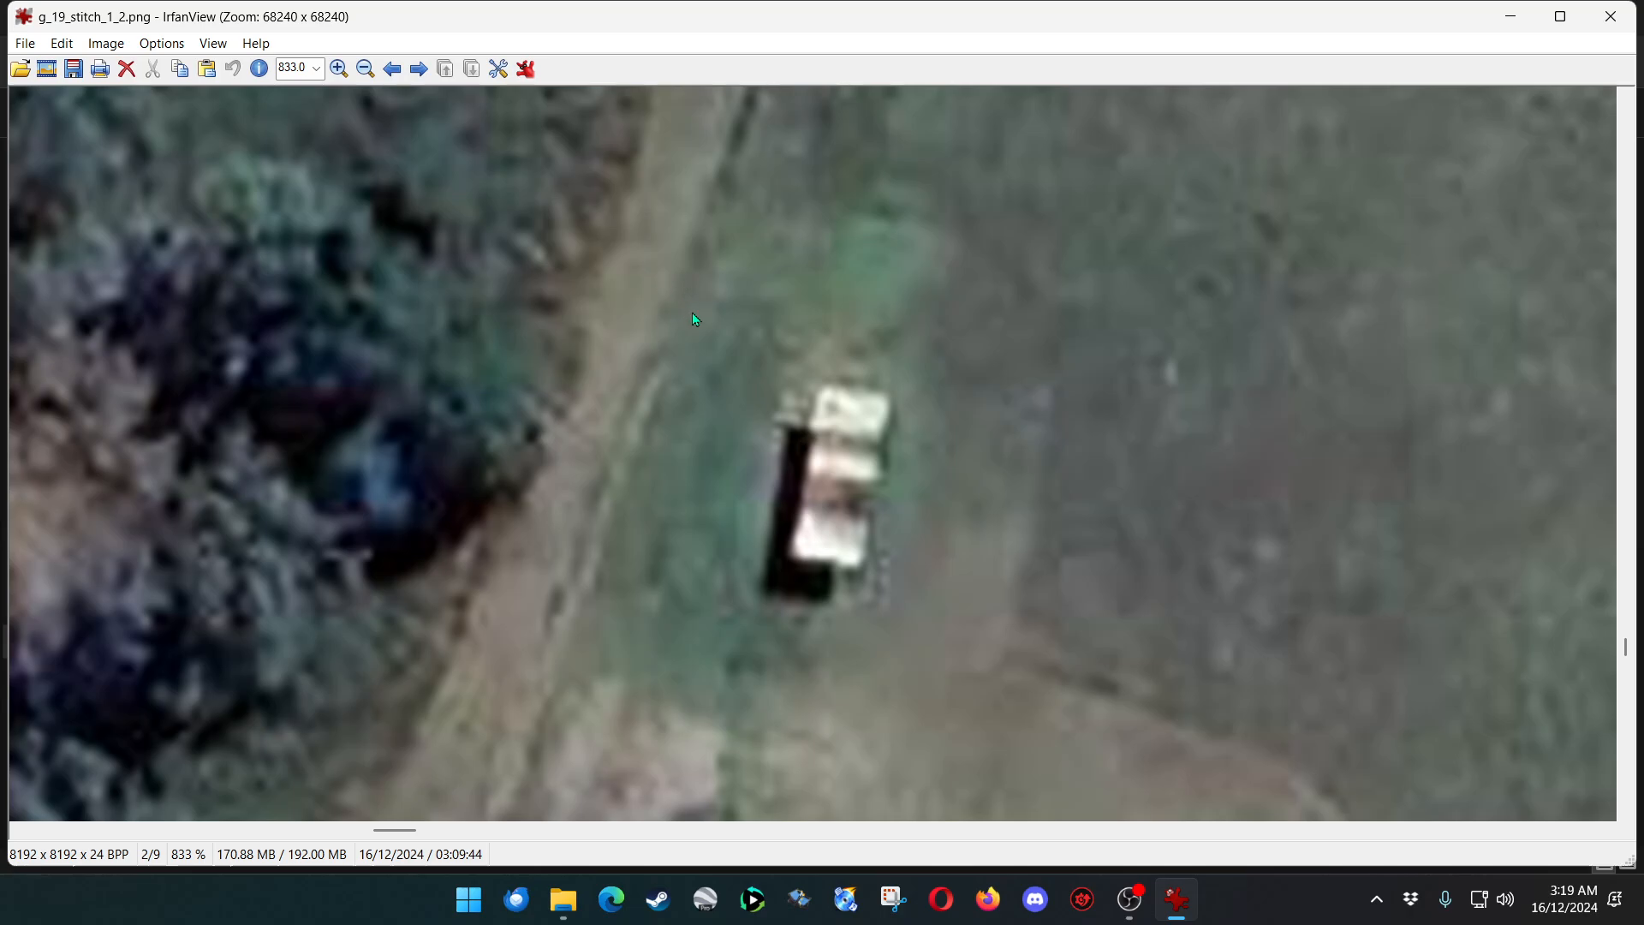
{"action": "left_click", "coordinate": [365, 69]}
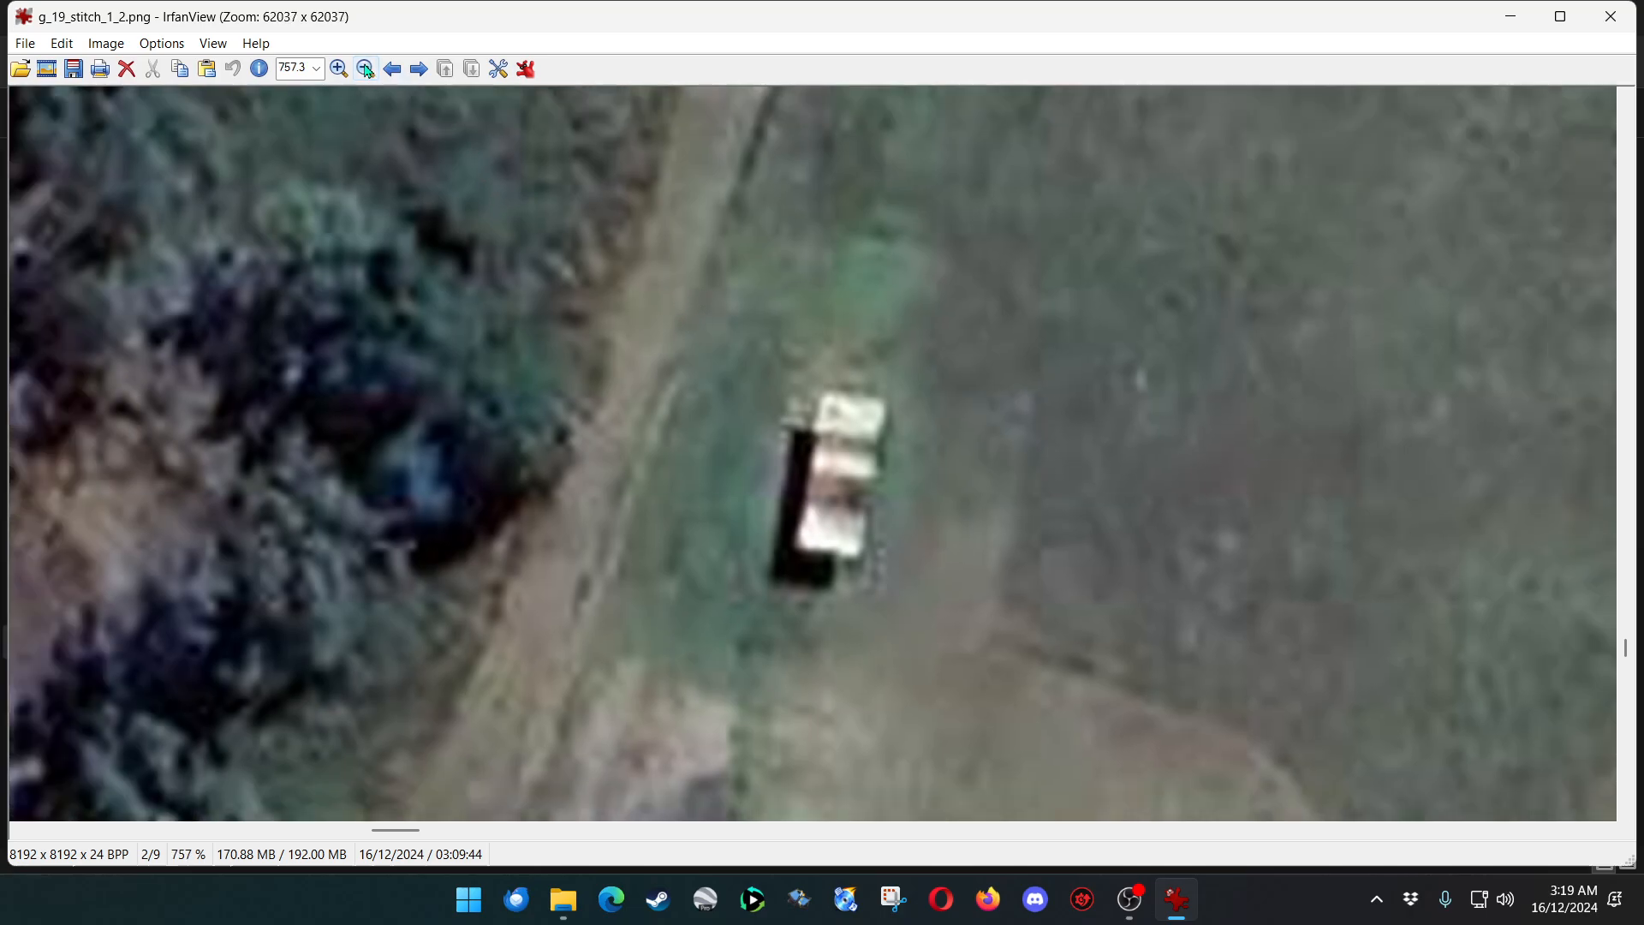
{"action": "left_click", "coordinate": [365, 68]}
{"action": "left_click", "coordinate": [366, 68]}
{"action": "left_click", "coordinate": [366, 69]}
{"action": "left_click", "coordinate": [365, 68]}
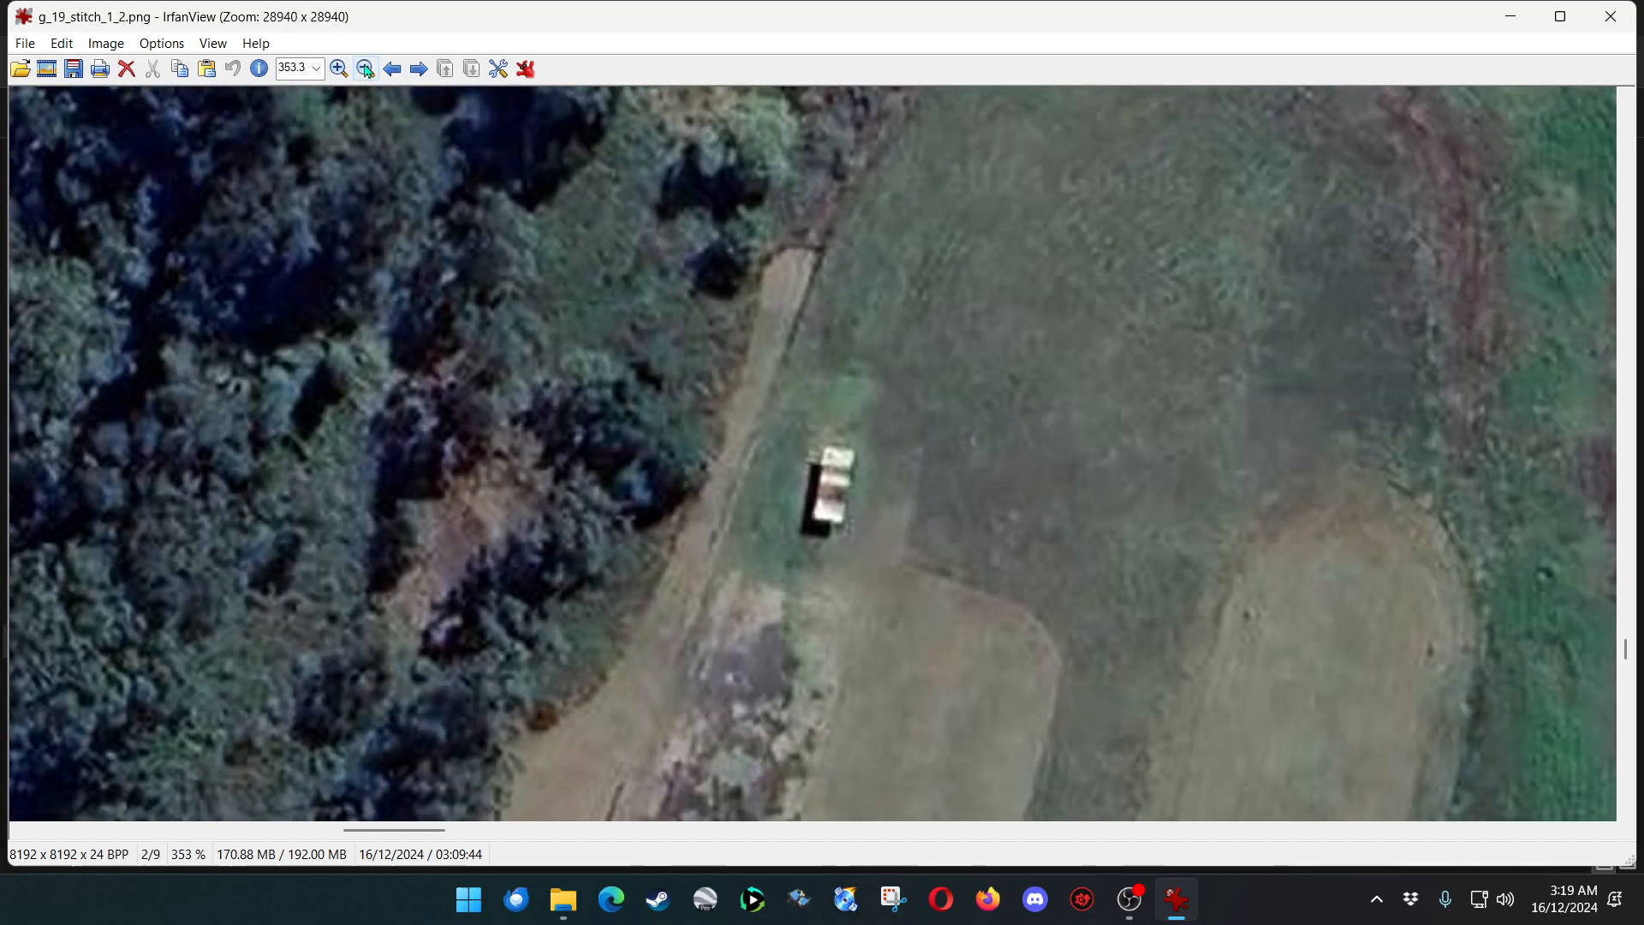
{"action": "left_click", "coordinate": [365, 69]}
{"action": "left_click", "coordinate": [365, 69]}
{"action": "left_click", "coordinate": [366, 69]}
{"action": "left_click", "coordinate": [365, 68]}
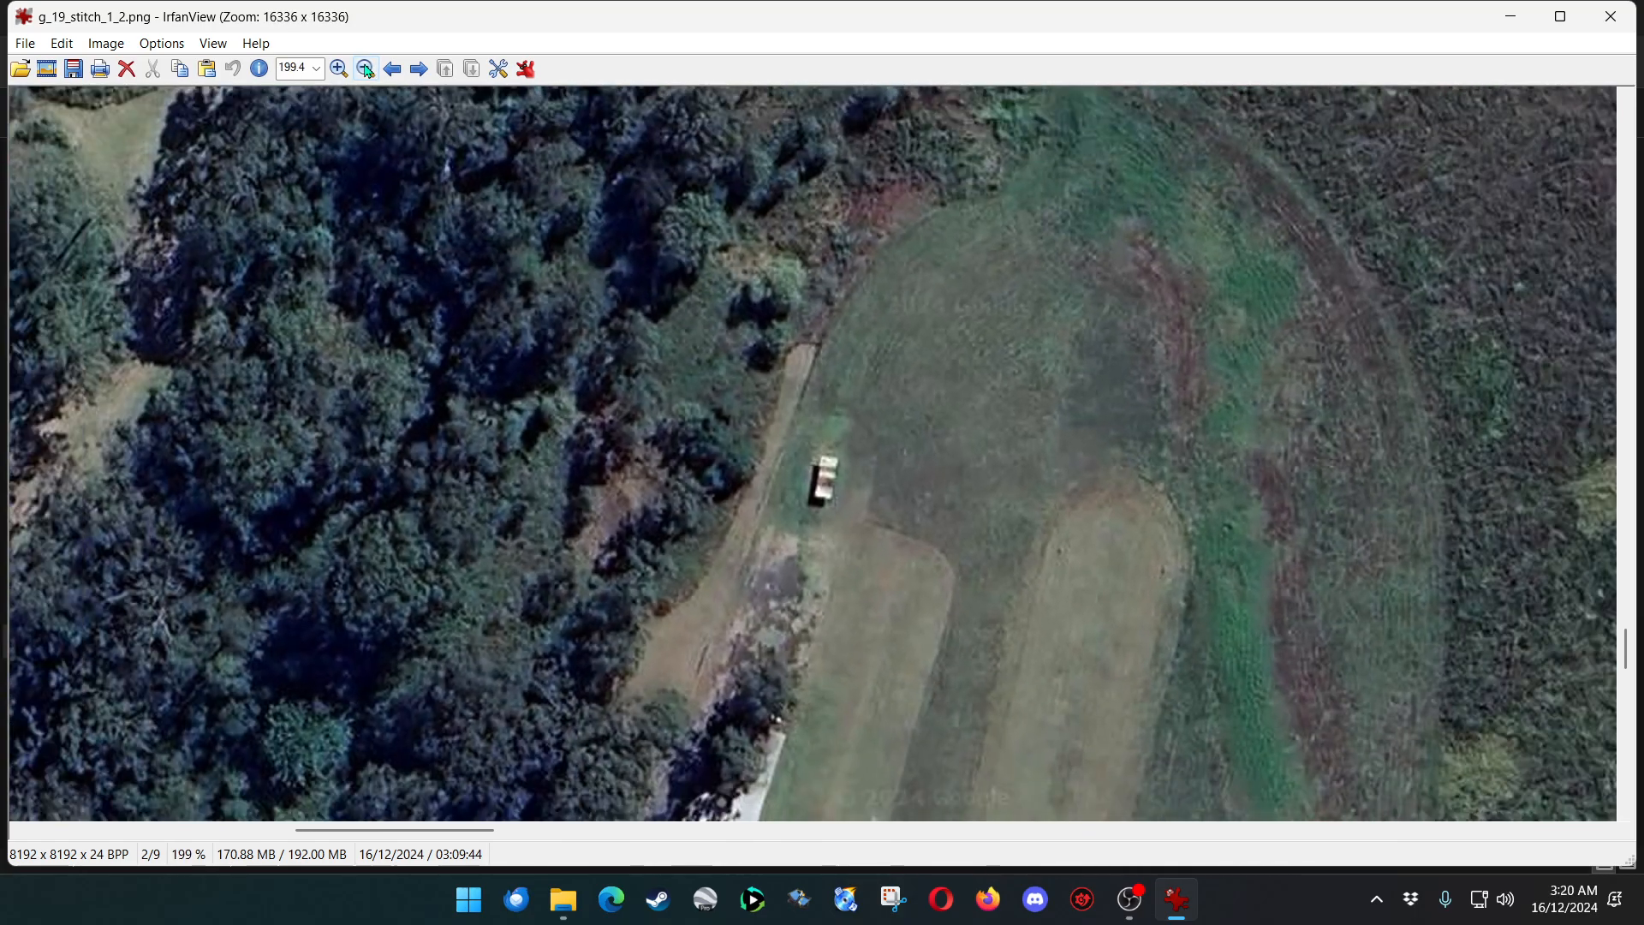
{"action": "left_click", "coordinate": [366, 68]}
{"action": "left_click", "coordinate": [366, 69]}
{"action": "left_click", "coordinate": [366, 68]}
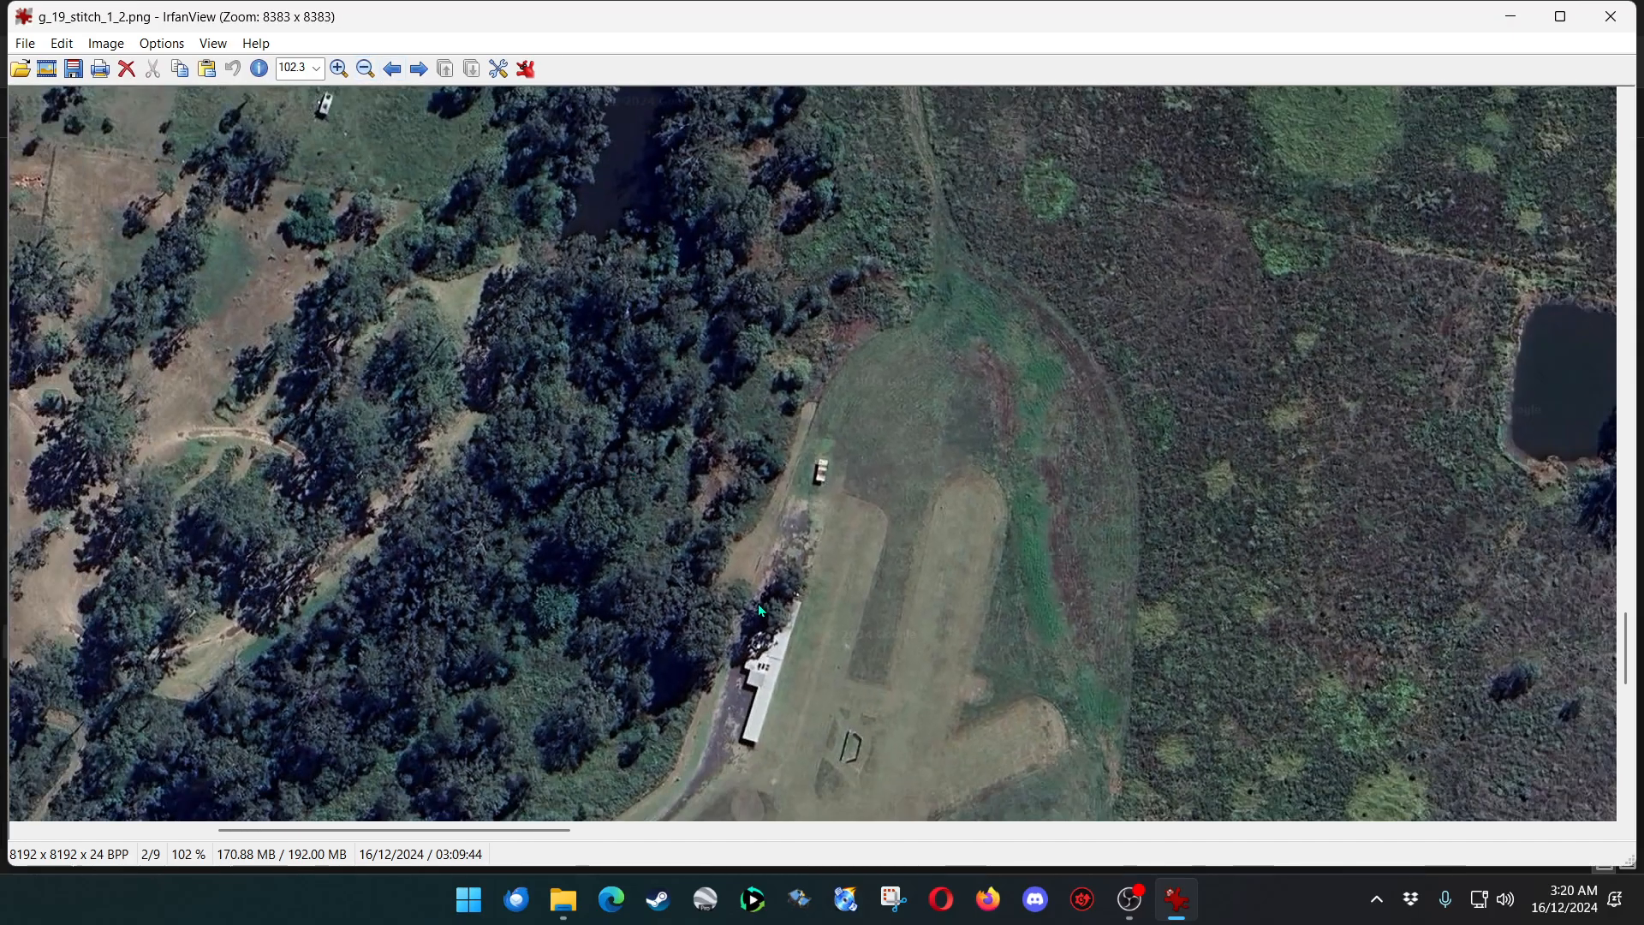
Enlarge the airstrip clubhouse and the small fenced enclosure beside the runways, examine both, and zoom back out to about 100%.
{"action": "scroll", "coordinate": [737, 591], "scroll_direction": "down", "scroll_amount": 3}
{"action": "left_click_drag", "start_coordinate": [669, 417], "coordinate": [882, 610]}
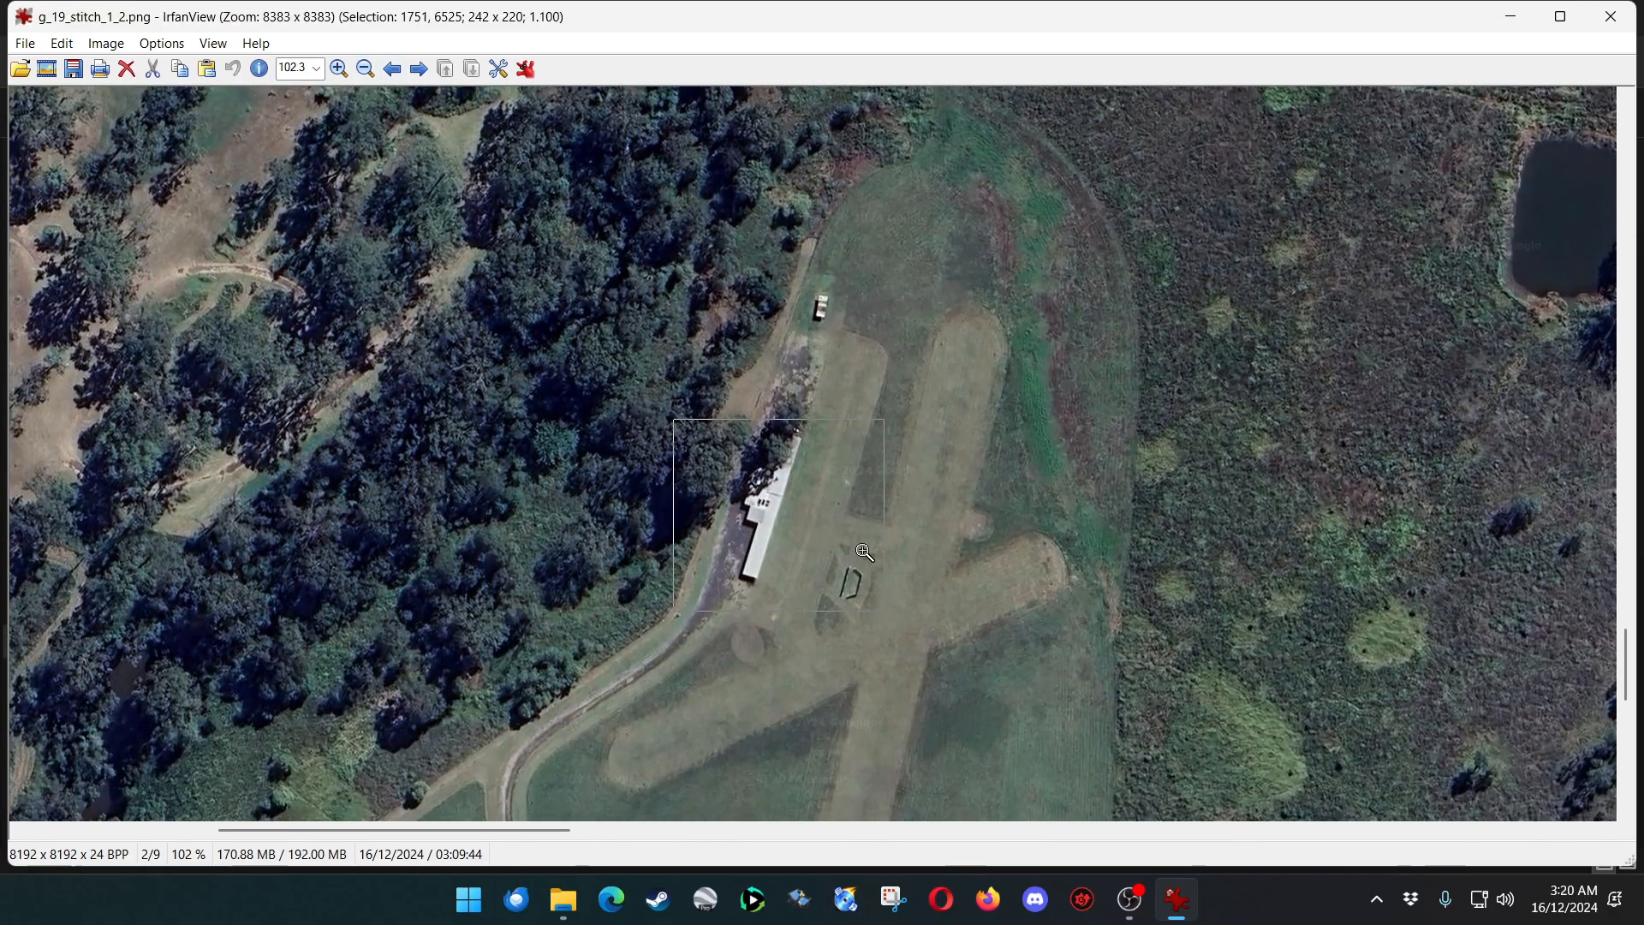
{"action": "left_click", "coordinate": [803, 462]}
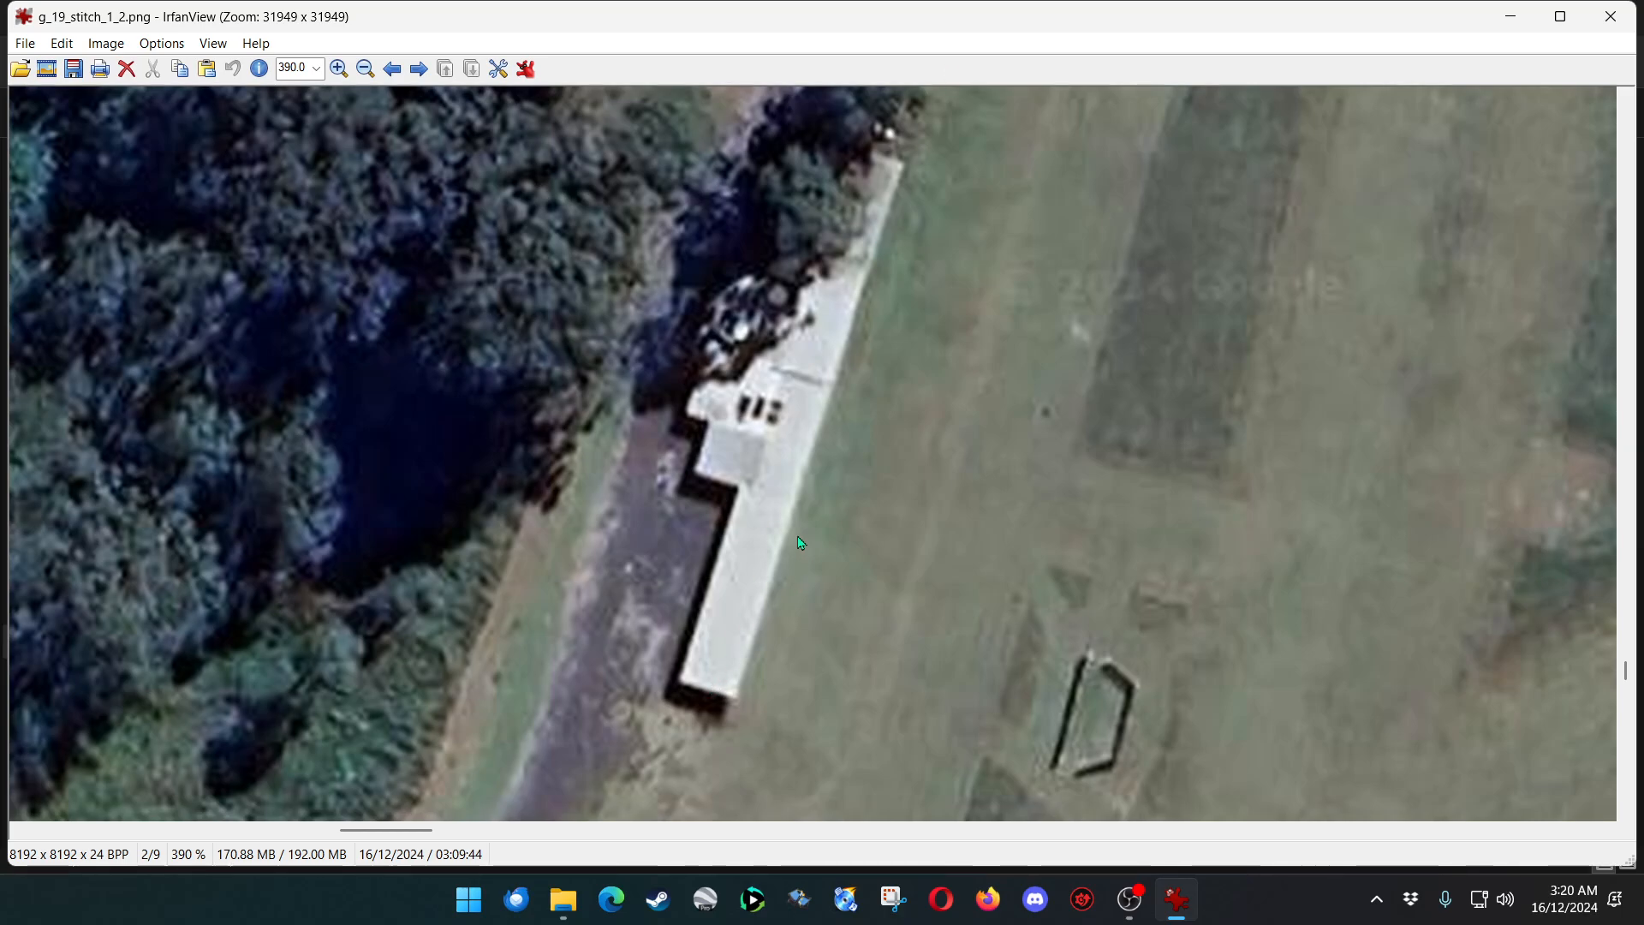
{"action": "scroll", "coordinate": [793, 589], "scroll_direction": "down", "scroll_amount": 3}
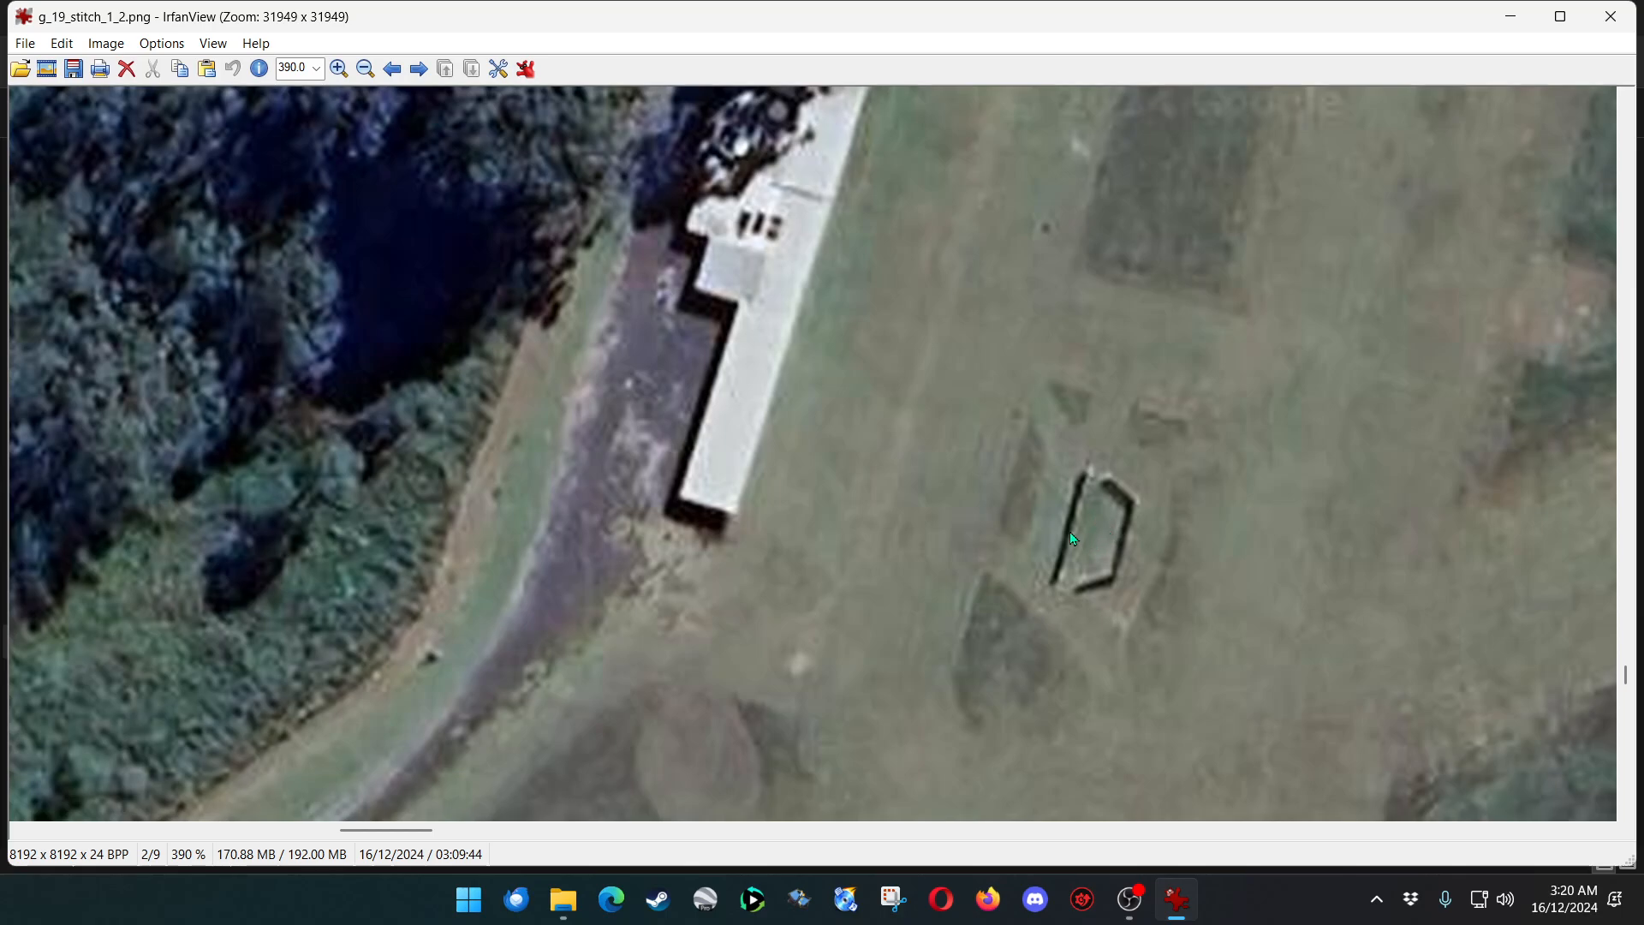
{"action": "left_click", "coordinate": [369, 74]}
{"action": "left_click", "coordinate": [369, 73]}
{"action": "left_click", "coordinate": [369, 74]}
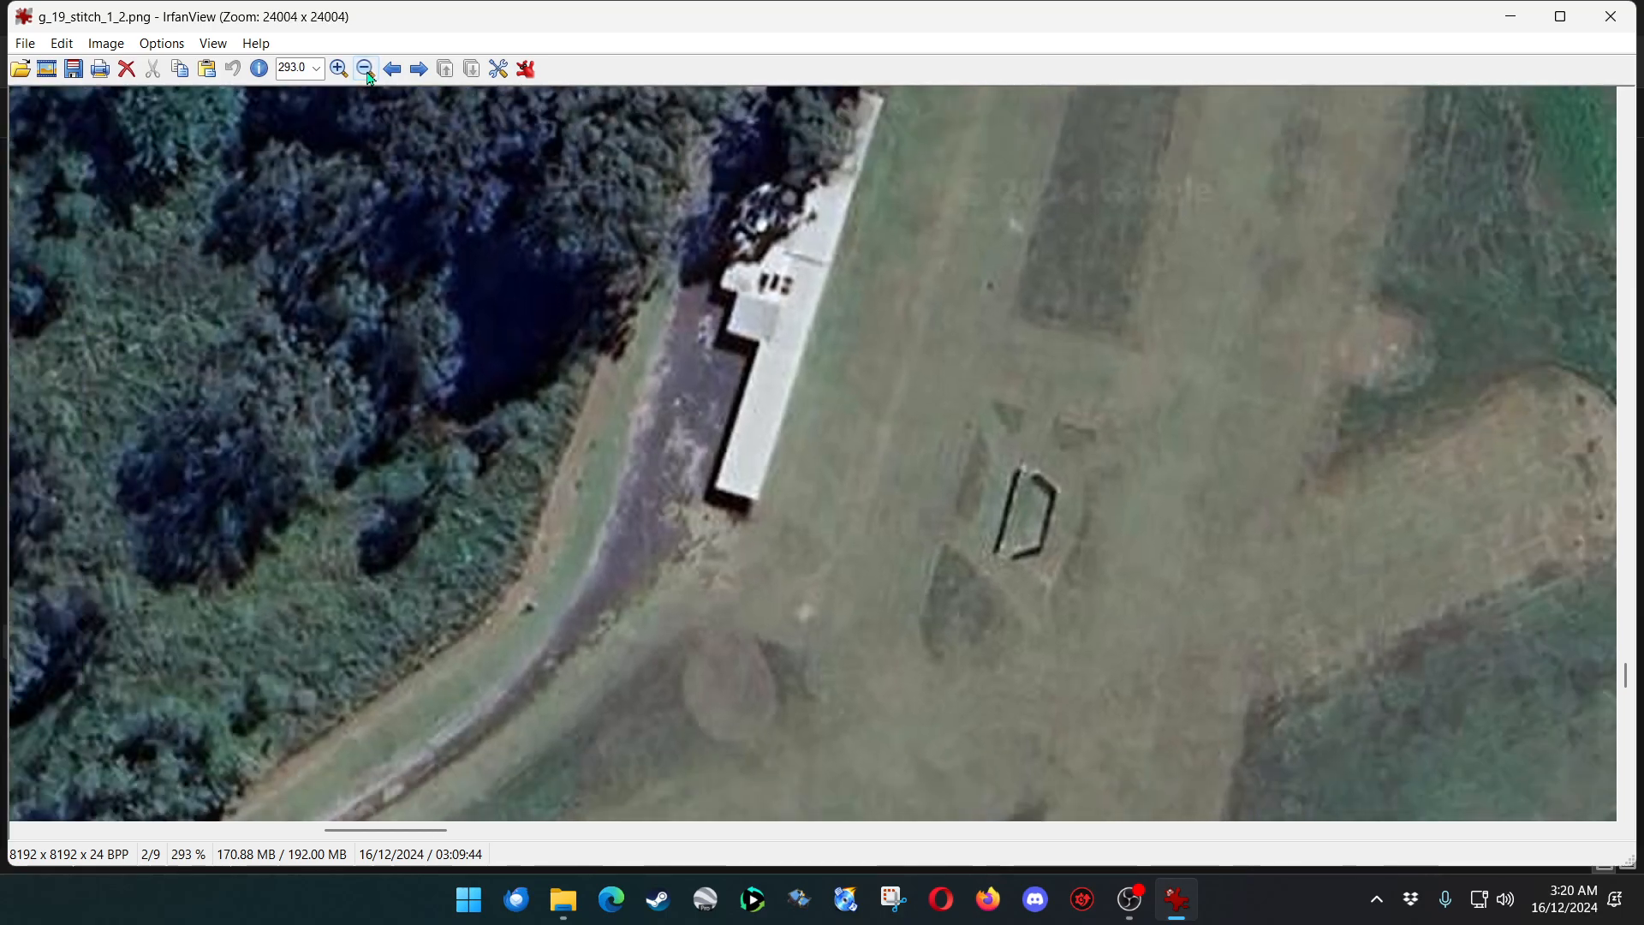
{"action": "left_click", "coordinate": [369, 73]}
{"action": "left_click", "coordinate": [369, 74]}
{"action": "left_click", "coordinate": [369, 73]}
{"action": "left_click", "coordinate": [369, 74]}
{"action": "left_click", "coordinate": [370, 73]}
{"action": "left_click", "coordinate": [369, 73]}
{"action": "left_click", "coordinate": [369, 73]}
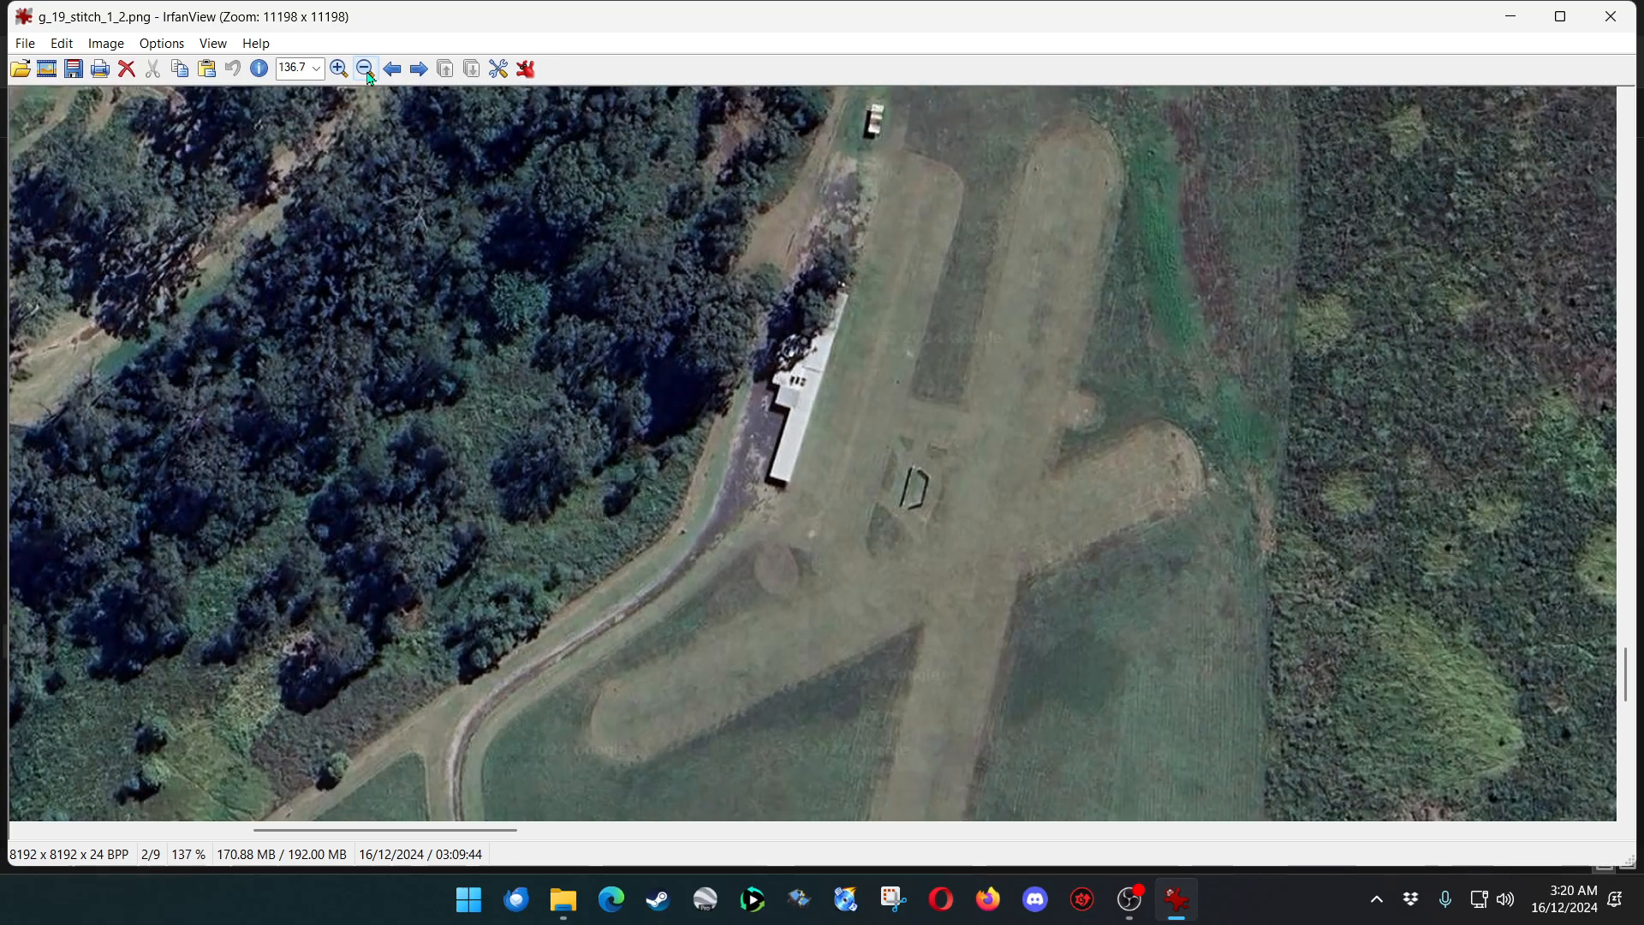
{"action": "left_click", "coordinate": [369, 73]}
{"action": "left_click", "coordinate": [369, 74]}
{"action": "left_click", "coordinate": [369, 74]}
{"action": "left_click", "coordinate": [369, 73]}
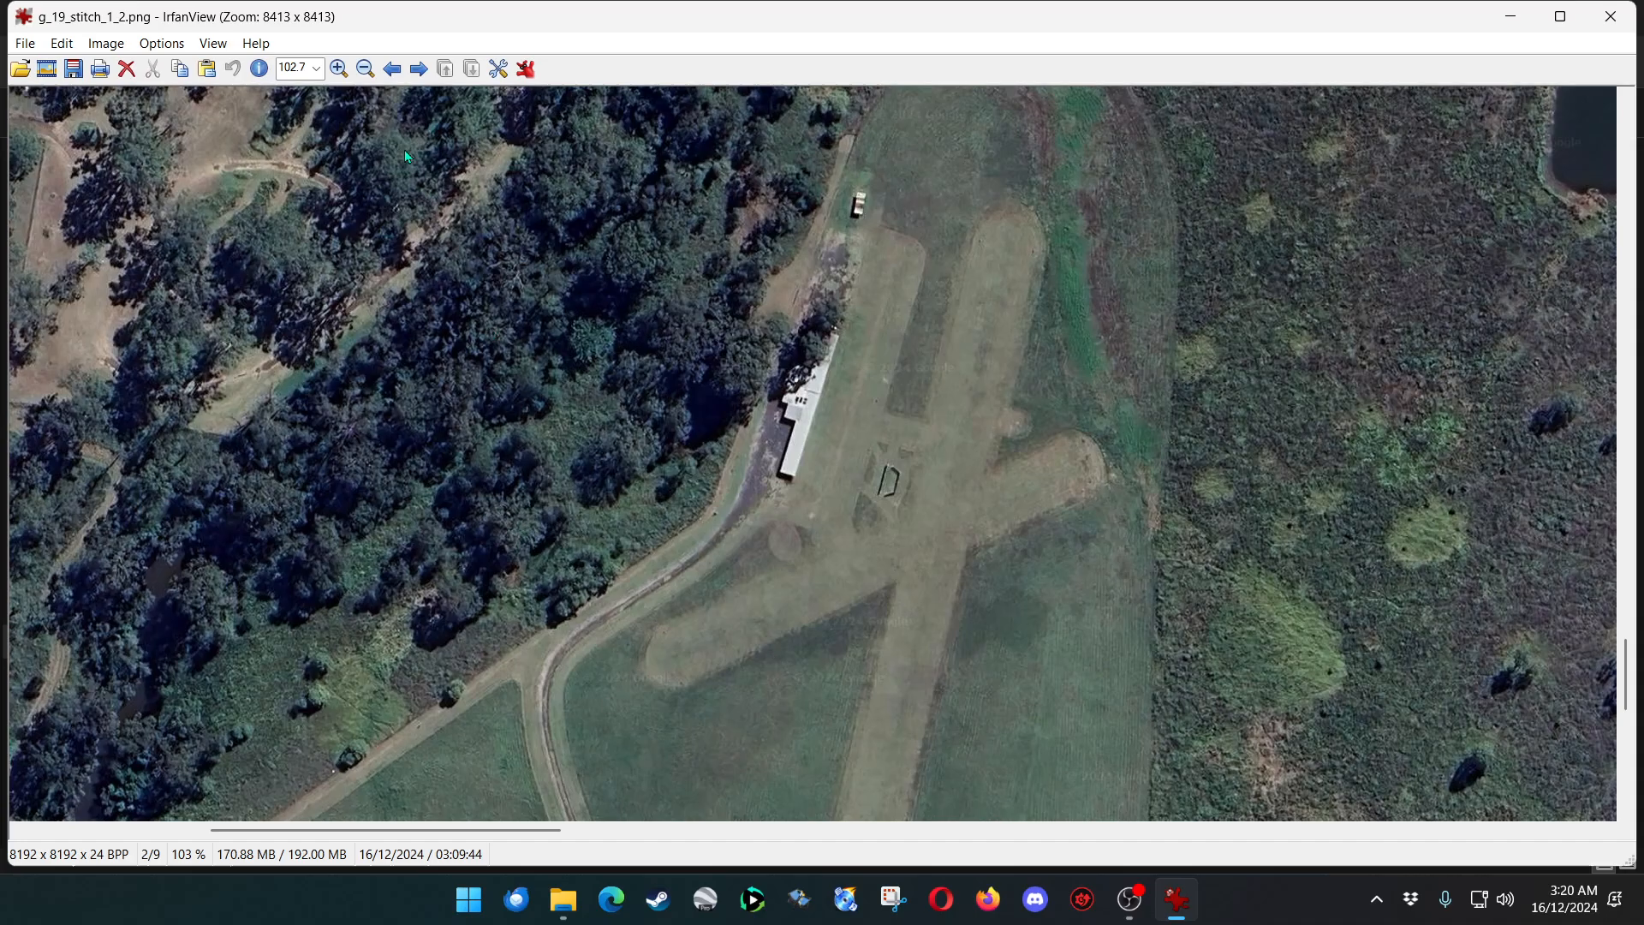
Zoom g_19_stitch_1_2.png out to about 17% to view the airstrip within its wider surroundings.
{"action": "left_click", "coordinate": [365, 69]}
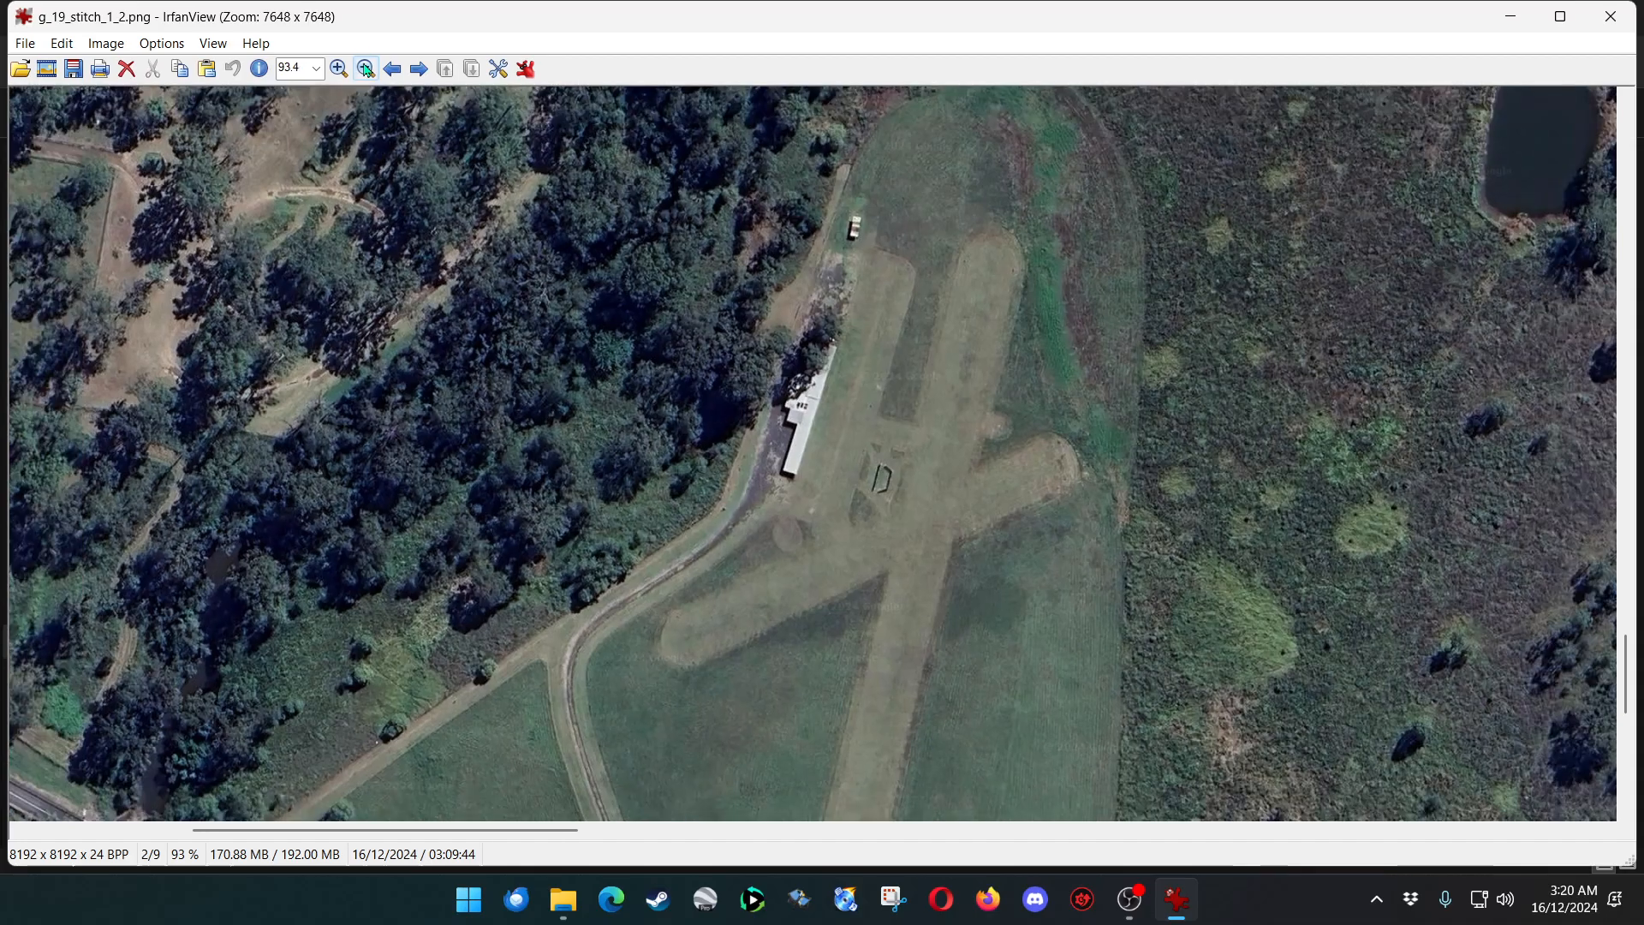
{"action": "left_click", "coordinate": [365, 69]}
{"action": "left_click", "coordinate": [365, 69]}
{"action": "left_click", "coordinate": [366, 69]}
{"action": "left_click", "coordinate": [365, 69]}
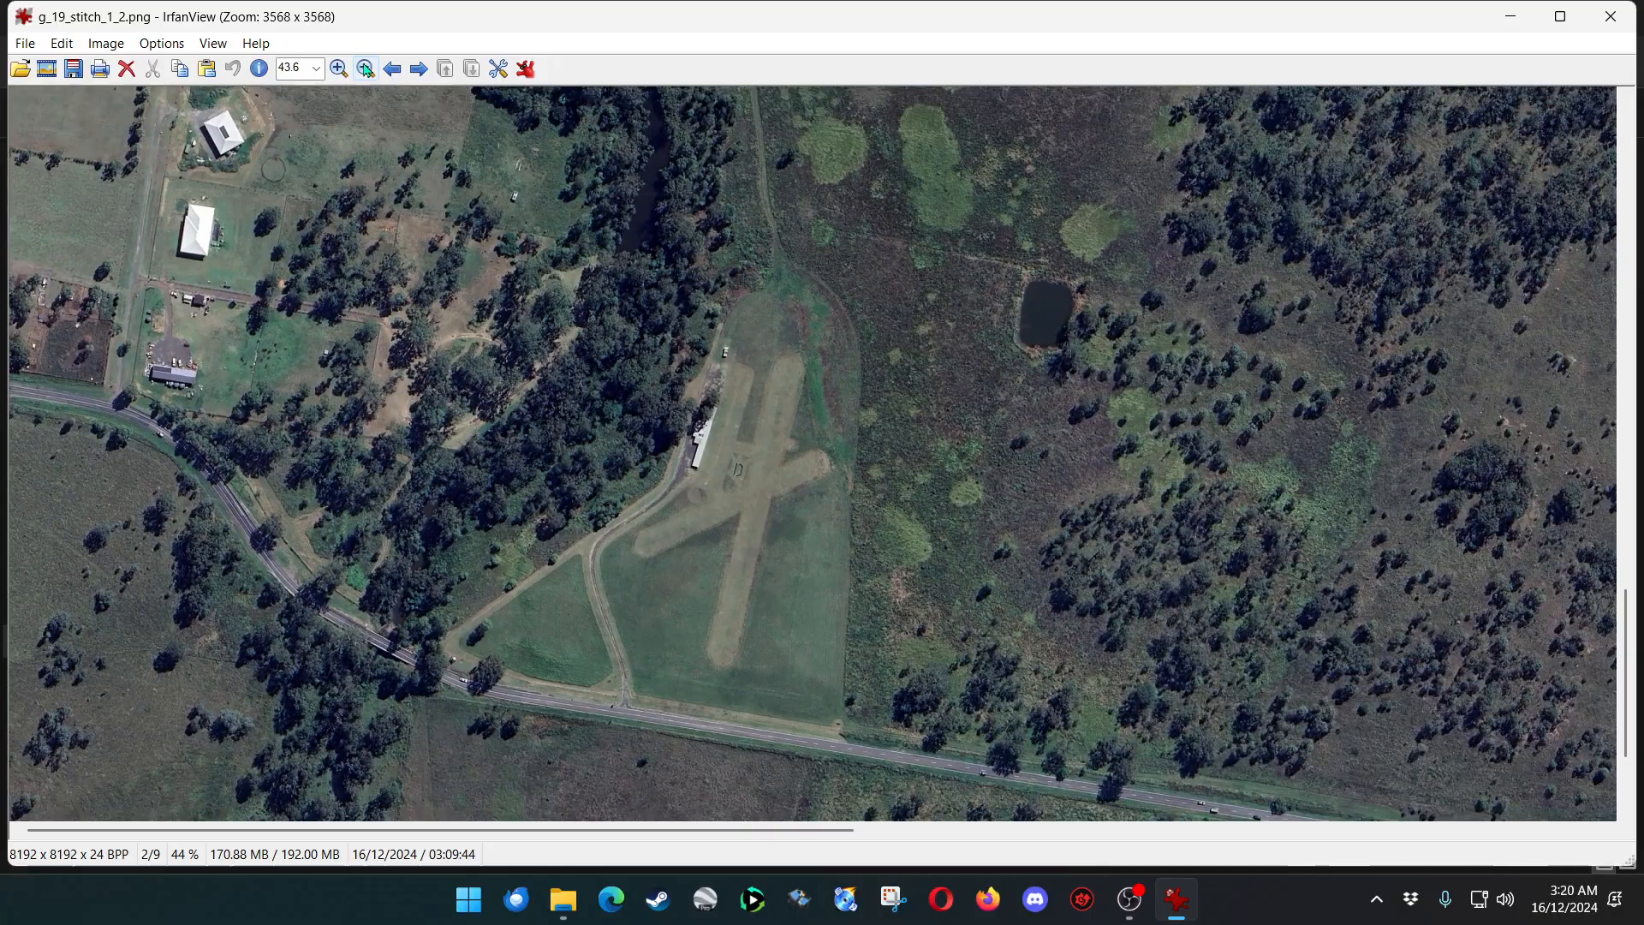
{"action": "left_click", "coordinate": [365, 69]}
{"action": "left_click", "coordinate": [366, 69]}
{"action": "left_click", "coordinate": [366, 69]}
{"action": "left_click", "coordinate": [365, 69]}
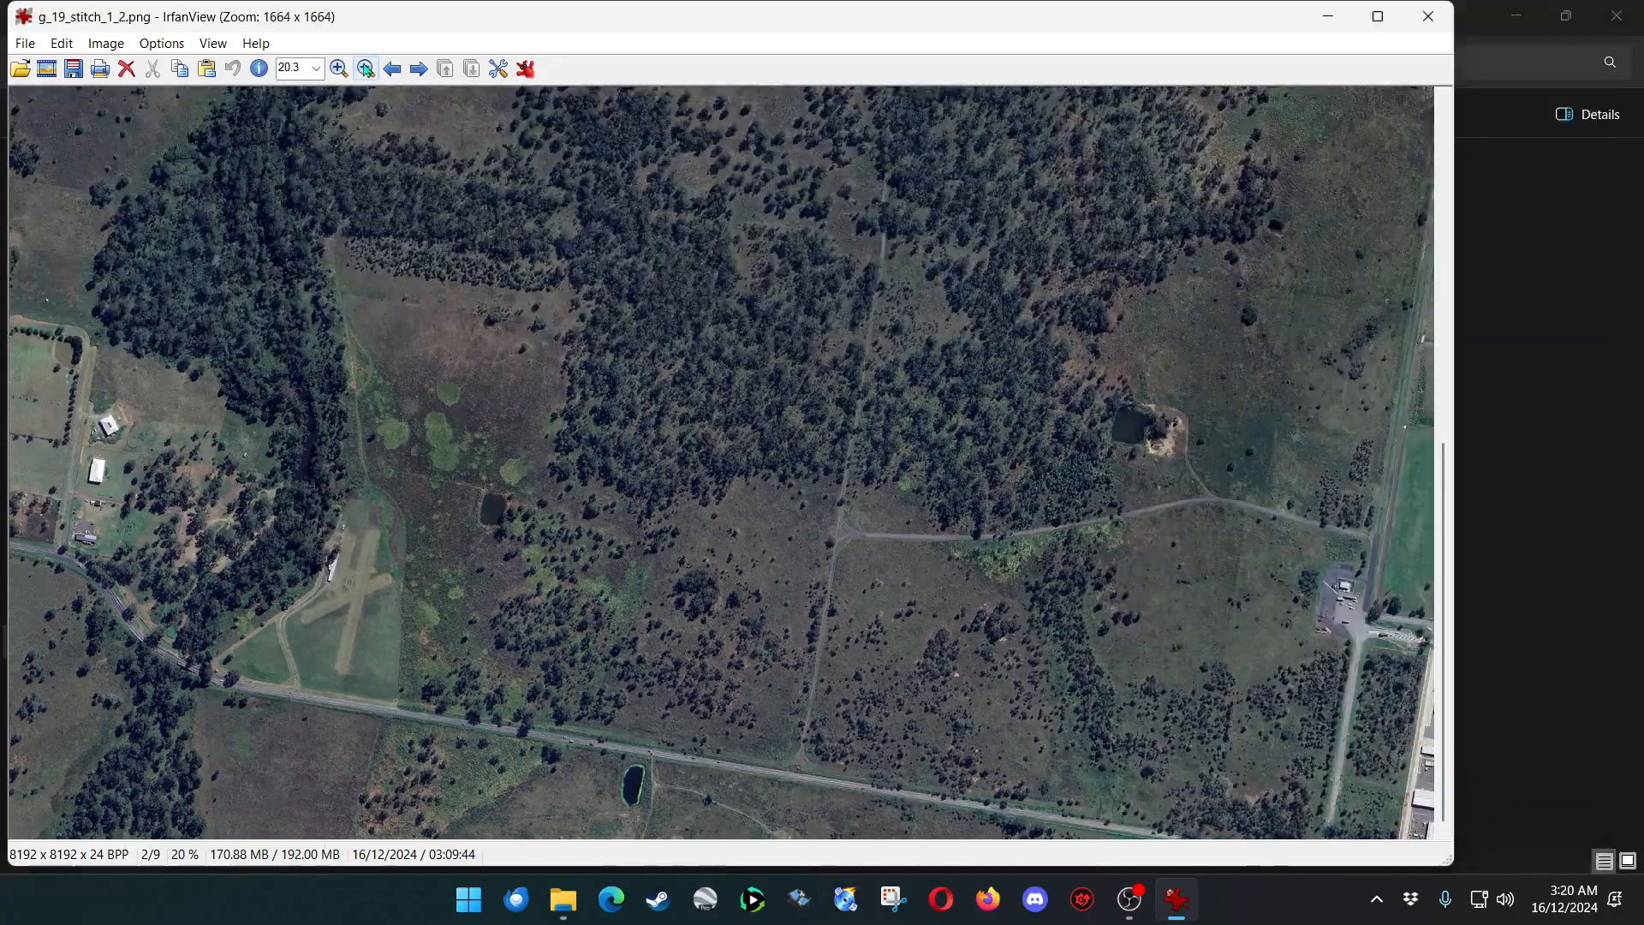
{"action": "left_click", "coordinate": [366, 69]}
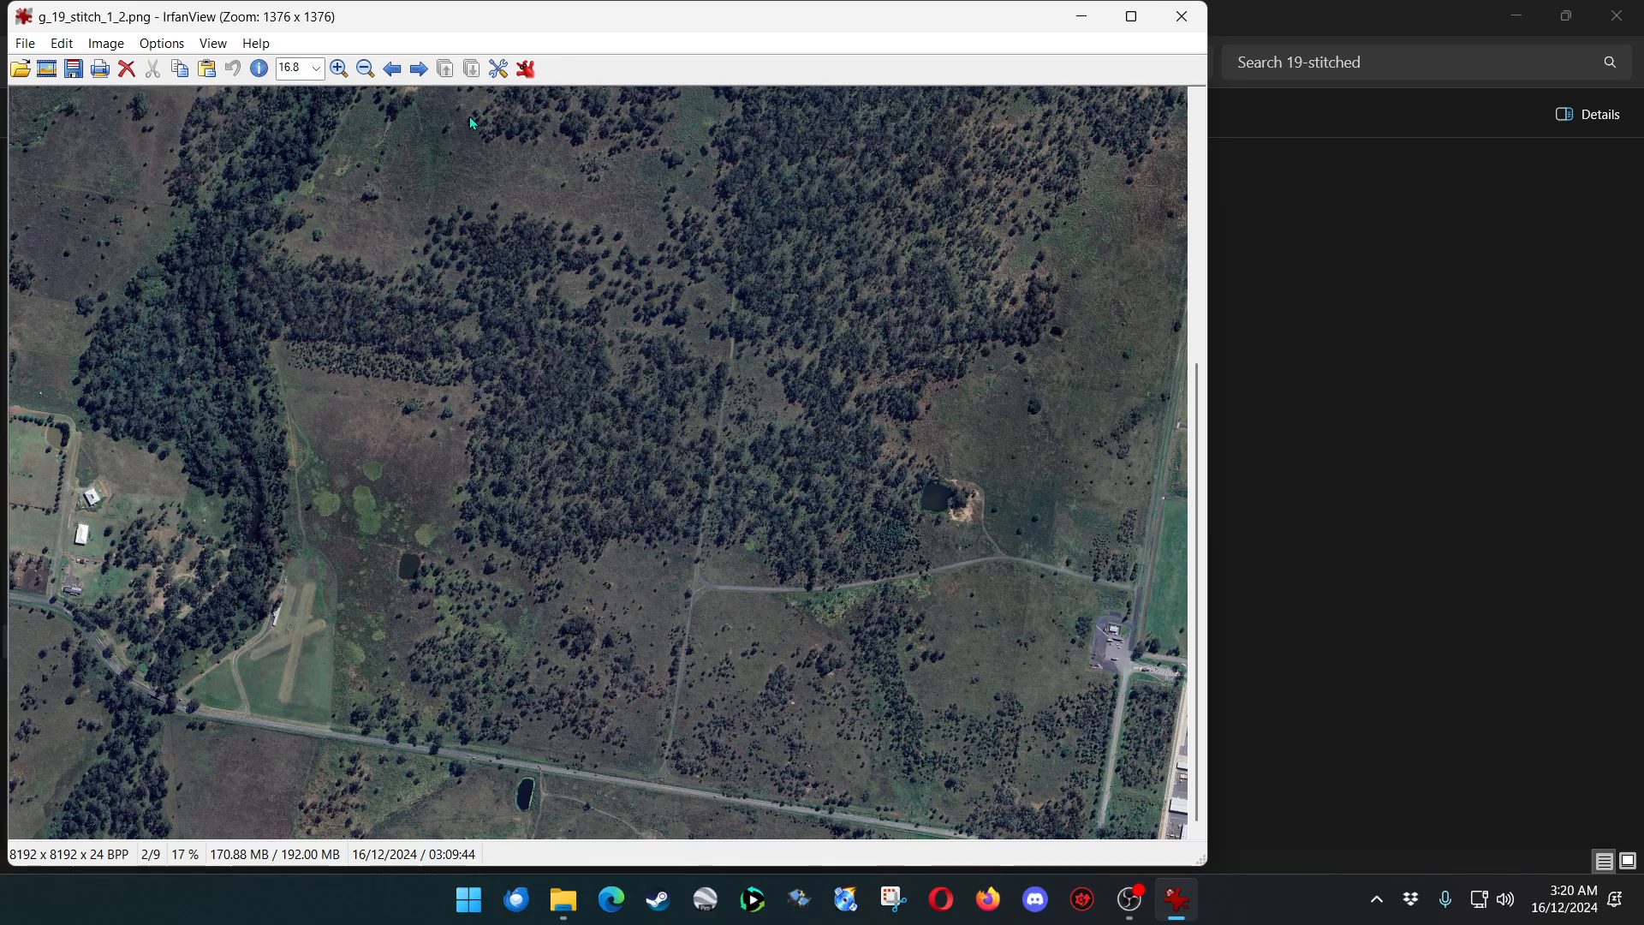
Page forward through the stitched images to g_19_stitch_2_2.png, maximize the viewer, and set the view to 100%.
{"action": "left_click", "coordinate": [419, 69]}
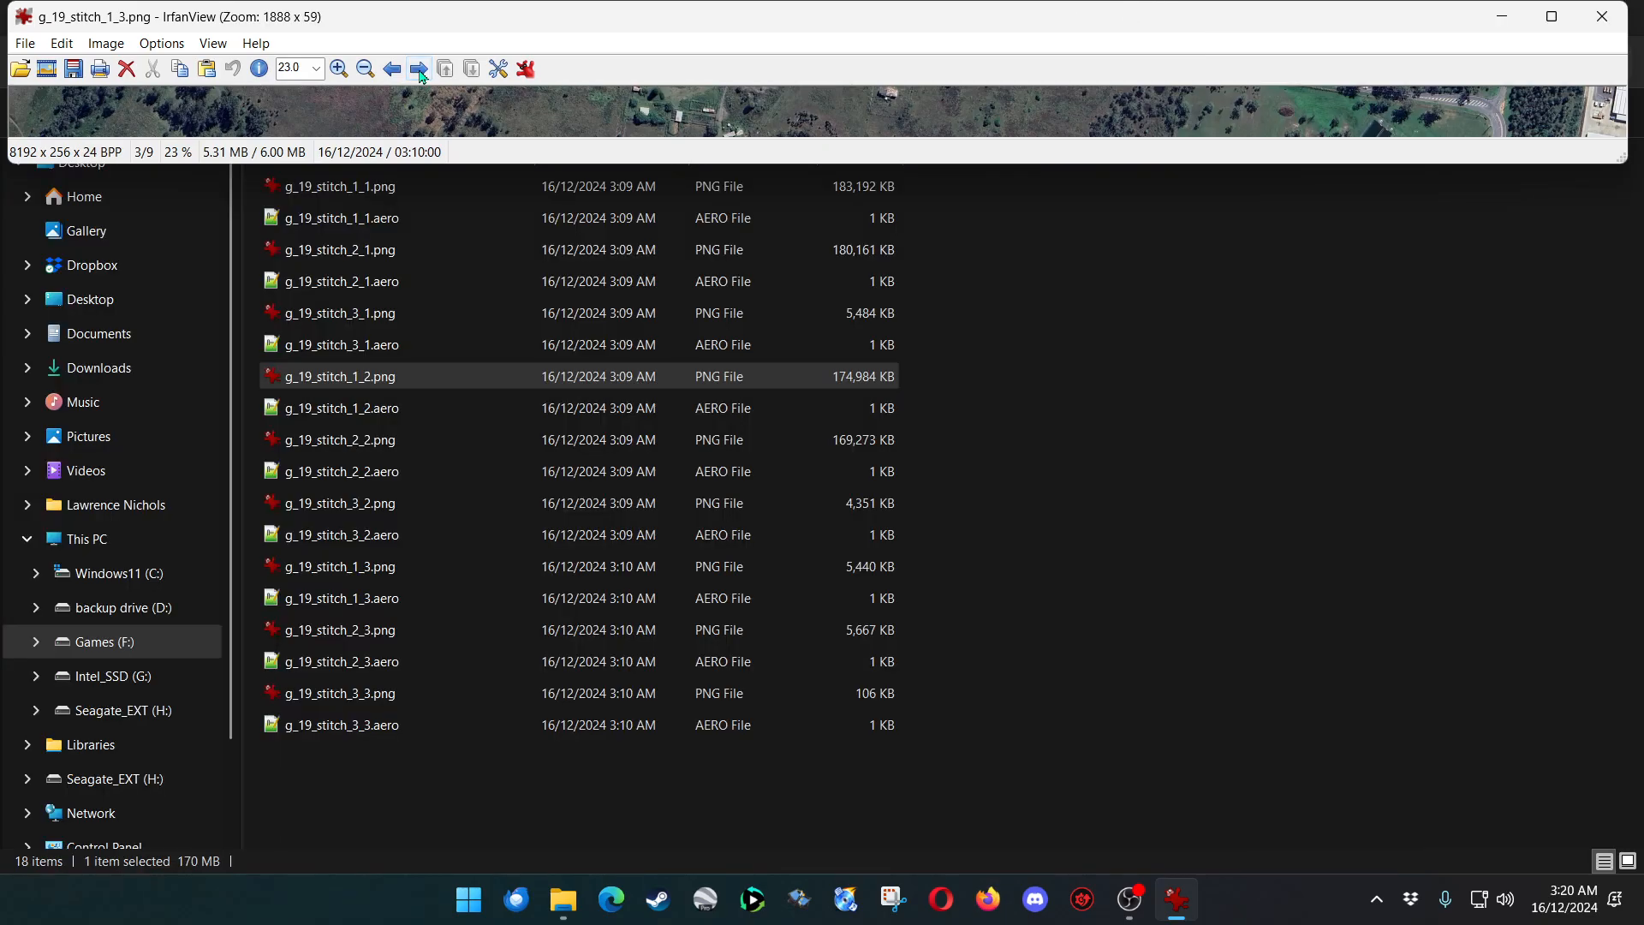
{"action": "left_click", "coordinate": [419, 70]}
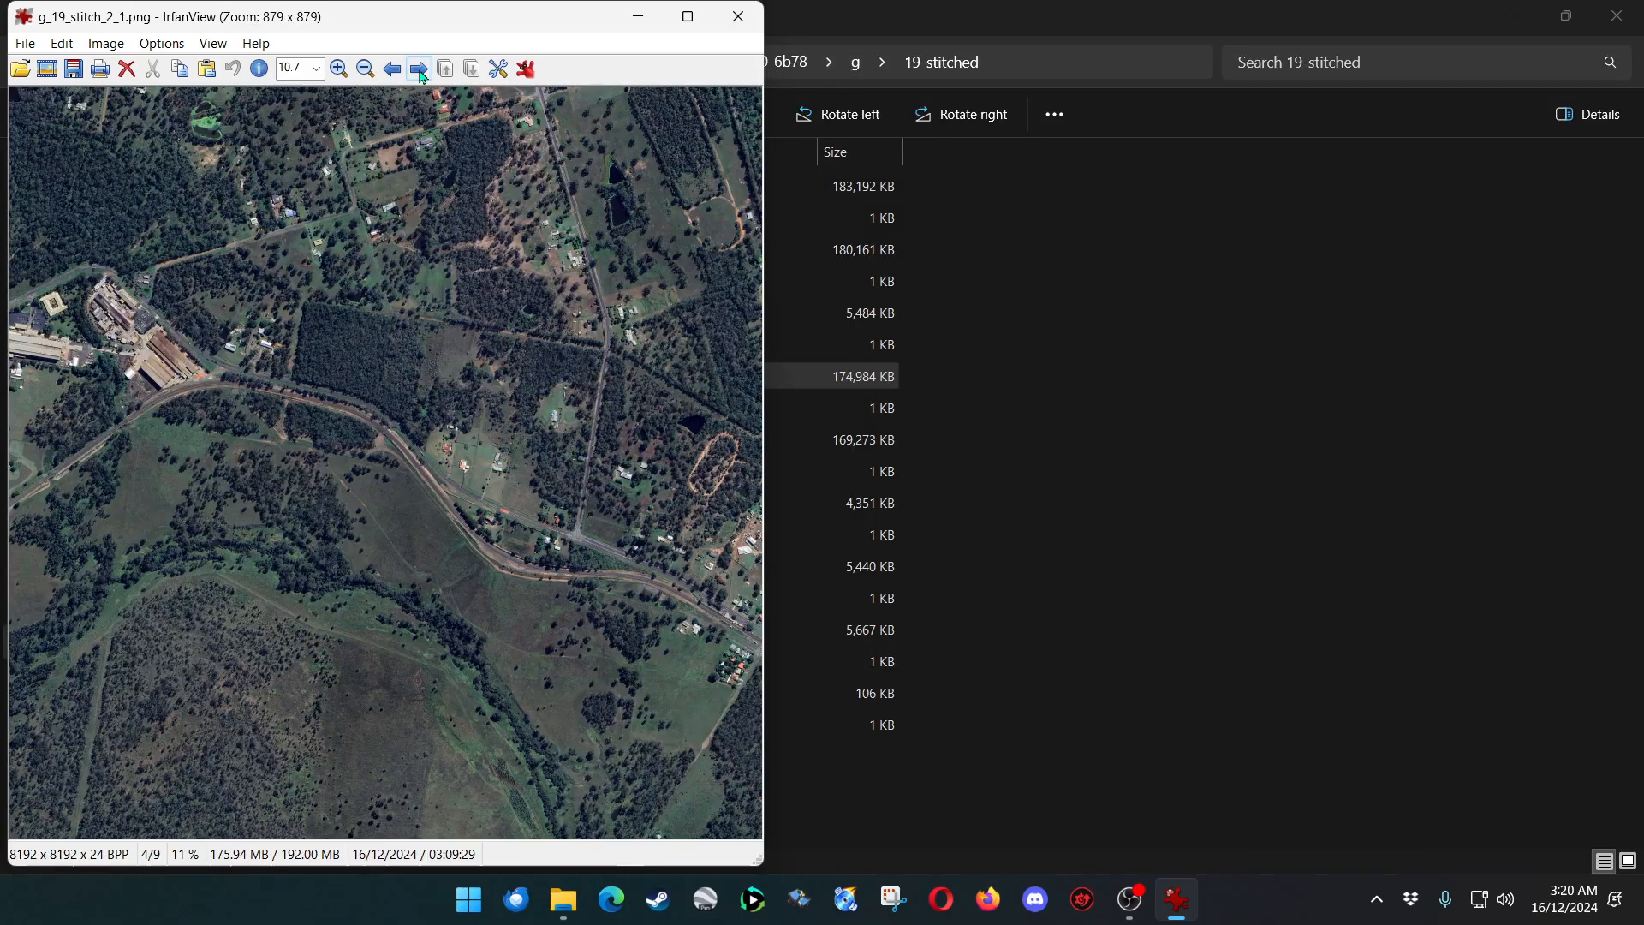
{"action": "left_click", "coordinate": [421, 75]}
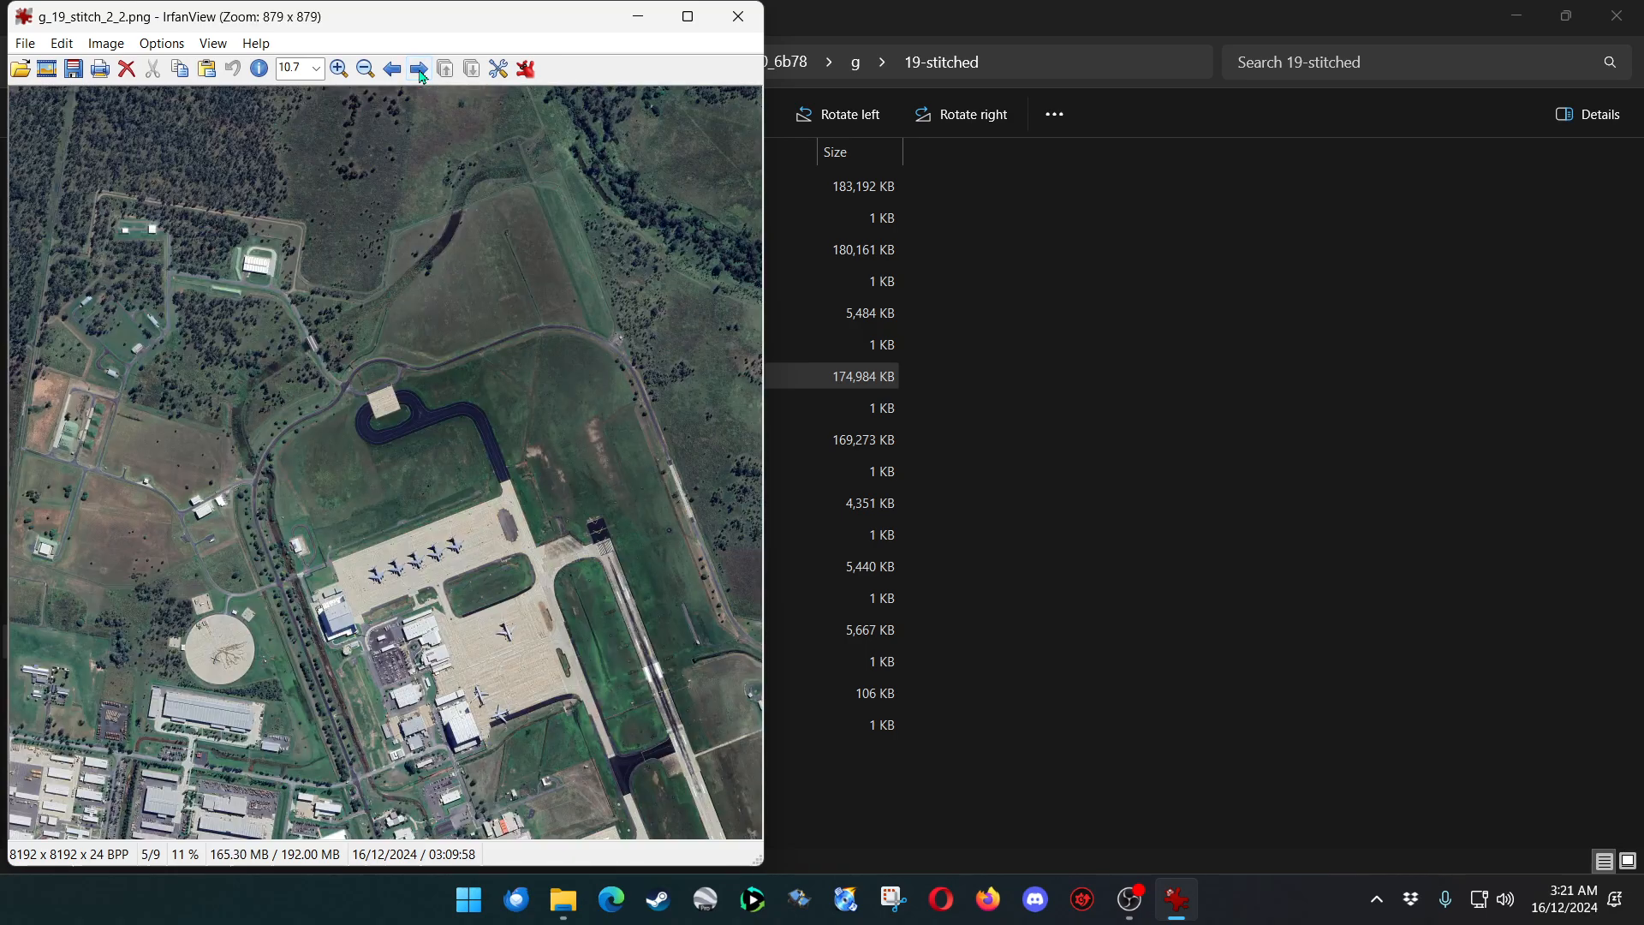
{"action": "left_click", "coordinate": [687, 17]}
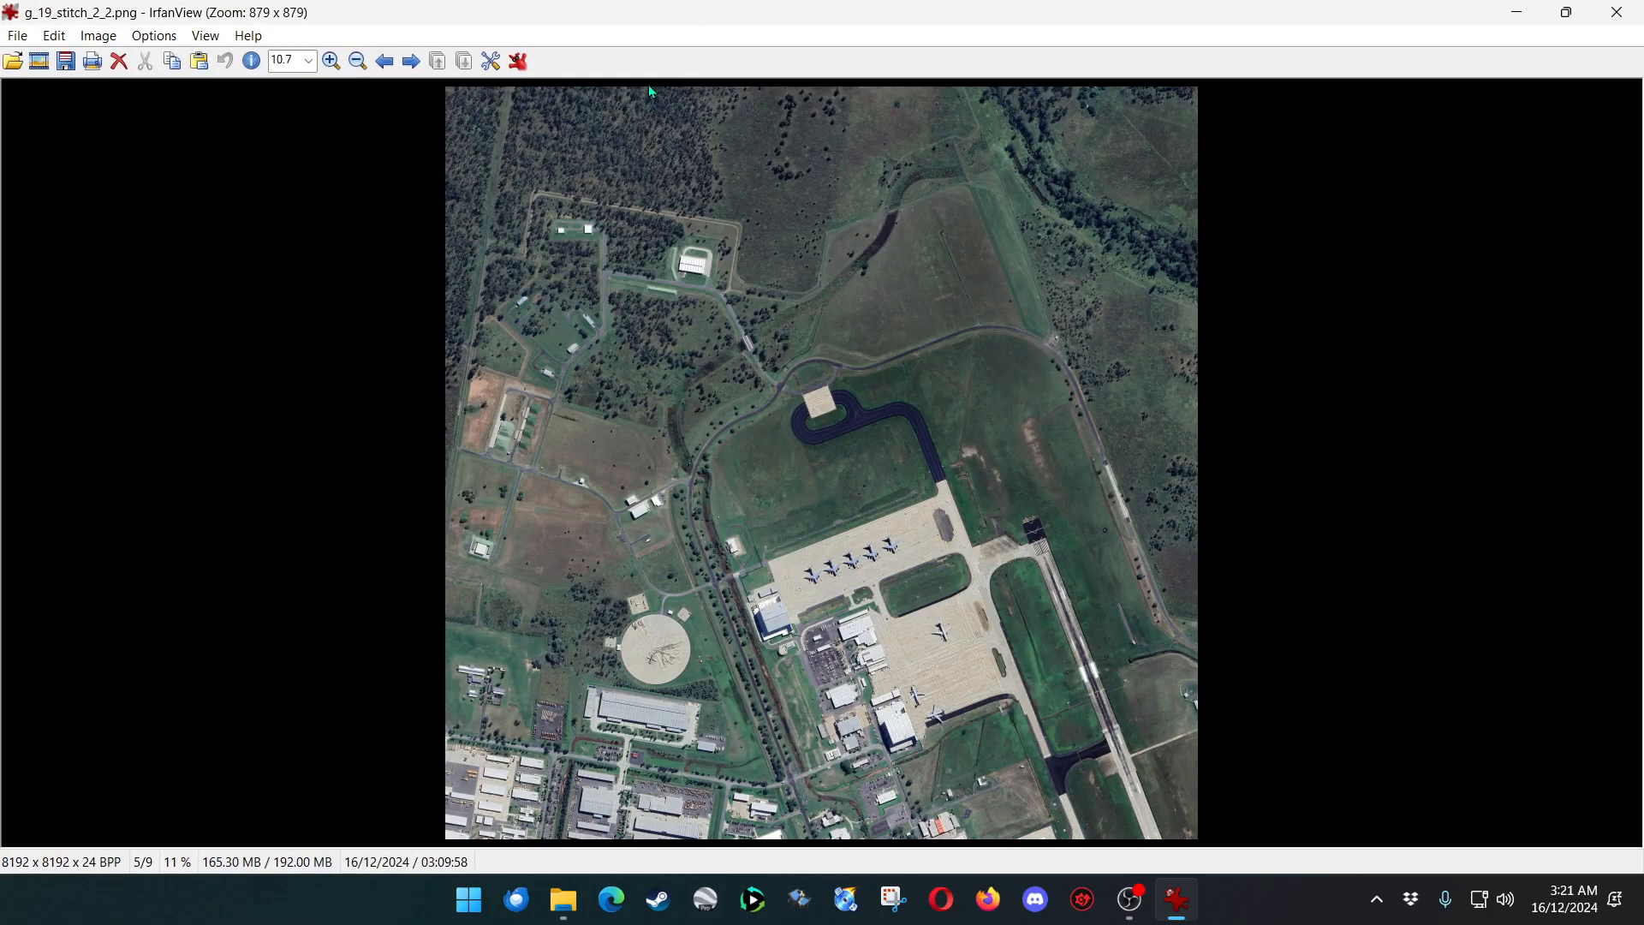
{"action": "left_click", "coordinate": [305, 62]}
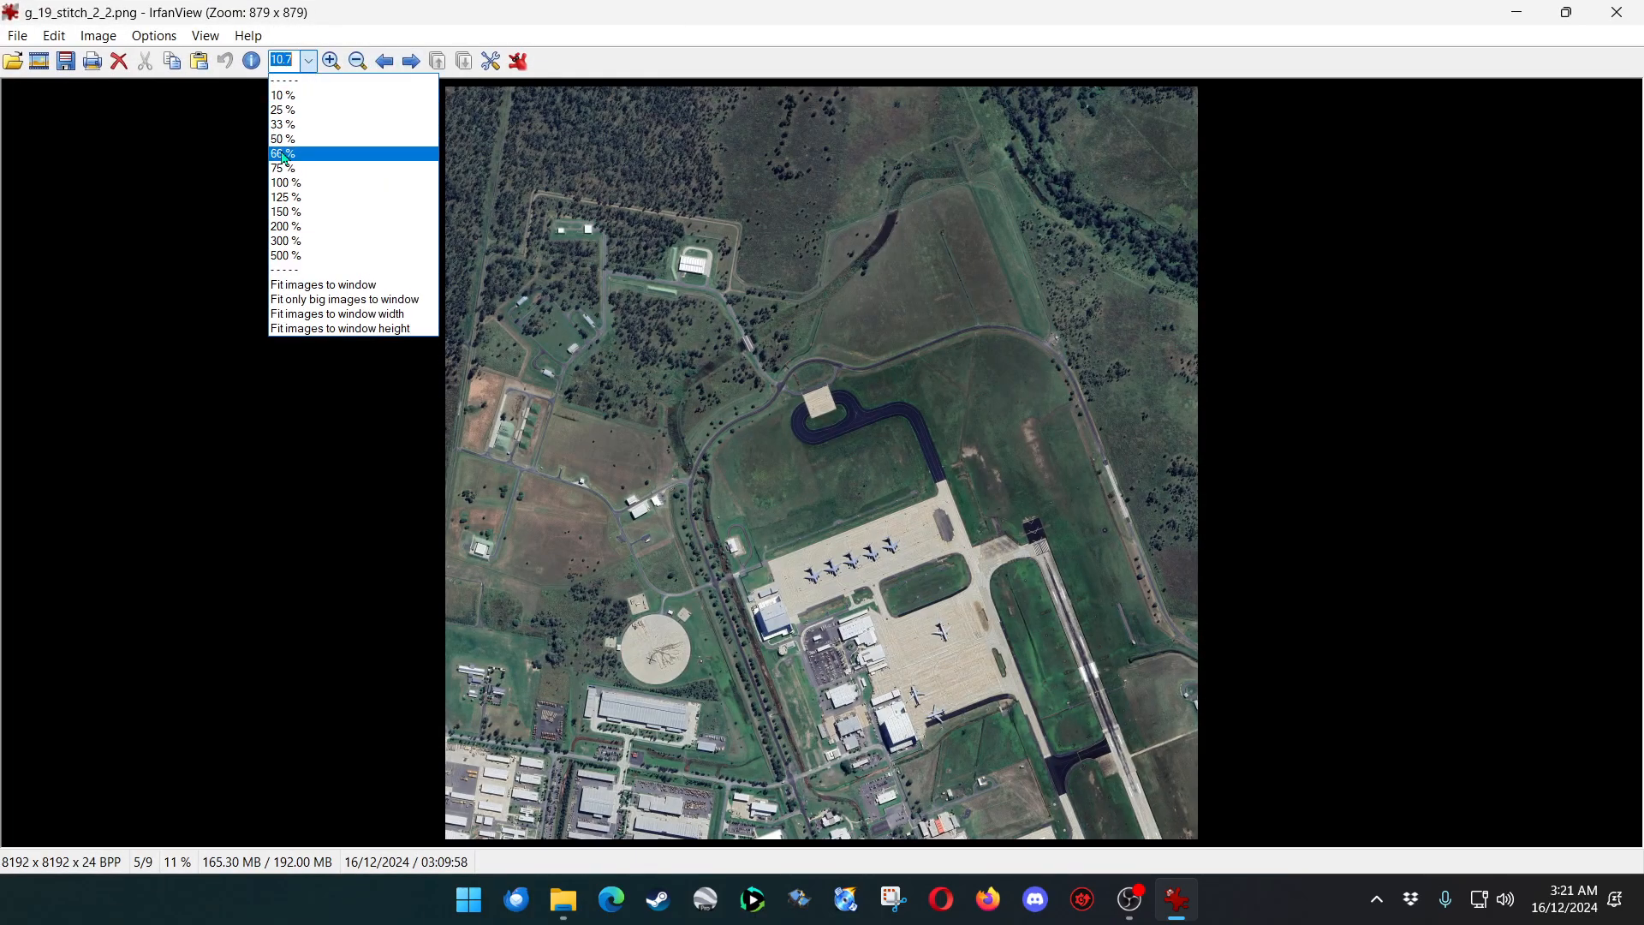
{"action": "left_click", "coordinate": [330, 185]}
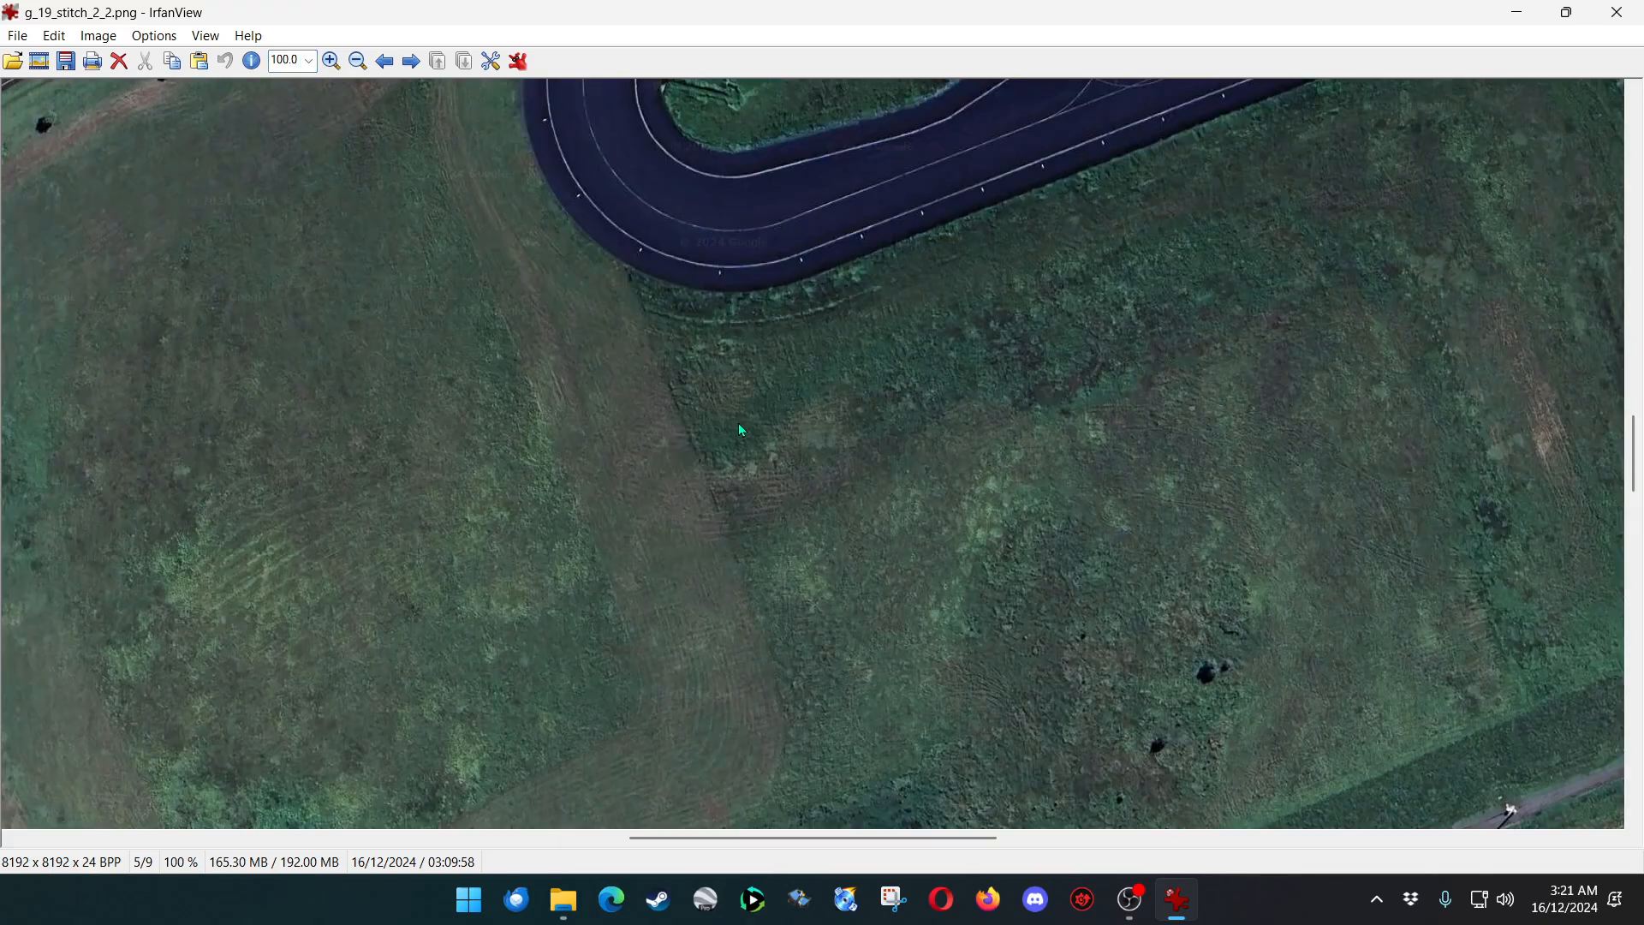
Examine the square concrete pad with its looped dark taxiway in g_19_stitch_2_2.png, and the grassland to its east.
{"action": "scroll", "coordinate": [742, 430], "scroll_direction": "up", "scroll_amount": 10}
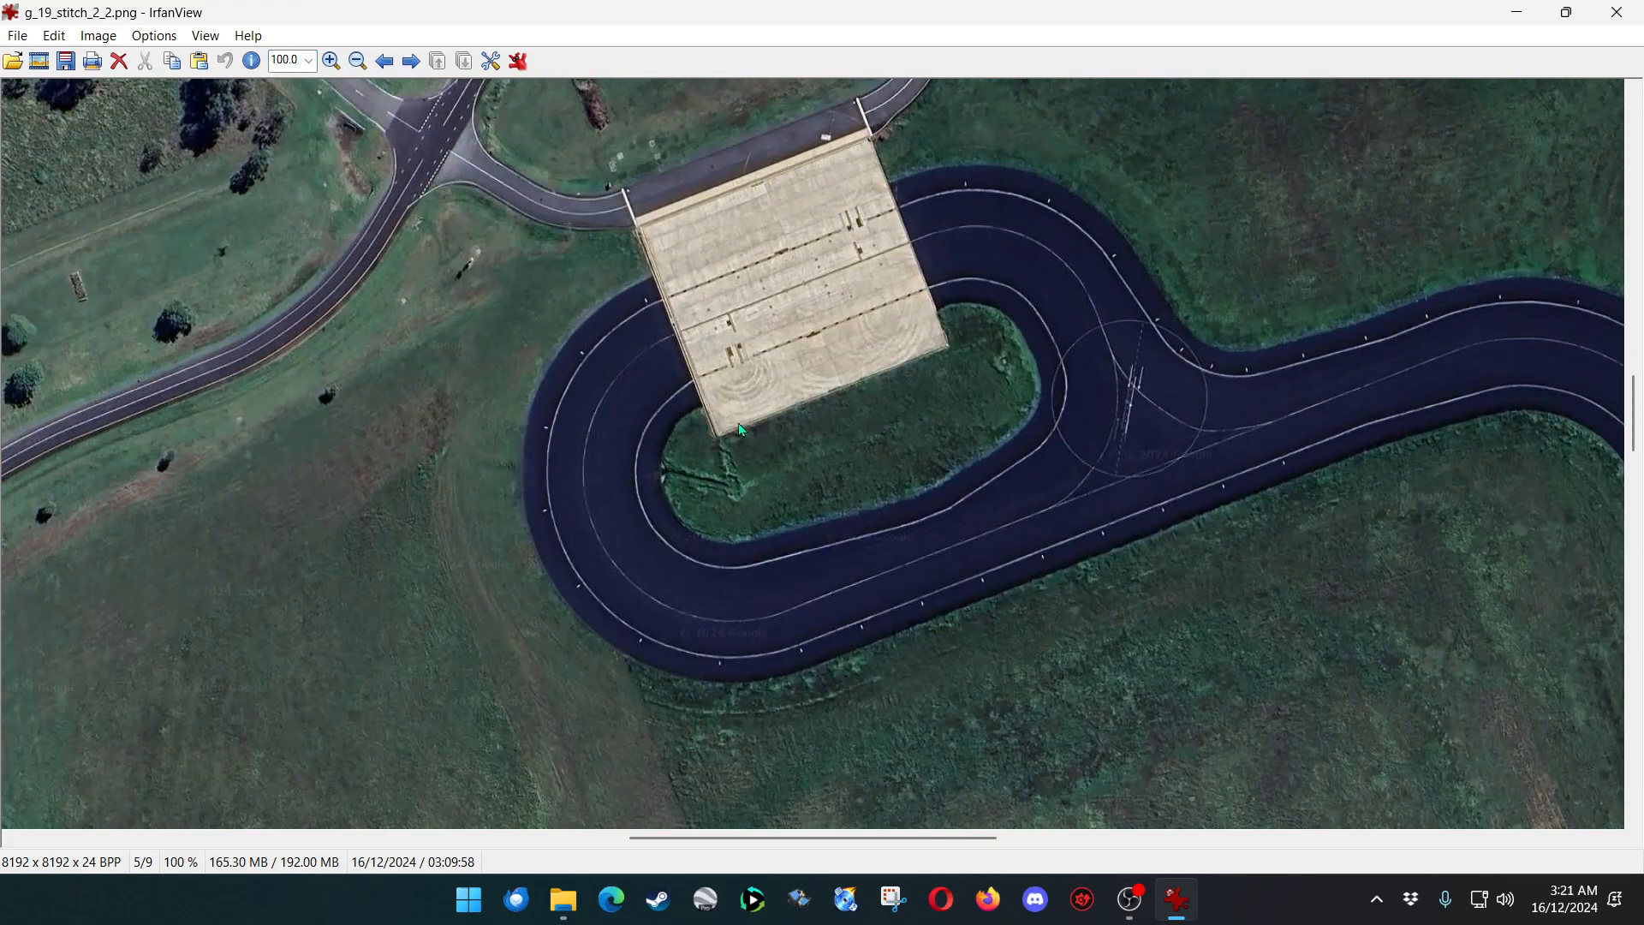
{"action": "scroll", "coordinate": [742, 430], "scroll_direction": "up", "scroll_amount": 3}
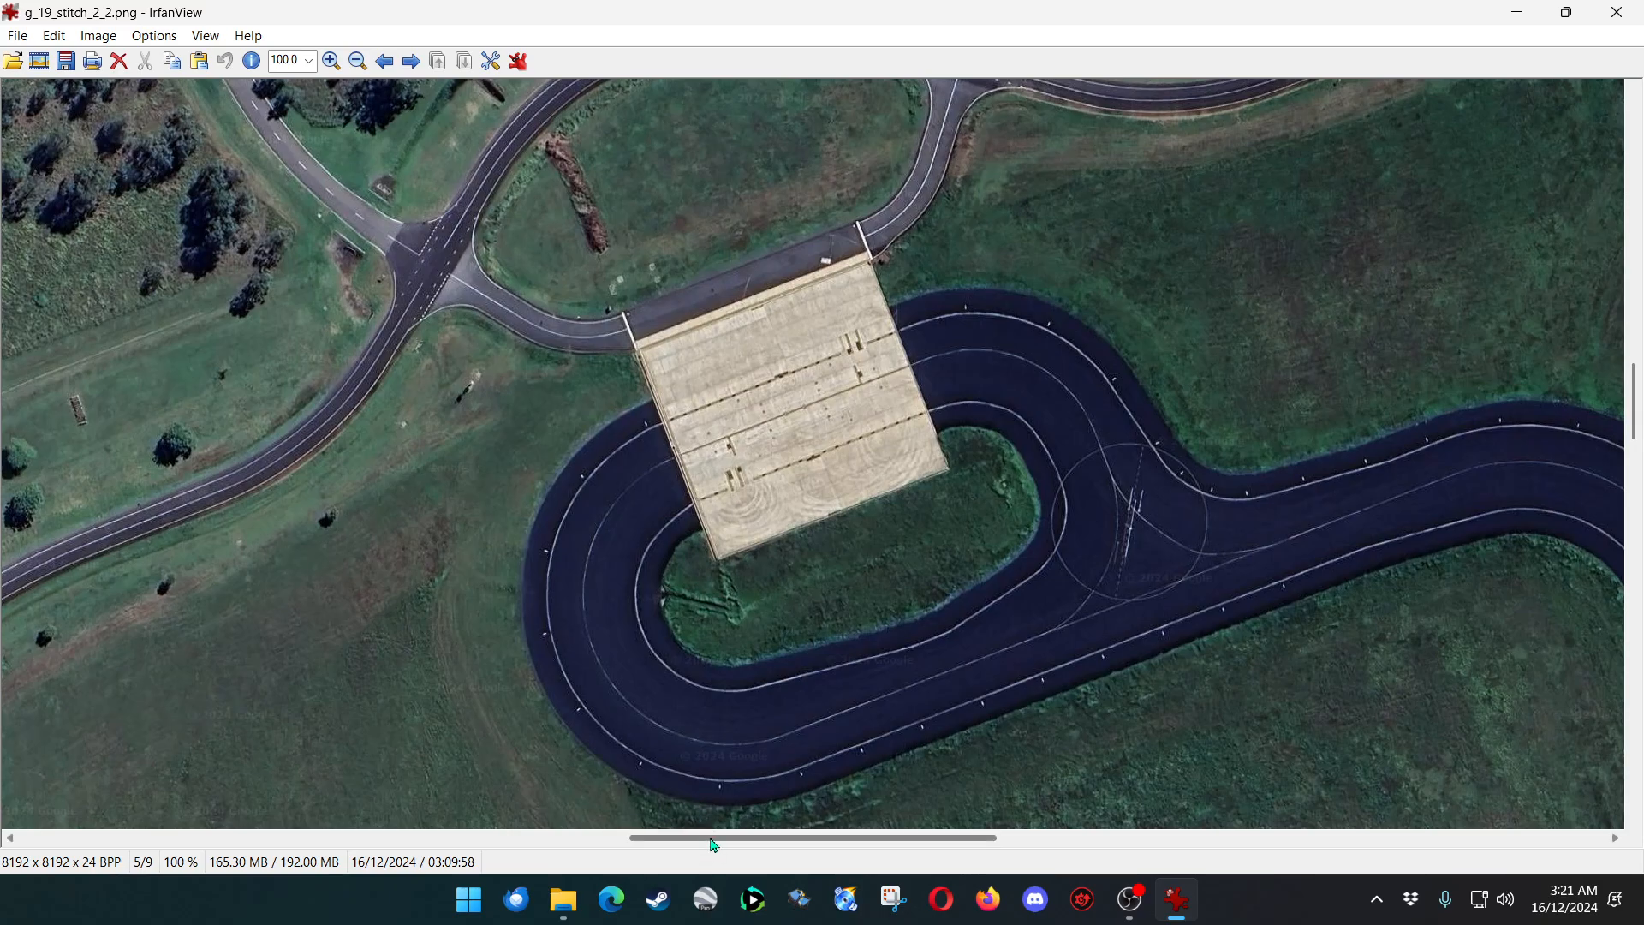
{"action": "left_click_drag", "start_coordinate": [715, 842], "coordinate": [718, 841]}
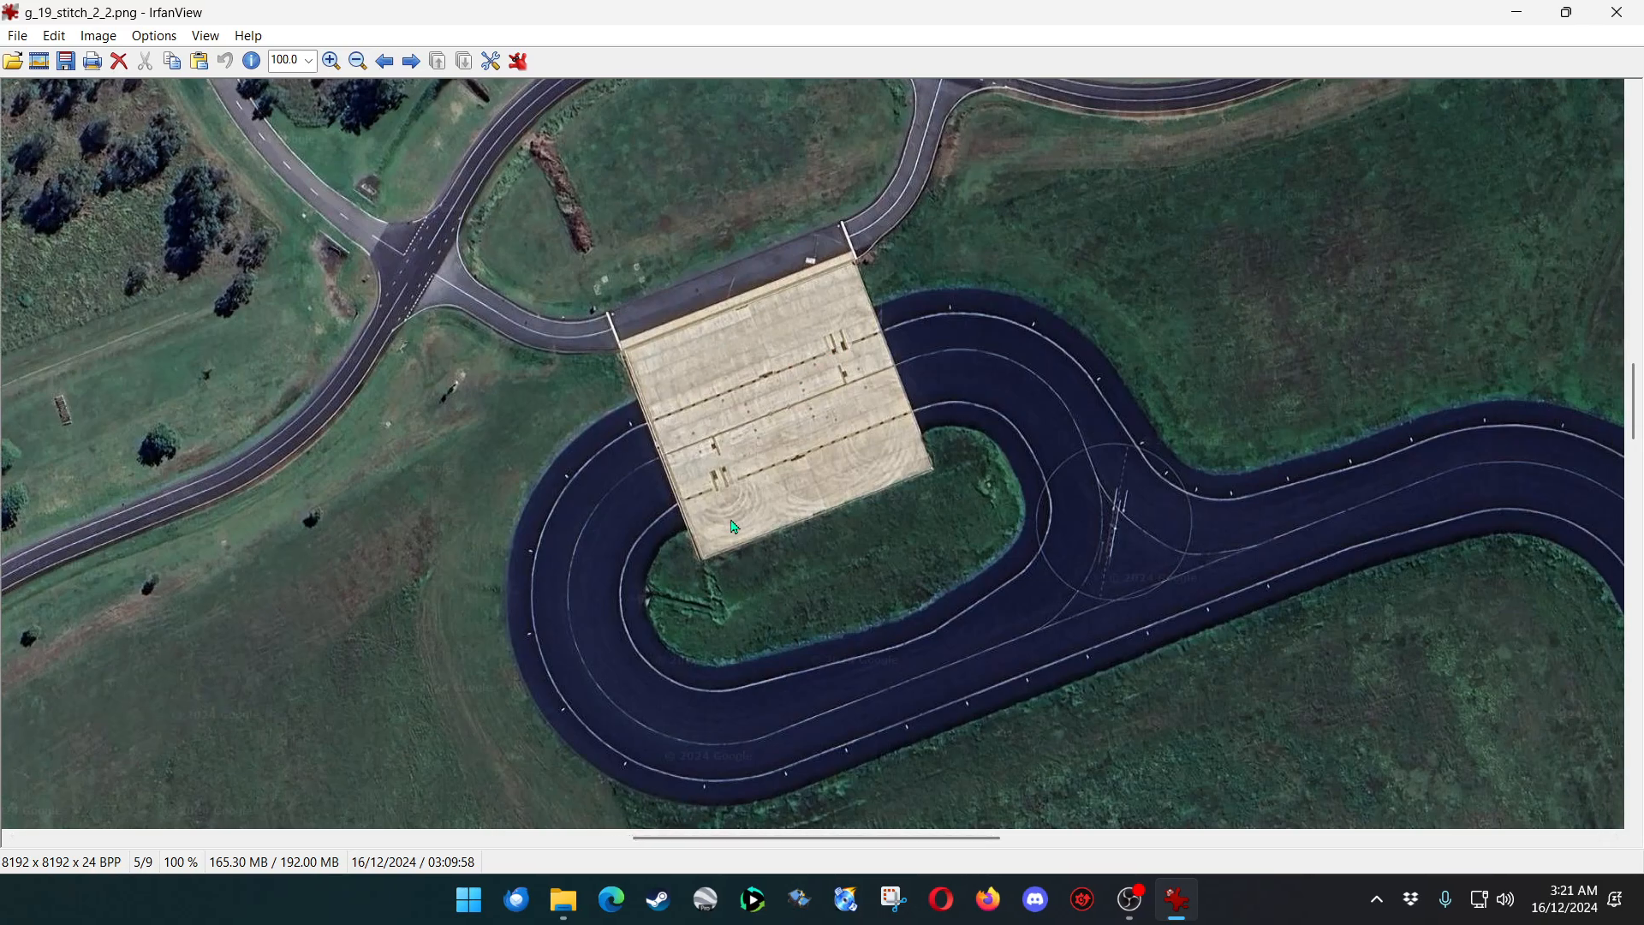
{"action": "left_click_drag", "start_coordinate": [716, 839], "coordinate": [1007, 839]}
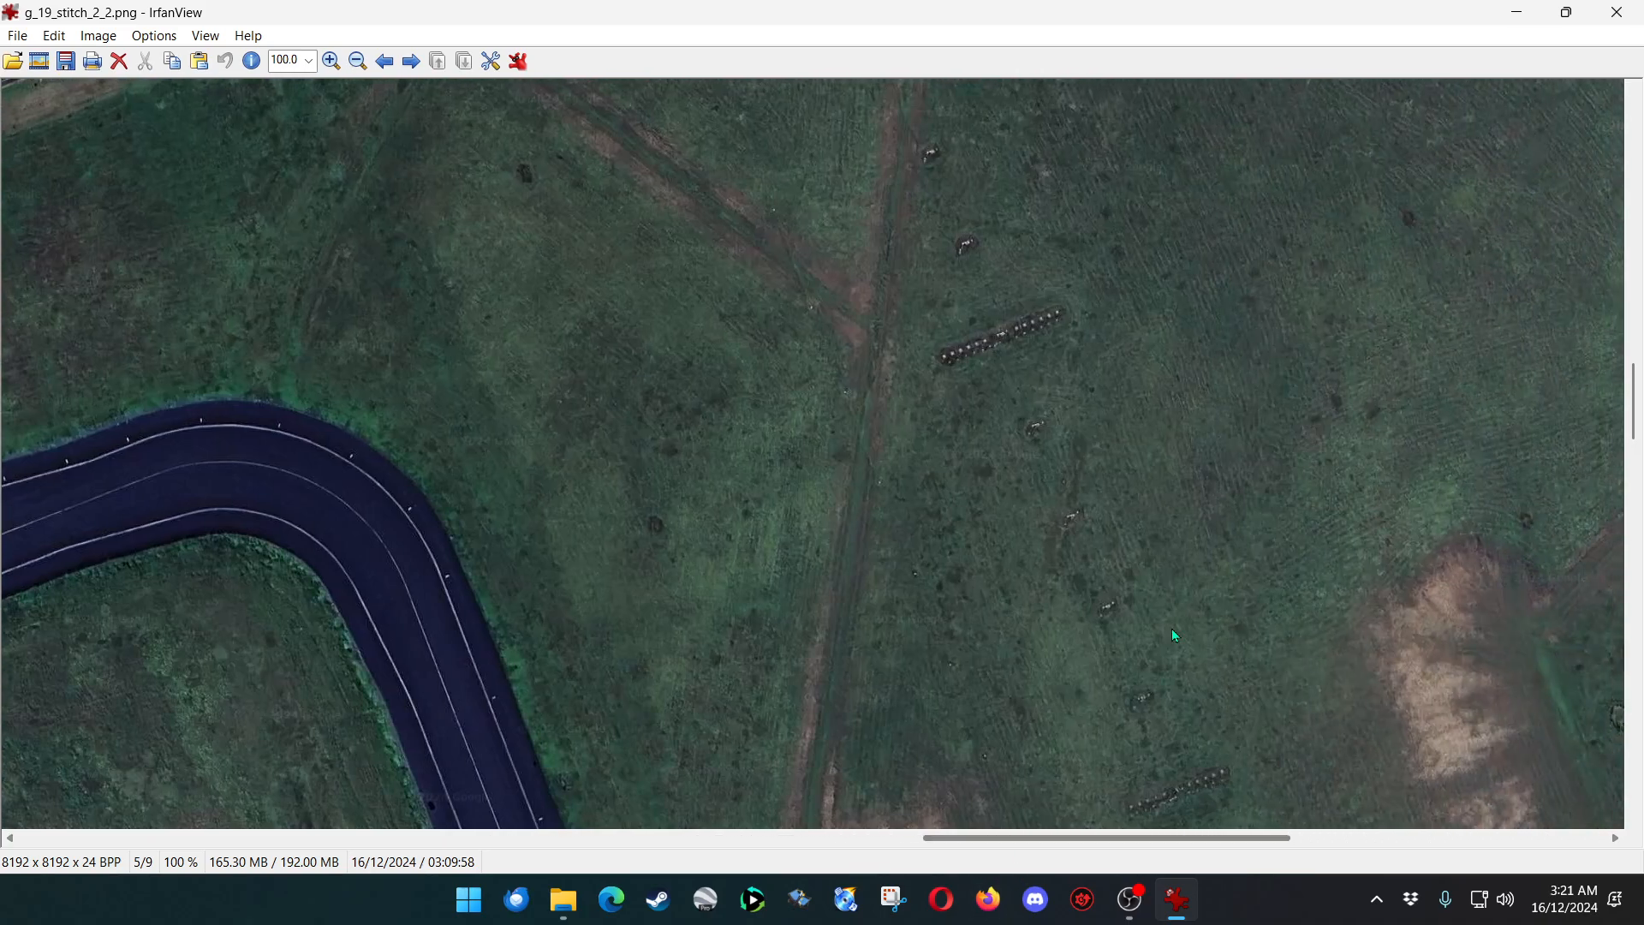
Examine the airbase aprons, looking at the single parked aircraft beside the hangars and the row of grey transport aircraft.
{"action": "left_click_drag", "start_coordinate": [1636, 401], "coordinate": [1633, 618]}
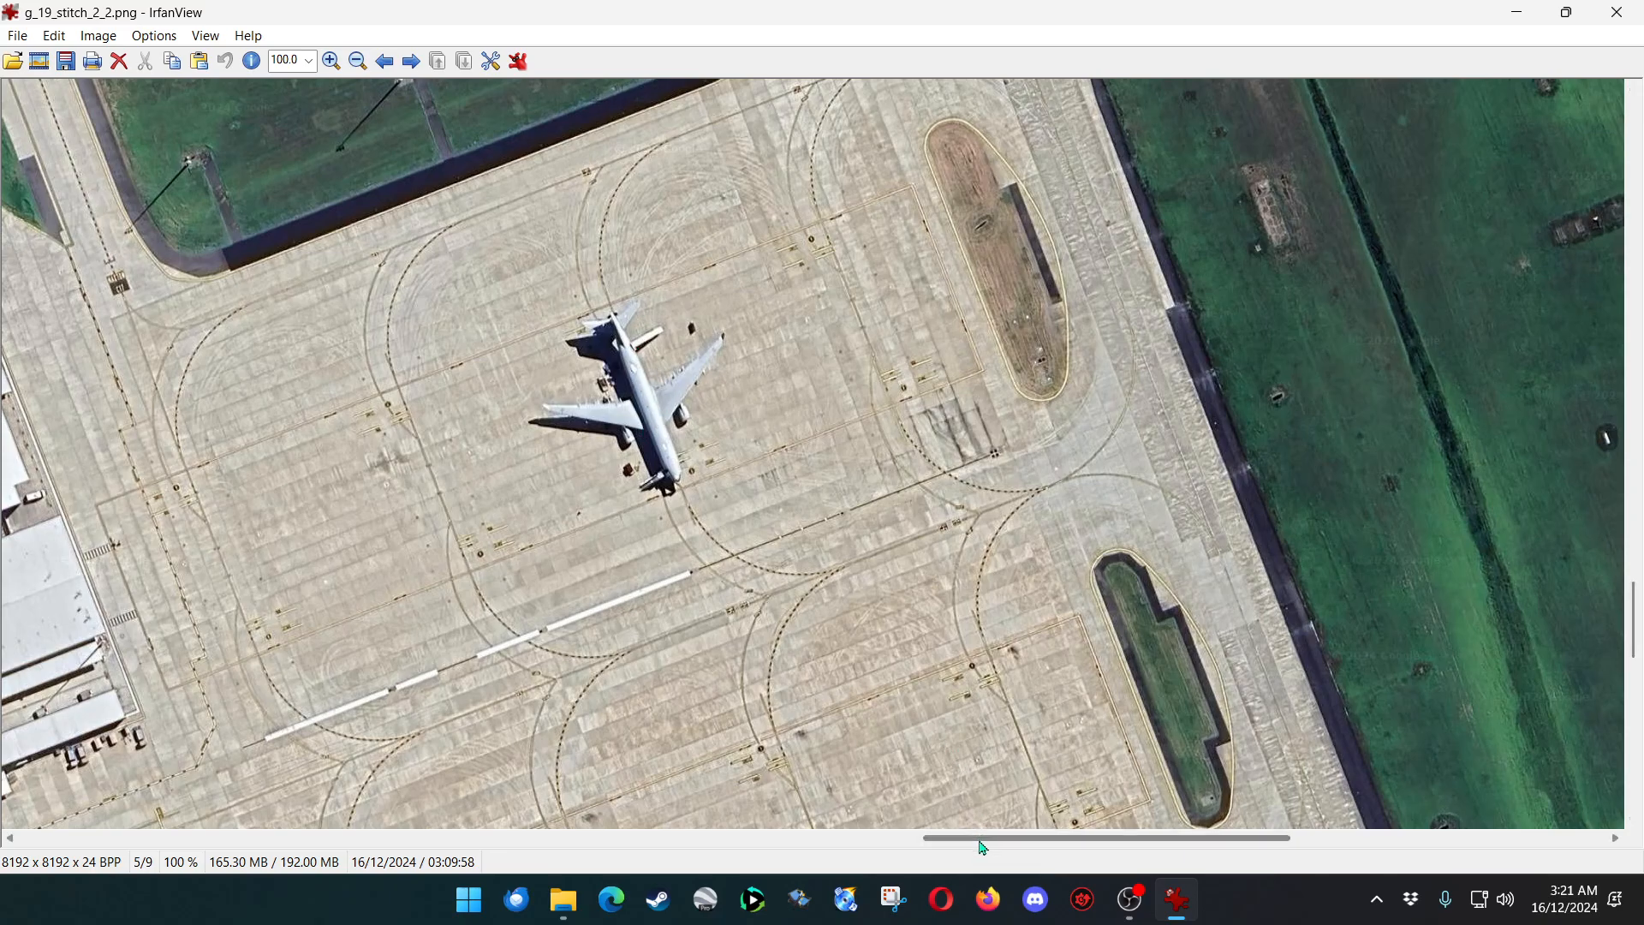
{"action": "left_click_drag", "start_coordinate": [983, 848], "coordinate": [887, 848]}
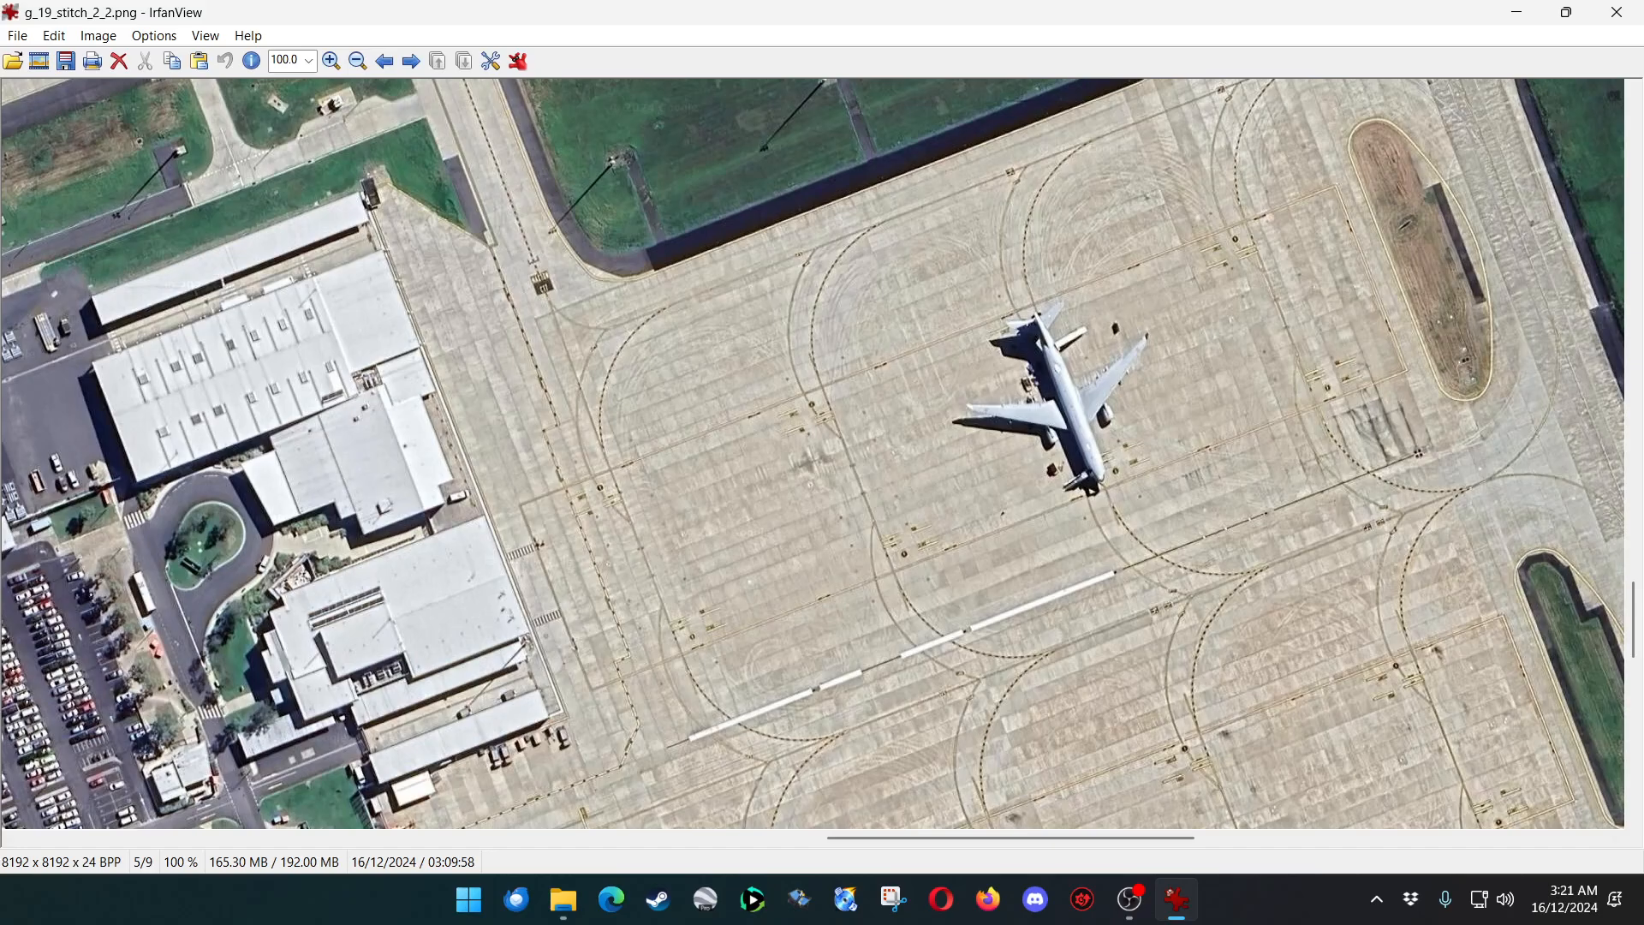
{"action": "left_click_drag", "start_coordinate": [1637, 602], "coordinate": [1637, 758]}
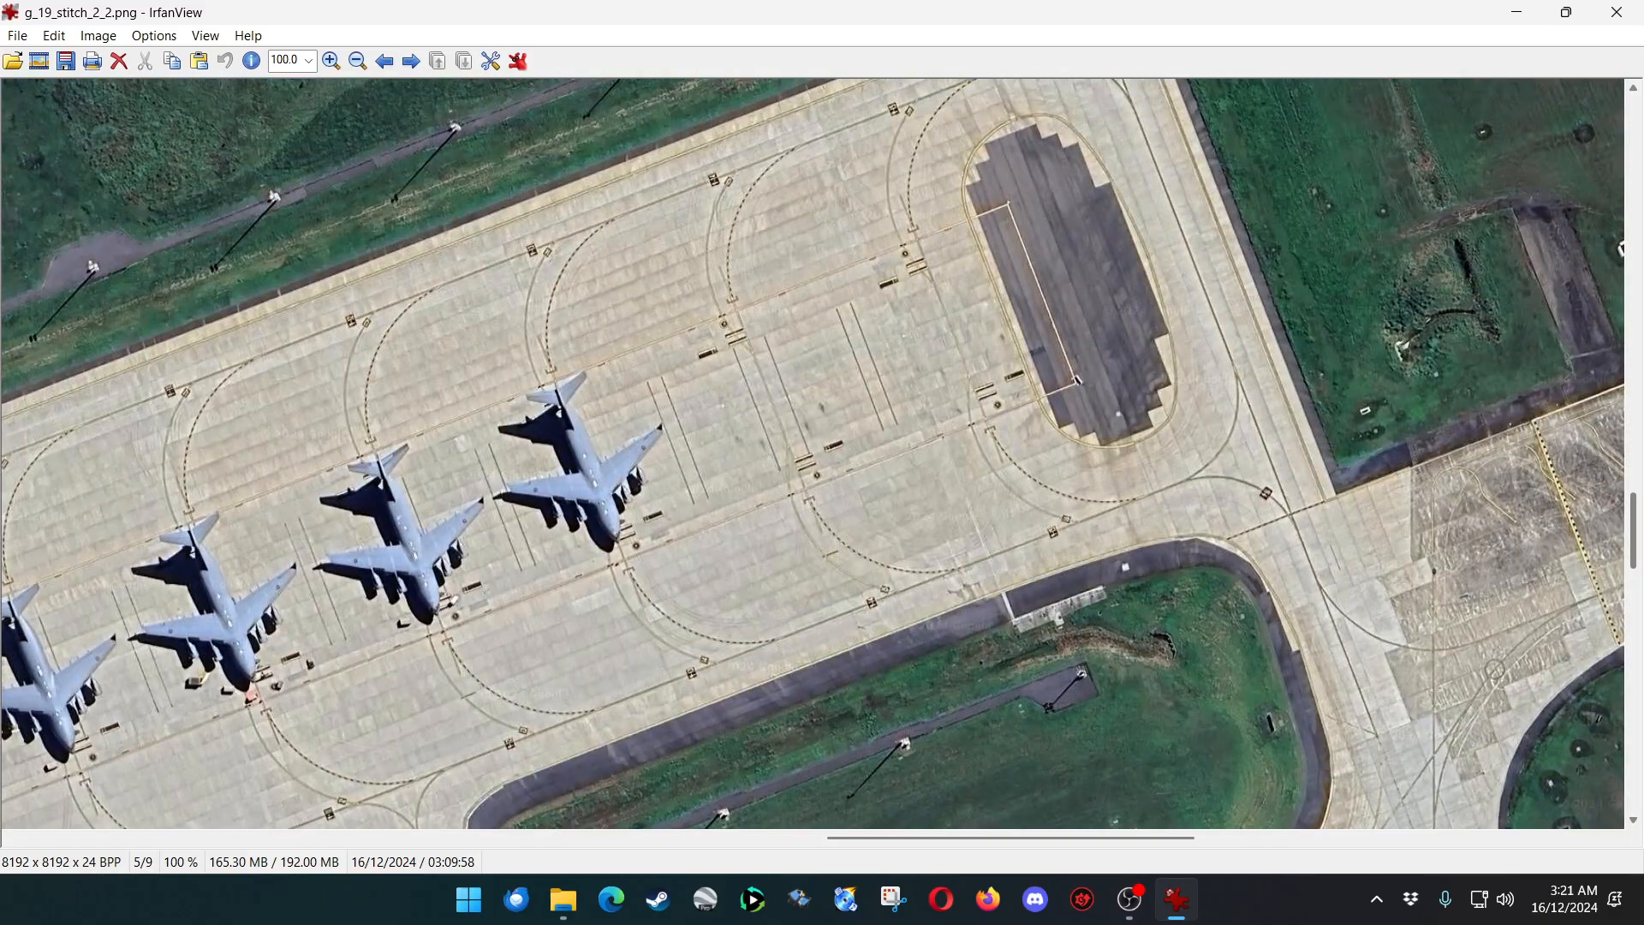
{"action": "scroll", "coordinate": [559, 467], "scroll_direction": "down", "scroll_amount": 1}
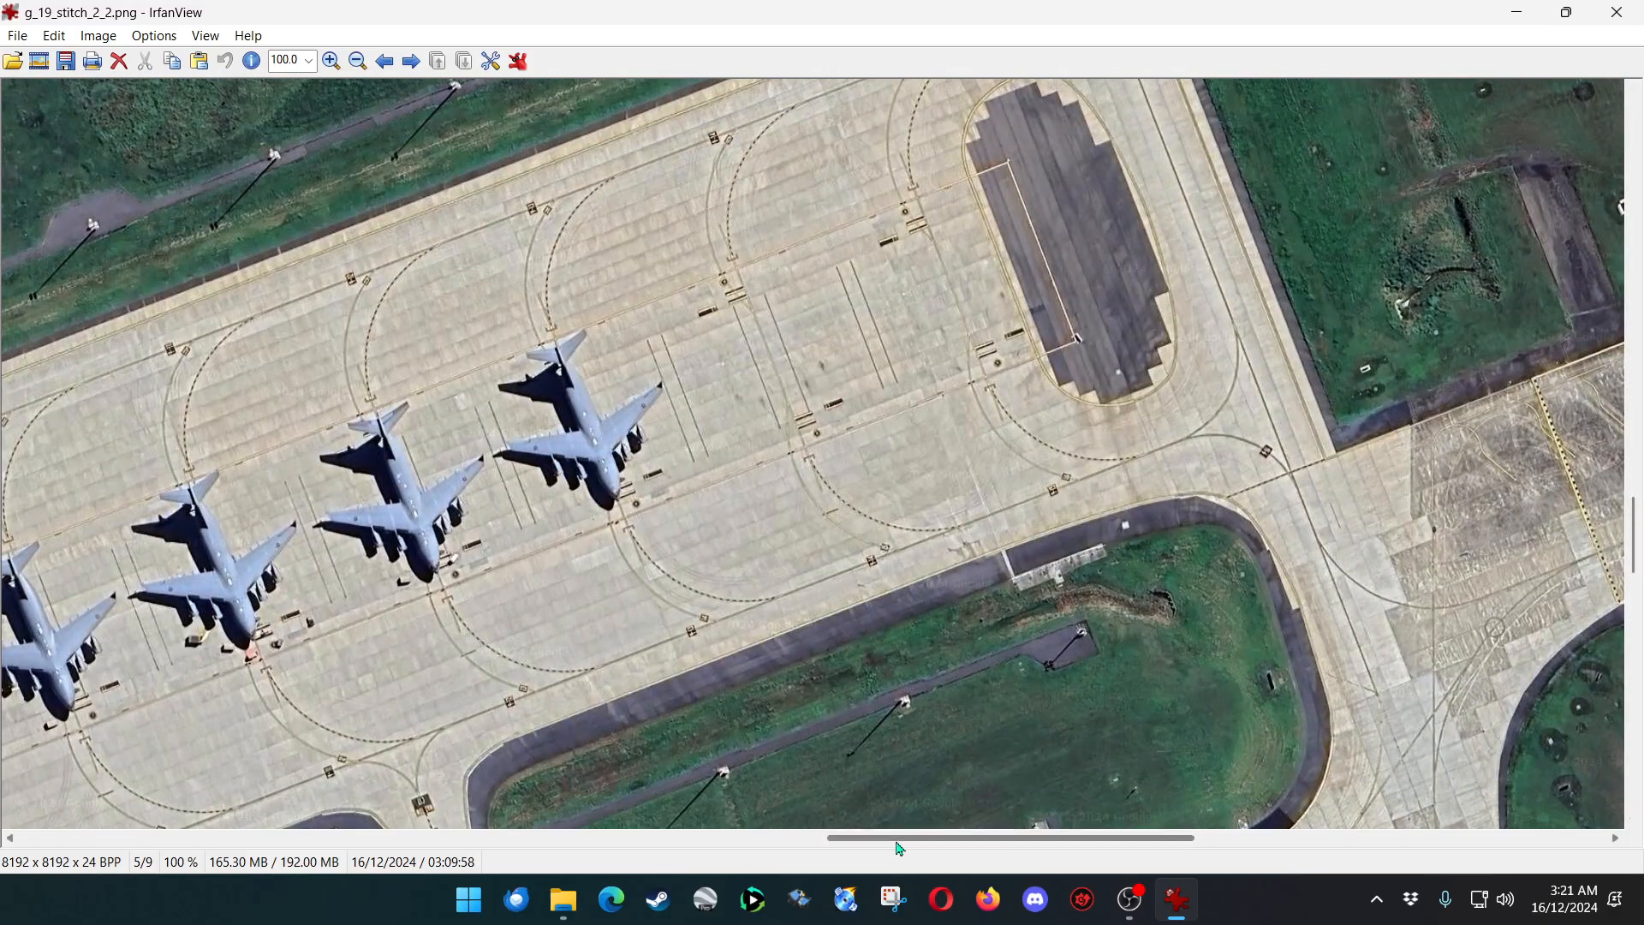
{"action": "left_click_drag", "start_coordinate": [899, 838], "coordinate": [736, 869]}
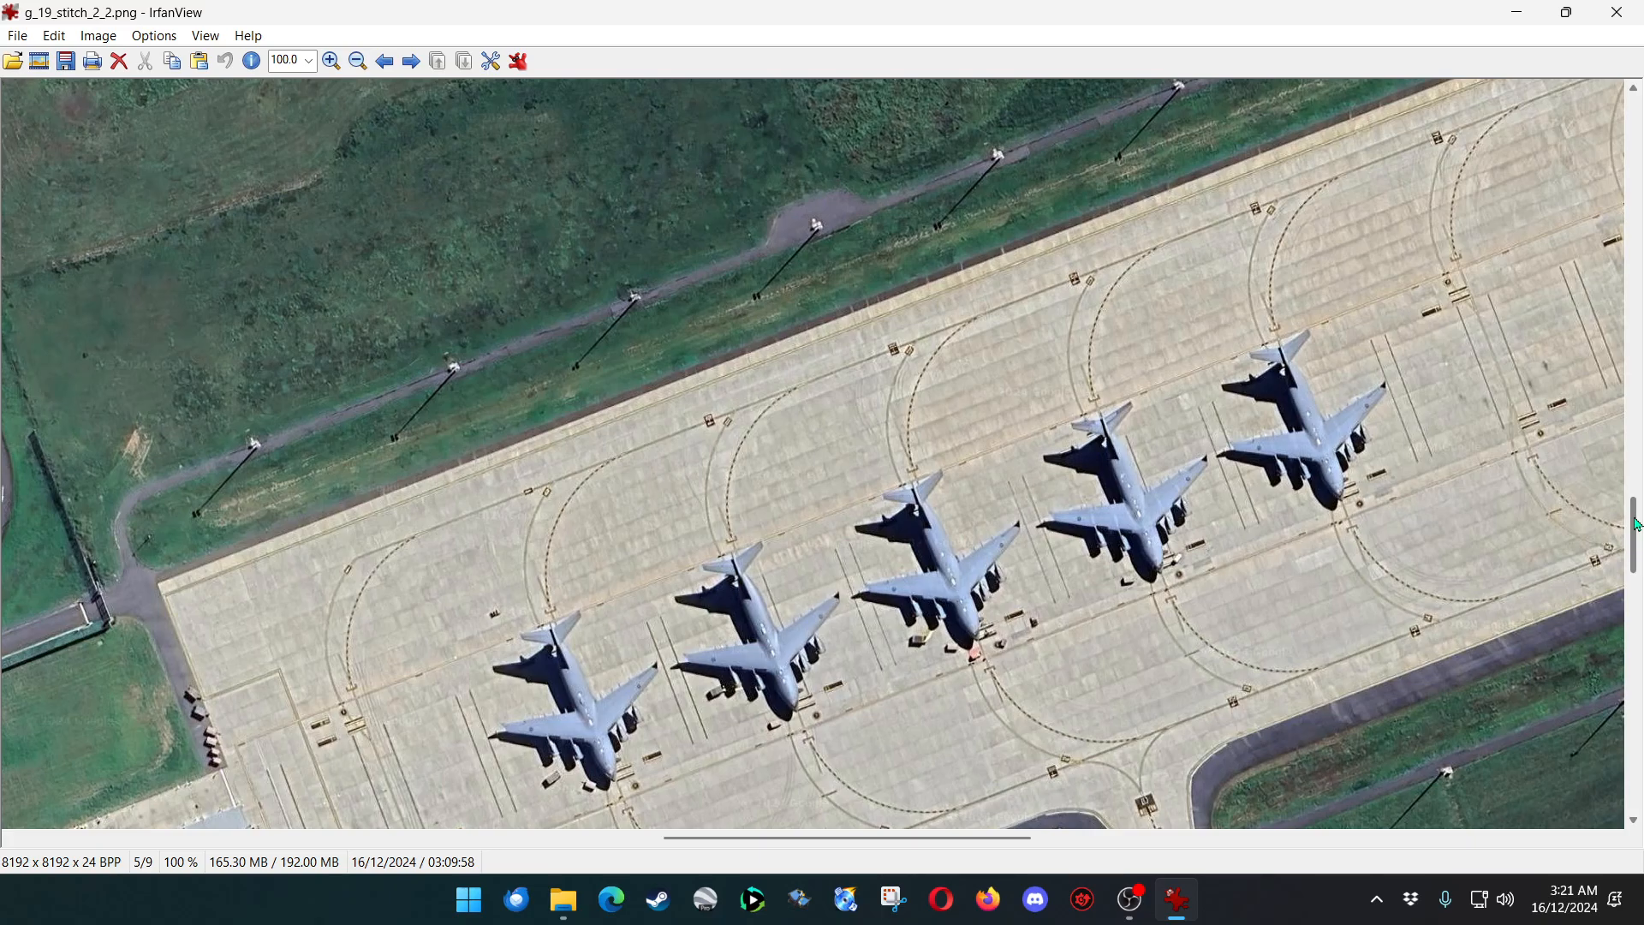
Examine the buildings, car parks and mown fields south of the aprons, and return to the row of transport aircraft.
{"action": "left_click_drag", "start_coordinate": [1637, 525], "coordinate": [1637, 772]}
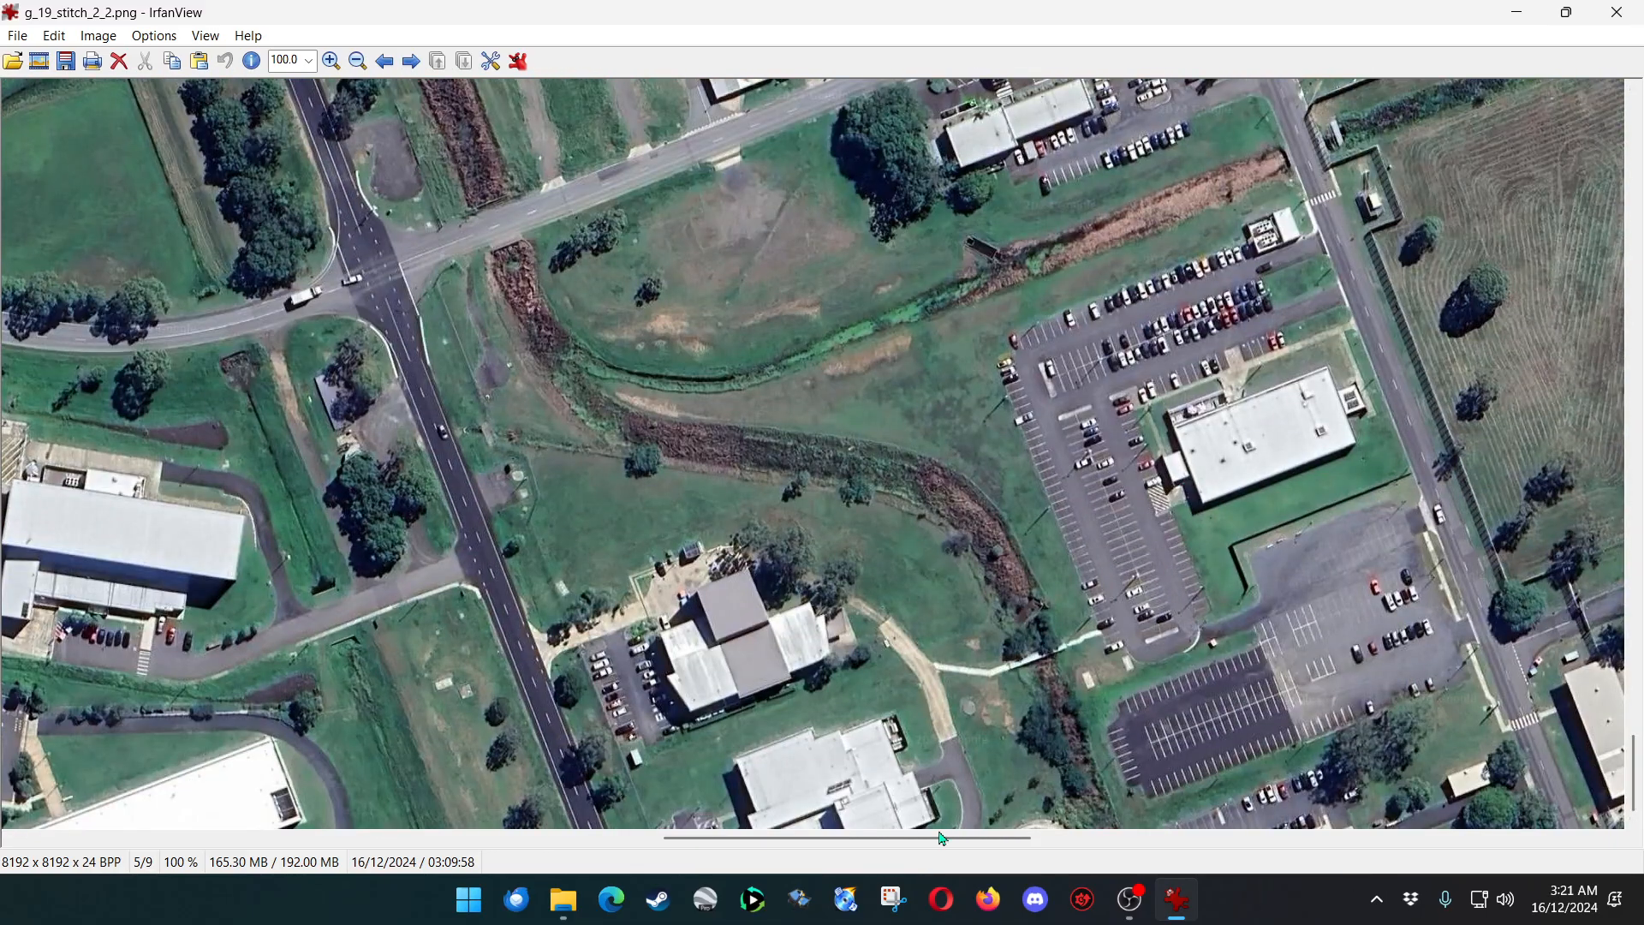
{"action": "left_click_drag", "start_coordinate": [947, 840], "coordinate": [1234, 842]}
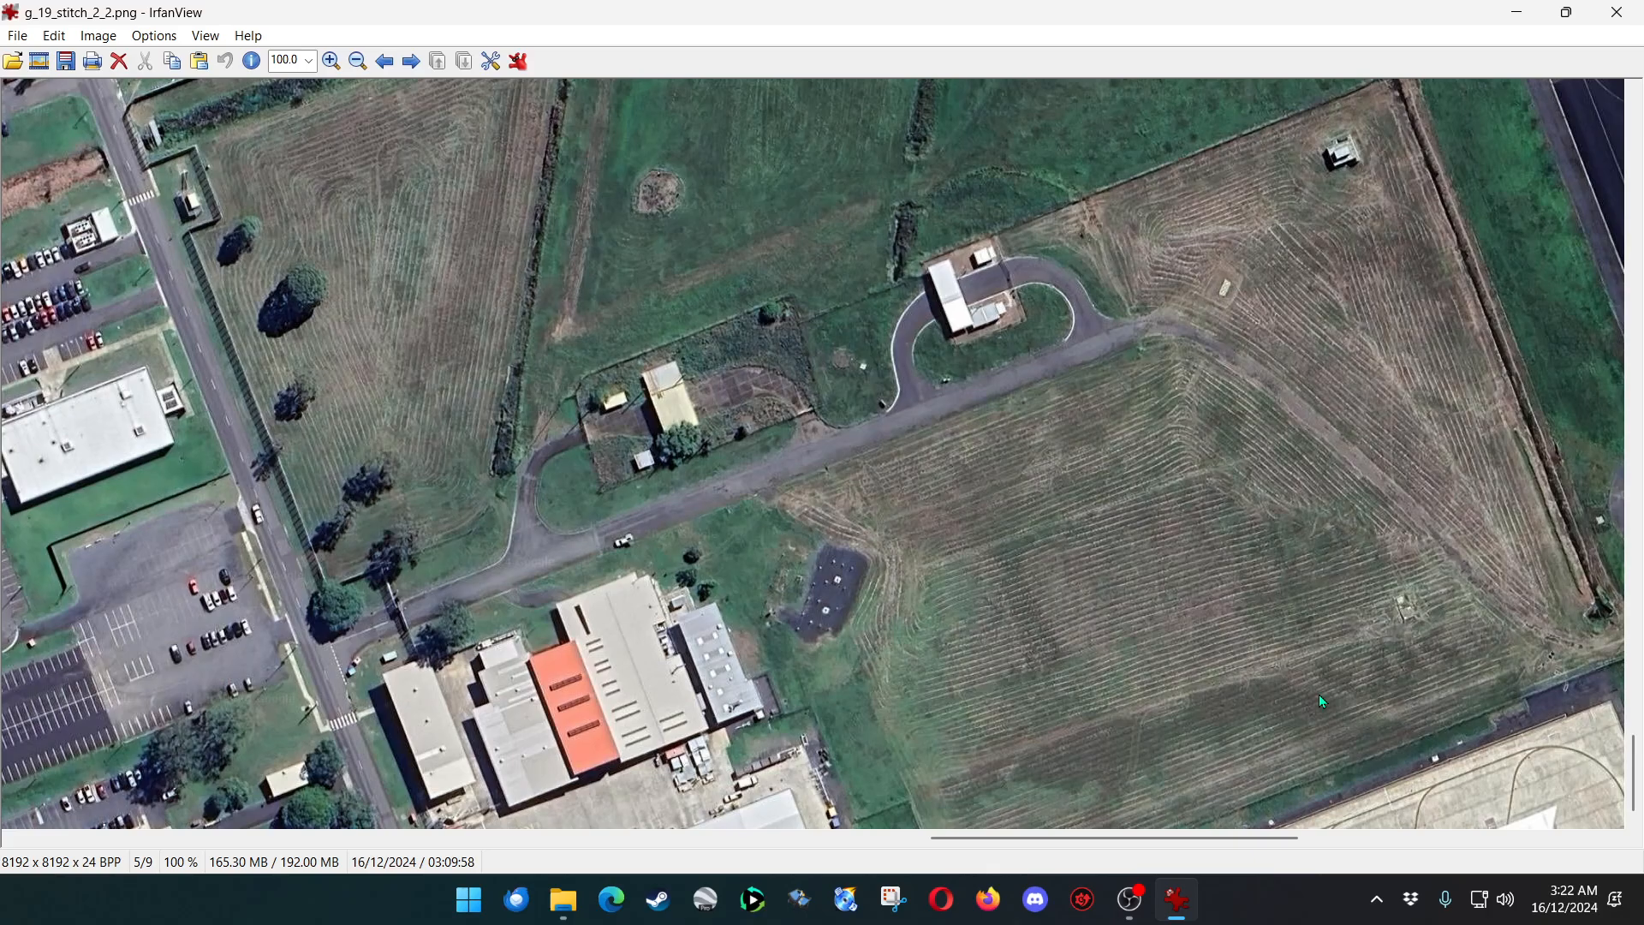
{"action": "left_click_drag", "start_coordinate": [1171, 840], "coordinate": [897, 843]}
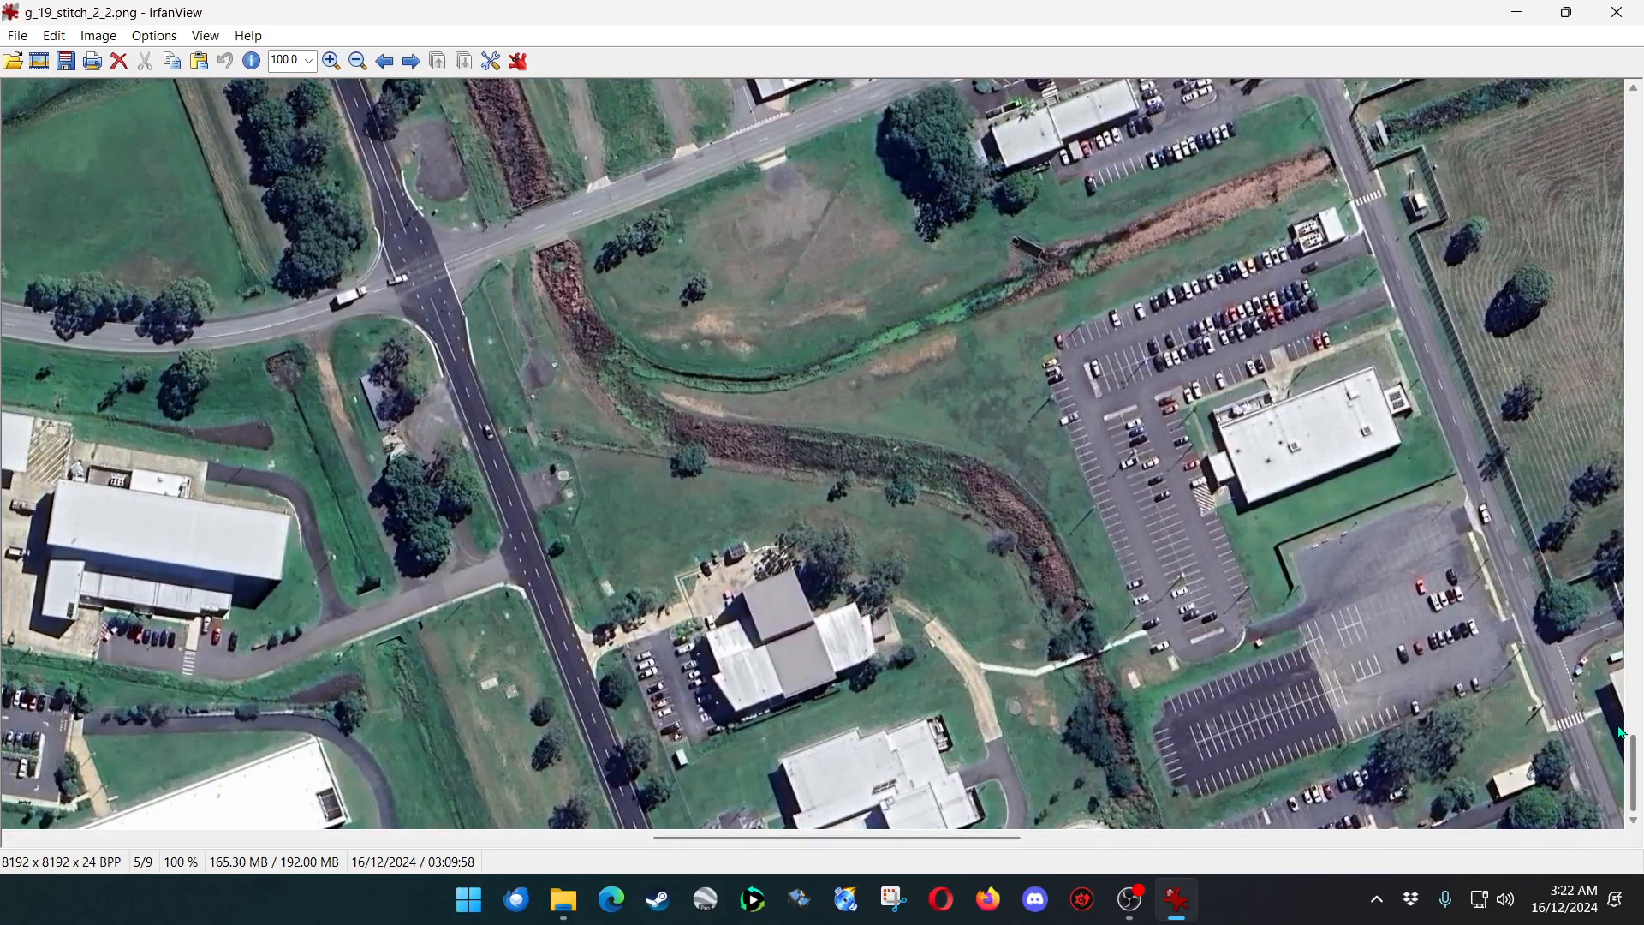
{"action": "left_click_drag", "start_coordinate": [1636, 775], "coordinate": [1640, 546]}
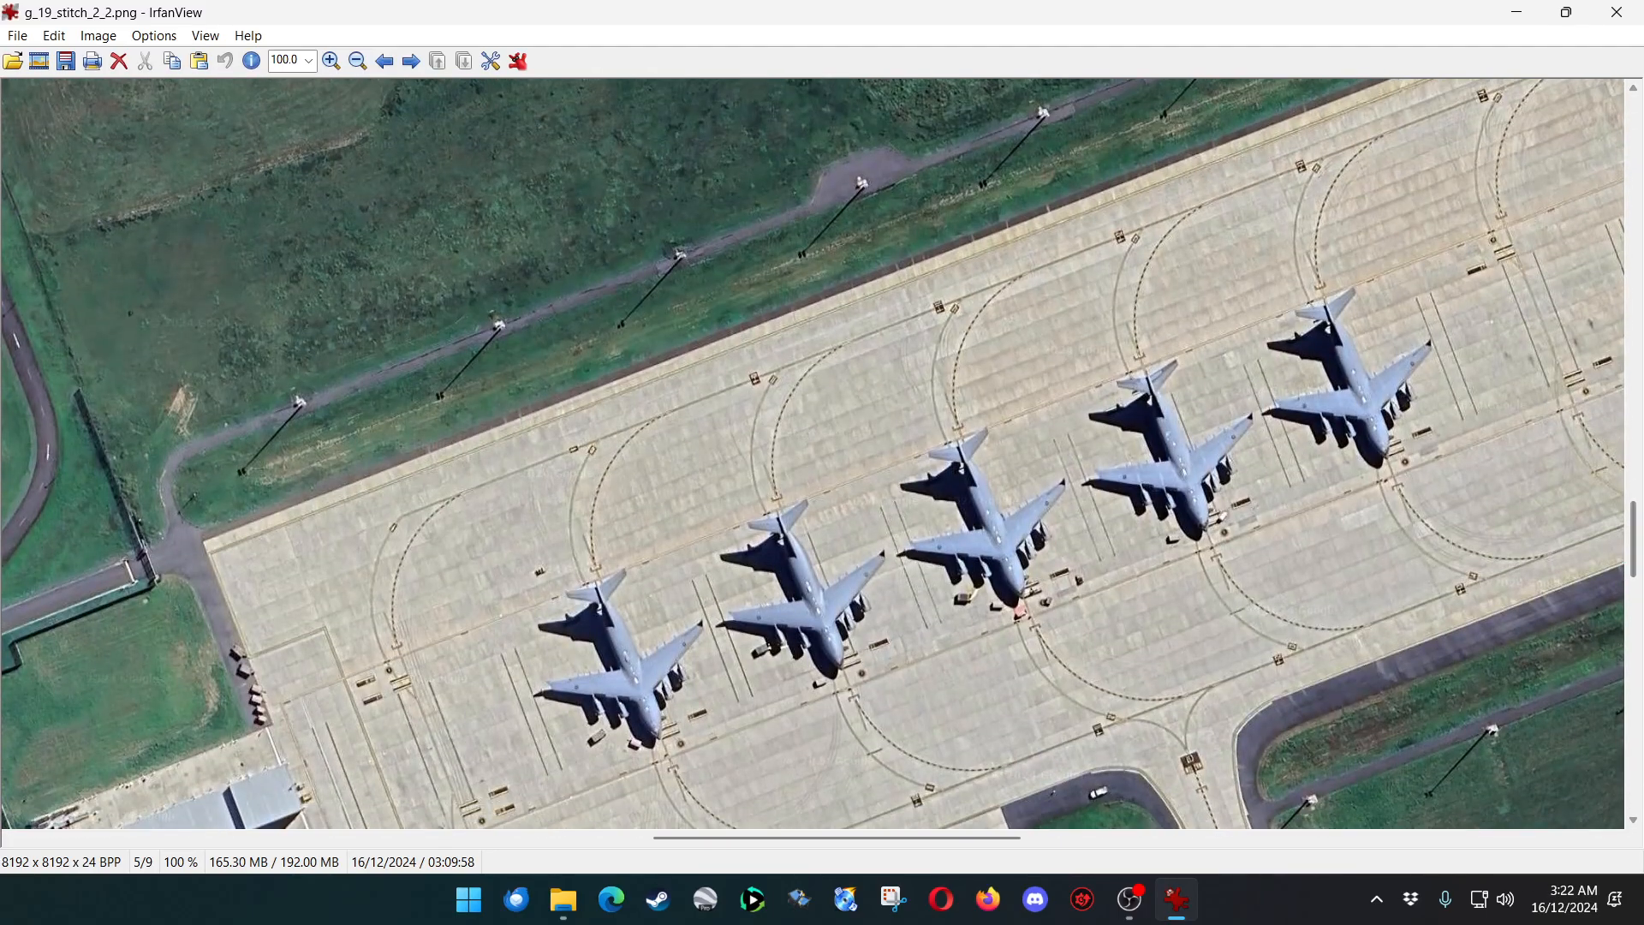
Examine the runway threshold east of the apron in g_19_stitch_2_2.png, and return to the row of grey transport aircraft.
{"action": "key", "text": "alt+Tab"}
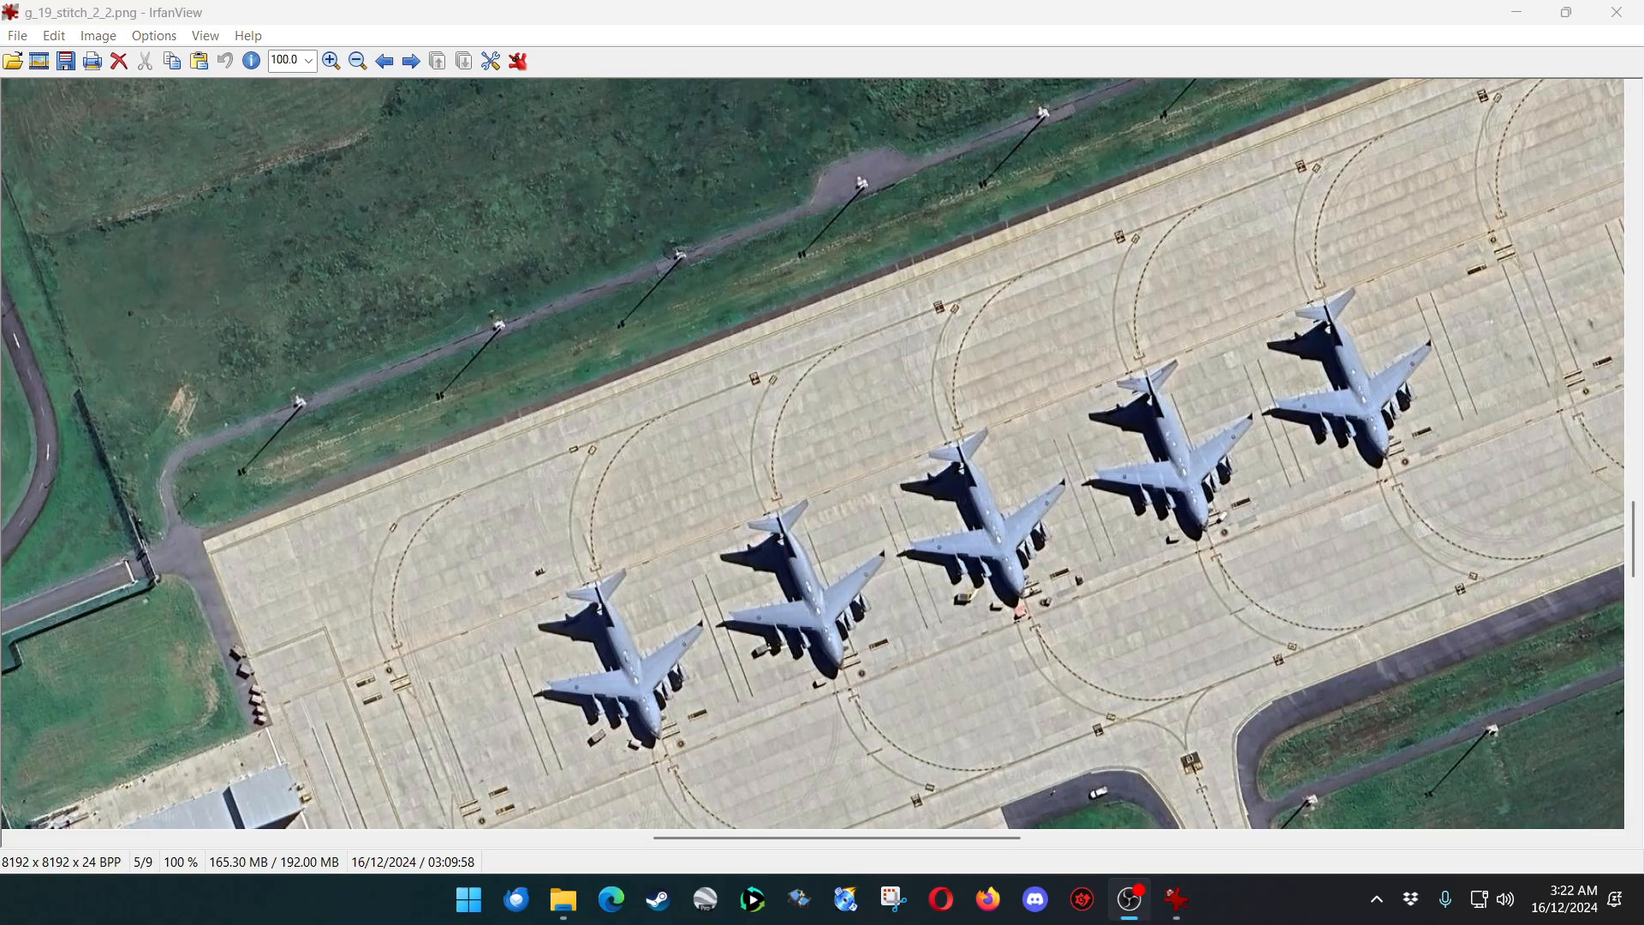
{"action": "left_click_drag", "start_coordinate": [899, 839], "coordinate": [1290, 860]}
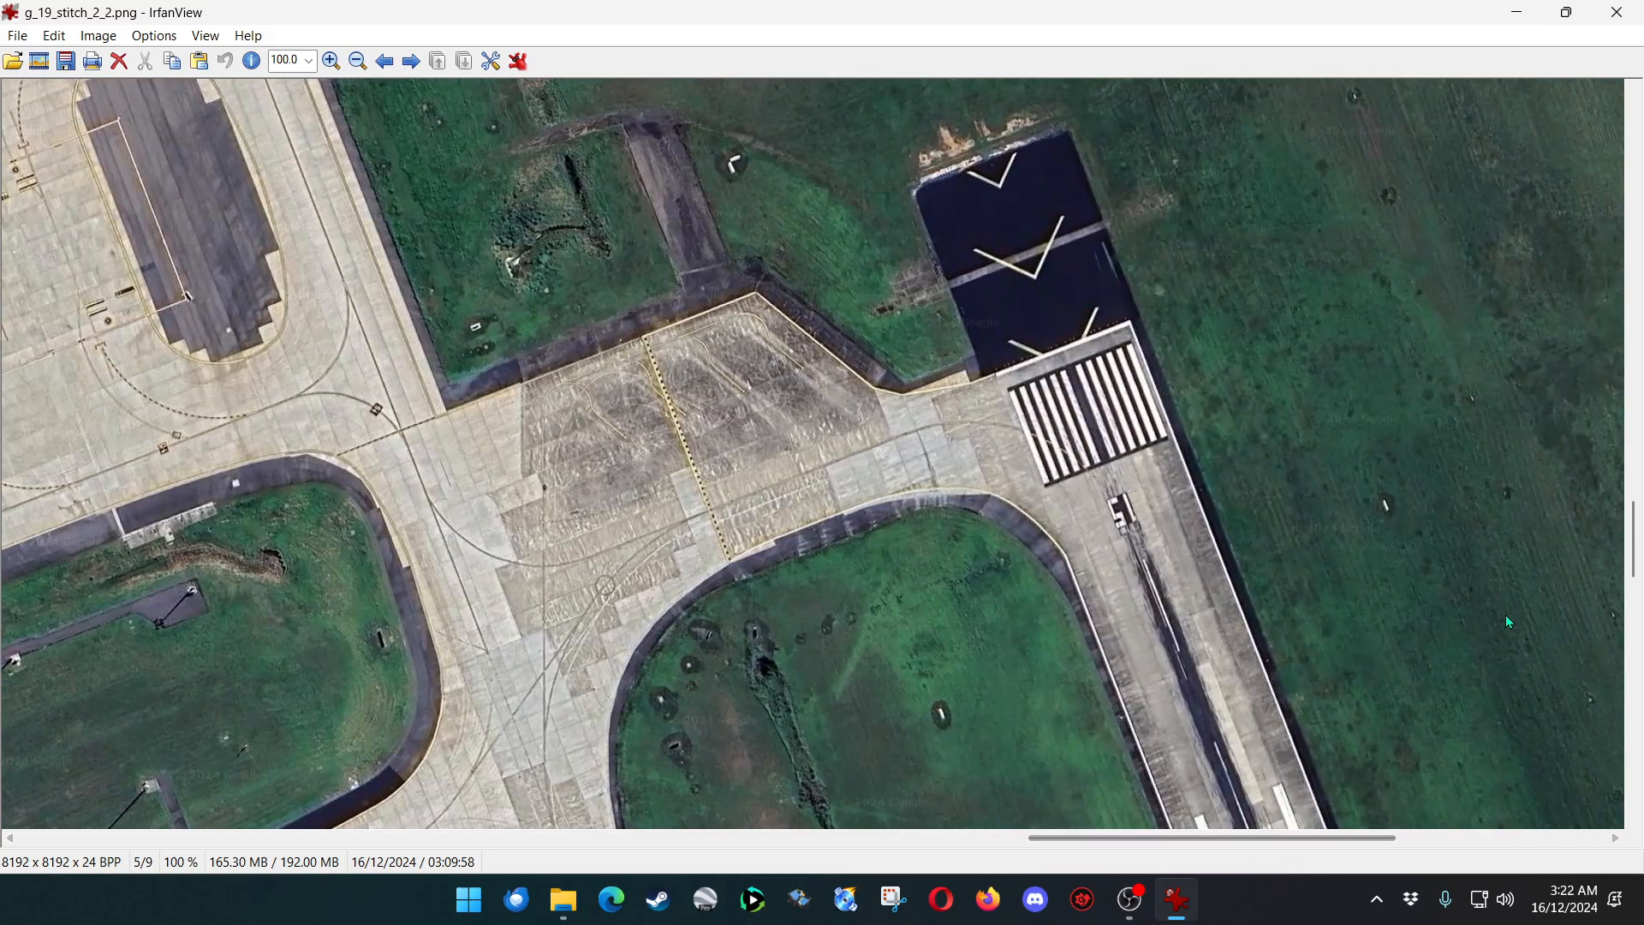
{"action": "left_click_drag", "start_coordinate": [1633, 541], "coordinate": [1635, 591]}
{"action": "left_click_drag", "start_coordinate": [1257, 846], "coordinate": [899, 859]}
{"action": "scroll", "coordinate": [991, 458], "scroll_direction": "down", "scroll_amount": 7}
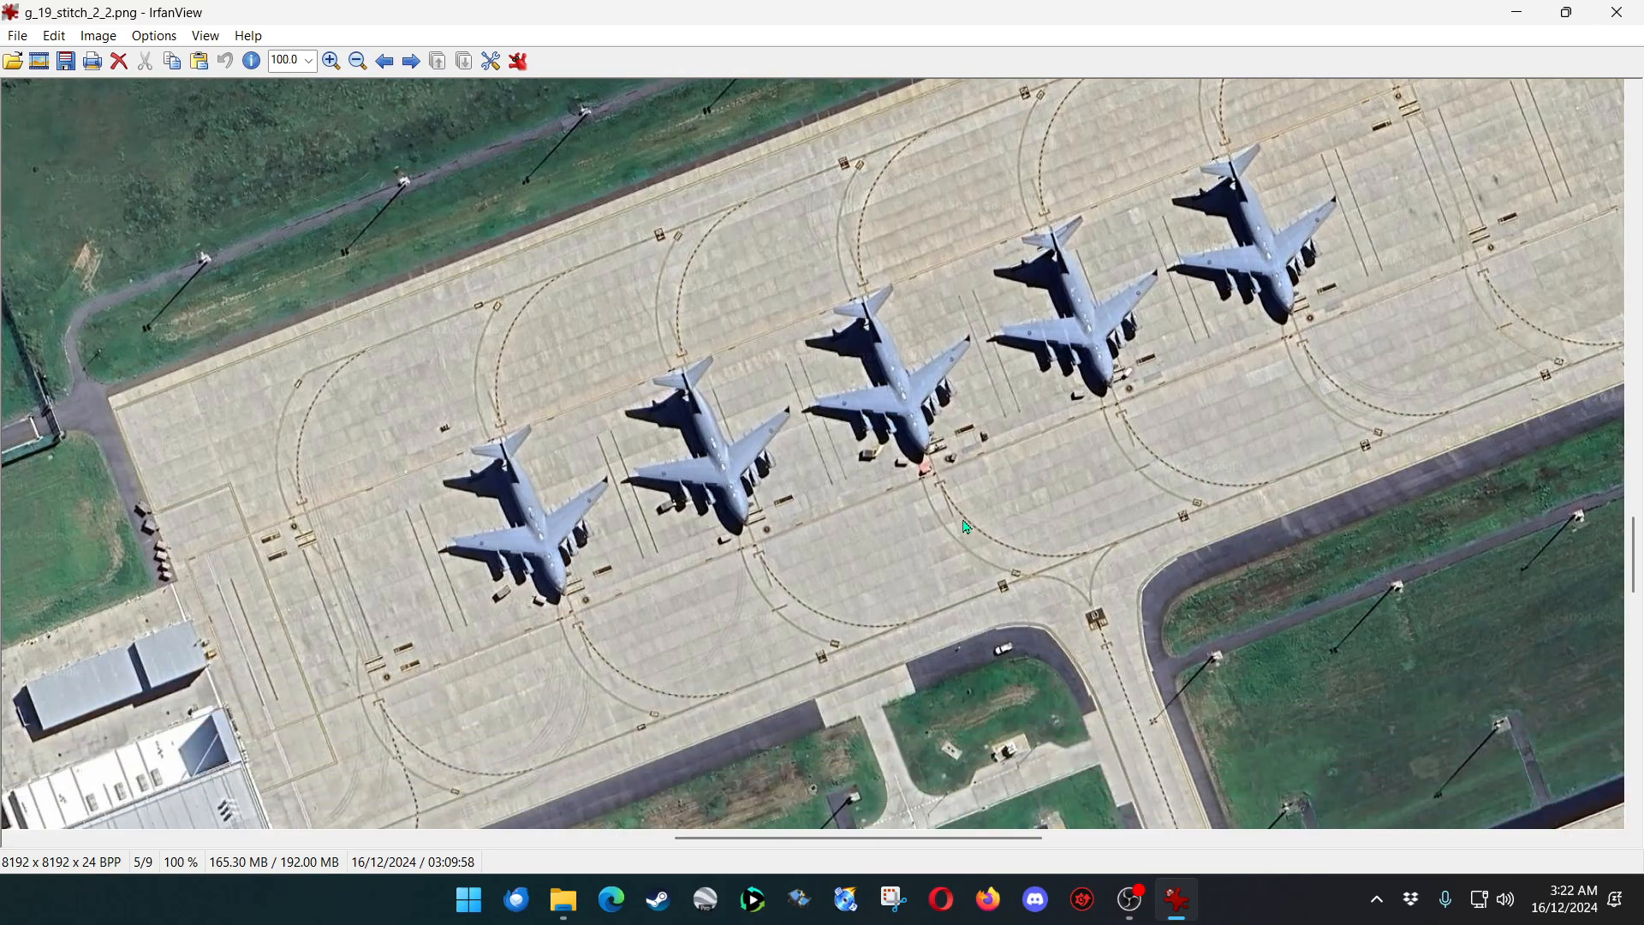
{"action": "scroll", "coordinate": [966, 527], "scroll_direction": "down", "scroll_amount": 1}
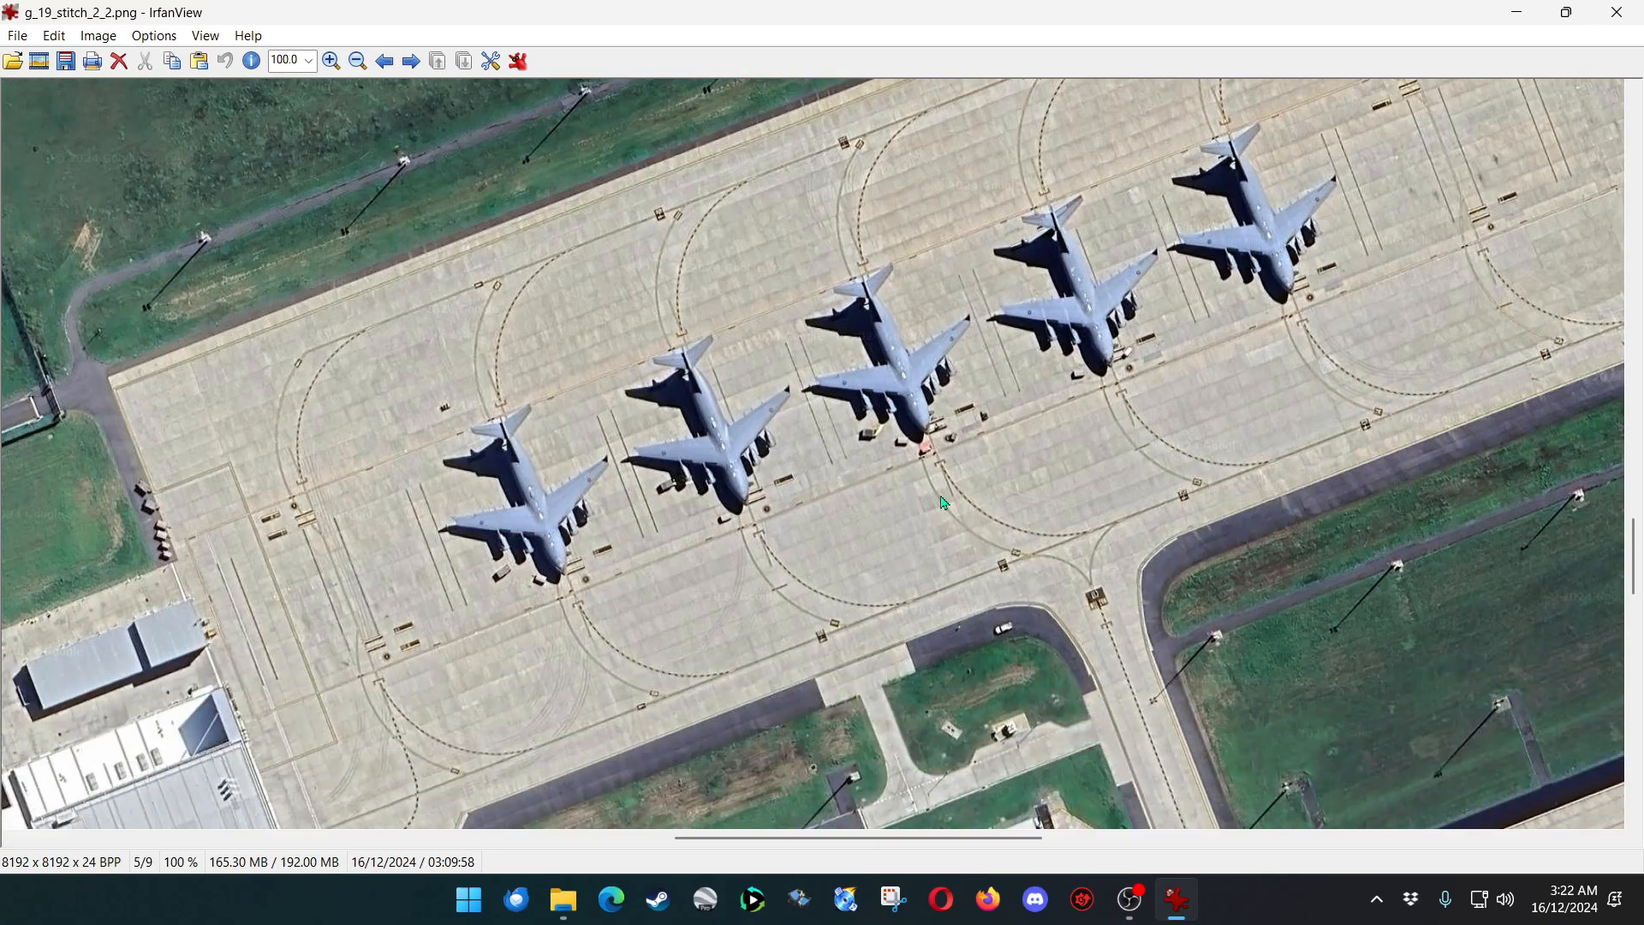
{"action": "scroll", "coordinate": [1039, 514], "scroll_direction": "down", "scroll_amount": 3}
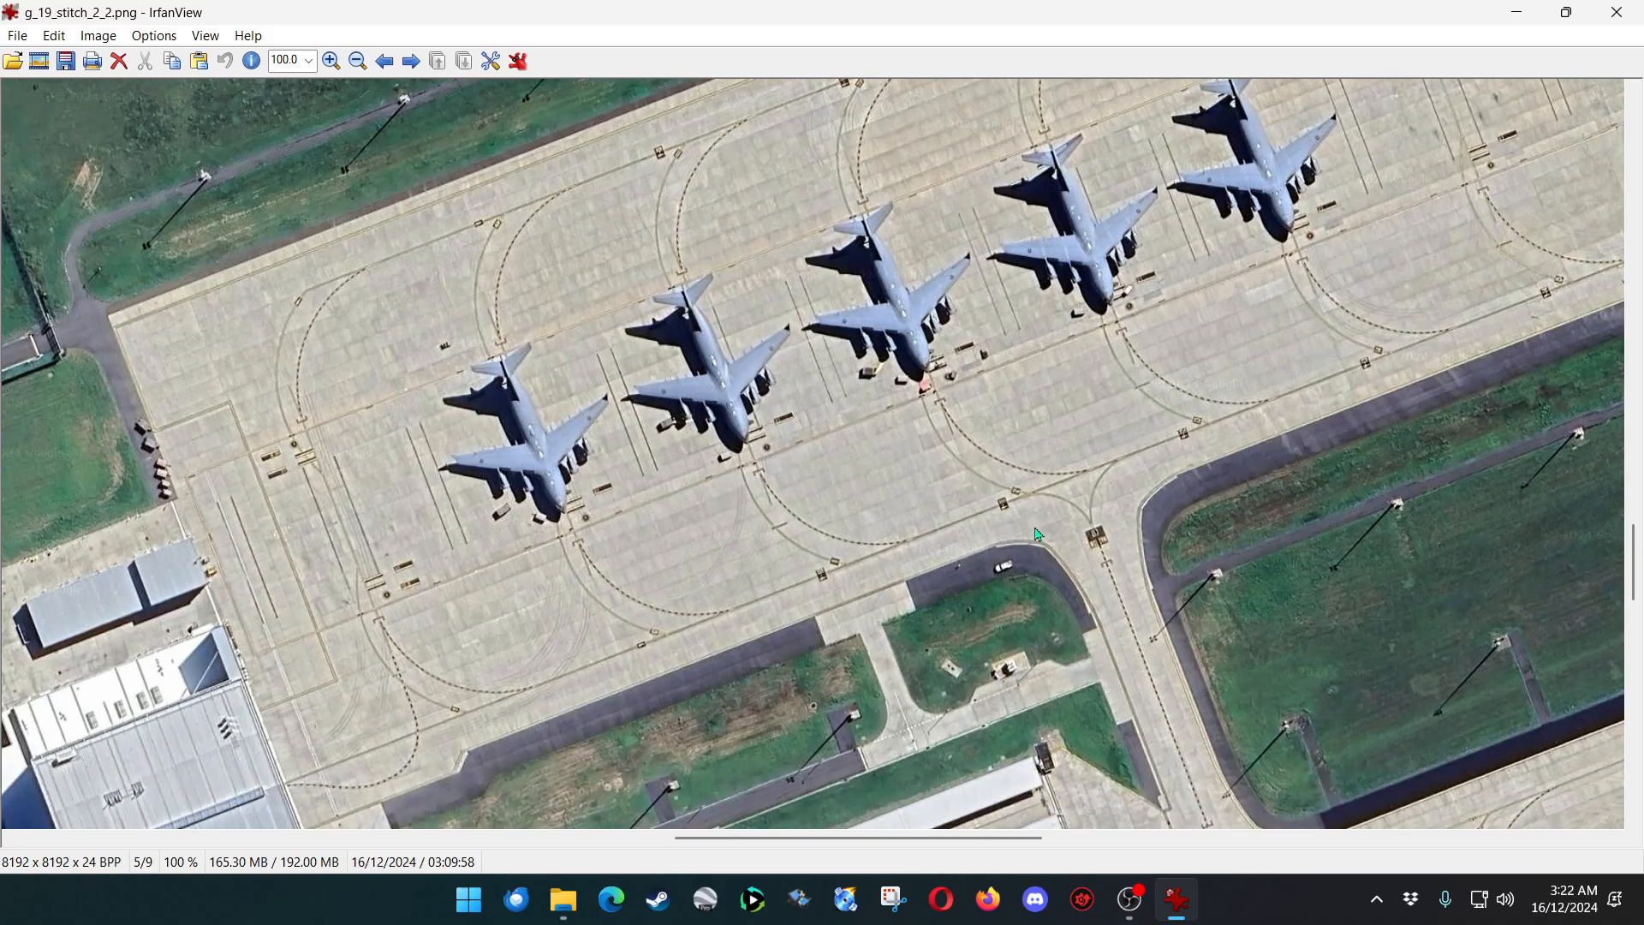
{"action": "scroll", "coordinate": [1039, 530], "scroll_direction": "up", "scroll_amount": 4}
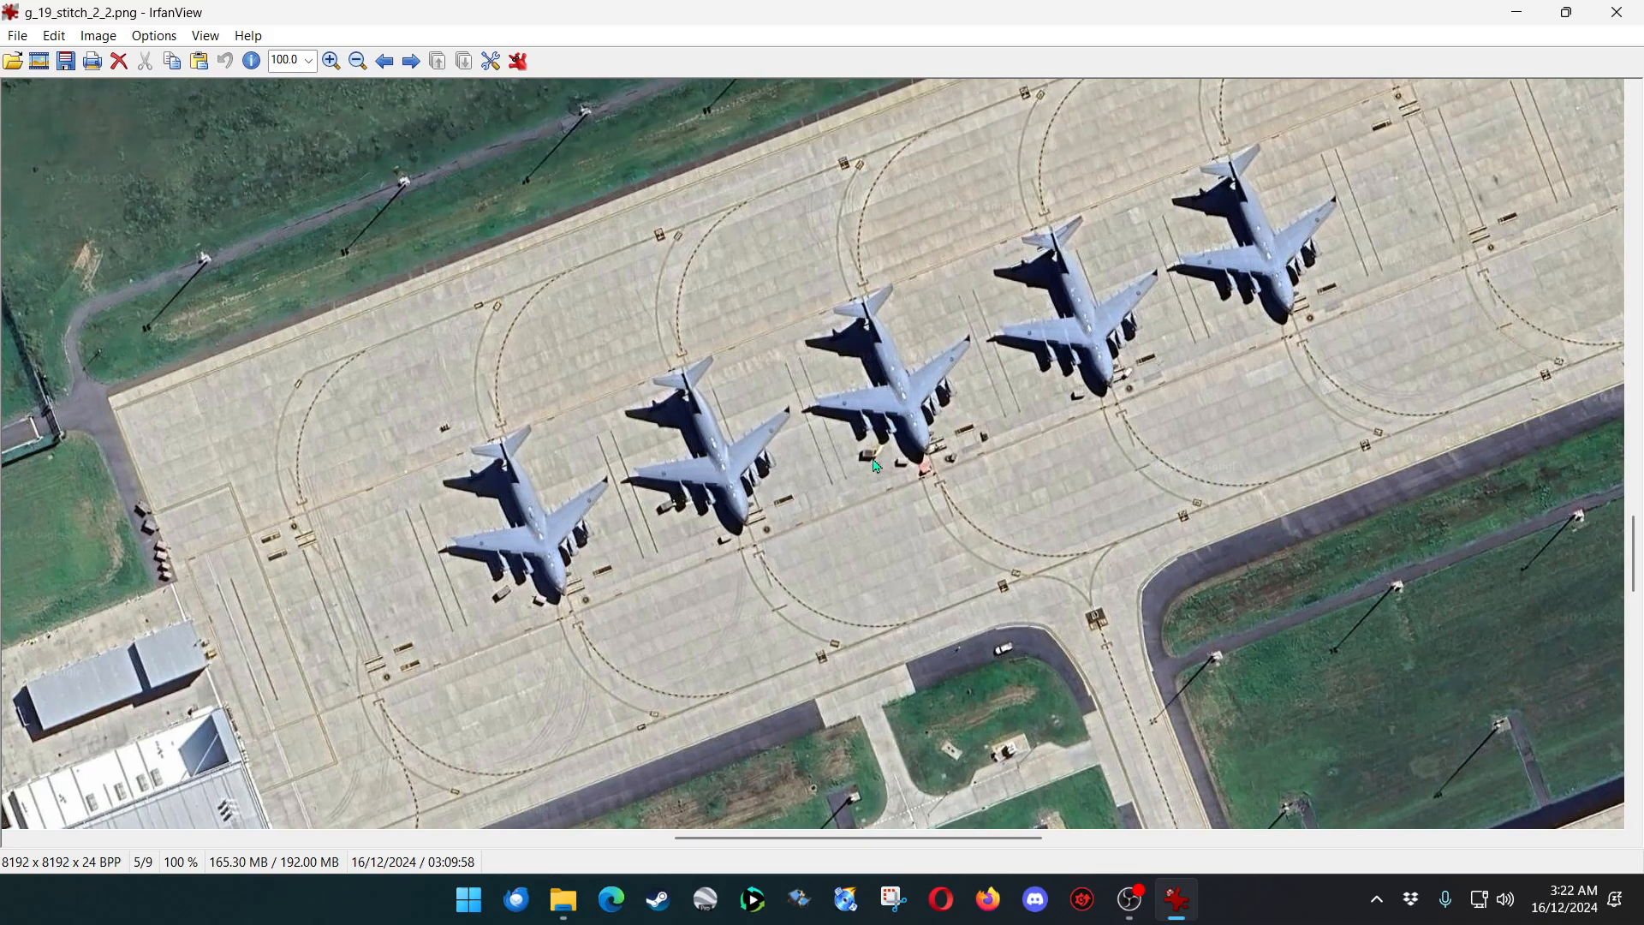
{"action": "scroll", "coordinate": [876, 467], "scroll_direction": "up", "scroll_amount": 4}
{"action": "scroll", "coordinate": [834, 467], "scroll_direction": "down", "scroll_amount": 4}
{"action": "scroll", "coordinate": [835, 465], "scroll_direction": "up", "scroll_amount": 3}
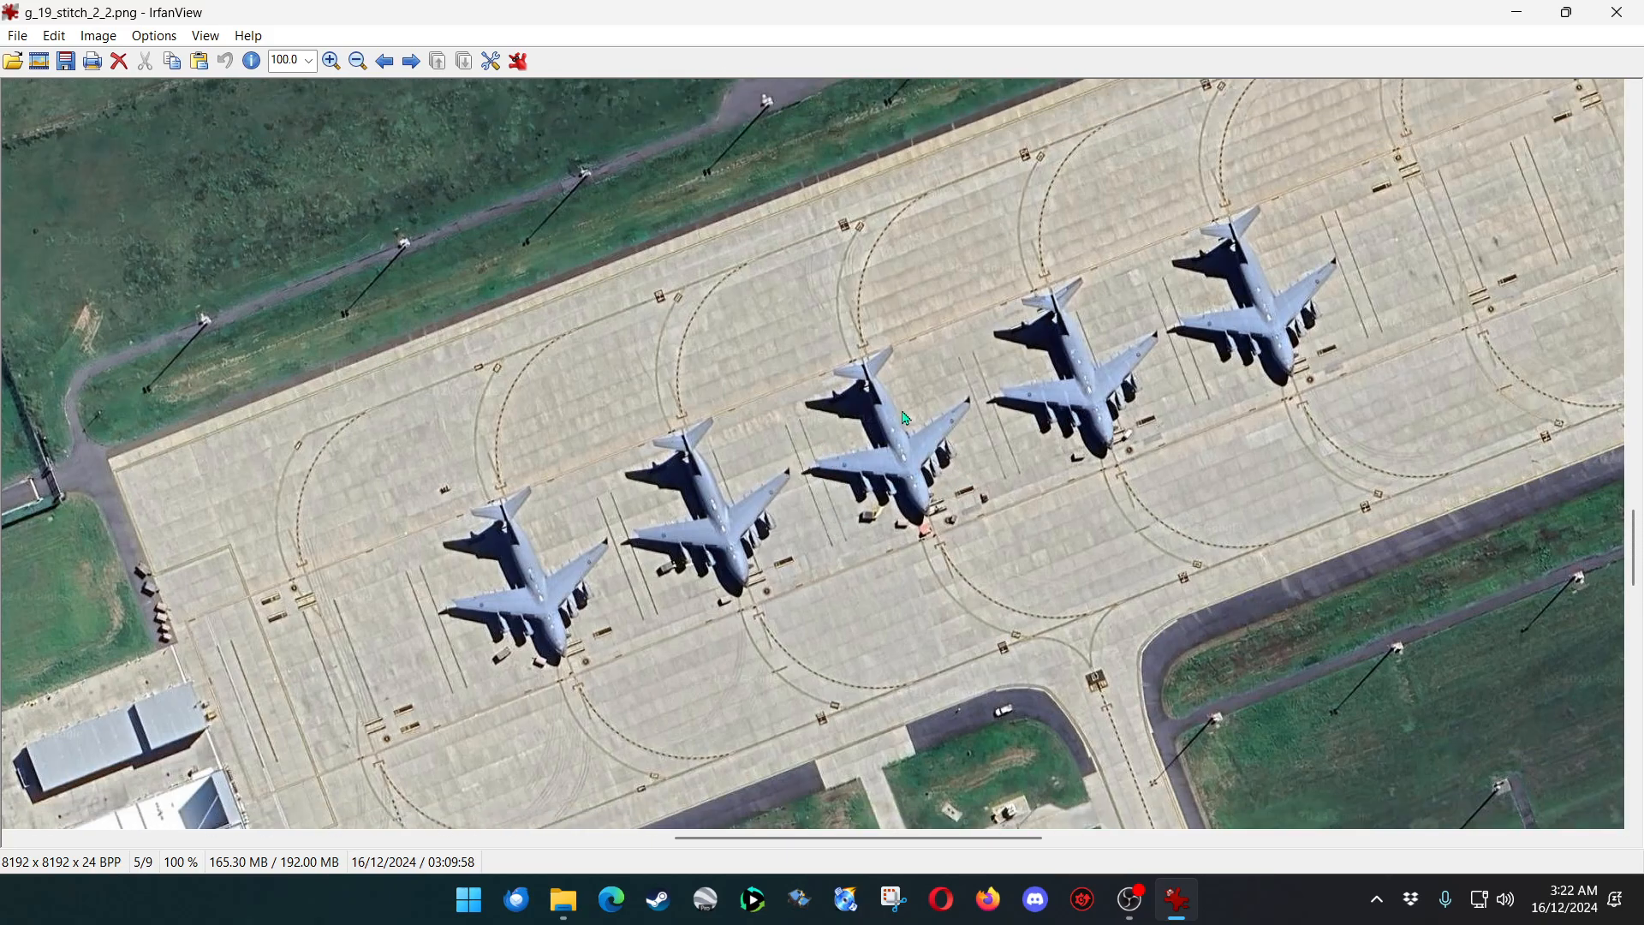
Examine the apron east of the transport aircraft up to the dark oval island, and clear the rectangular selection beside the aircraft.
{"action": "left_click_drag", "start_coordinate": [714, 318], "coordinate": [797, 387]}
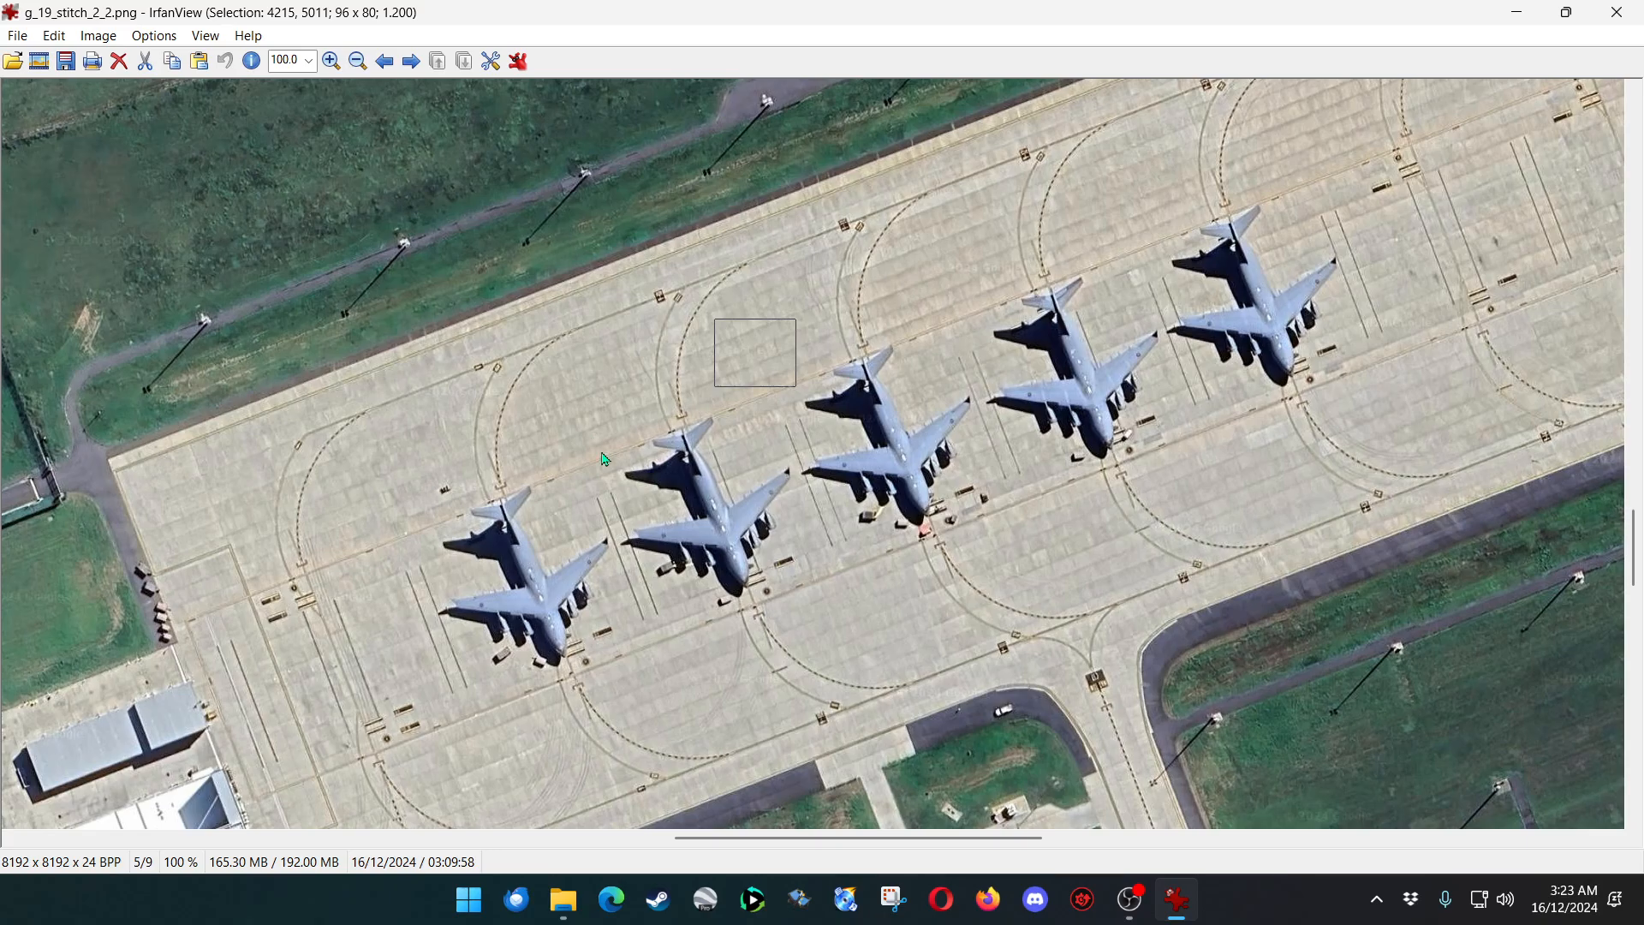
{"action": "left_click_drag", "start_coordinate": [839, 837], "coordinate": [962, 857]}
{"action": "scroll", "coordinate": [860, 572], "scroll_direction": "up", "scroll_amount": 3}
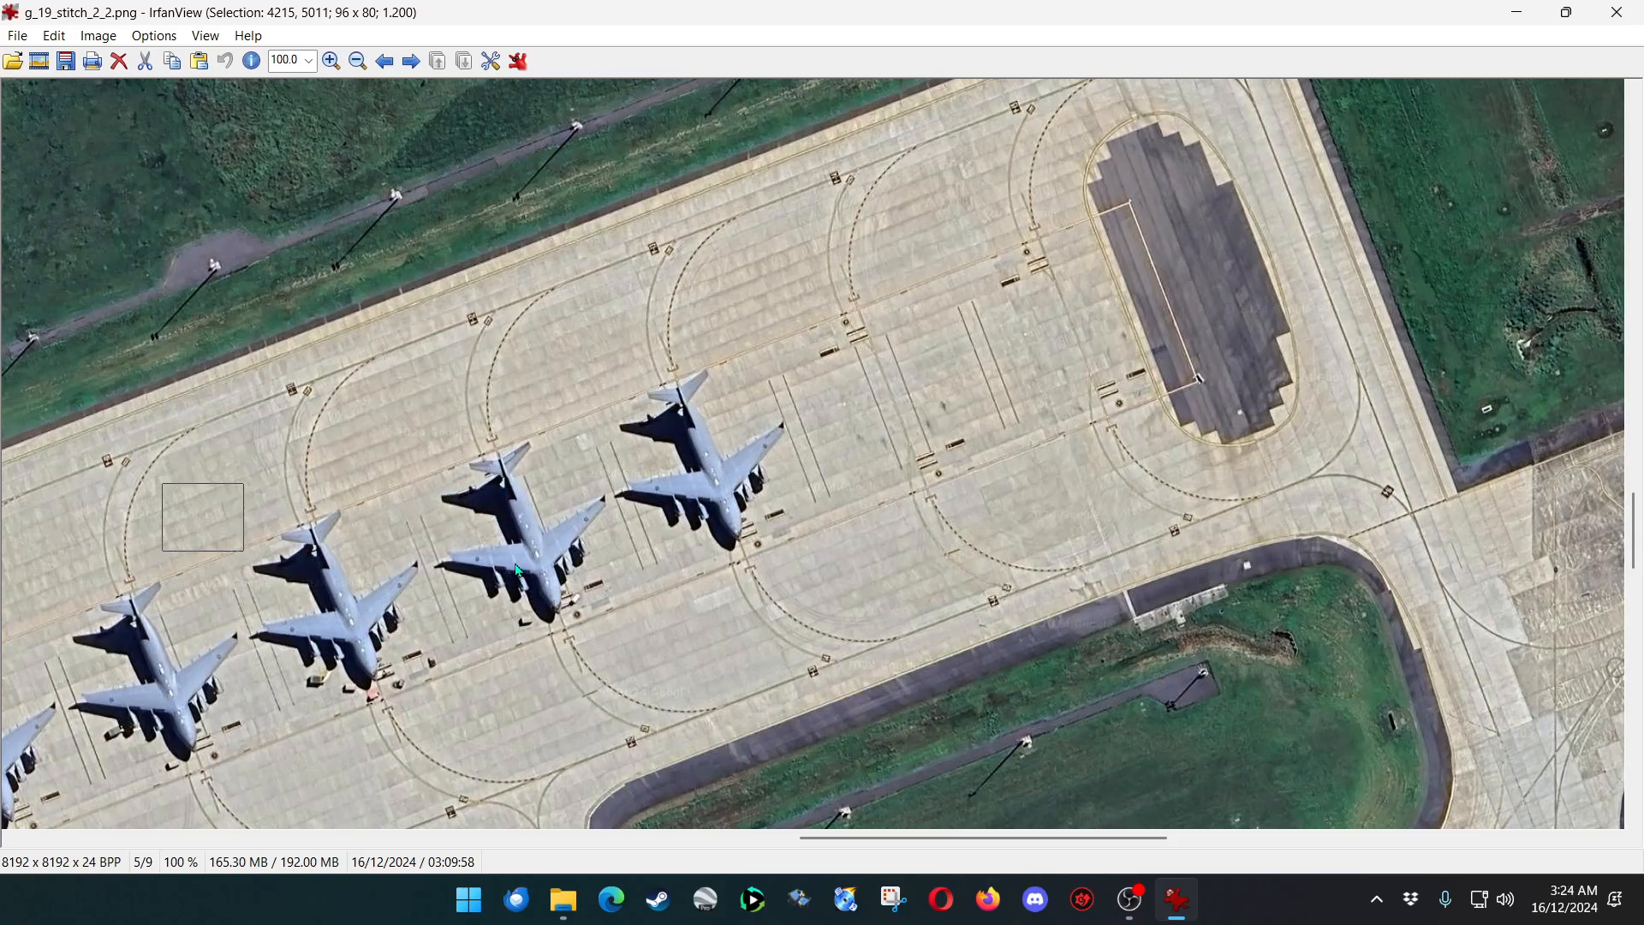
{"action": "left_click_drag", "start_coordinate": [879, 853], "coordinate": [729, 852]}
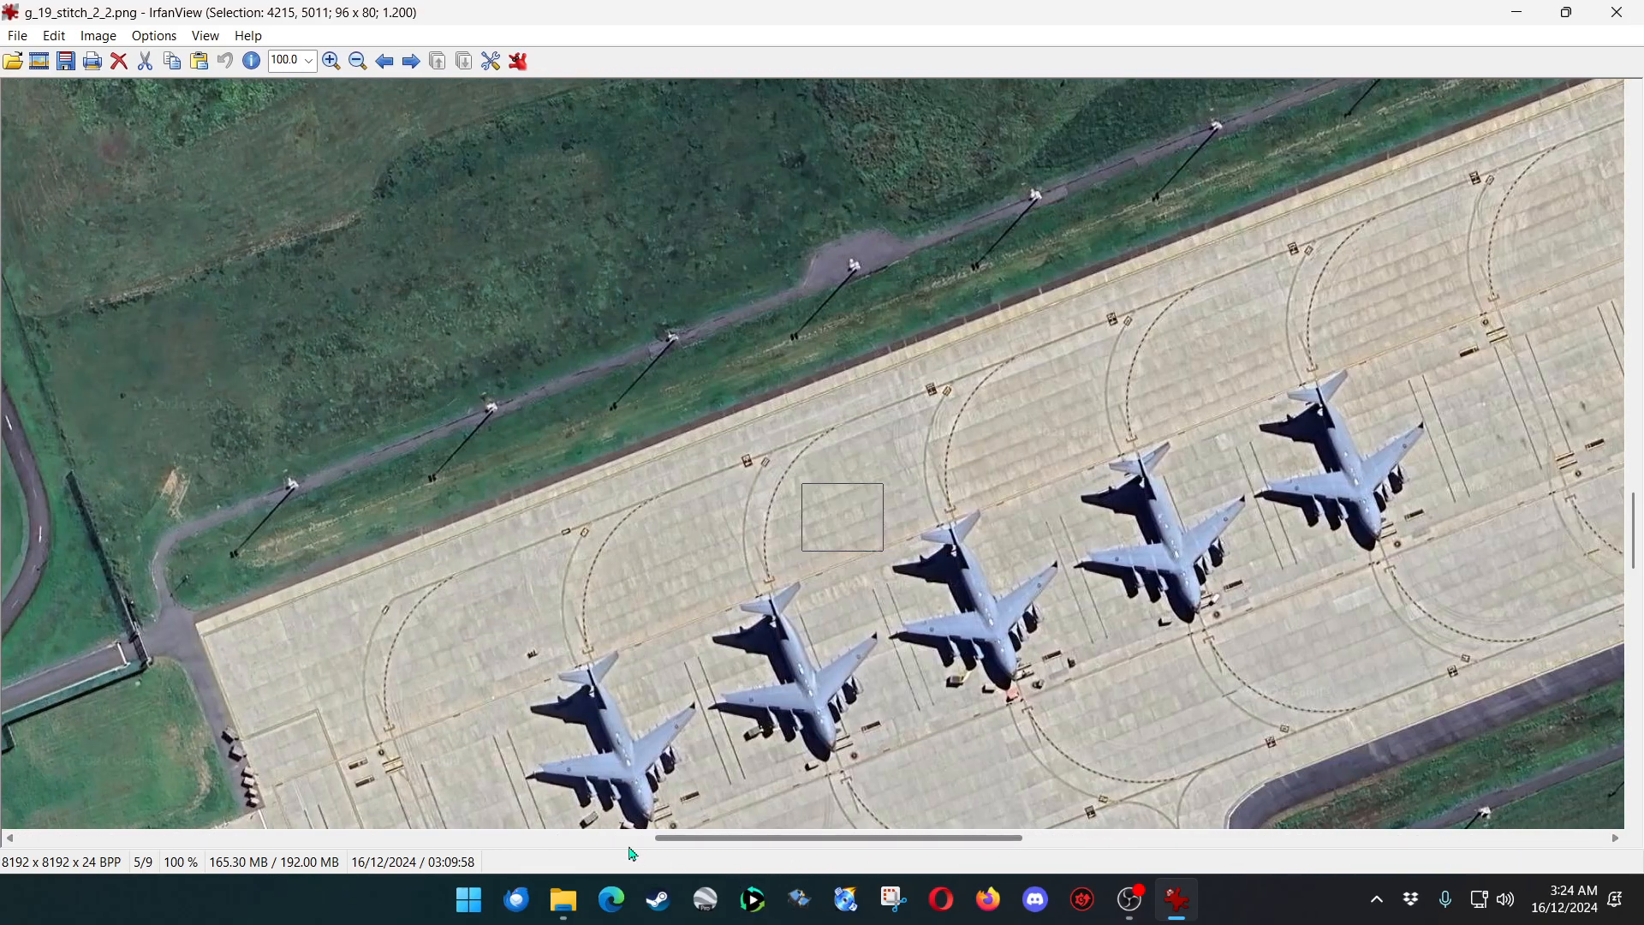
{"action": "left_click", "coordinate": [745, 567]}
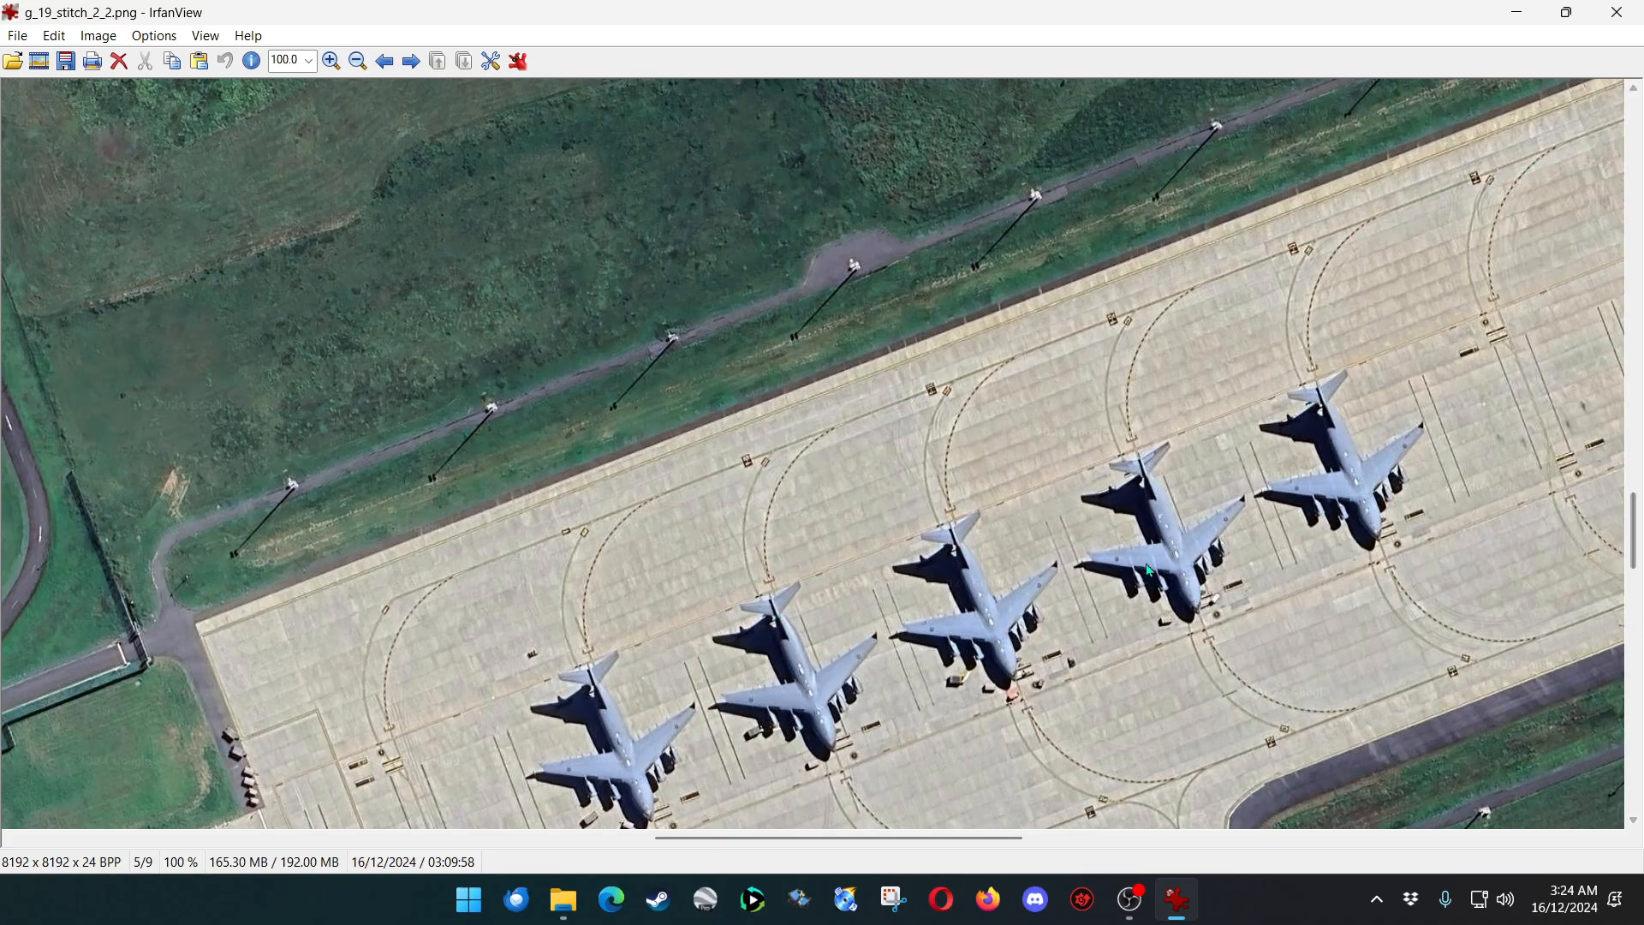
Examine the large hangar, car park and terminal buildings south of the transport aircraft, and return to the aircraft row.
{"action": "scroll", "coordinate": [1150, 570], "scroll_direction": "down", "scroll_amount": 5}
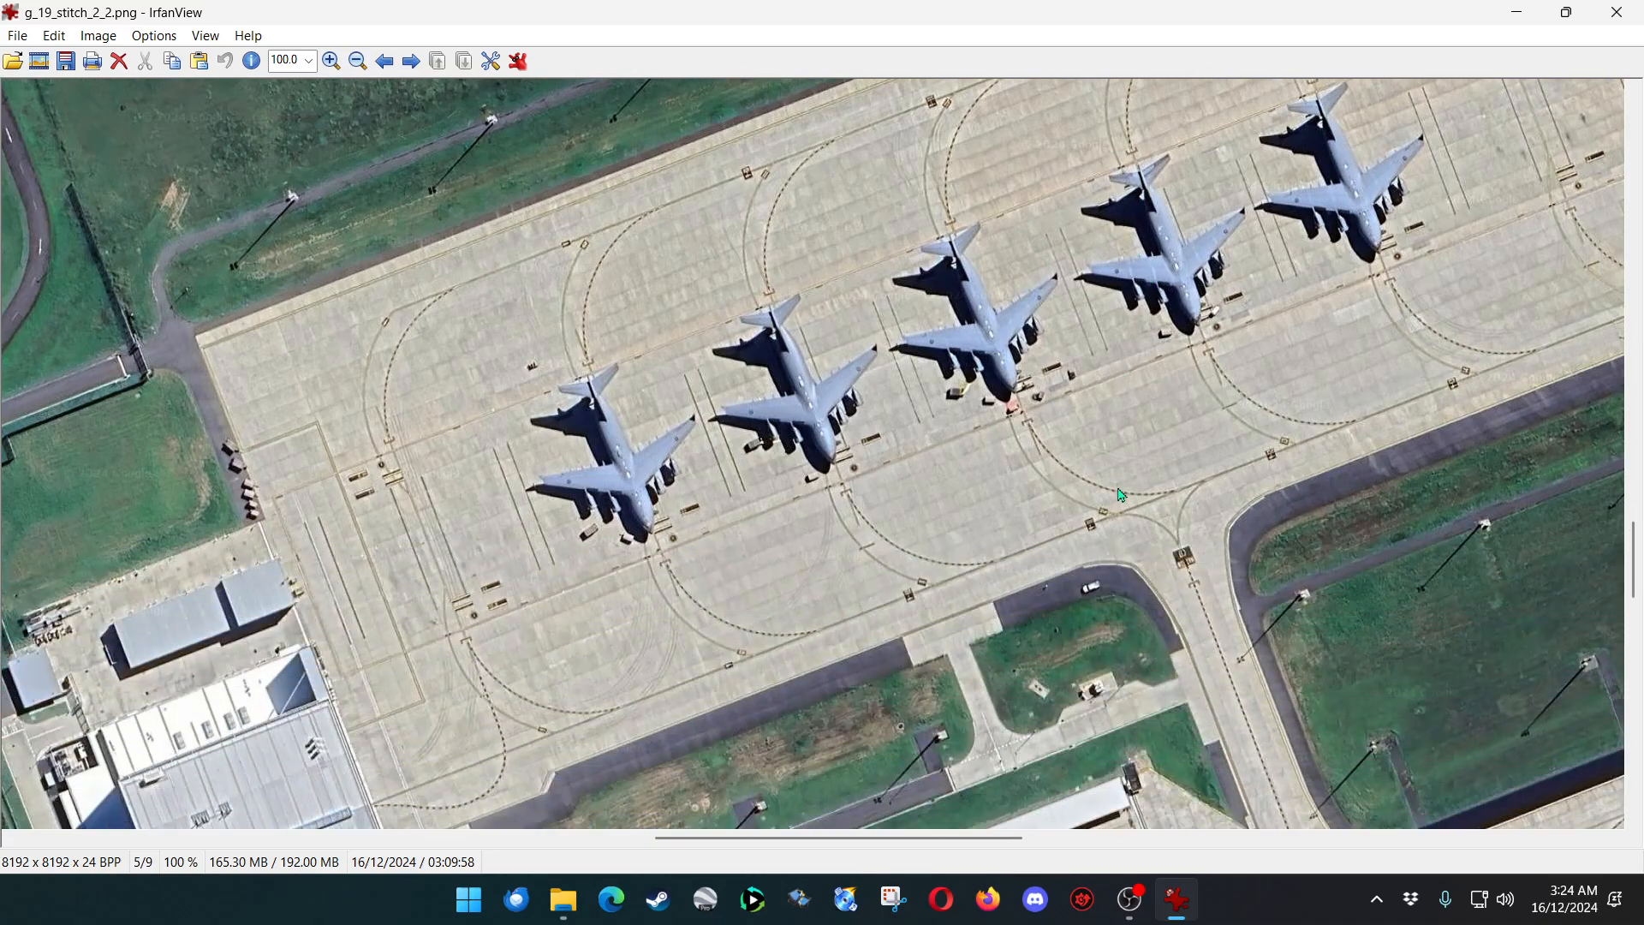
{"action": "scroll", "coordinate": [1120, 492], "scroll_direction": "down", "scroll_amount": 3}
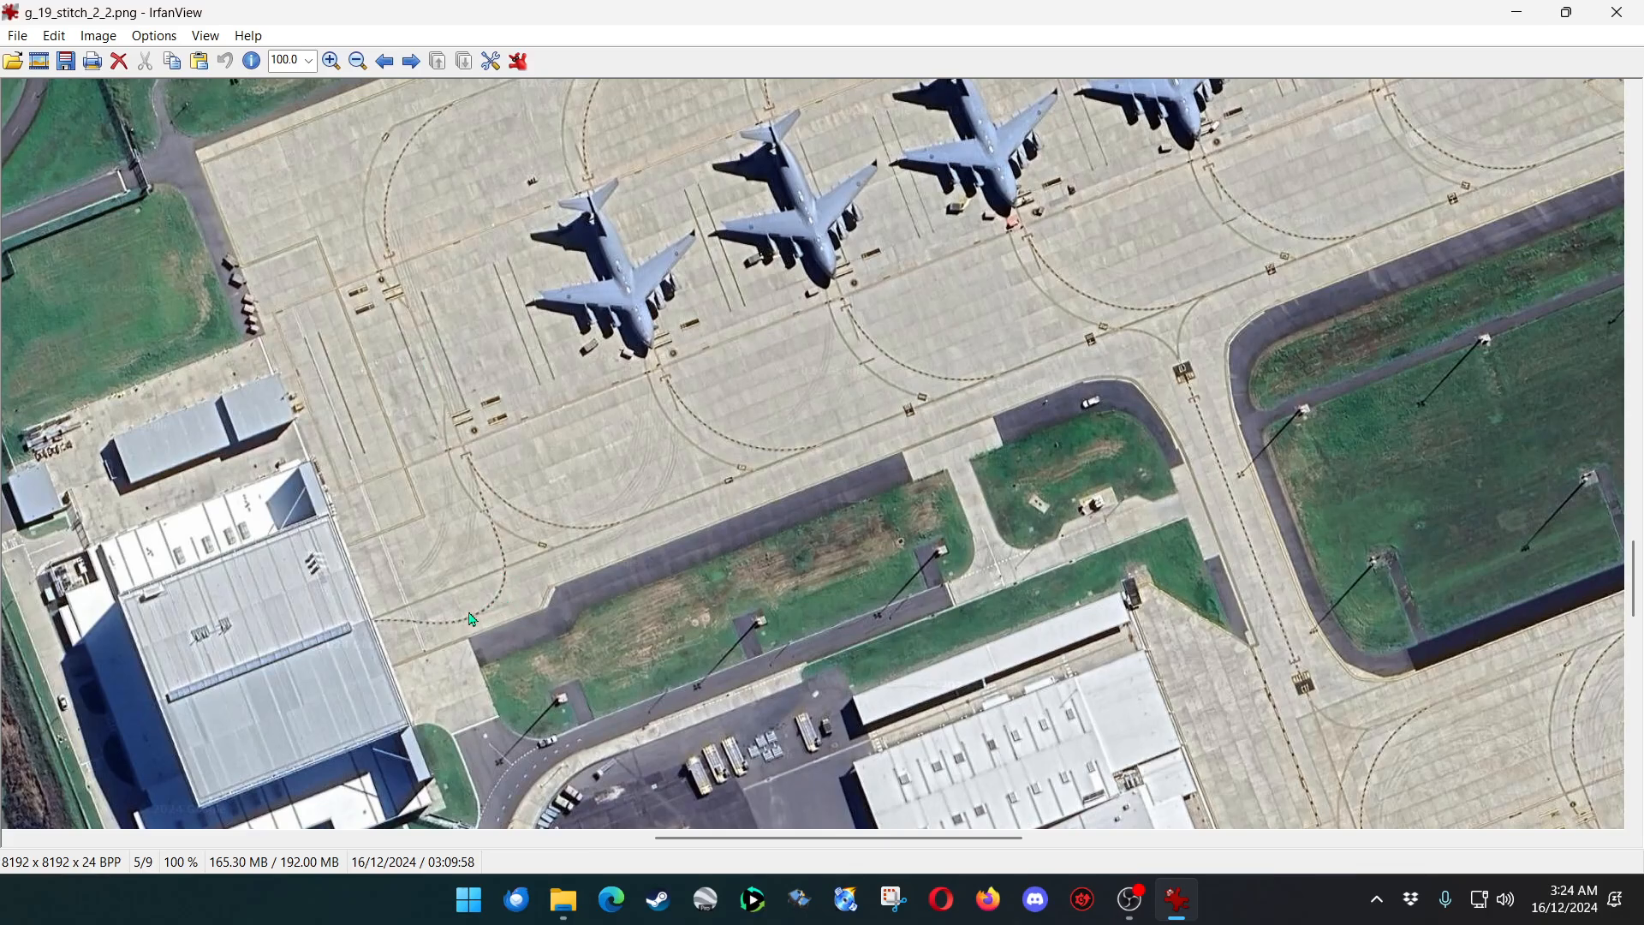
{"action": "scroll", "coordinate": [693, 369], "scroll_direction": "down", "scroll_amount": 3}
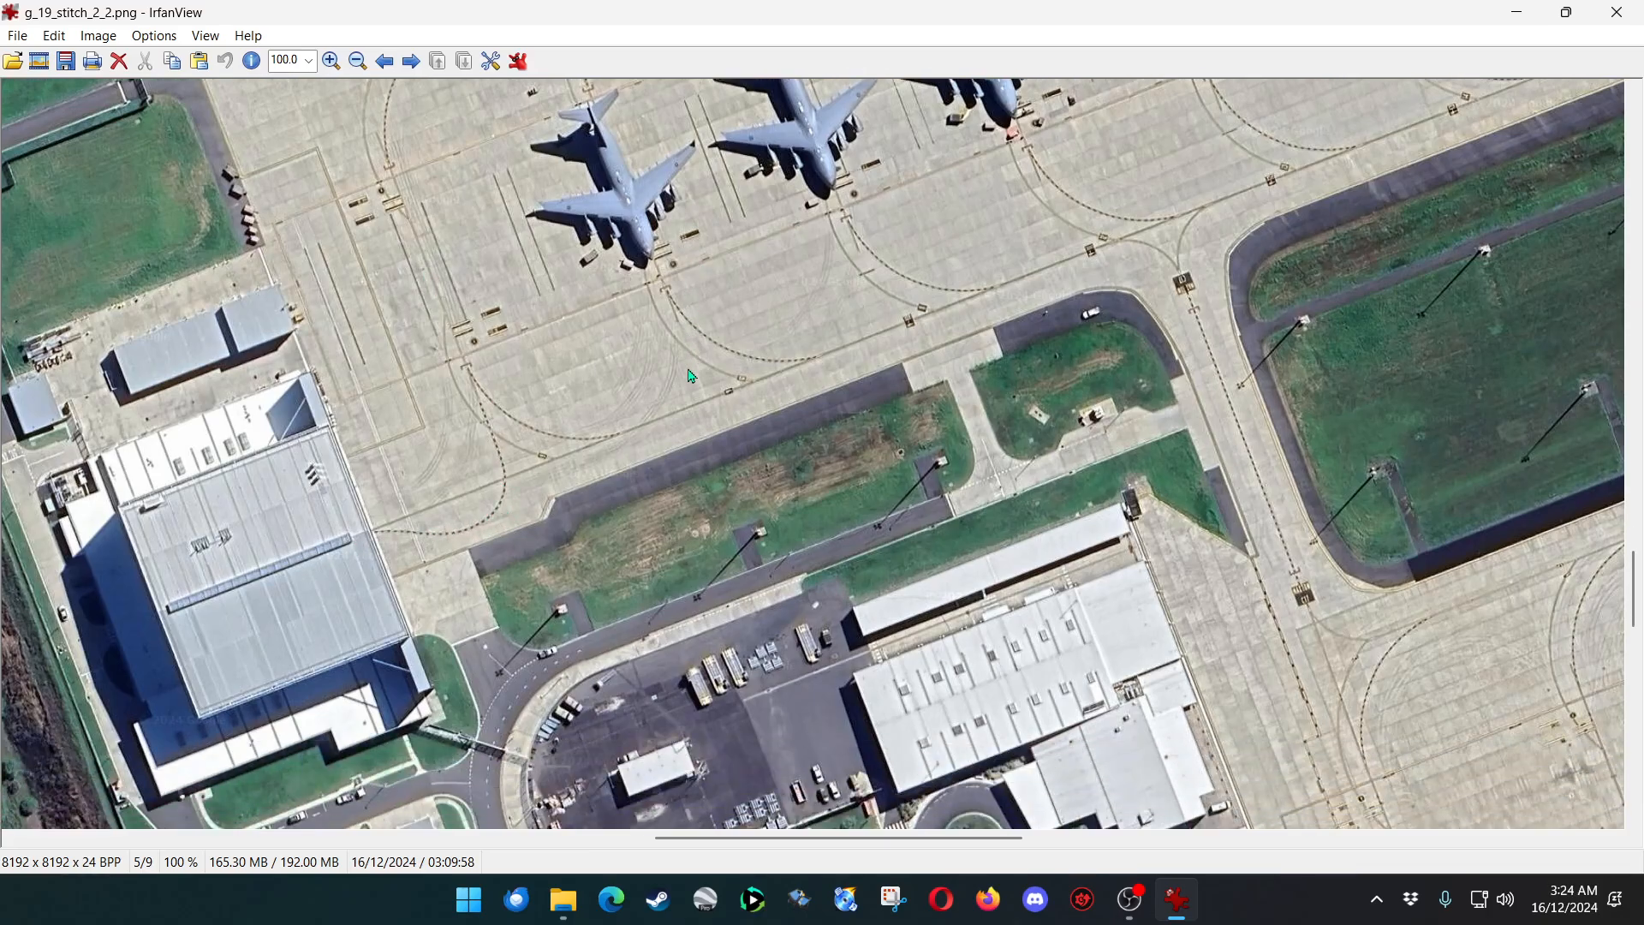
{"action": "scroll", "coordinate": [682, 407], "scroll_direction": "down", "scroll_amount": 2}
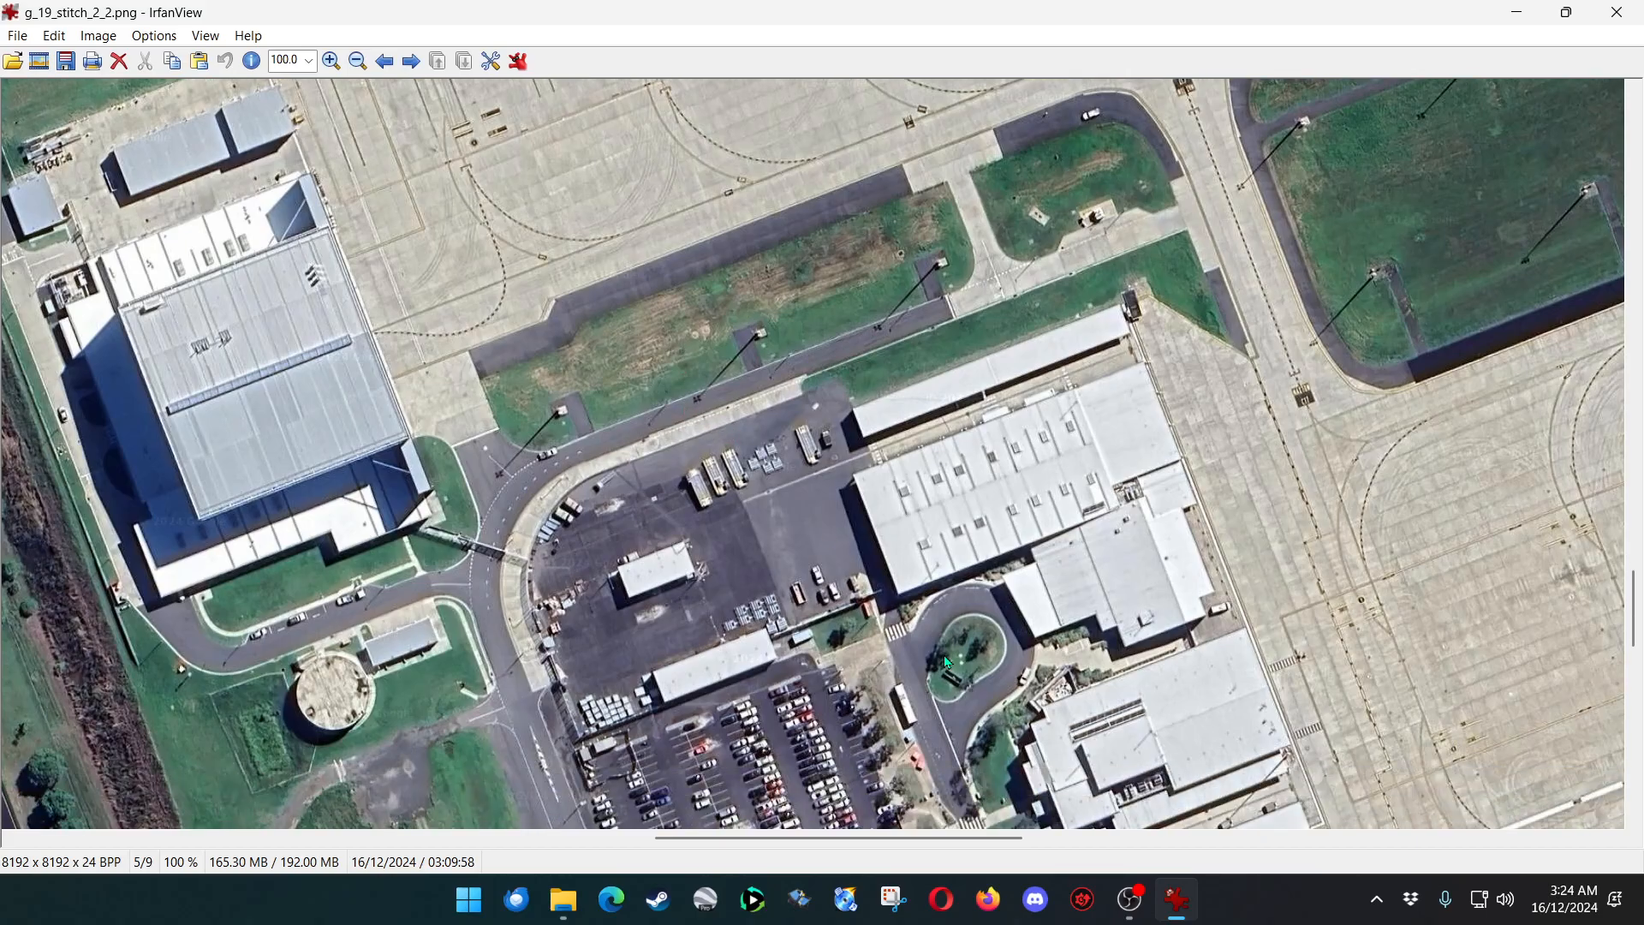
{"action": "scroll", "coordinate": [1121, 529], "scroll_direction": "up", "scroll_amount": 1}
{"action": "scroll", "coordinate": [1126, 537], "scroll_direction": "up", "scroll_amount": 2}
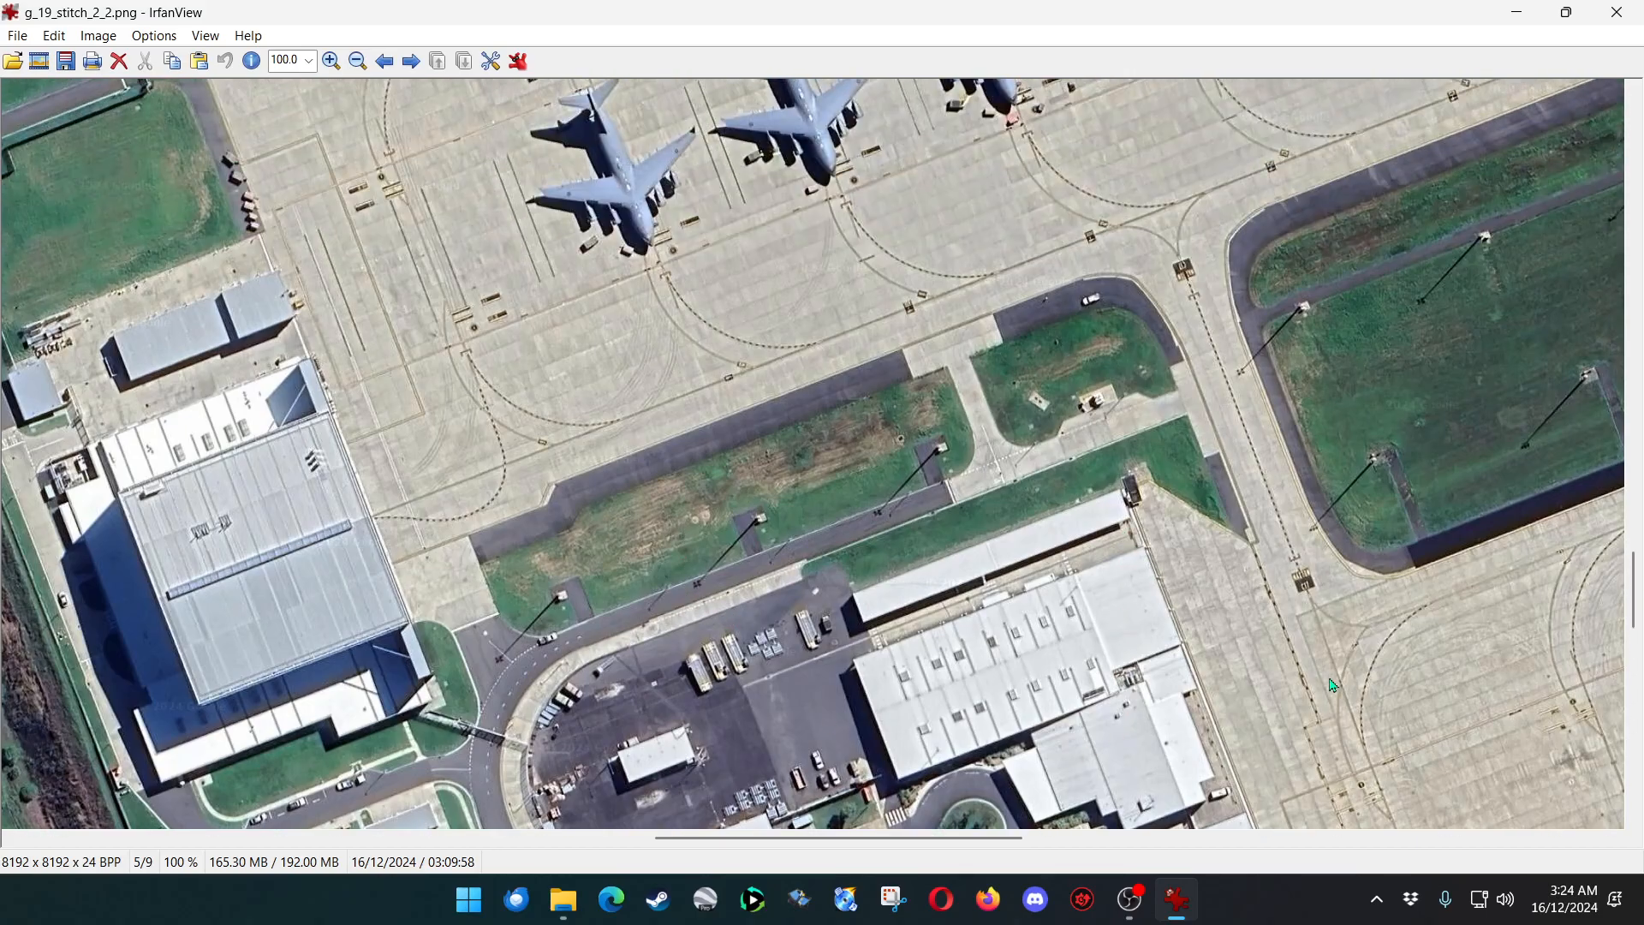
{"action": "scroll", "coordinate": [1334, 685], "scroll_direction": "up", "scroll_amount": 3}
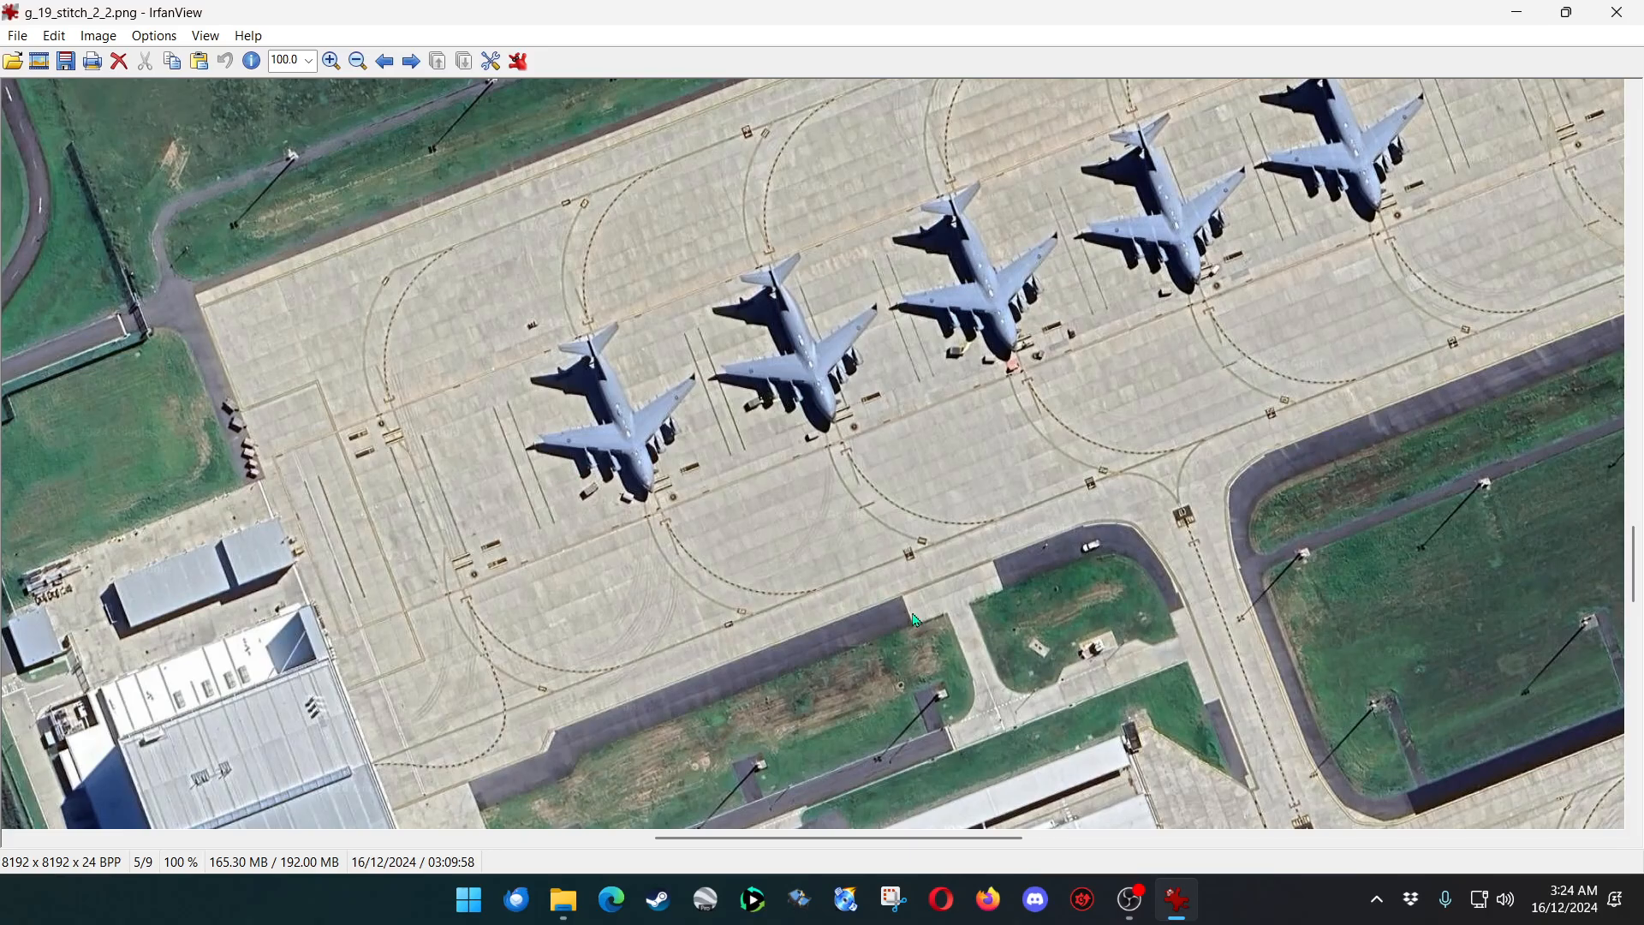
Zoom into the apron markings just south of the transport aircraft to inspect the pixel detail, and restore the view to 100%.
{"action": "left_click_drag", "start_coordinate": [829, 419], "coordinate": [973, 603]}
{"action": "left_click", "coordinate": [963, 586]}
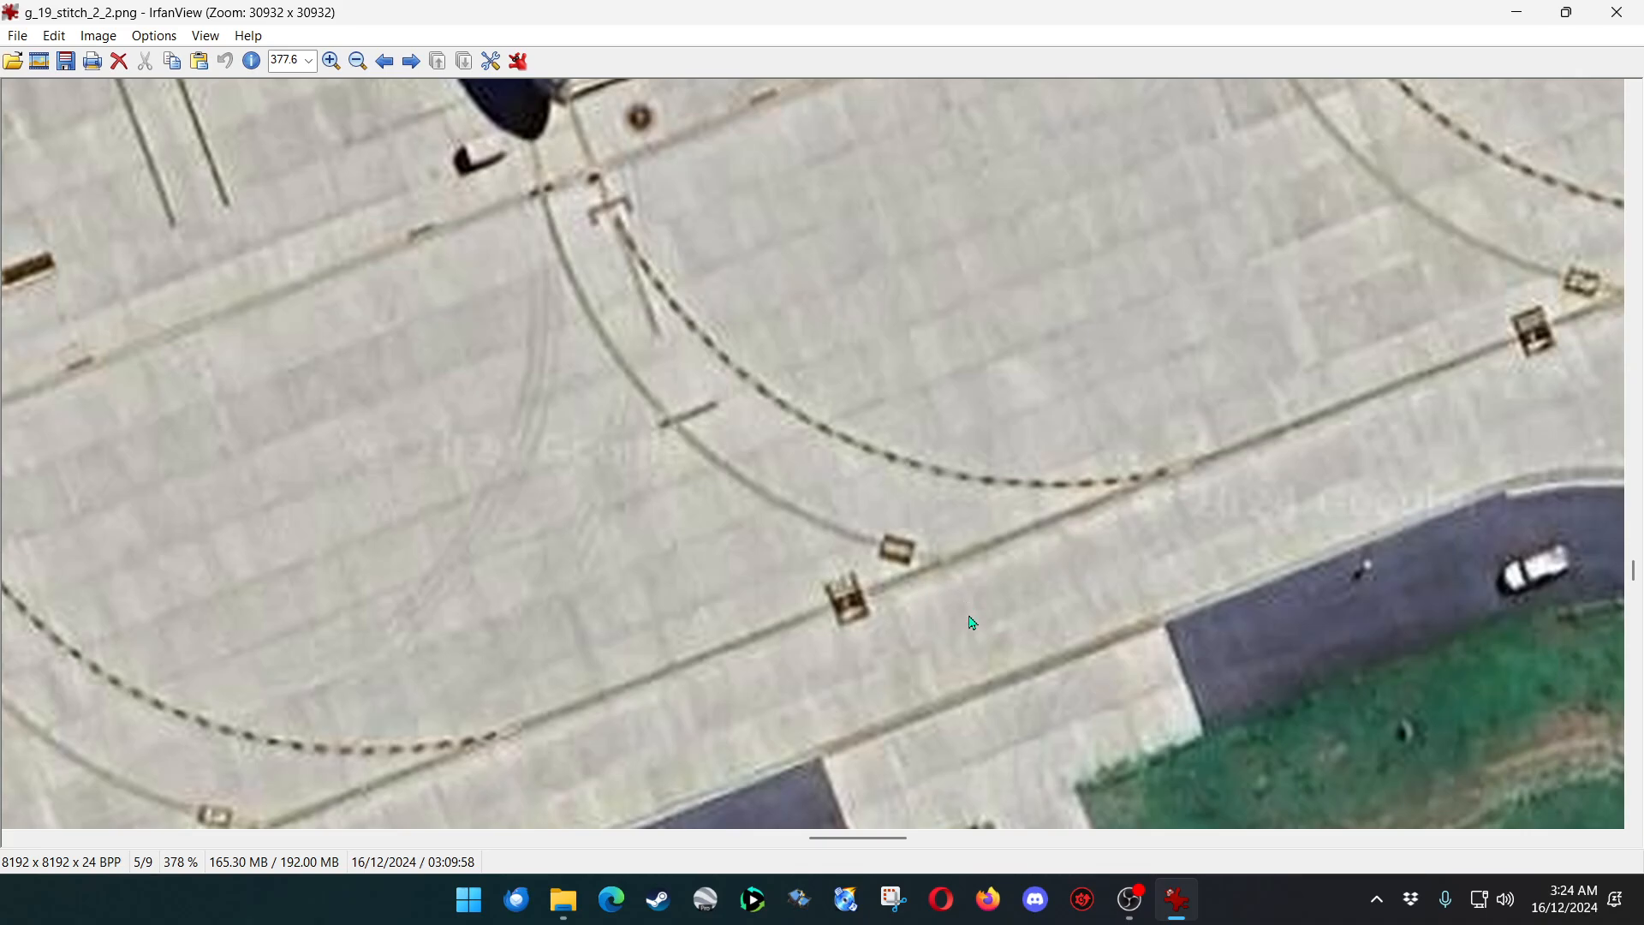
{"action": "left_click", "coordinate": [308, 61]}
{"action": "left_click", "coordinate": [316, 183]}
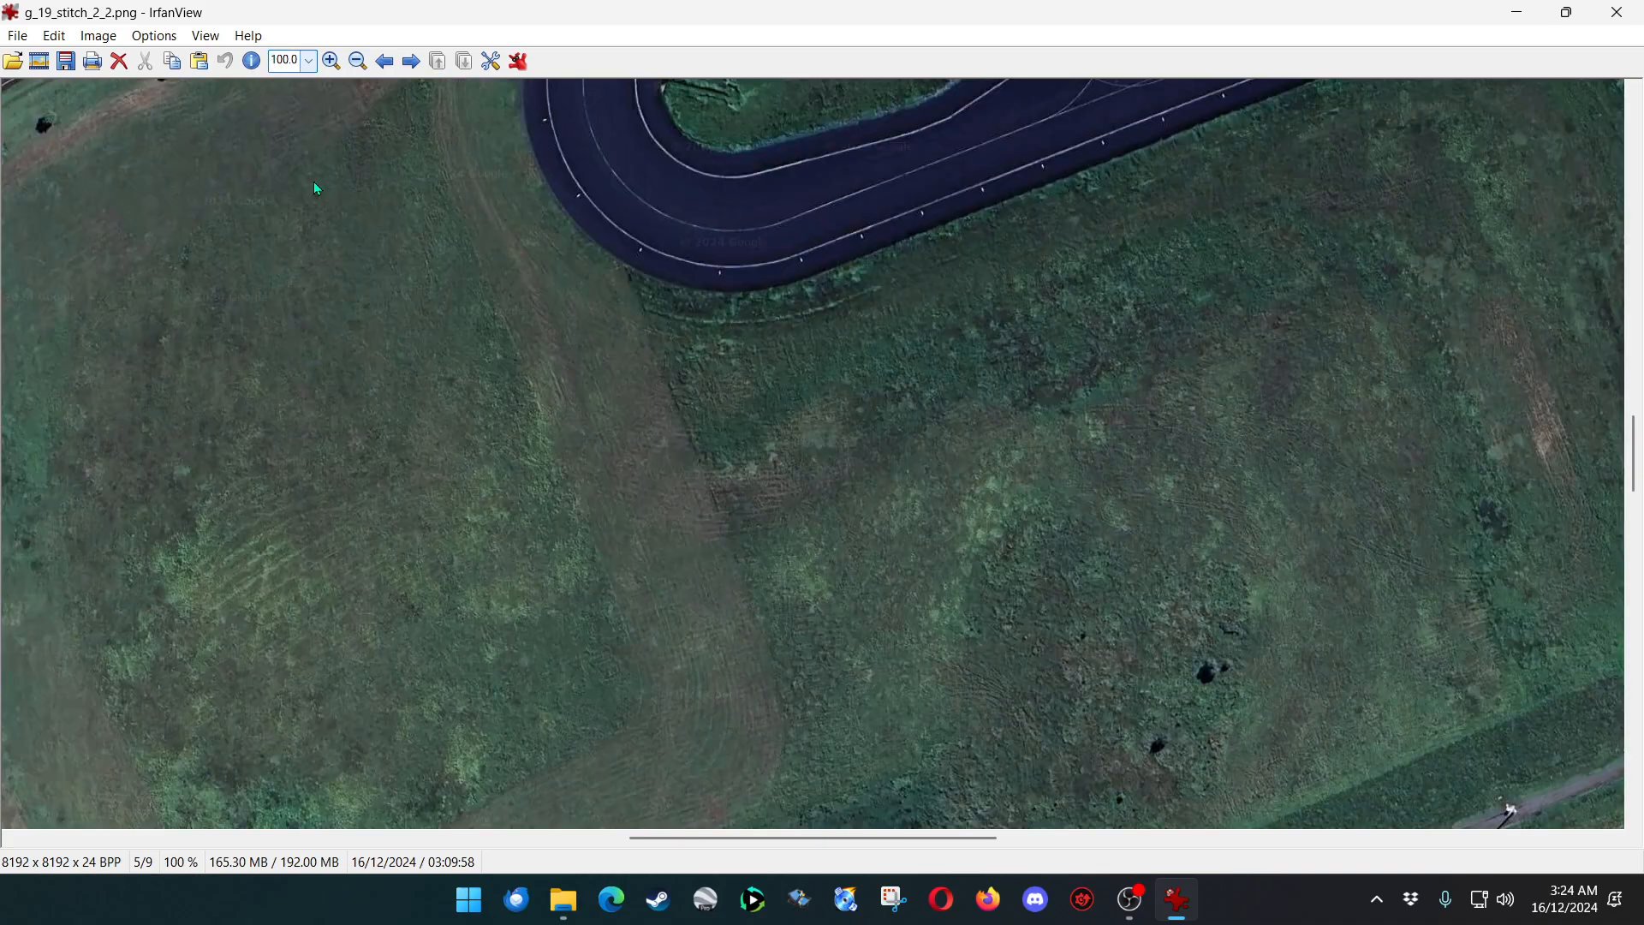
Examine the runway at the image's eastern side and the two white aircraft parked on the southern apron.
{"action": "left_click_drag", "start_coordinate": [882, 838], "coordinate": [1361, 837]}
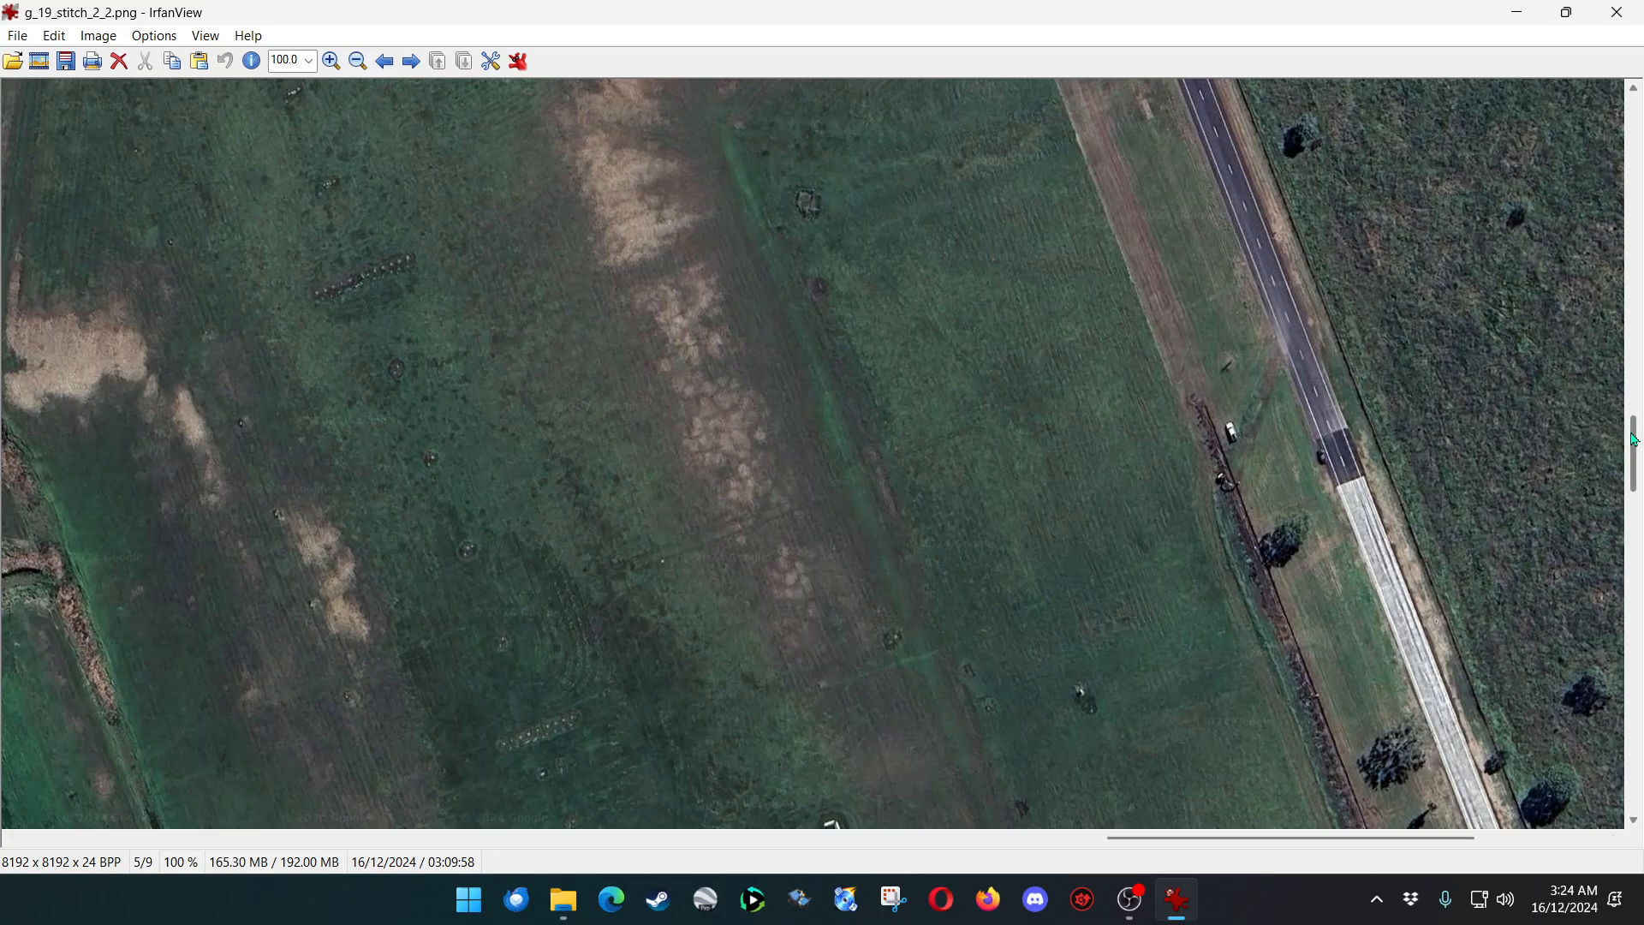
{"action": "left_click_drag", "start_coordinate": [1632, 439], "coordinate": [1596, 672]}
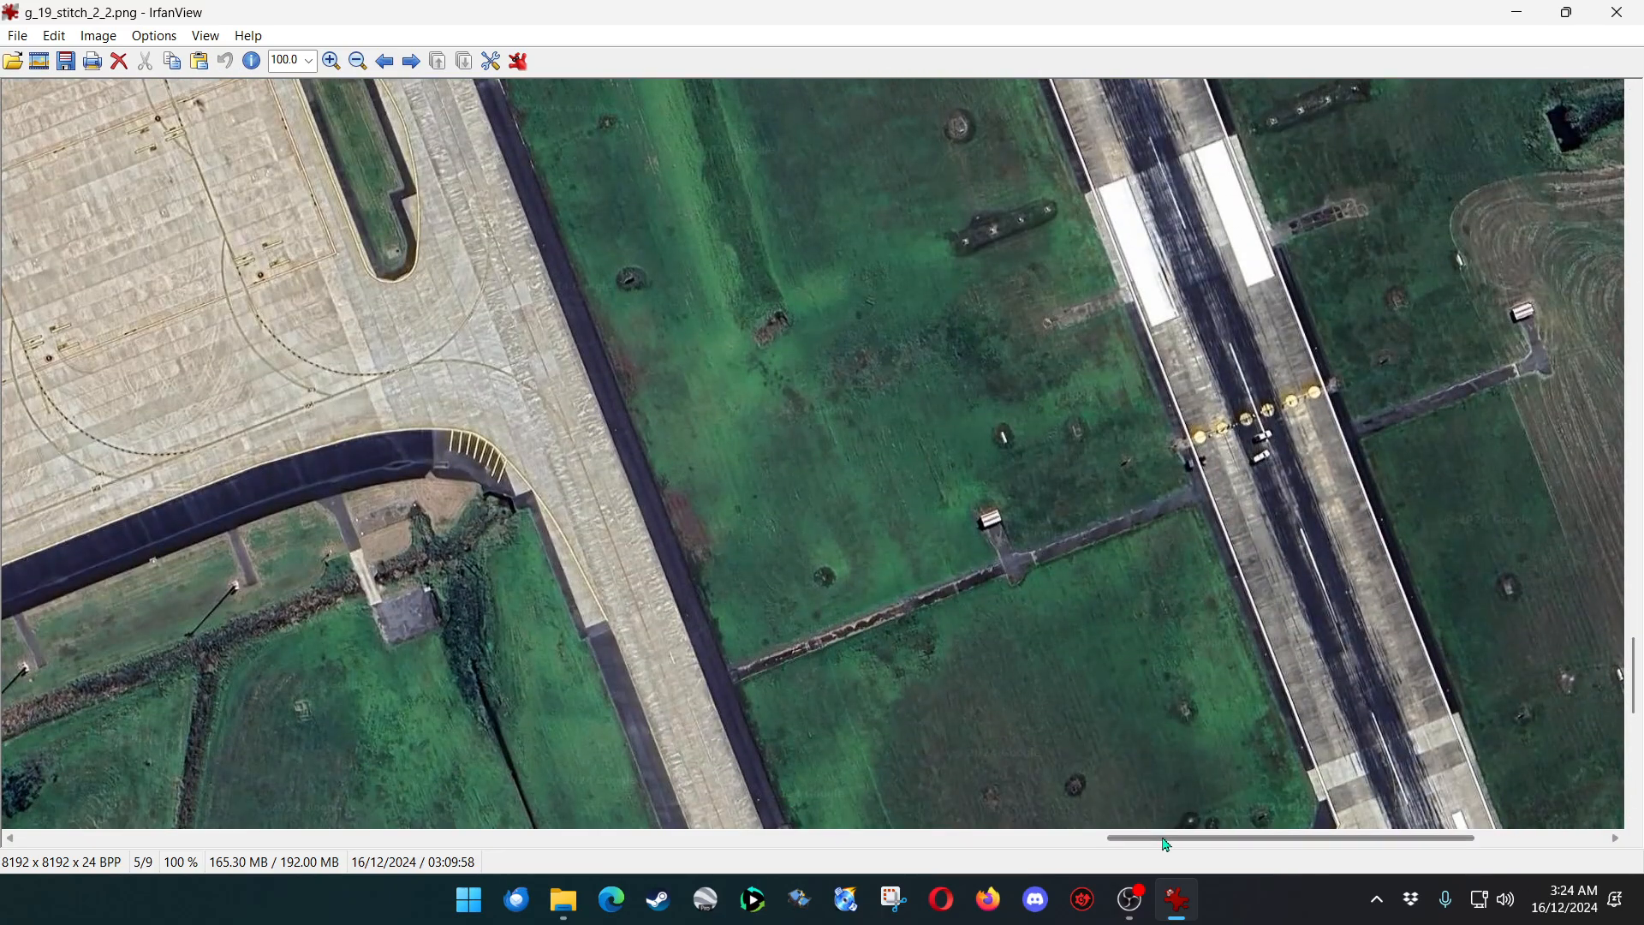
{"action": "left_click_drag", "start_coordinate": [1165, 839], "coordinate": [959, 854]}
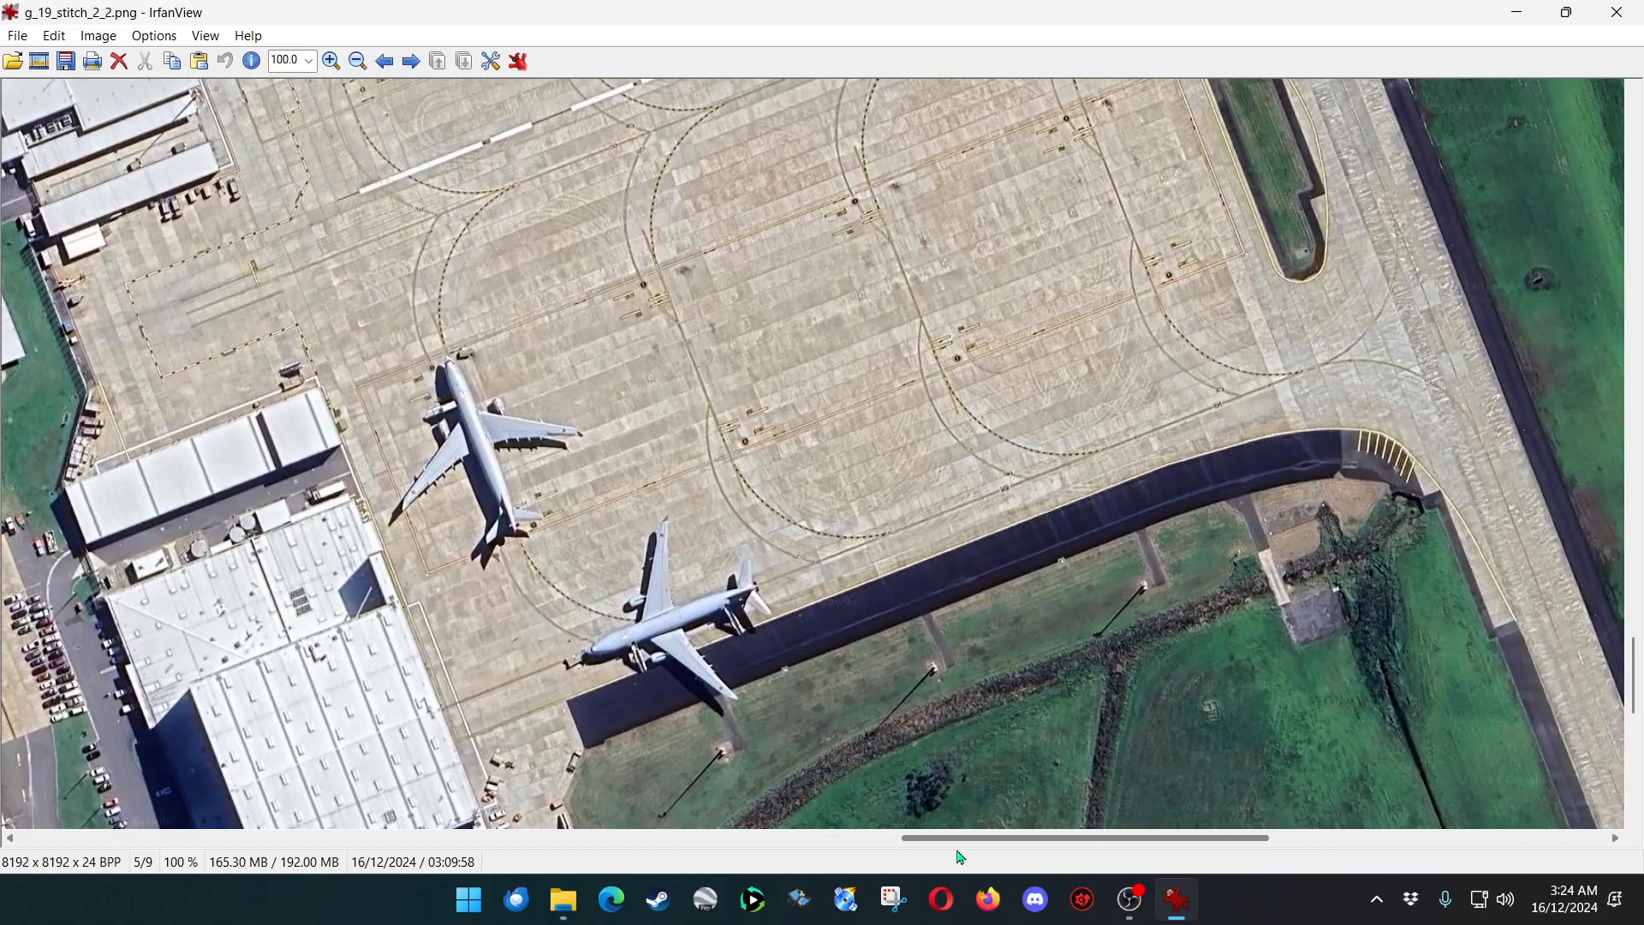
Zoom out to 26% to view the airbase, runway and surrounding buildings together.
{"action": "left_click", "coordinate": [360, 62]}
{"action": "left_click", "coordinate": [359, 62]}
{"action": "left_click", "coordinate": [360, 62]}
{"action": "left_click", "coordinate": [360, 62]}
{"action": "left_click", "coordinate": [360, 62]}
{"action": "left_click", "coordinate": [360, 62]}
{"action": "left_click", "coordinate": [360, 62]}
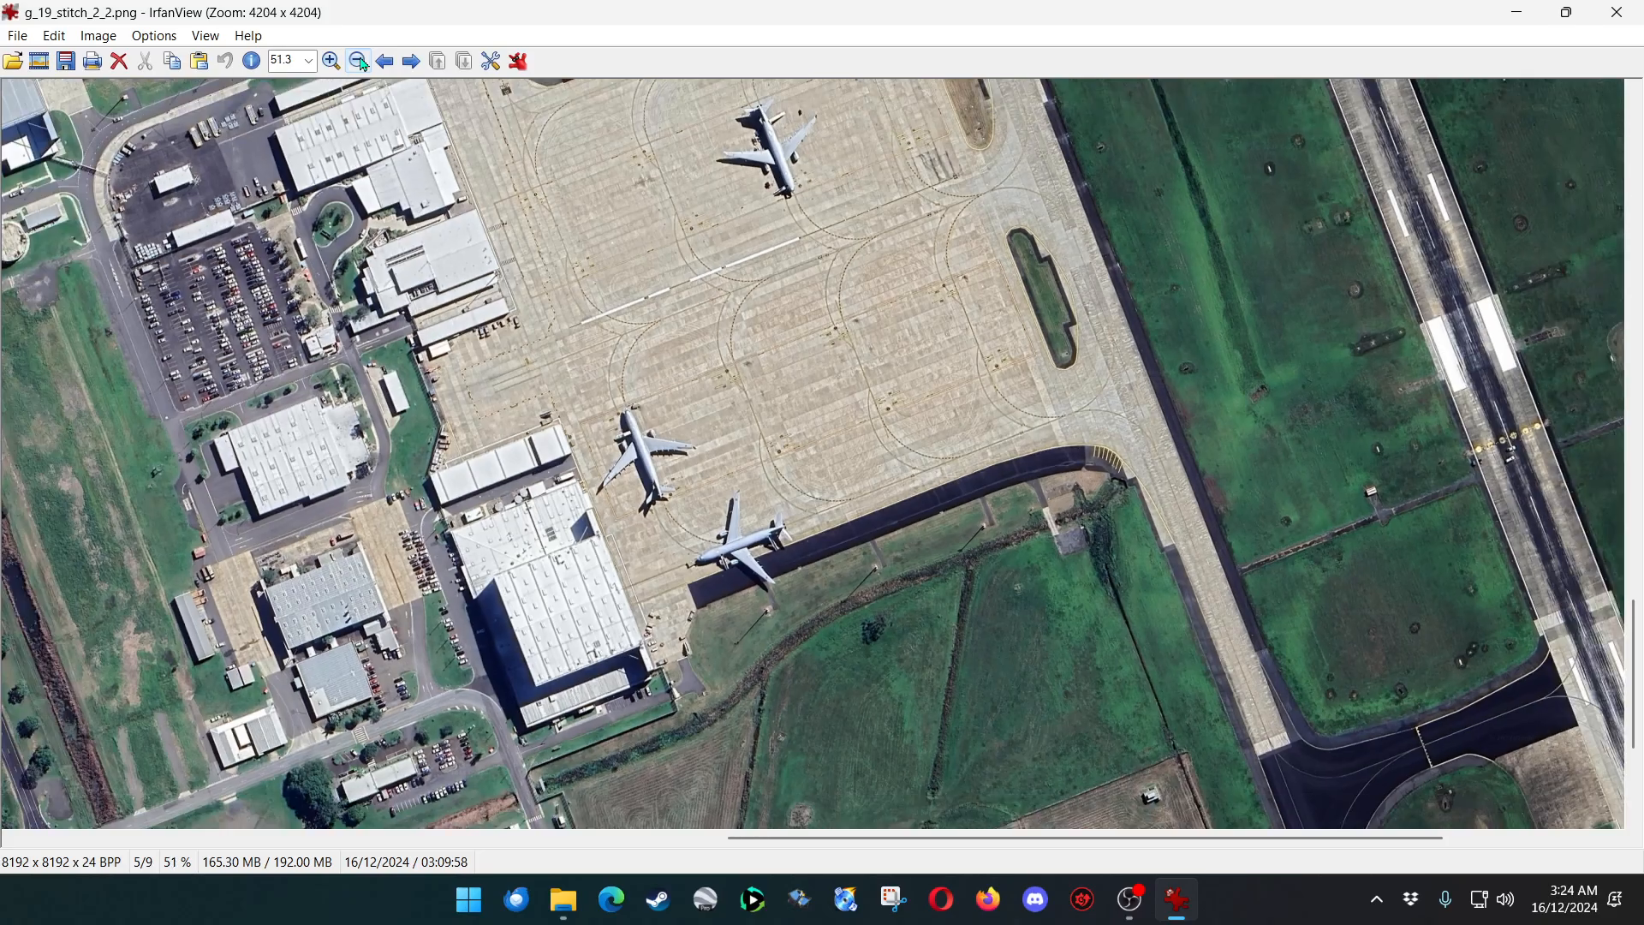
{"action": "left_click", "coordinate": [360, 62]}
{"action": "left_click", "coordinate": [359, 62]}
{"action": "left_click", "coordinate": [360, 62]}
{"action": "left_click", "coordinate": [359, 62]}
{"action": "left_click", "coordinate": [359, 62]}
{"action": "left_click", "coordinate": [360, 62]}
{"action": "left_click", "coordinate": [360, 61]}
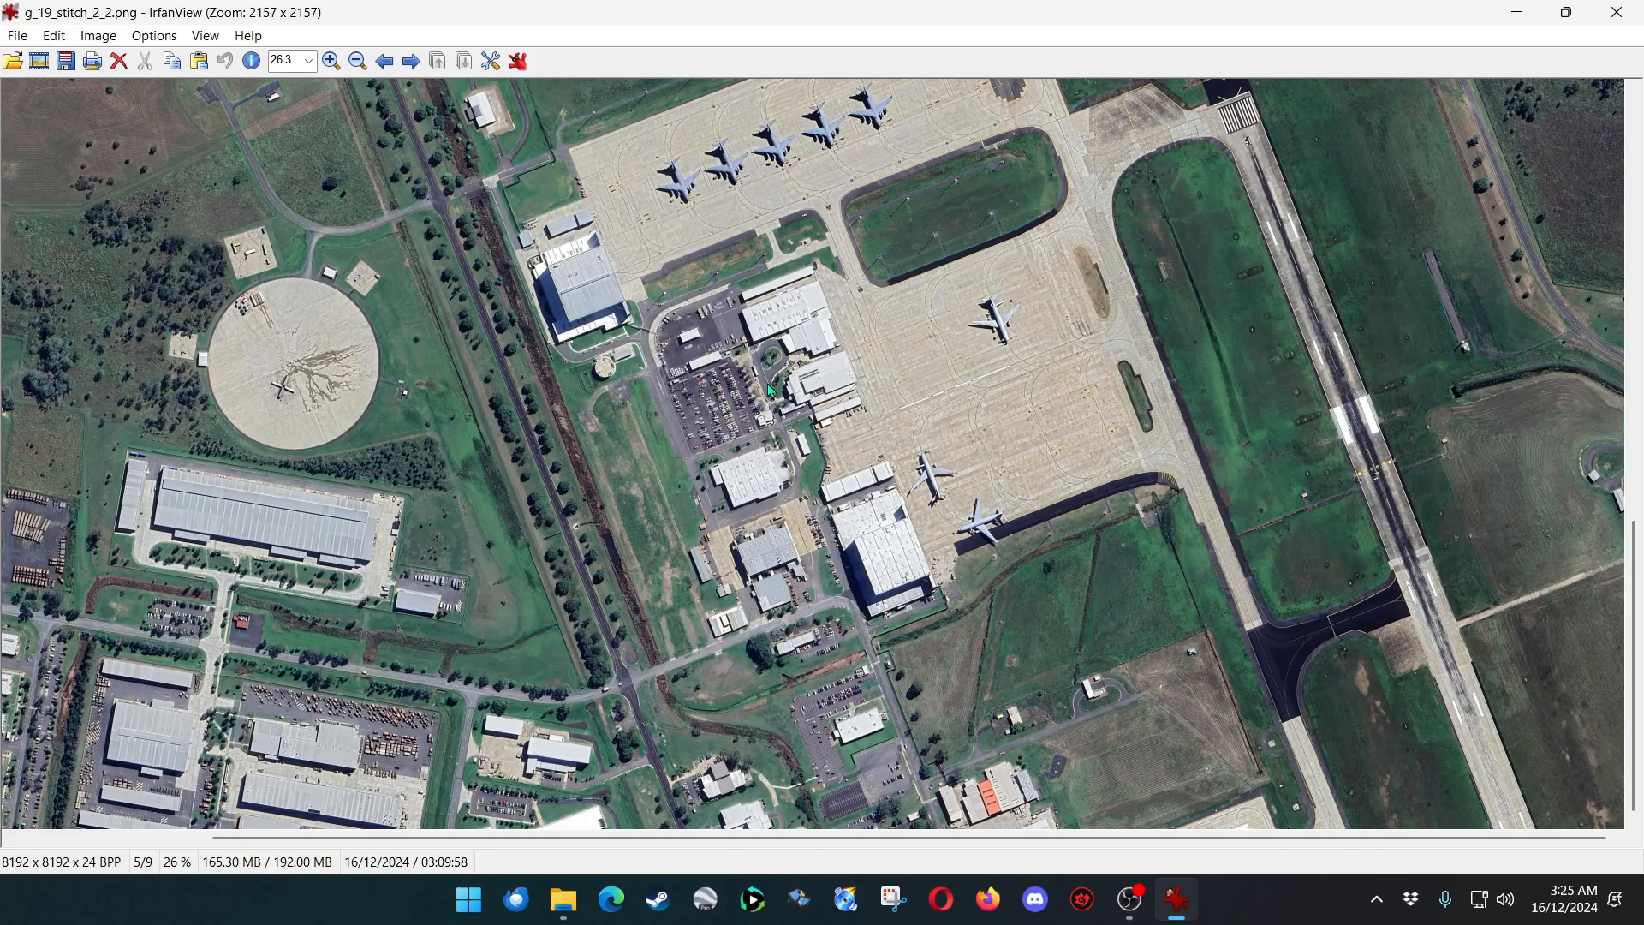
Close the image viewer and sort the files in the 19-stitched folder by type.
{"action": "left_click", "coordinate": [1616, 13]}
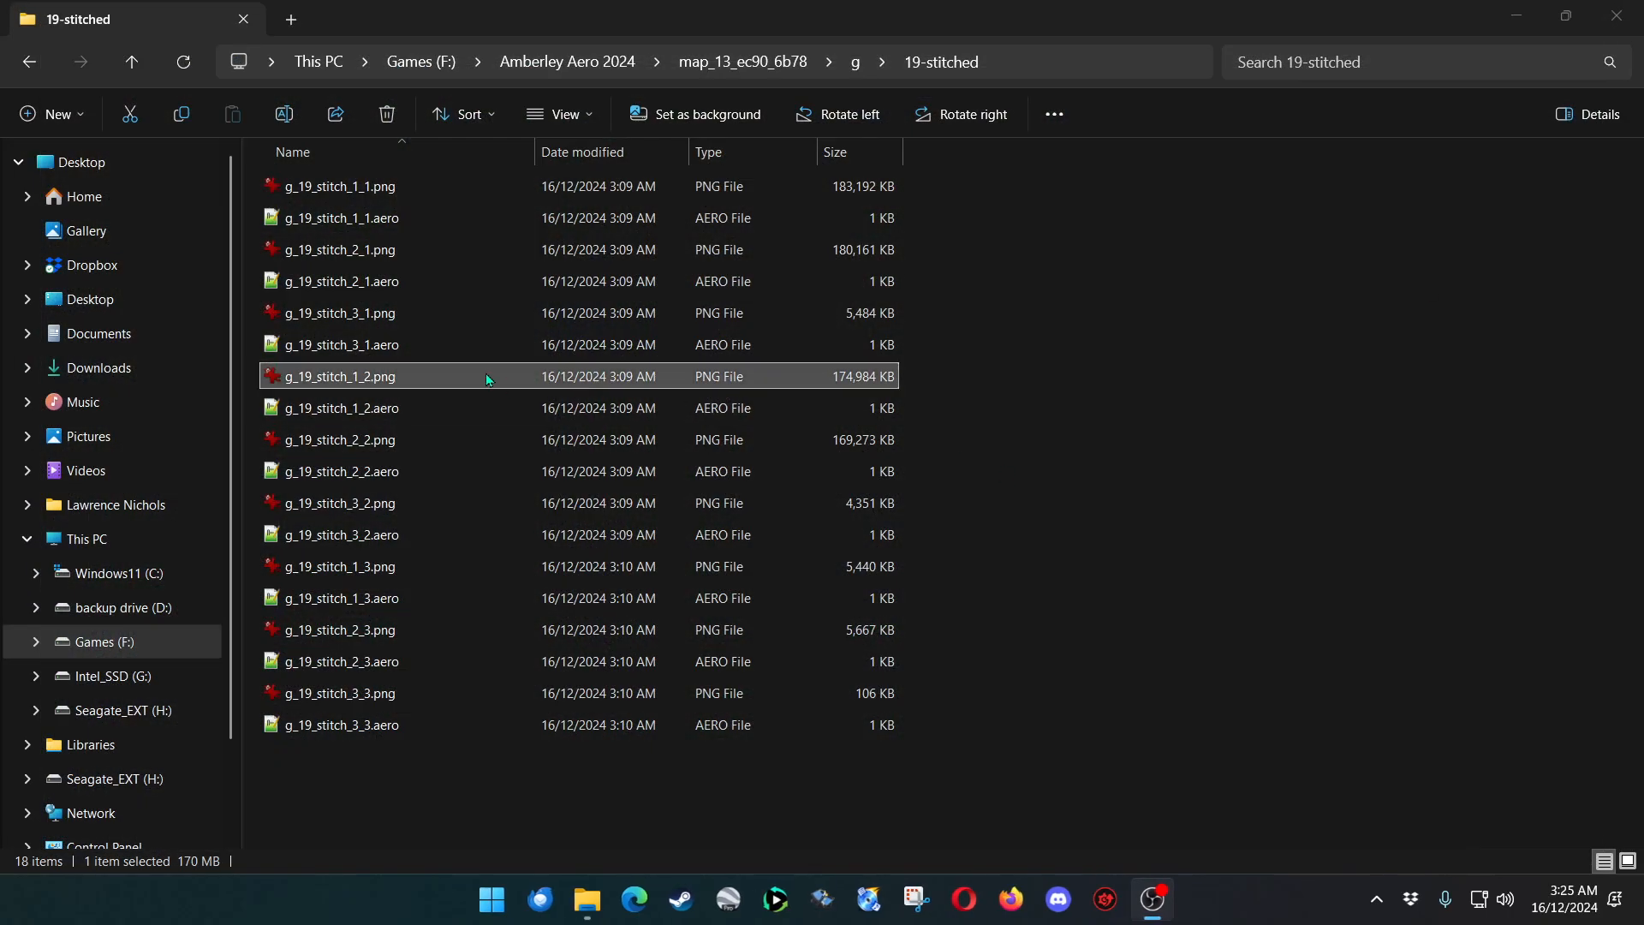
{"action": "left_click", "coordinate": [451, 190]}
{"action": "left_click", "coordinate": [450, 240]}
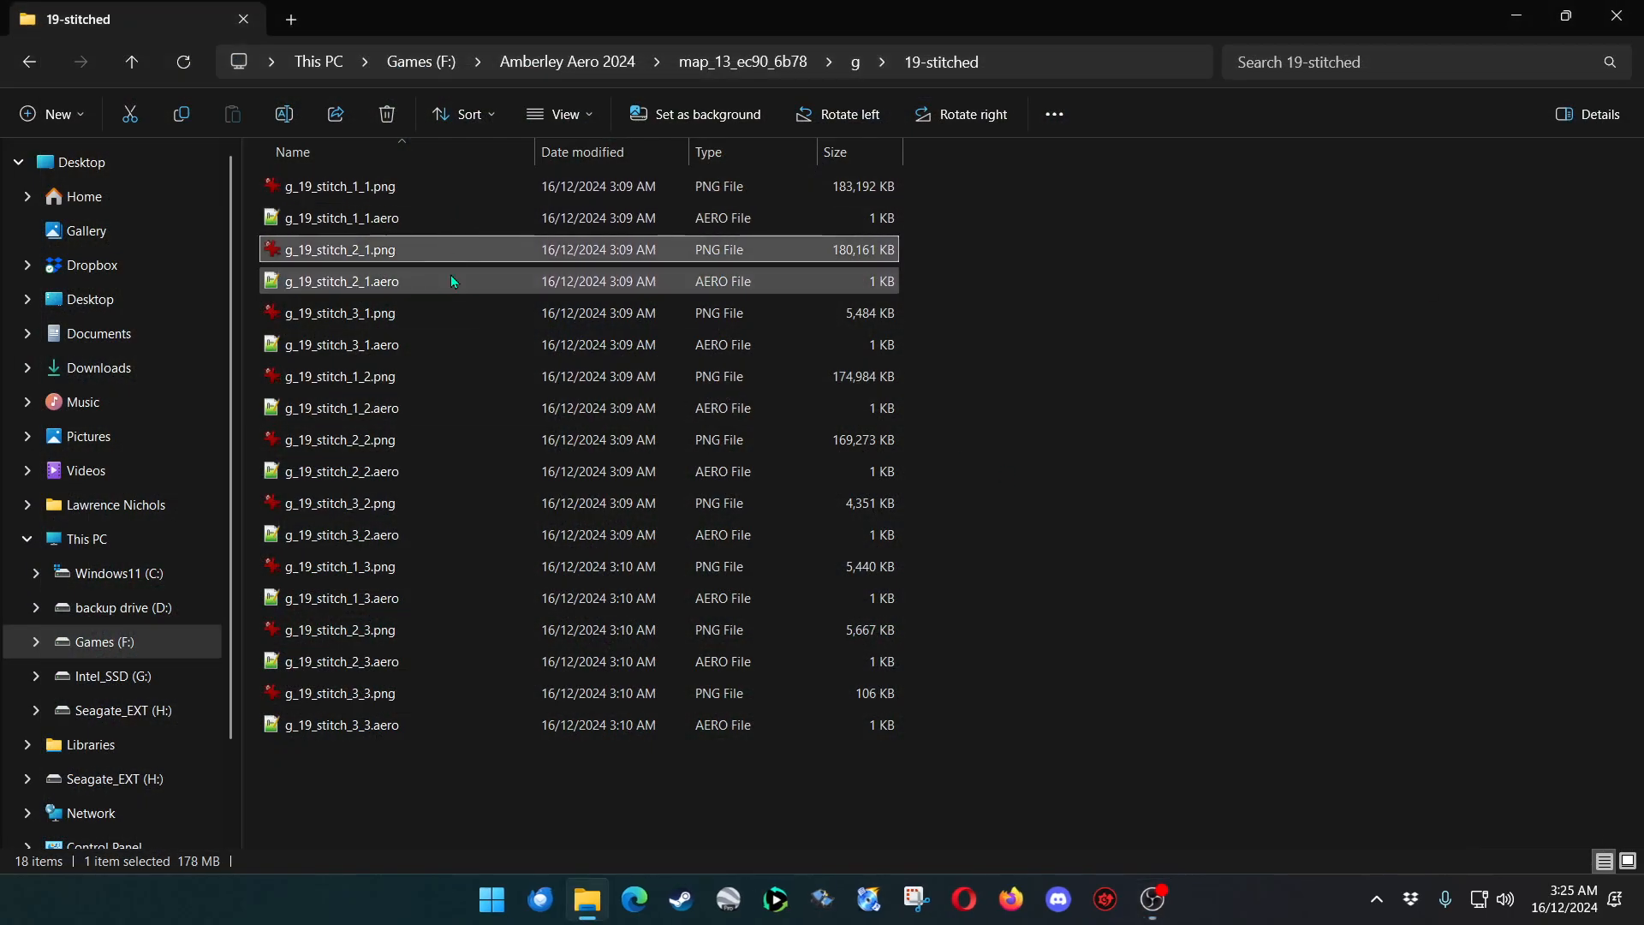
{"action": "left_click", "coordinate": [445, 313]}
{"action": "left_click", "coordinate": [457, 382]}
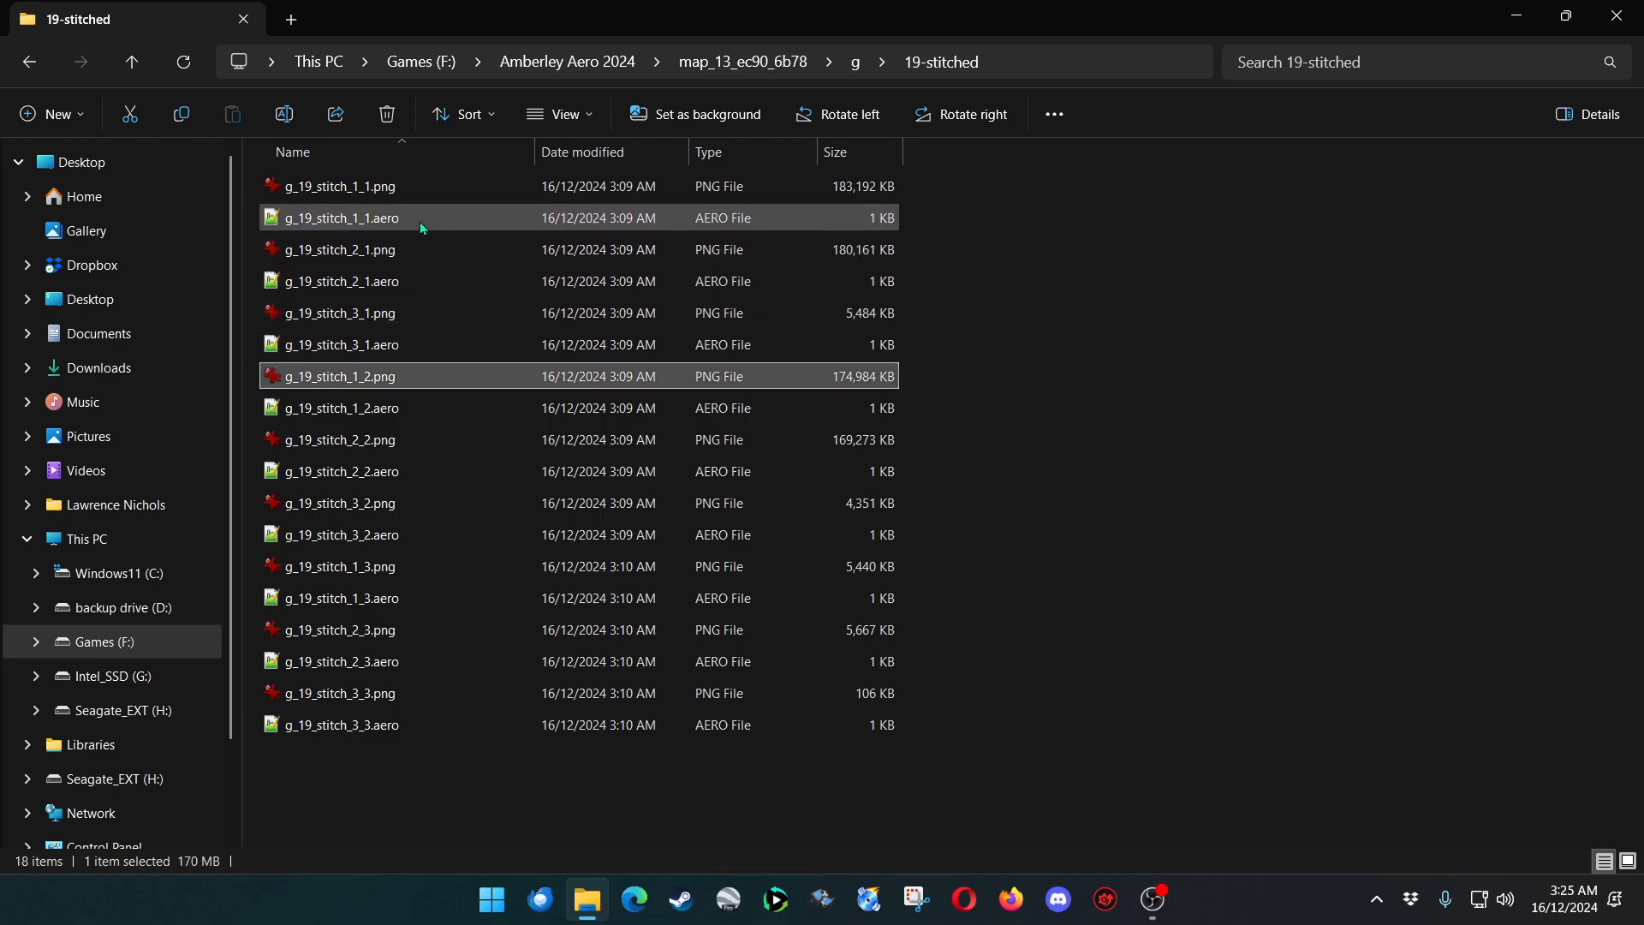
{"action": "left_click", "coordinate": [733, 153]}
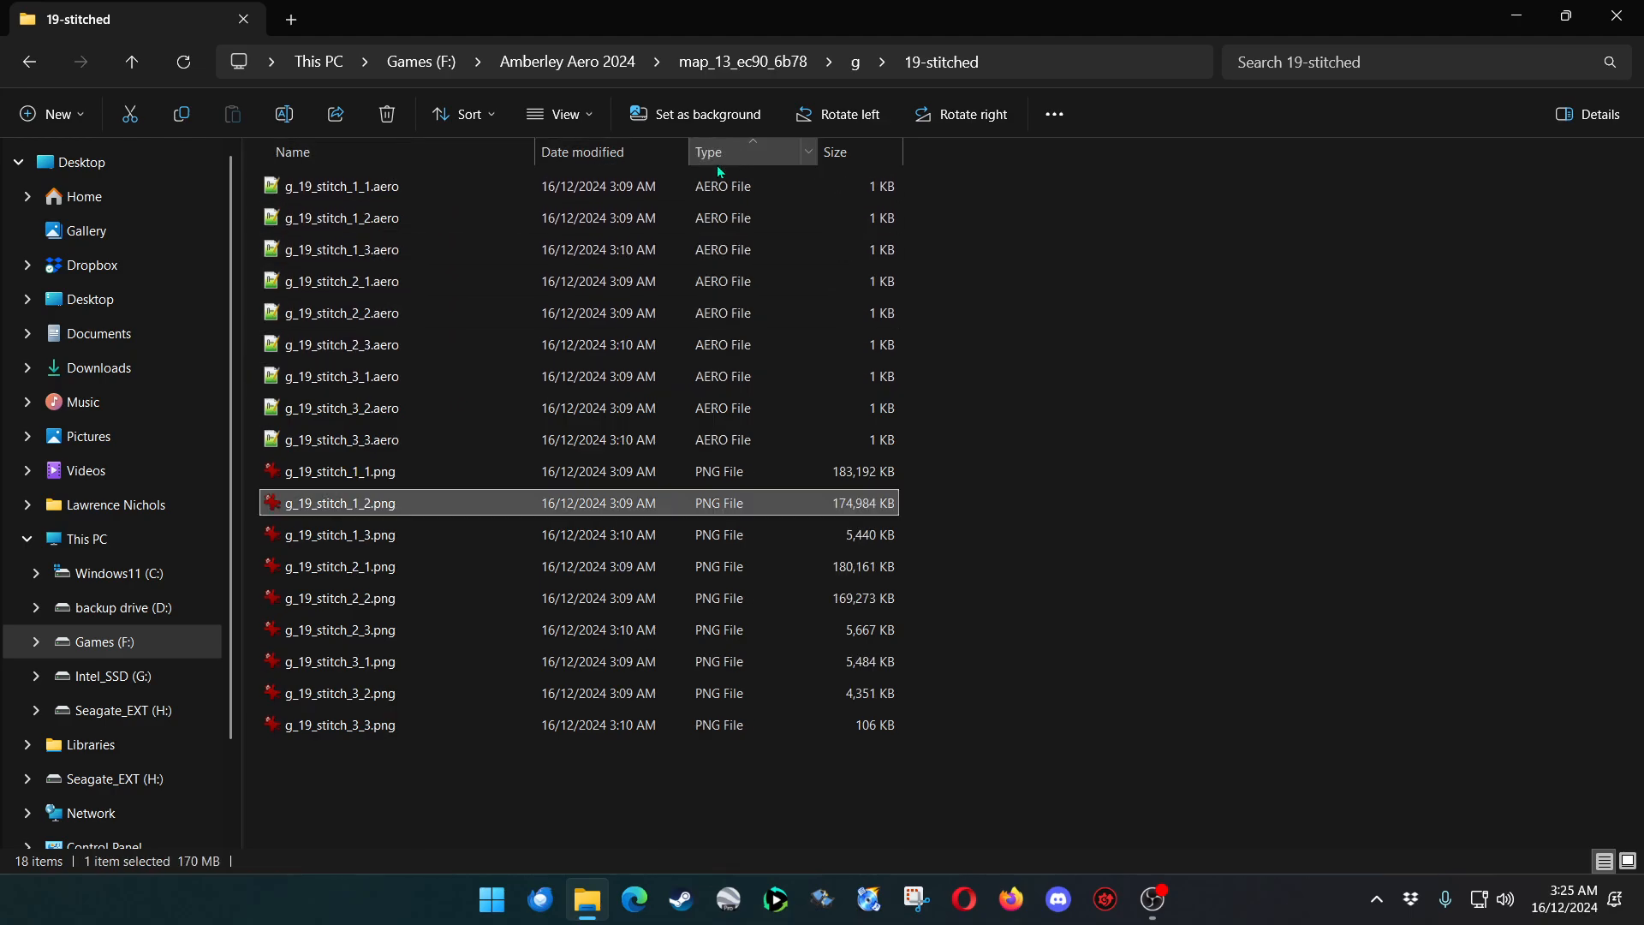
Open g_19_stitch_1_1.aero, read its latitude, longitude, image size and zoom level entries, and close the editor.
{"action": "left_click_drag", "start_coordinate": [448, 186], "coordinate": [424, 434]}
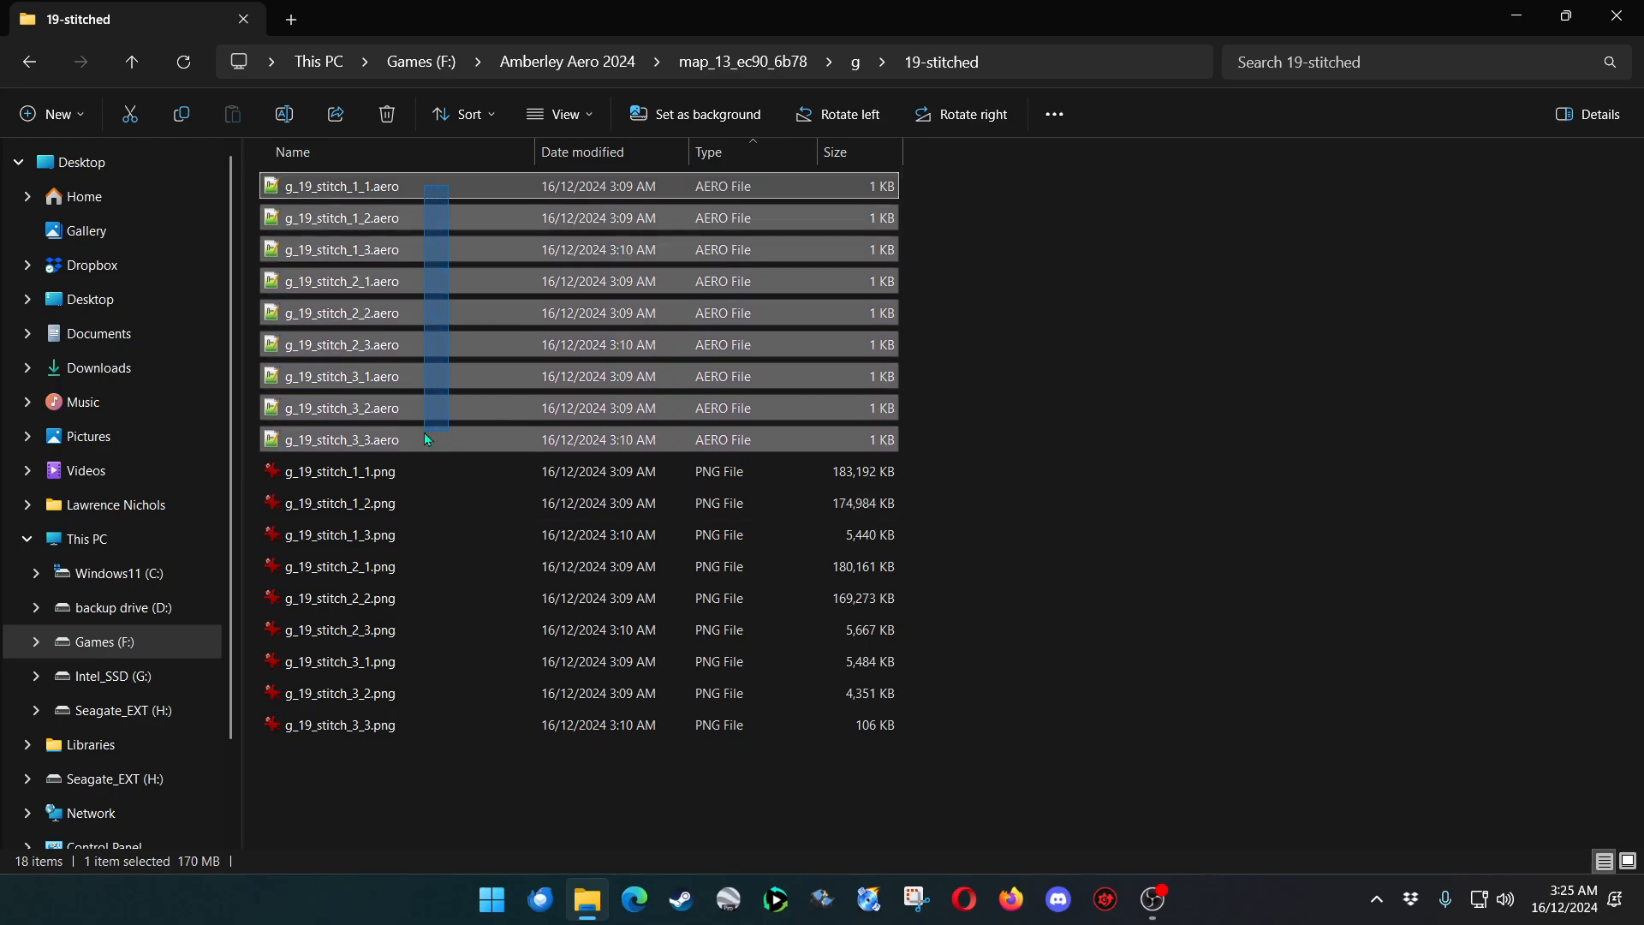
{"action": "left_click", "coordinate": [470, 598]}
{"action": "double_click", "coordinate": [405, 195]}
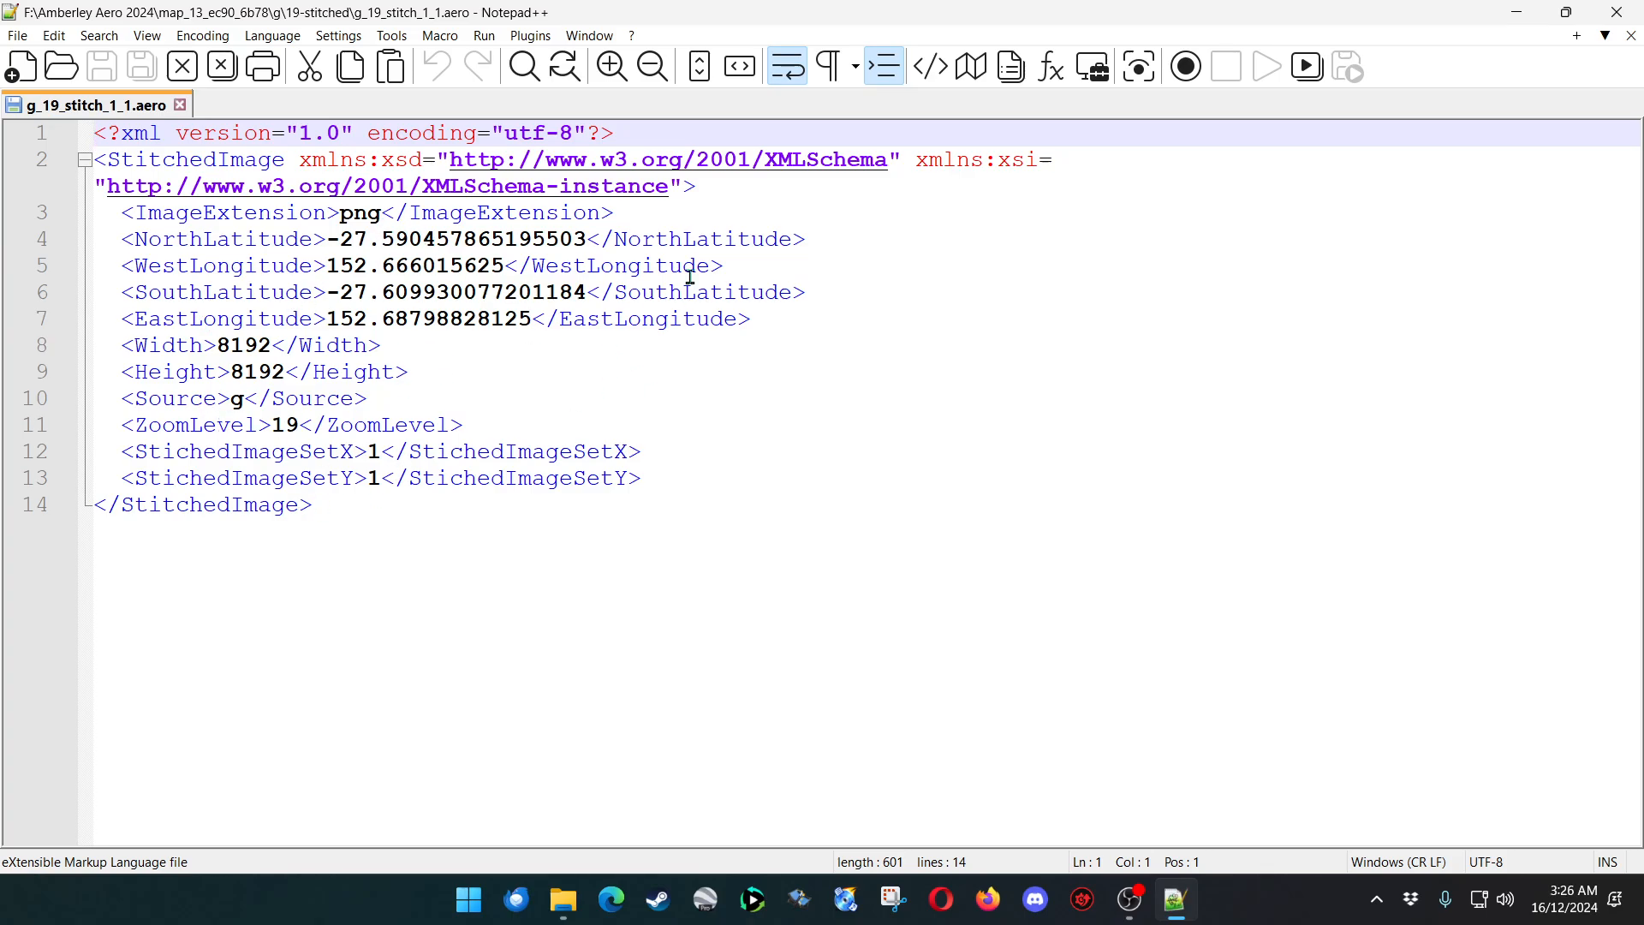
{"action": "left_click", "coordinate": [1617, 12]}
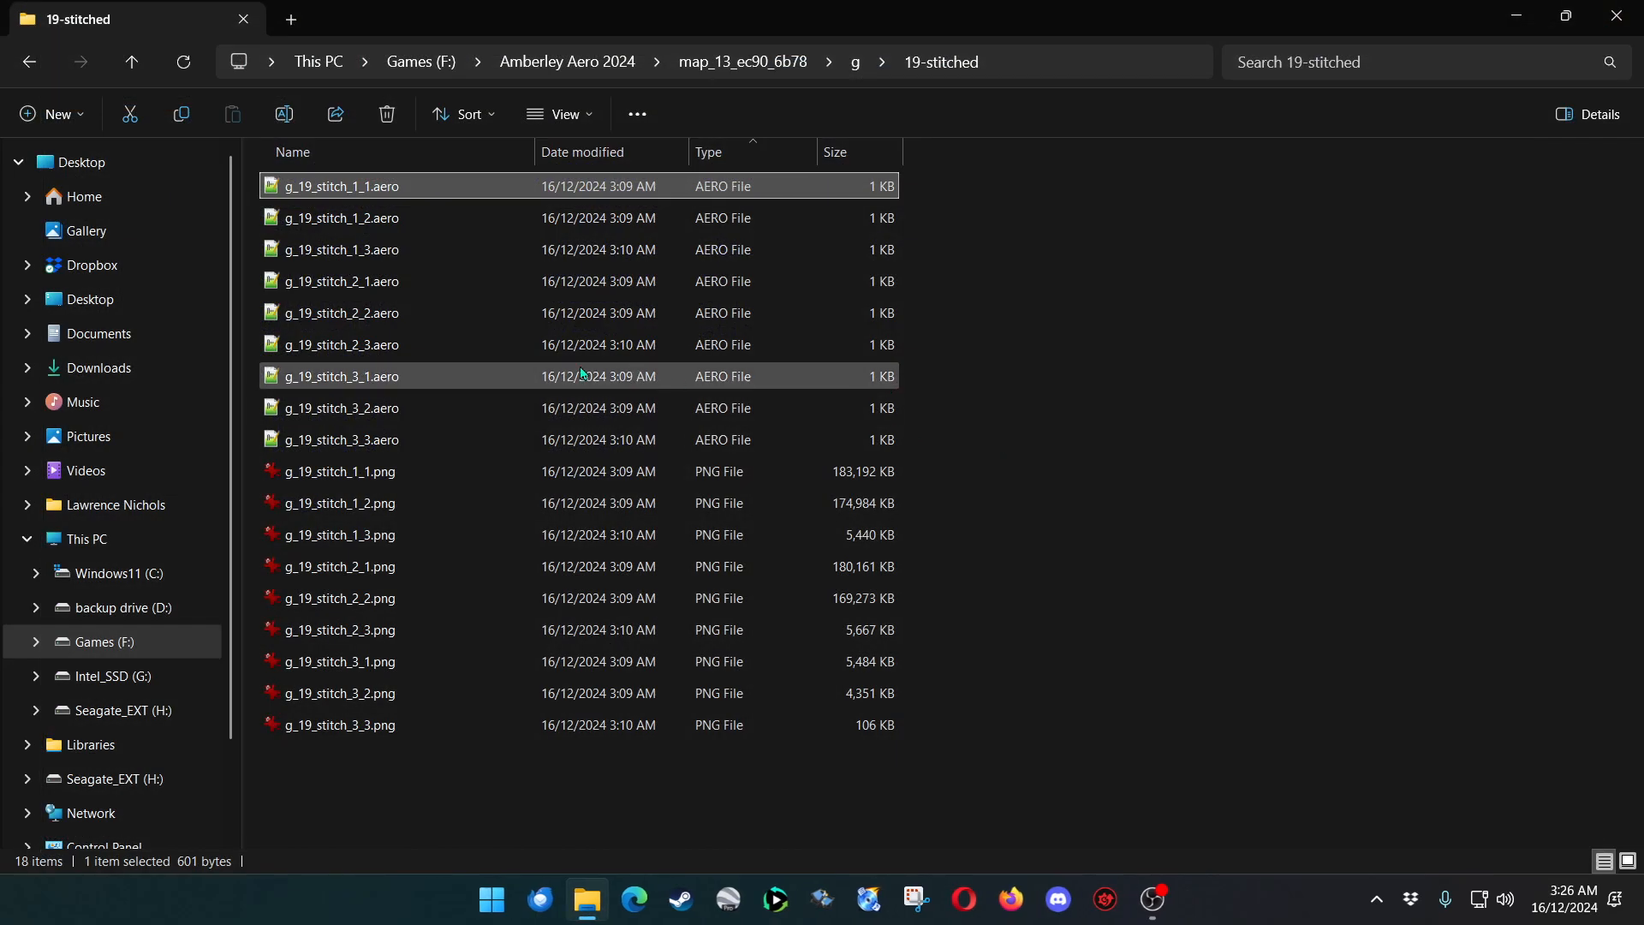
Delete all nine .aero files from the 19-stitched folder.
{"action": "left_click_drag", "start_coordinate": [474, 439], "coordinate": [482, 189]}
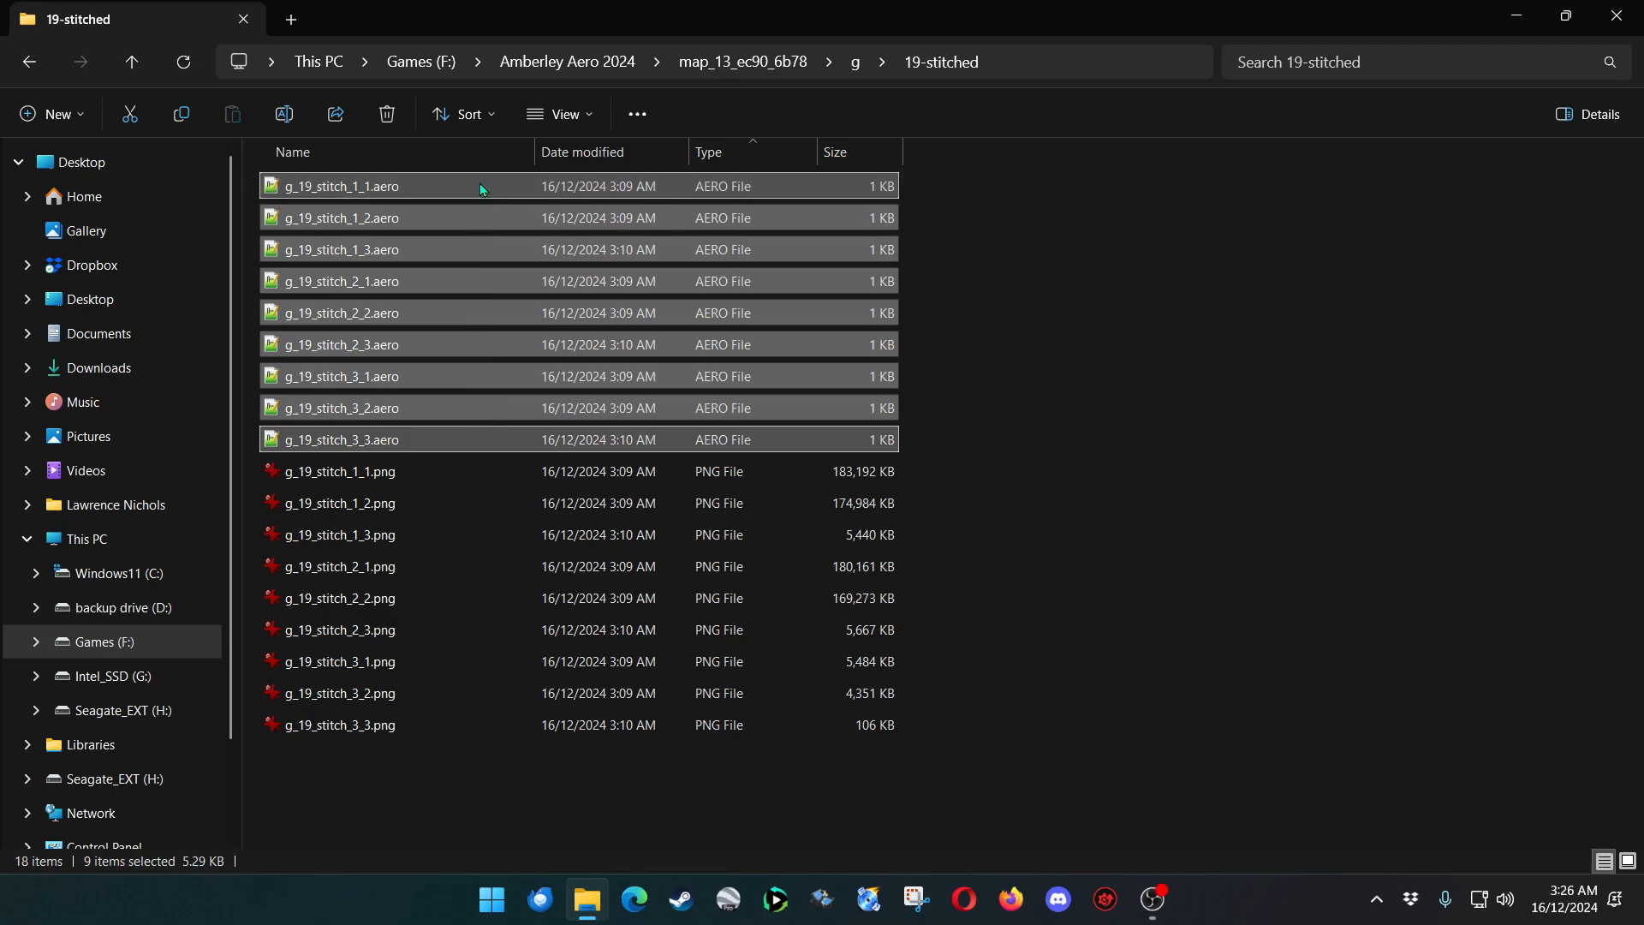
{"action": "key", "text": "Delete"}
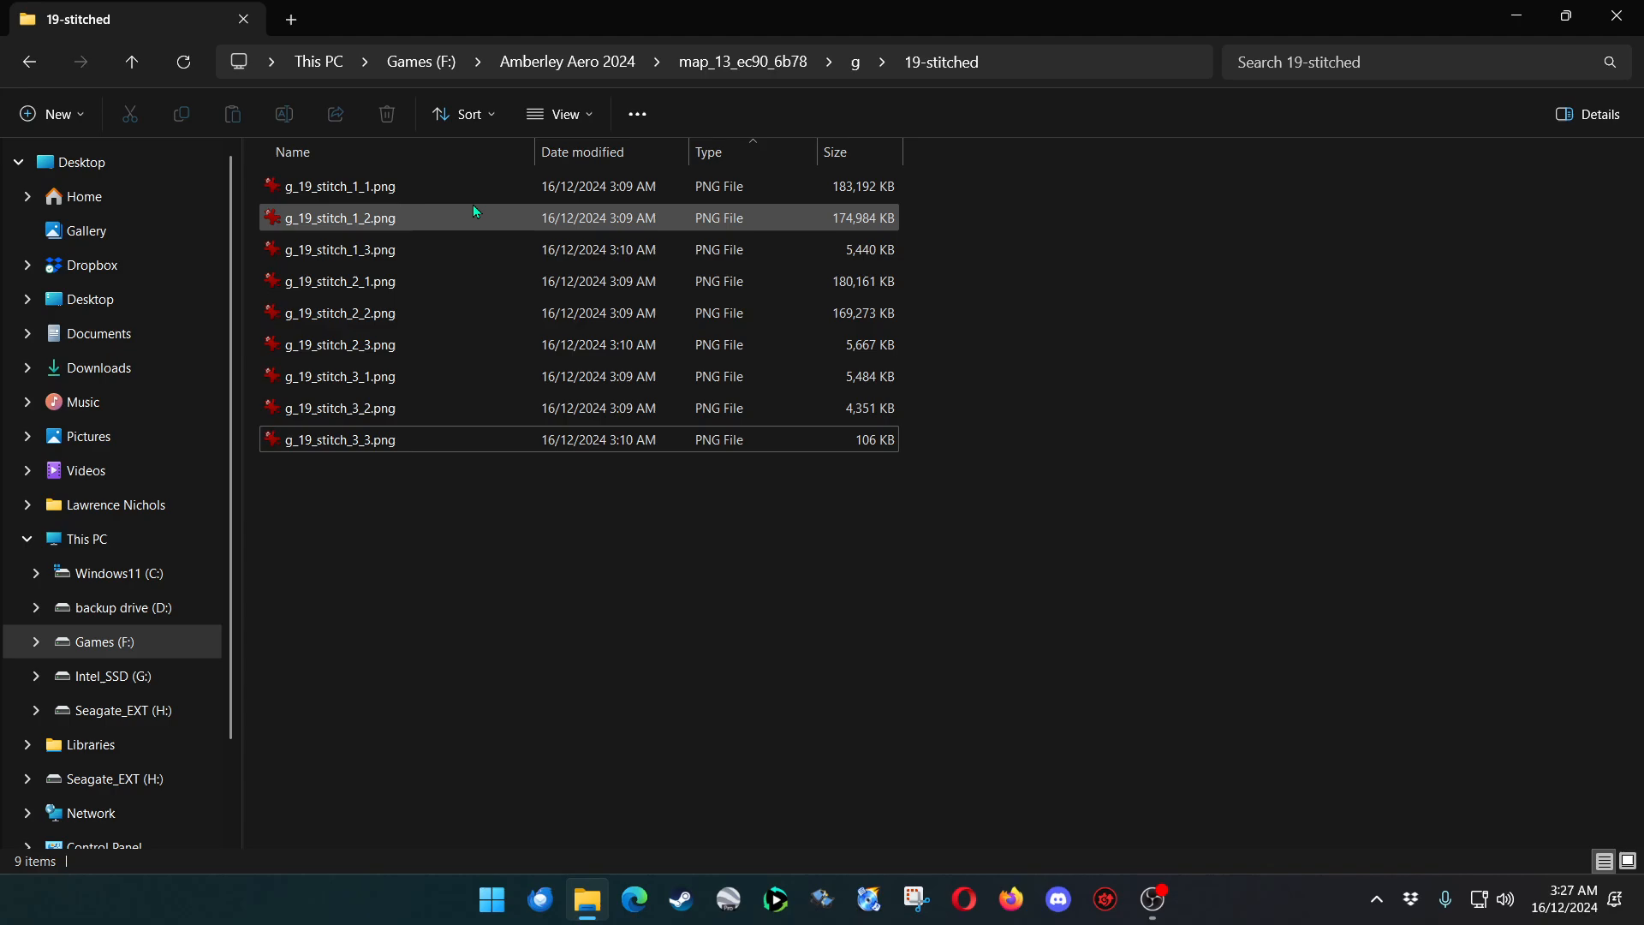
Look over the stitched PNG files as a group, and open g_19_stitch_2_2.png in the image viewer.
{"action": "left_click_drag", "start_coordinate": [473, 209], "coordinate": [451, 448]}
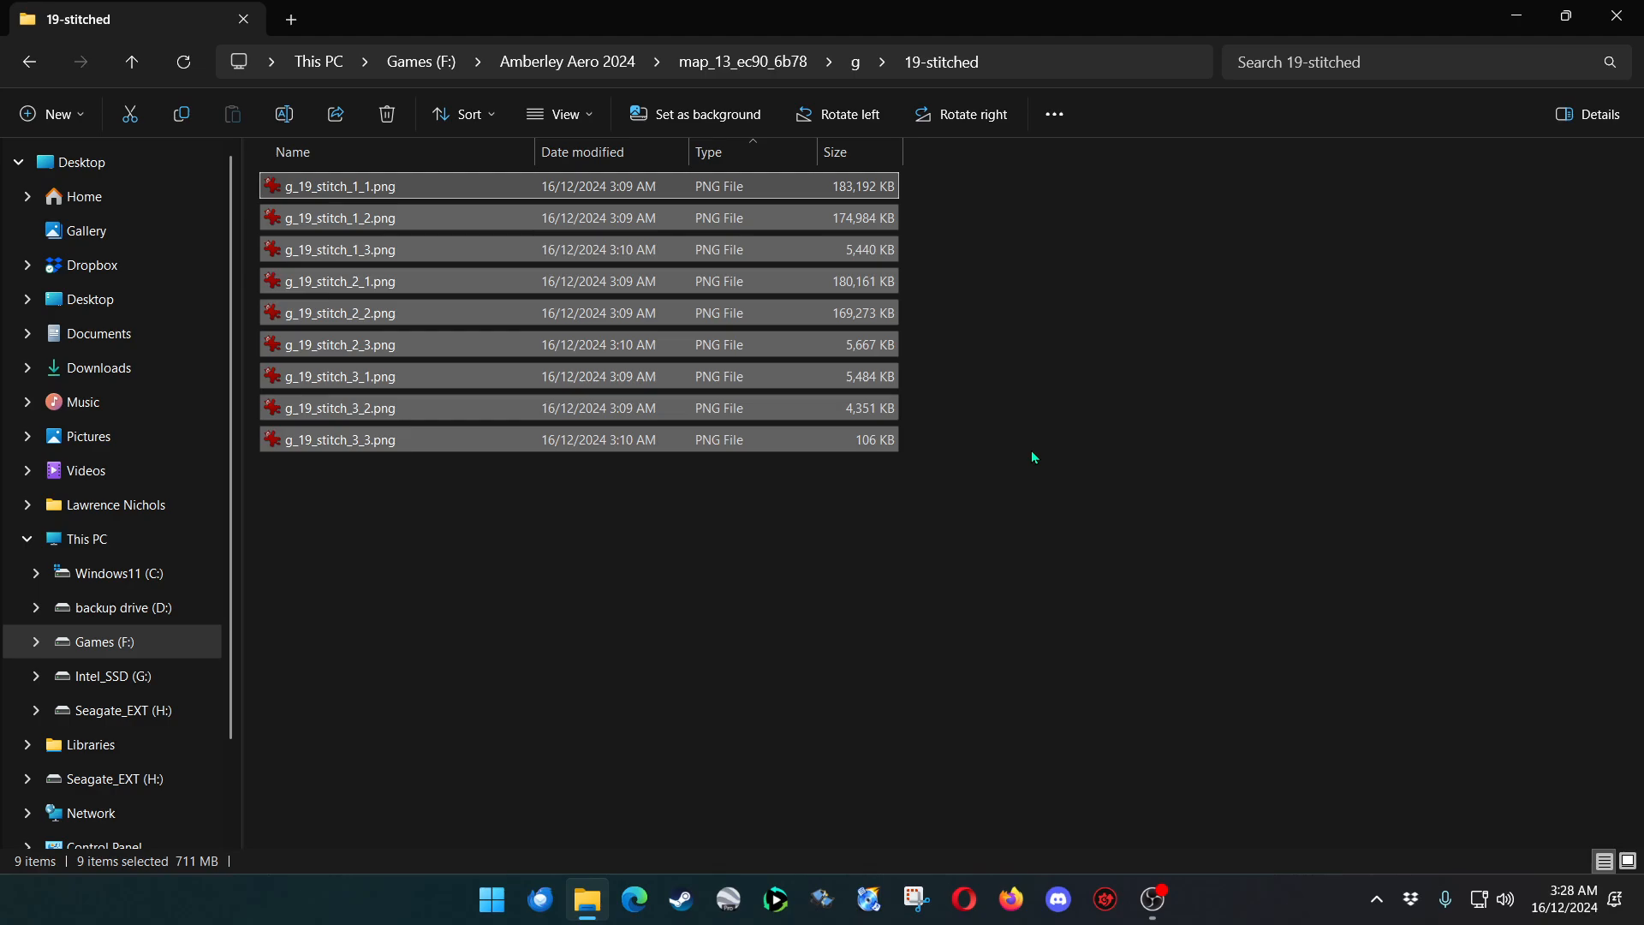
{"action": "left_click", "coordinate": [1031, 457]}
{"action": "double_click", "coordinate": [346, 313]}
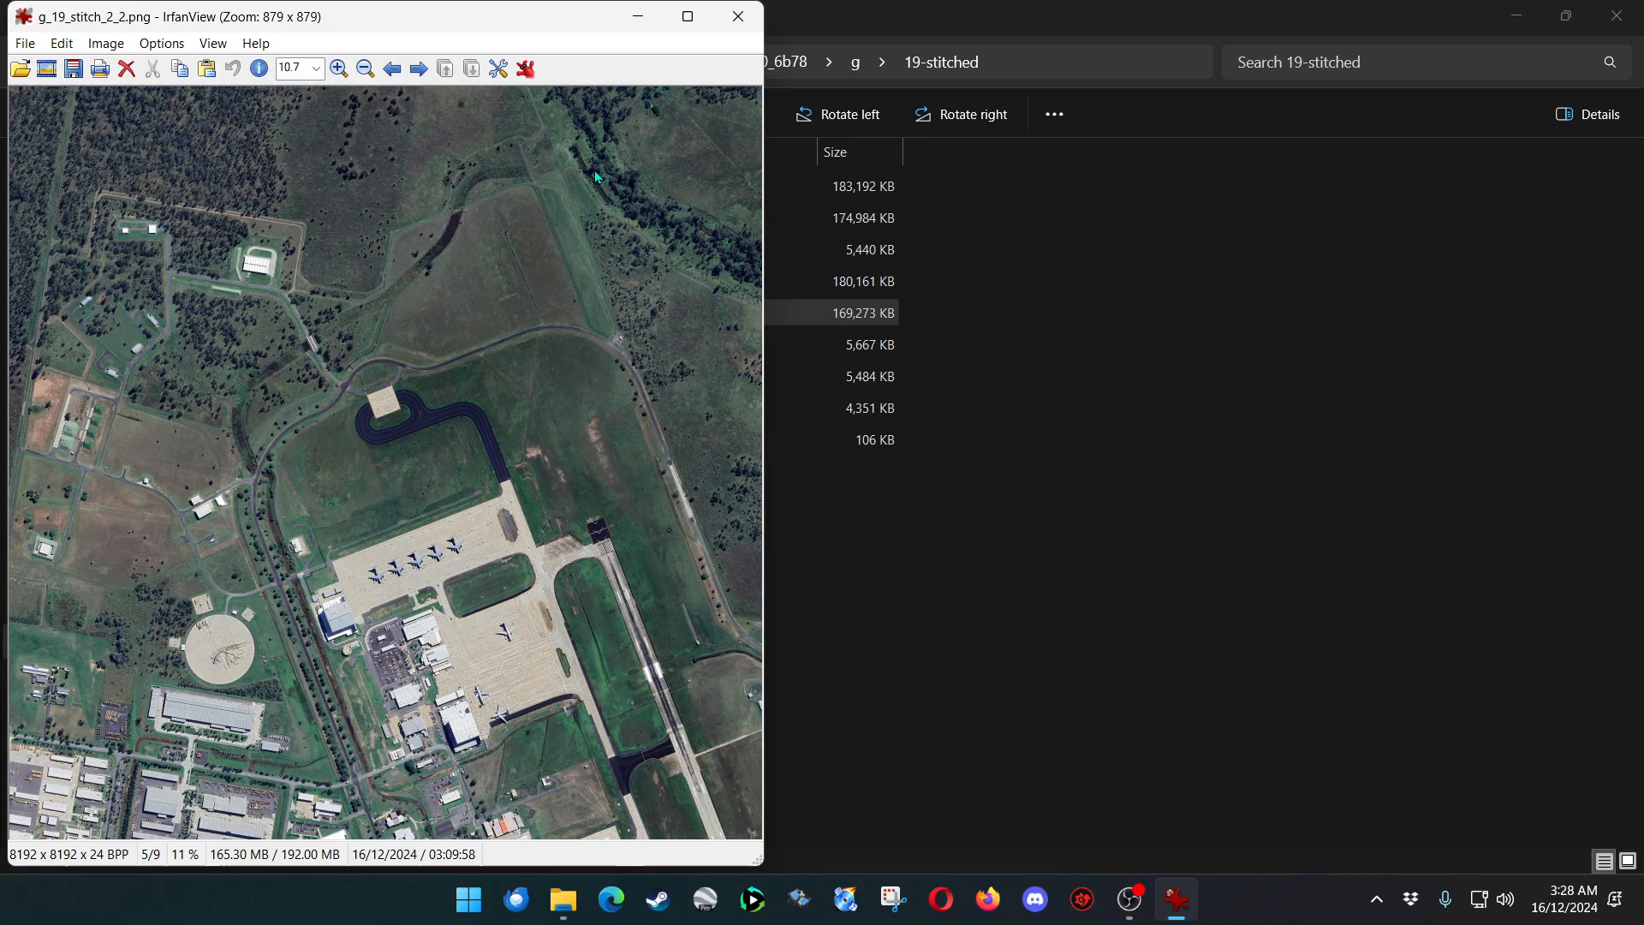
Maximize the image viewer and enlarge the aircraft parking apron in g_19_stitch_2_2.png to 30% zoom.
{"action": "left_click", "coordinate": [687, 17]}
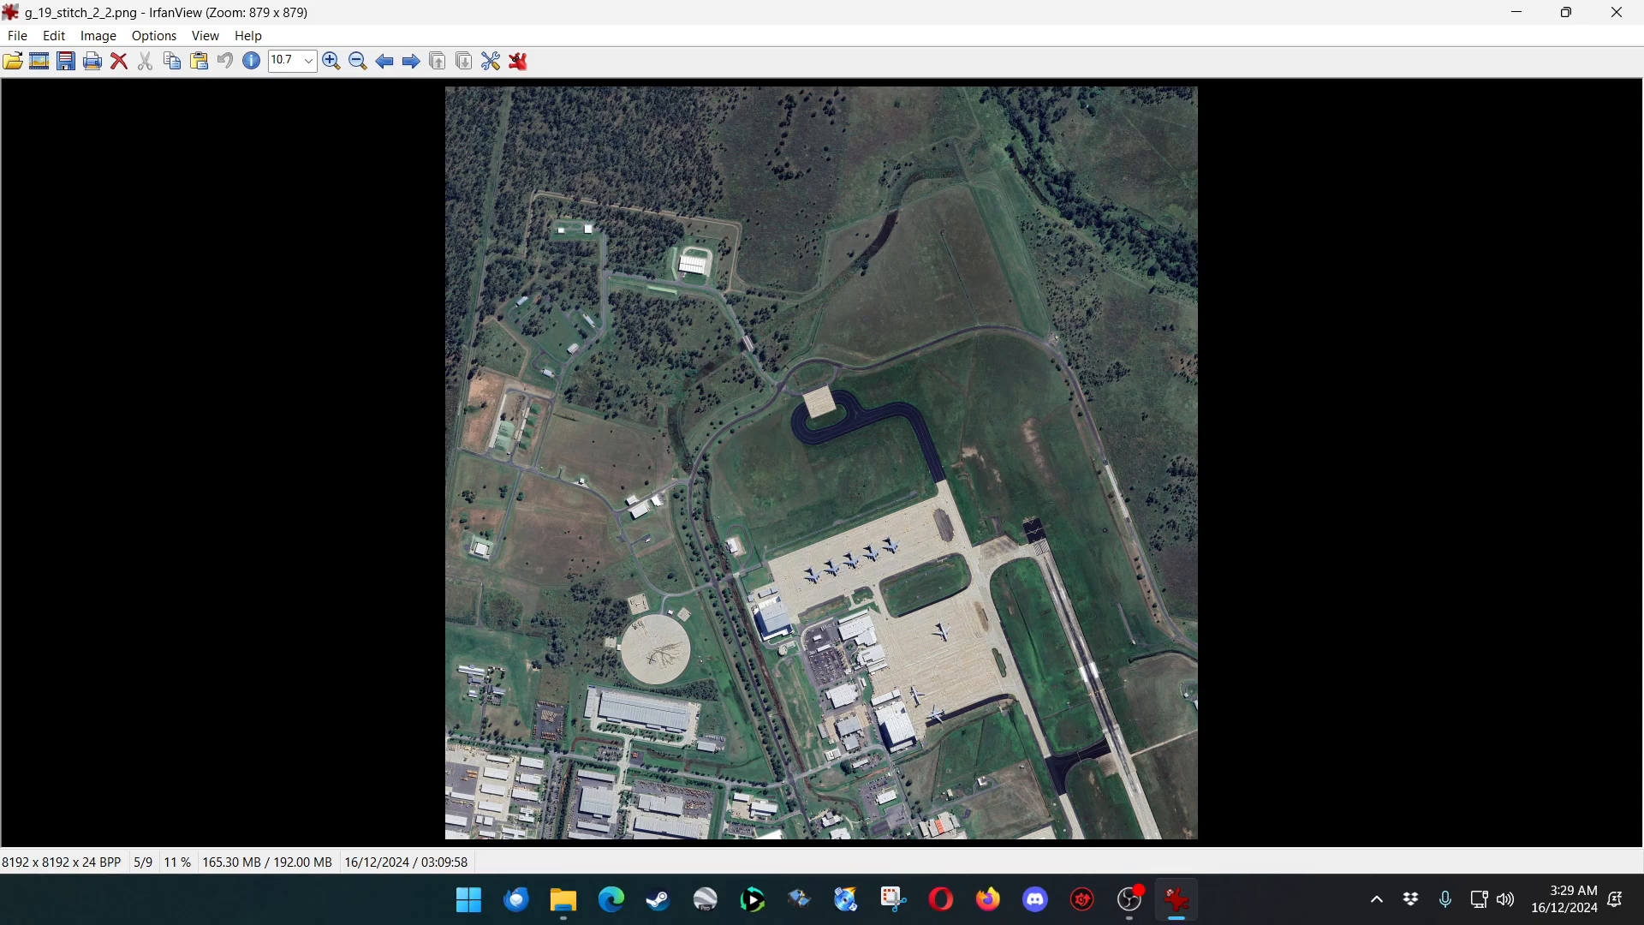
{"action": "key", "text": "alt+Tab"}
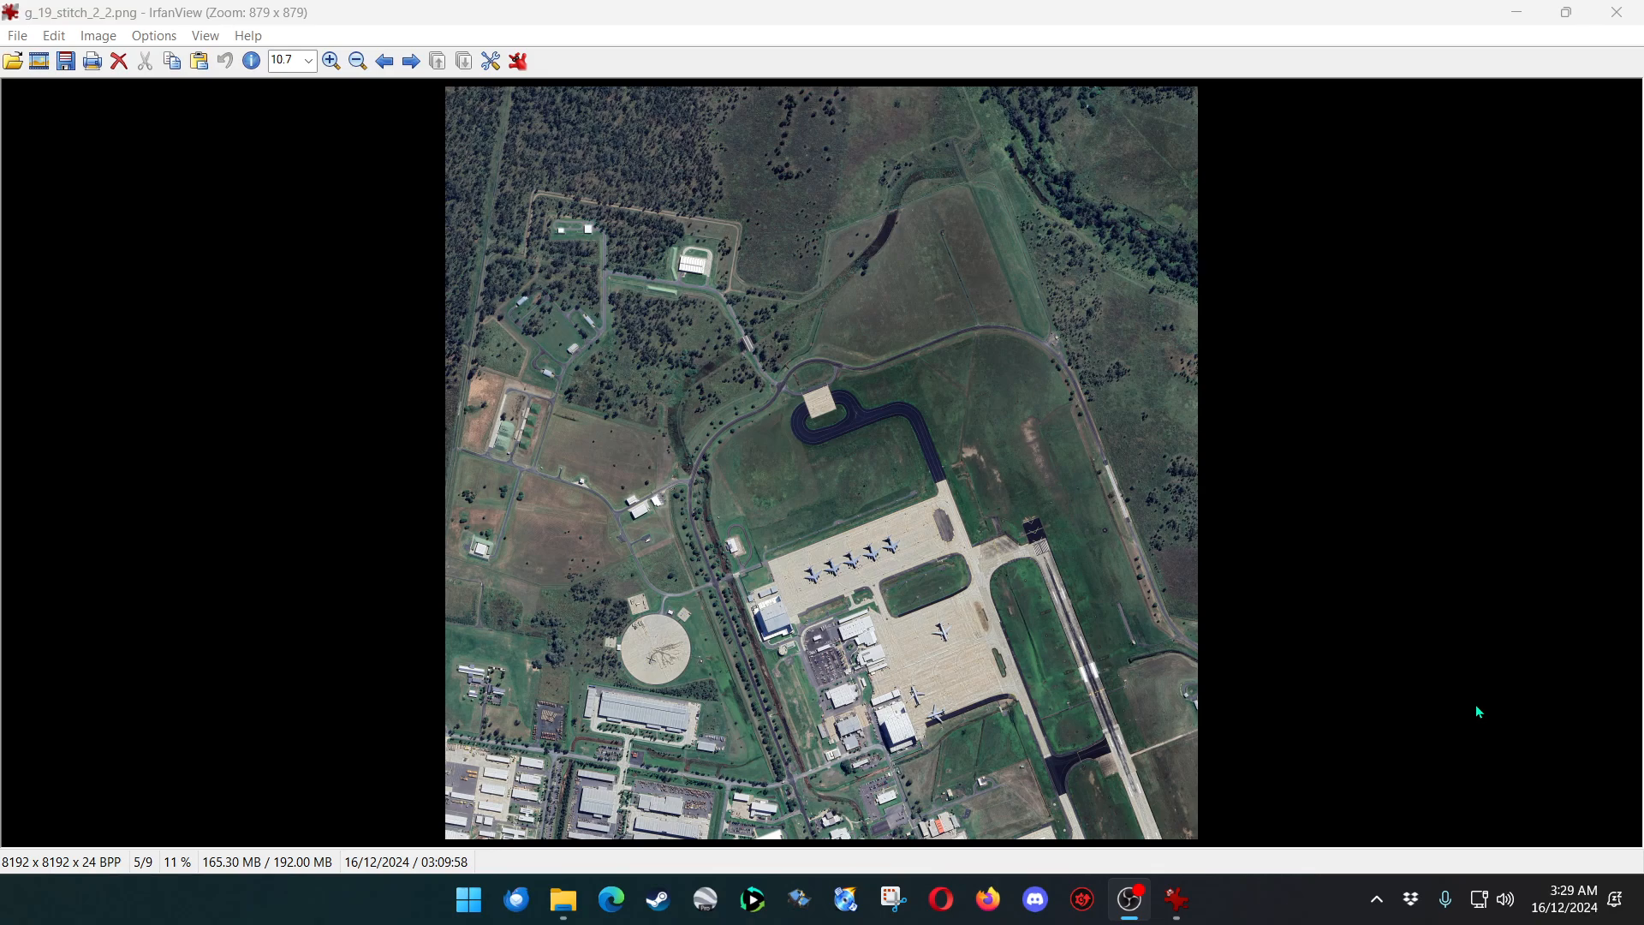
{"action": "left_click_drag", "start_coordinate": [758, 469], "coordinate": [972, 622]}
{"action": "left_click", "coordinate": [932, 625]}
{"action": "scroll", "coordinate": [1027, 598], "scroll_direction": "down", "scroll_amount": 3}
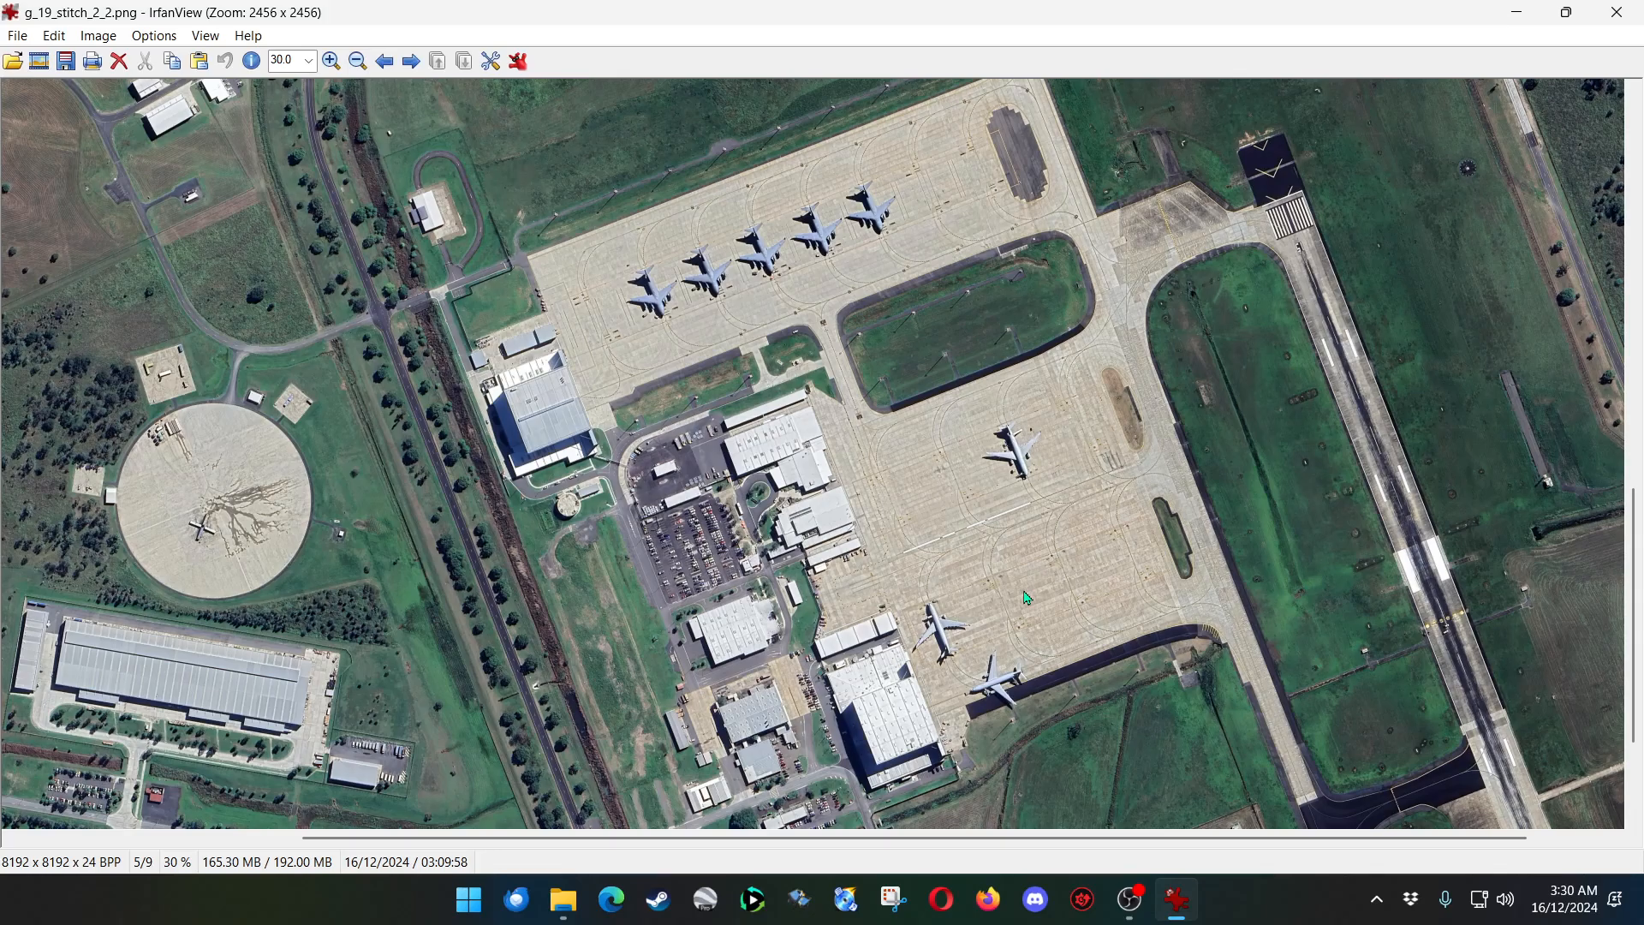
Examine the detail of the hangars, parked aircraft, taxiways and runway across the enlarged airfield image.
{"action": "scroll", "coordinate": [1026, 598], "scroll_direction": "down", "scroll_amount": 8}
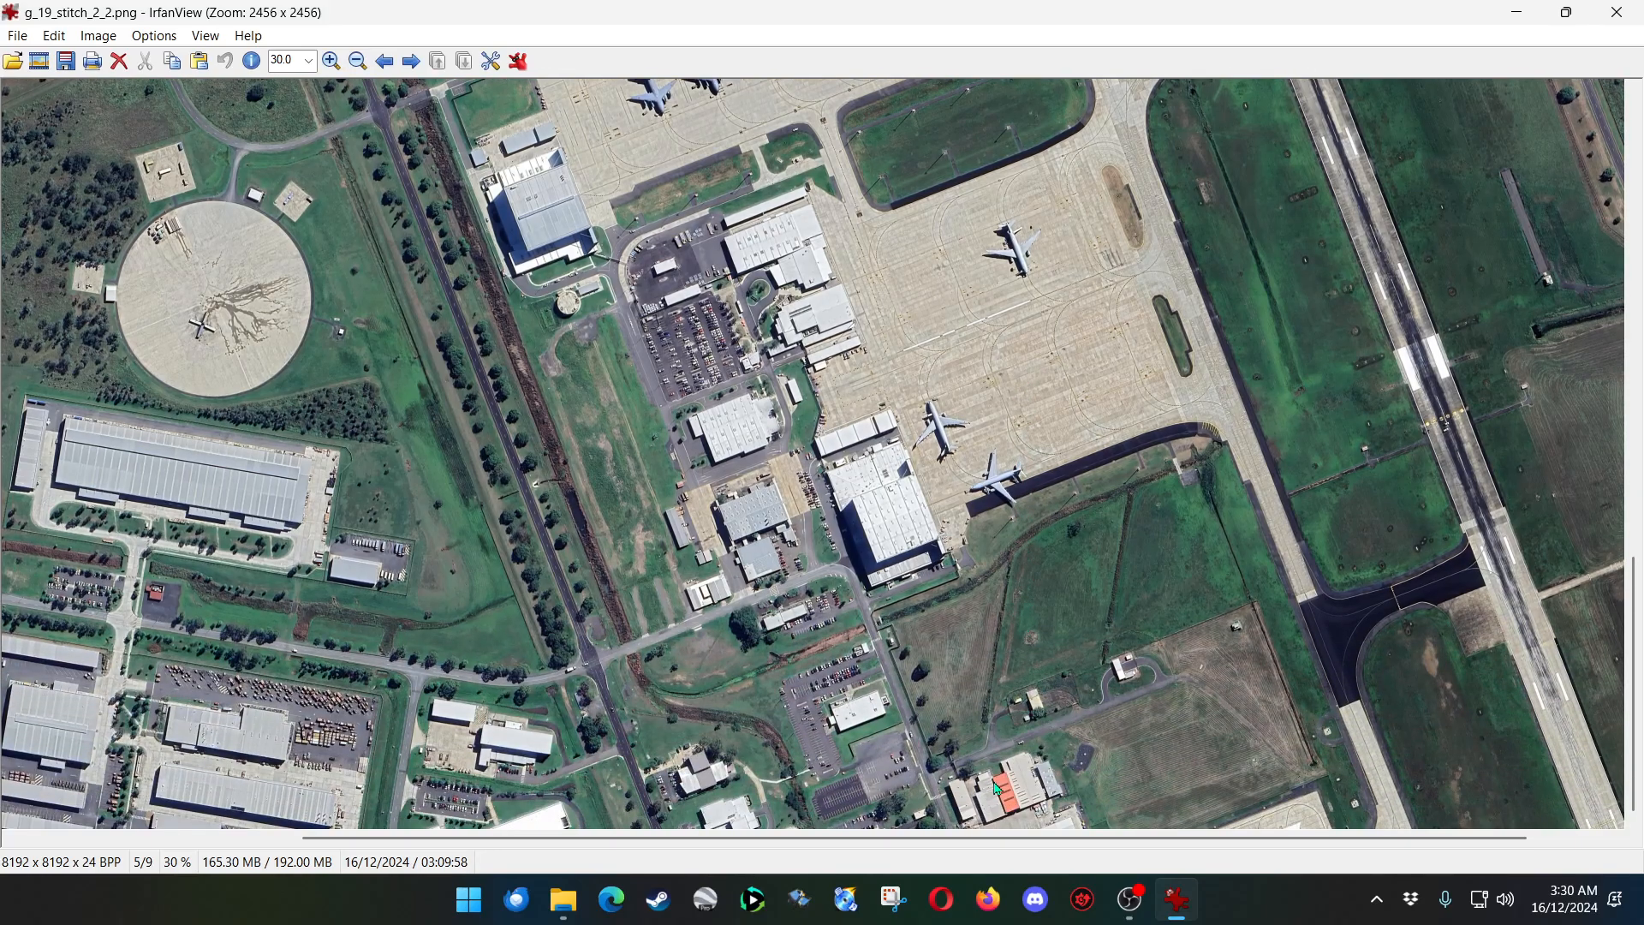
{"action": "scroll", "coordinate": [1224, 839], "scroll_direction": "right", "scroll_amount": 4}
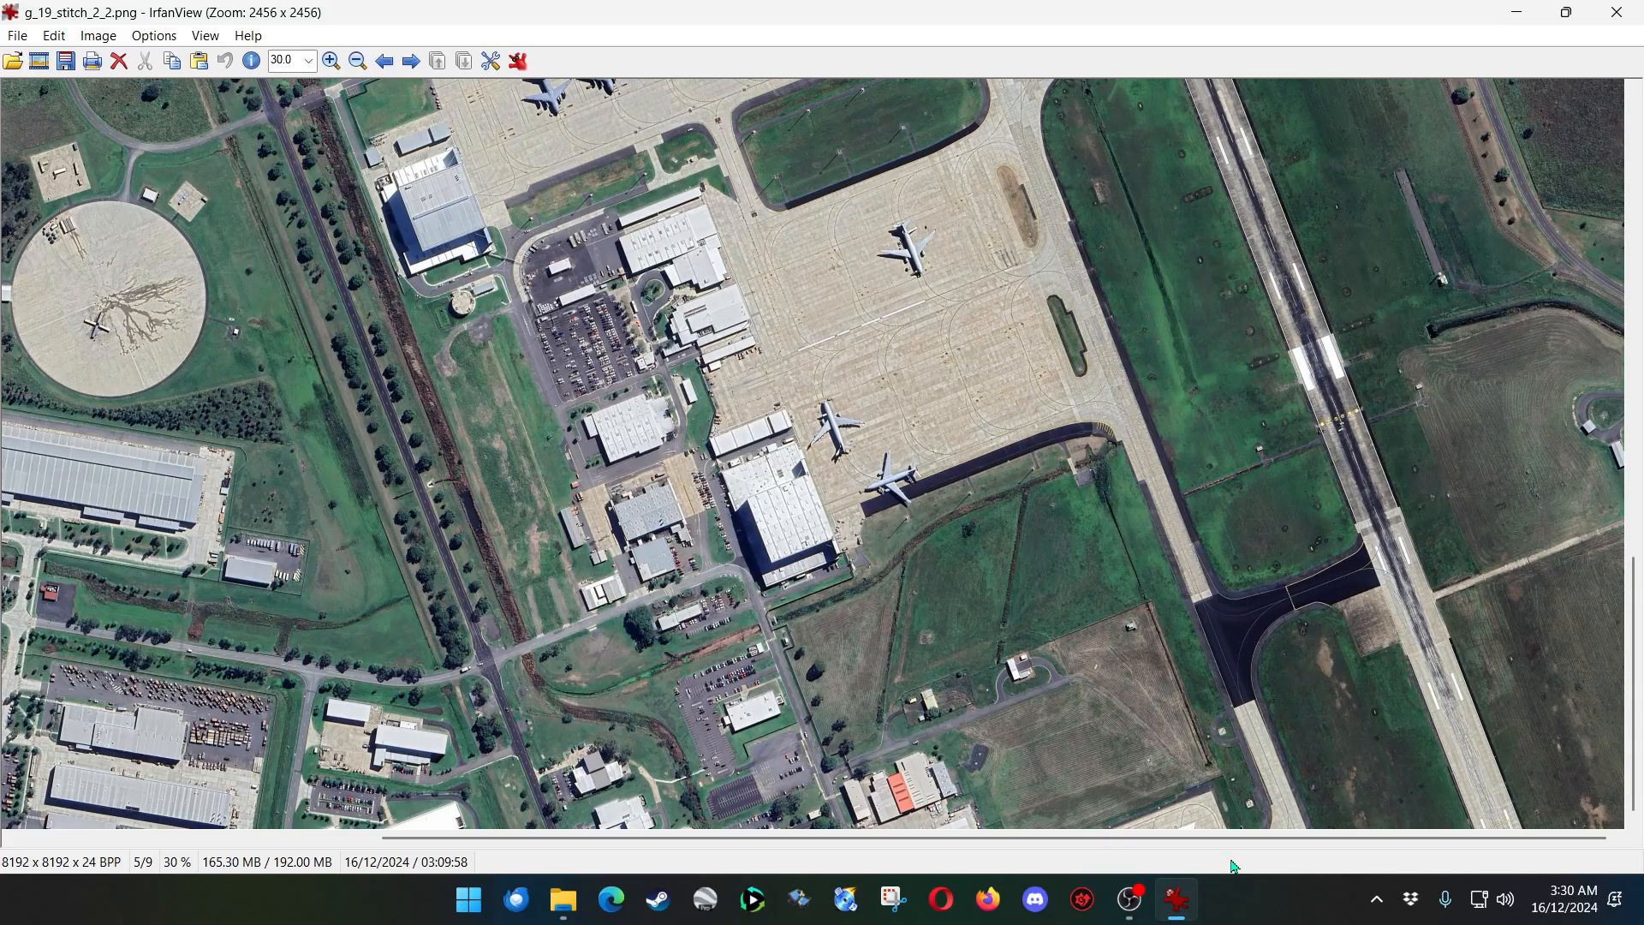
{"action": "scroll", "coordinate": [1068, 769], "scroll_direction": "up", "scroll_amount": 5}
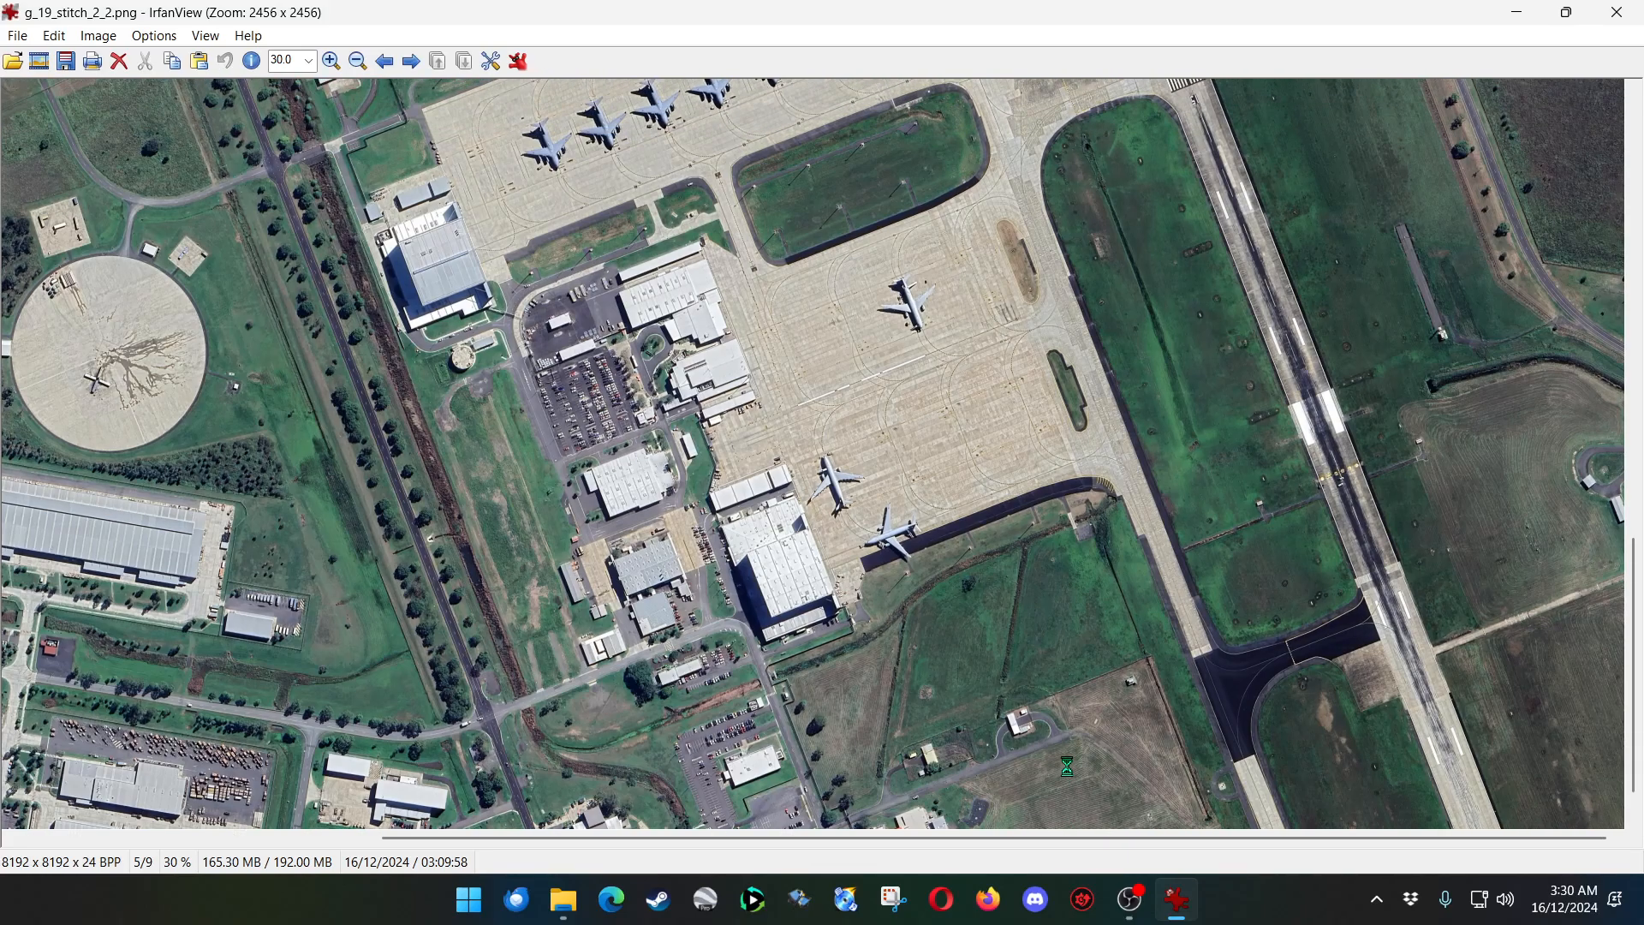
{"action": "scroll", "coordinate": [1069, 773], "scroll_direction": "up", "scroll_amount": 2}
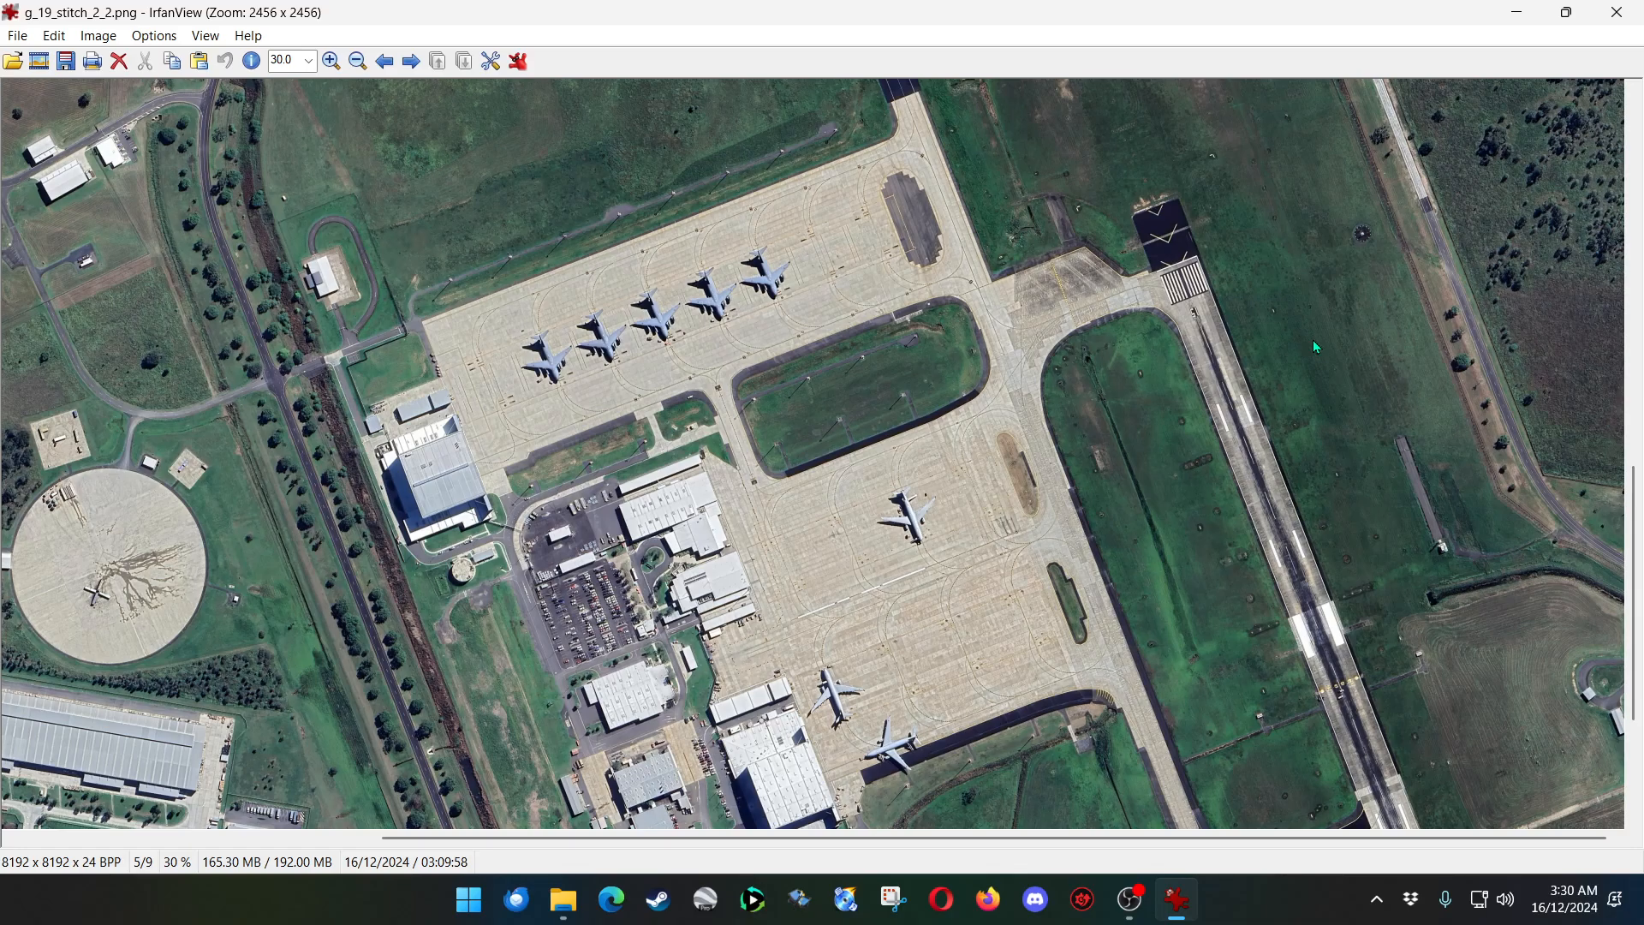
Close the image viewer and the 19-stitched folder window.
{"action": "left_click", "coordinate": [1617, 12]}
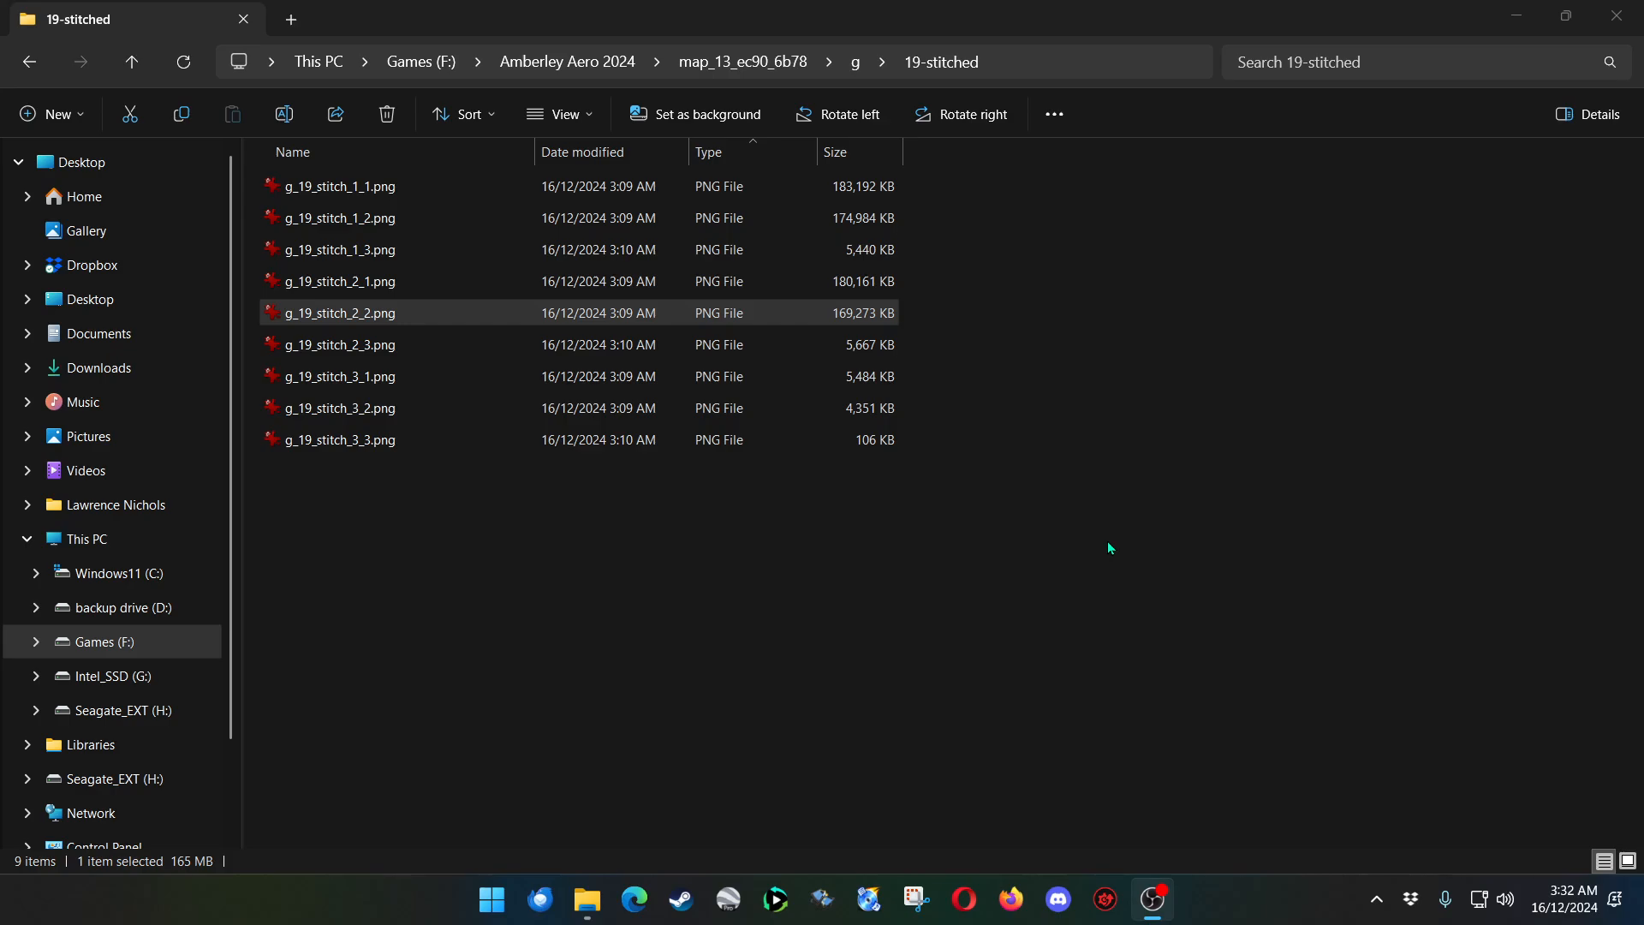
{"action": "left_click", "coordinate": [1617, 15]}
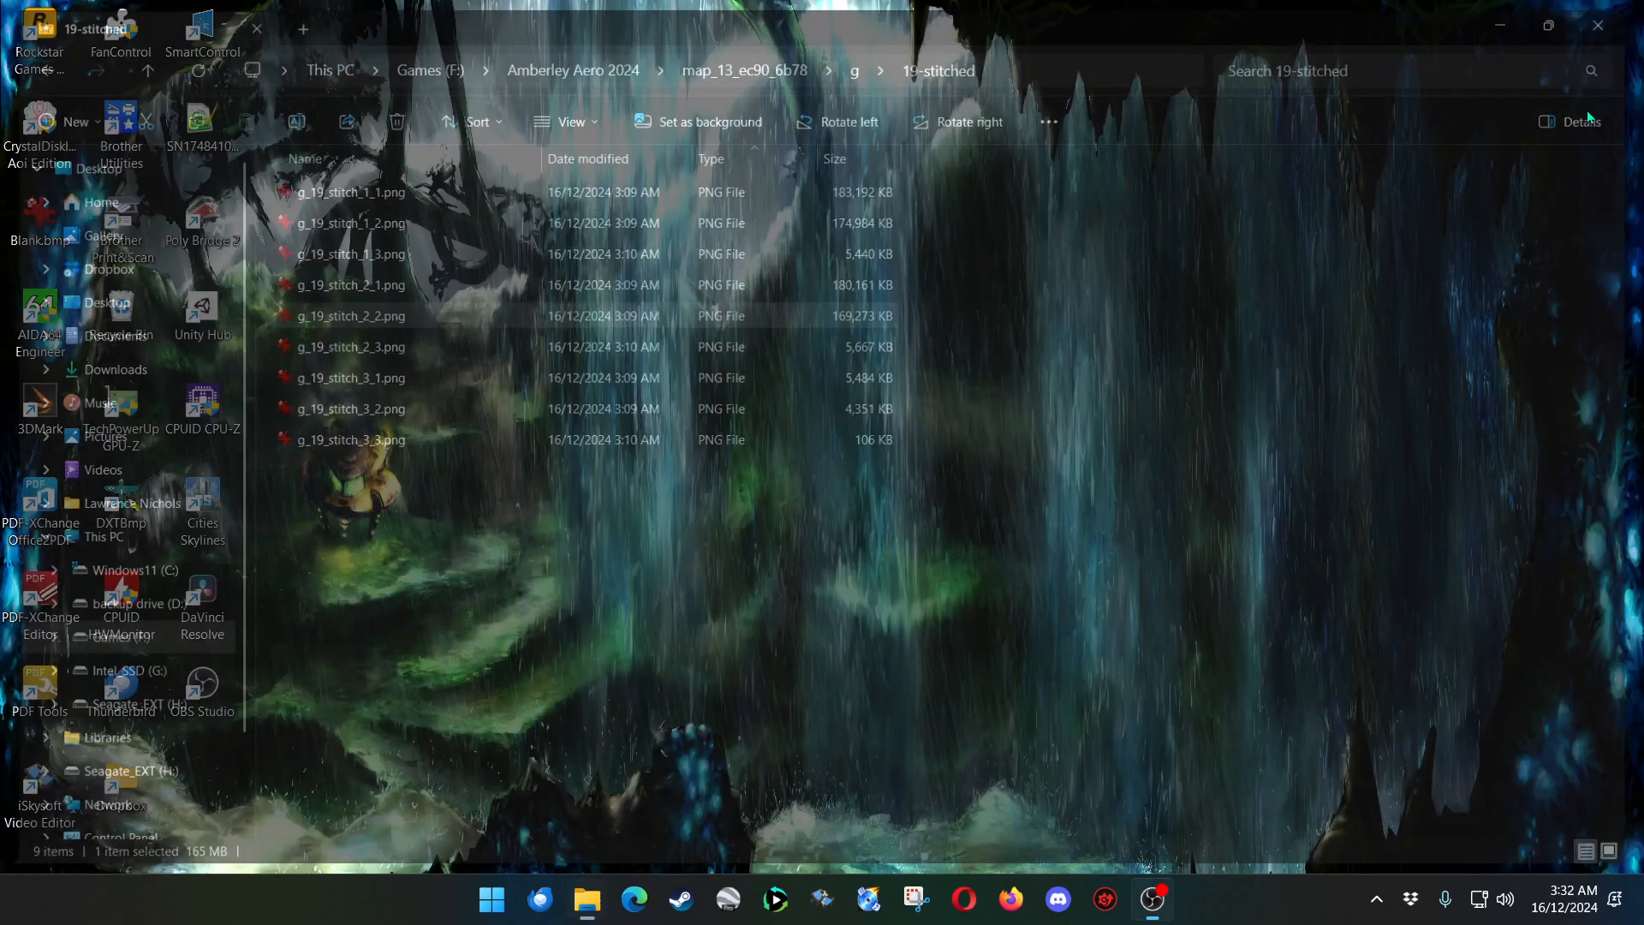